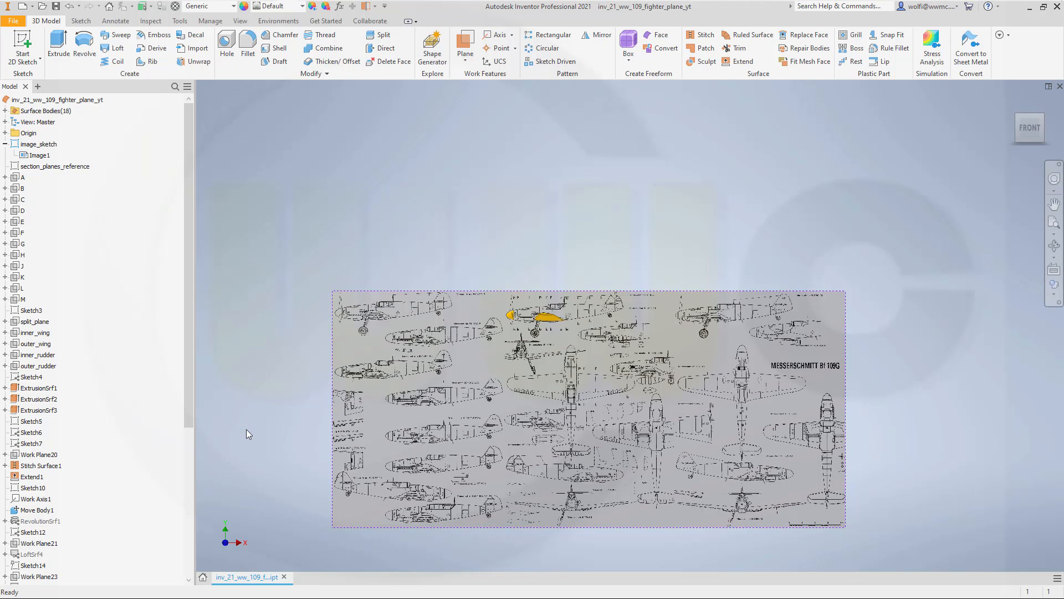
Step: Open image_sketch, which holds the blueprint image, for editing
scroll(296, 486, "up", 3)
scroll(305, 484, "down", 6)
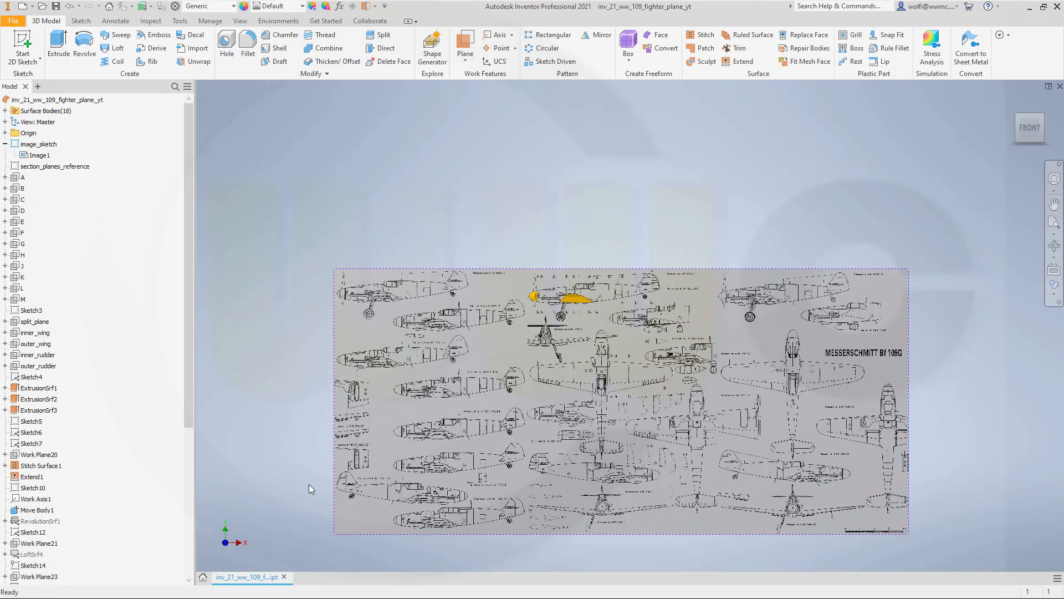
scroll(351, 471, "up", 3)
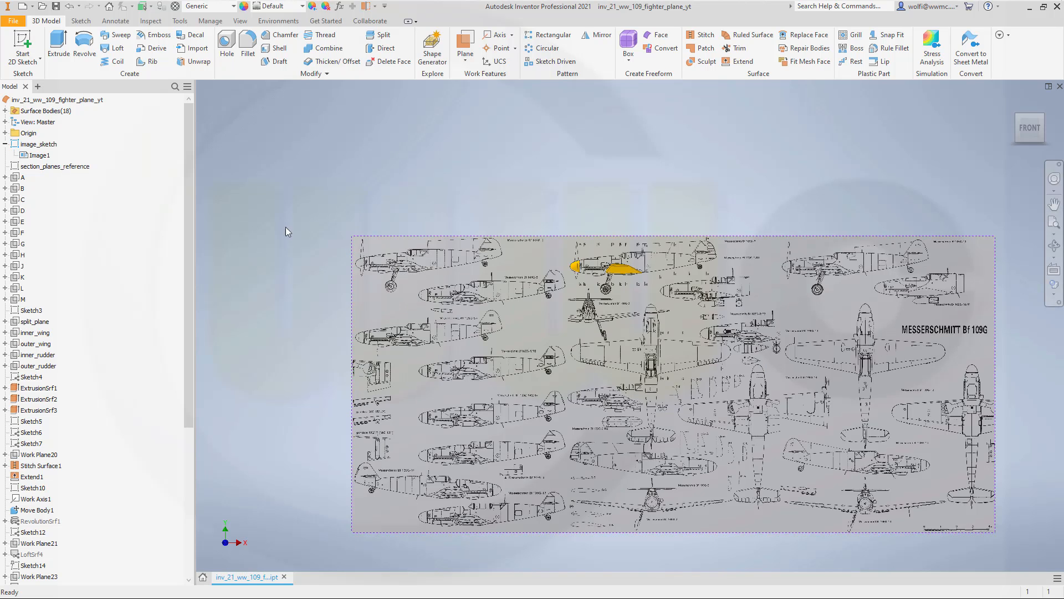
left_click(41, 155)
right_click(42, 156)
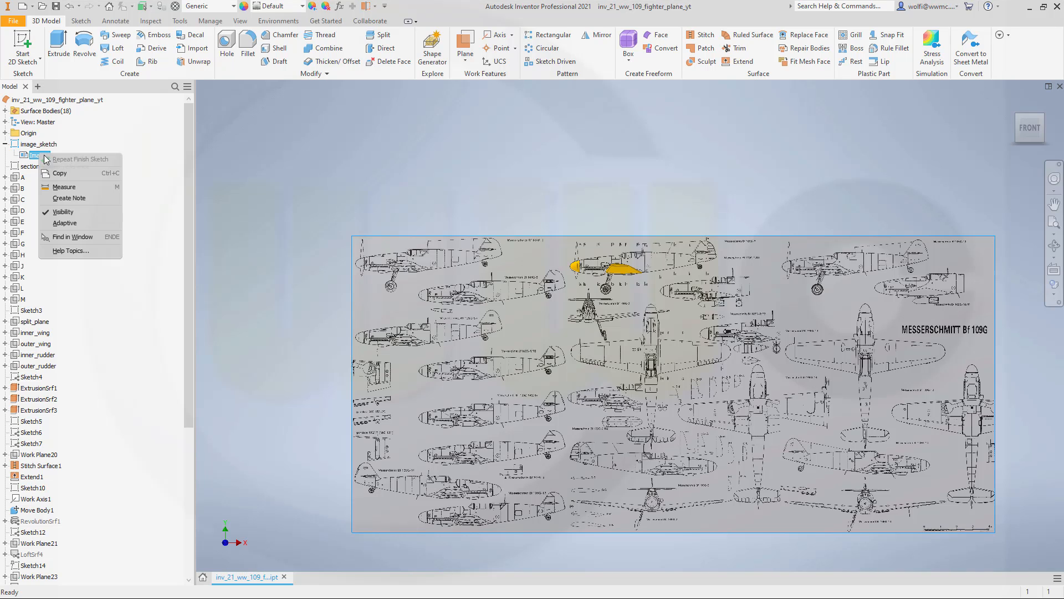
left_click(283, 180)
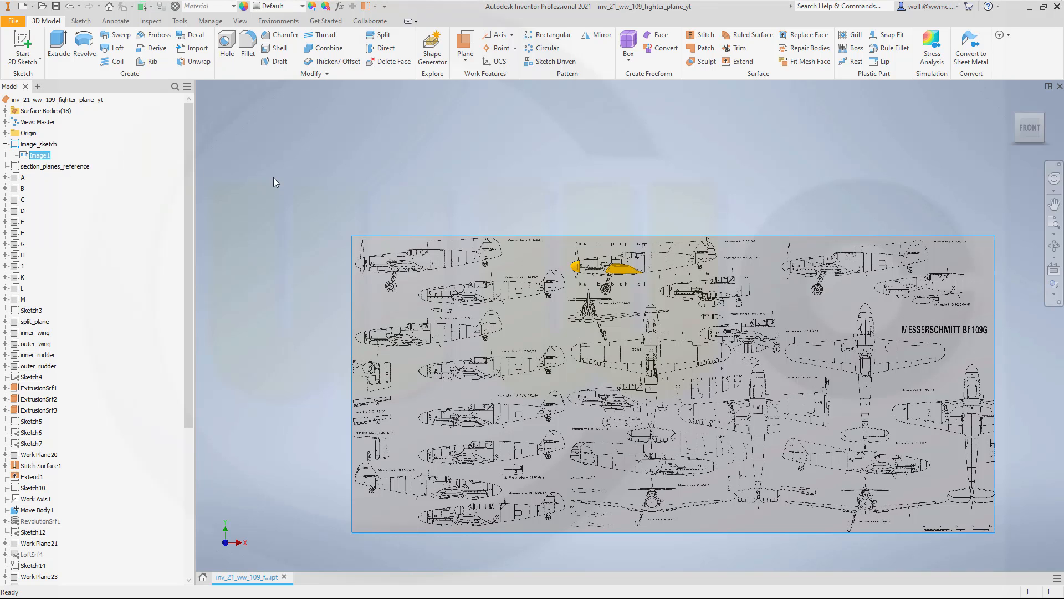
double_click(28, 145)
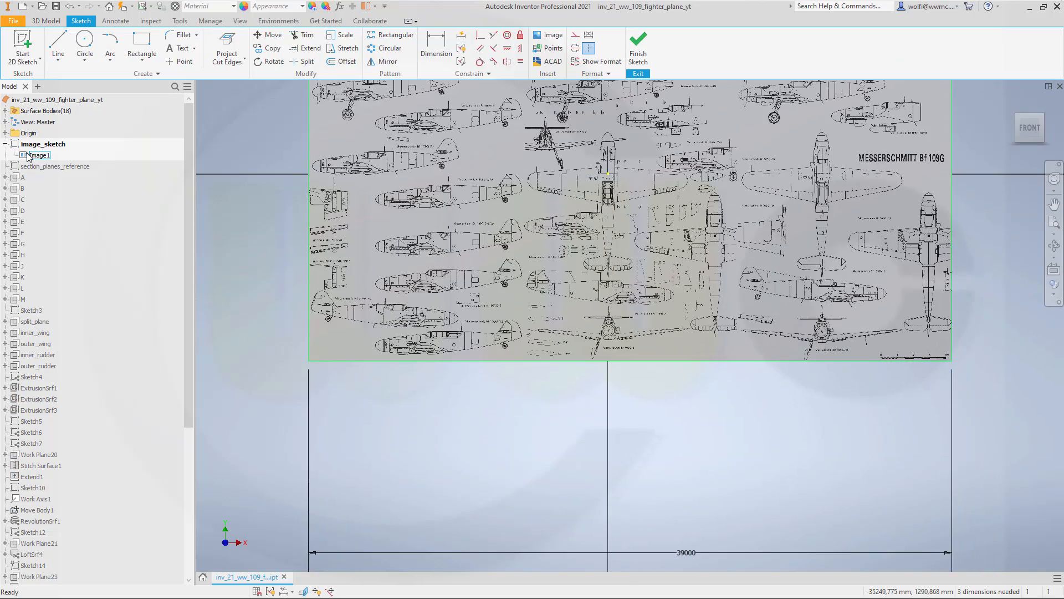
Step: Set the blueprint image's transparency to Use Mask in its image properties
right_click(43, 160)
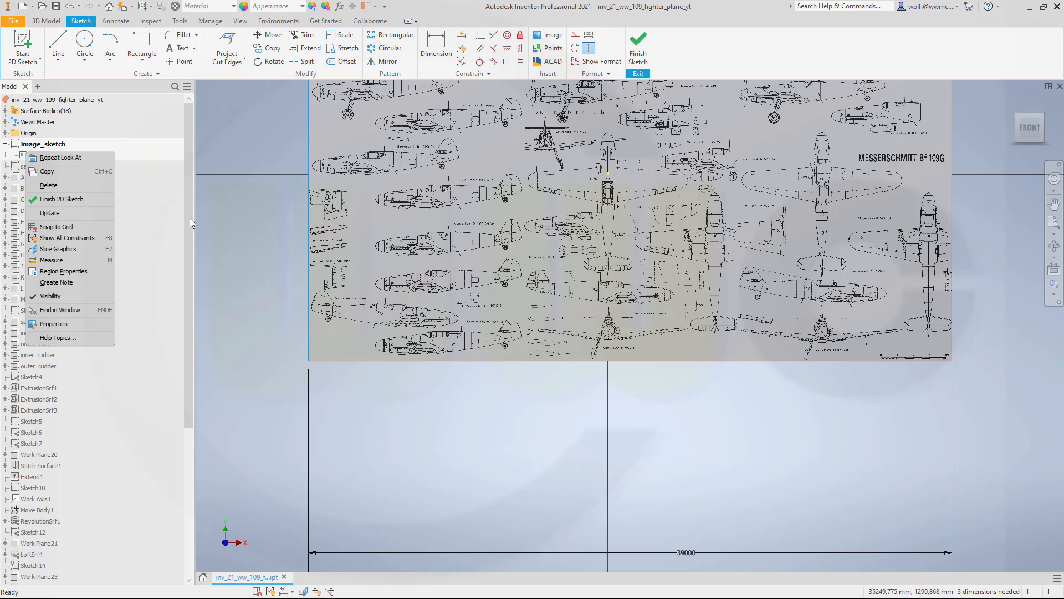
left_click(58, 325)
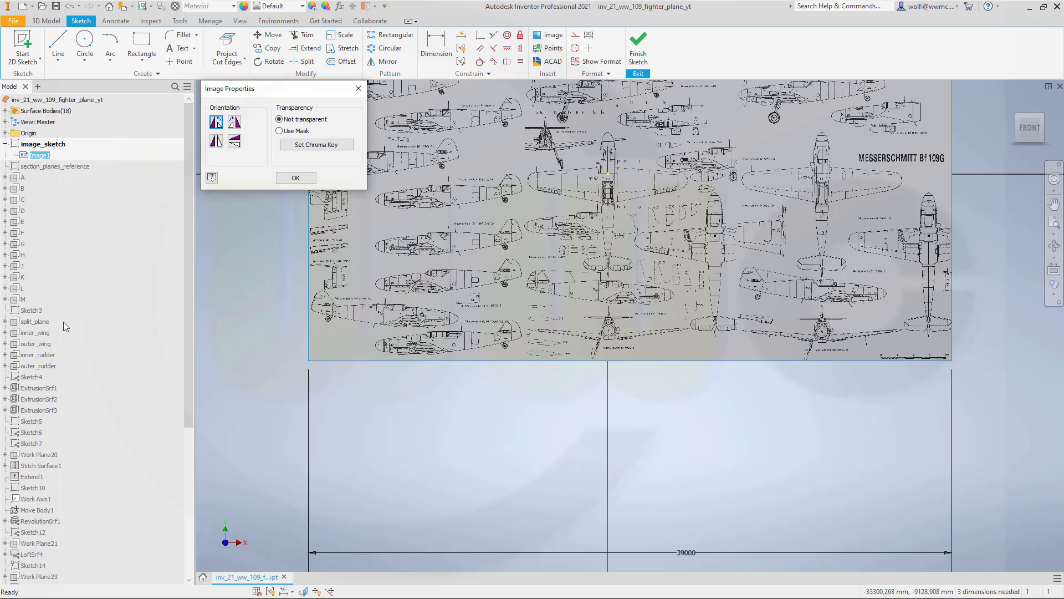
left_click(280, 132)
left_click(296, 177)
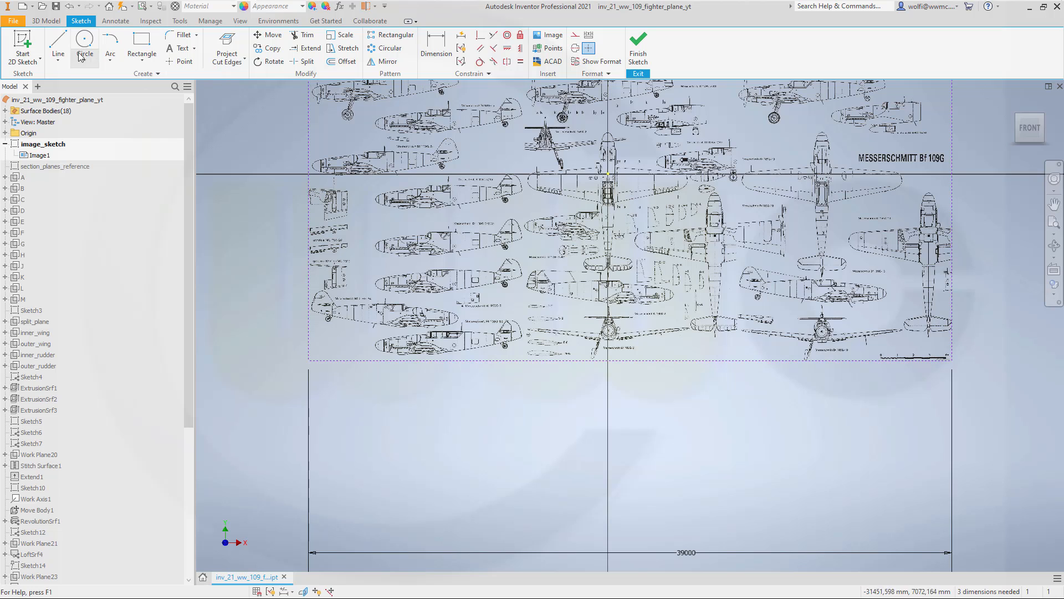
Step: Draw a vertical construction line along the centreline of cross-section H-H, from its top outline point to its bottom outline point
left_click(58, 43)
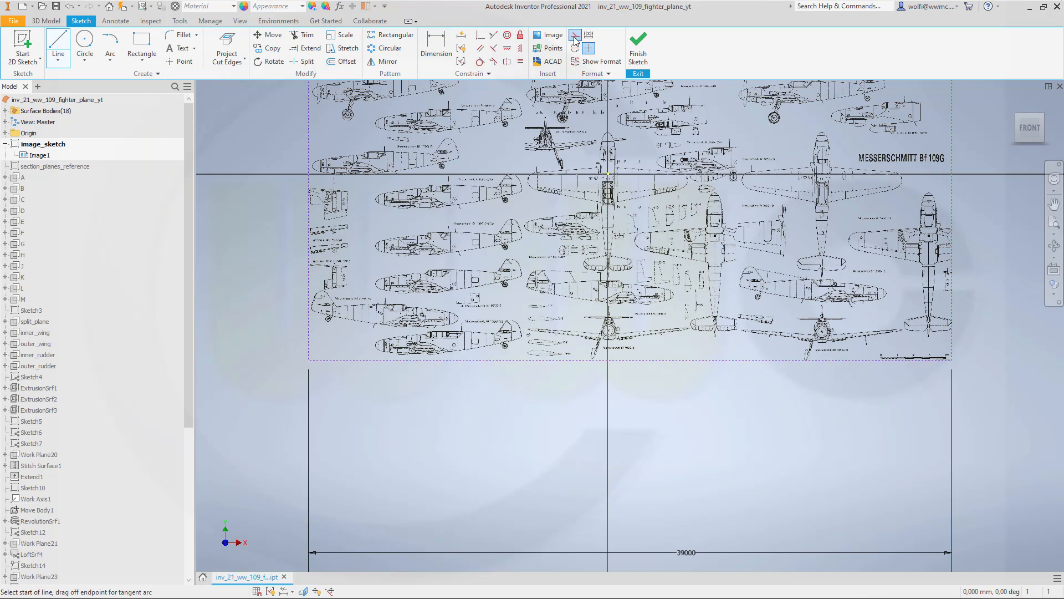
left_click(575, 36)
scroll(828, 386, "up", 7)
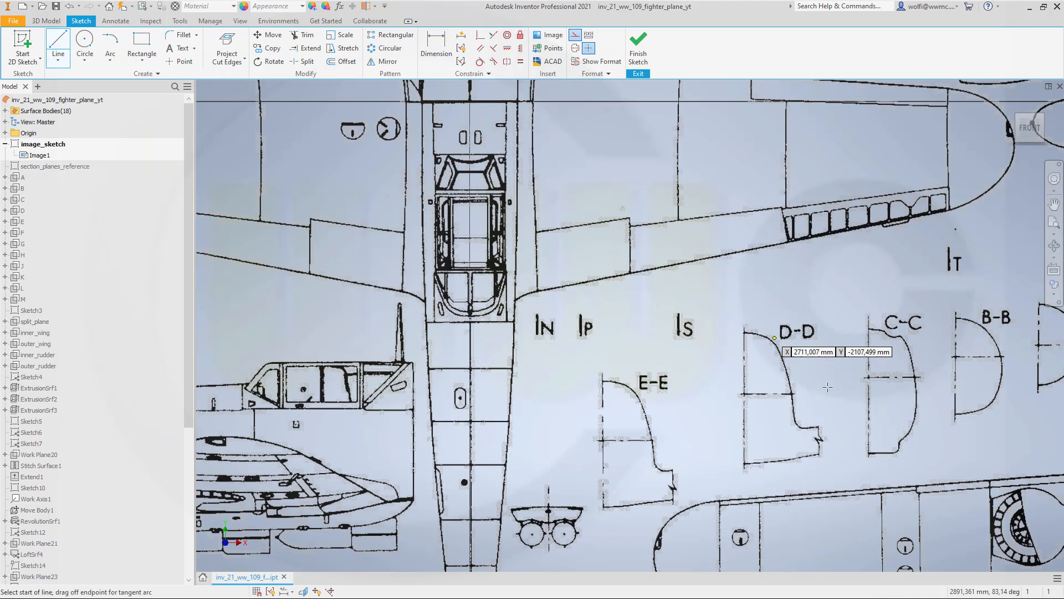
scroll(911, 458, "down", 5)
scroll(942, 475, "up", 7)
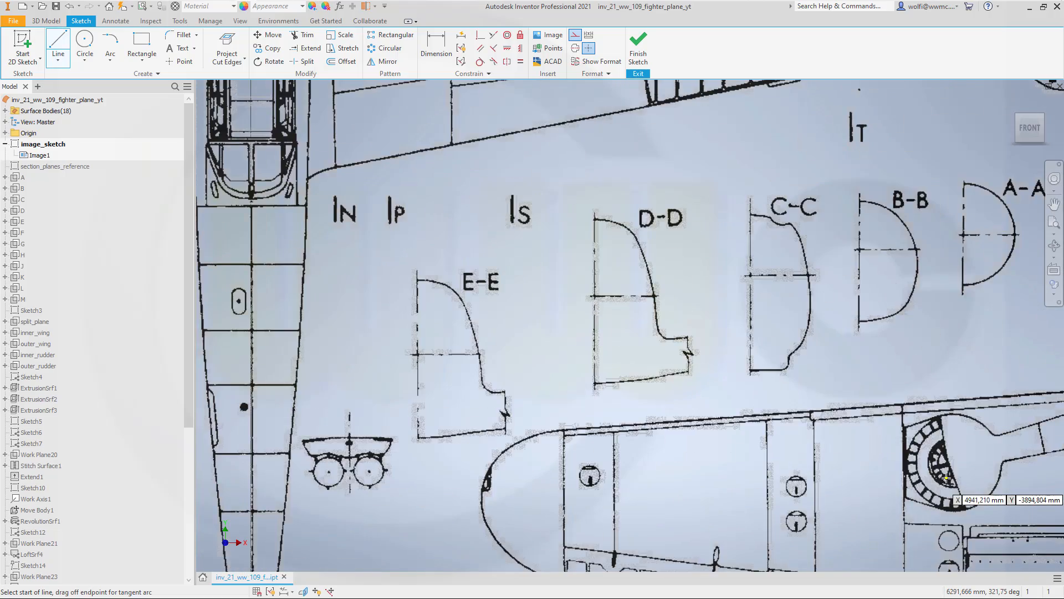
scroll(947, 478, "down", 7)
middle_click_drag(886, 524, 692, 277)
scroll(745, 396, "up", 5)
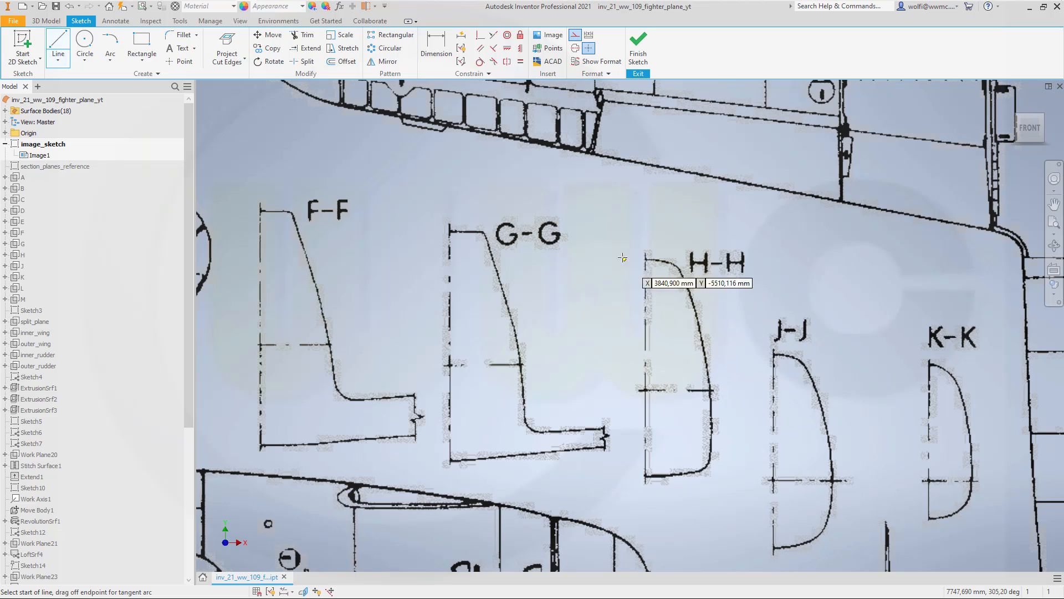
left_click(644, 260)
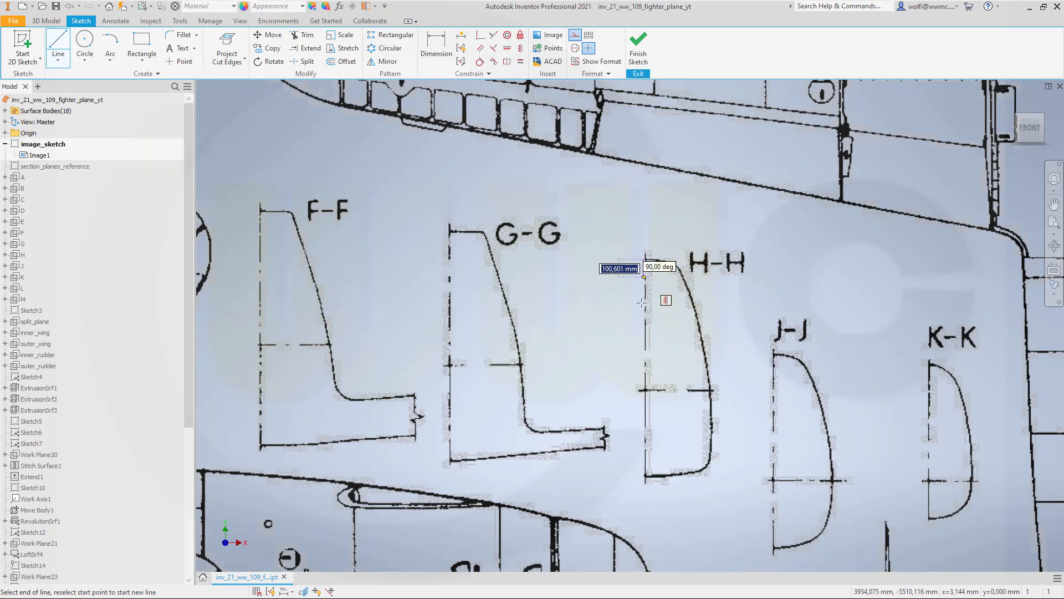
left_click(644, 476)
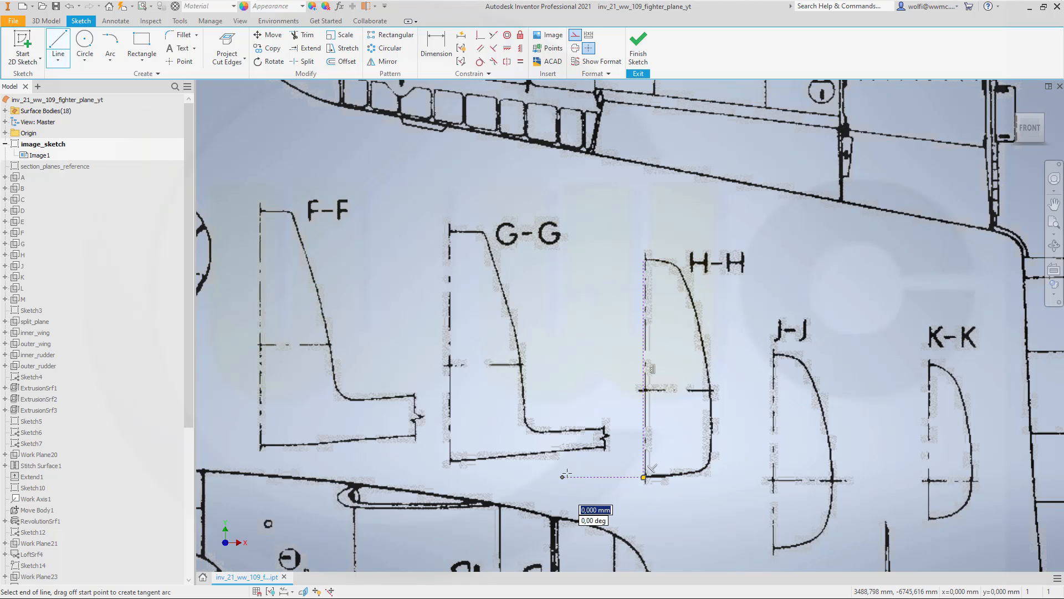
Step: Draw horizontal construction lines outward to the left from the bottom and top ends of the H-H vertical line
left_click(563, 475)
right_click(563, 352)
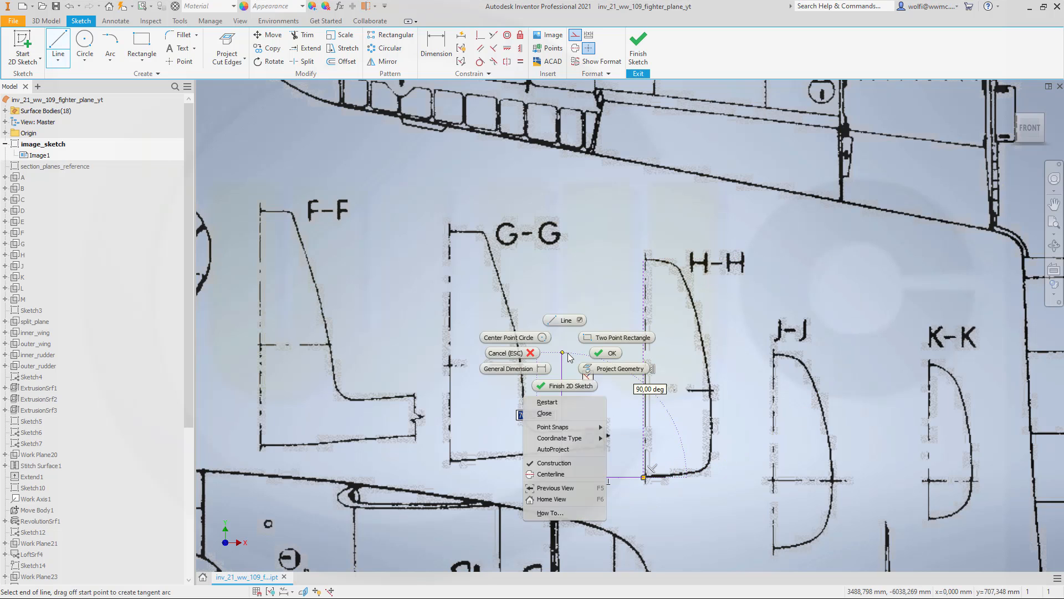
left_click(611, 353)
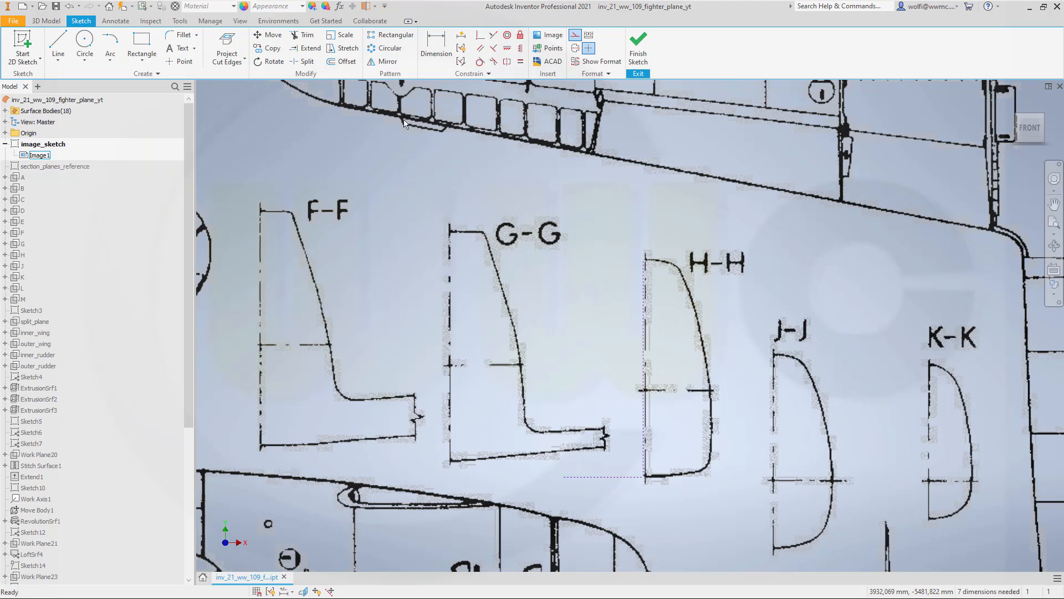
left_click(58, 45)
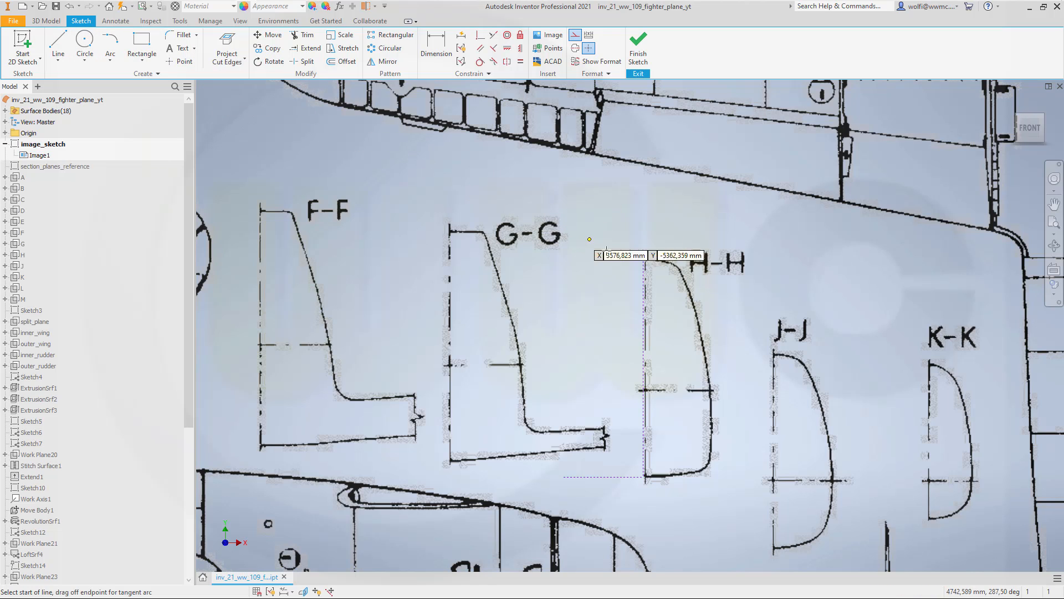
left_click(644, 259)
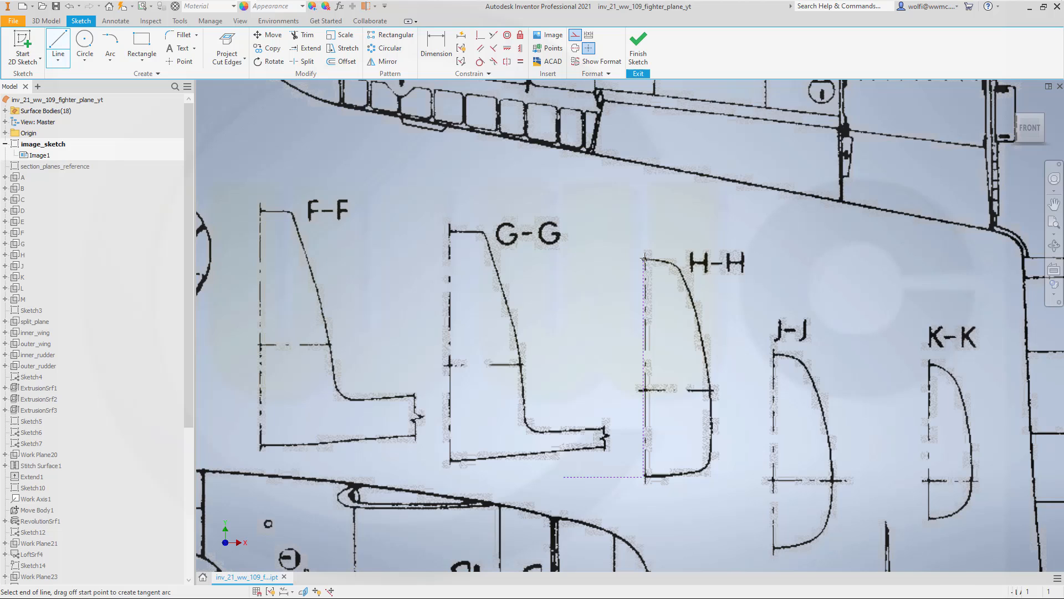
left_click(579, 259)
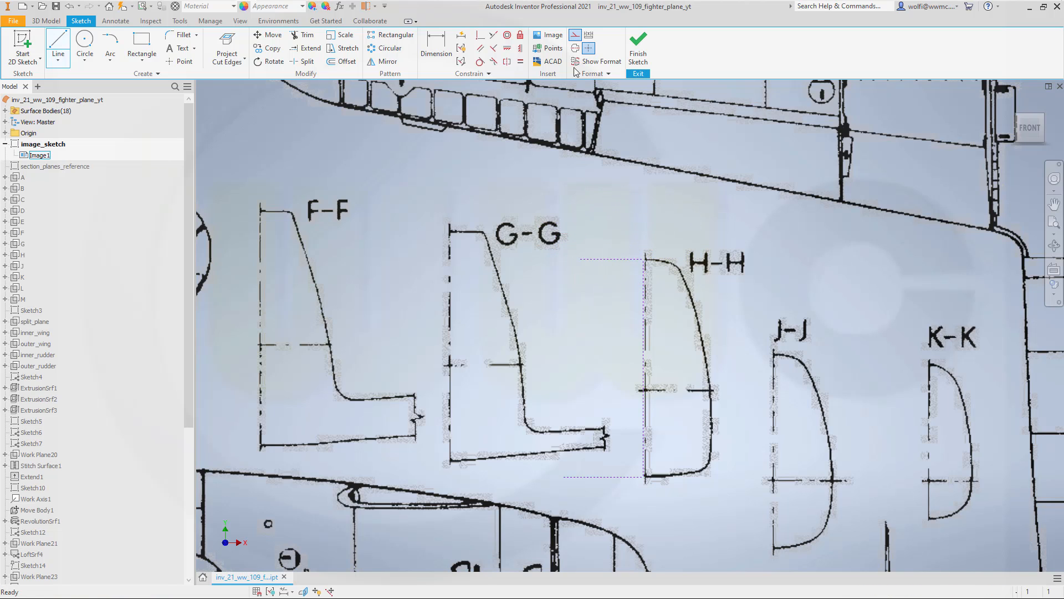
key("Escape")
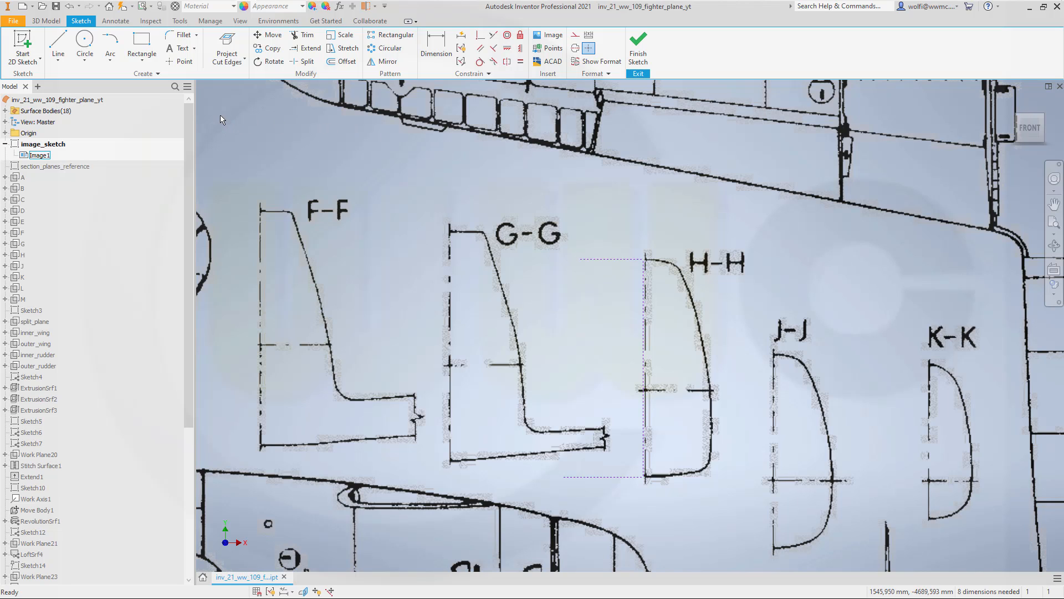
Step: Trace H-H's upper and lower edges with tangent arcs from the construction corners, with radii of about 766 mm and 1254 mm
left_click(110, 44)
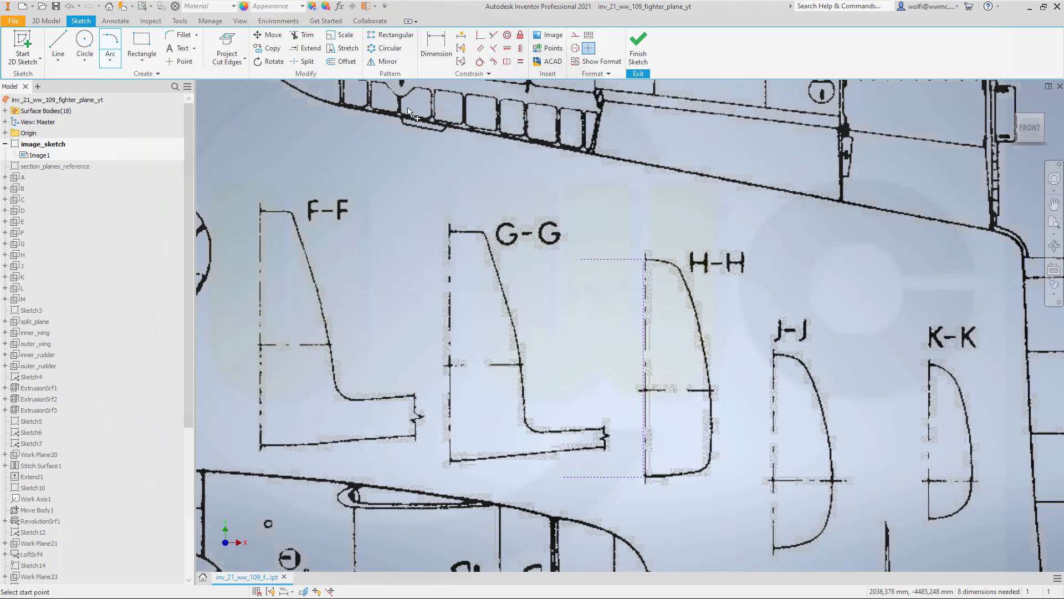
left_click(644, 259)
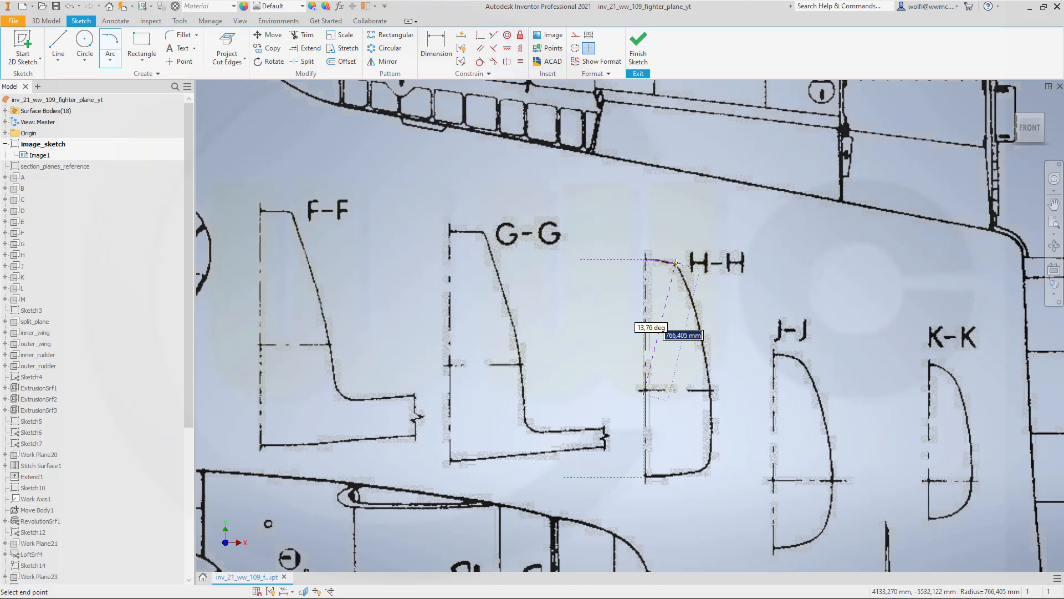
left_click(676, 263)
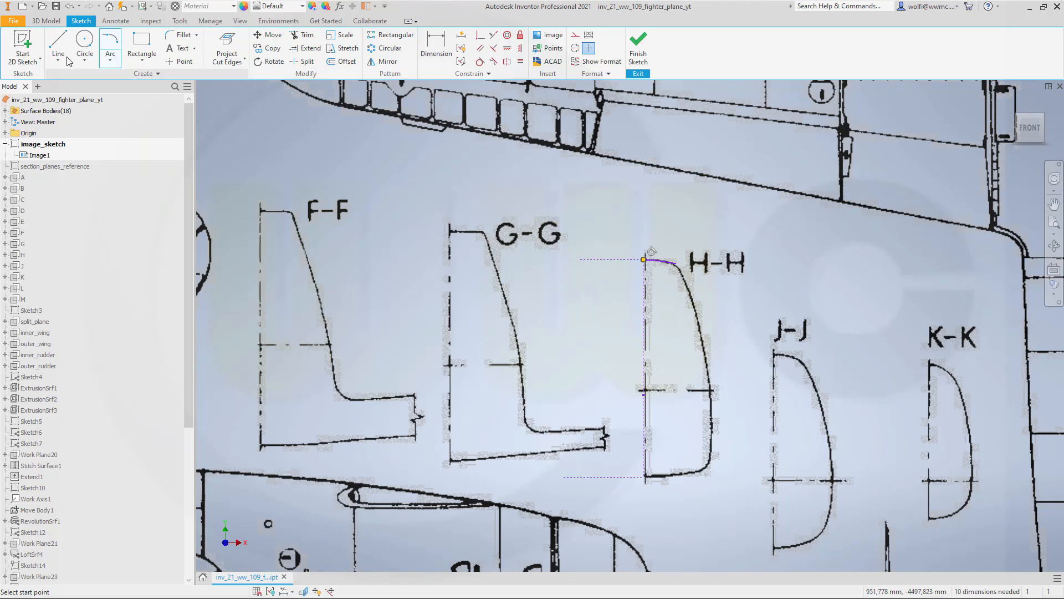
left_click(112, 39)
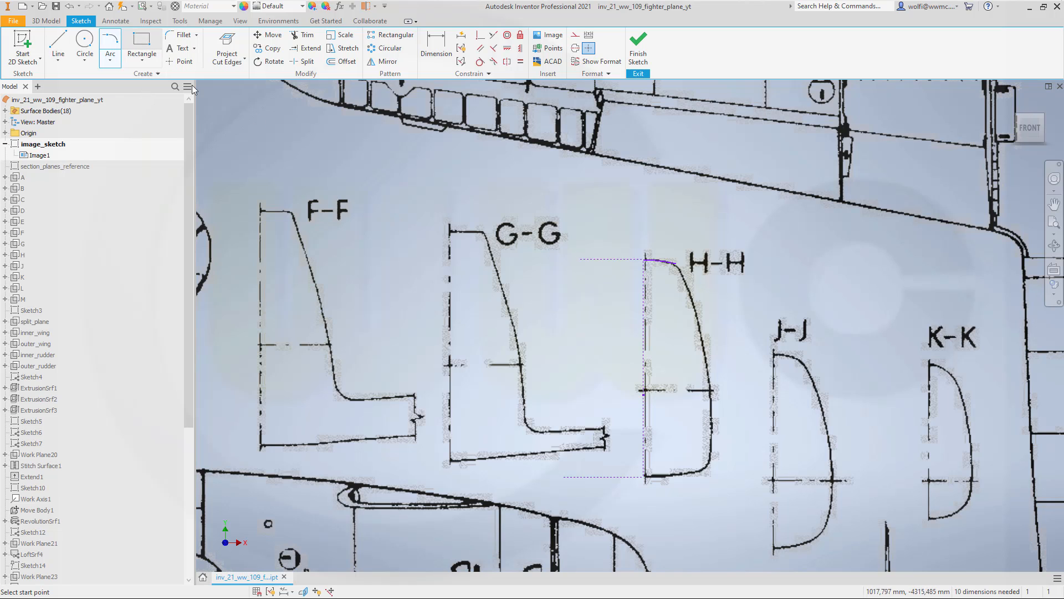
left_click(643, 477)
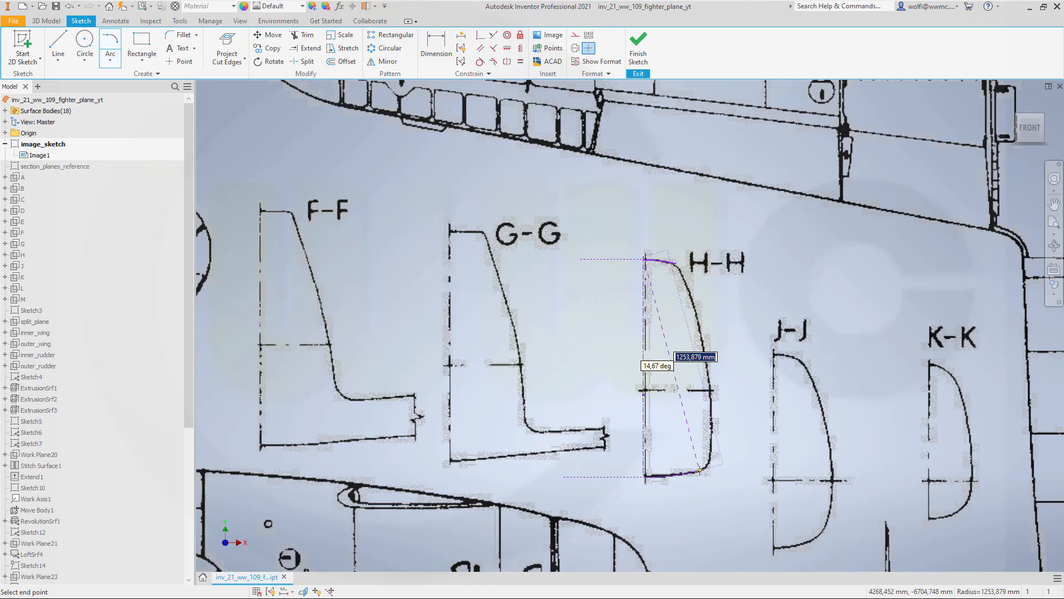
left_click(699, 471)
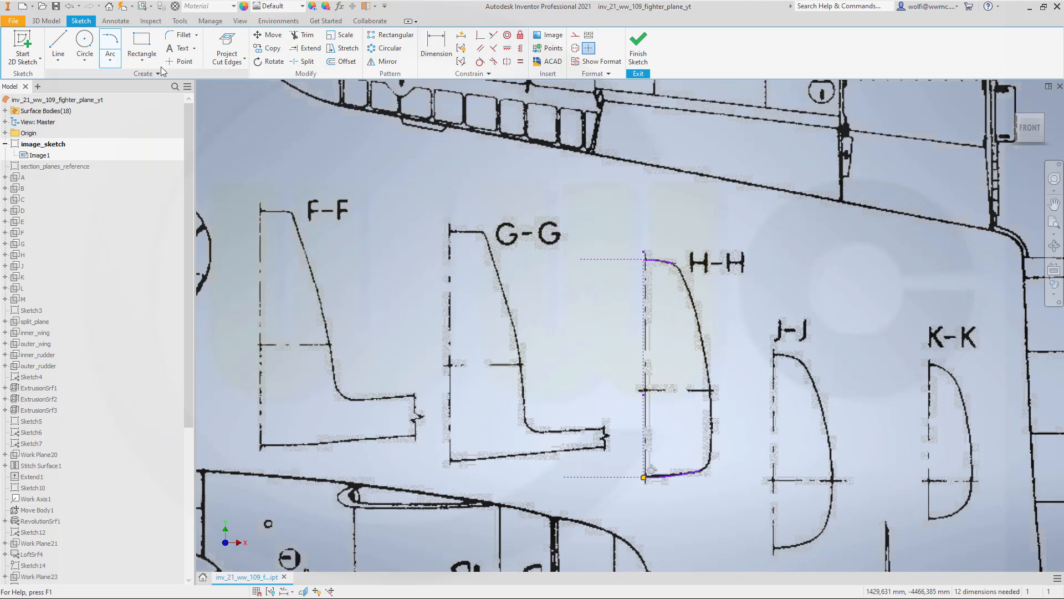
Step: Trace the long curved side of section H-H with a three-point arc between its upper and lower corner roundings
left_click(109, 60)
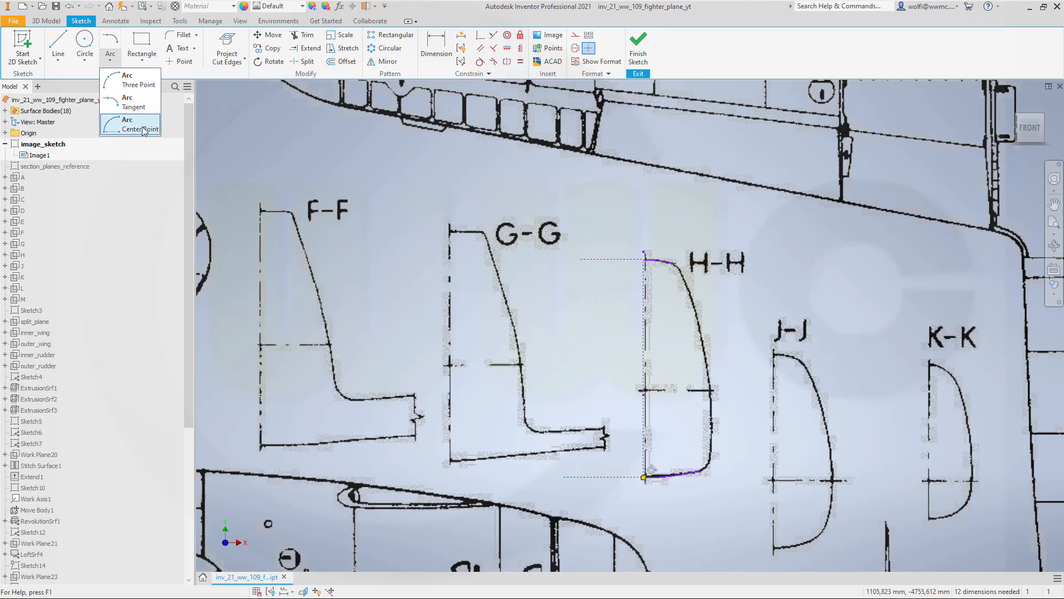
left_click(145, 85)
scroll(710, 440, "down", 3)
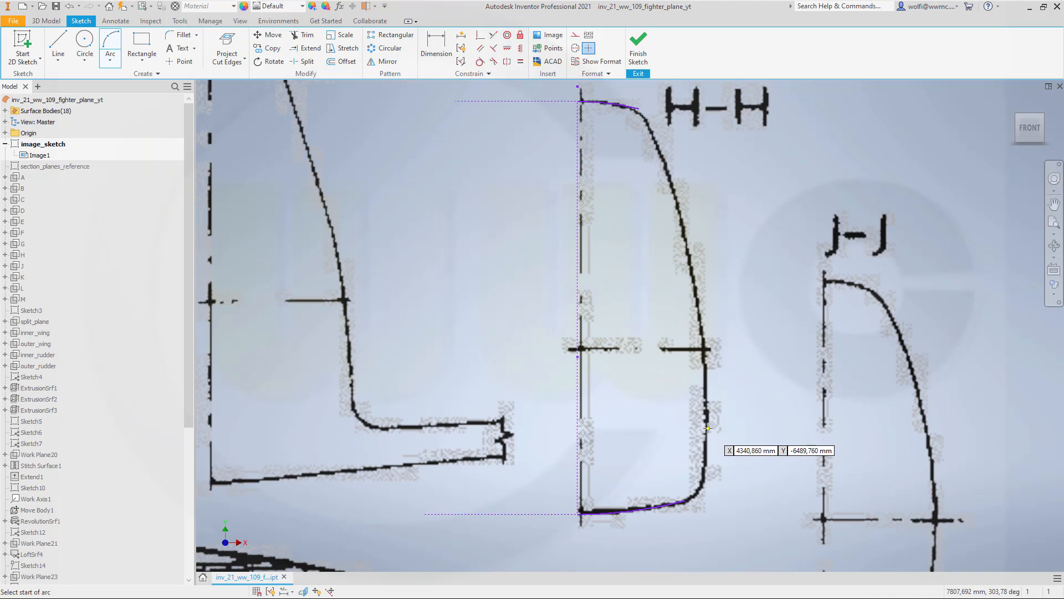
left_click(646, 122)
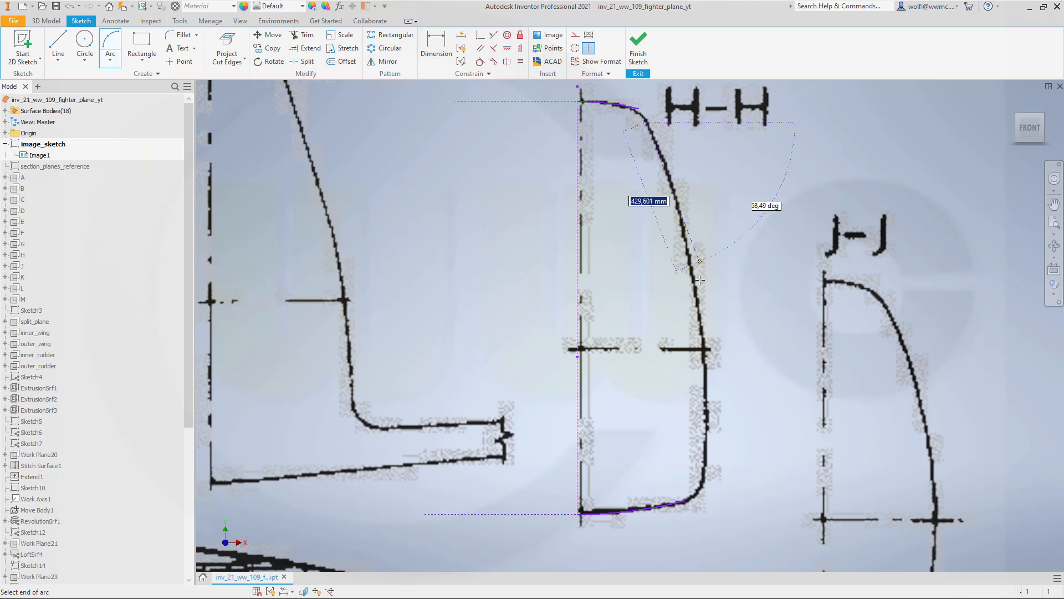
left_click(699, 485)
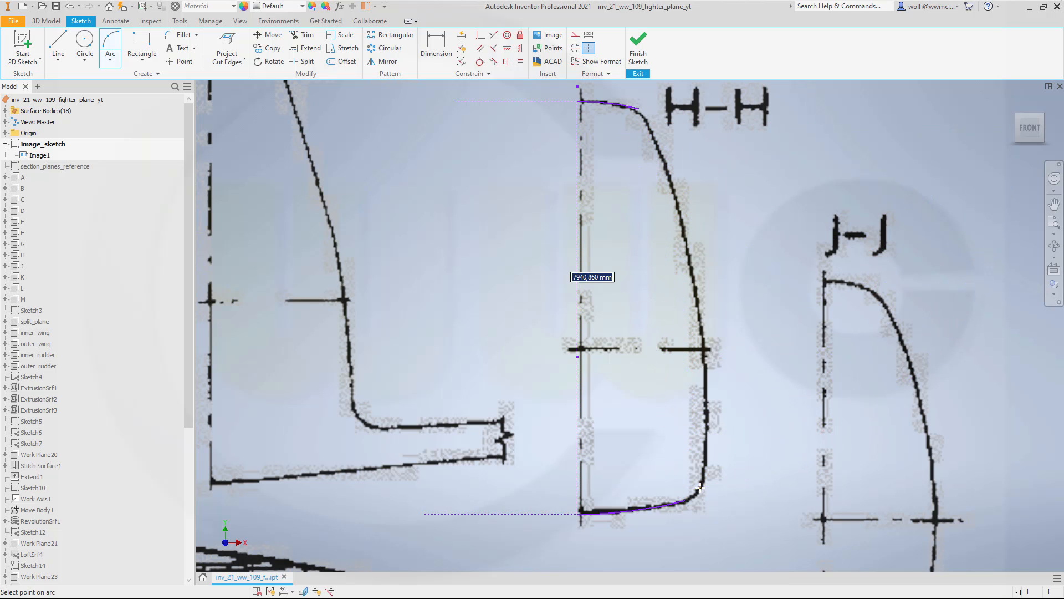
left_click(702, 332)
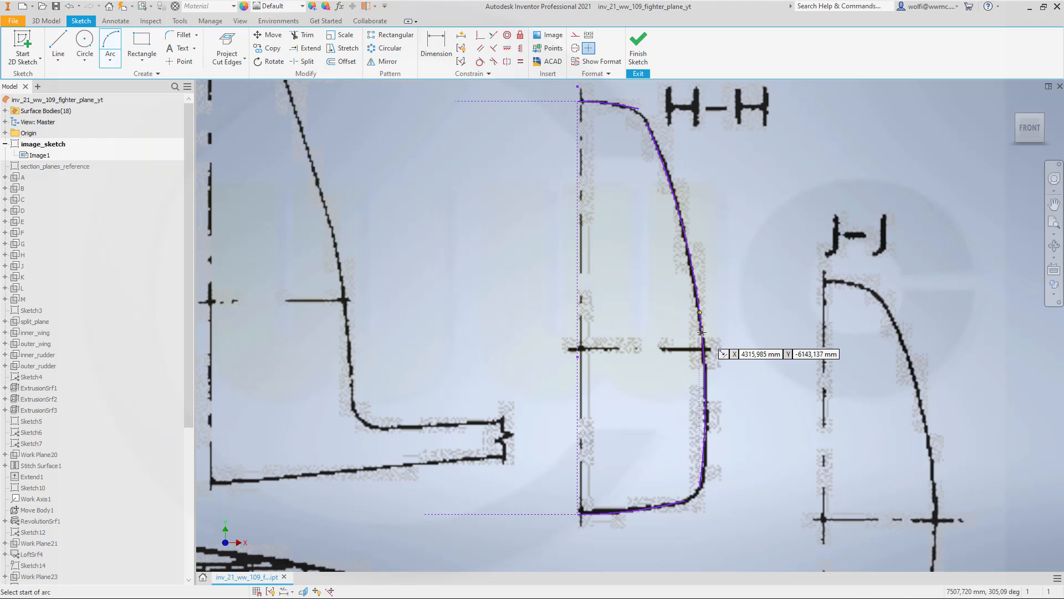
right_click(750, 177)
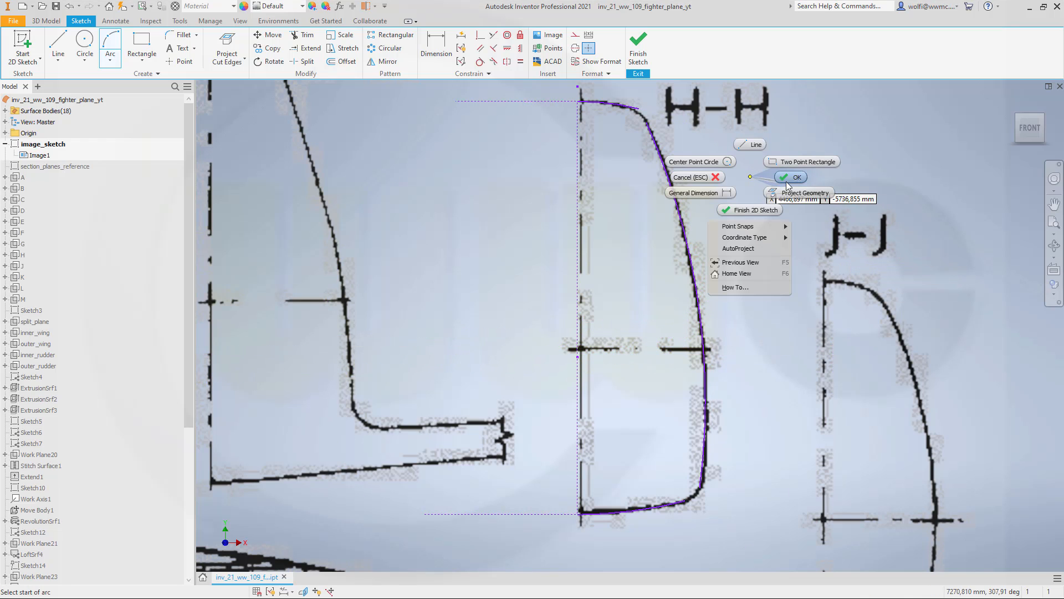
left_click(790, 177)
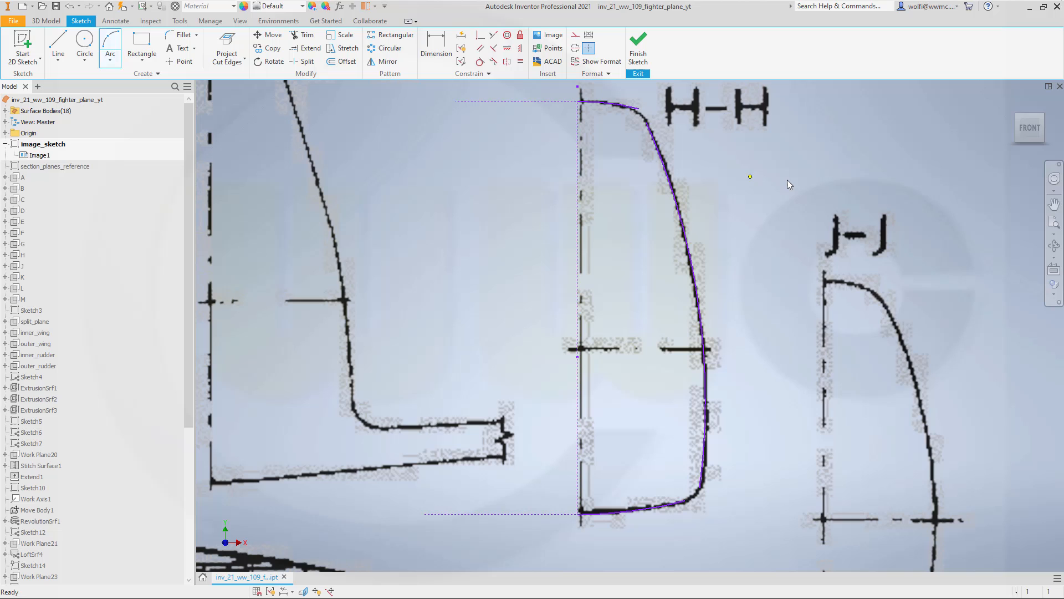
Step: Trace H-H's upper corner rounding with a tangent arc from the upper edge's end to the start of the long side arc
left_click(115, 66)
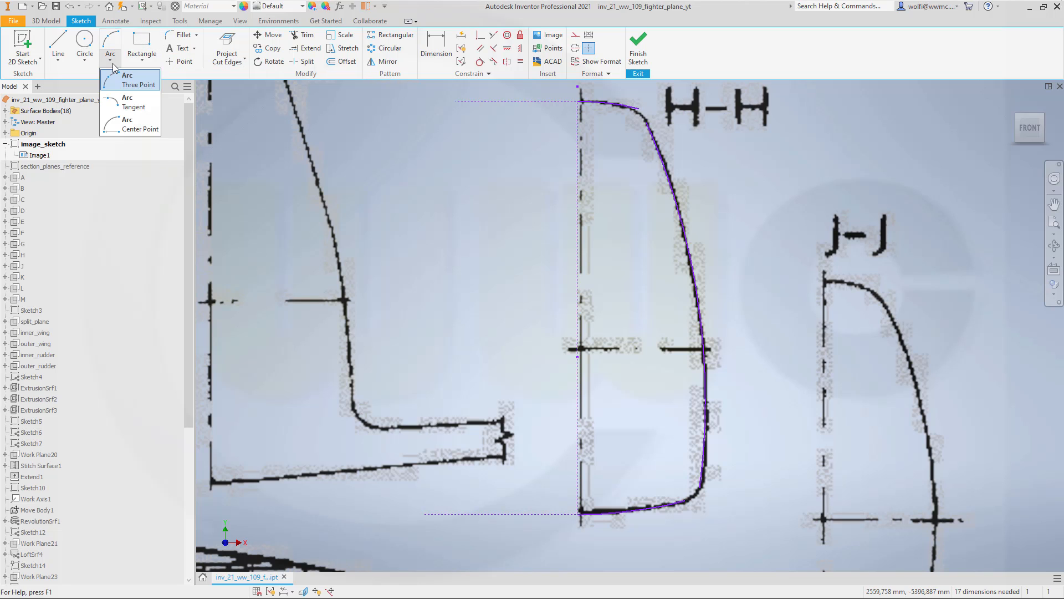
left_click(133, 100)
left_click(638, 109)
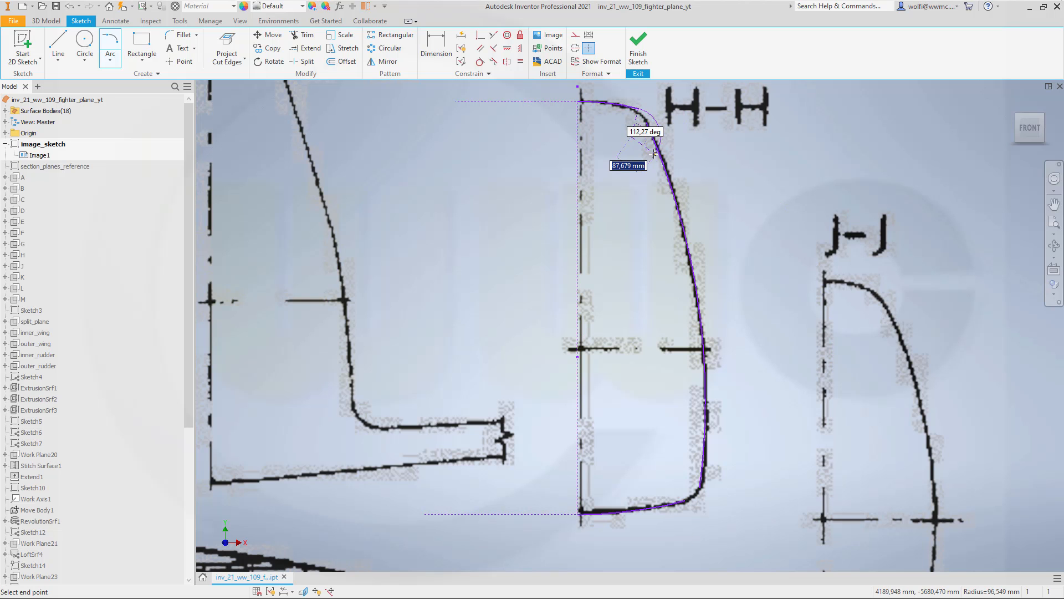
scroll(654, 154, "up", 5)
scroll(654, 154, "down", 5)
middle_click_drag(649, 133, 660, 327)
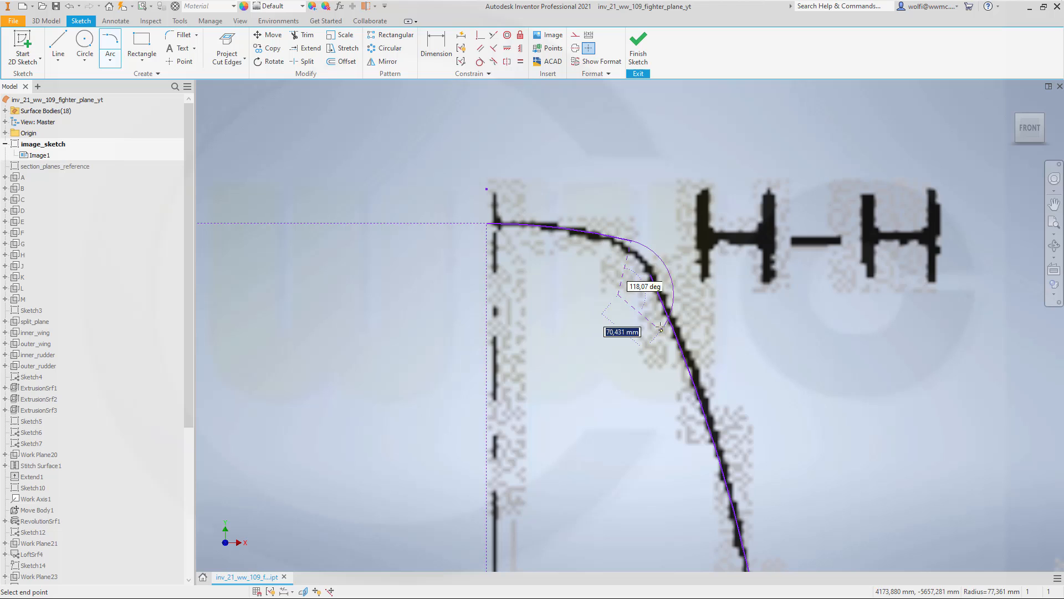
left_click(650, 272)
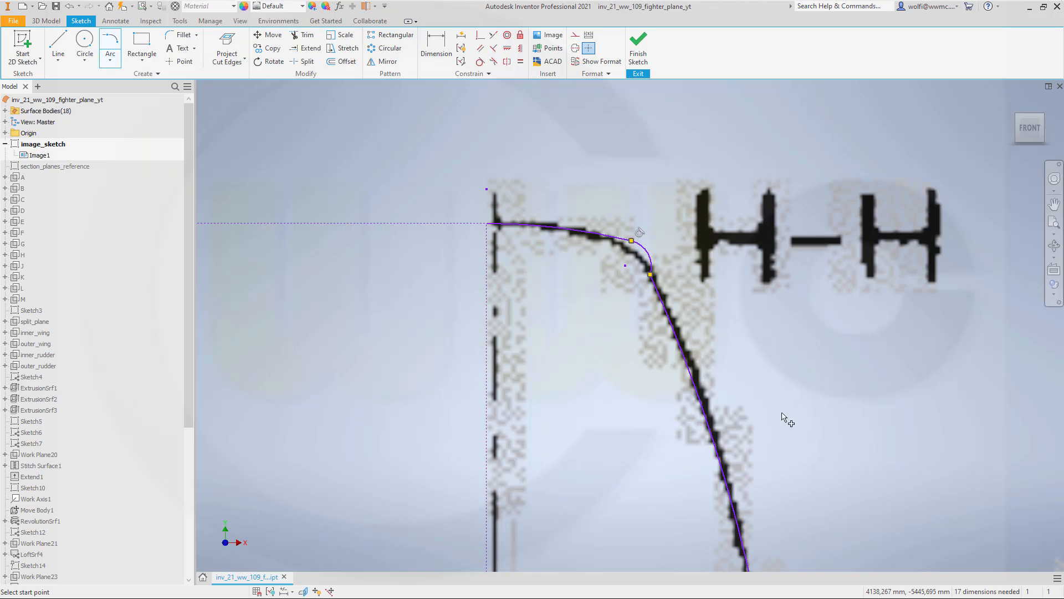
Step: Trace H-H's lower corner rounding with a tangent arc of about 65 mm radius from the lower edge to the long side arc
scroll(823, 437, "down", 3)
scroll(822, 437, "up", 5)
mouse_move(852, 417)
middle_mouse_down()
mouse_move(844, 366)
mouse_move(737, 196)
middle_mouse_up()
scroll(643, 471, "down", 4)
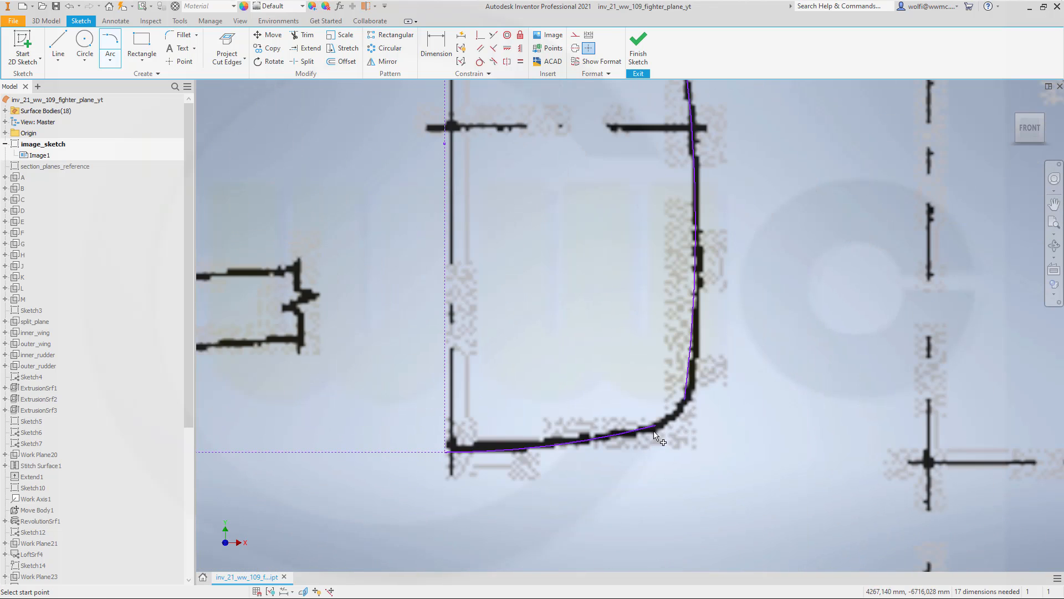
left_click(654, 426)
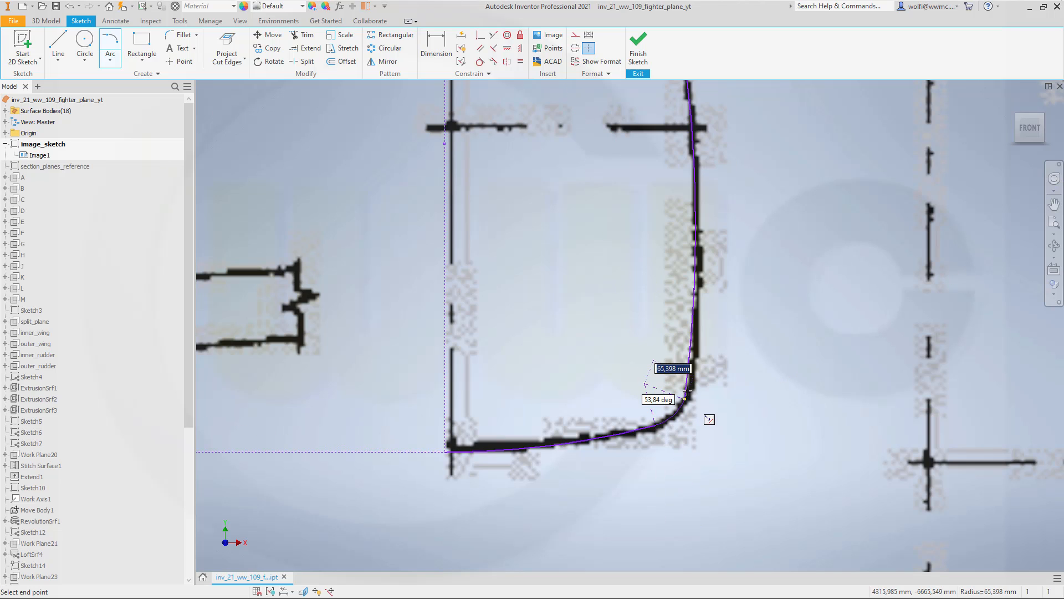
left_click(685, 398)
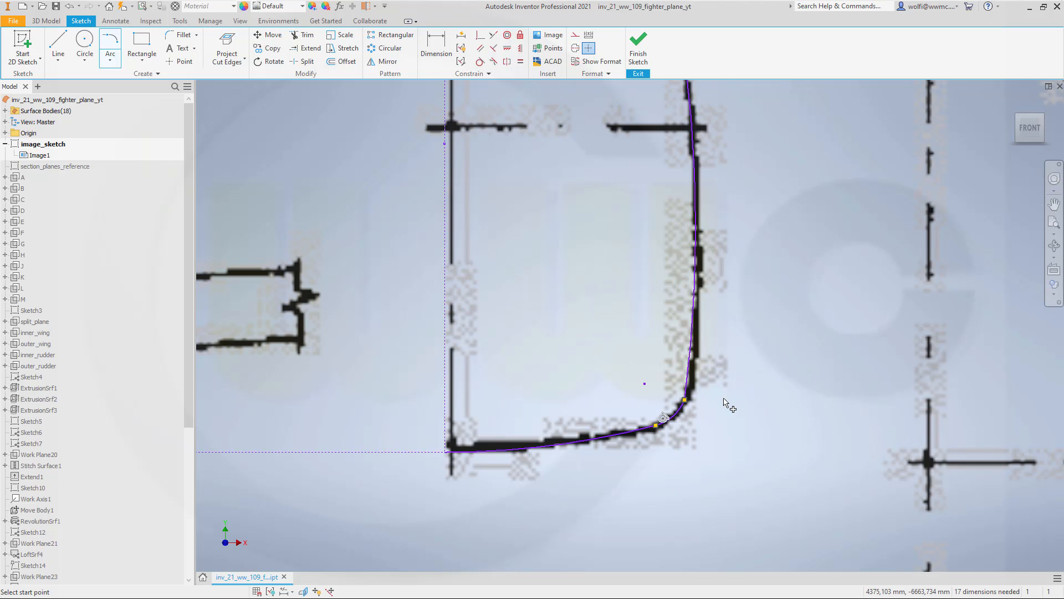
key("Escape")
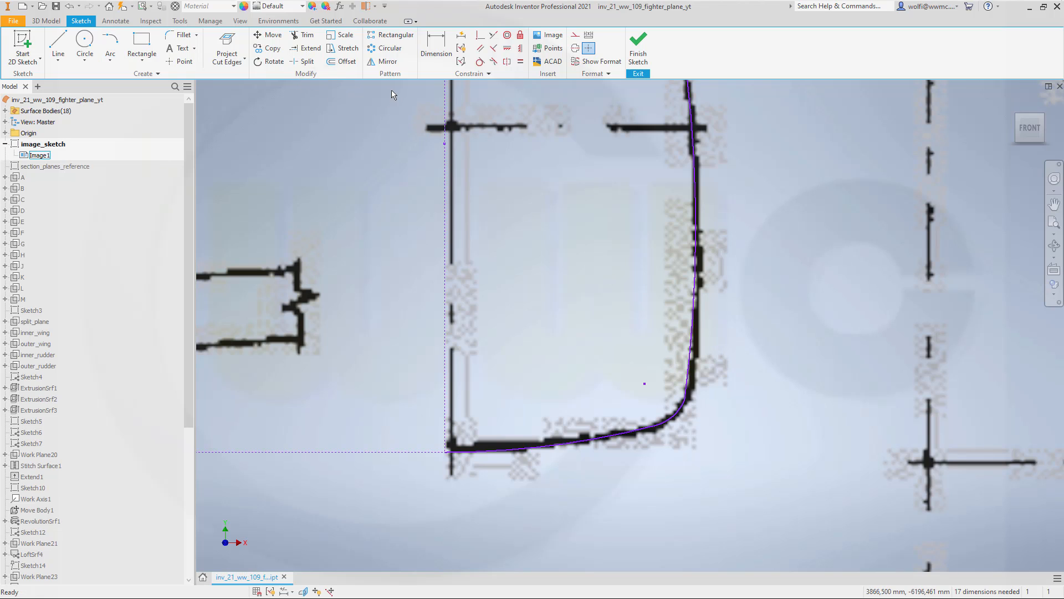
Step: Apply a tangent constraint between H-H's lower corner arc and the long side arc
left_click(480, 61)
left_click(684, 410)
left_click(687, 384)
scroll(765, 276, "down", 3)
scroll(762, 271, "down", 2)
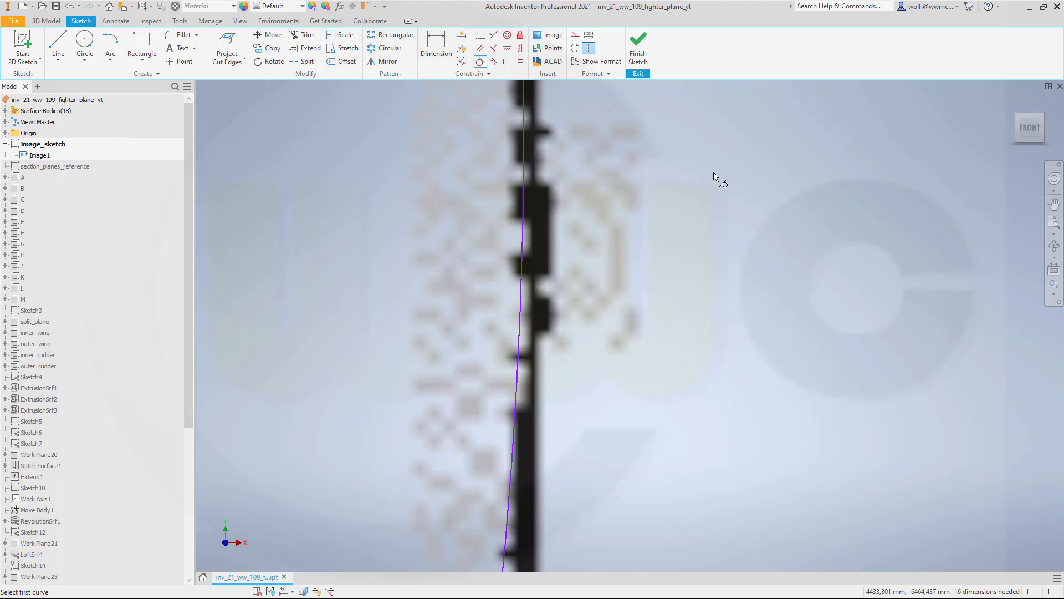
Step: Apply a tangent constraint between H-H's upper corner arc and the long side arc
scroll(714, 172, "up", 6)
middle_click_drag(703, 194, 748, 395)
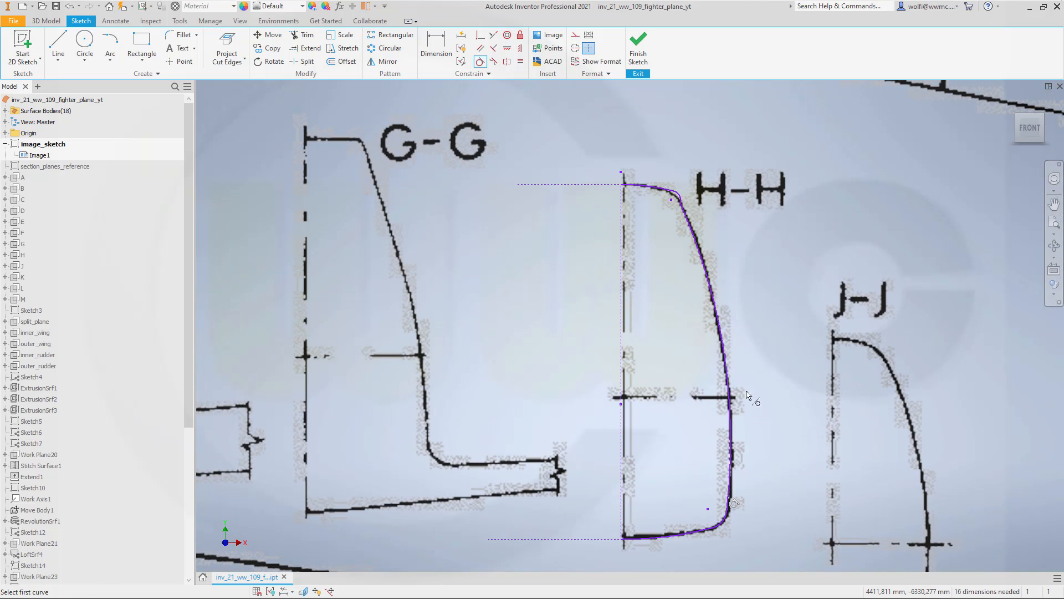
scroll(682, 194, "down", 5)
scroll(663, 276, "down", 3)
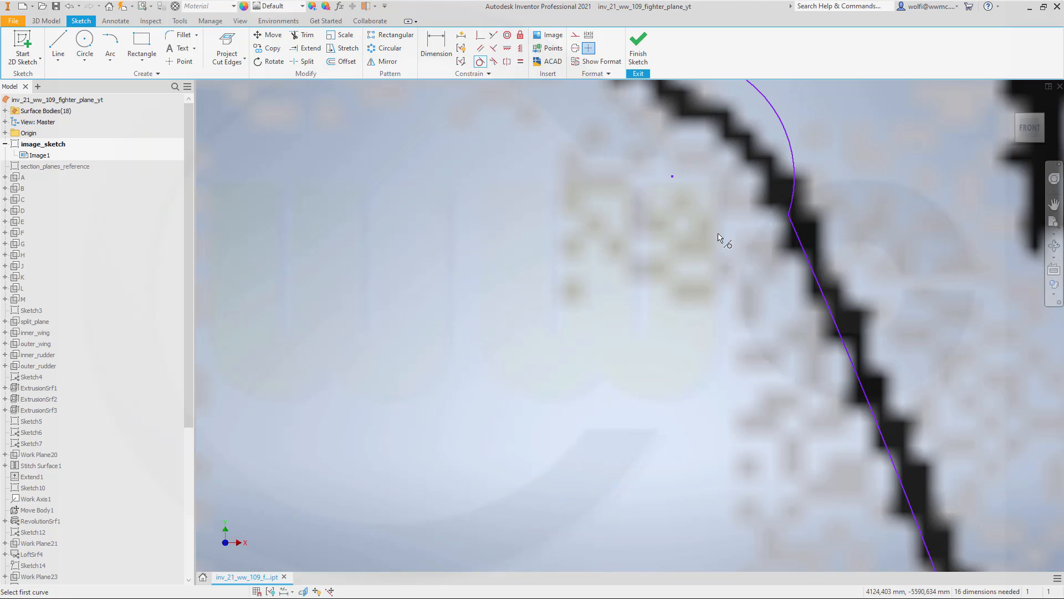
left_click(793, 189)
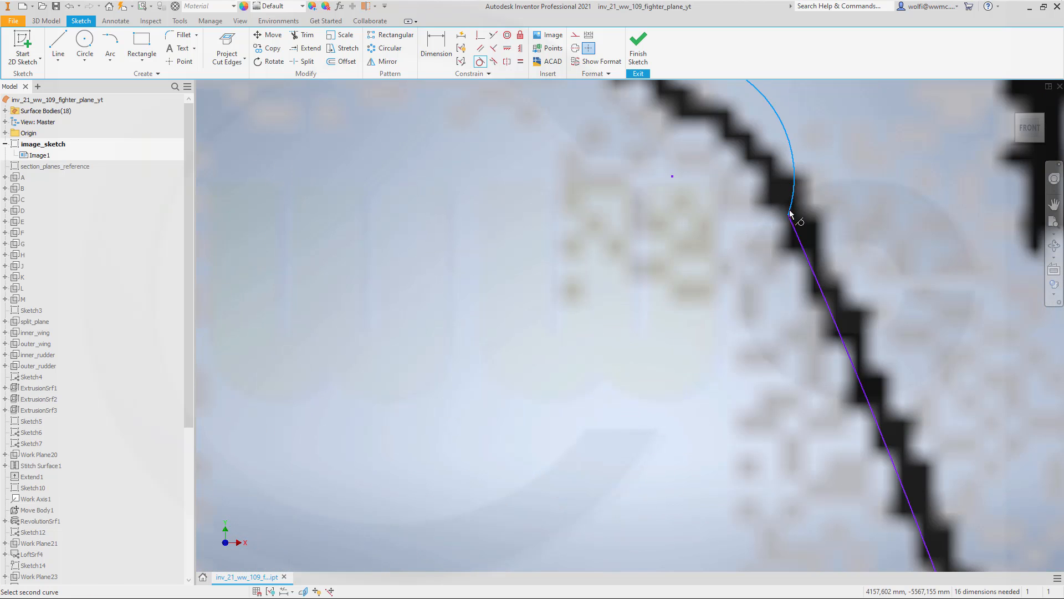
left_click(791, 223)
scroll(857, 235, "down", 5)
scroll(925, 332, "up", 5)
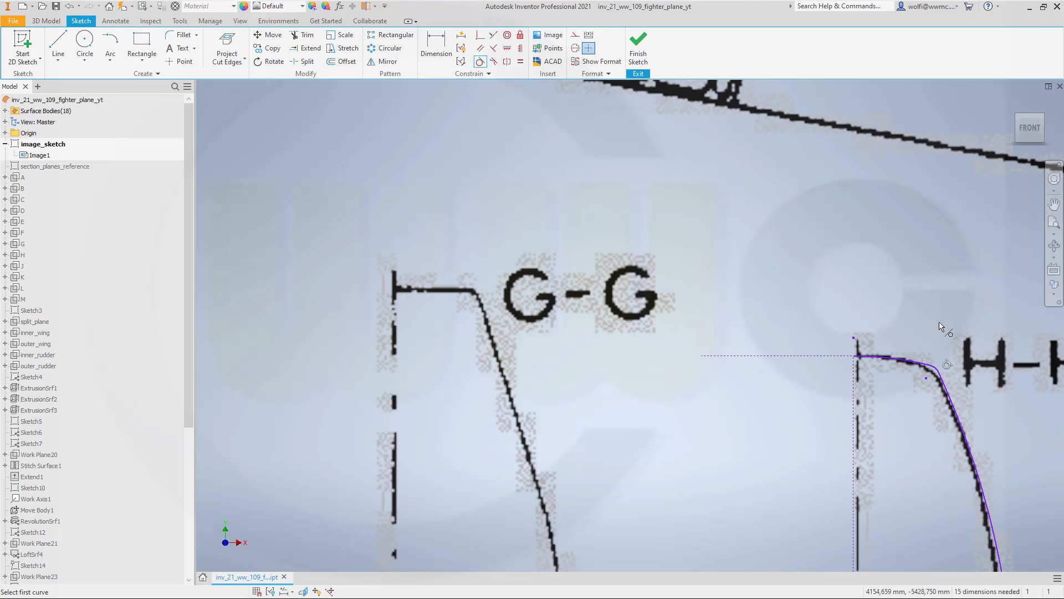
key("Escape")
Step: Shift the joint between H-H's upper edge arc and corner arc inward so the rounding follows the blueprint outline
left_click_drag(929, 365, 924, 363)
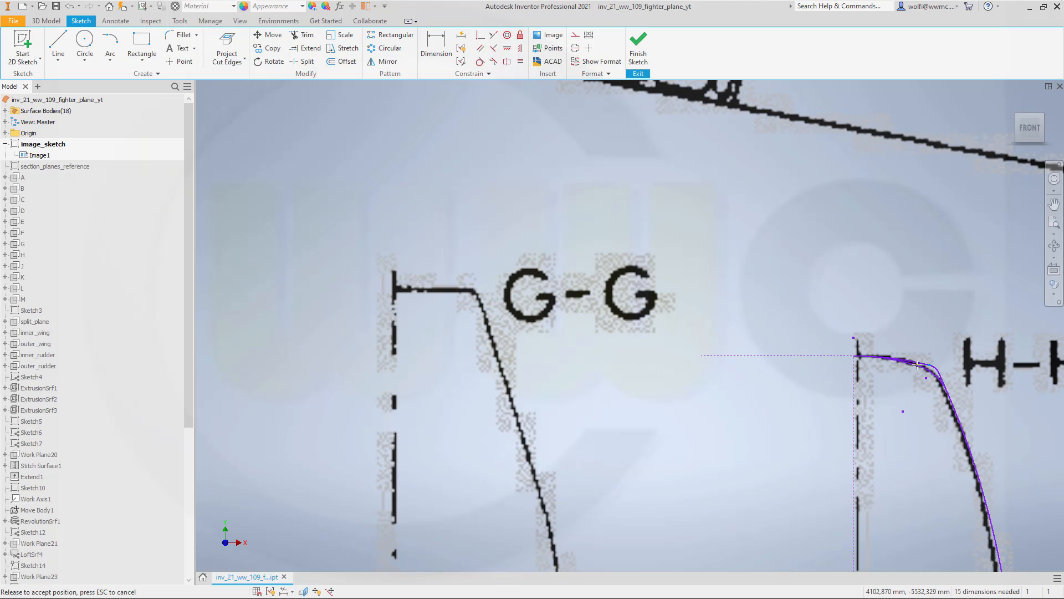
left_click_drag(916, 362, 916, 362)
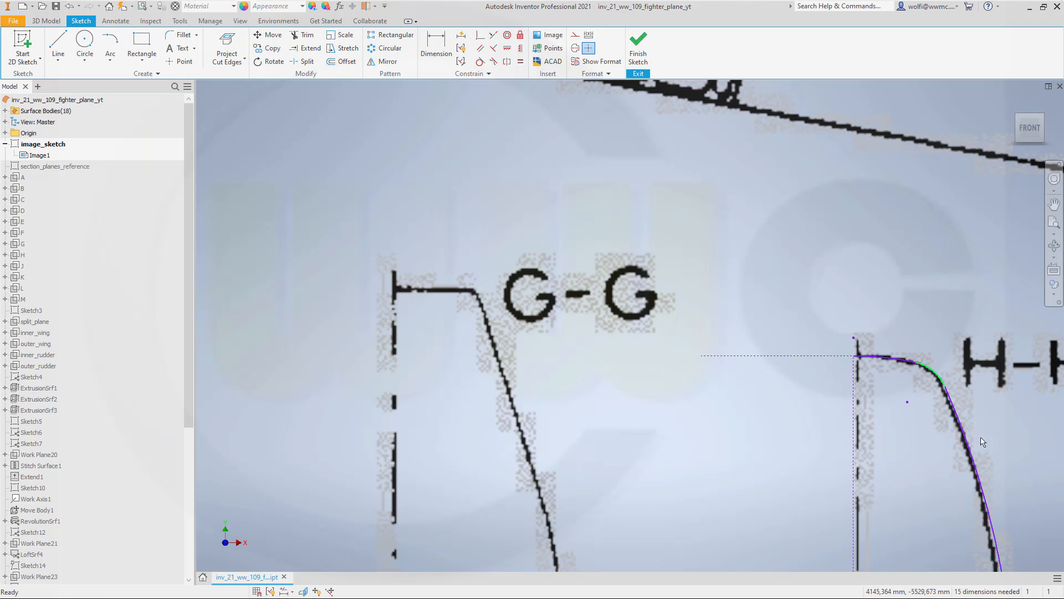
scroll(1030, 466, "up", 2)
scroll(1019, 470, "down", 7)
scroll(985, 487, "up", 5)
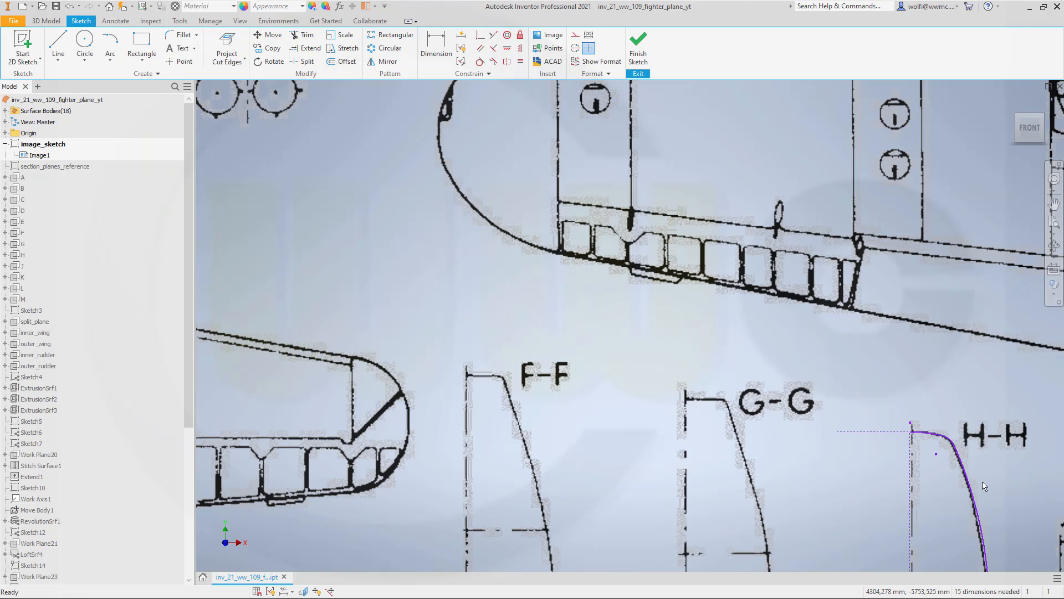
mouse_move(860, 445)
middle_mouse_down()
mouse_move(839, 426)
mouse_move(752, 199)
middle_mouse_up()
mouse_move(704, 140)
left_mouse_down()
mouse_move(667, 294)
mouse_move(693, 218)
mouse_move(663, 178)
mouse_move(663, 133)
mouse_move(700, 127)
left_mouse_up()
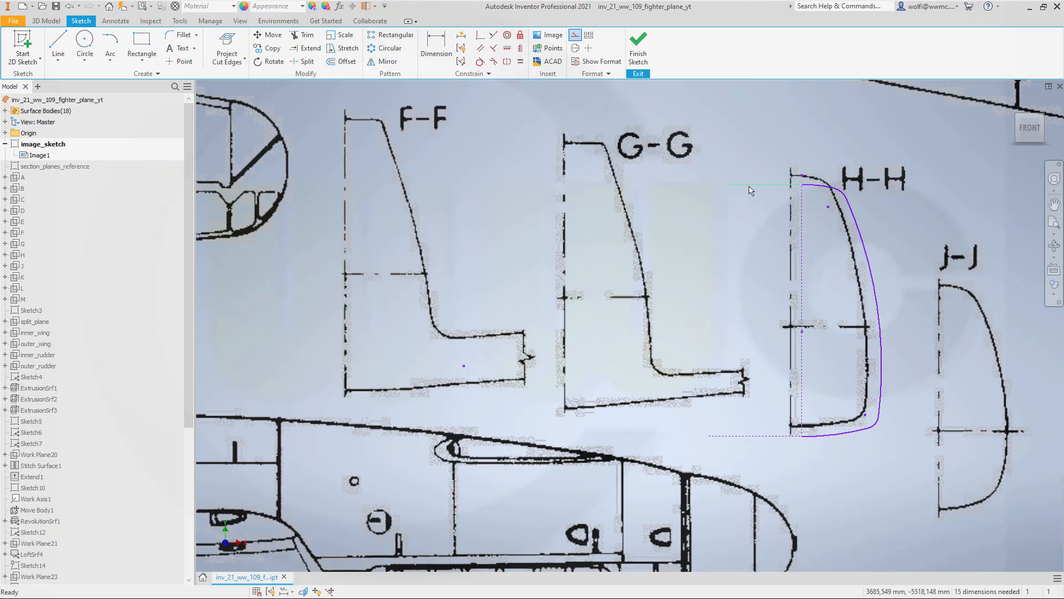
key("ctrl+z")
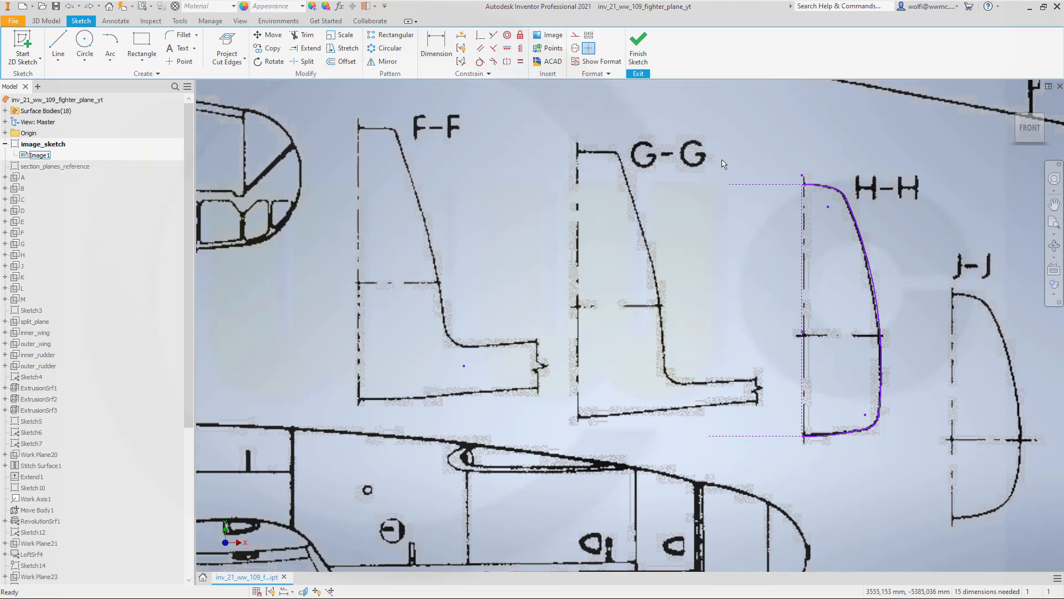
mouse_move(729, 172)
left_mouse_down()
mouse_move(746, 185)
mouse_move(768, 181)
left_mouse_up()
key("ctrl+z")
Step: Hide Image1 and copy the complete H-H profile with its construction lines, finishing the sketch
right_click(52, 158)
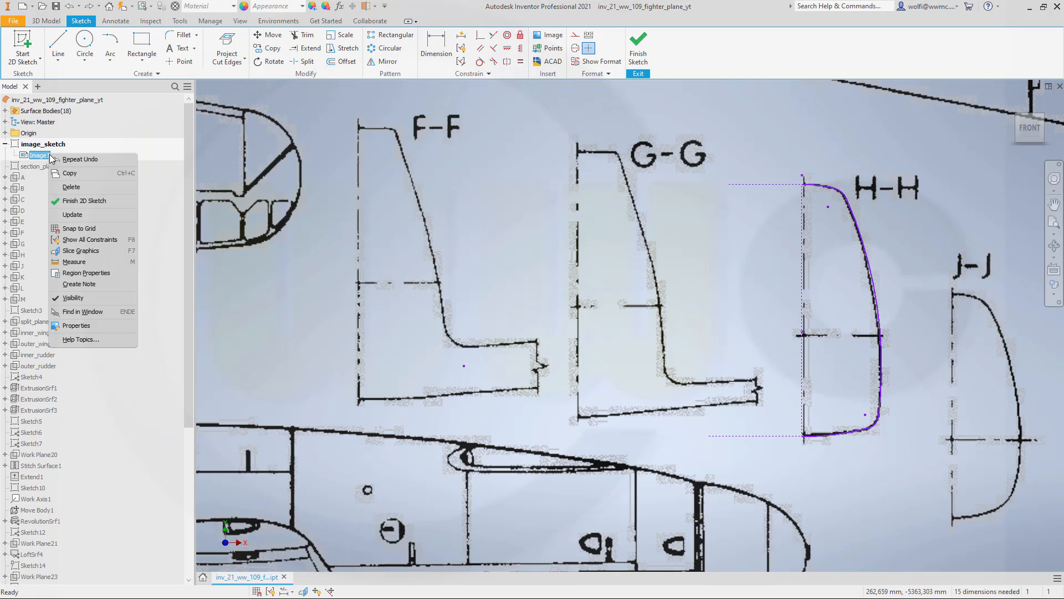
left_click(73, 297)
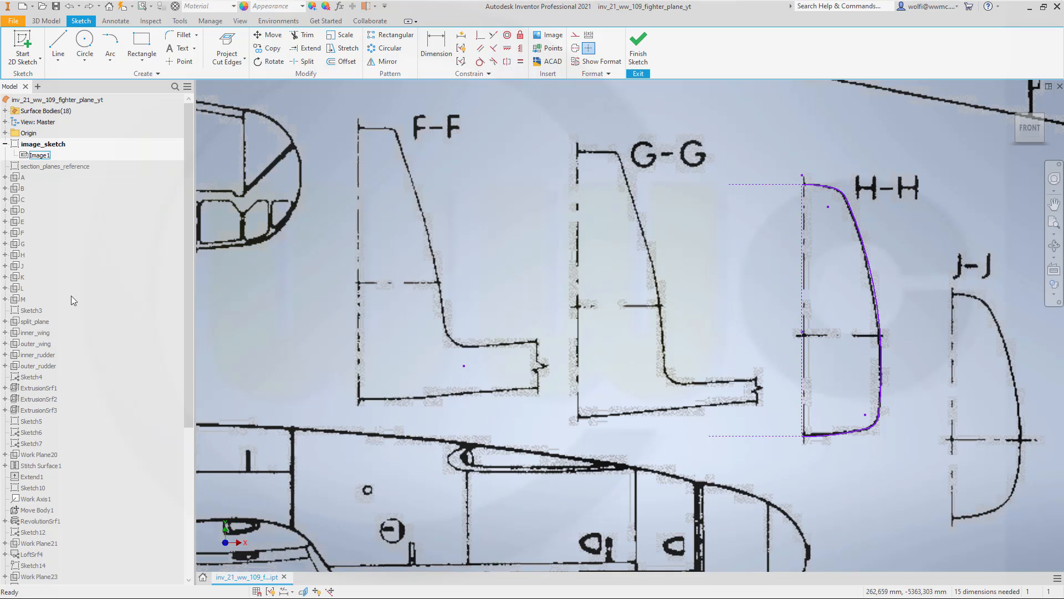
mouse_move(656, 132)
left_mouse_down()
mouse_move(671, 185)
mouse_move(961, 517)
left_mouse_up()
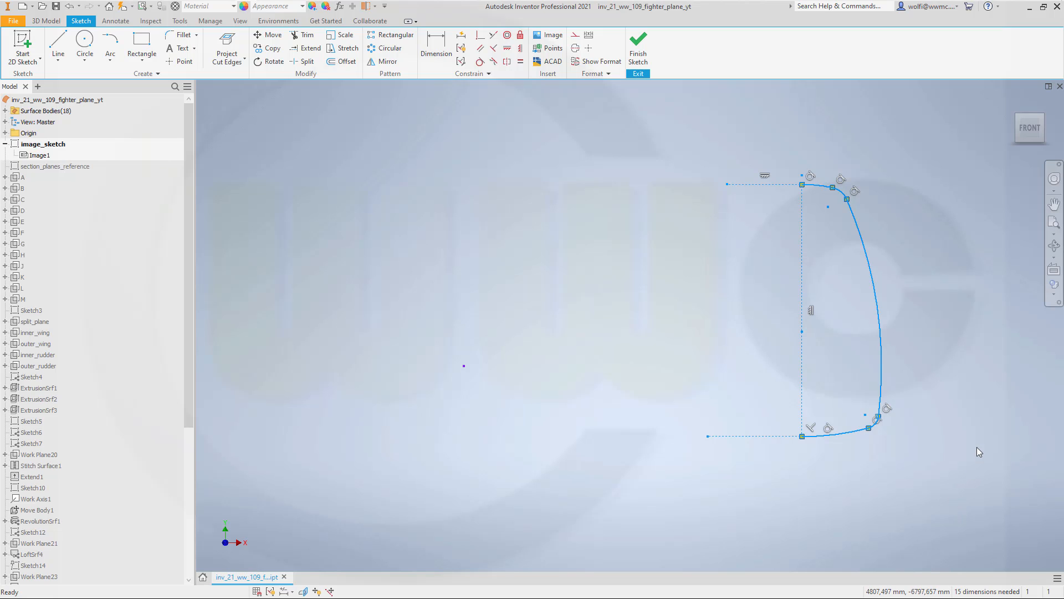
left_click(638, 44)
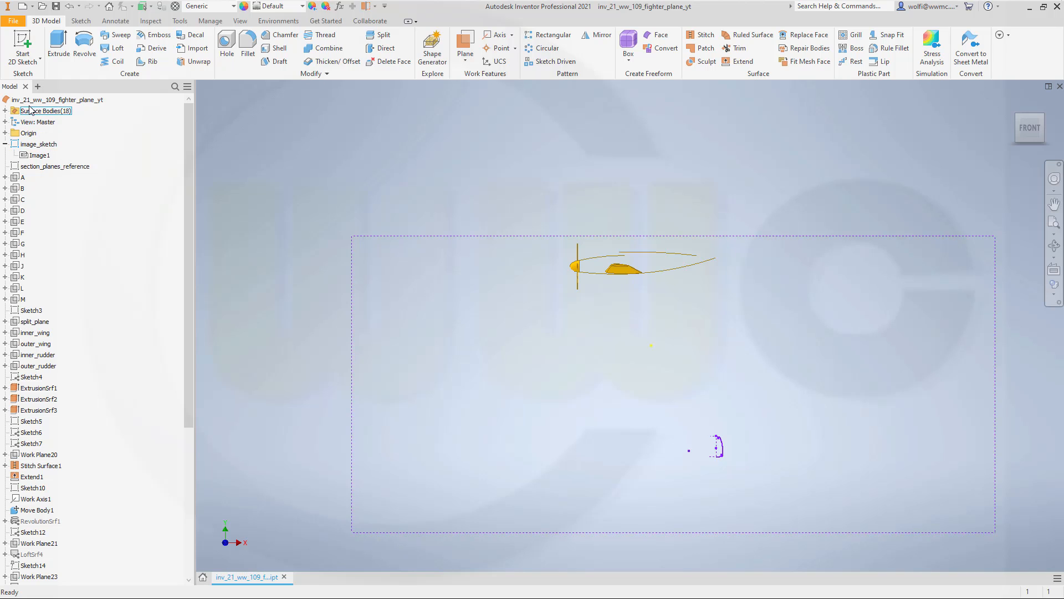
Step: Hide the propeller and wing surface bodies
left_click(5, 111)
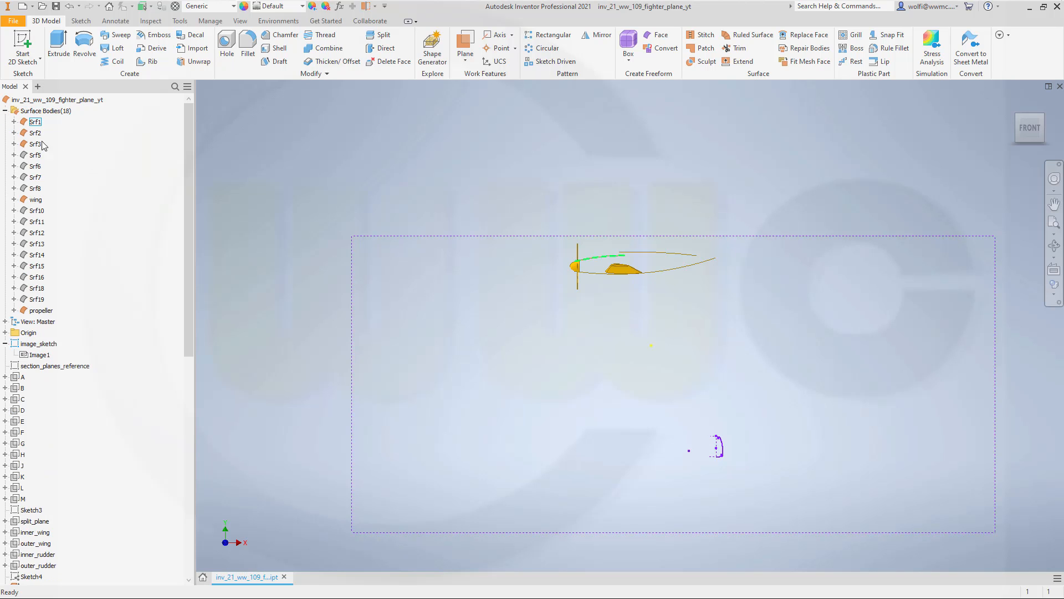
right_click(54, 311)
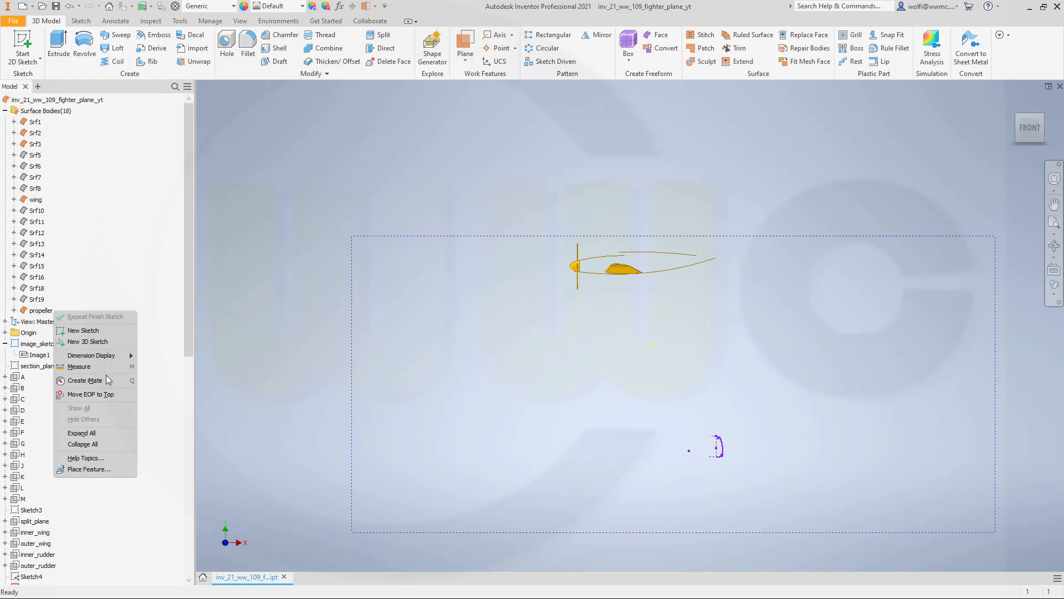
left_click(46, 312)
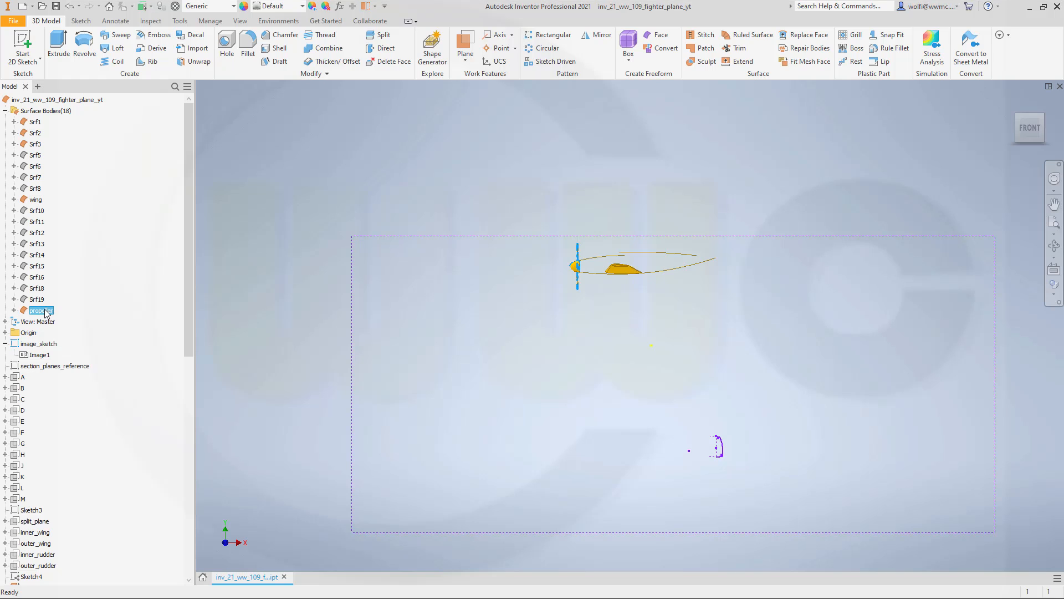
right_click(47, 314)
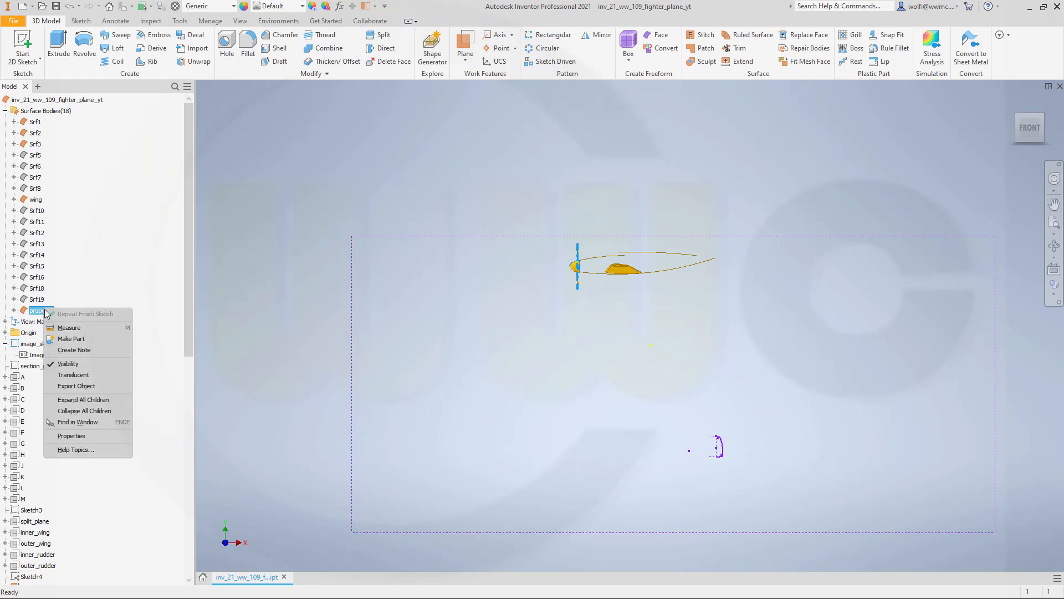
left_click(67, 363)
right_click(34, 203)
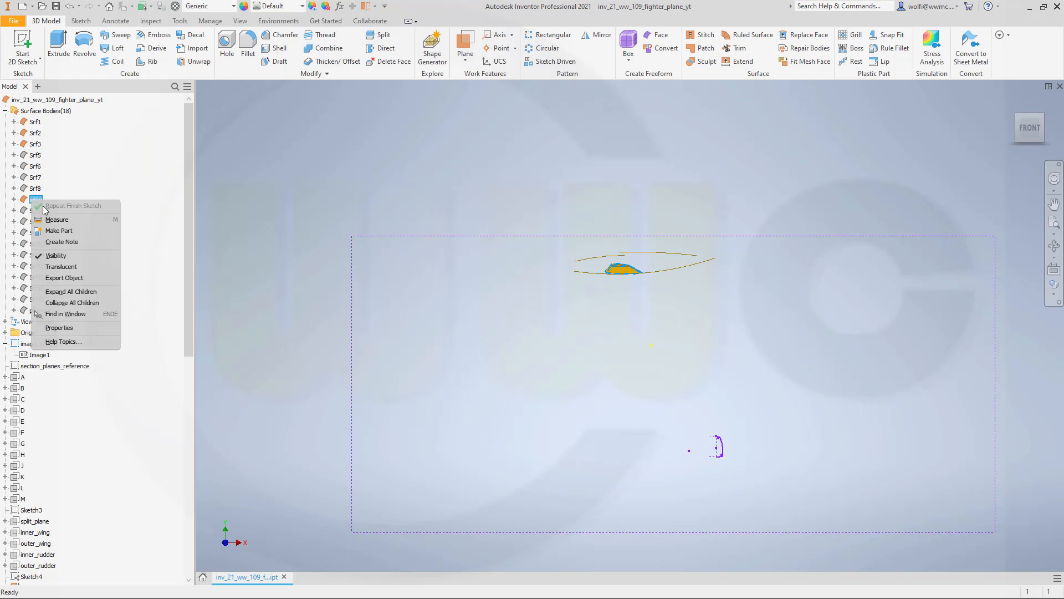
left_click(64, 261)
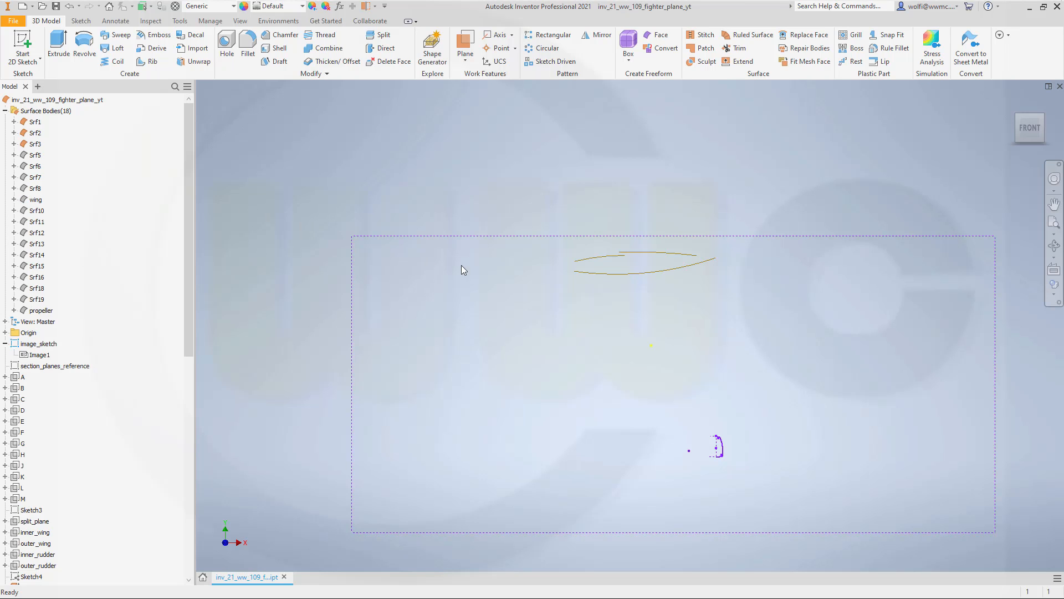
Step: Create a new sketch on work plane H and paste the copied H-H profile into it
mouse_move(548, 283)
middle_mouse_down()
mouse_move(539, 329)
mouse_move(573, 349)
middle_mouse_up()
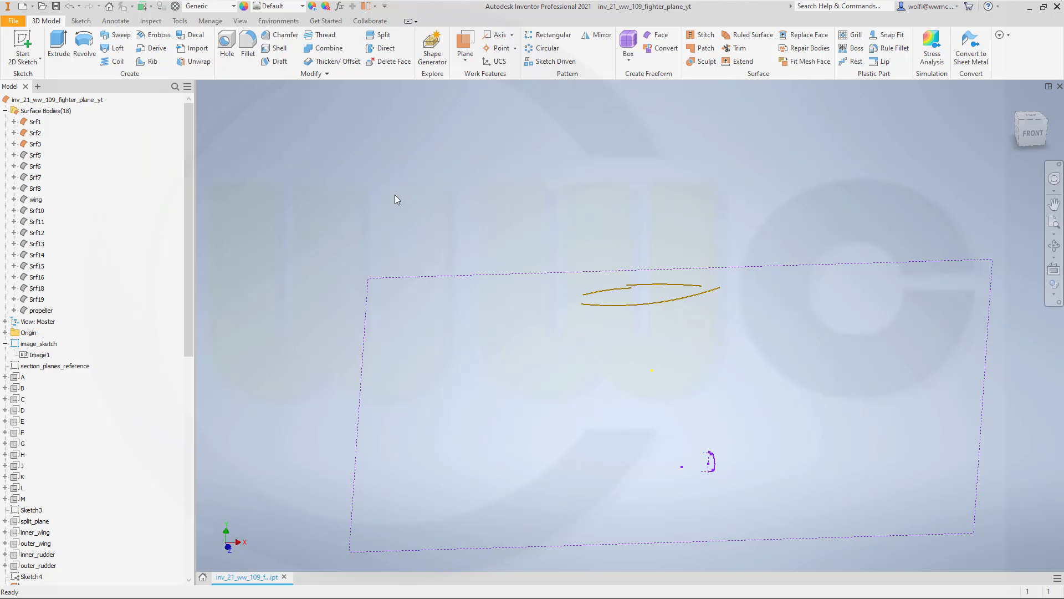
left_click(19, 455)
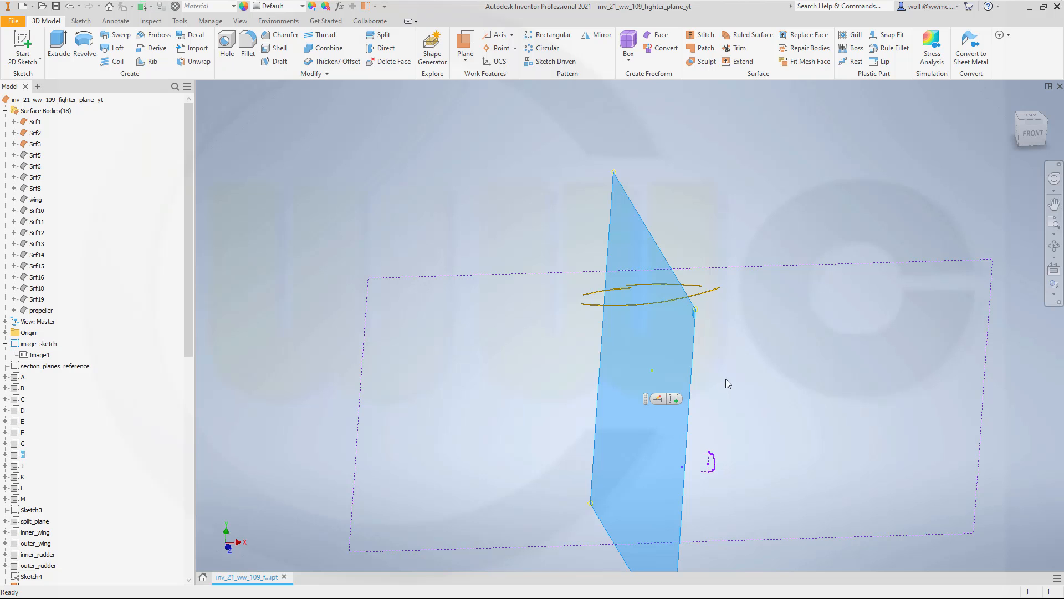
middle_click_drag(726, 378, 801, 362, "shift")
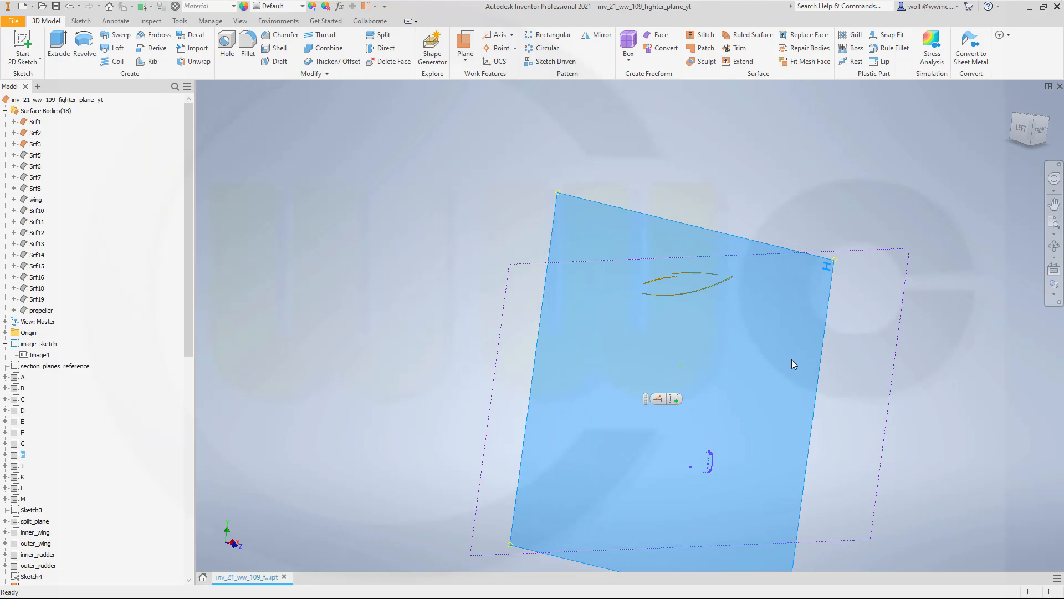
key("Escape")
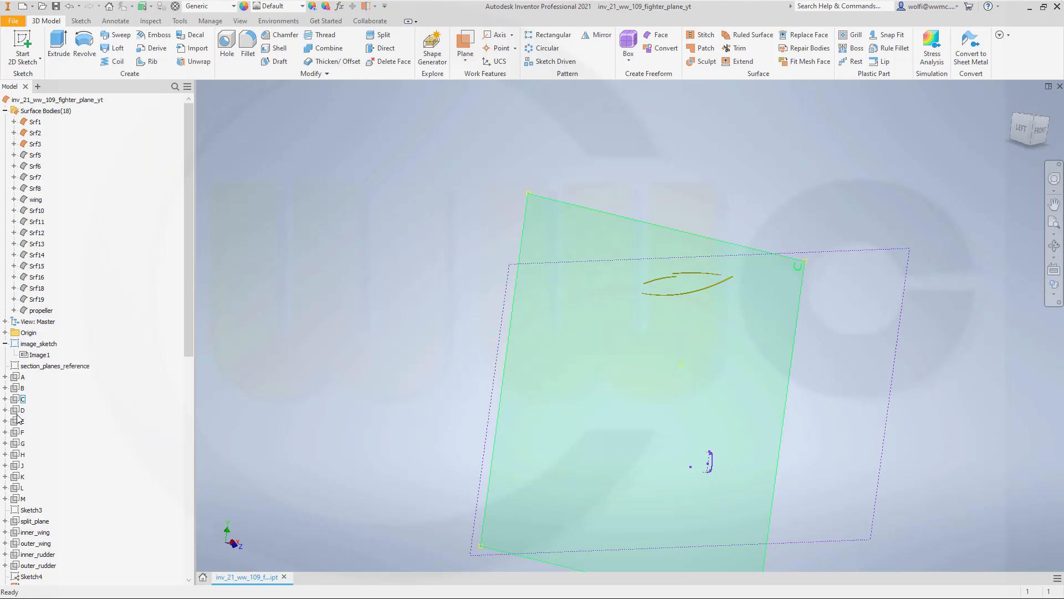
left_click(19, 455)
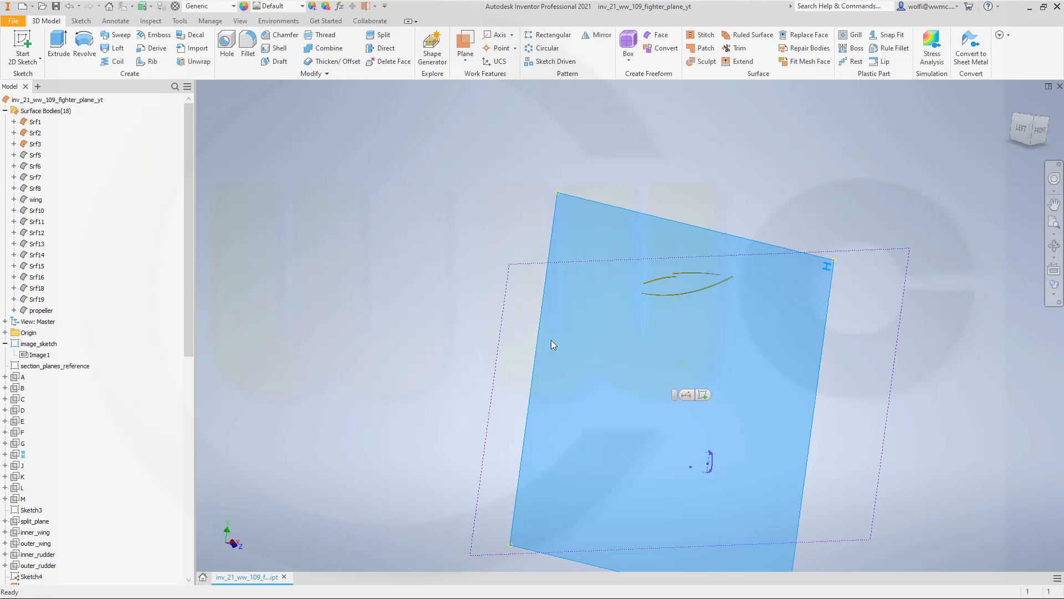
left_click(17, 46)
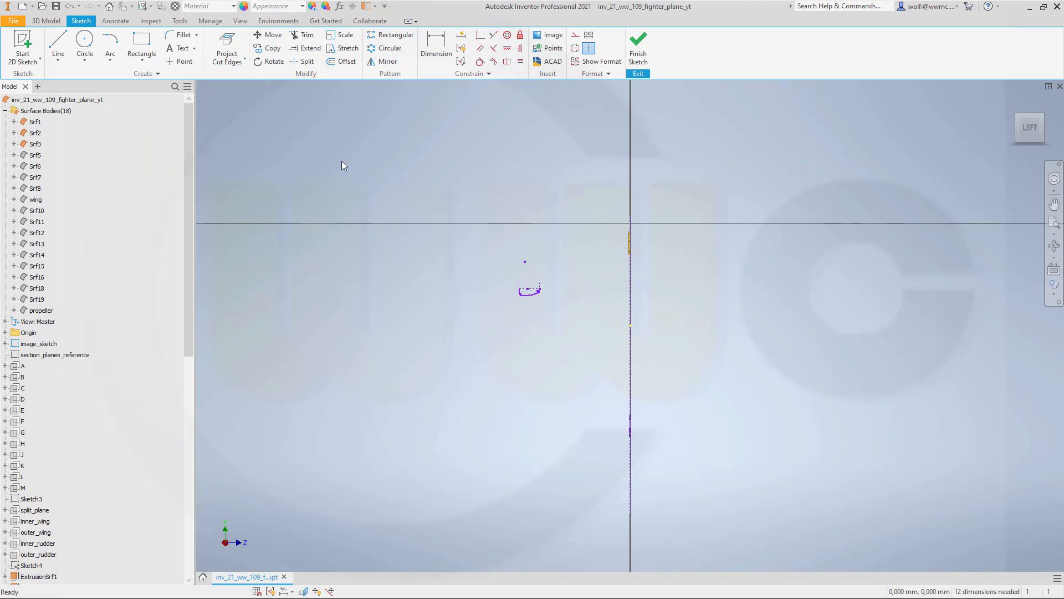
scroll(485, 309, "down", 3)
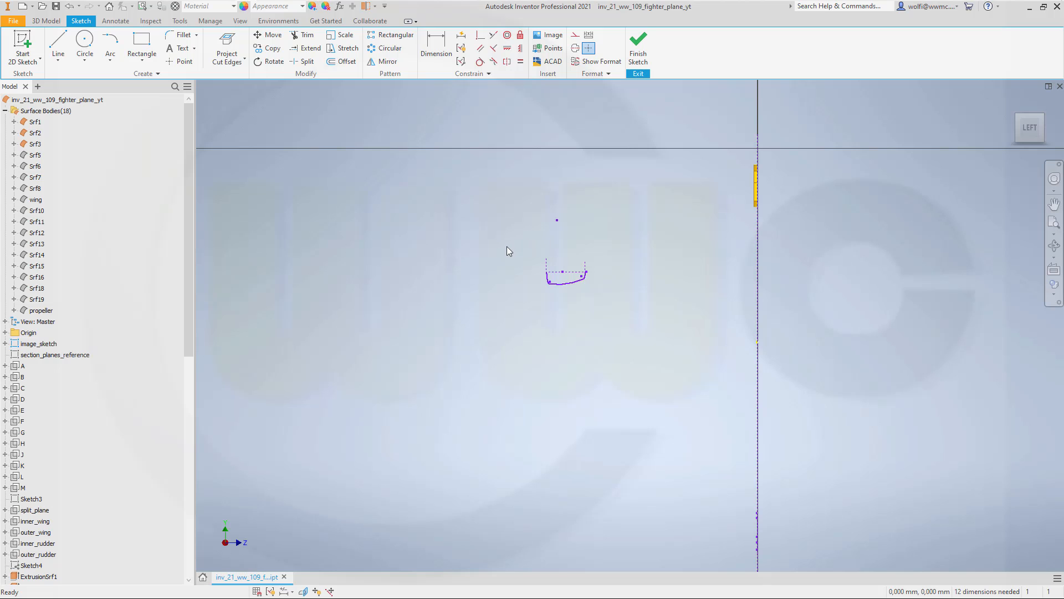
Step: Examine where the lower edge of the upper fuselage surface strip crosses the vertical line in work plane H's sketch
scroll(722, 223, "up", 2)
mouse_move(743, 174)
middle_mouse_down()
mouse_move(624, 270)
mouse_move(627, 280)
middle_mouse_up()
scroll(661, 272, "down", 6)
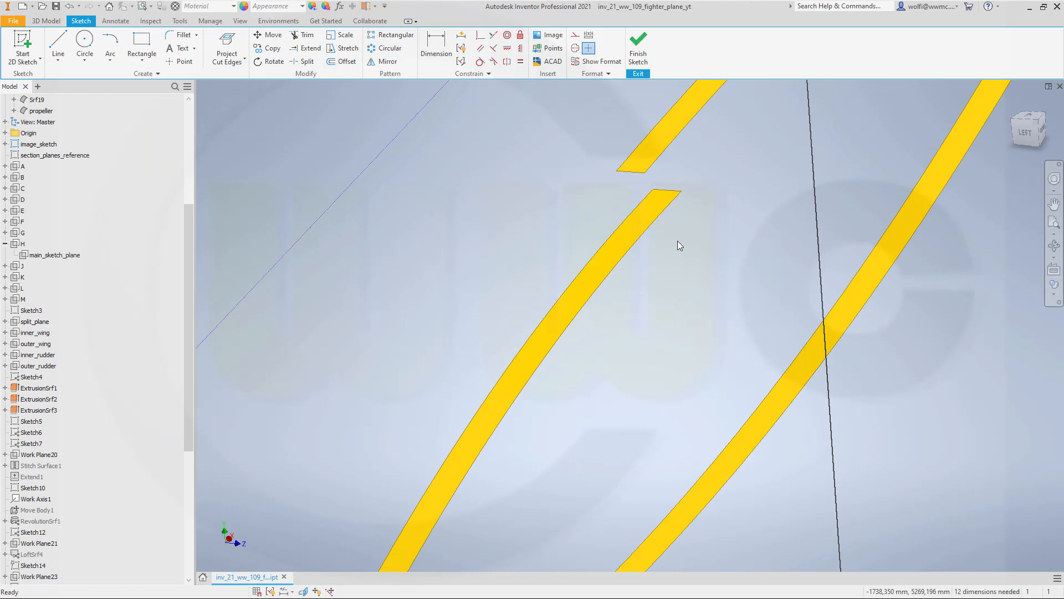
scroll(673, 176, "up", 1)
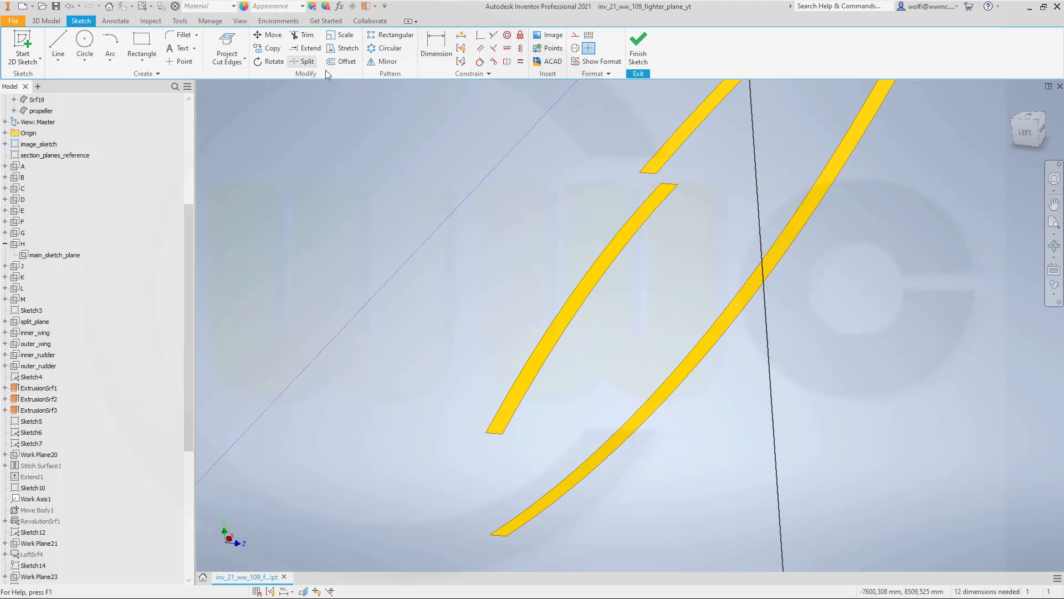
left_click(676, 152)
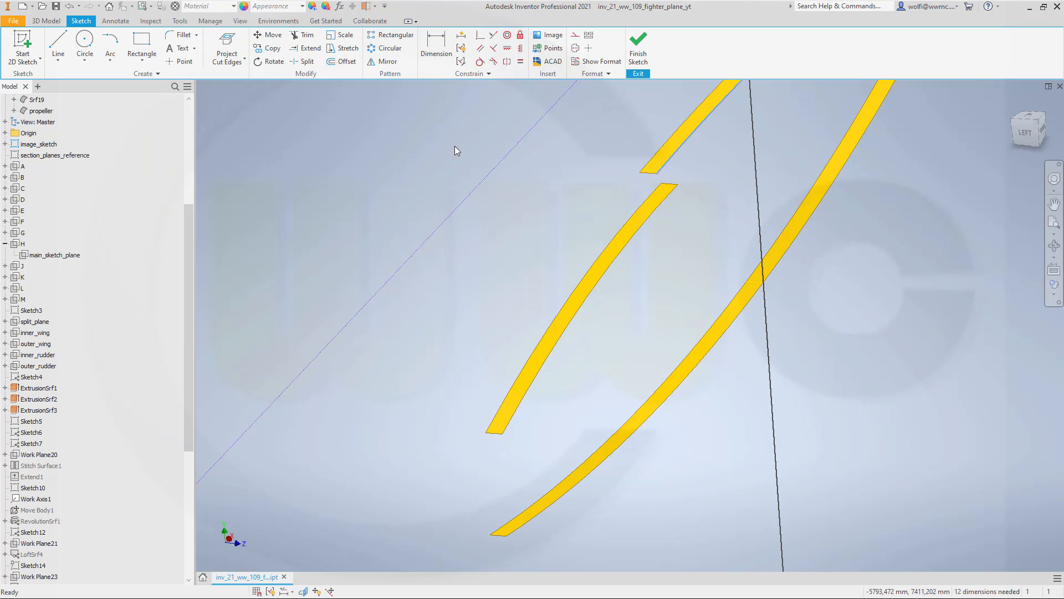
scroll(712, 212, "up", 2)
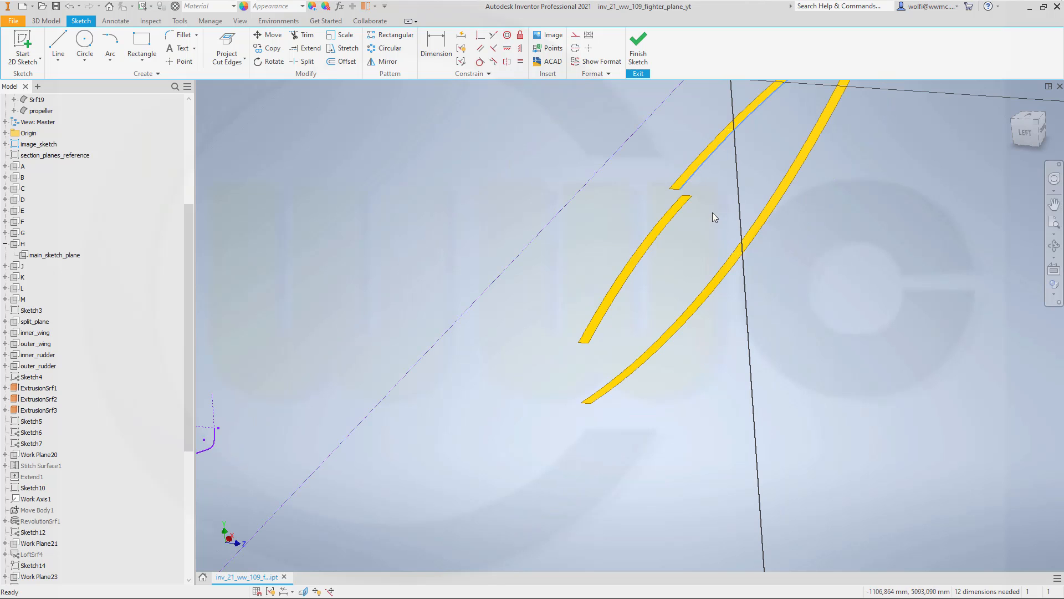
middle_click_drag(790, 161, 714, 196, "shift")
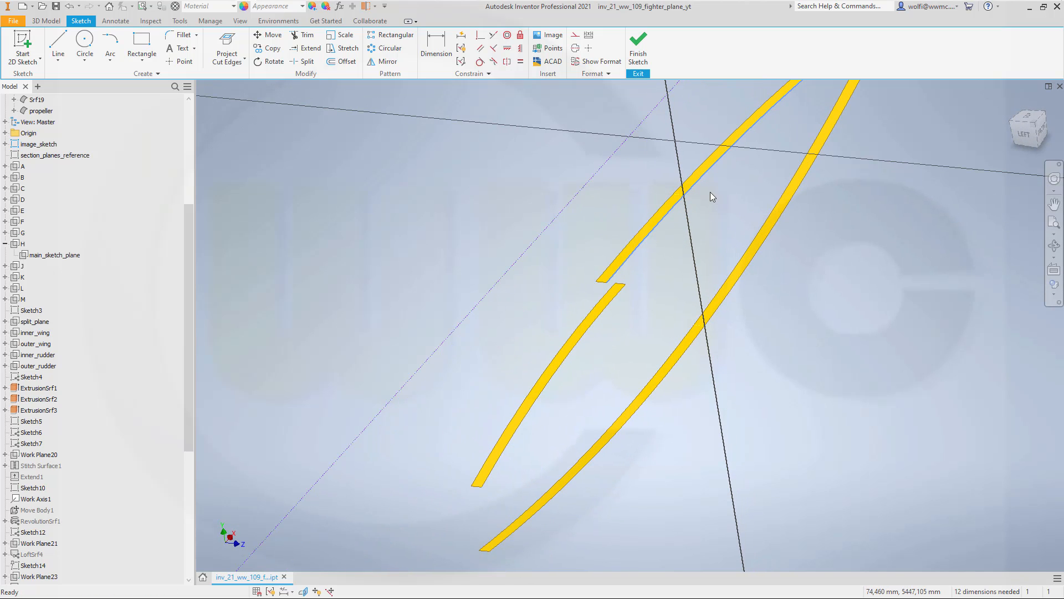
scroll(720, 183, "up", 5)
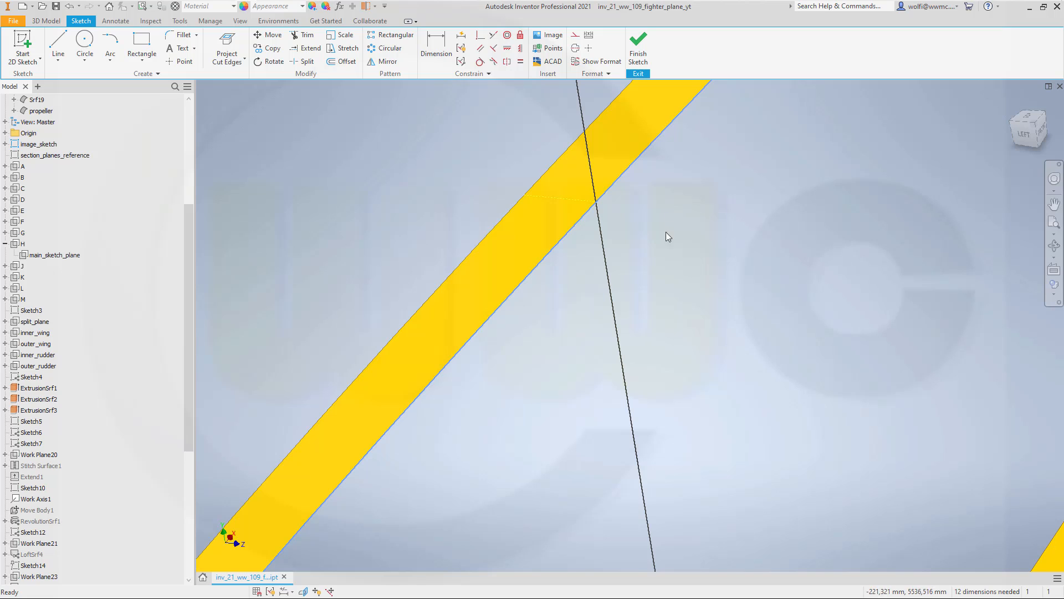
scroll(575, 293, "down", 3)
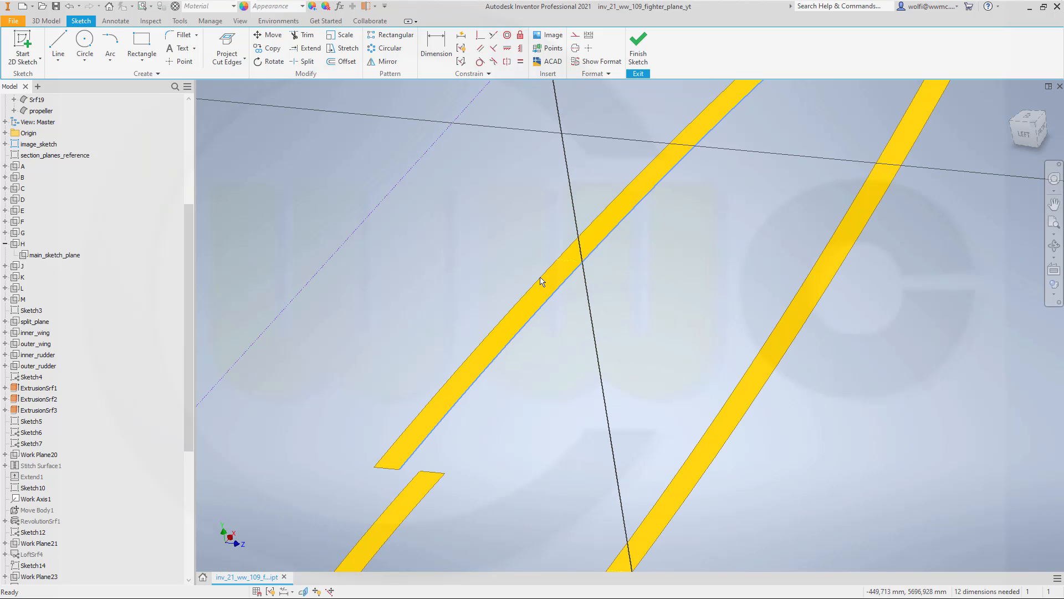
scroll(424, 353, "down", 4)
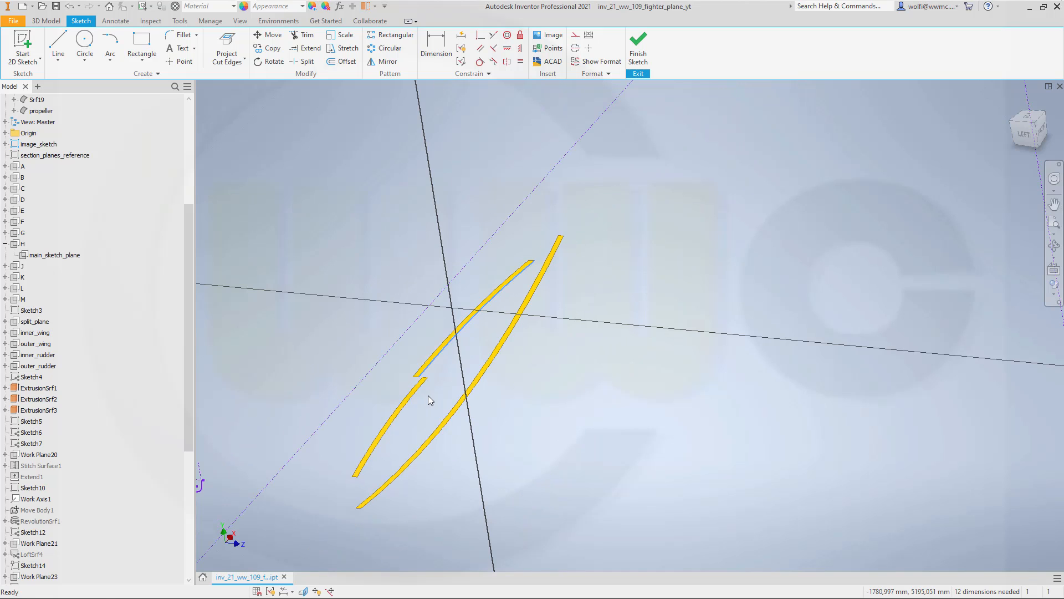
middle_click_drag(427, 395, 597, 317)
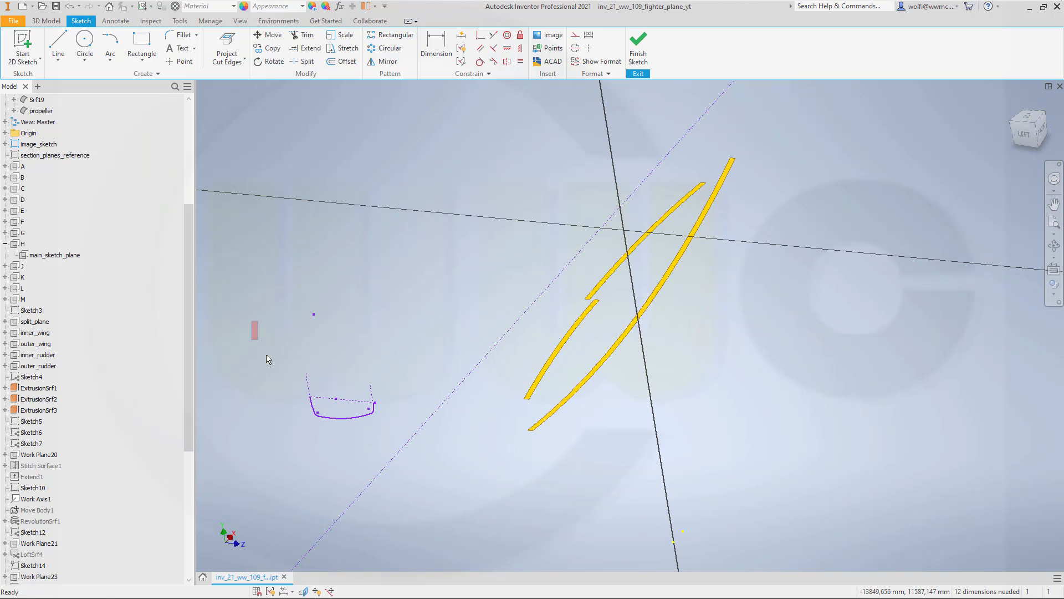
Step: Move a copy of the pasted H-H profile from its baseline endpoint to where the upper surface strip's lower edge meets the vertical line
left_click_drag(266, 359, 416, 441)
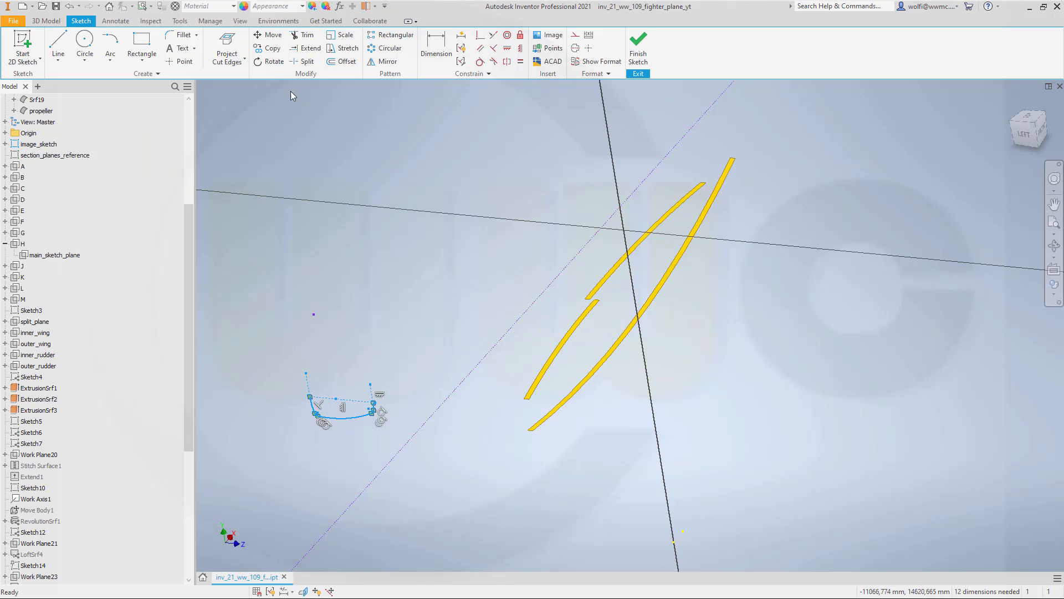
left_click(272, 35)
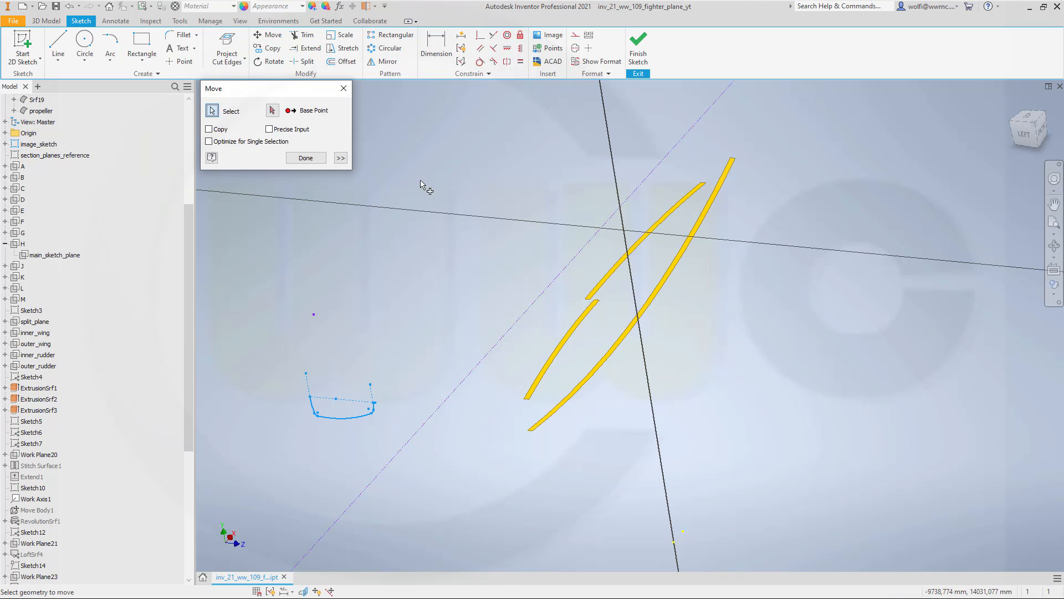
scroll(413, 420, "up", 3)
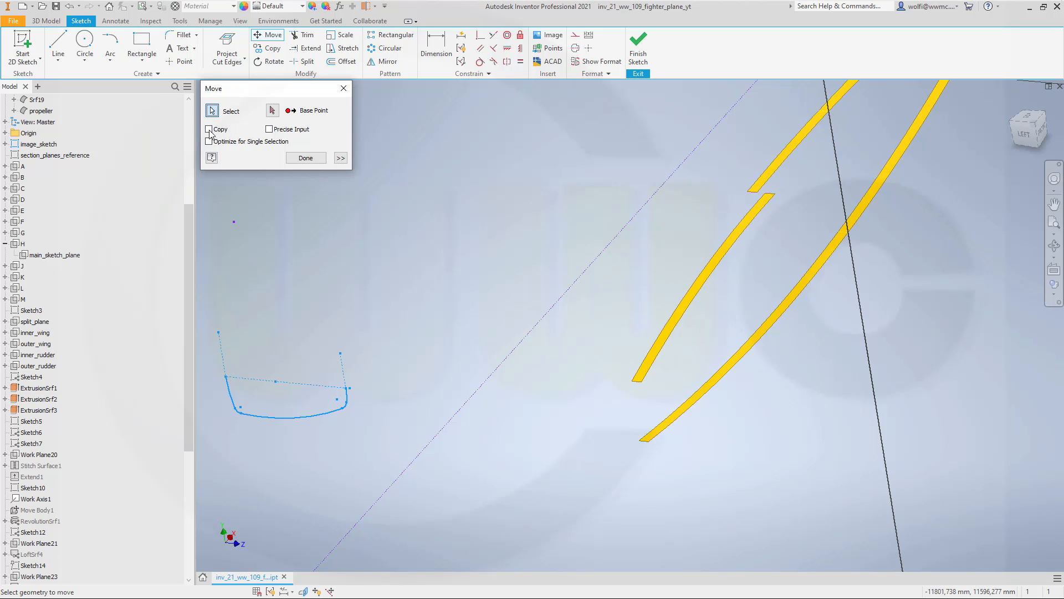
left_click(209, 129)
left_click(272, 110)
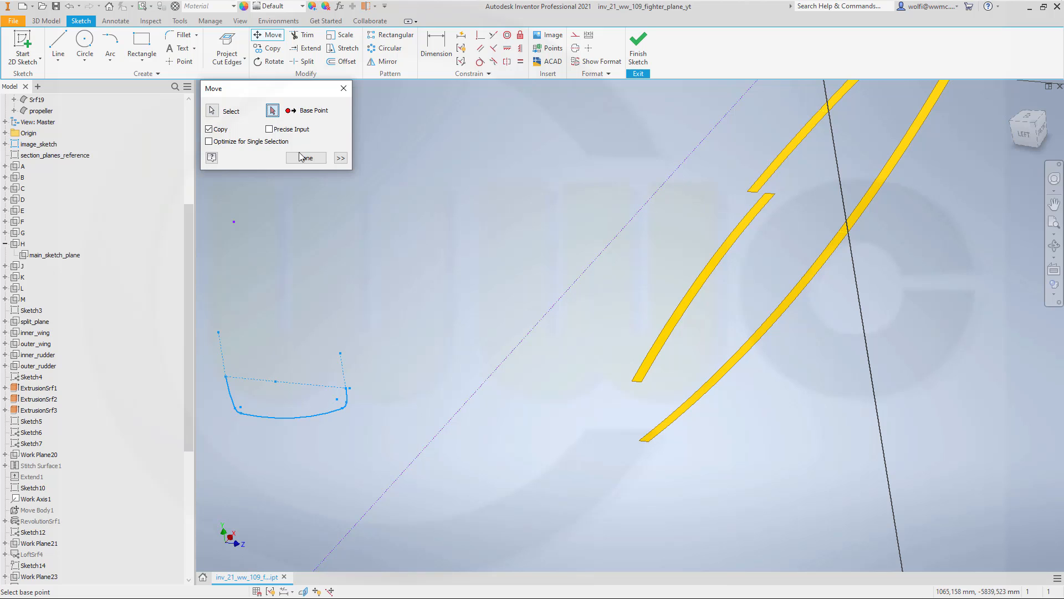
left_click(346, 388)
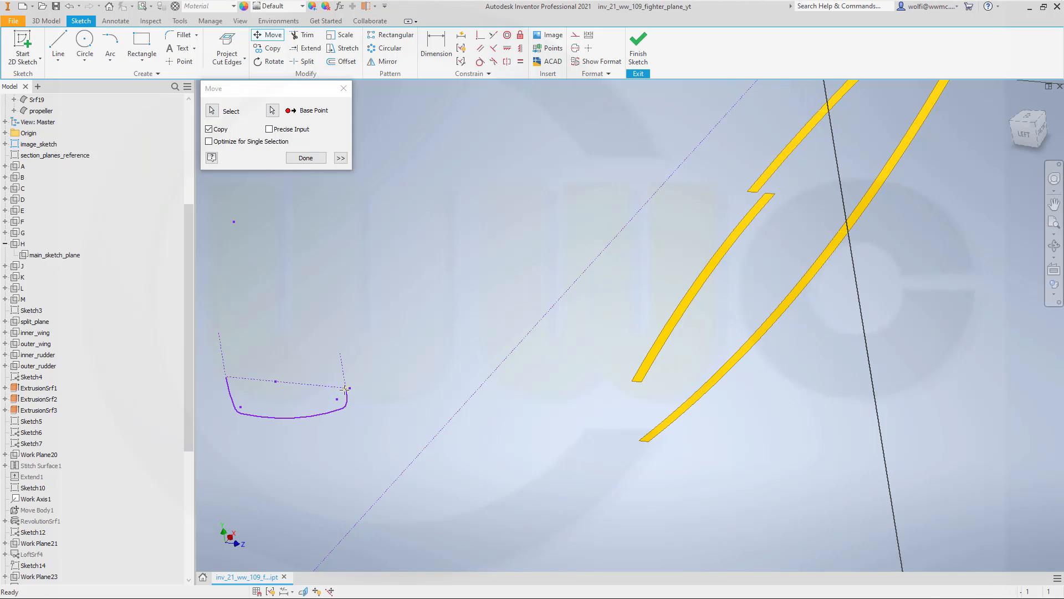
middle_click_drag(834, 260, 673, 439)
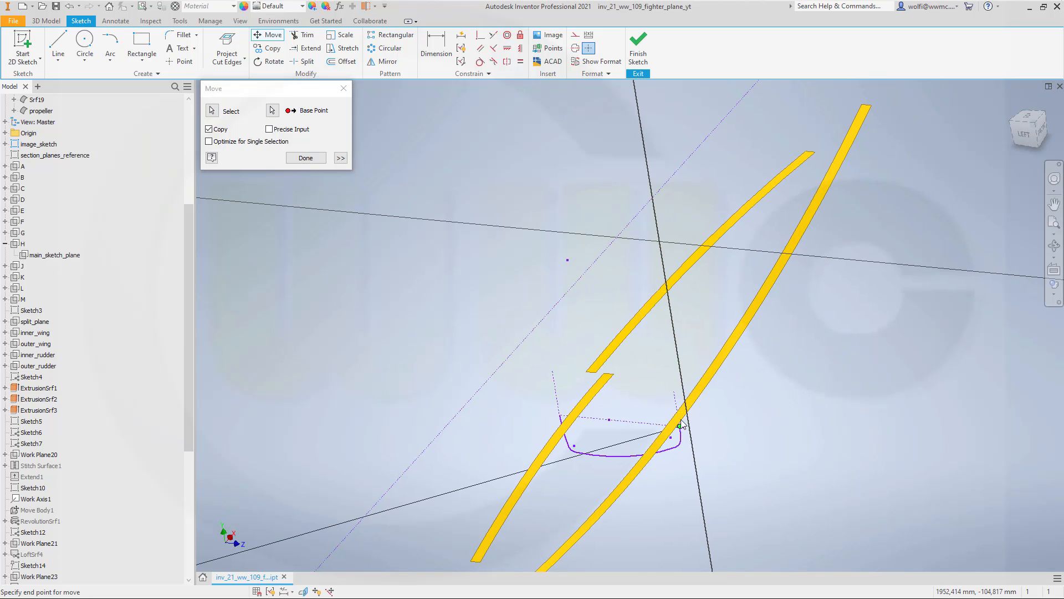
scroll(729, 323, "up", 6)
middle_click_drag(729, 321, 596, 317)
scroll(554, 302, "down", 2)
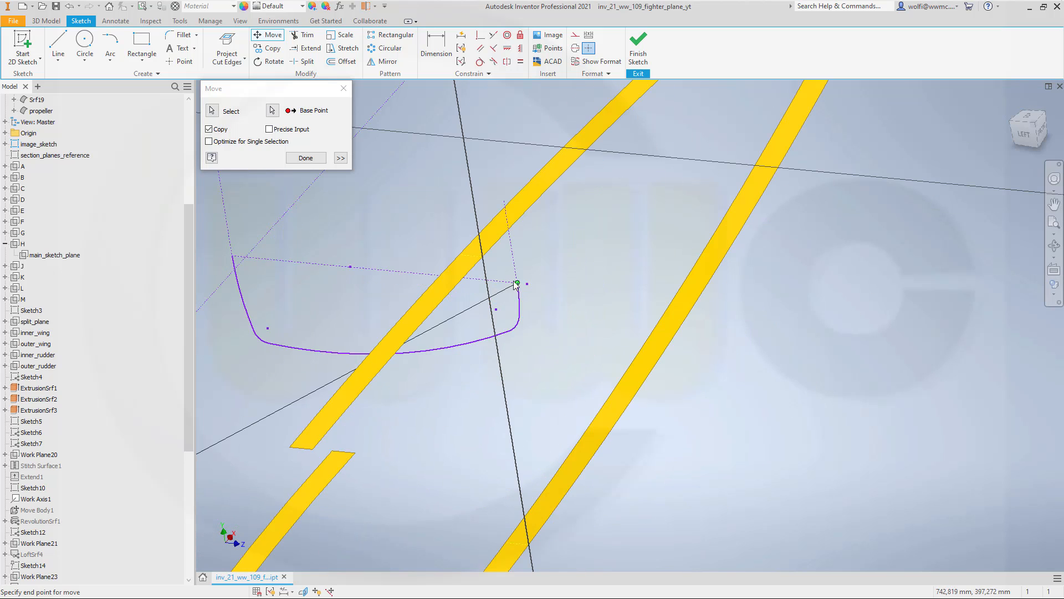
scroll(499, 277, "up", 7)
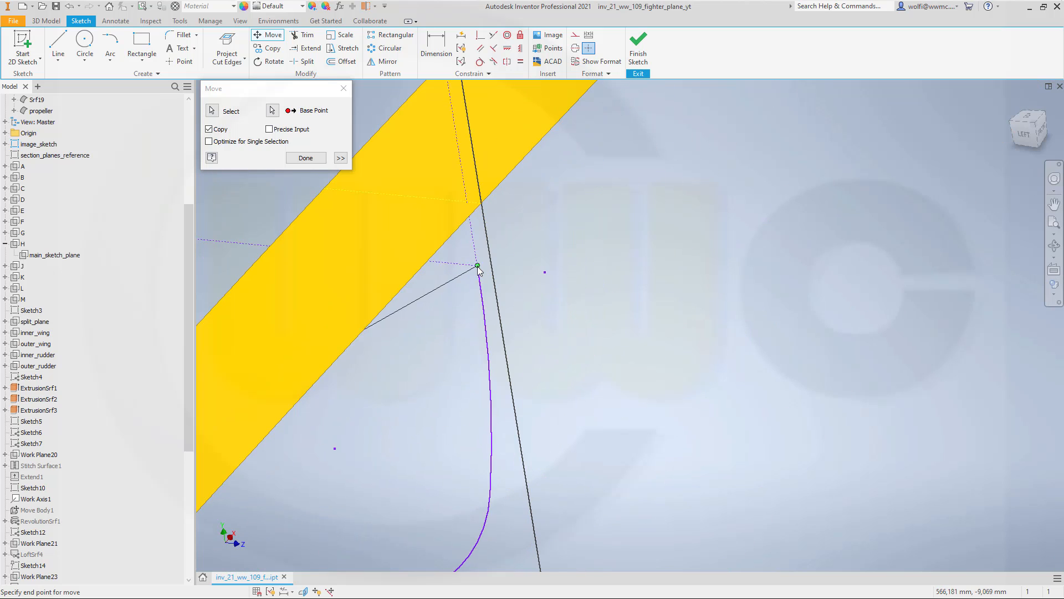
left_click(481, 205)
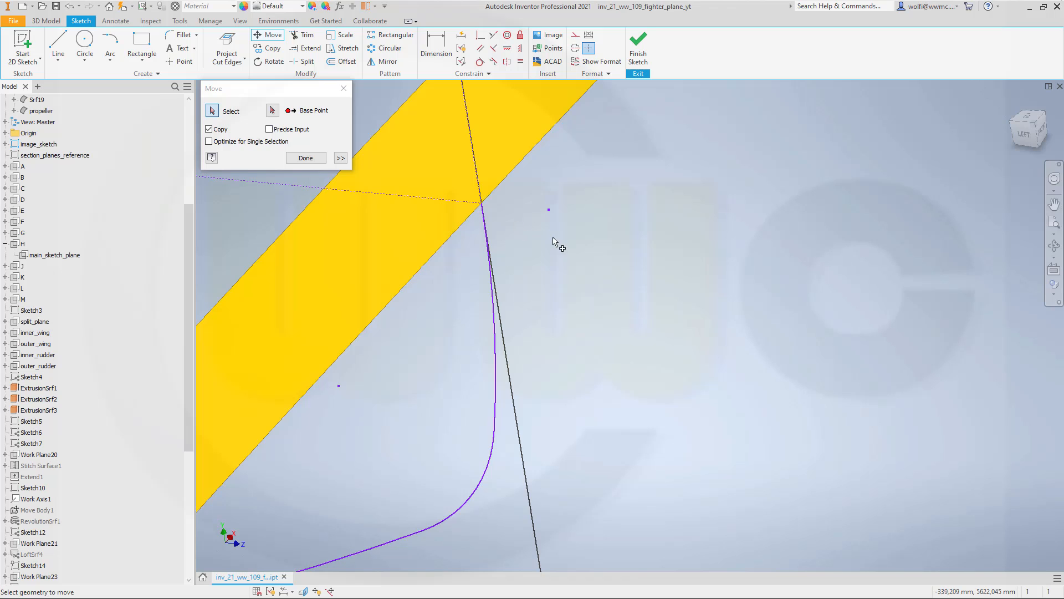
left_click(306, 158)
Step: Delete the originally pasted H-H profile, keeping the copy attached to the fuselage surface edge
scroll(334, 198, "down", 10)
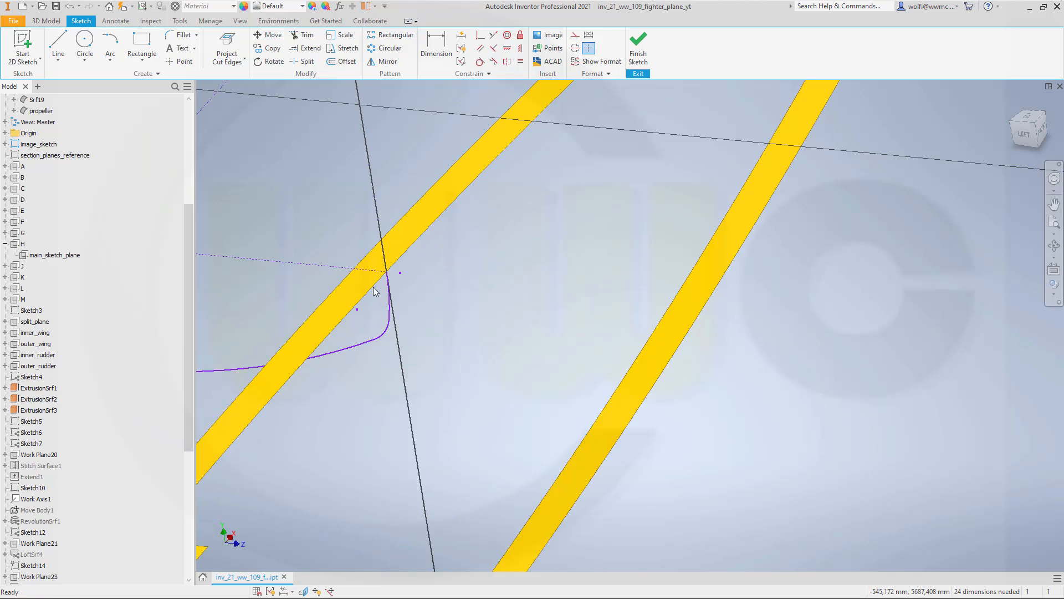
middle_click_drag(324, 387, 341, 371, "shift")
scroll(354, 374, "up", 5)
scroll(354, 373, "down", 10)
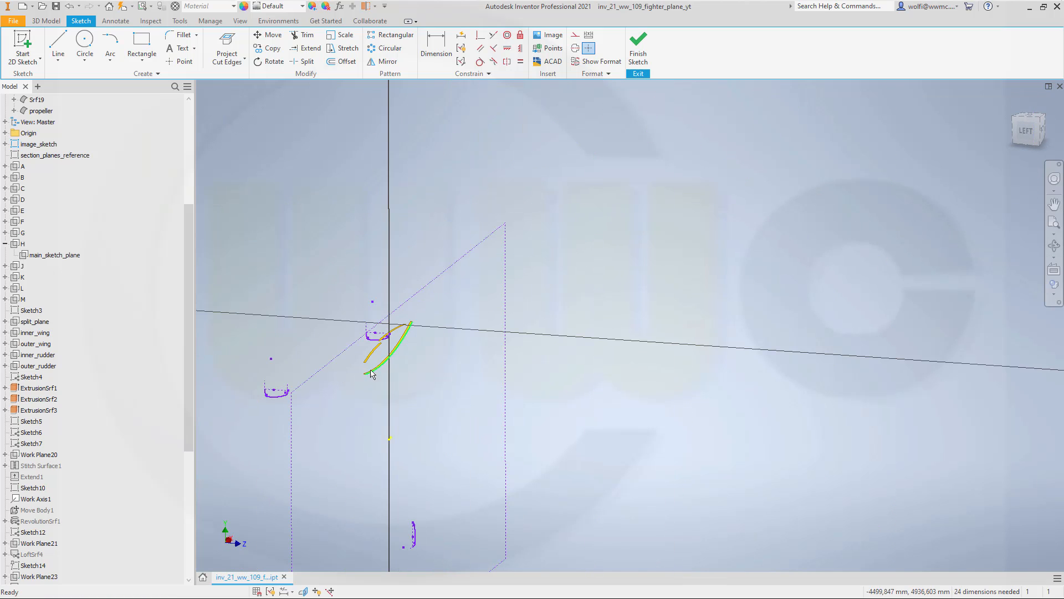
left_click_drag(243, 346, 303, 446)
key("Delete")
scroll(307, 331, "up", 5)
scroll(564, 222, "up", 3)
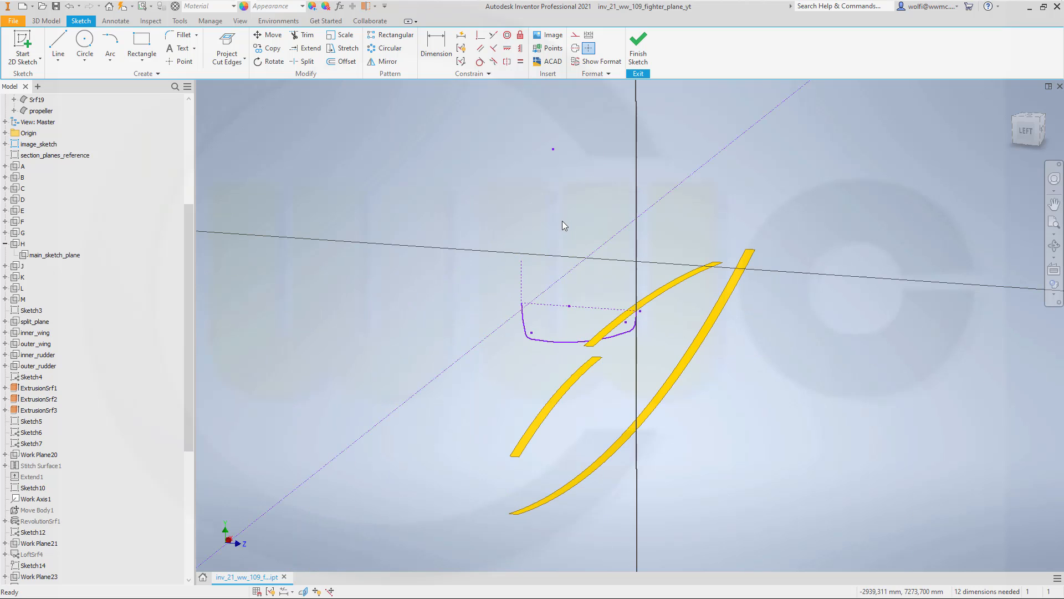
Step: Rotate a copy of the H-H profile about its endpoint on the surface edge so its baseline lies along the vertical line
left_click(270, 61)
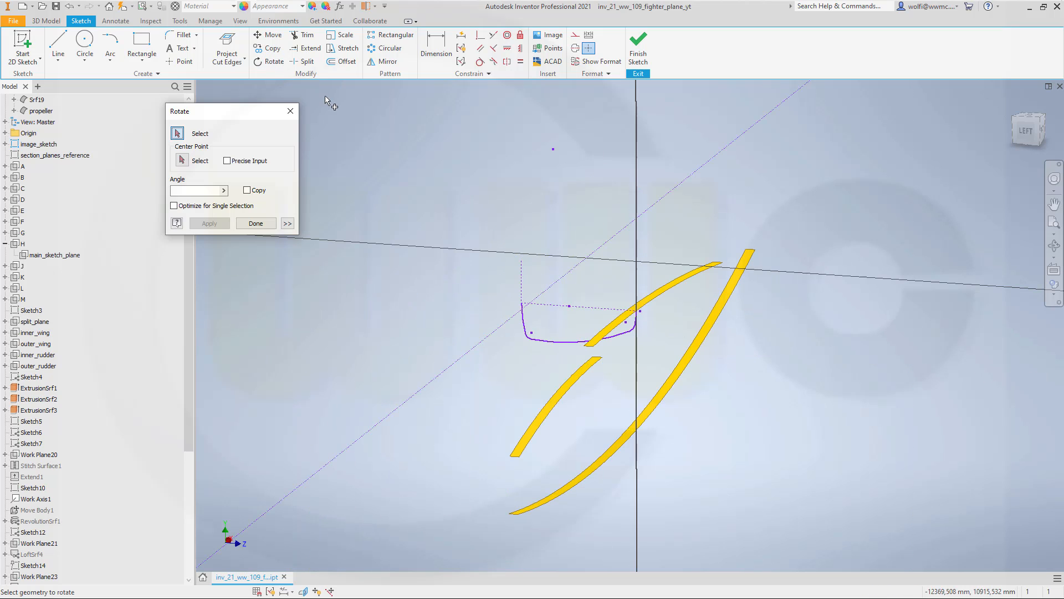
left_click(246, 190)
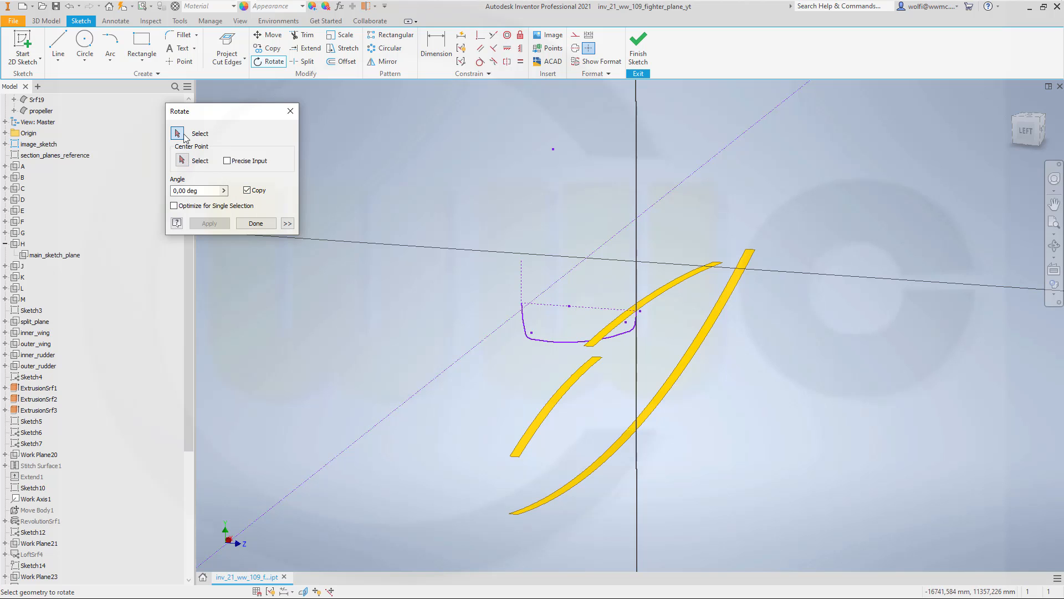
mouse_move(445, 240)
left_mouse_down()
mouse_move(489, 296)
mouse_move(652, 360)
mouse_move(664, 353)
left_mouse_up()
left_click(182, 161)
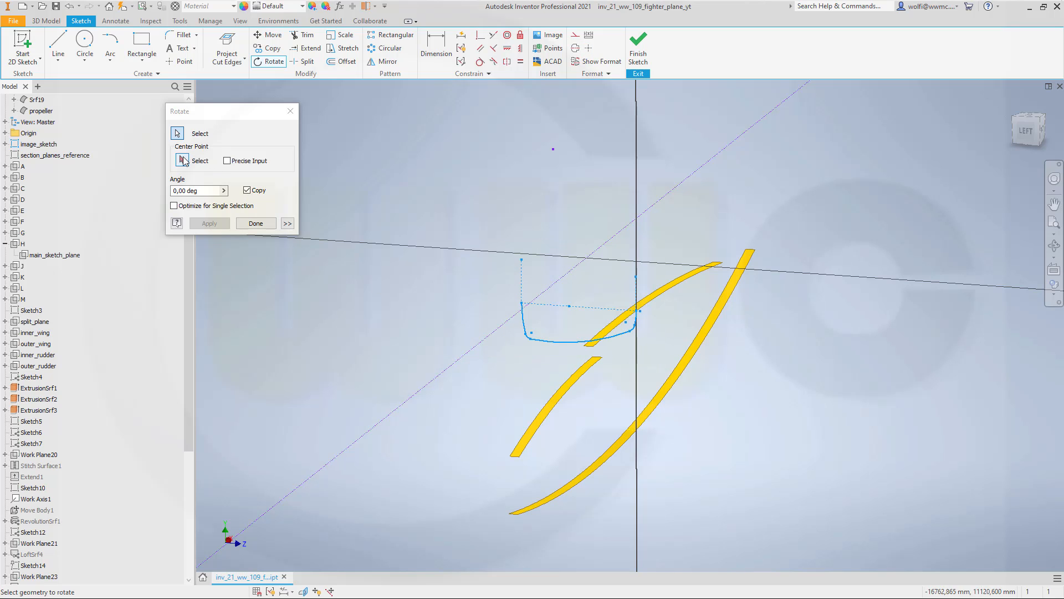
scroll(692, 327, "up", 3)
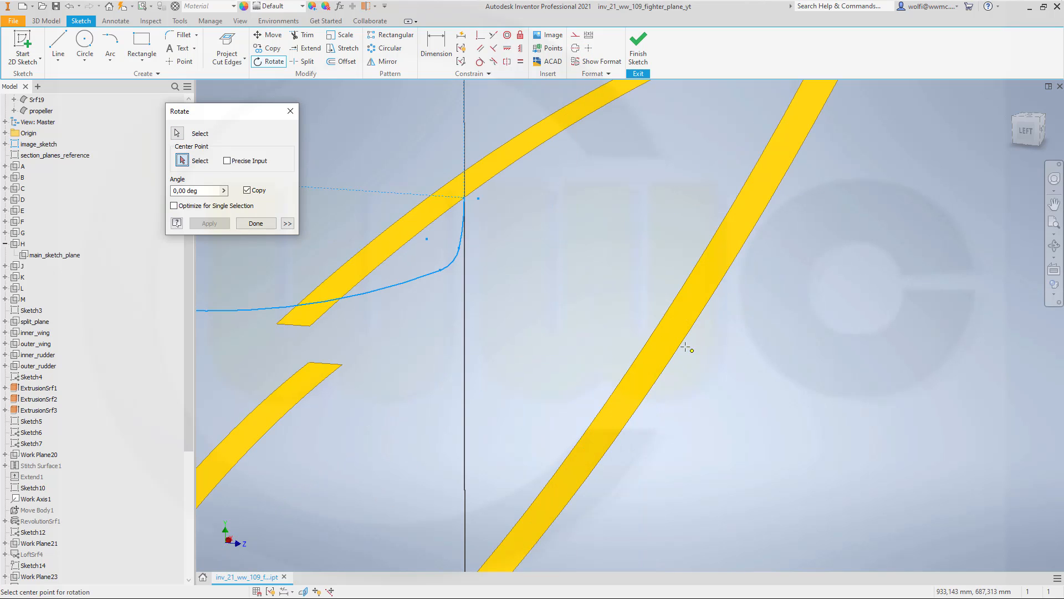
left_click(465, 197)
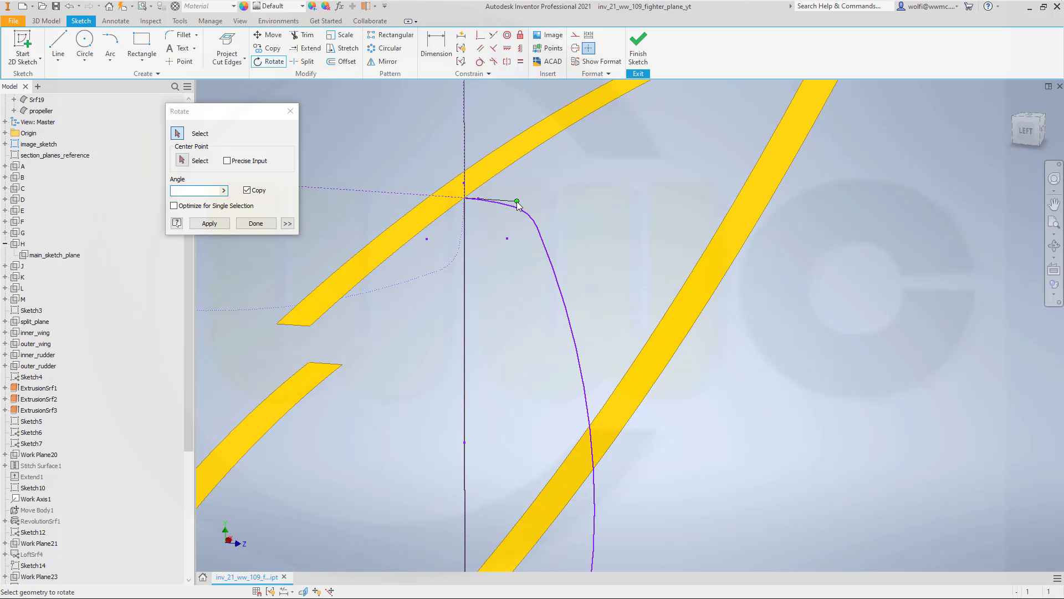
left_click(516, 201)
left_click(254, 224)
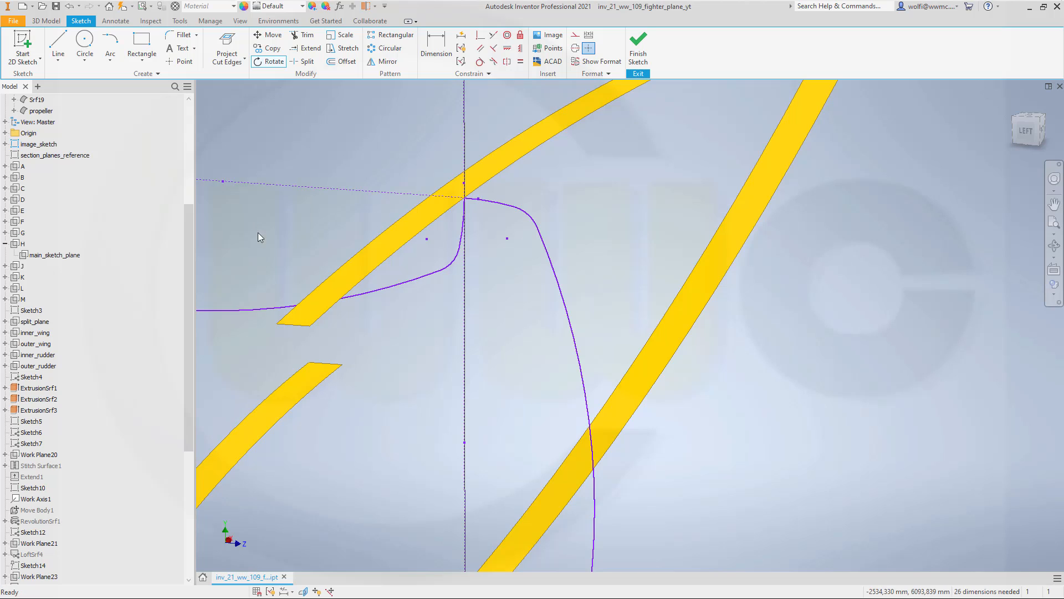
Step: Delete the unrotated H-H profile, including its leftover corner arc, keeping only the upright copy
key("F5")
scroll(347, 339, "up", 3)
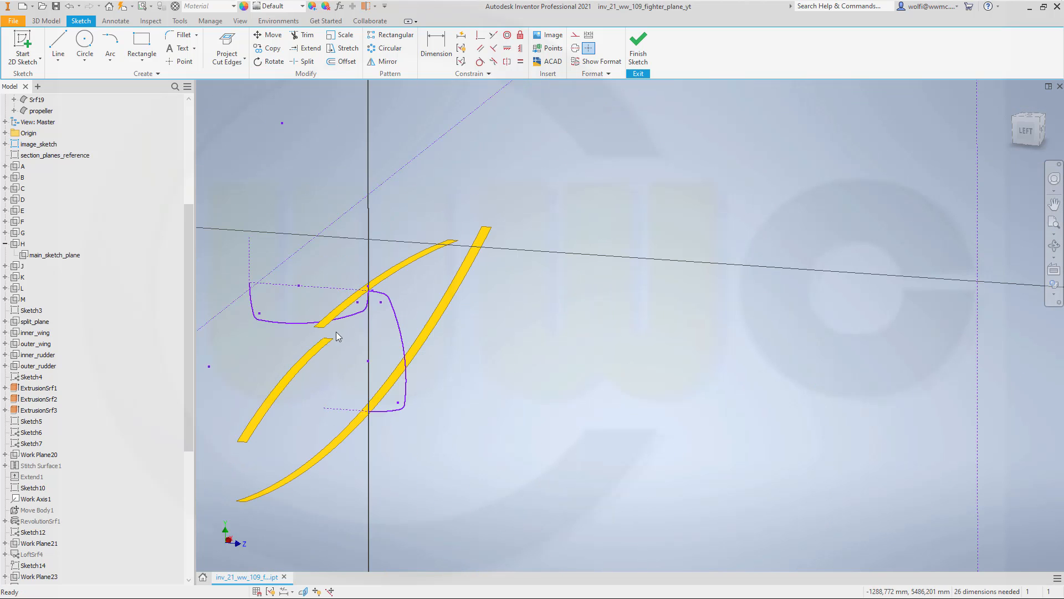
mouse_move(295, 344)
left_mouse_down()
mouse_move(247, 290)
mouse_move(233, 218)
left_mouse_up()
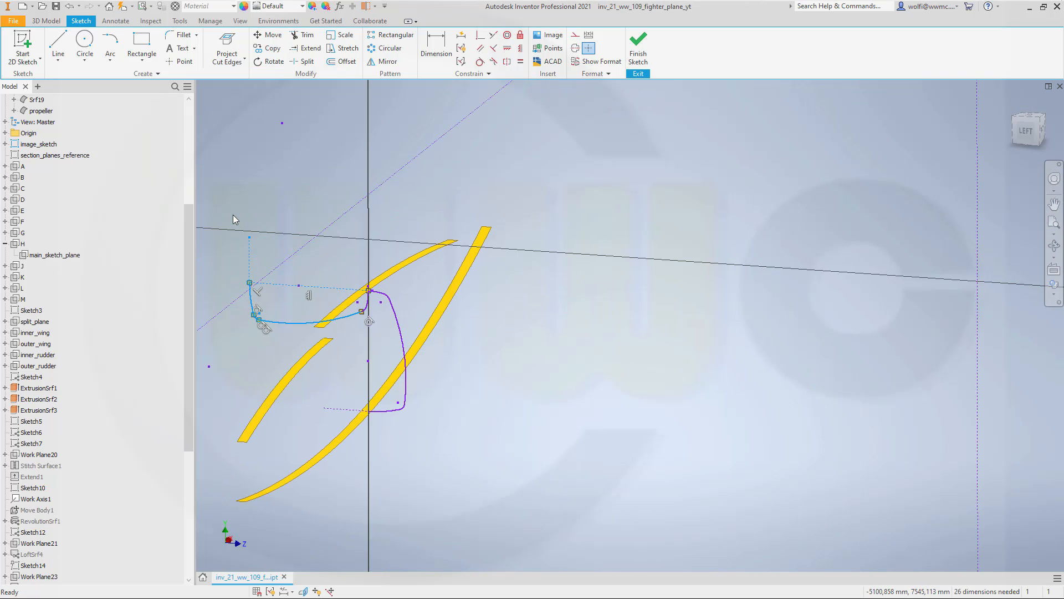
key("Delete")
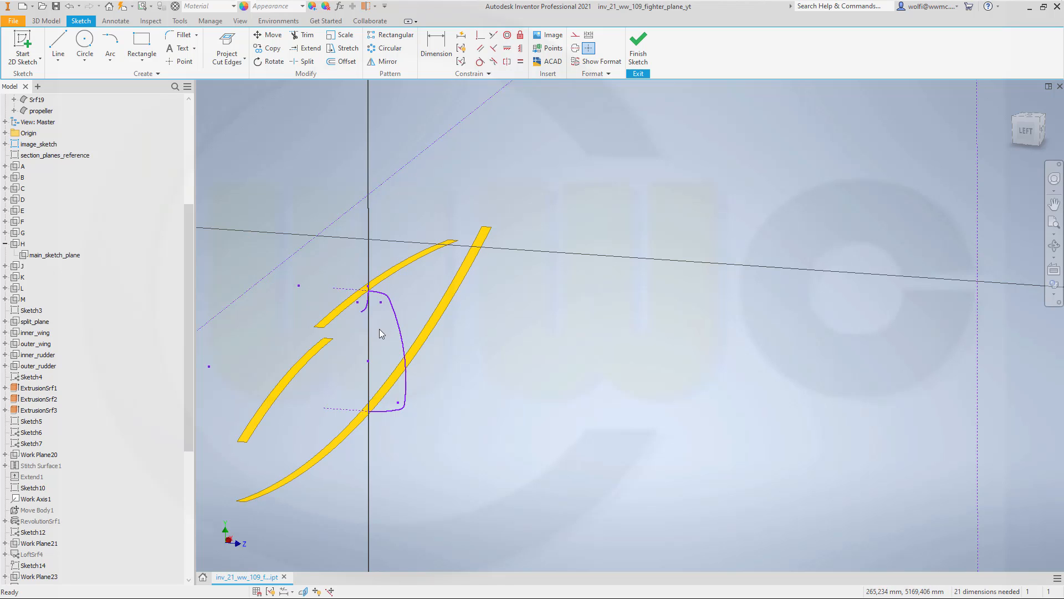
scroll(327, 320, "down", 5)
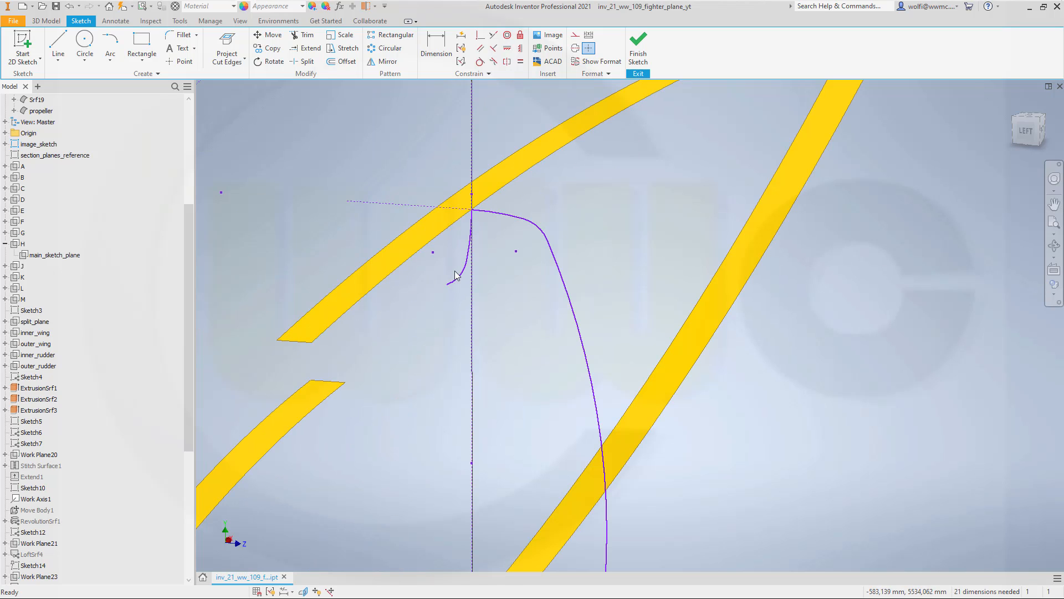
left_click(465, 264)
key("Delete")
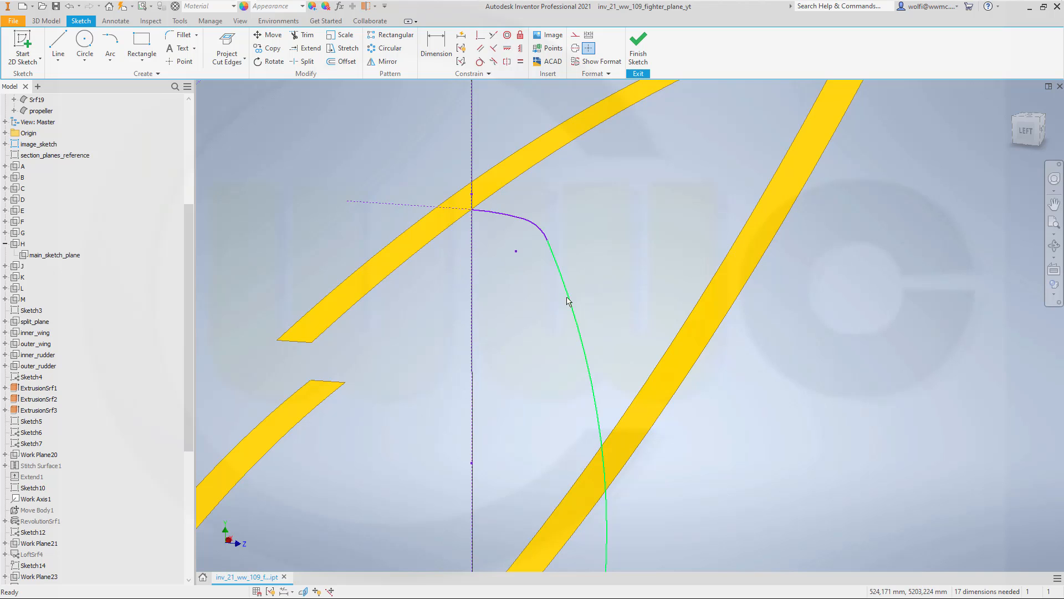
scroll(466, 338, "up", 2)
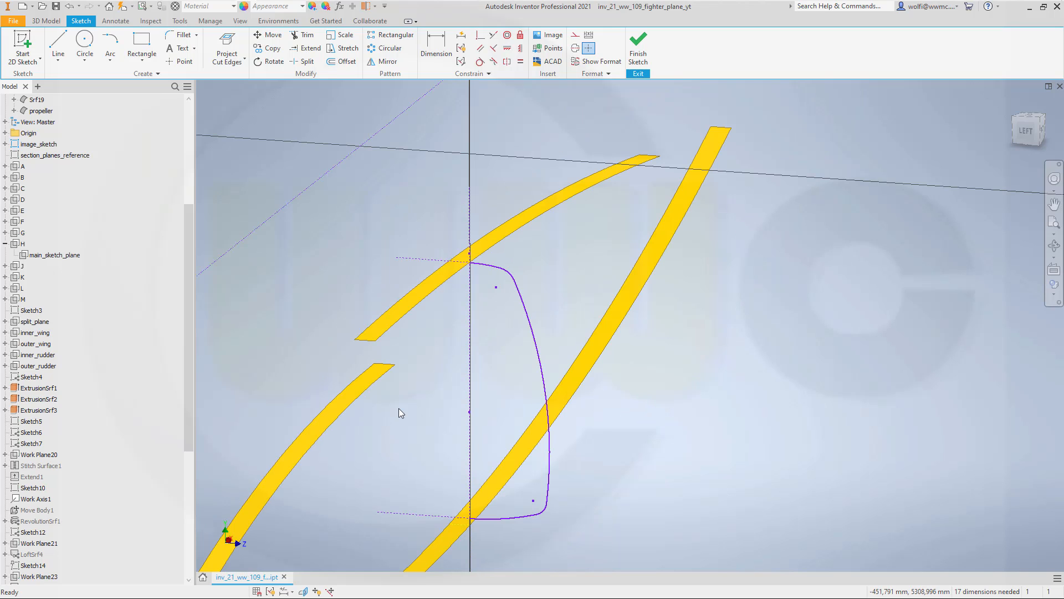
scroll(387, 430, "down", 3)
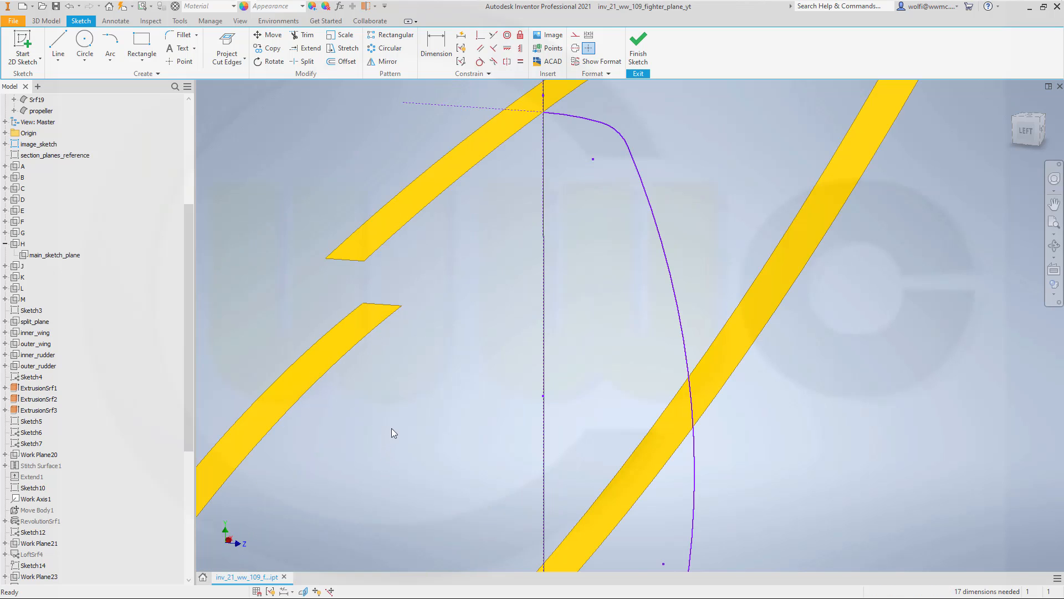
scroll(398, 421, "up", 2)
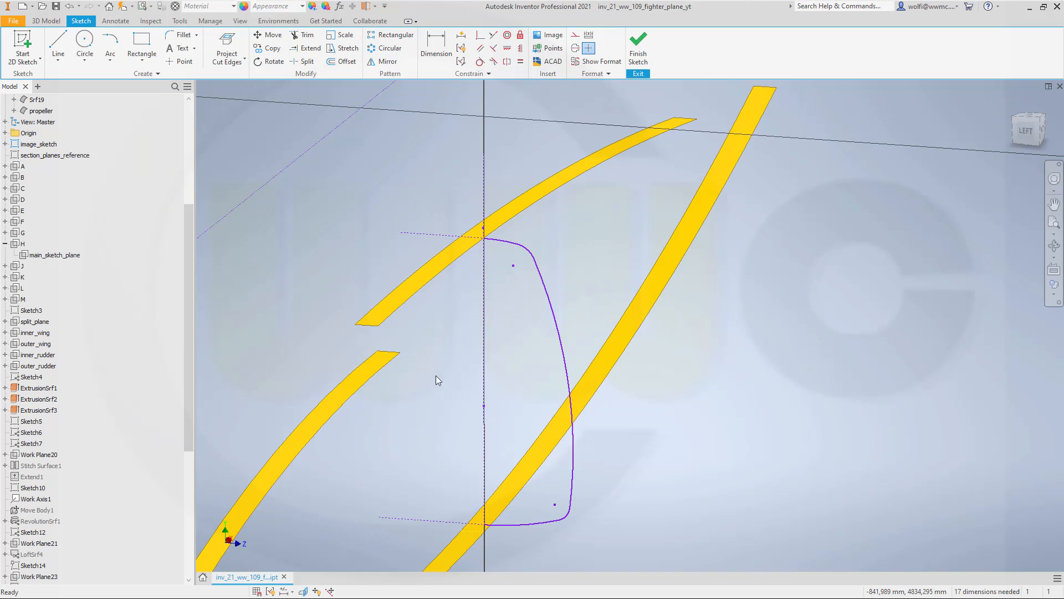
Step: Make the H-H profile's lower and upper baseline endpoints coincident with the guide surfaces' intersection points on the vertical line
left_click(480, 35)
left_click(486, 529)
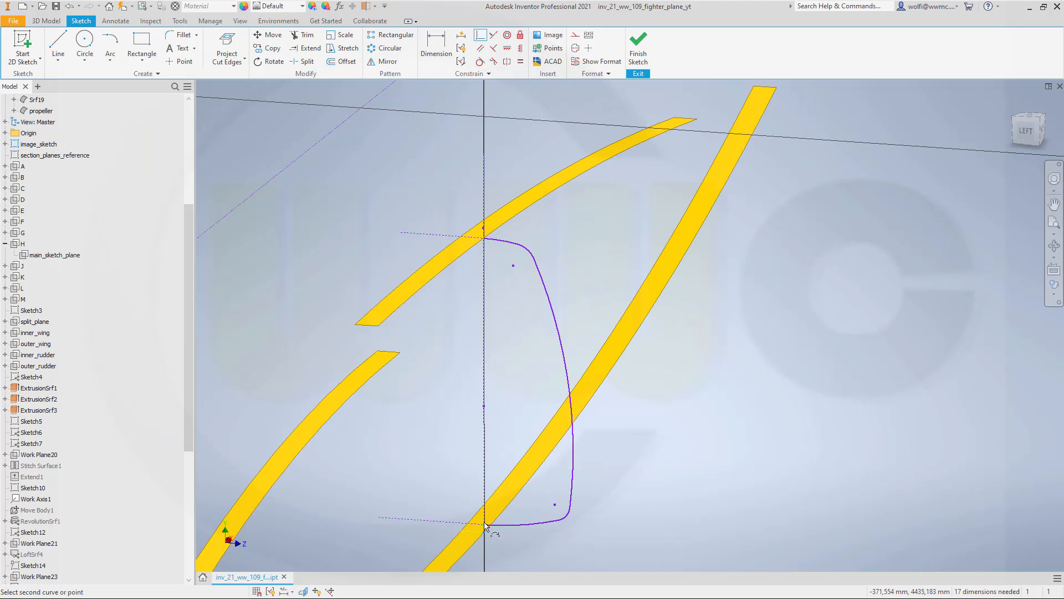
left_click(483, 527)
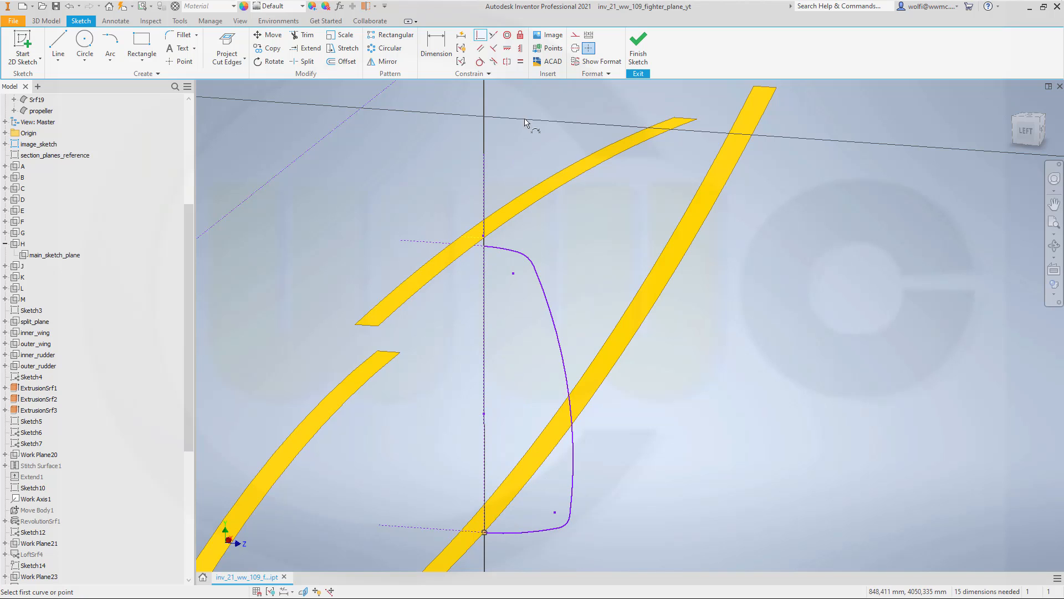
left_click(485, 244)
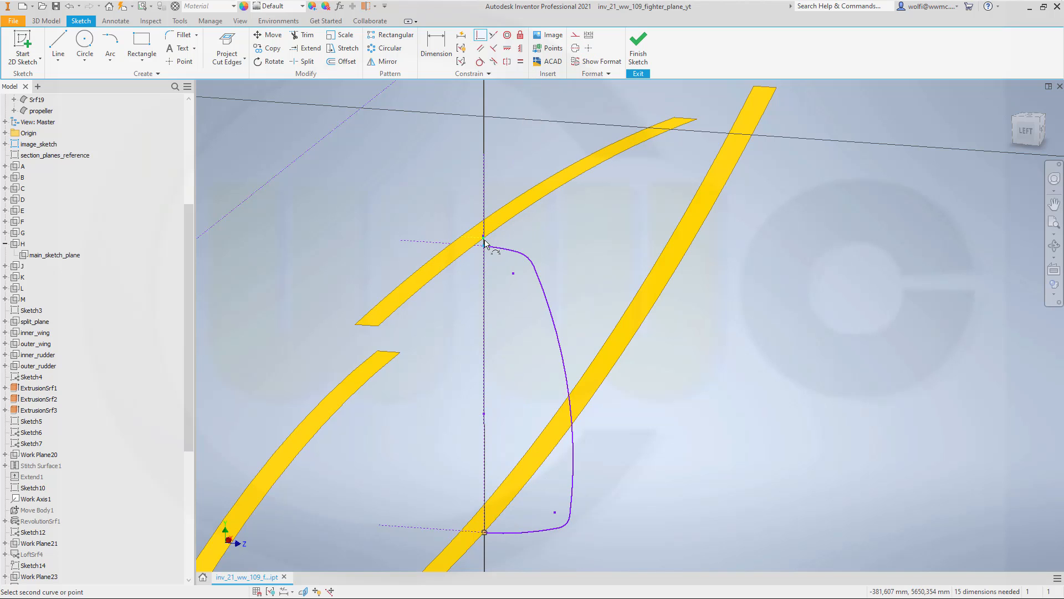
scroll(484, 242, "up", 10)
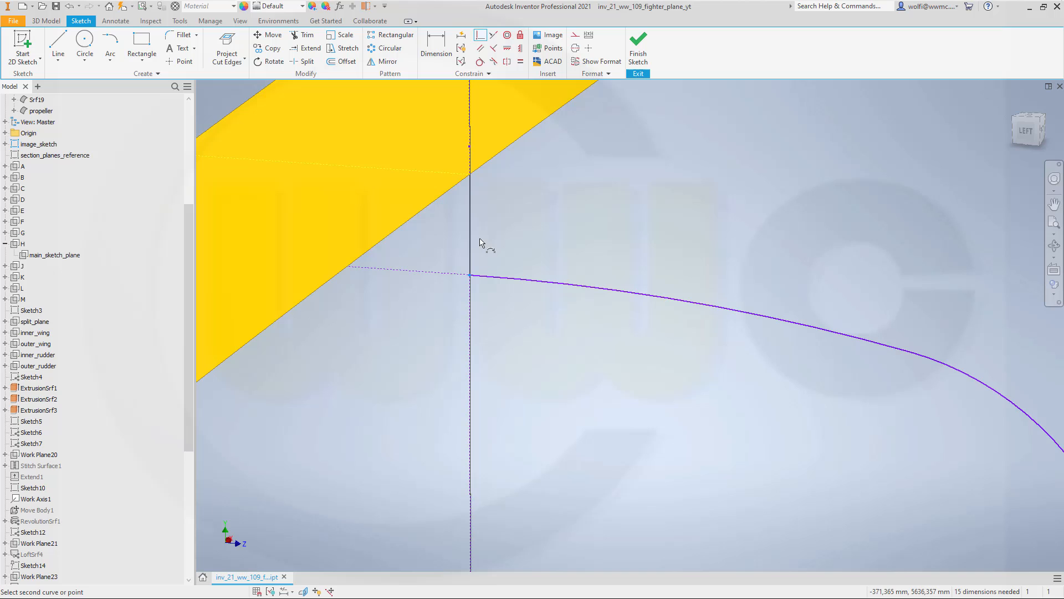
left_click(471, 175)
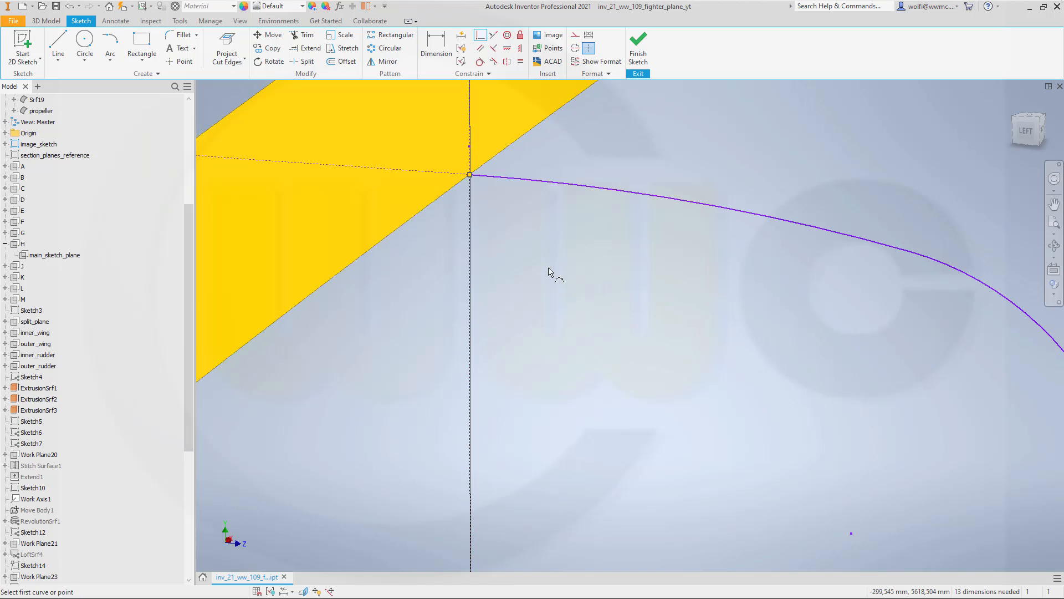
scroll(551, 271, "down", 4)
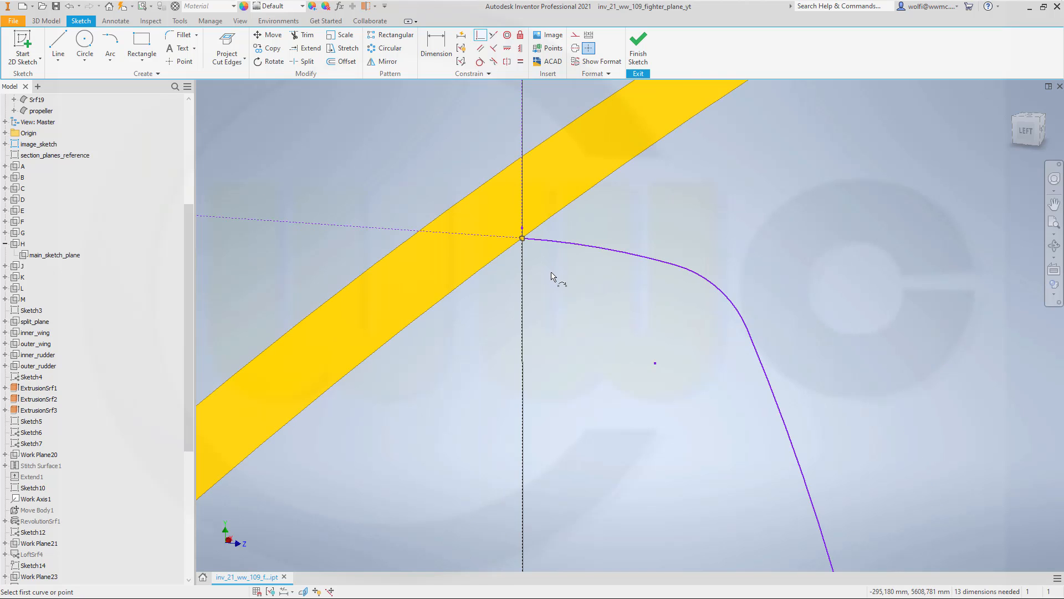
Step: Make the H-H profile's upper and lower arcs tangent to their adjoining construction lines and finish the sketch
left_click(480, 62)
left_click(509, 253)
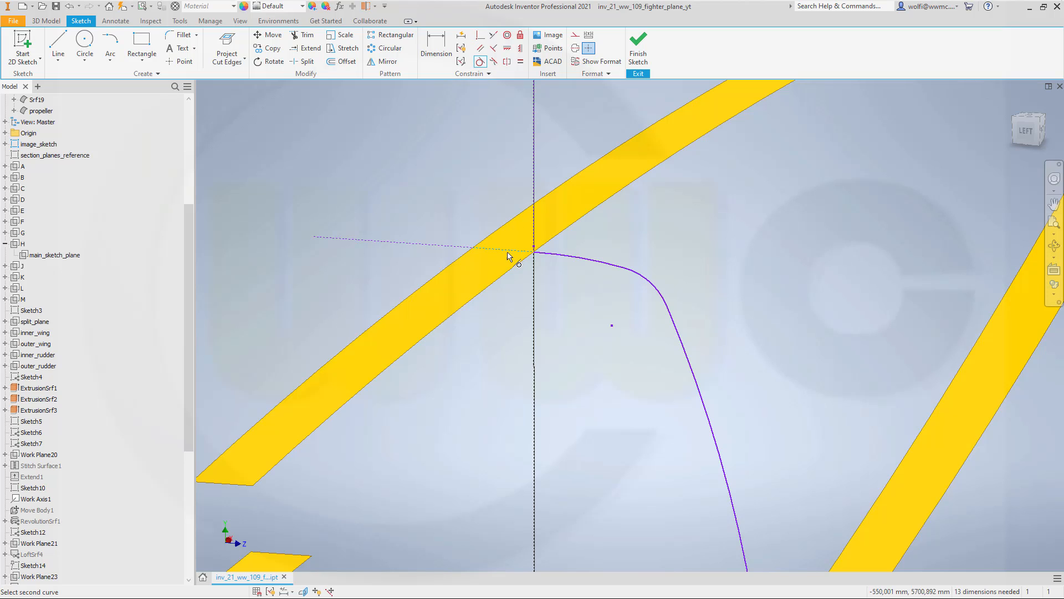
left_click(551, 258)
scroll(557, 396, "down", 5)
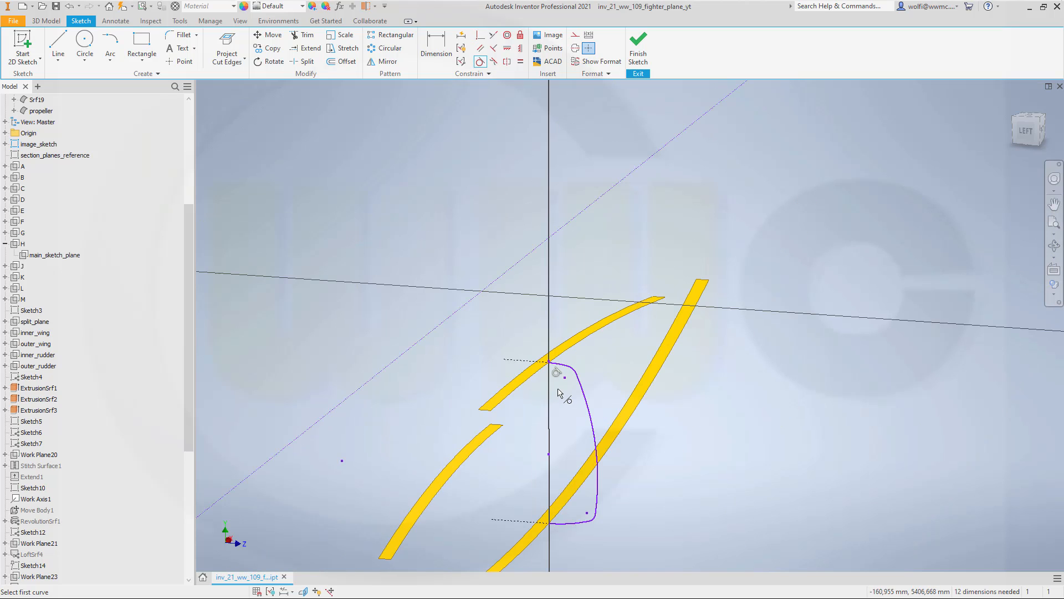
scroll(546, 523, "up", 2)
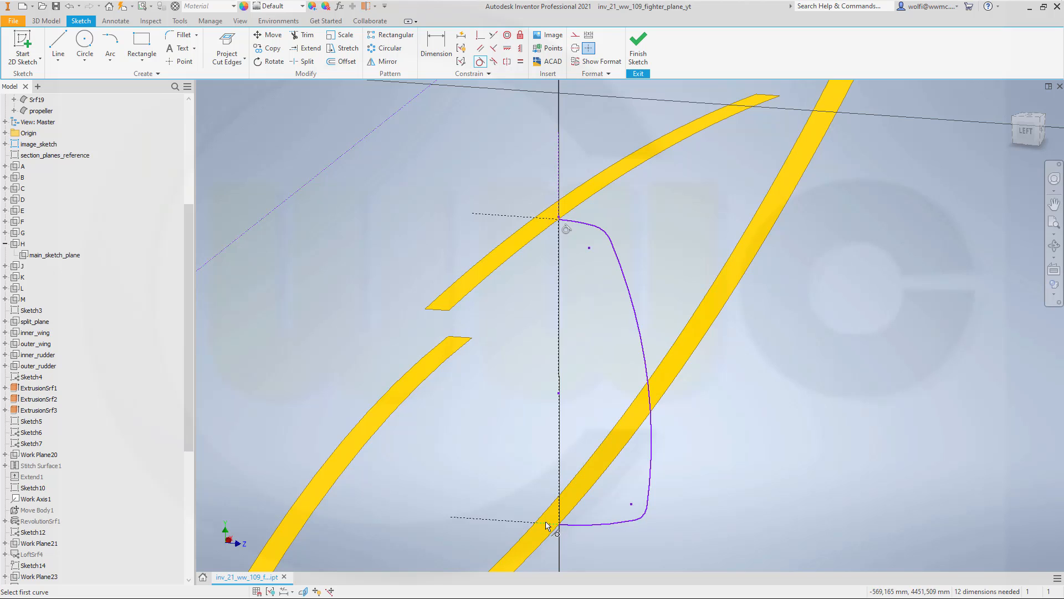
left_click(548, 523)
left_click(571, 525)
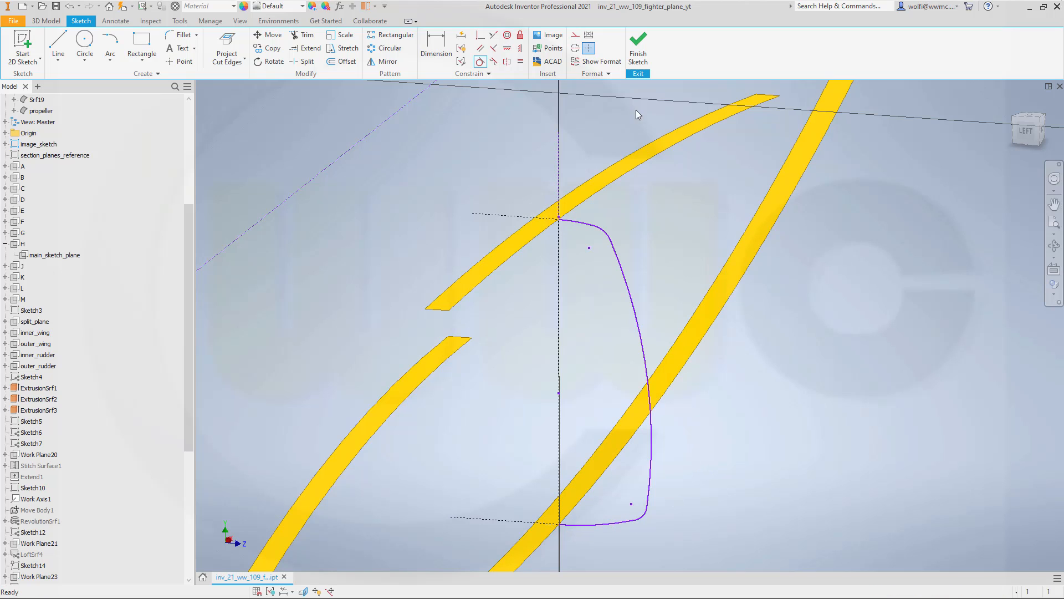
left_click(637, 47)
Step: Make the blueprint Image1 in image_sketch visible again
scroll(676, 346, "down", 5)
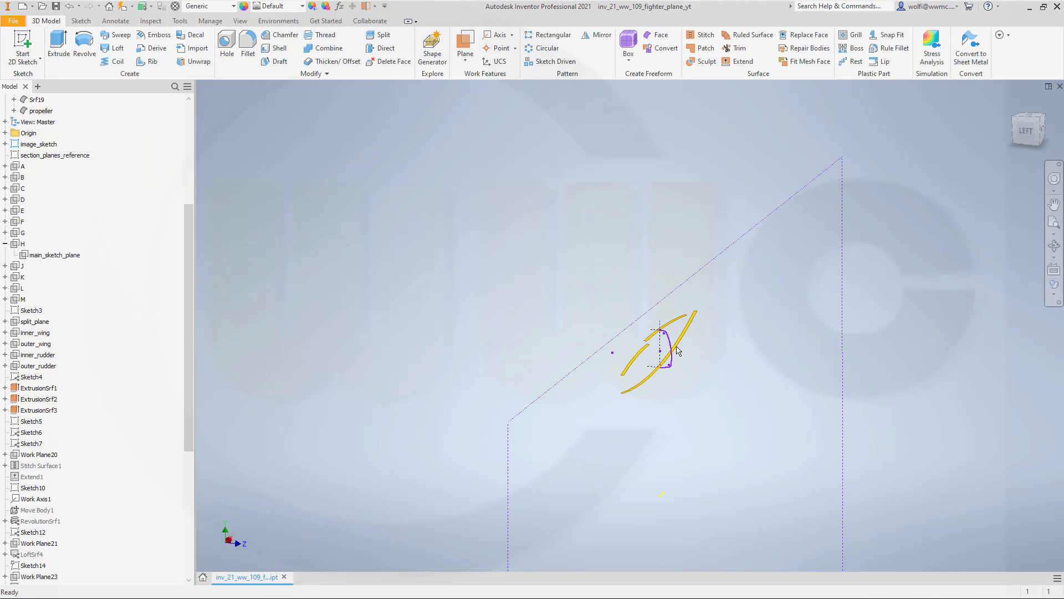
mouse_move(671, 441)
middle_mouse_down("shift")
mouse_move(649, 485)
mouse_move(632, 454)
mouse_move(620, 466)
mouse_move(658, 475)
middle_mouse_up("shift")
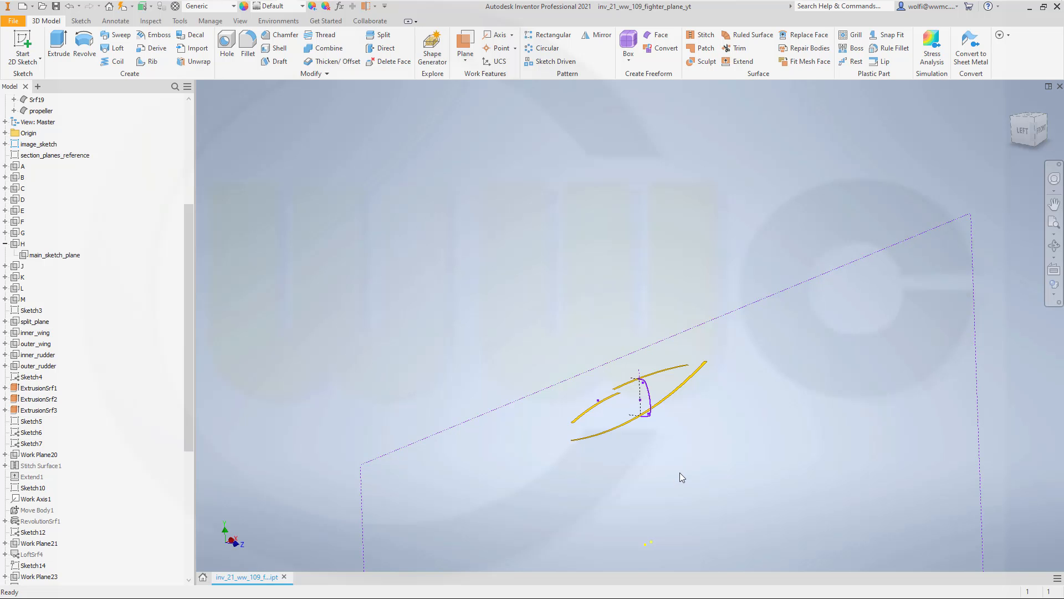
middle_click_drag(696, 468, 668, 349)
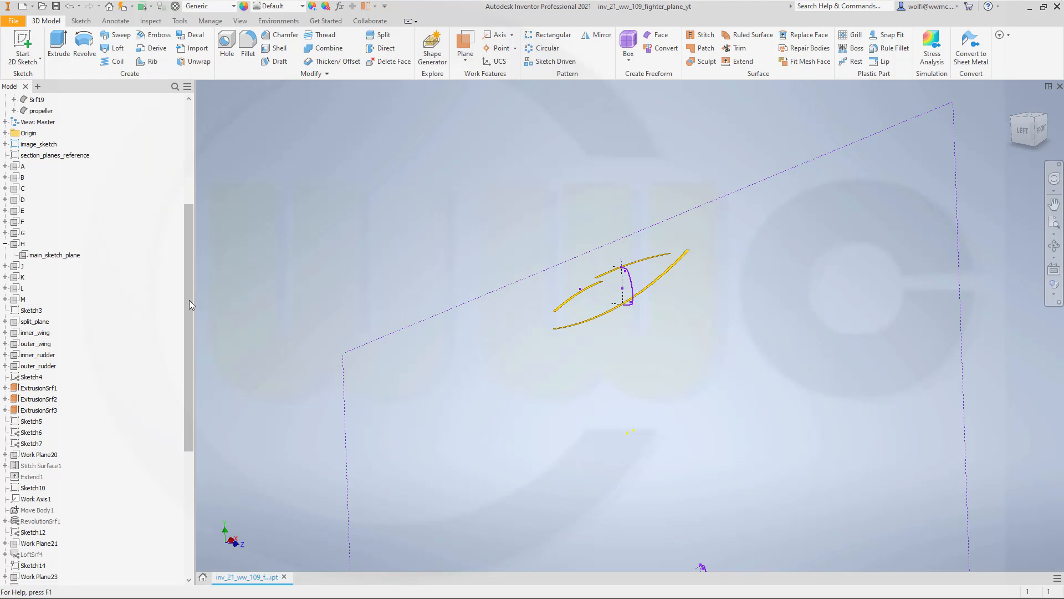
left_click(6, 144)
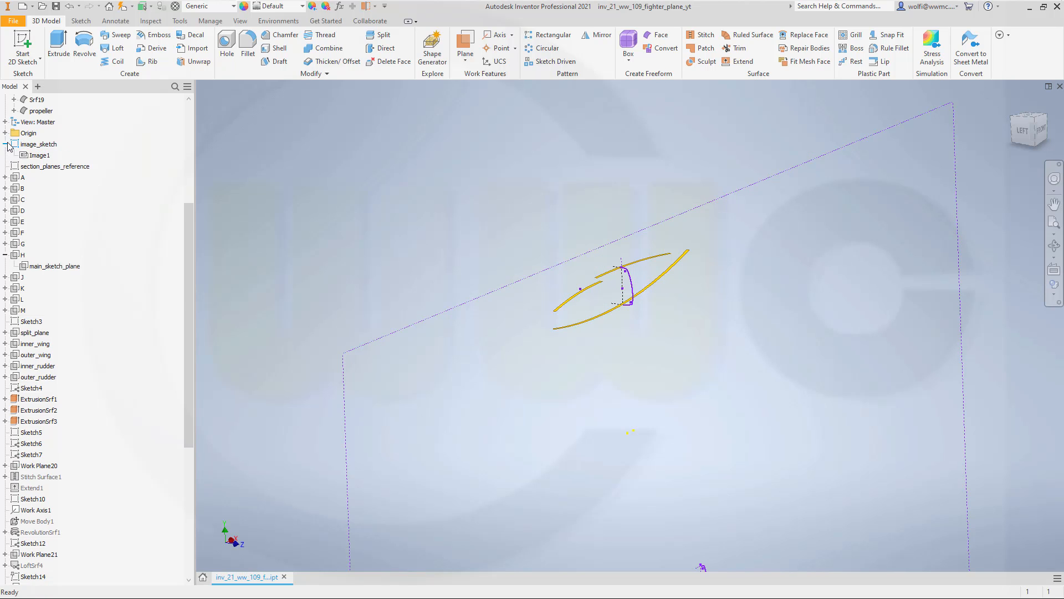
right_click(46, 157)
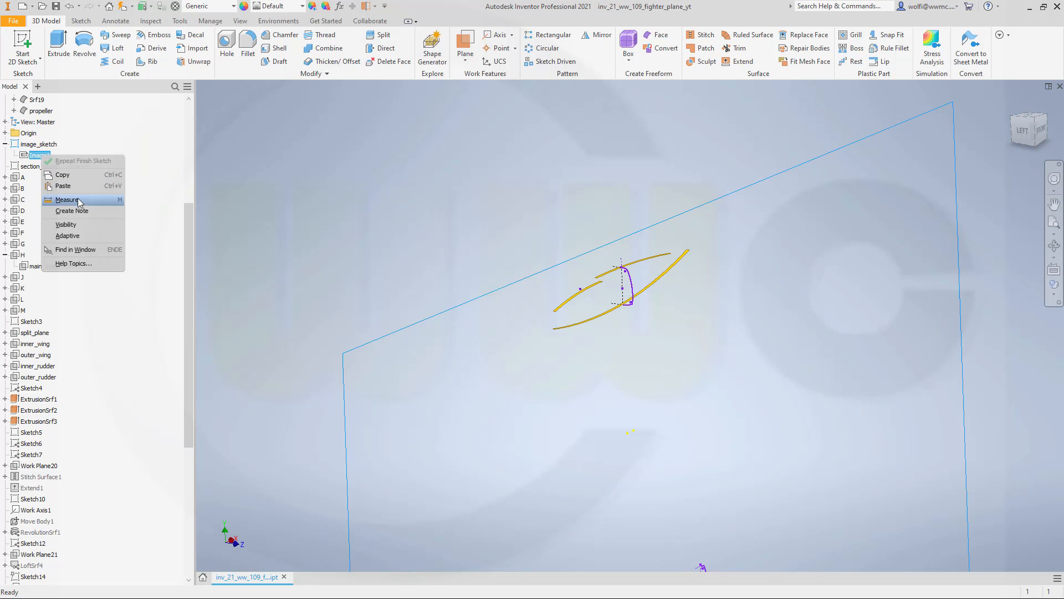
left_click(66, 224)
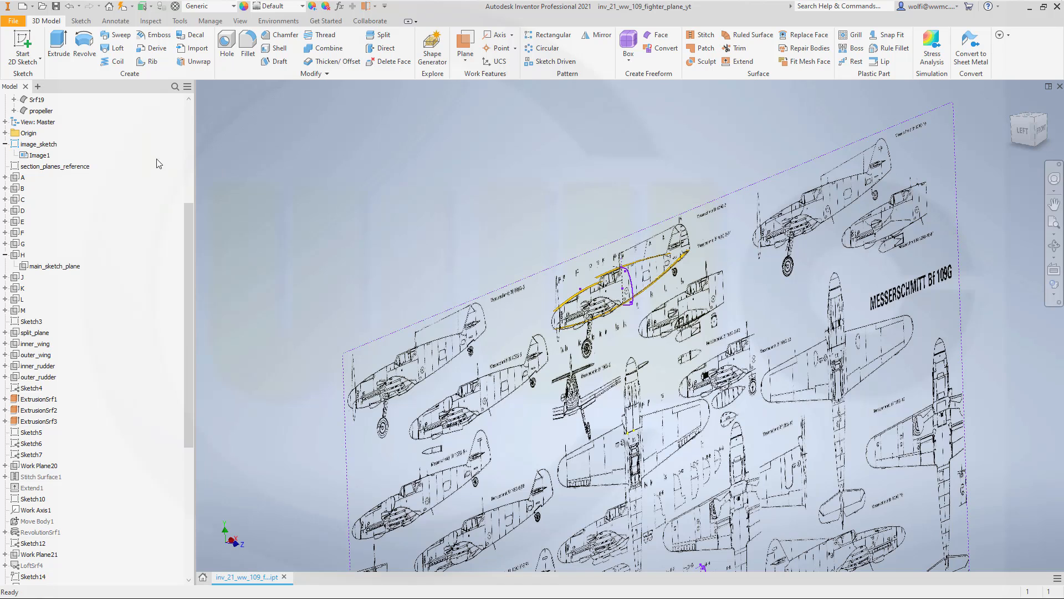
Step: Start a new 2D sketch on the origin's main_sketch_plane
left_click(24, 45)
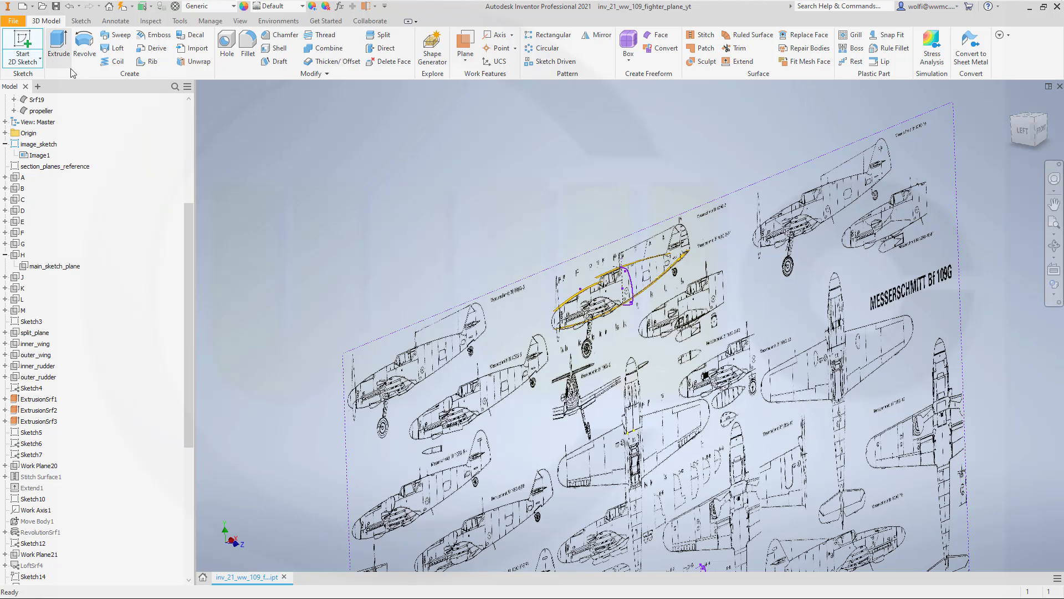
left_click(6, 133)
left_click(69, 166)
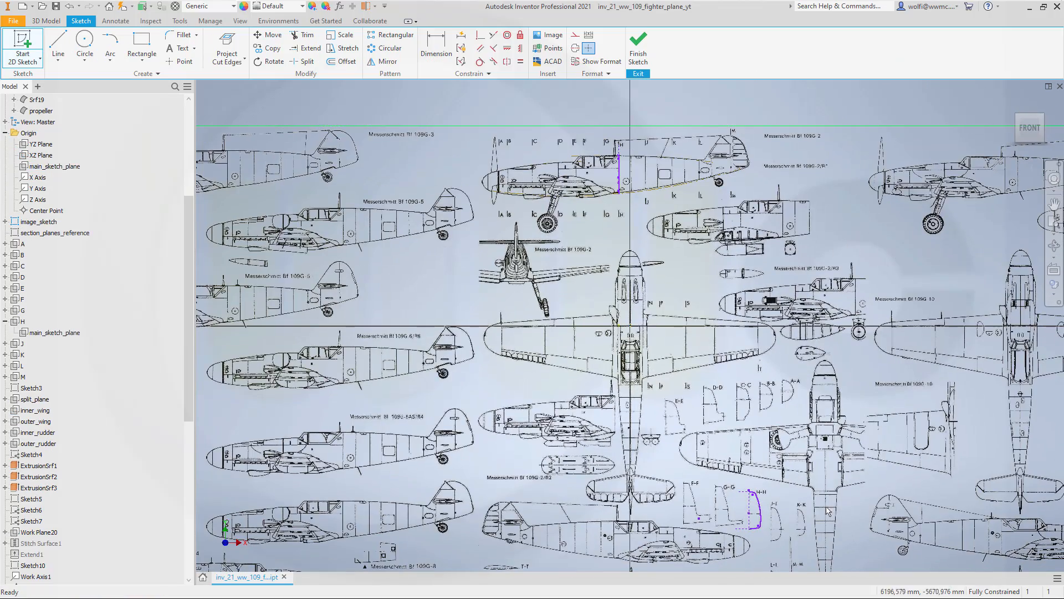
Step: Draw construction lines on section L-L: a vertical baseline about 655 mm long with a short horizontal line at each end
mouse_move(833, 525)
middle_mouse_down()
mouse_move(797, 485)
mouse_move(707, 314)
middle_mouse_up()
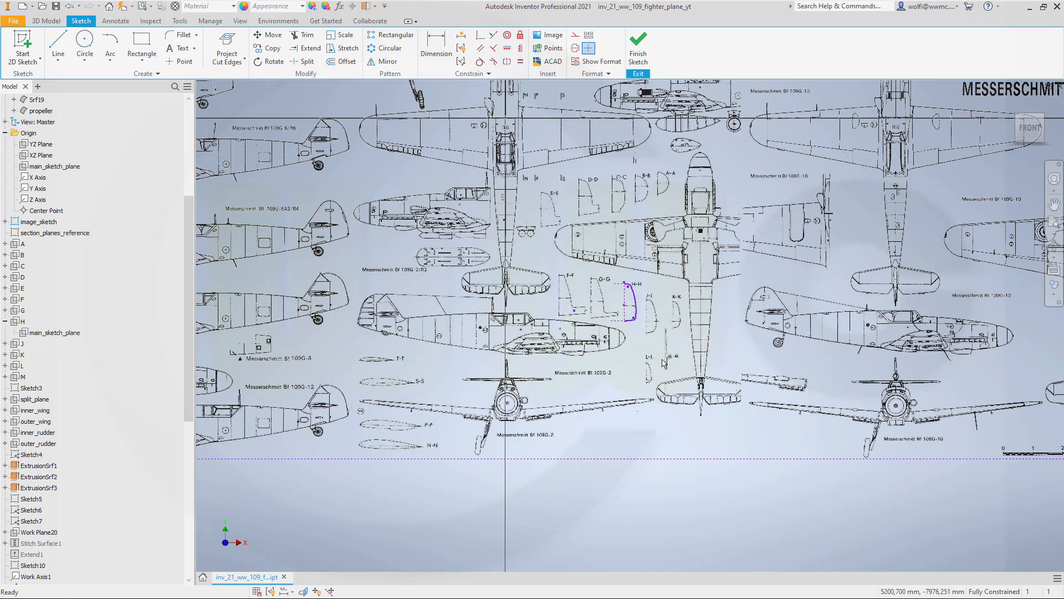
scroll(657, 365, "up", 8)
scroll(635, 406, "up", 3)
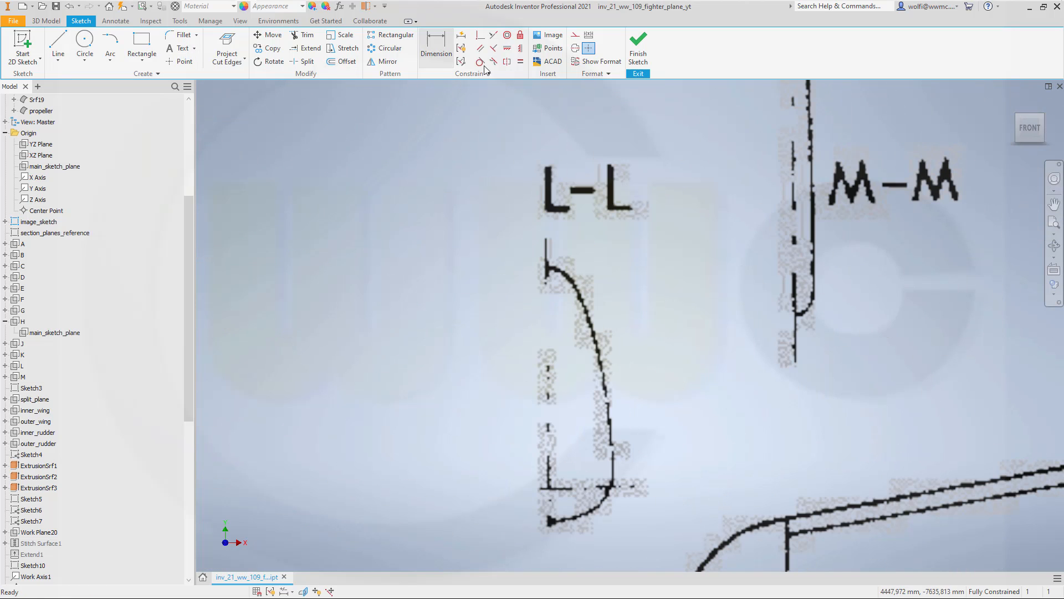
left_click(575, 35)
left_click(59, 44)
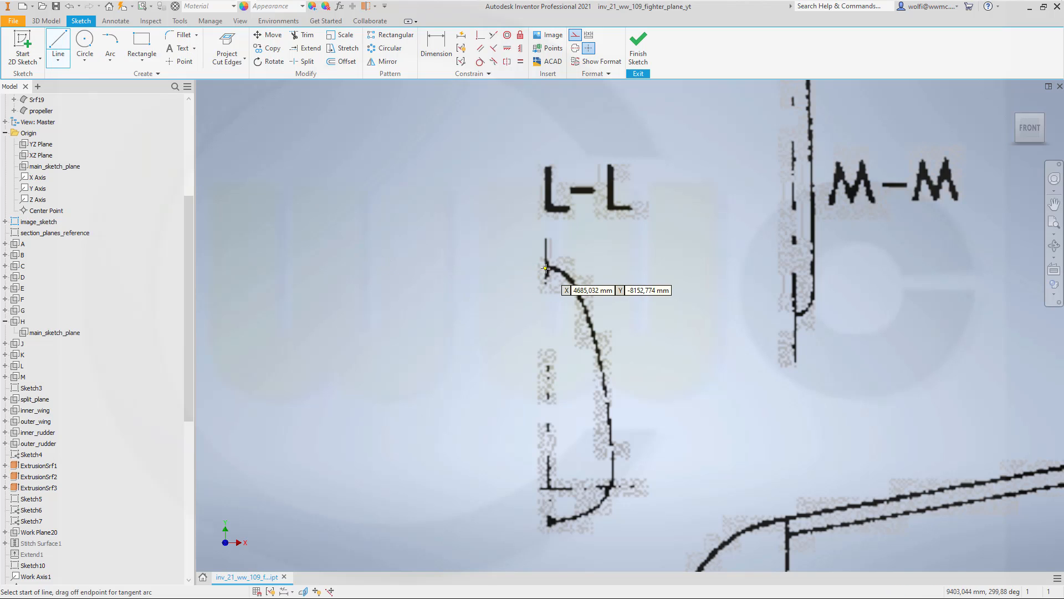
left_click(500, 267)
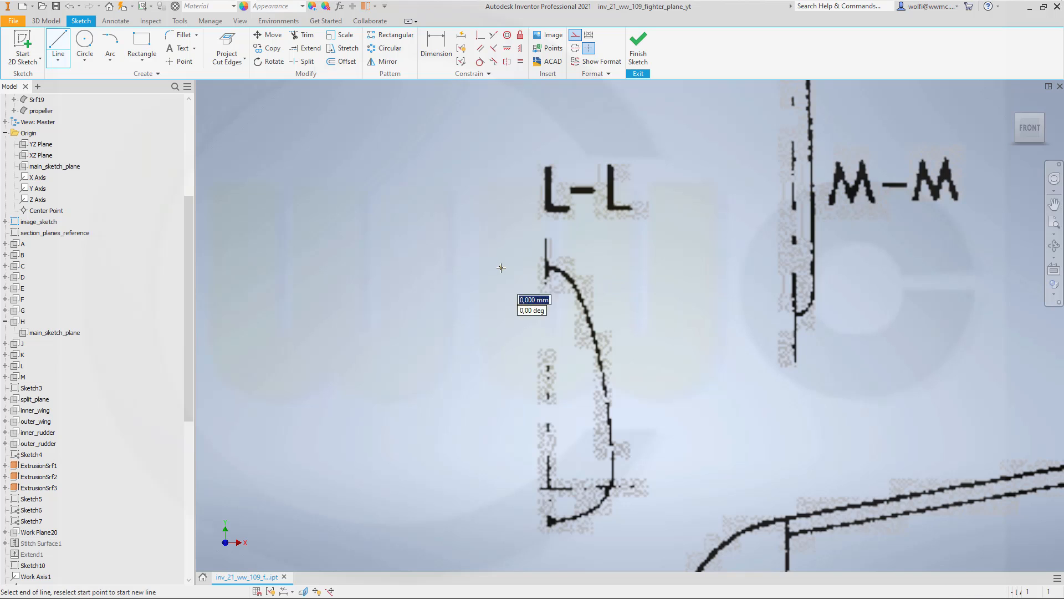
left_click(544, 267)
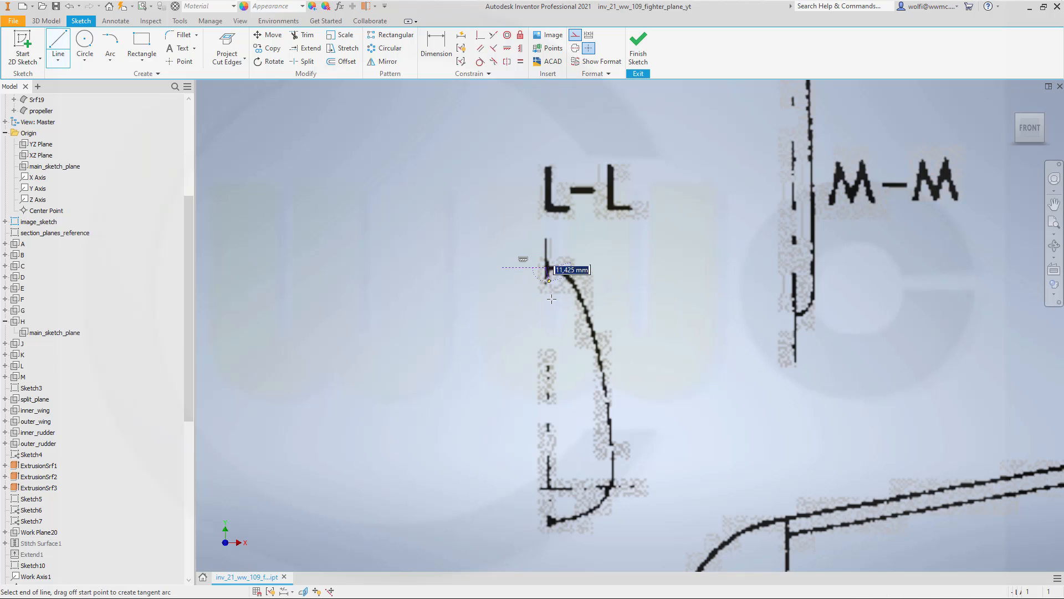
left_click(545, 521)
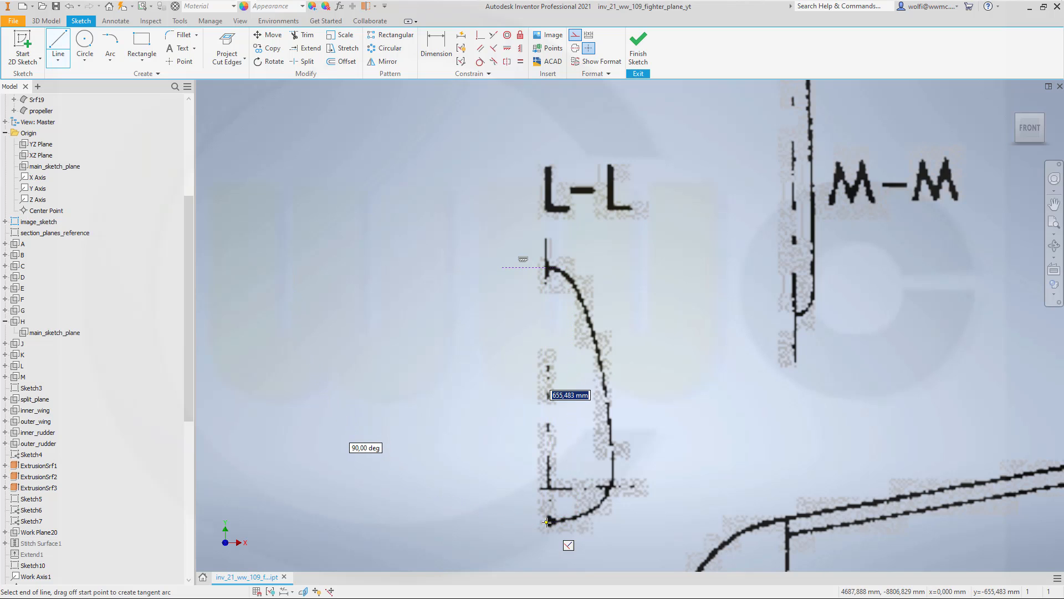
right_click(449, 422)
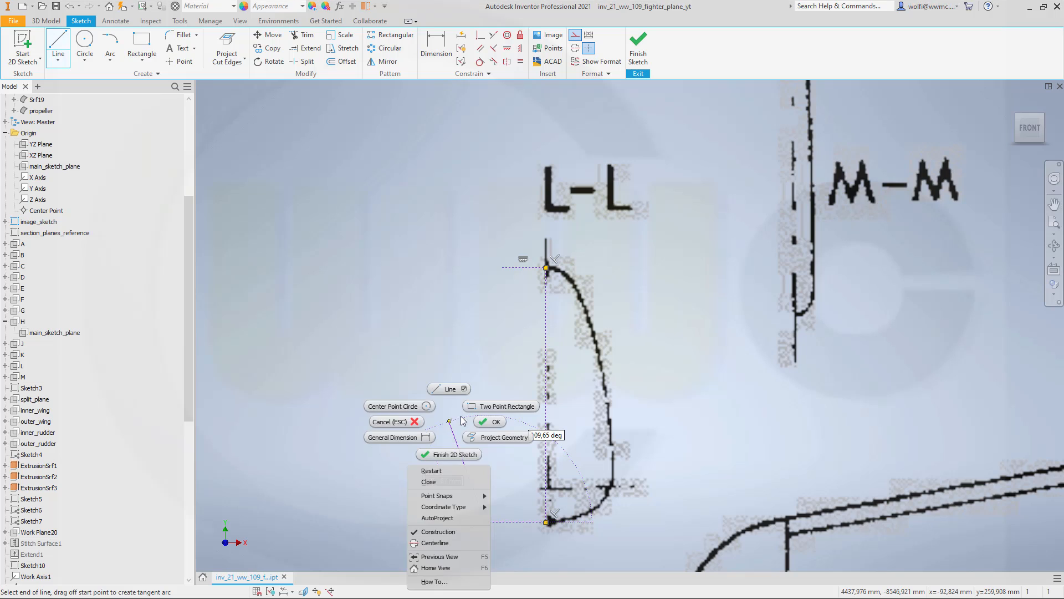
left_click(496, 421)
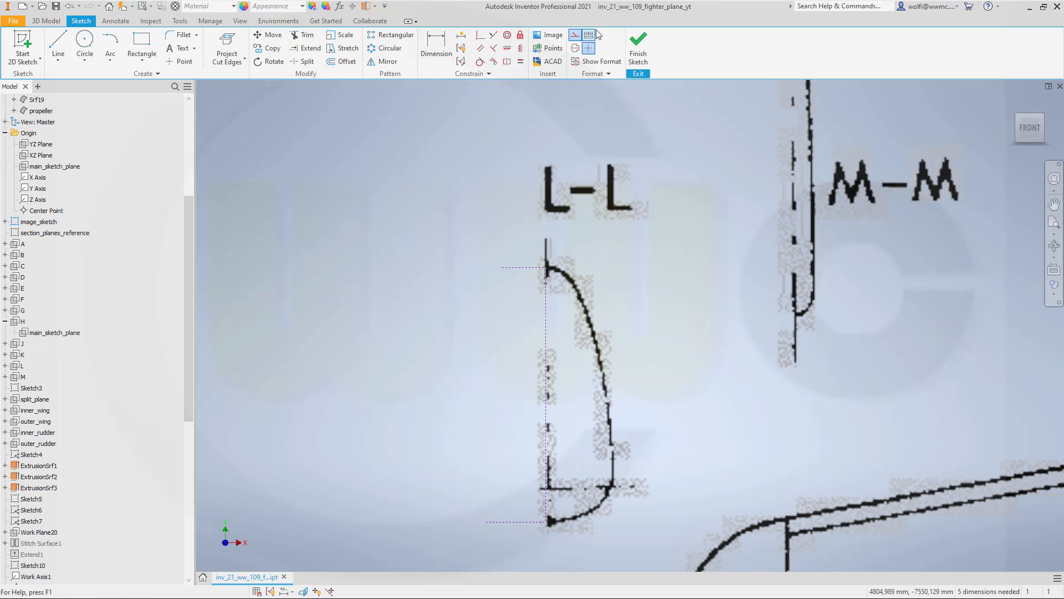
left_click(575, 35)
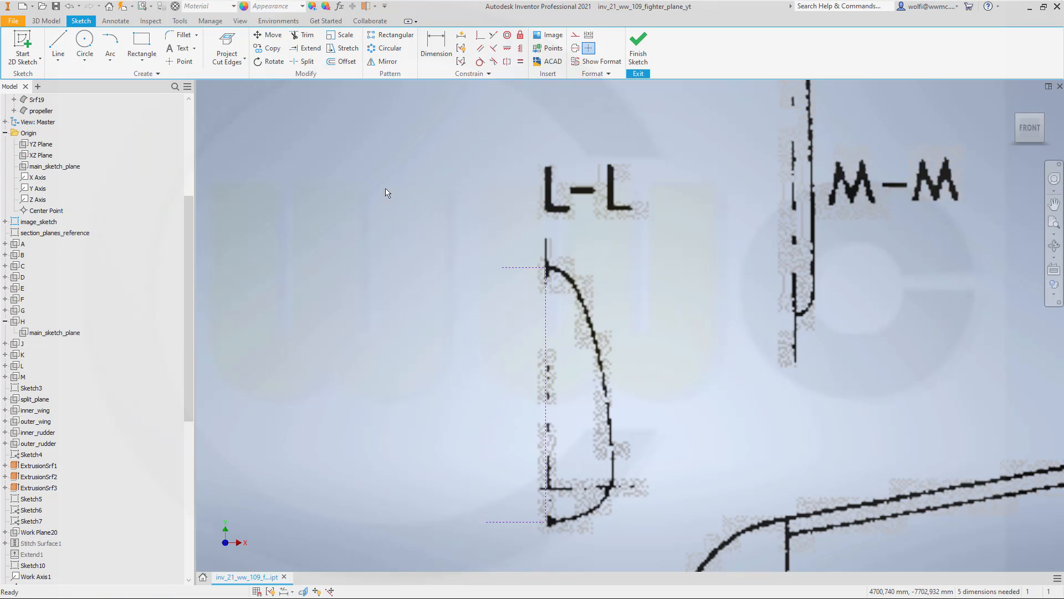
Step: Trace the lower curve of section L-L with a tangent arc starting at the lower construction line's baseline end
left_click(111, 47)
left_click(540, 526)
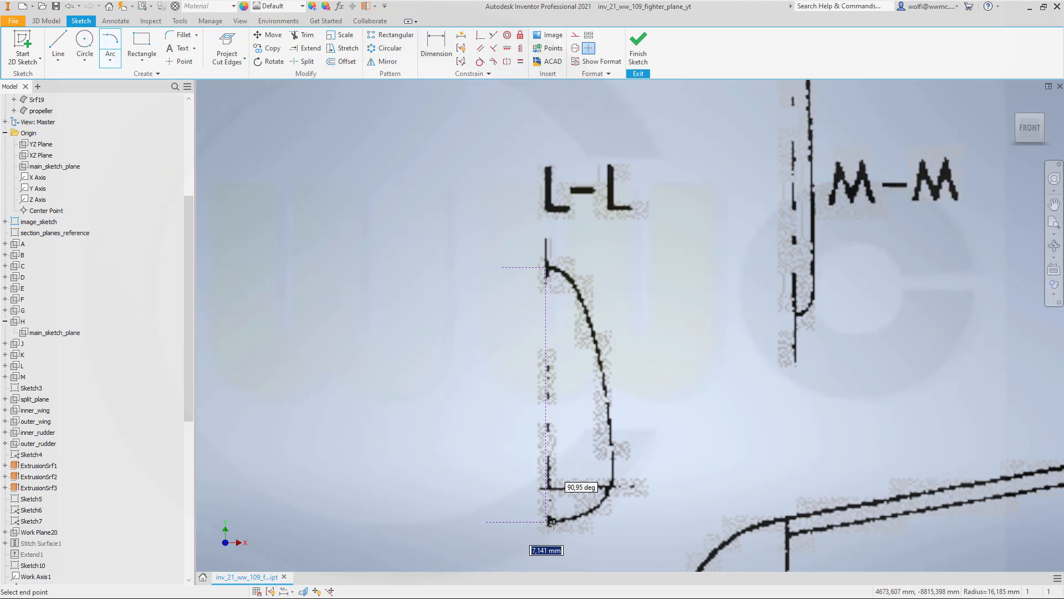
left_click(595, 507)
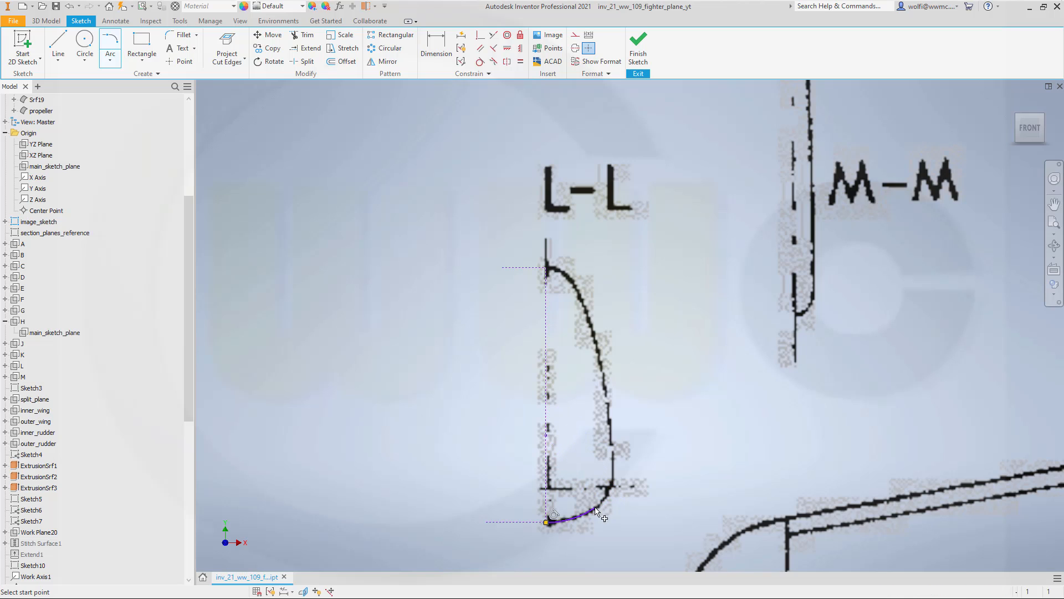
Step: Trace the beginning of section L-L's upper curve with a short tangent arc from the upper end of the baseline
left_click(547, 268)
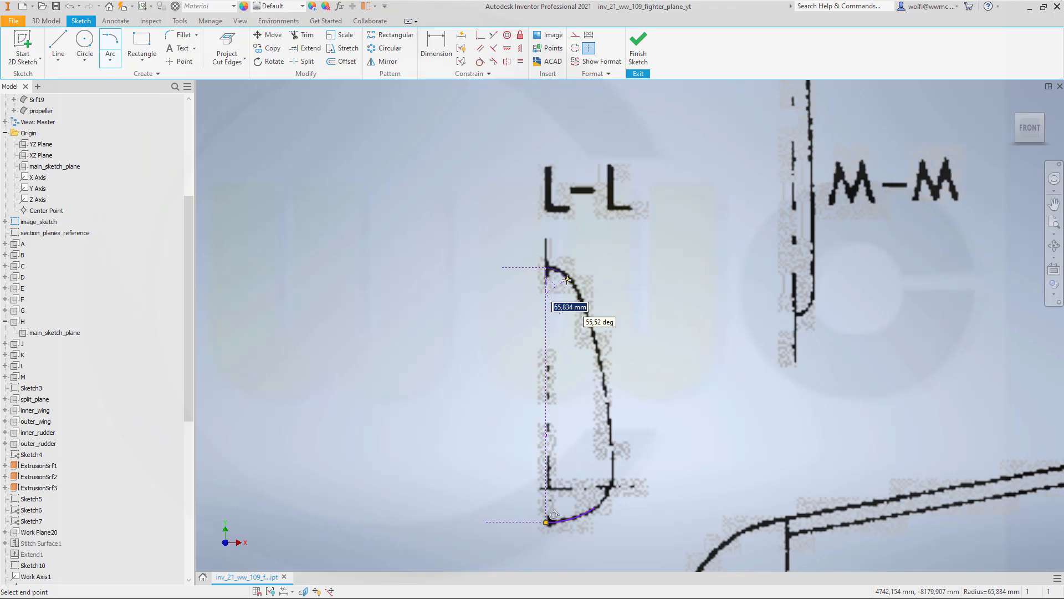
scroll(565, 275, "down", 3)
scroll(554, 266, "down", 10)
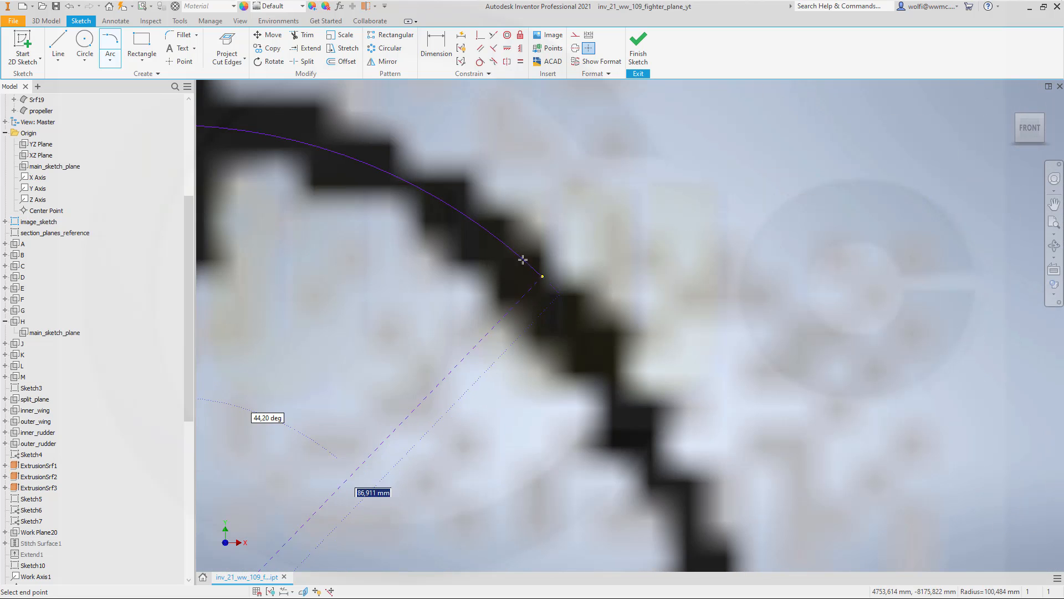
left_click(414, 175)
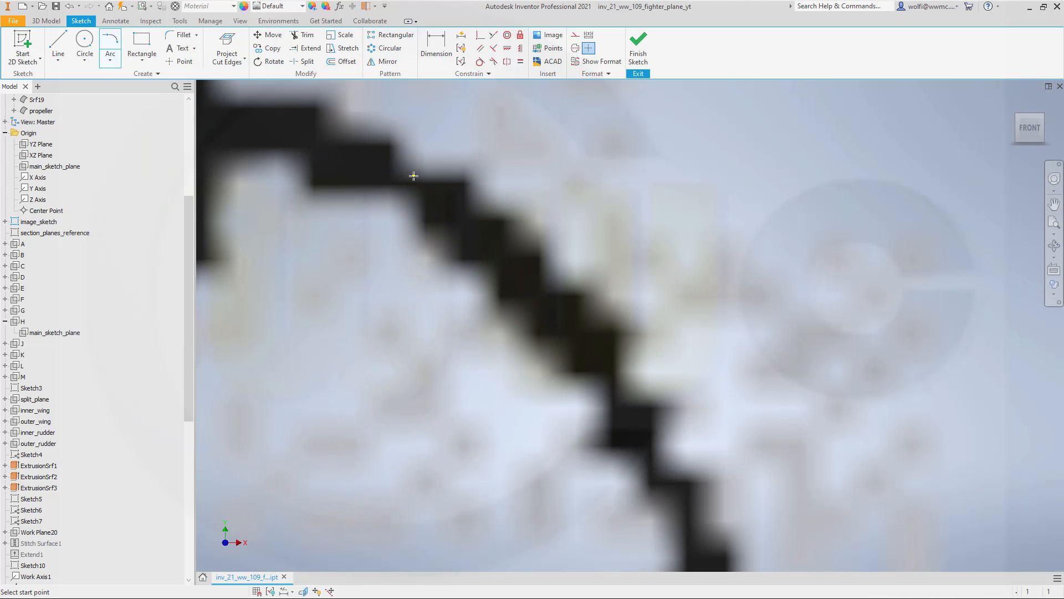
Step: Trace the long outer side of section L-L with a three-point arc and move its lower endpoint onto the blueprint outline
scroll(419, 191, "up", 10)
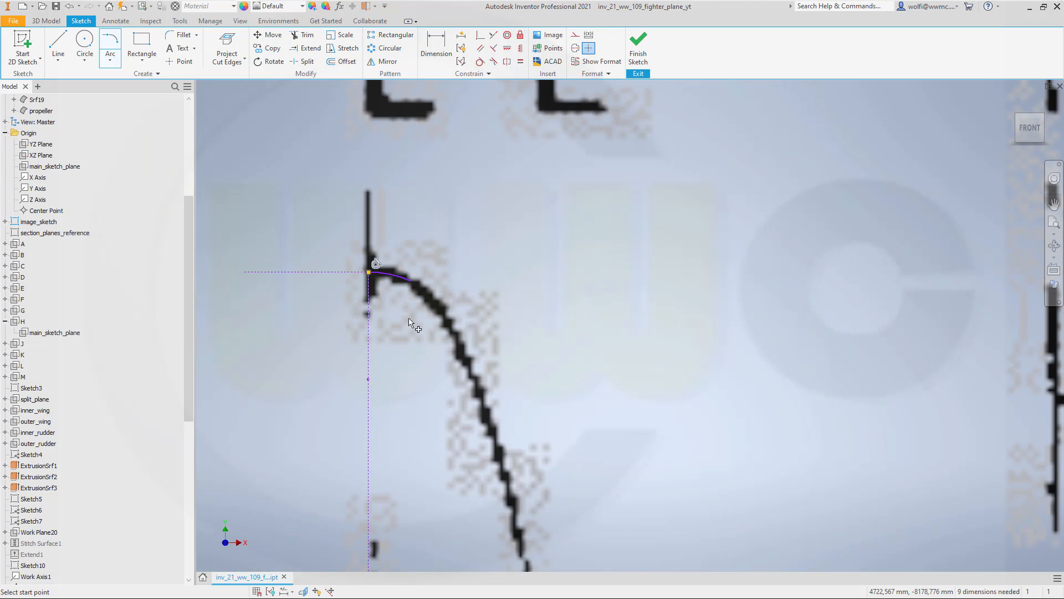
middle_click_drag(552, 417, 632, 230)
scroll(636, 297, "up", 3)
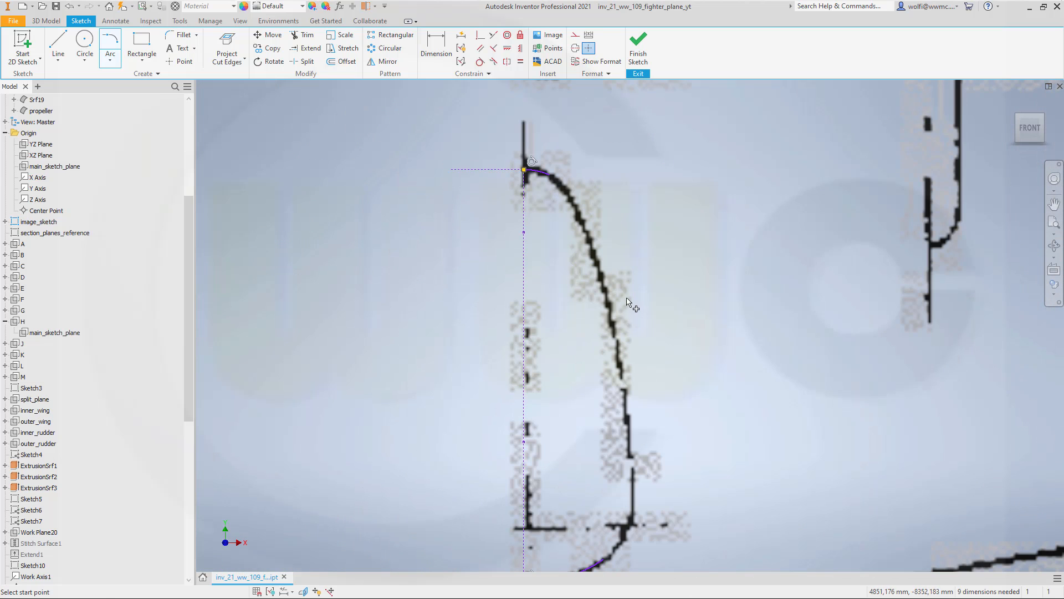
left_click(111, 55)
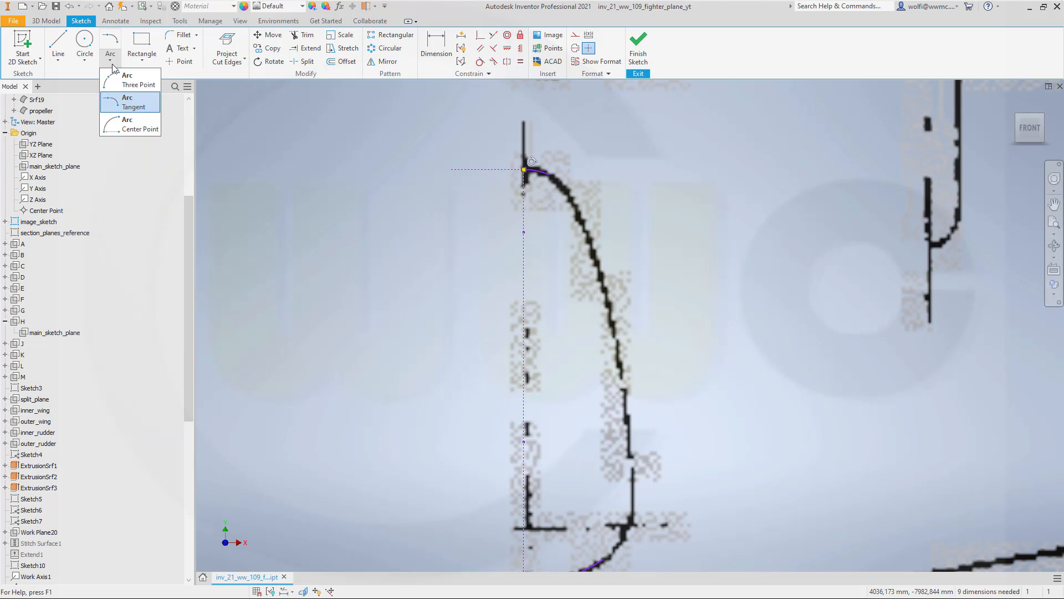
left_click(130, 79)
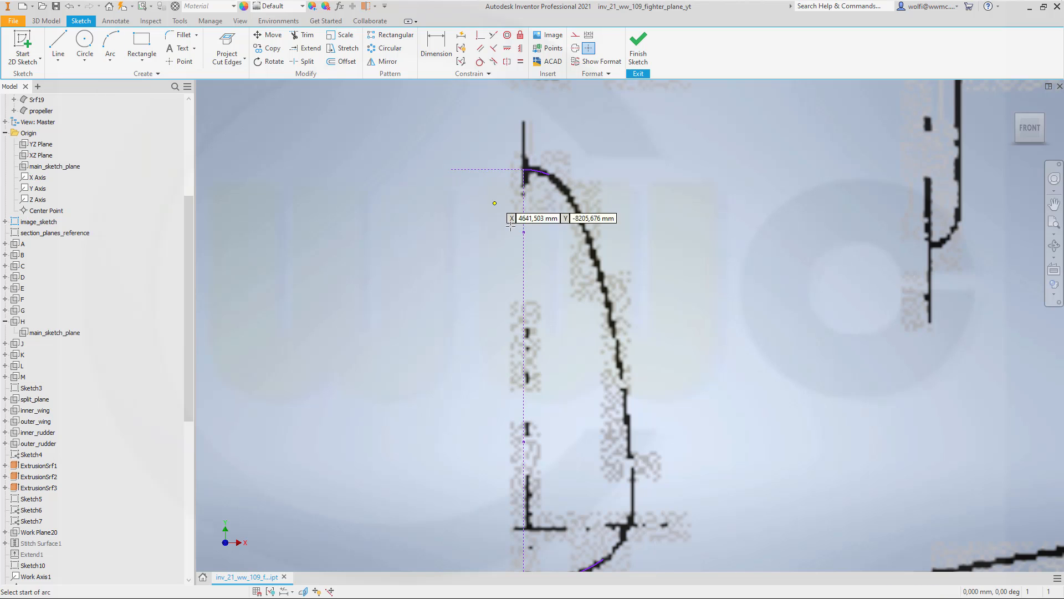
left_click(569, 195)
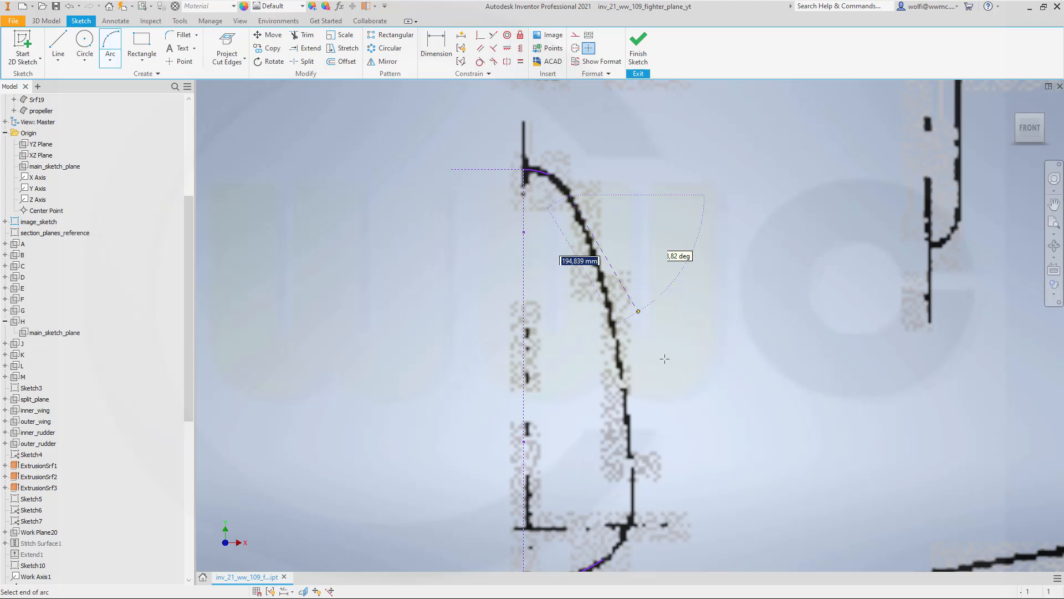
left_click(628, 537)
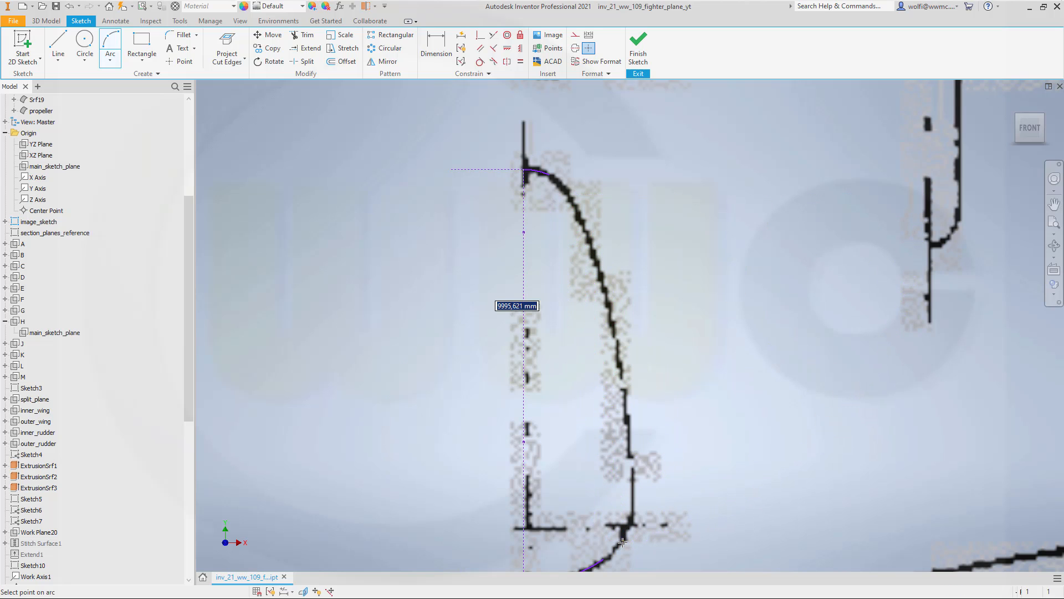
left_click(620, 379)
right_click(669, 329)
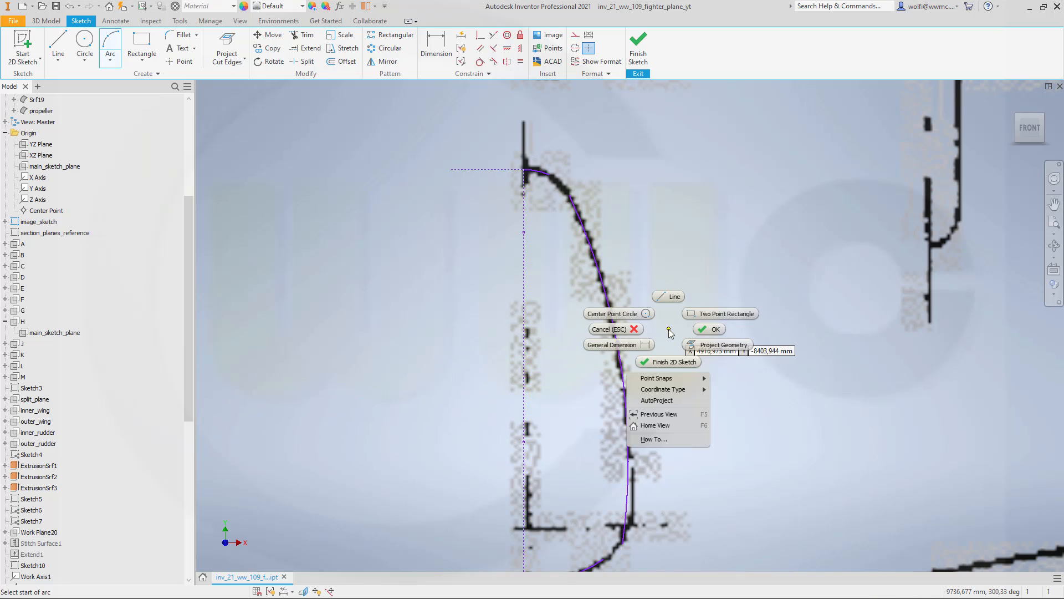
left_click(712, 337)
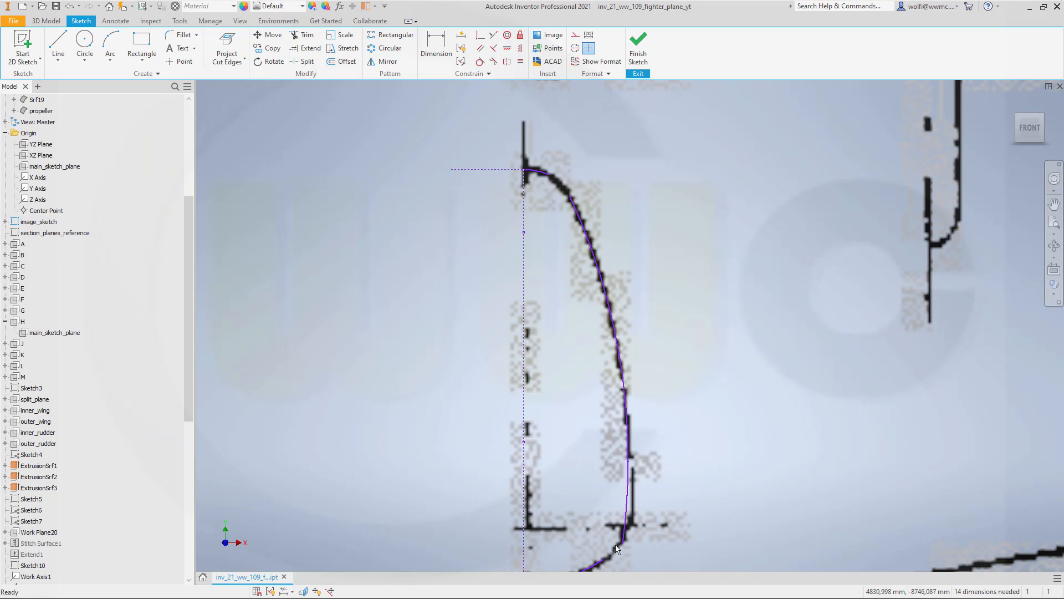
left_click_drag(623, 544, 628, 533)
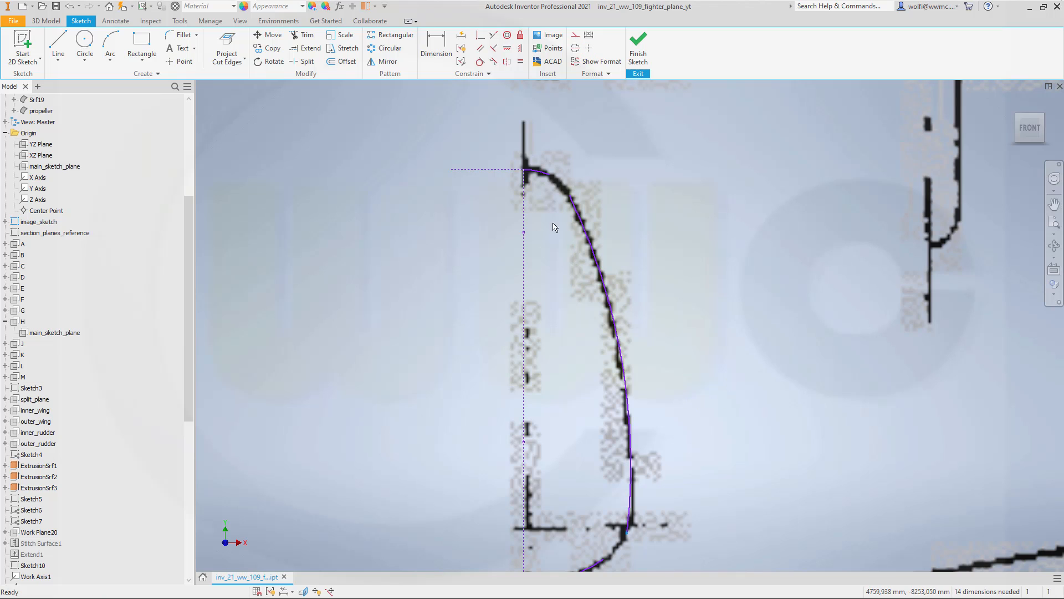
Step: Bridge the upper and lower gaps in section L-L's outline with tangent arcs reaching the ends of the long side arc
left_click(111, 59)
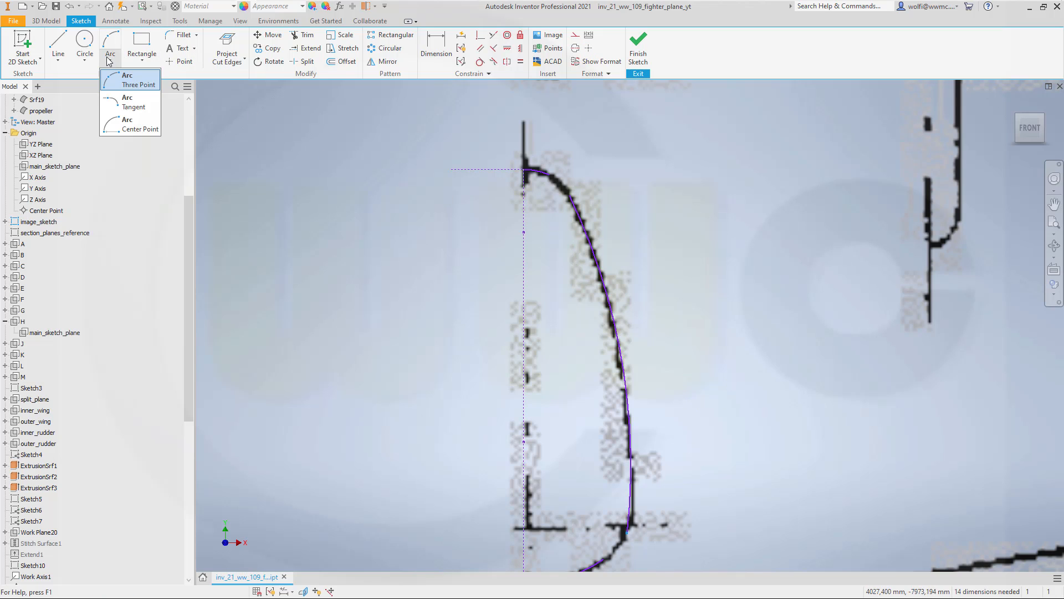
left_click(125, 105)
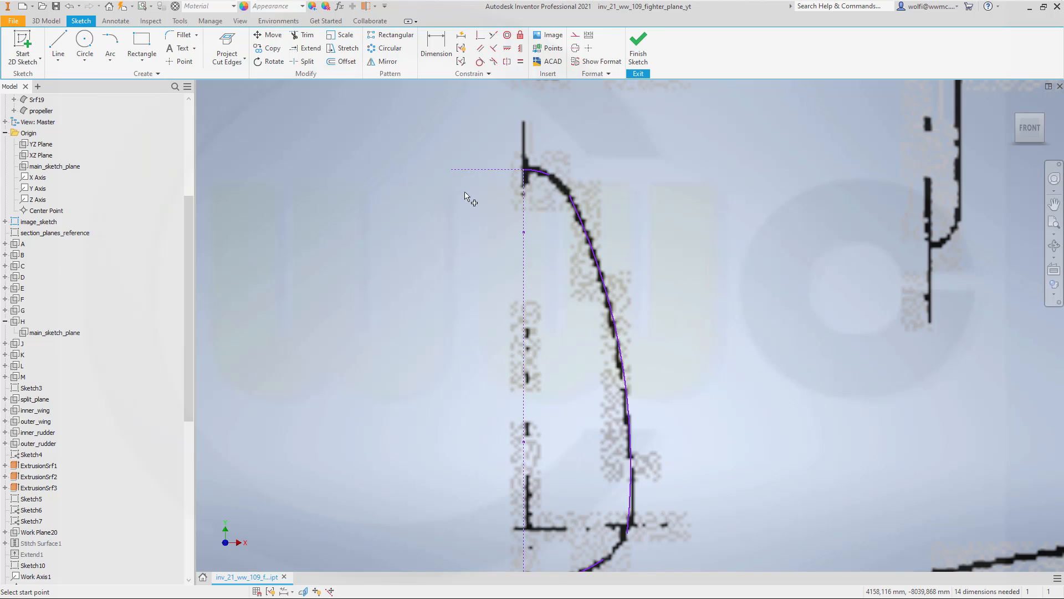
left_click(550, 180)
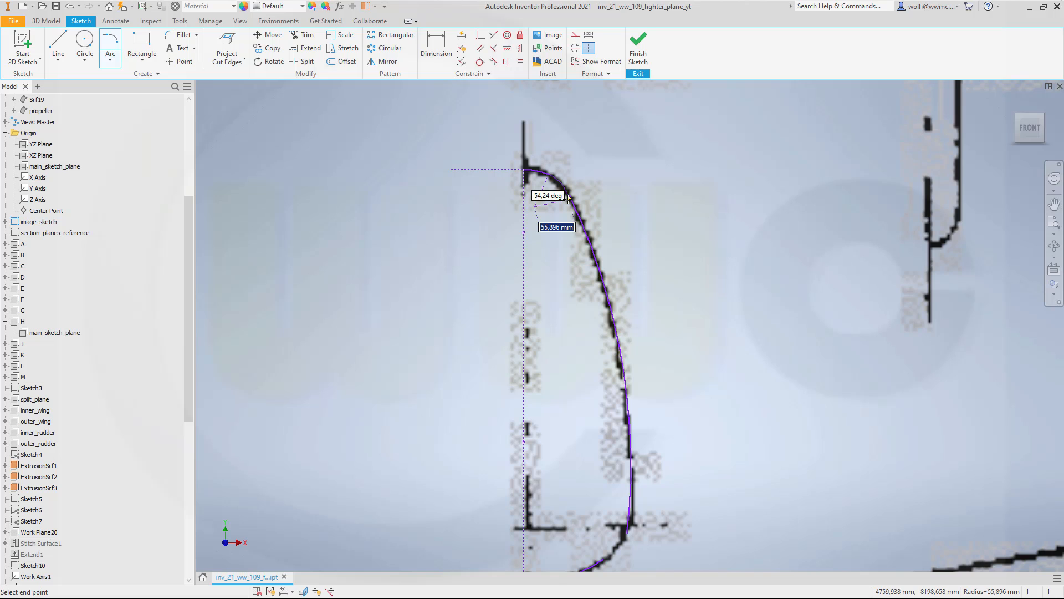
left_click(568, 198)
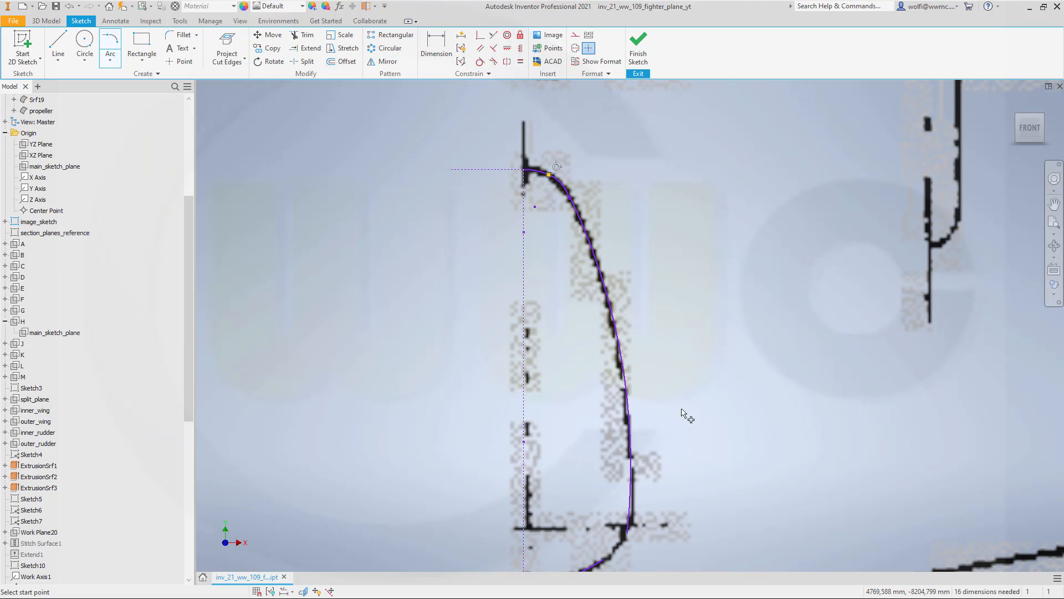
left_click(604, 559)
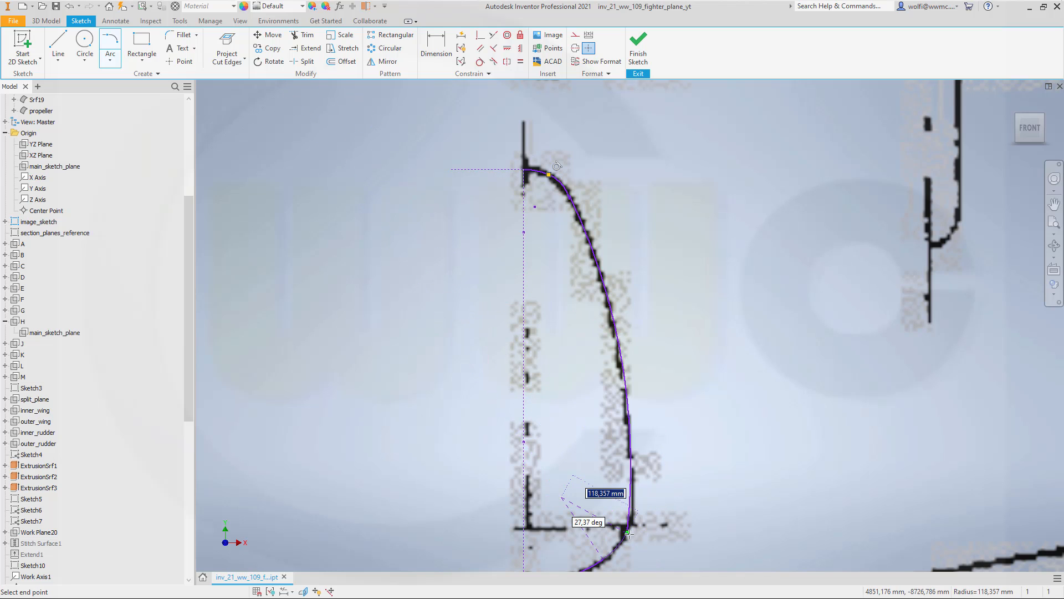
left_click(628, 533)
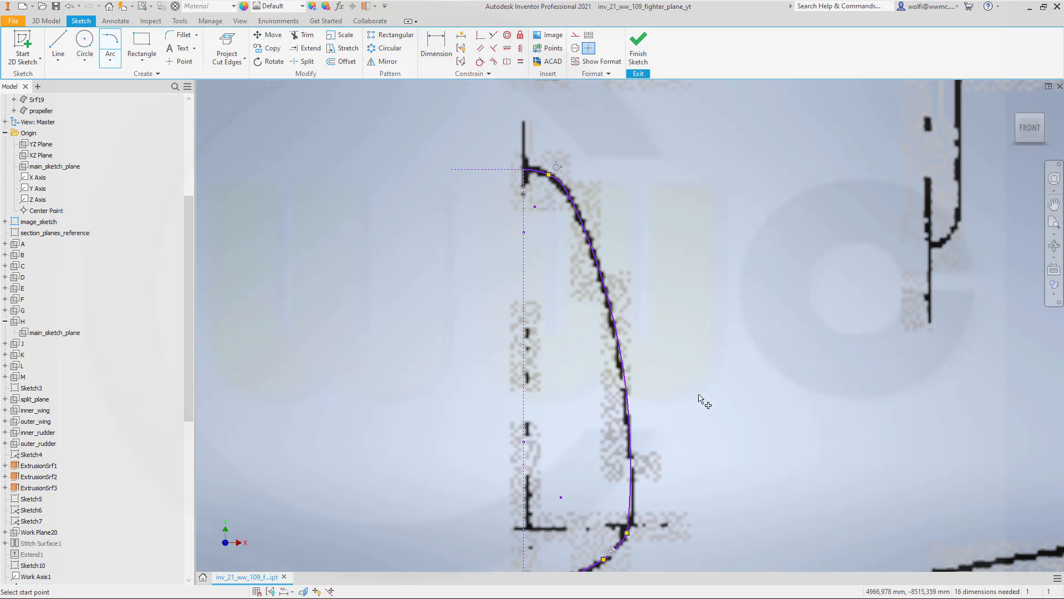
key("Escape")
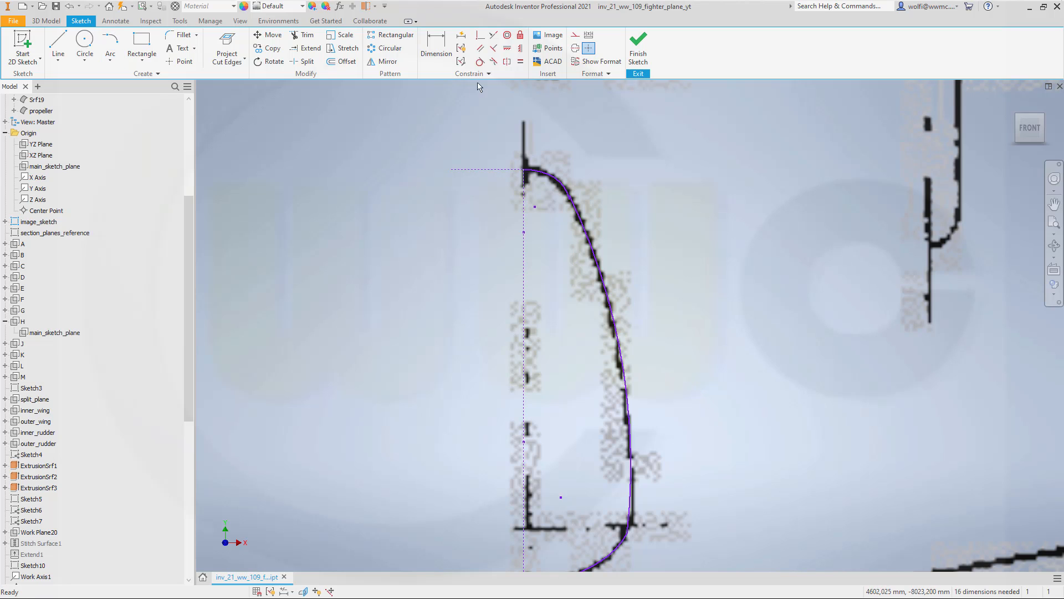
Step: Make the upper bridging arc's endpoint coincident with the long side arc's end, and make the two arcs tangent
left_click(480, 61)
scroll(557, 200, "down", 5)
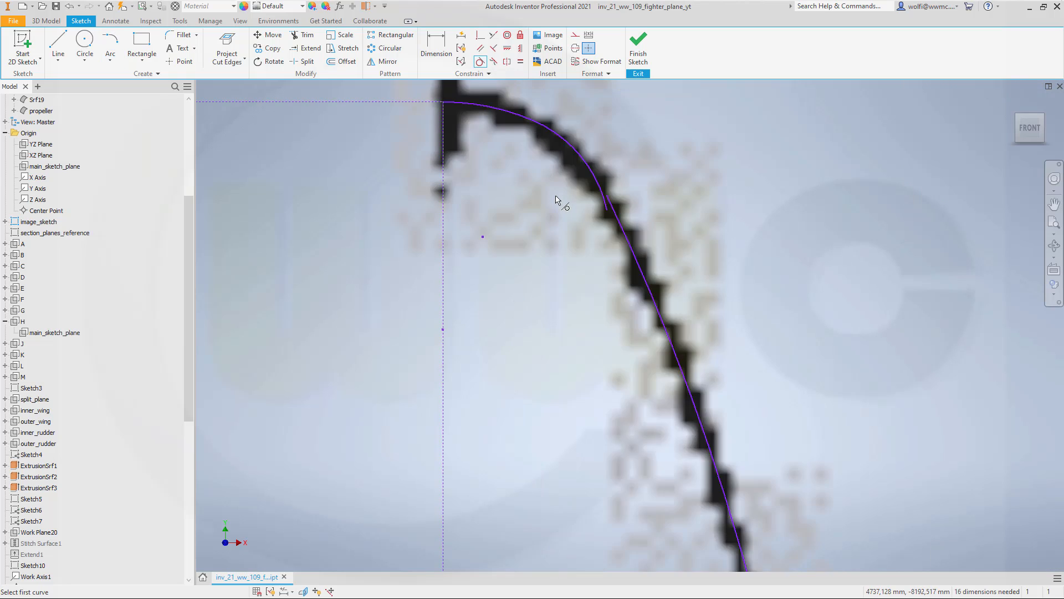
scroll(557, 201, "down", 3)
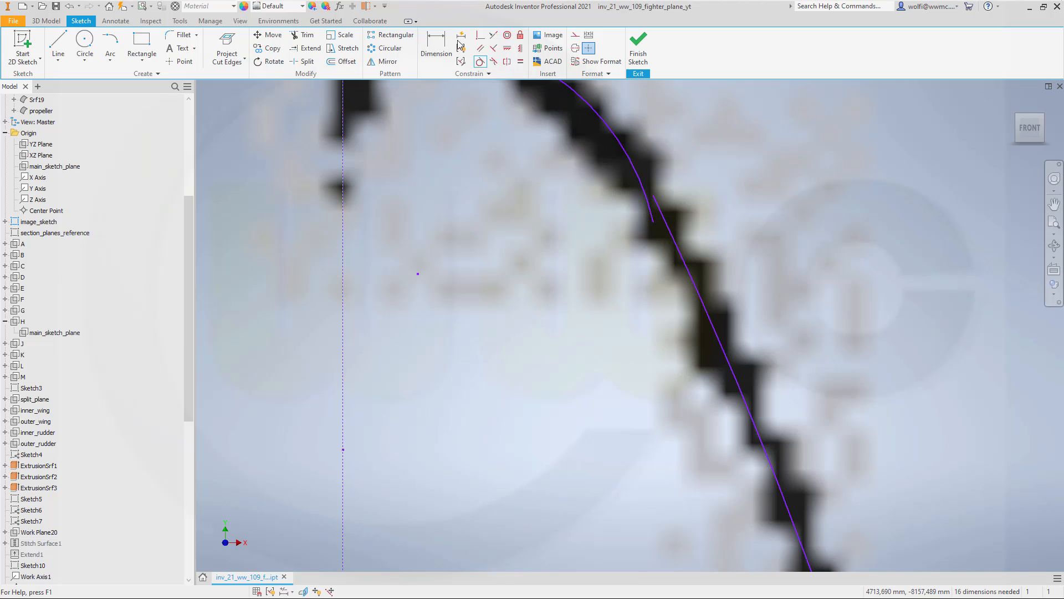
left_click(479, 37)
left_click(653, 223)
left_click(653, 196)
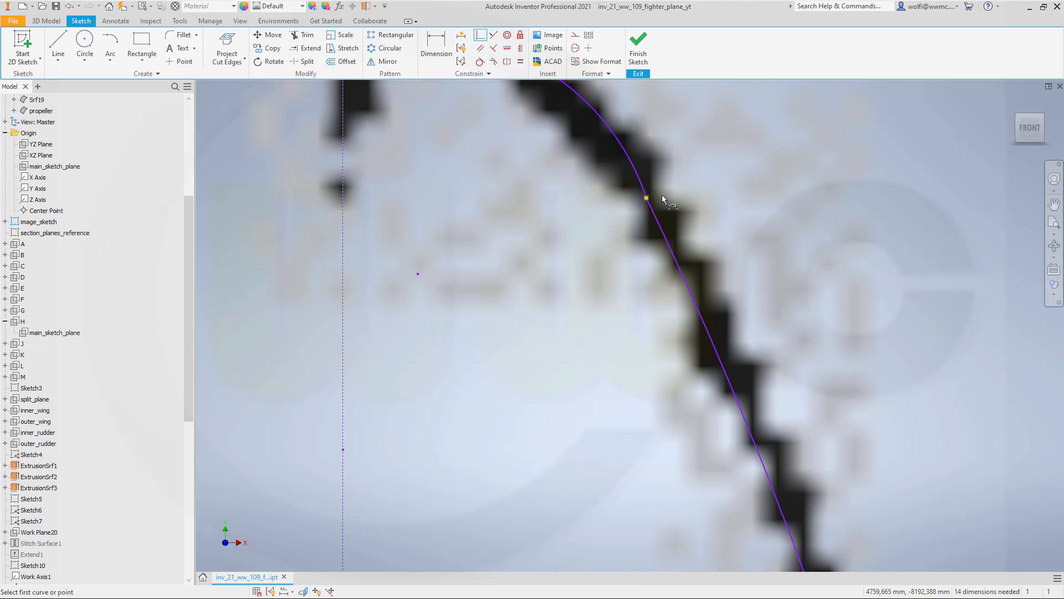
left_click(480, 62)
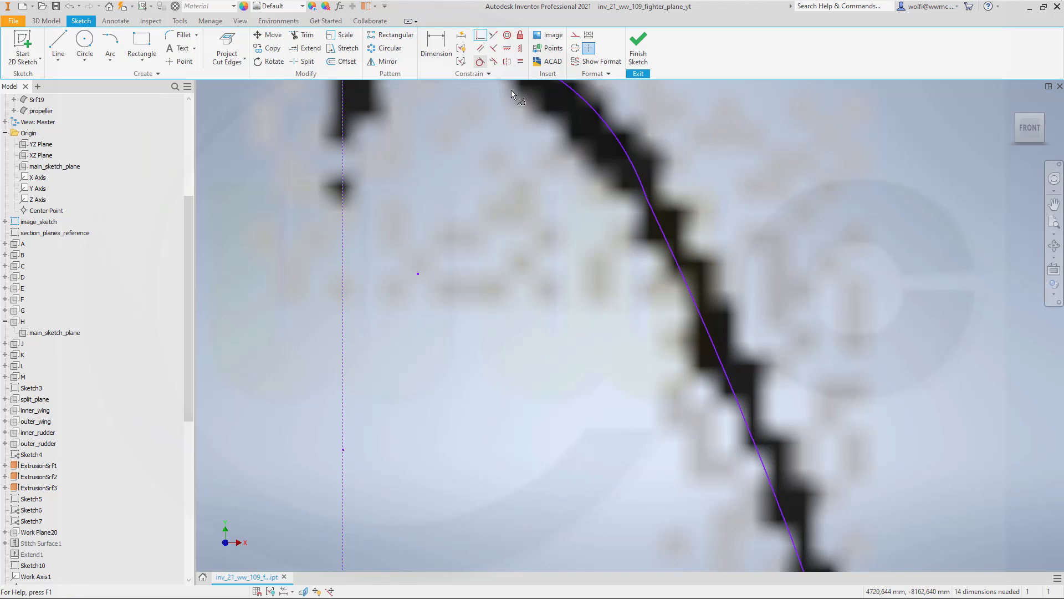
left_click(627, 152)
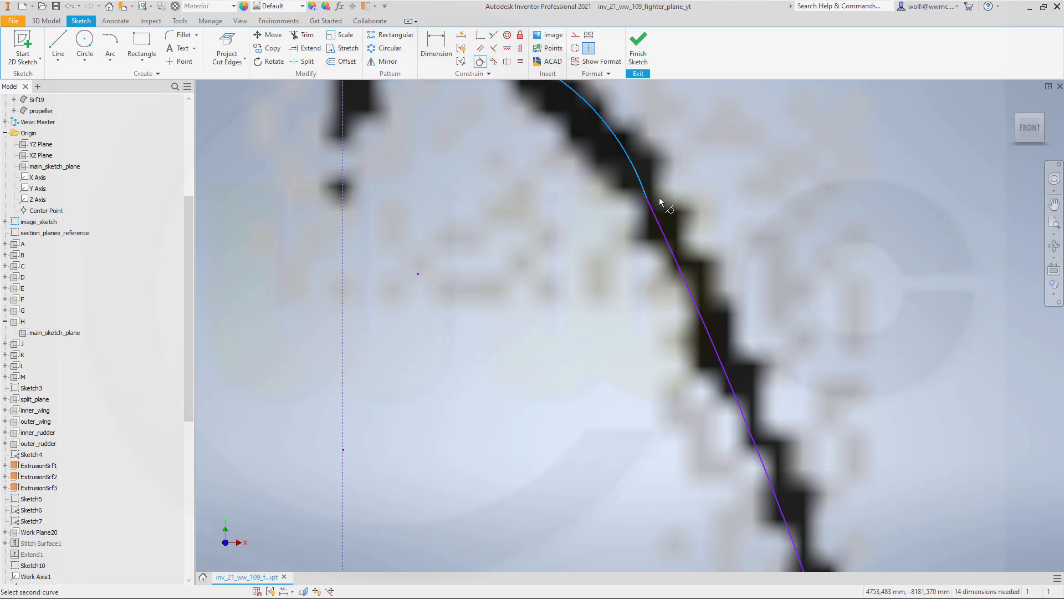
left_click(672, 237)
Step: Make the lower bridging arc tangent to the long side arc of section L-L
scroll(626, 334, "down", 5)
scroll(653, 324, "up", 5)
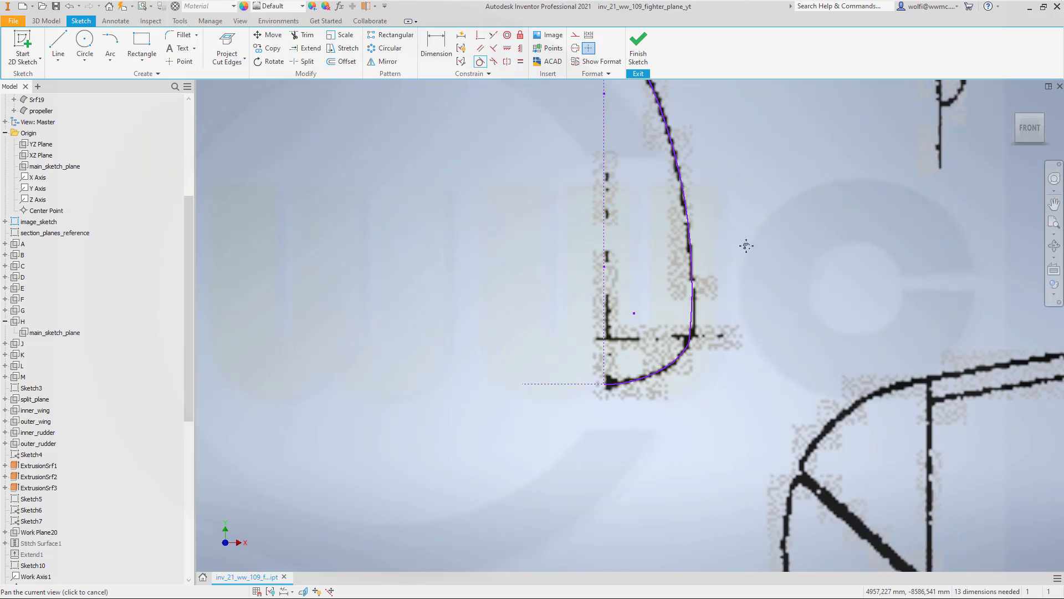
scroll(653, 324, "up", 3)
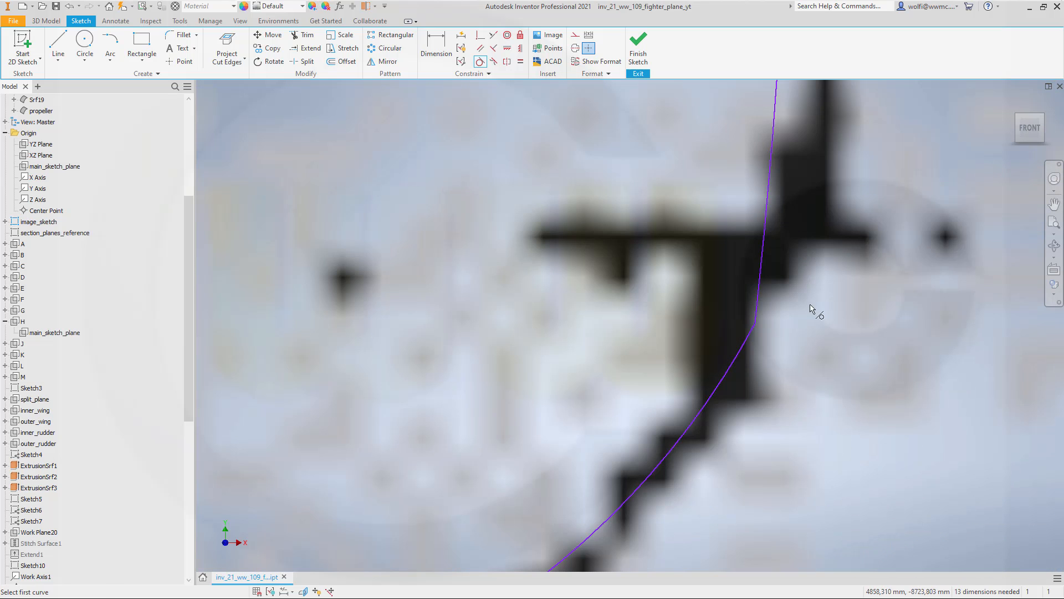
left_click(748, 337)
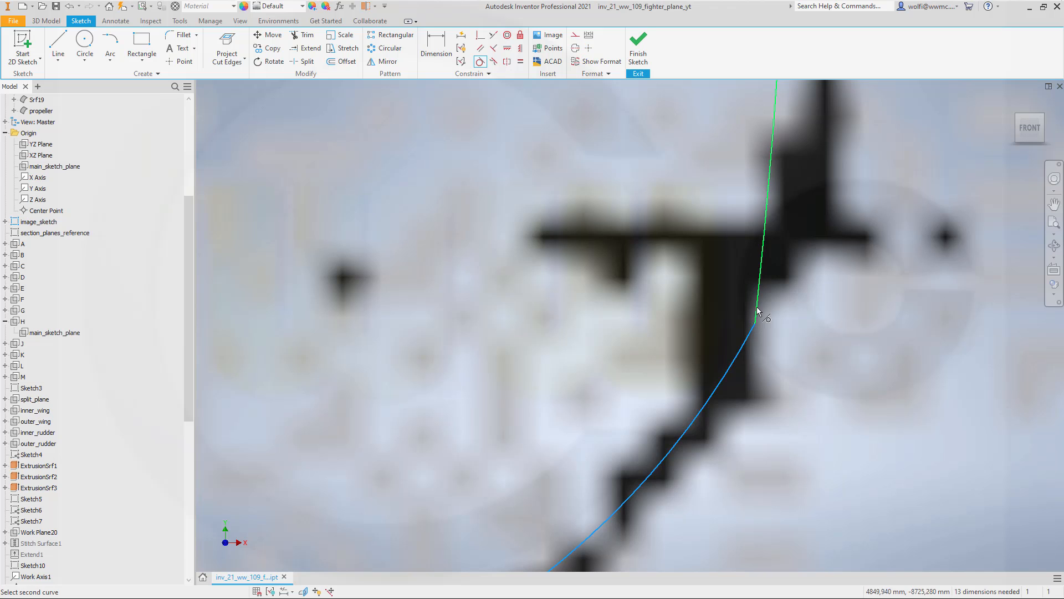
left_click(757, 305)
scroll(747, 331, "down", 3)
scroll(735, 336, "down", 5)
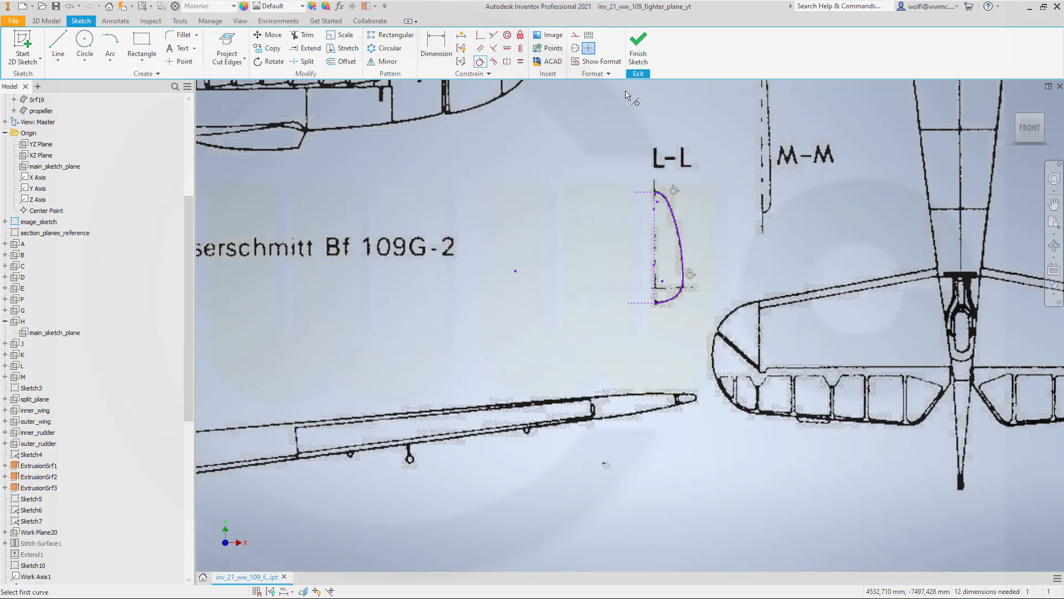
key("Escape")
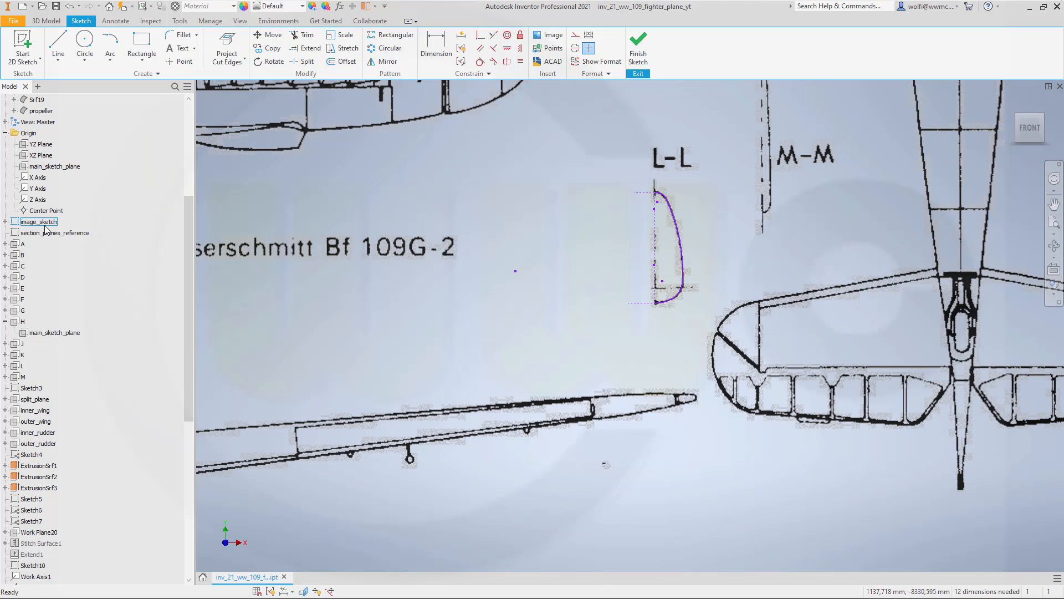
Step: Hide the blueprint picture Image1 inside image_sketch
left_click(5, 221)
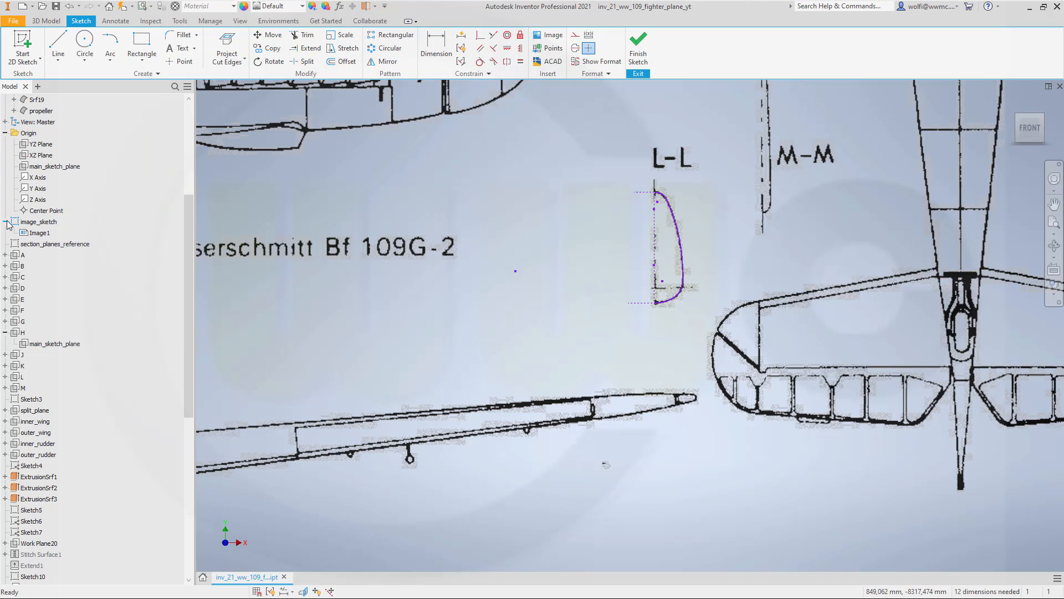
left_click(40, 233)
right_click(45, 233)
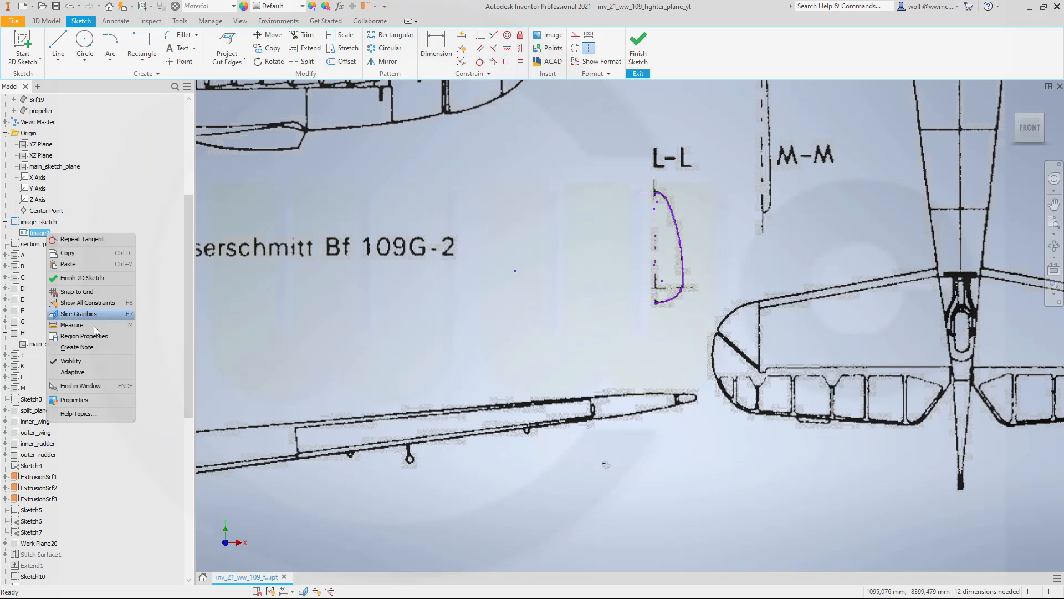
left_click(82, 359)
Step: Copy the complete section L-L profile with its construction lines and start a new 2D sketch on work plane L
left_click_drag(594, 148, 734, 354)
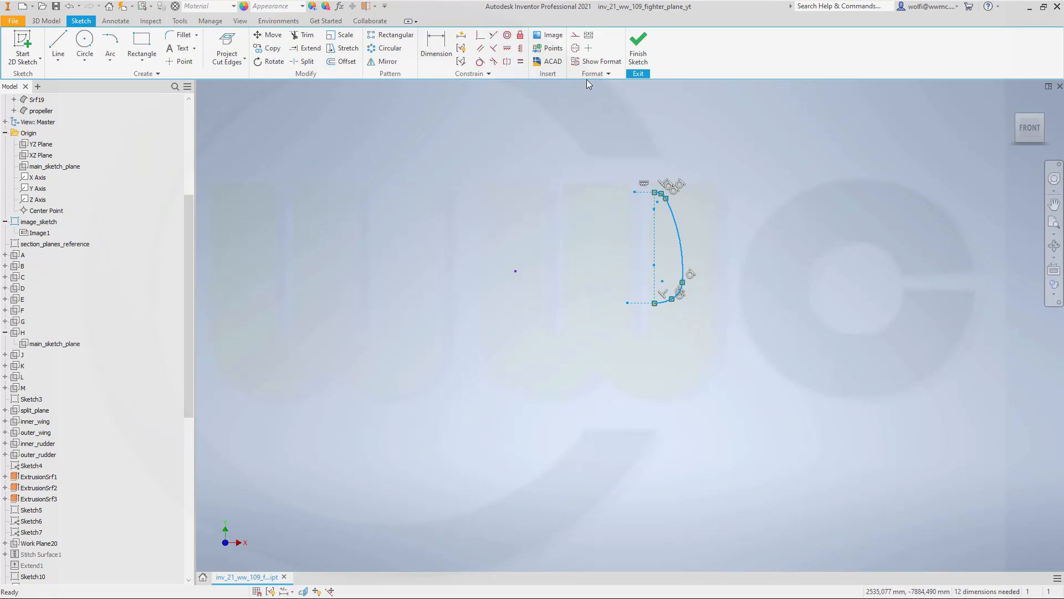
left_click(638, 47)
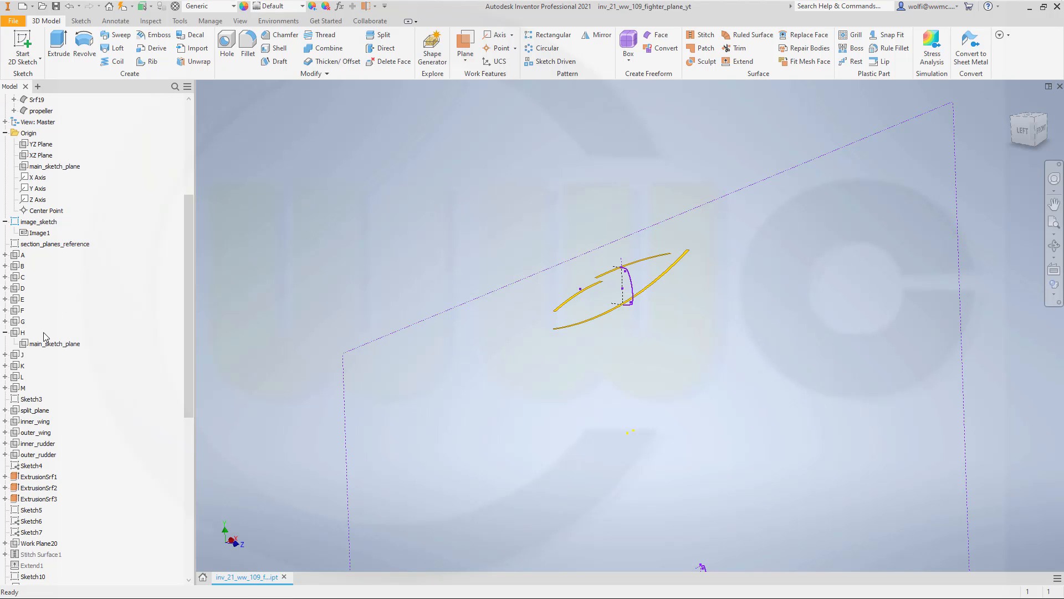
left_click(17, 378)
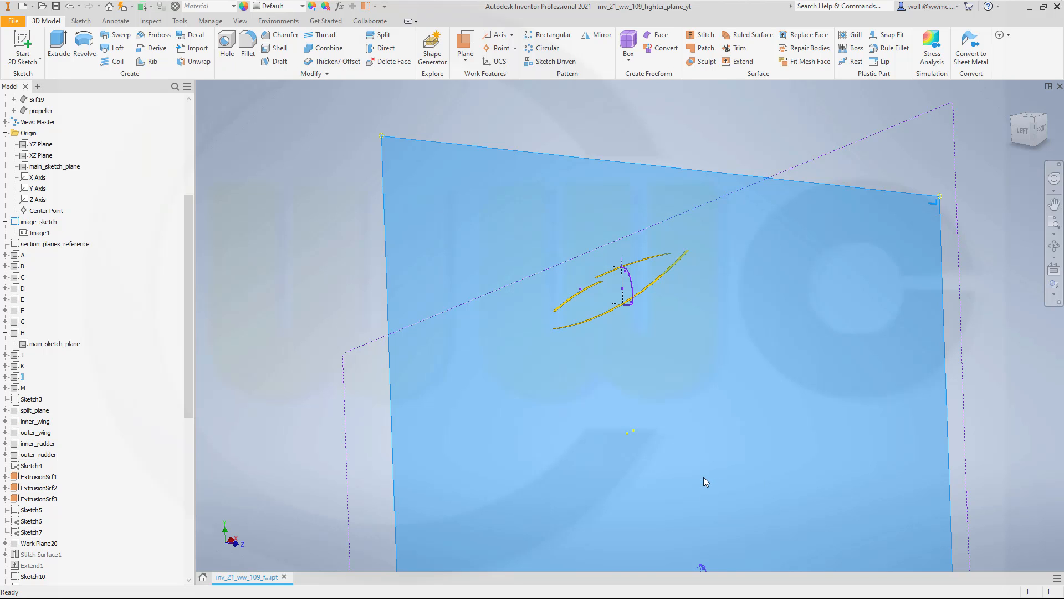
left_click(702, 476)
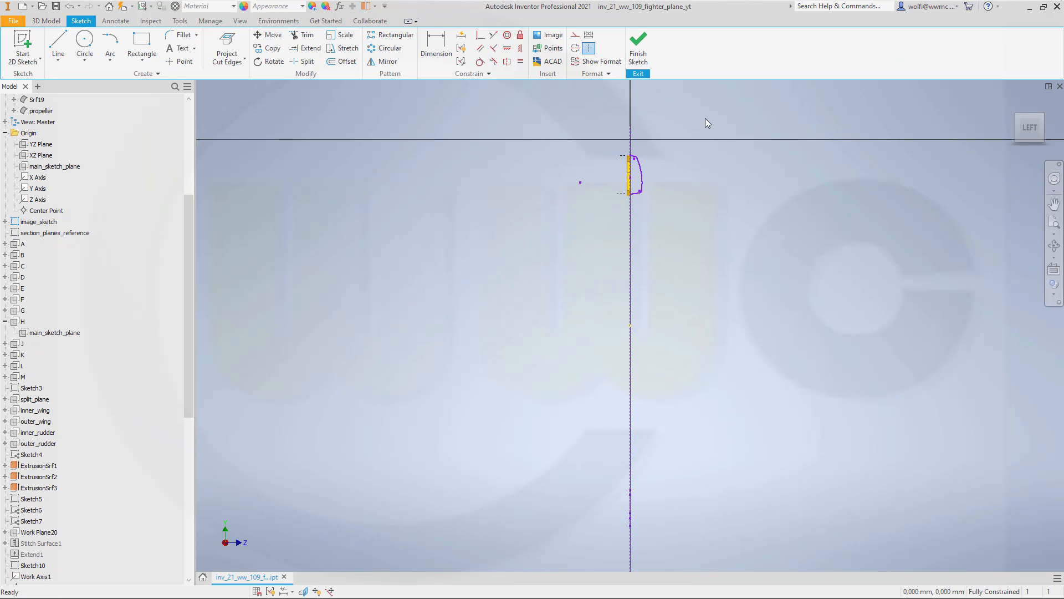
Step: Paste the copied section L-L profile into the sketch on plane L
scroll(677, 91, "down", 3)
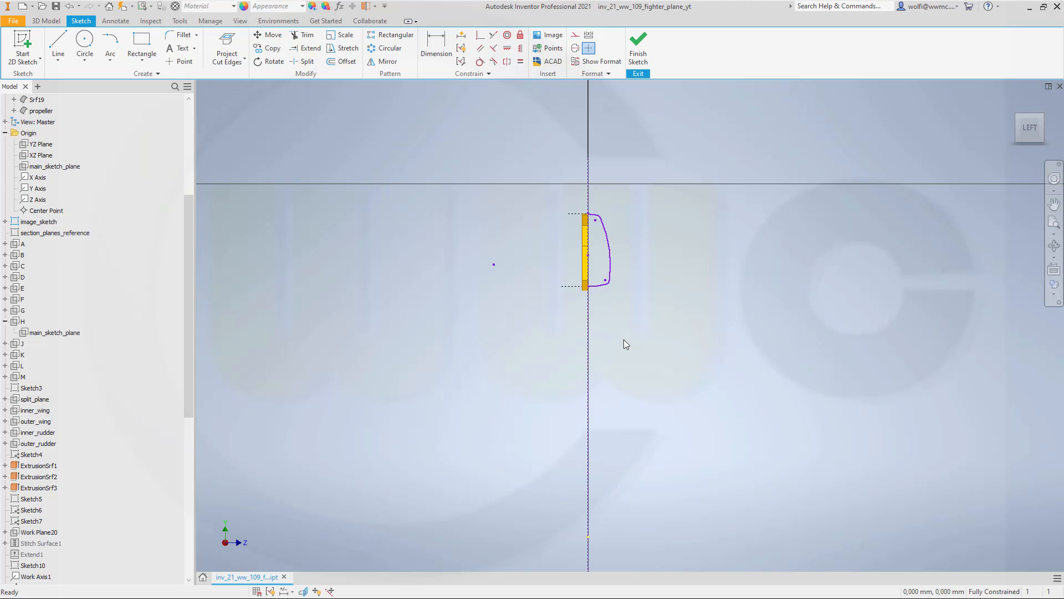
scroll(482, 360, "down", 3)
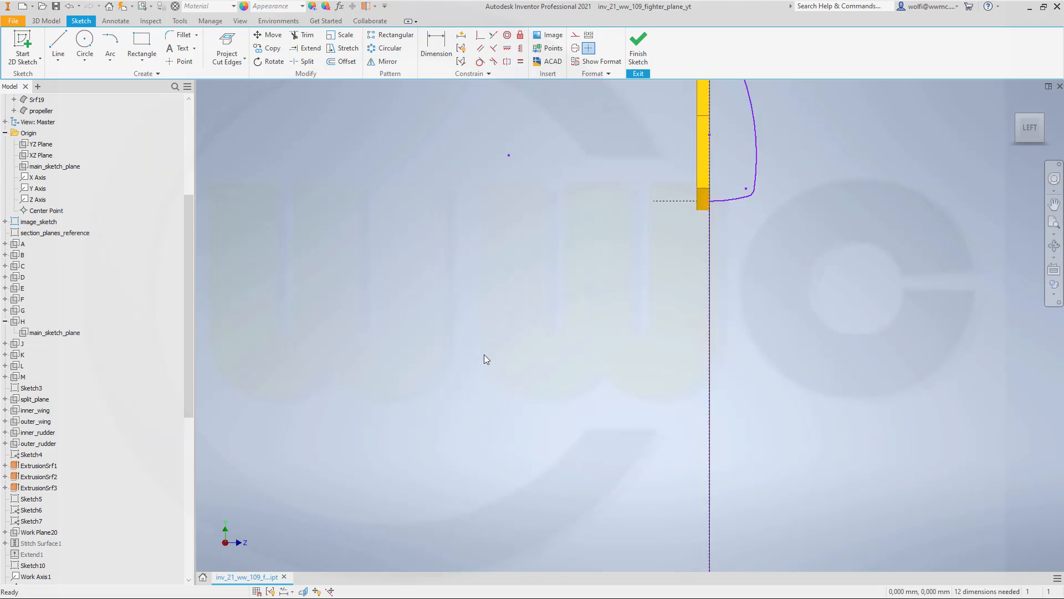
scroll(485, 353, "up", 6)
scroll(280, 414, "down", 3)
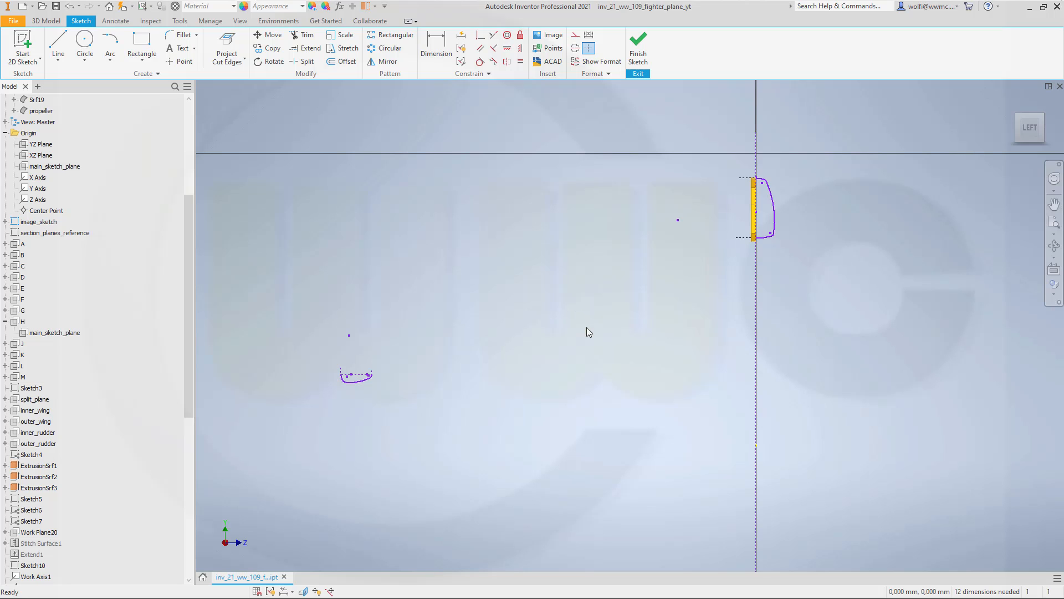
Step: Use Move with the Copy option to duplicate the pasted L-L profile from its corner end point onto the upper yellow surface strip at plane L
mouse_move(587, 332)
middle_mouse_down("shift")
mouse_move(567, 335)
mouse_move(703, 285)
mouse_move(744, 224)
middle_mouse_up("shift")
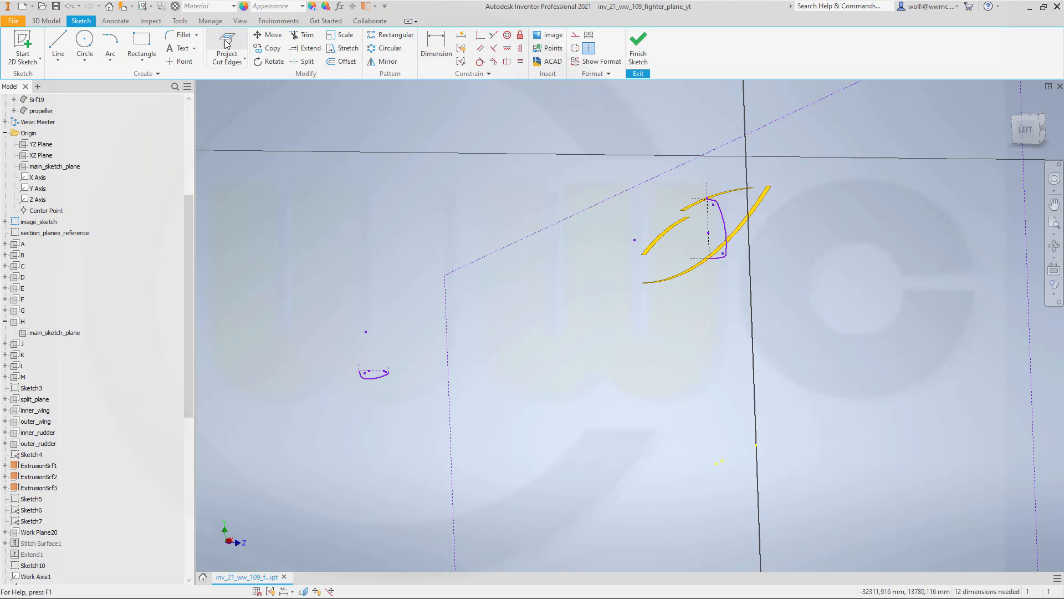
scroll(760, 192, "up", 2)
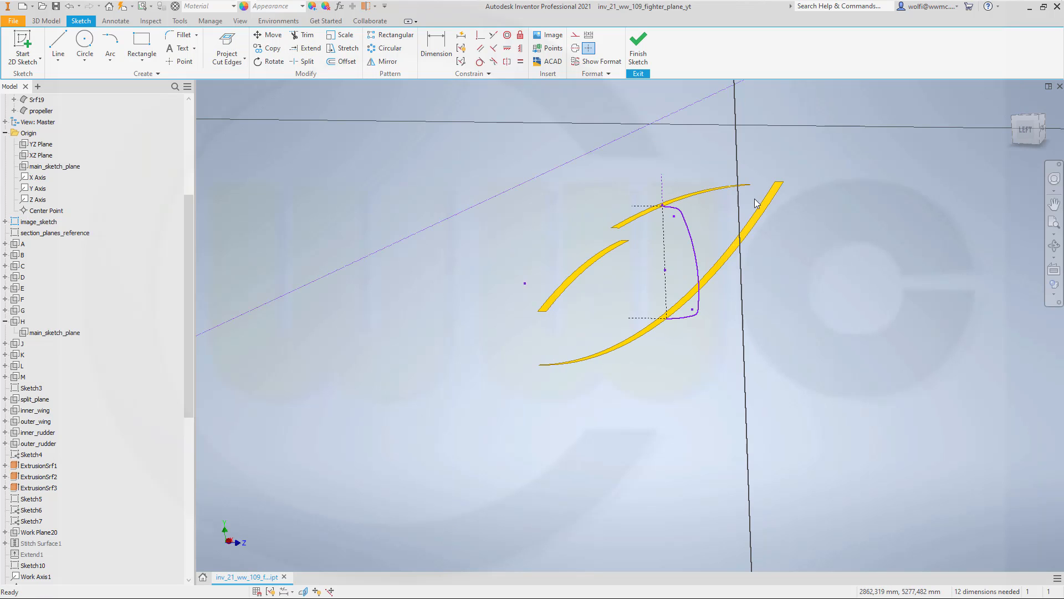
scroll(573, 266, "down", 2)
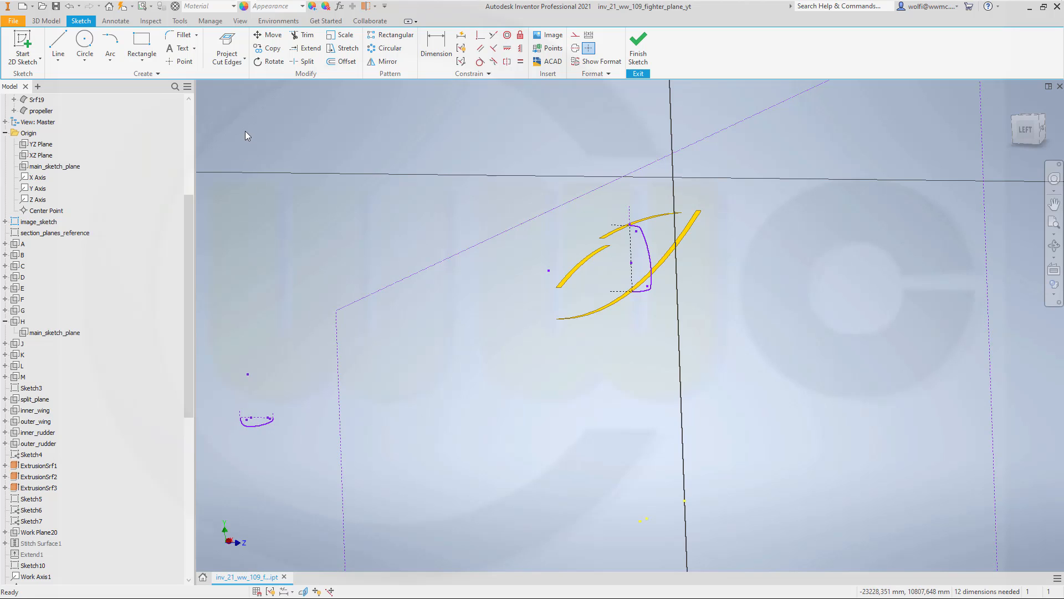
left_click(271, 35)
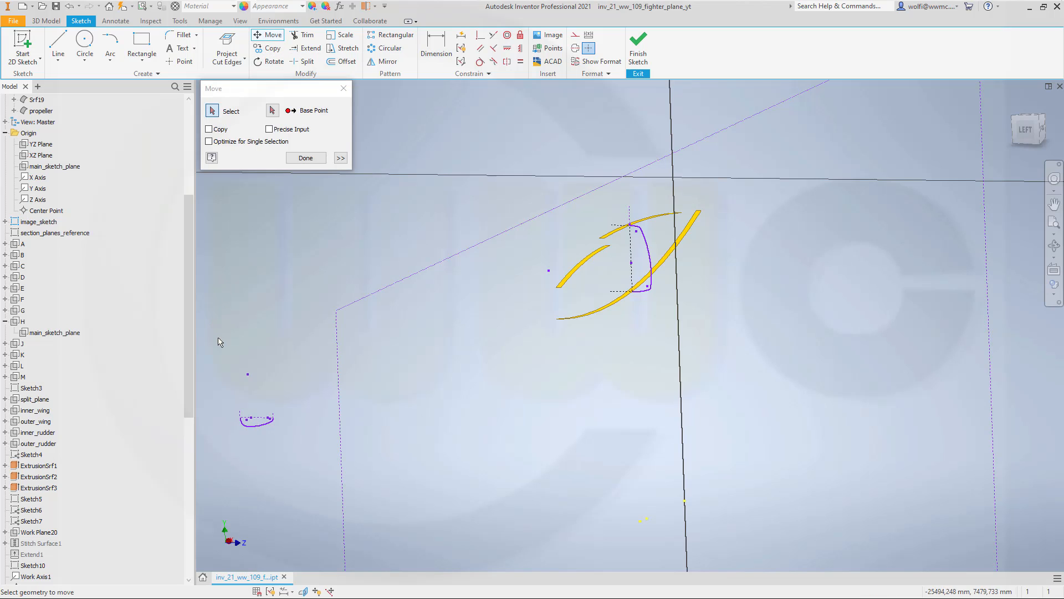
mouse_move(213, 323)
left_mouse_down()
mouse_move(349, 480)
mouse_move(314, 461)
left_mouse_up()
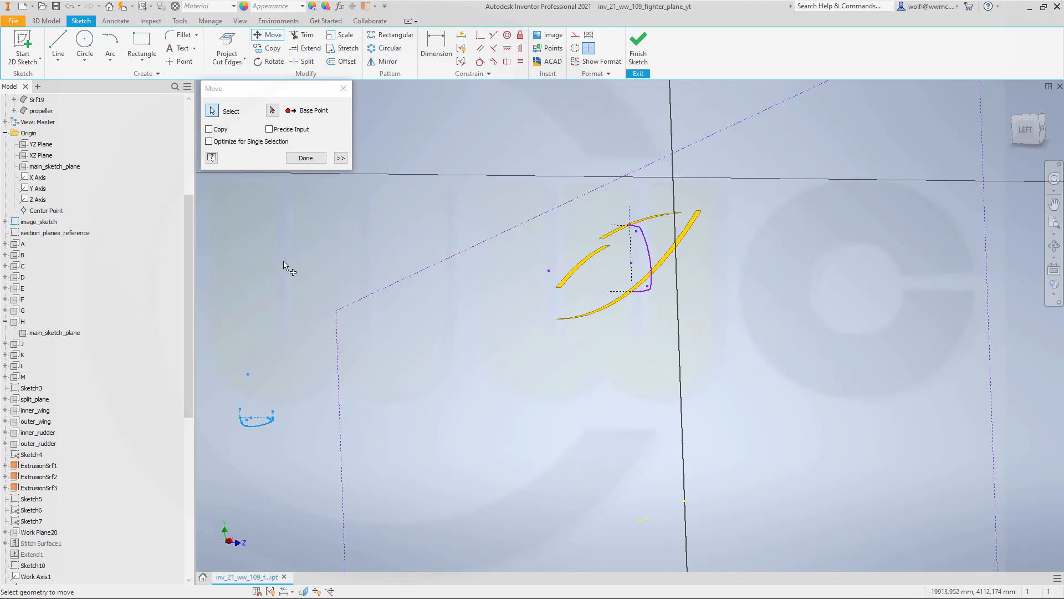
left_click(209, 129)
left_click(273, 110)
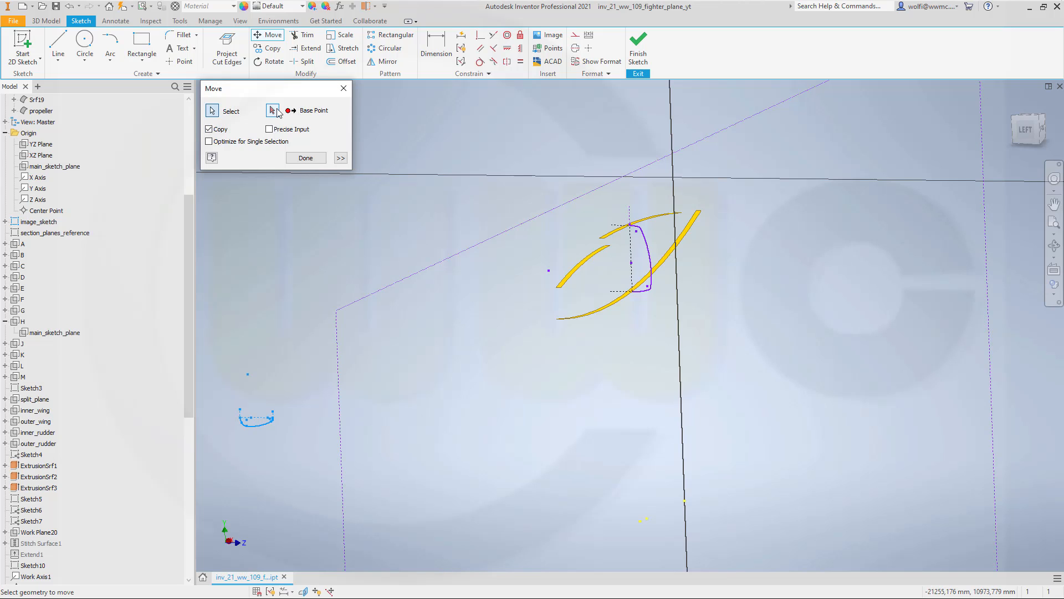
scroll(275, 435, "up", 6)
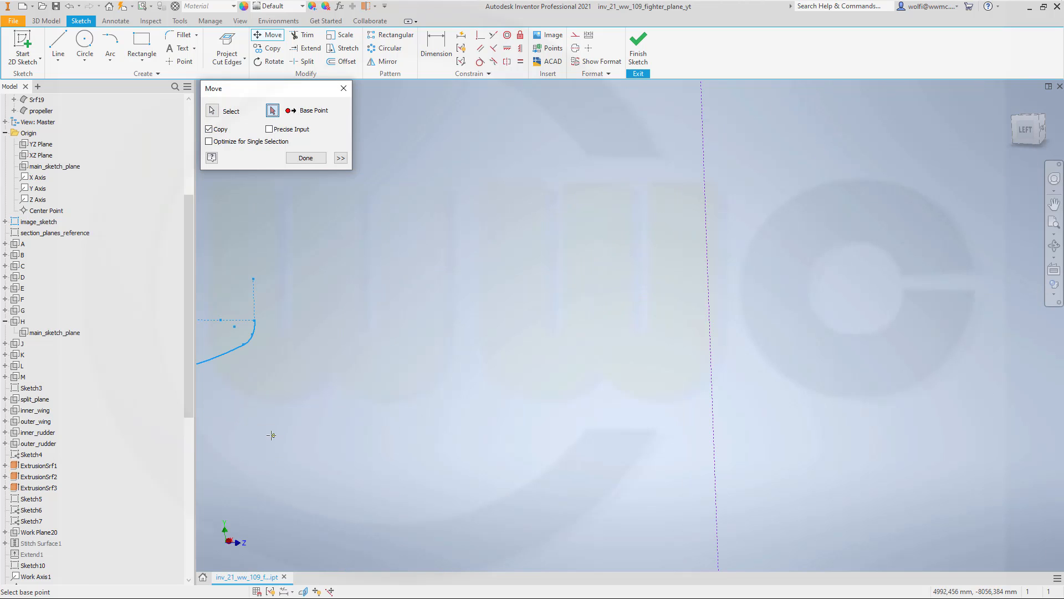
left_click(254, 320)
scroll(418, 323, "down", 7)
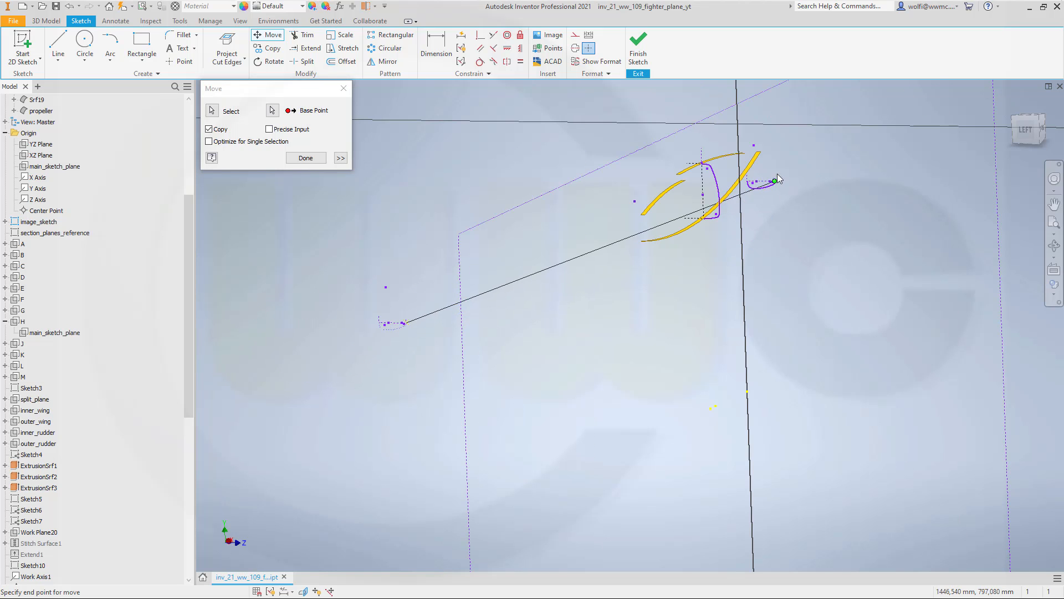
scroll(777, 175, "up", 6)
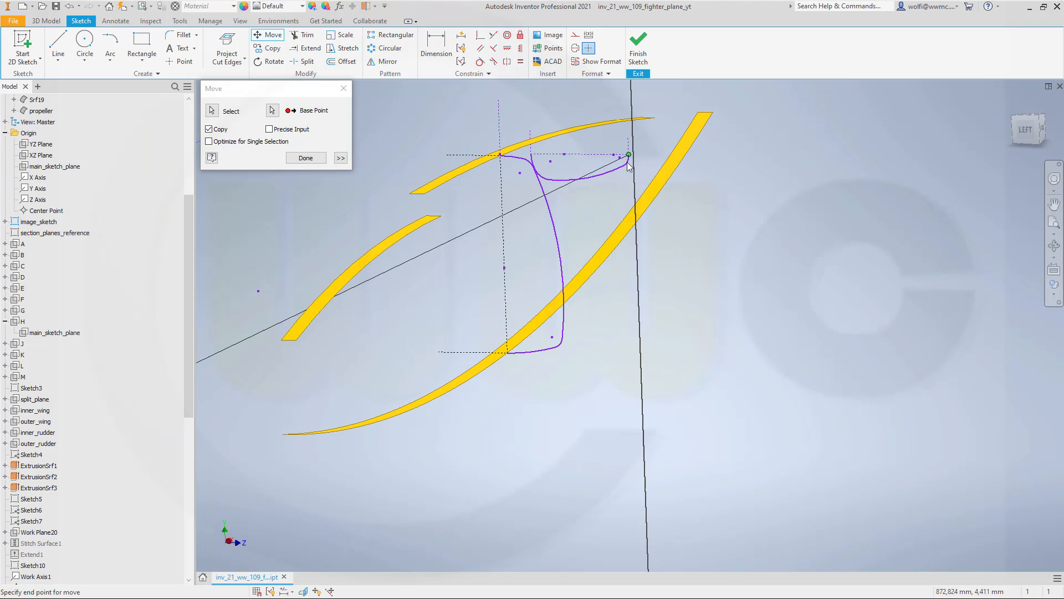
scroll(628, 189, "up", 3)
scroll(653, 200, "up", 2)
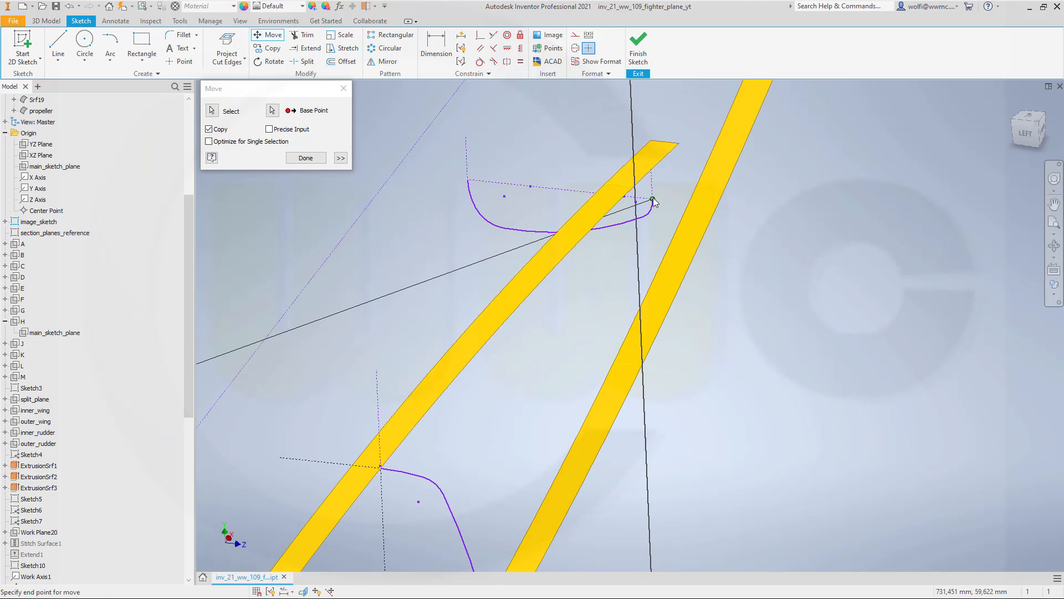
scroll(653, 200, "up", 3)
left_click(586, 159)
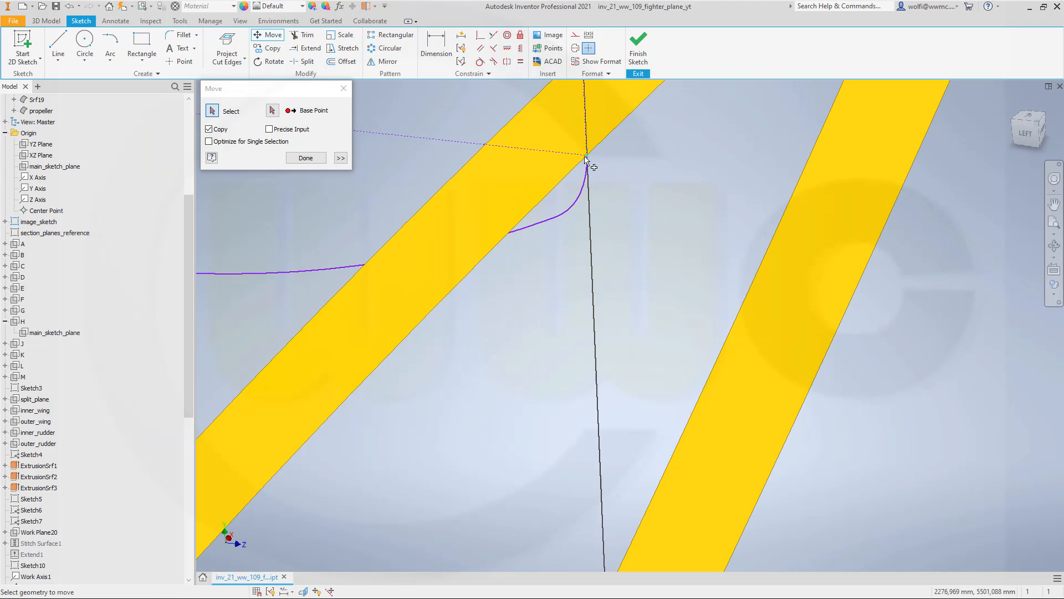
left_click(306, 158)
Step: Rotate a copy of the placed profile about its corner on the upper strip until its construction line follows the vertical axis
scroll(368, 192, "down", 3)
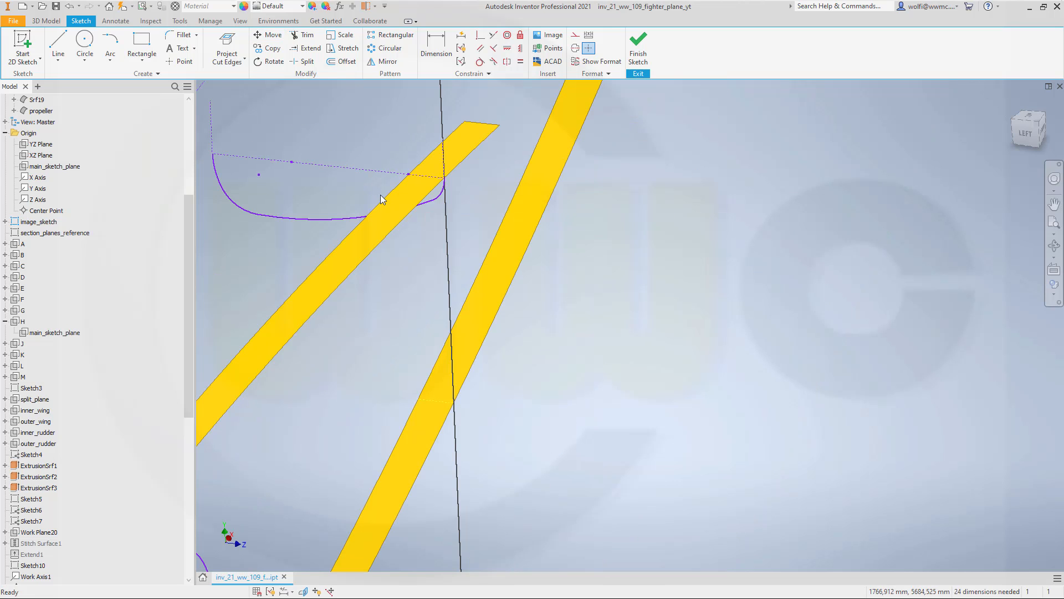
left_click(270, 61)
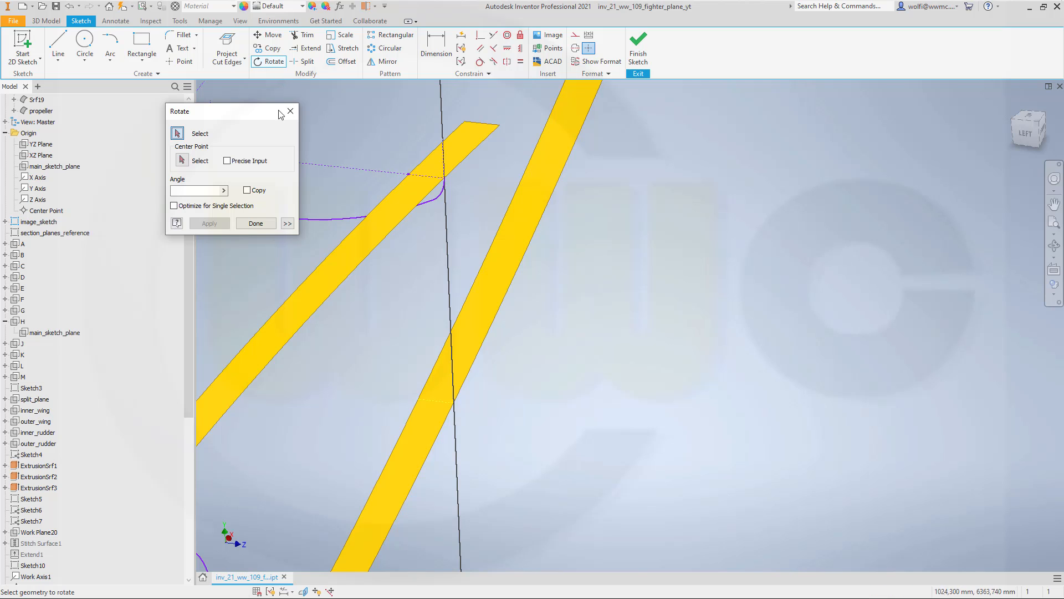
left_click(247, 190)
scroll(272, 247, "down", 2)
scroll(337, 246, "up", 3)
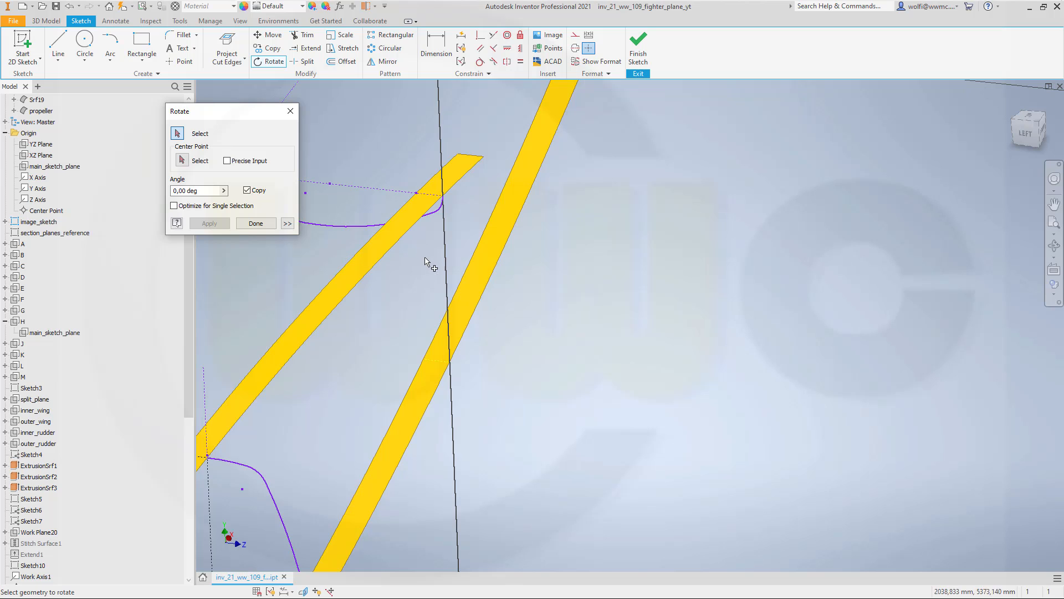
middle_click_drag(421, 267, 633, 328)
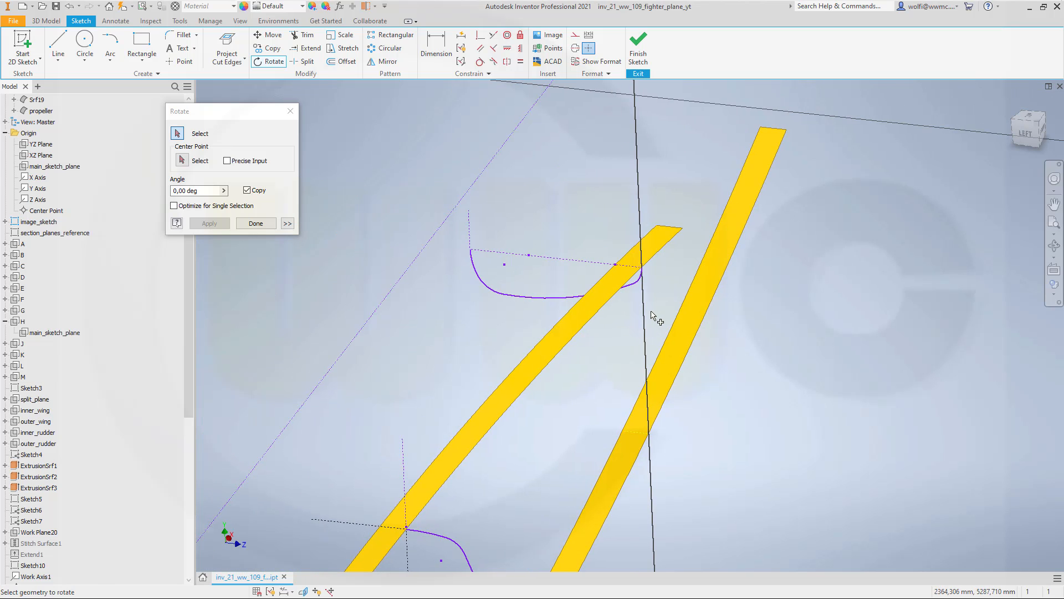
mouse_move(650, 311)
left_mouse_down()
mouse_move(411, 190)
mouse_move(420, 182)
left_mouse_up()
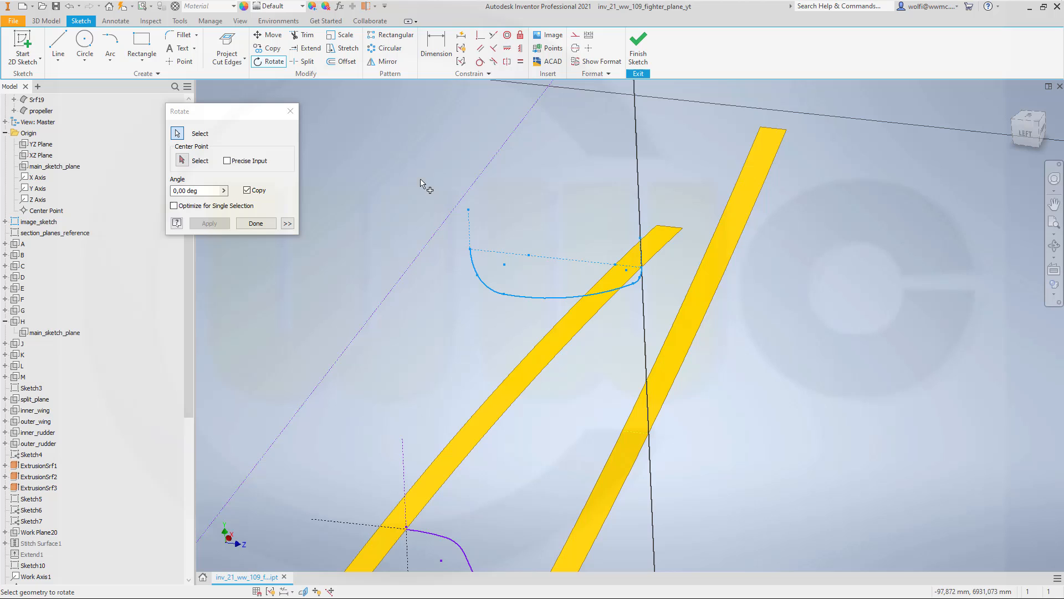
left_click(182, 160)
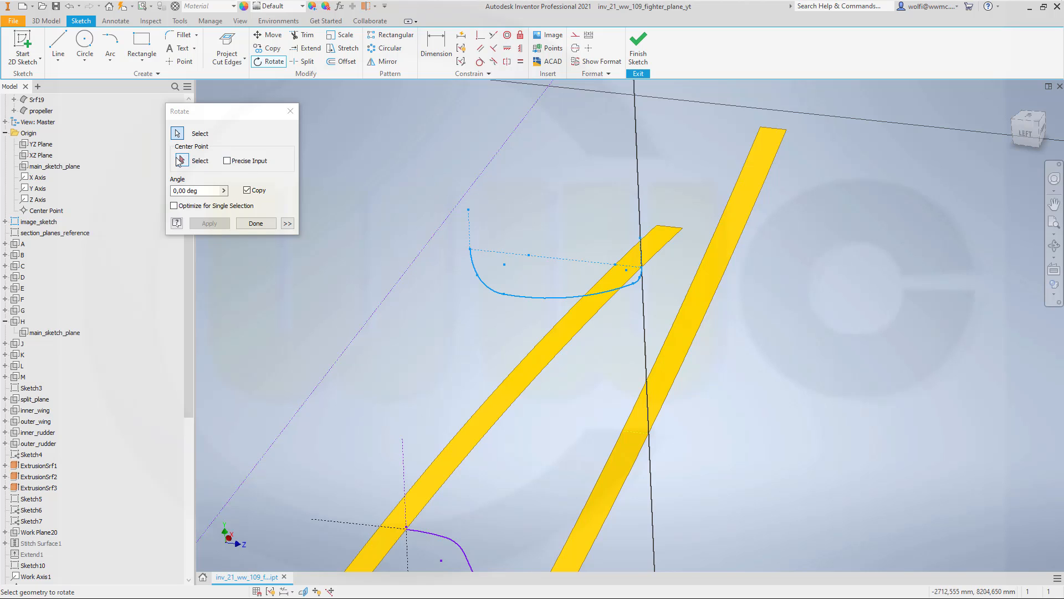
left_click(641, 266)
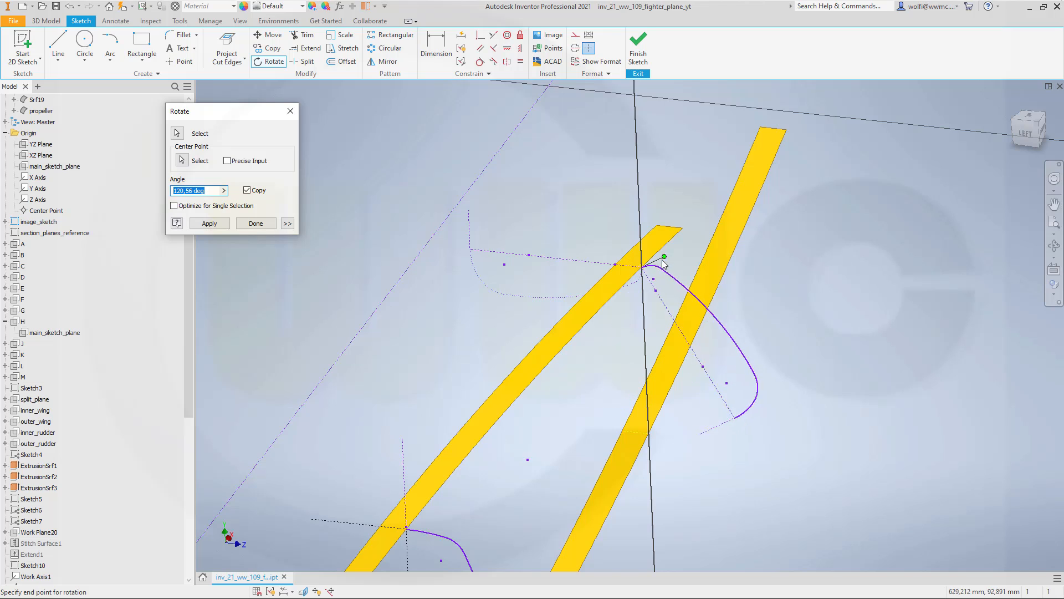
left_click(658, 272)
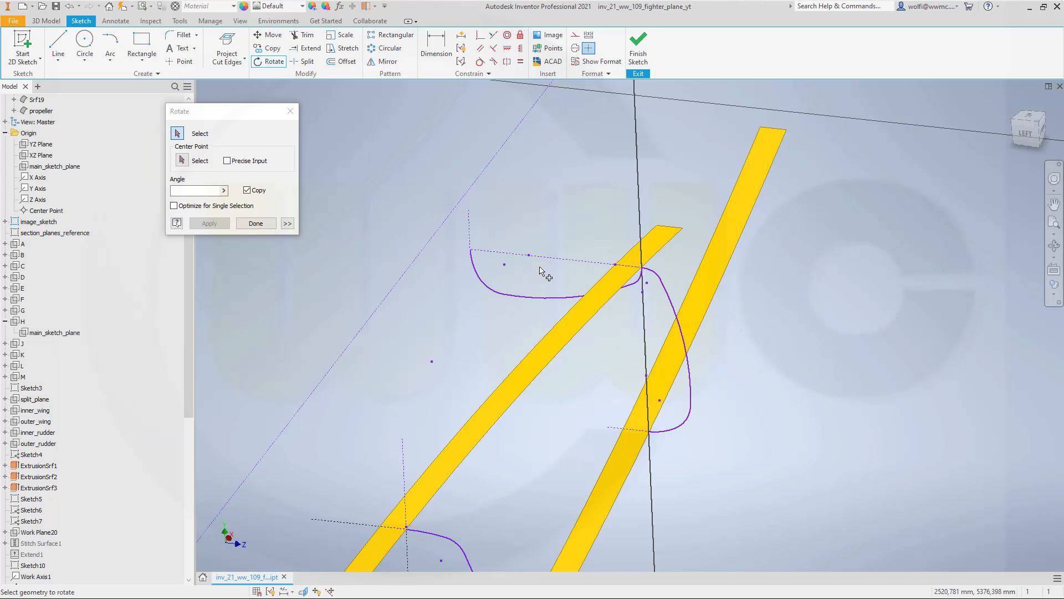
left_click(268, 224)
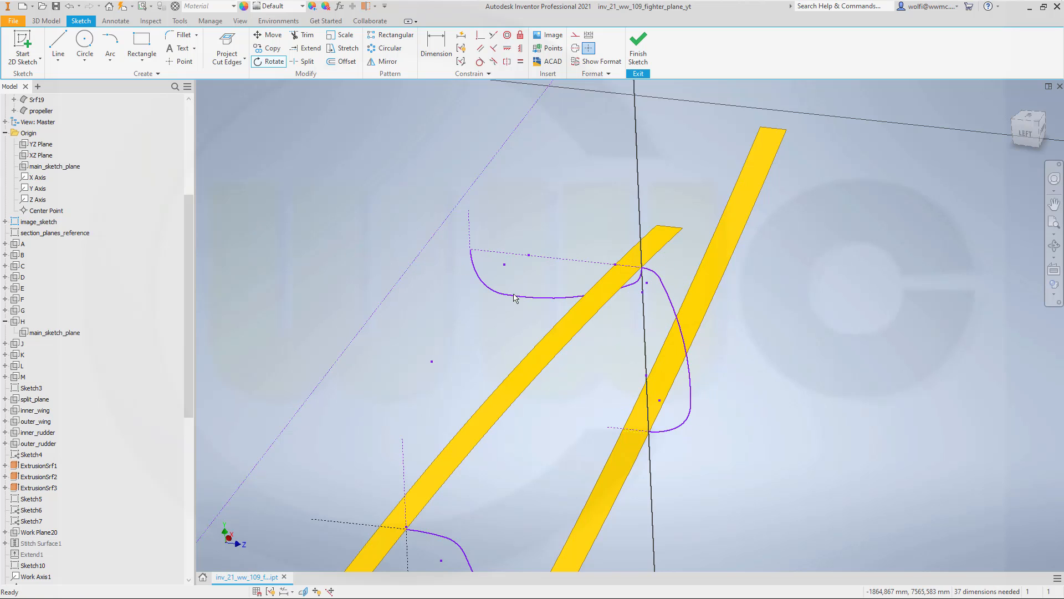
Step: Delete the unrotated profile copy at the upper strip, including its leftover small arc and construction line
left_click_drag(546, 305, 449, 204)
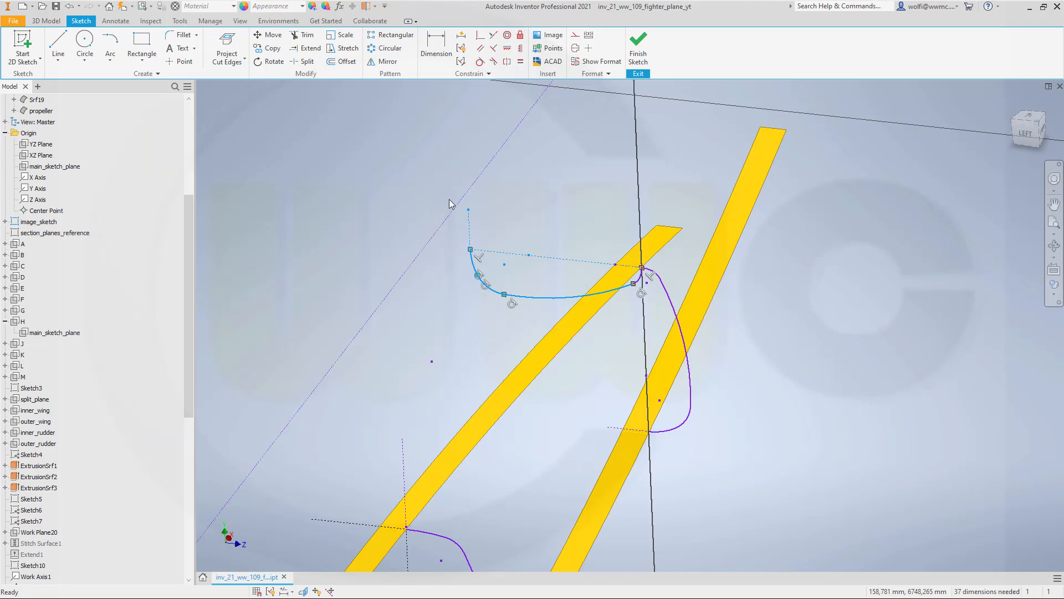
key("Delete")
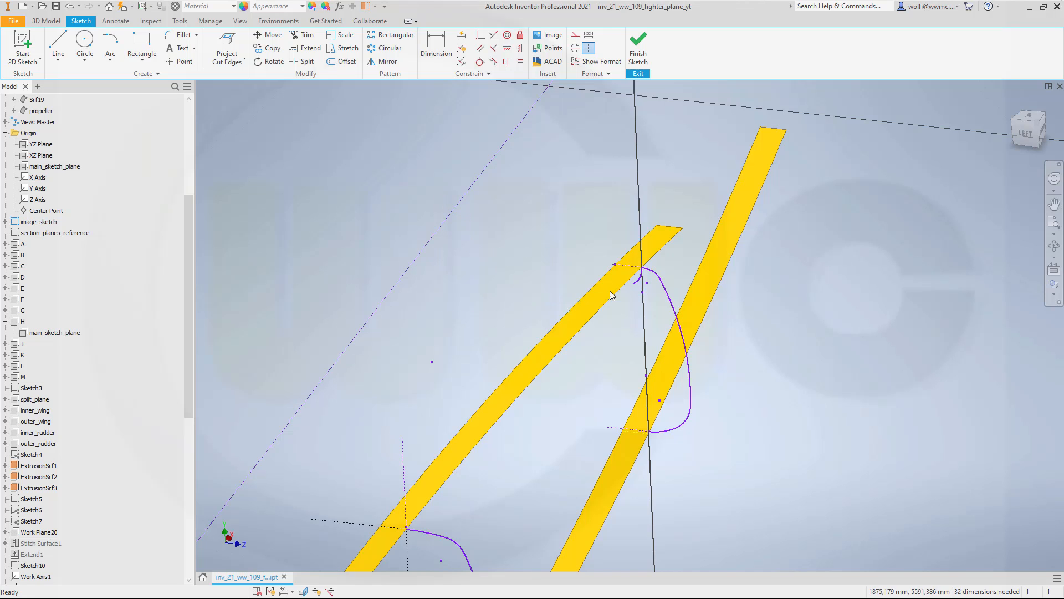
scroll(609, 294, "up", 3)
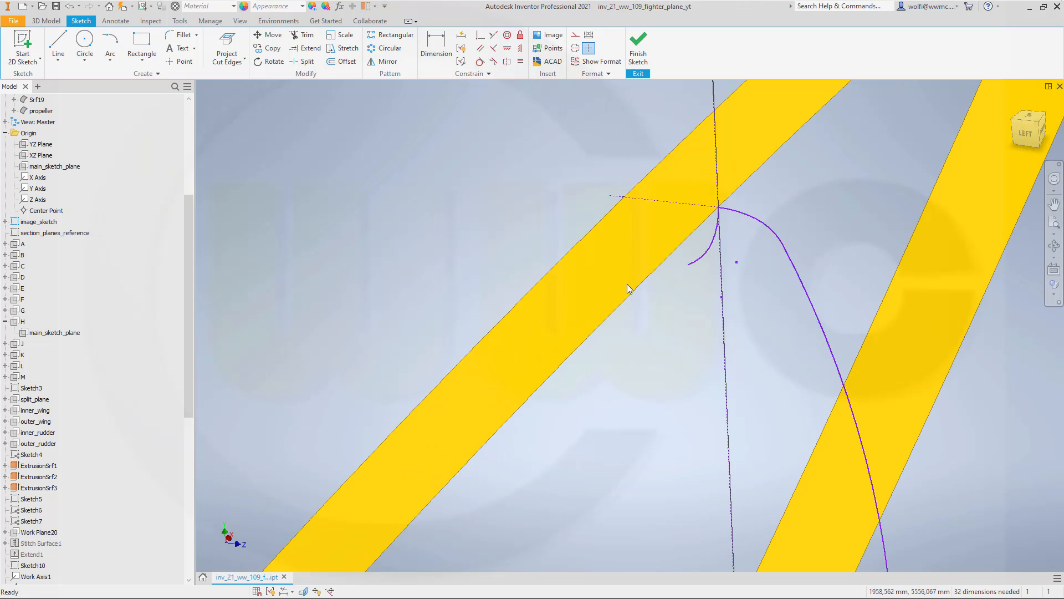
left_click(709, 256)
key("Delete")
left_click(714, 235)
key("Delete")
Step: Try to make the rotated profile's lower end coincident with the lower surface strip
scroll(667, 269, "up", 5)
scroll(719, 305, "down", 4)
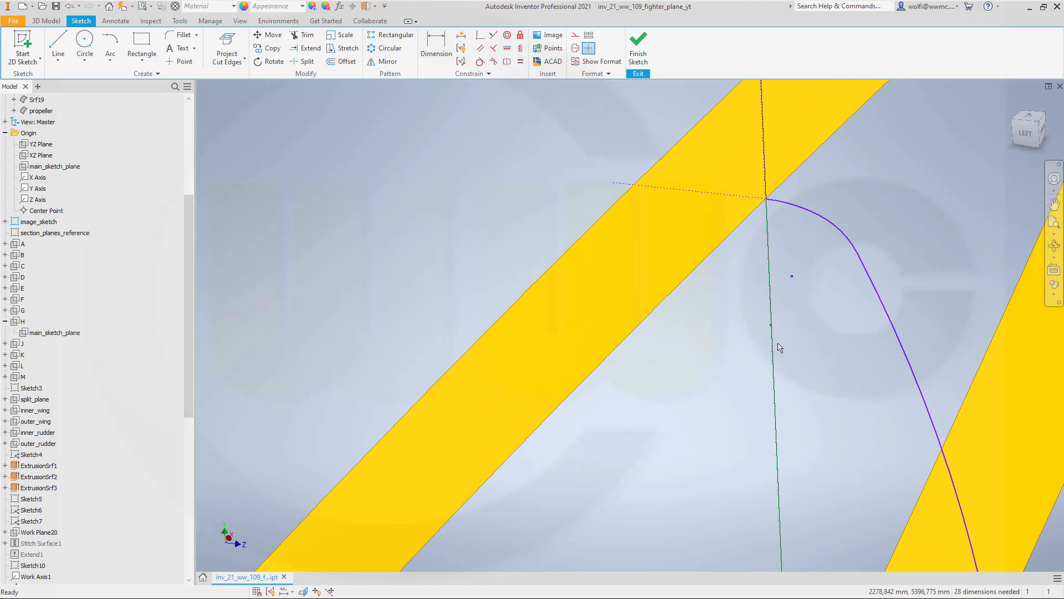
scroll(778, 347, "down", 3)
scroll(784, 488, "up", 2)
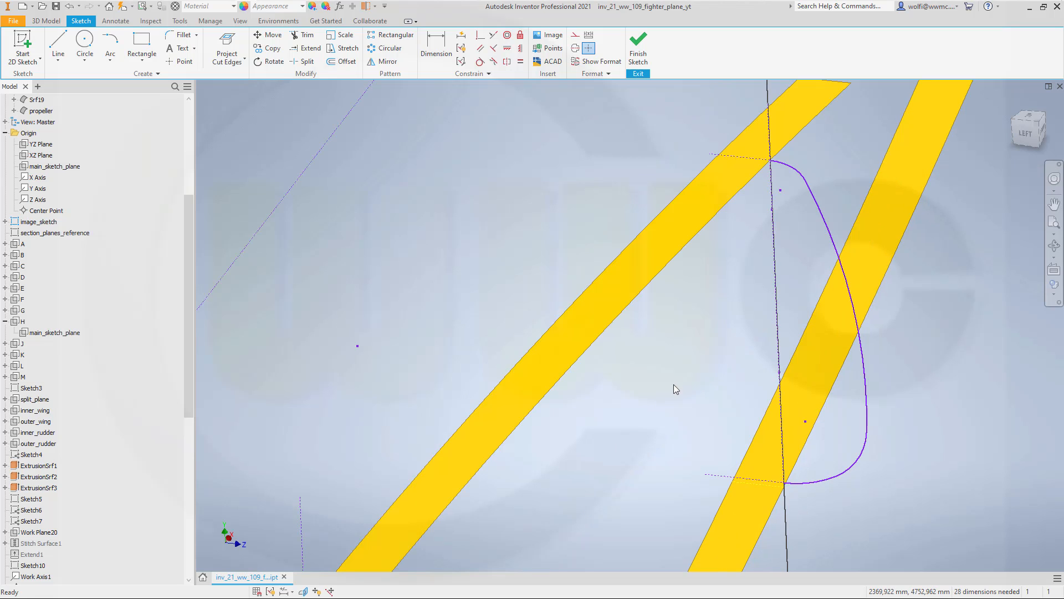
left_click(481, 37)
scroll(778, 493, "up", 3)
left_click(801, 472)
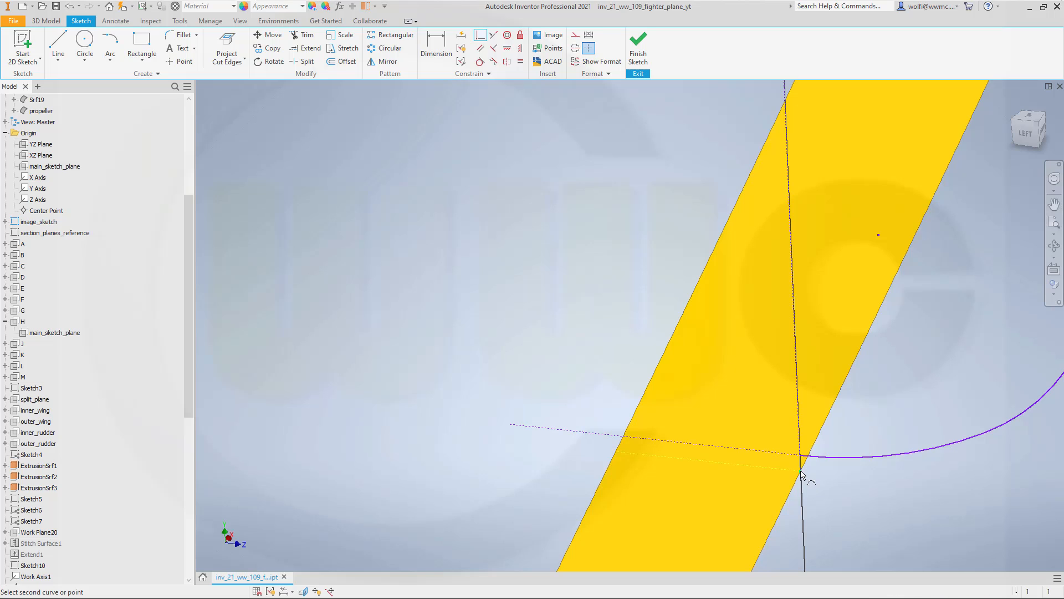
left_click(794, 444)
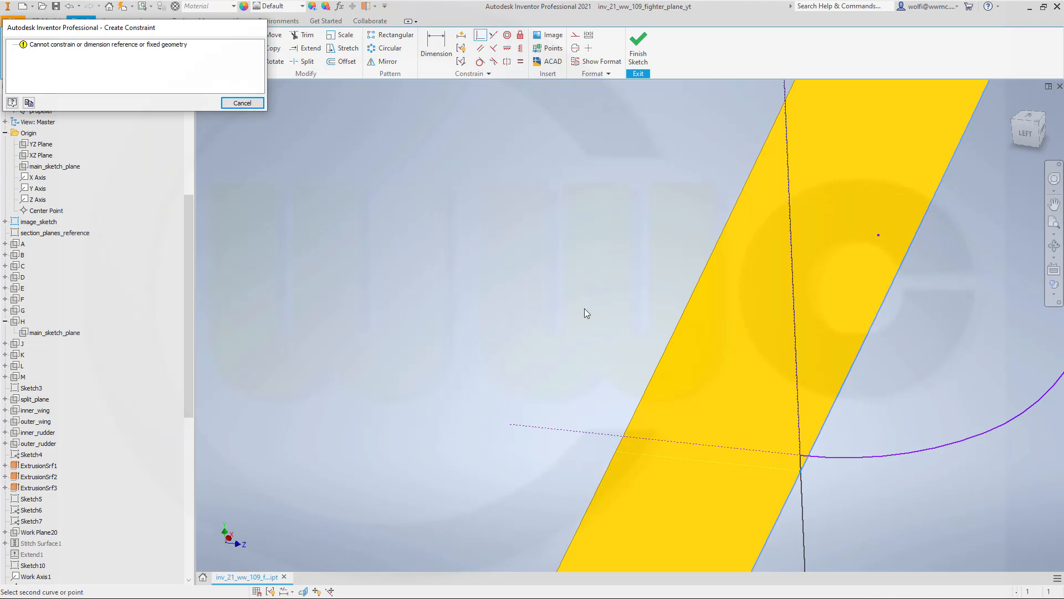
left_click(242, 103)
Step: Make the rotated profile's lower end point coincident with the end point of the projected cut edge on the lower strip
left_click(480, 36)
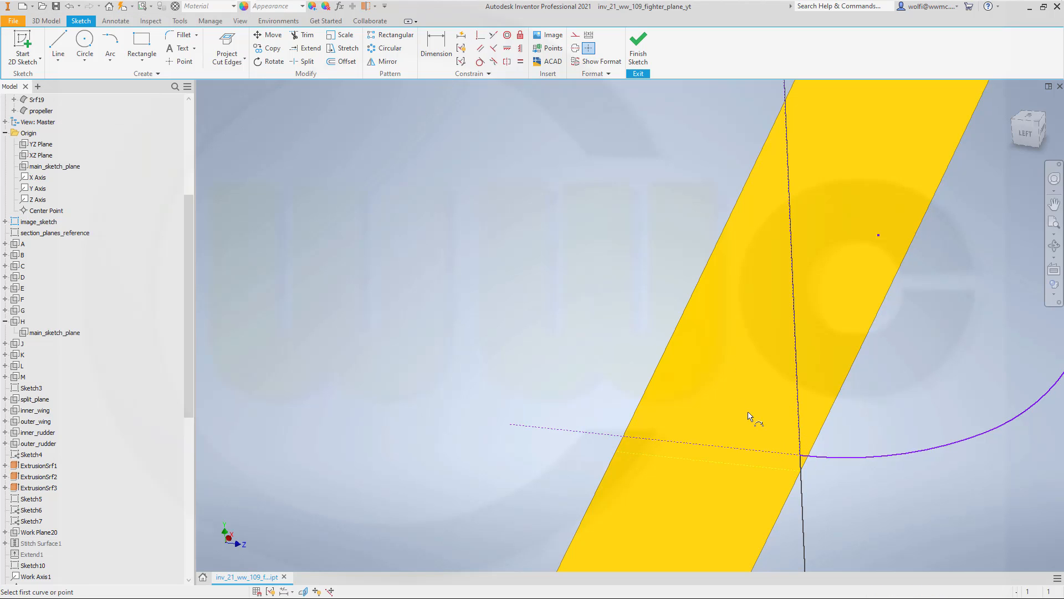
left_click(801, 472)
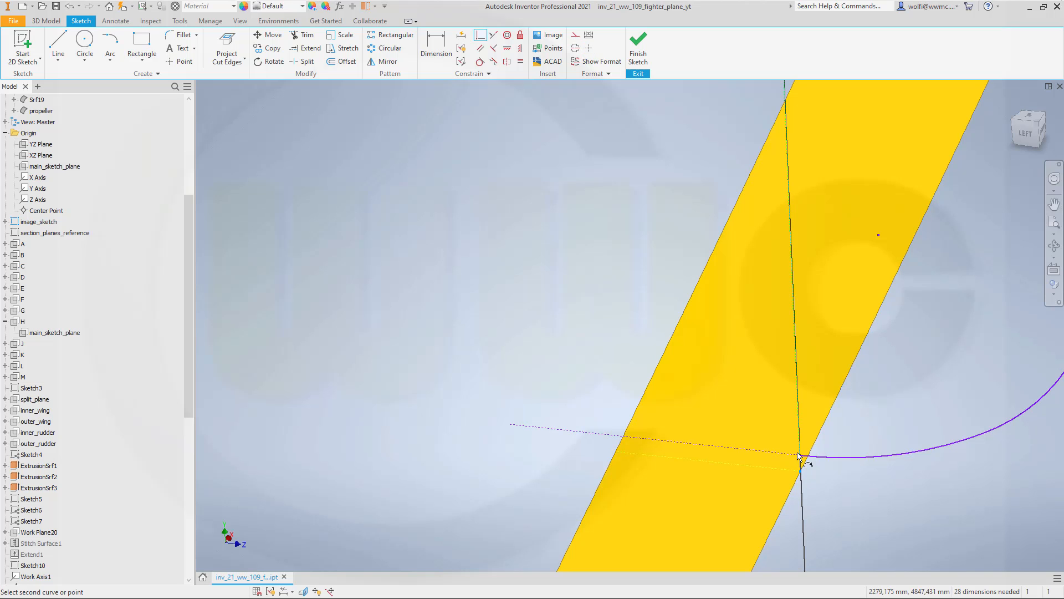
left_click(800, 456)
scroll(856, 366, "up", 5)
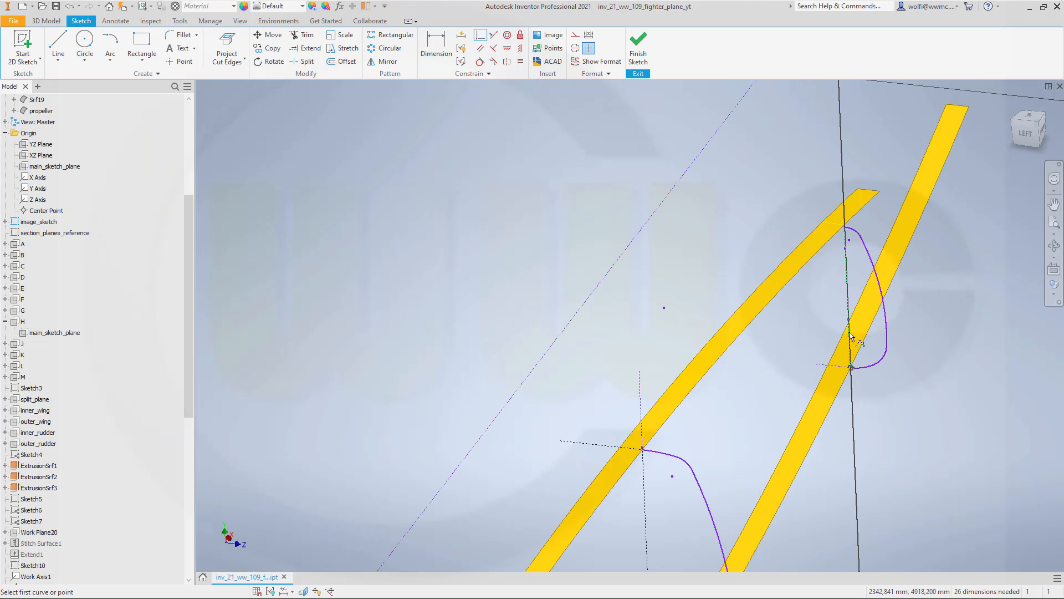
Step: Make the profile's upper end point coincident with the end point of the projected cut edge on the upper strip
scroll(839, 310, "down", 3)
scroll(869, 344, "down", 3)
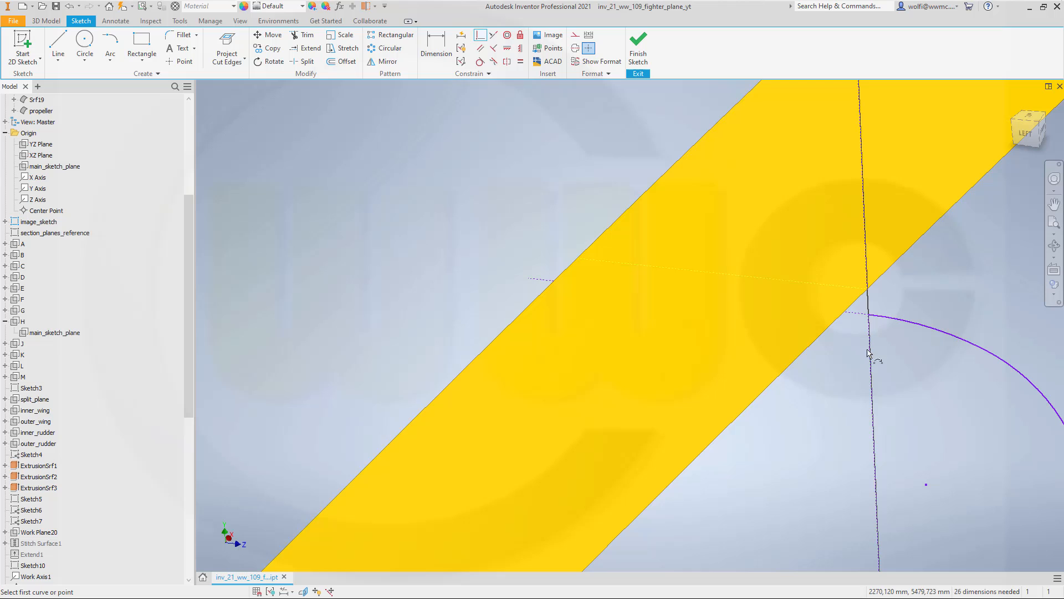
left_click(869, 315)
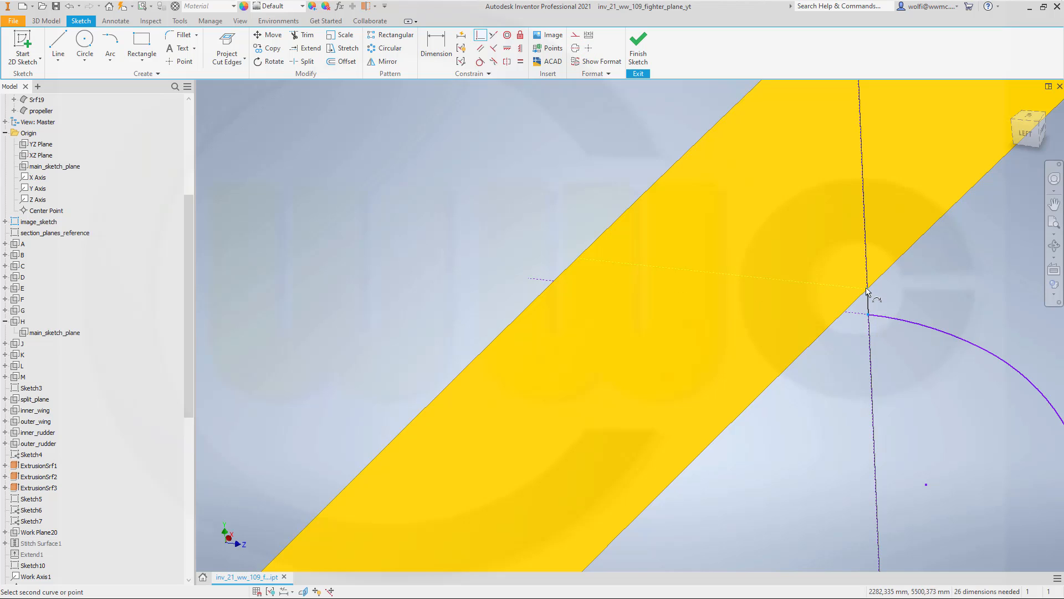
left_click(869, 292)
scroll(892, 346, "up", 3)
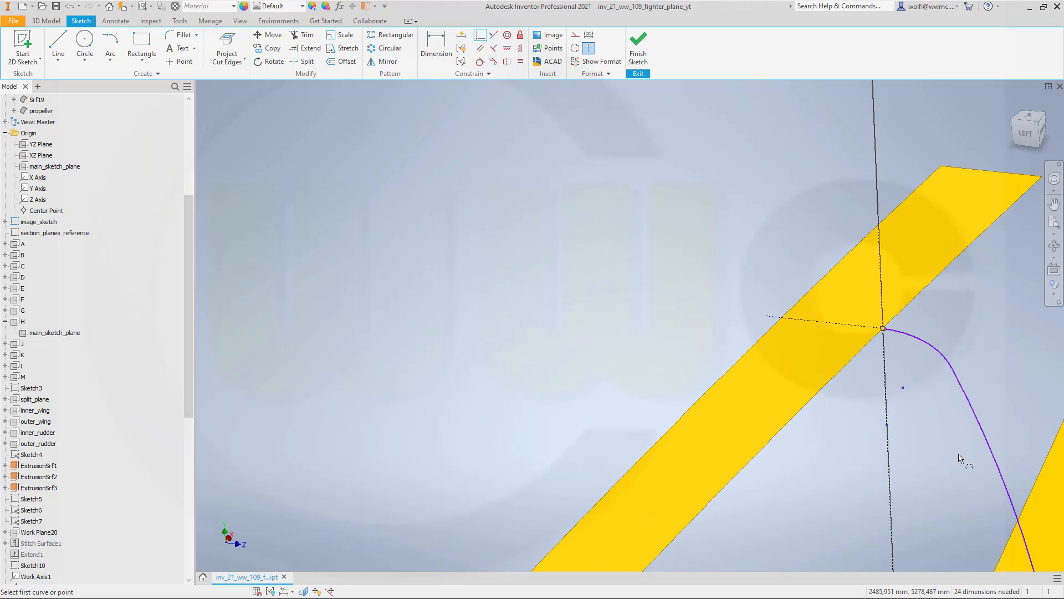
Step: Finish the section sketch on plane L and view both fitted cross-sections in 3D
middle_click_drag(988, 495, 960, 459, "shift")
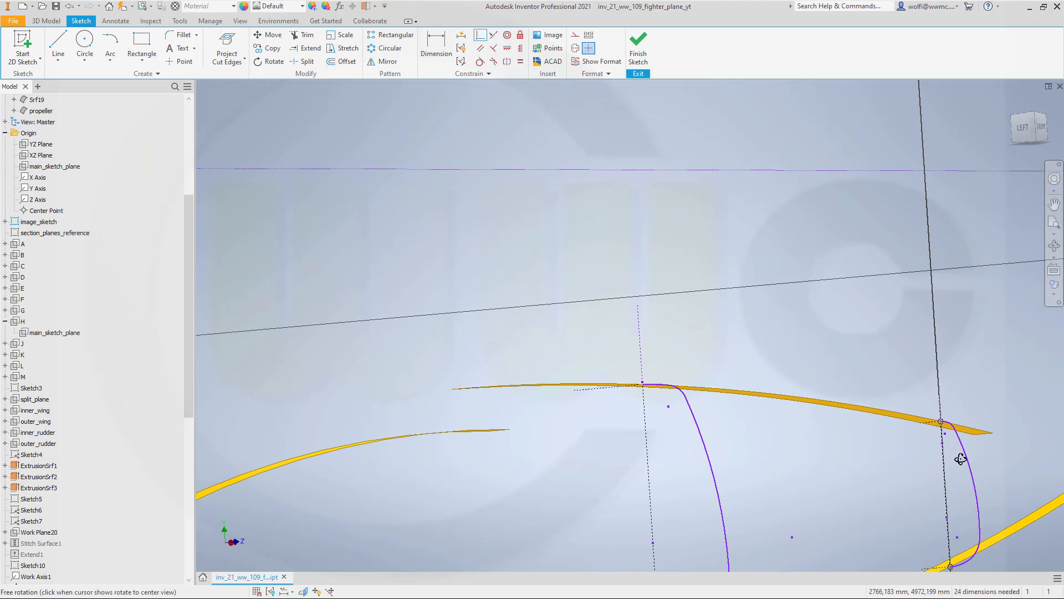
left_click(640, 58)
scroll(756, 301, "up", 3)
mouse_move(792, 341)
middle_mouse_down("shift")
mouse_move(789, 371)
mouse_move(766, 374)
middle_mouse_up("shift")
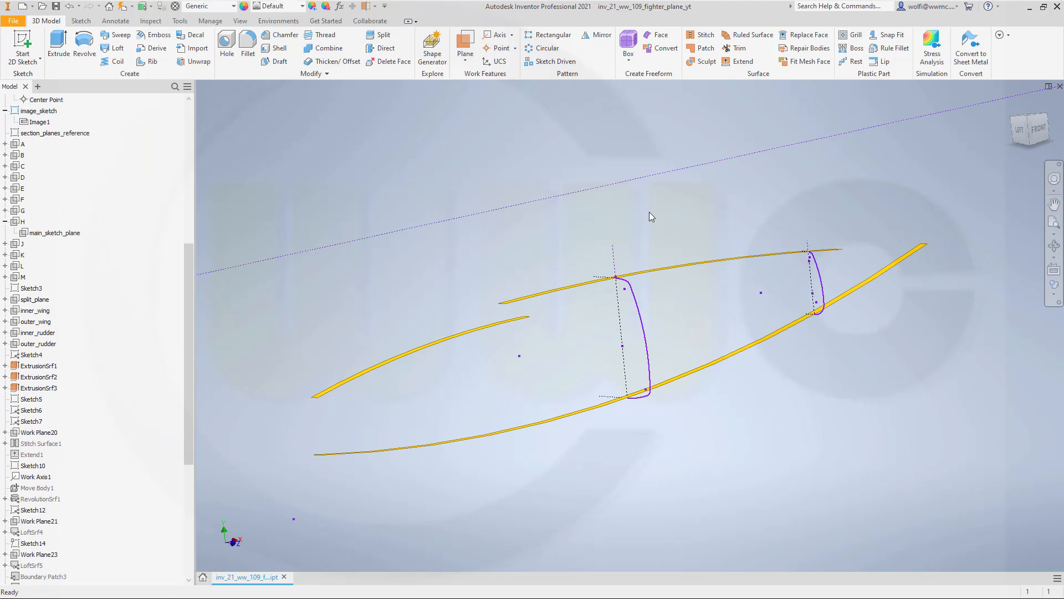
Step: Delete Sketch21 from the model
scroll(628, 218, "up", 2)
scroll(627, 218, "down", 4)
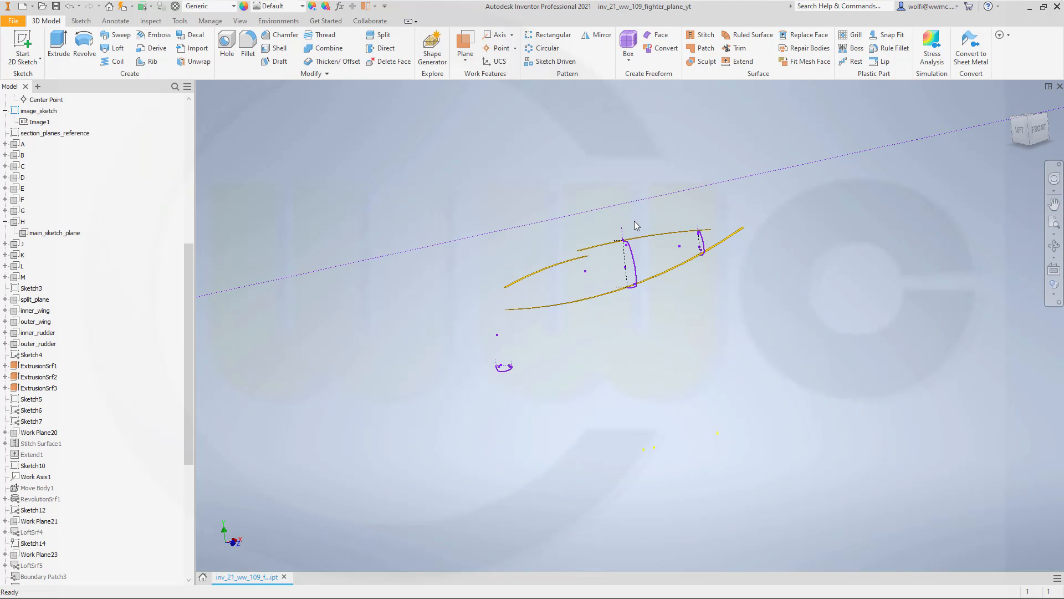
scroll(635, 221, "up", 2)
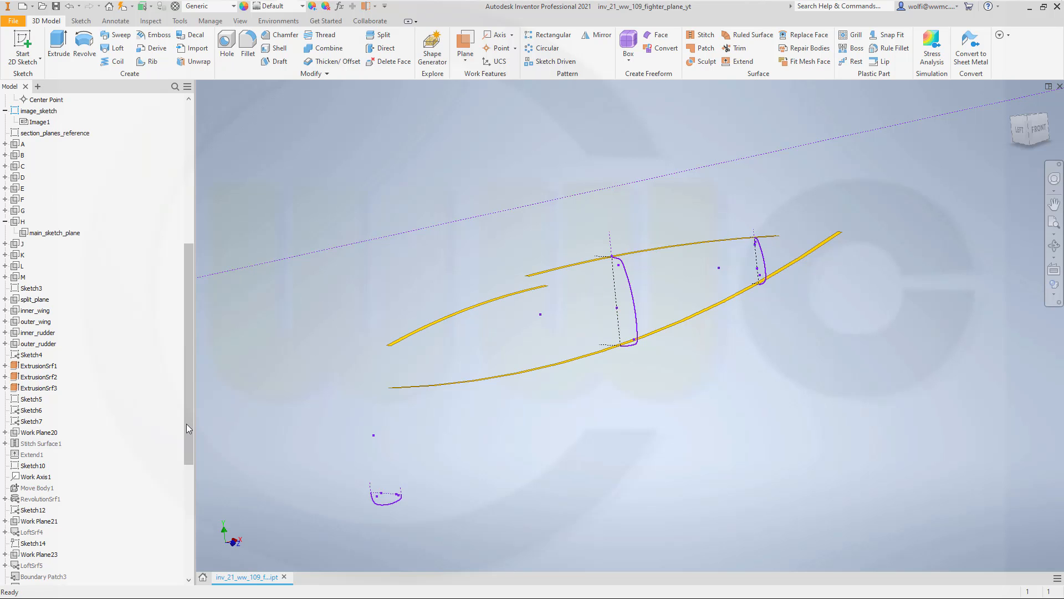
left_click_drag(187, 423, 183, 549)
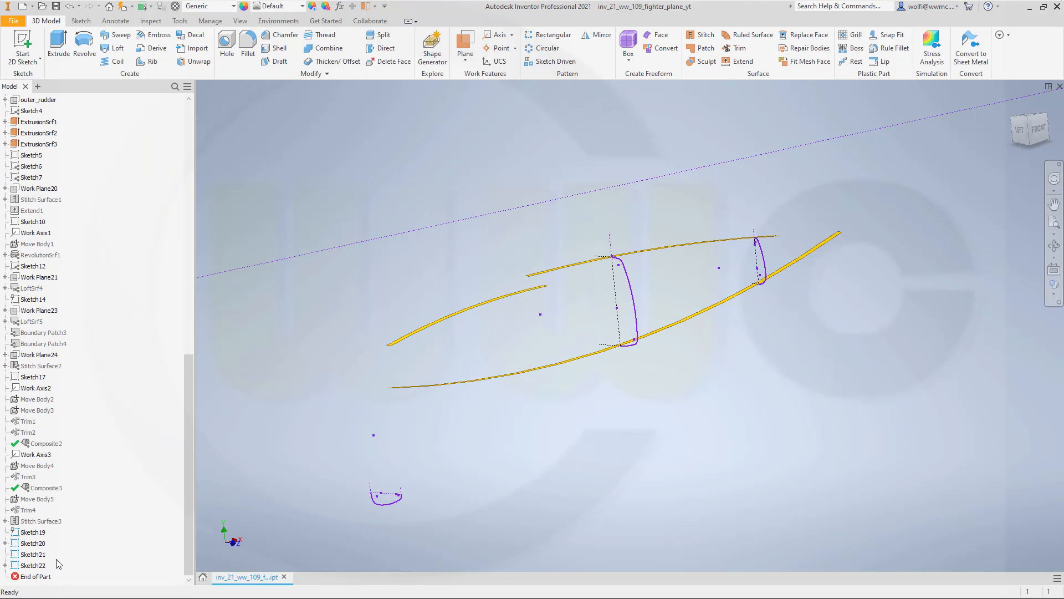
left_click(40, 554)
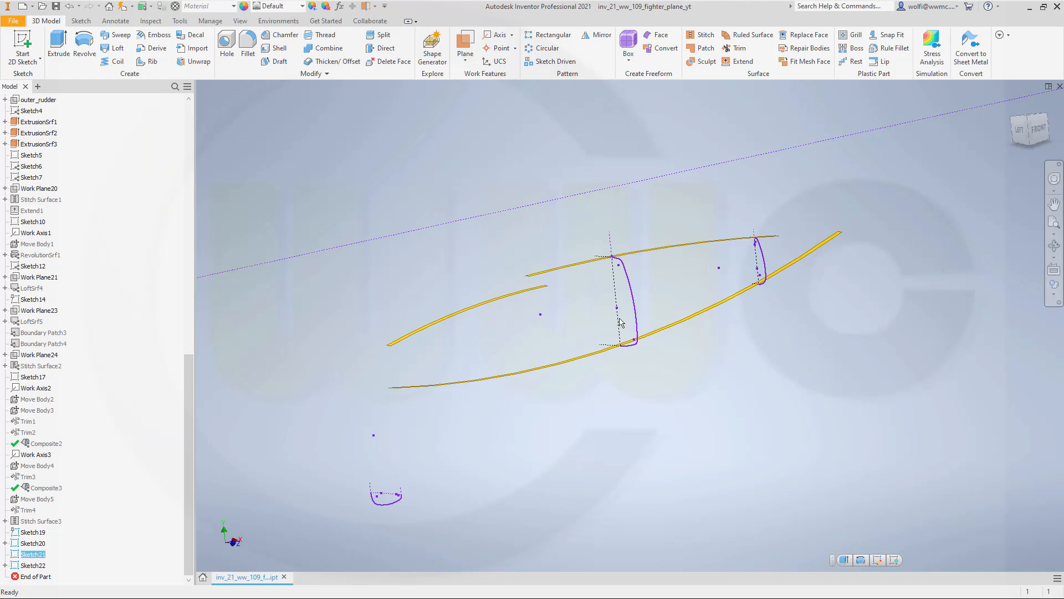
left_click(635, 310)
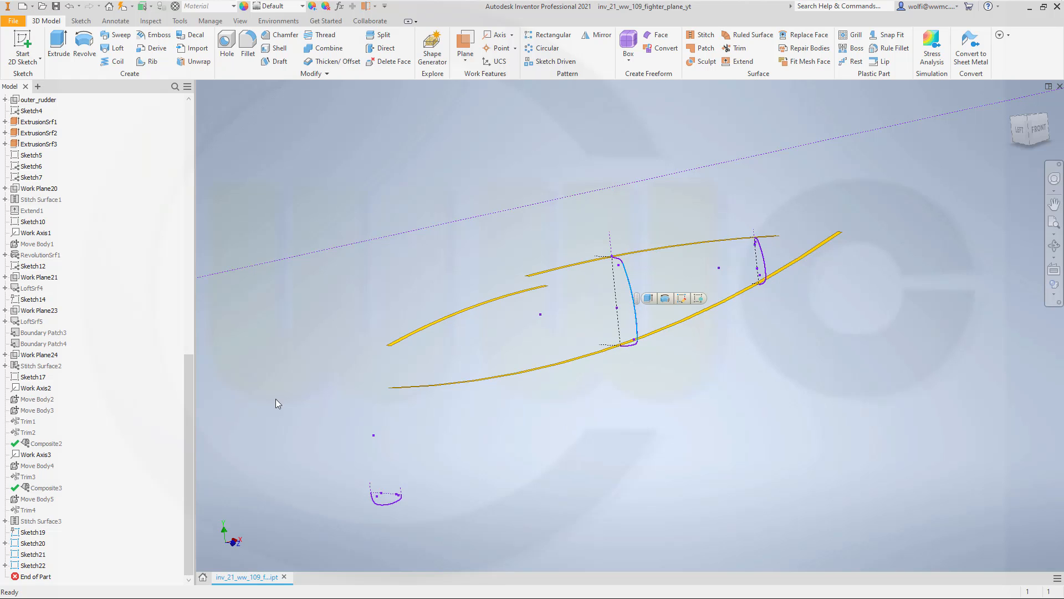
left_click(39, 554)
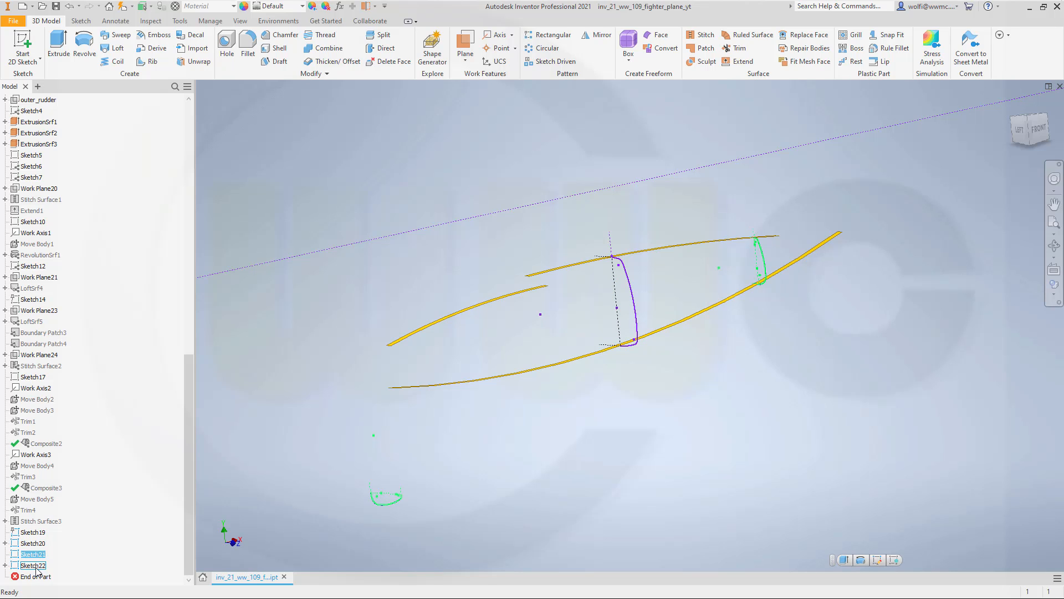
left_click(35, 566)
left_click(35, 554)
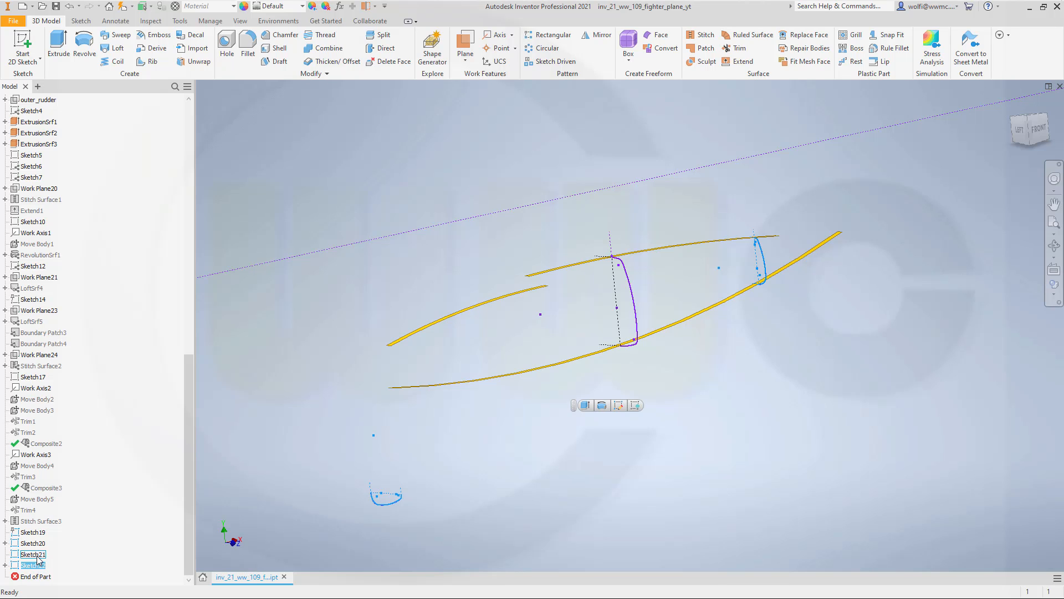
right_click(38, 557)
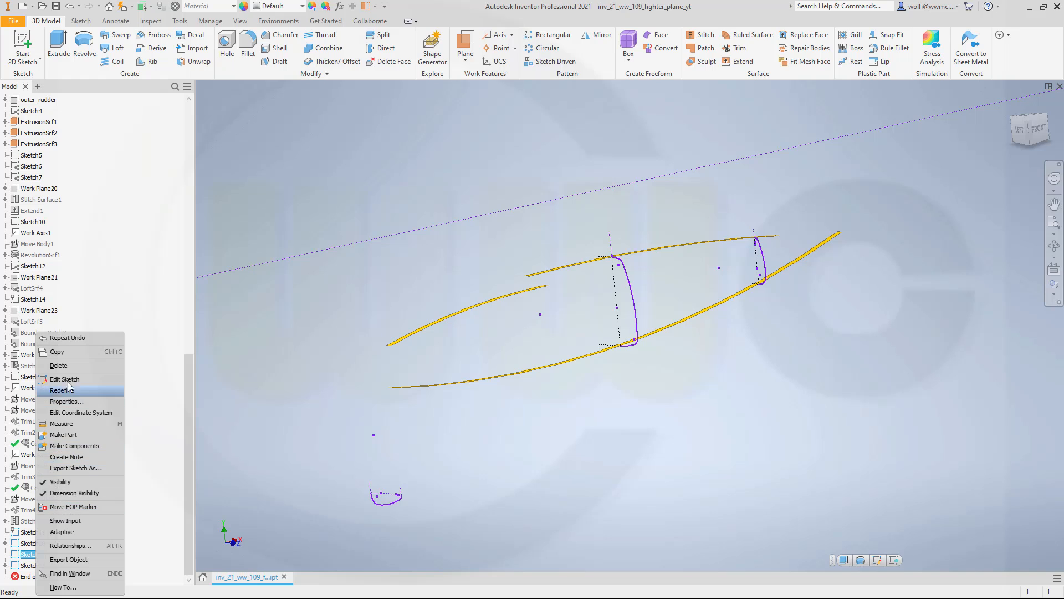
left_click(56, 365)
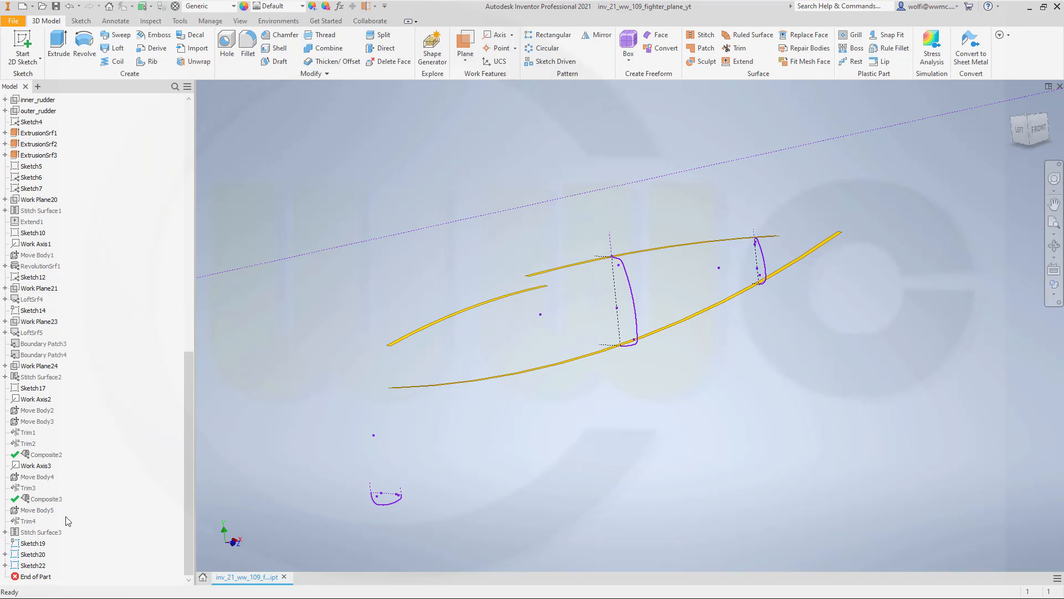
Step: Copy Sketch20, the larger fitted fuselage cross-section, and paste it onto section plane E
left_click(41, 553)
right_click(40, 553)
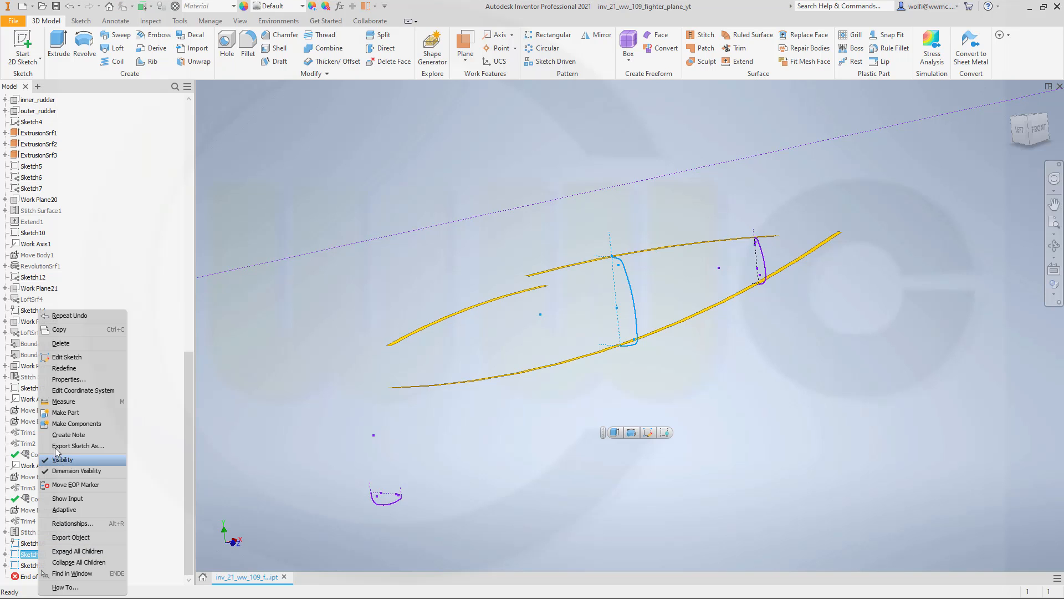
left_click(60, 330)
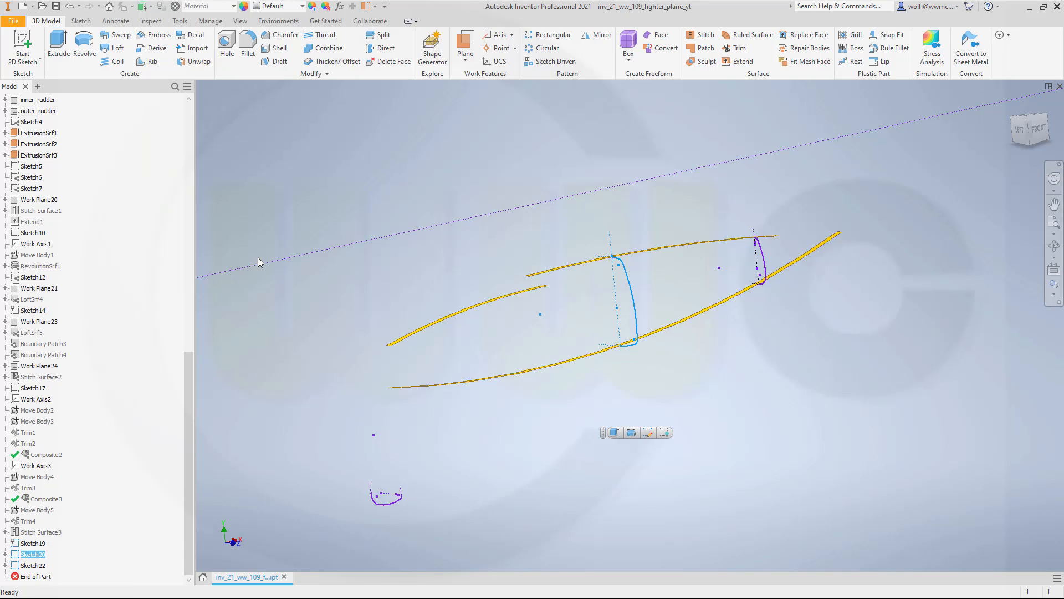
scroll(66, 187, "up", 2)
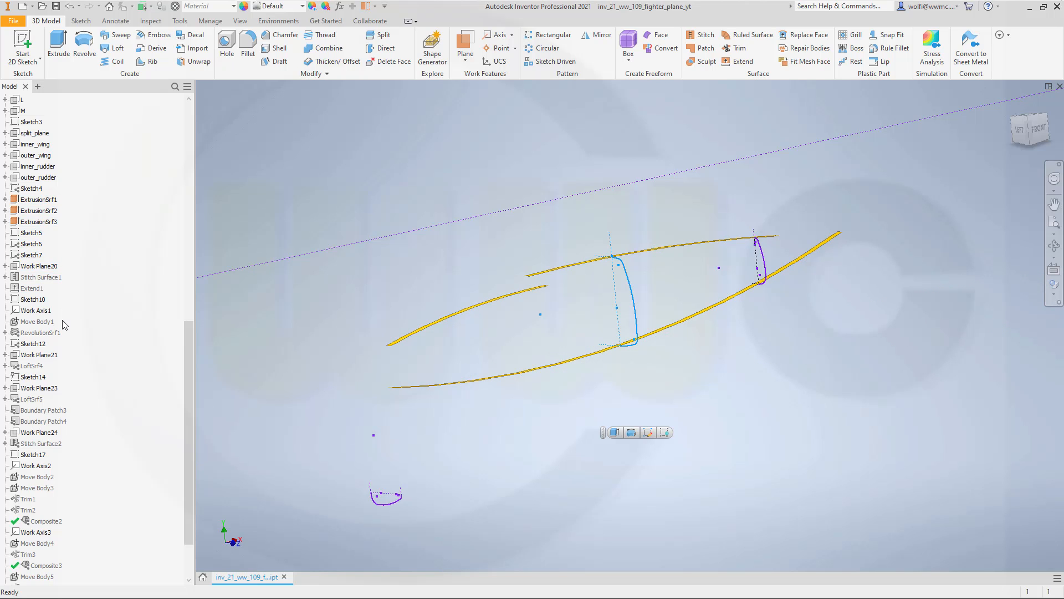
scroll(58, 331, "down", 1)
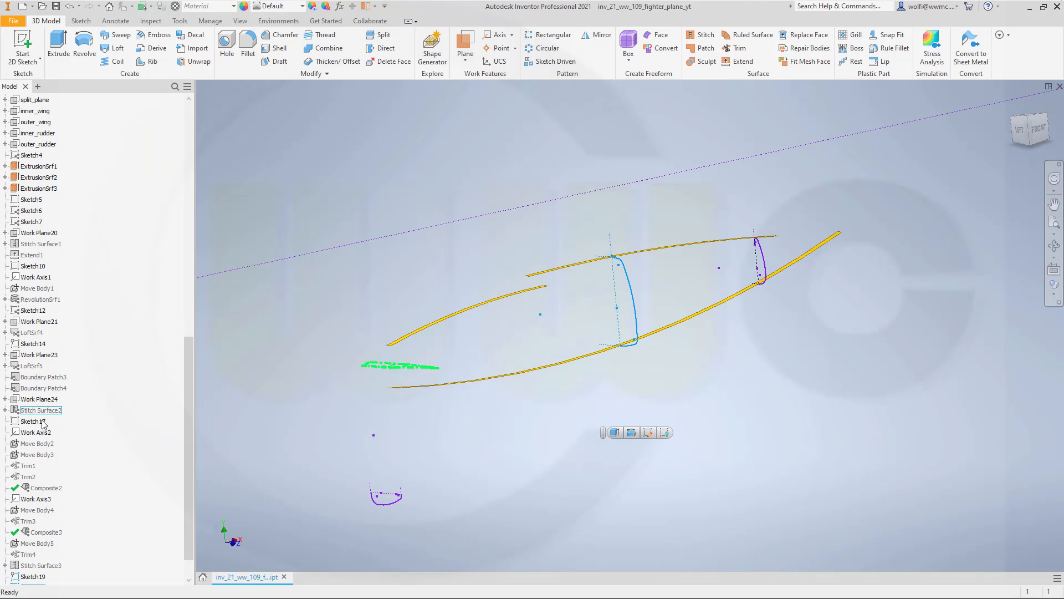
scroll(61, 261, "up", 2)
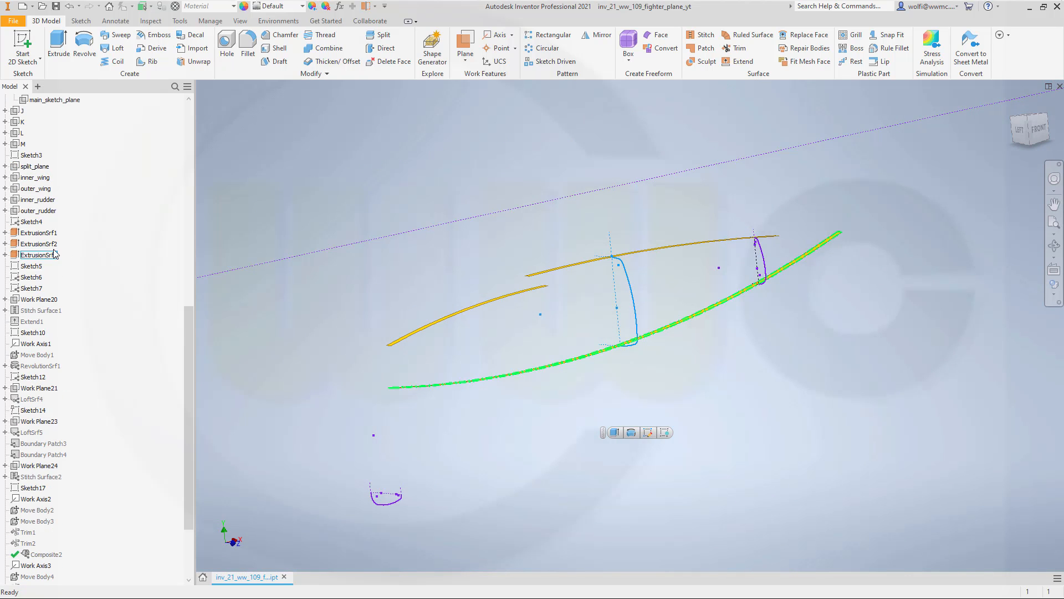
scroll(45, 206, "up", 4)
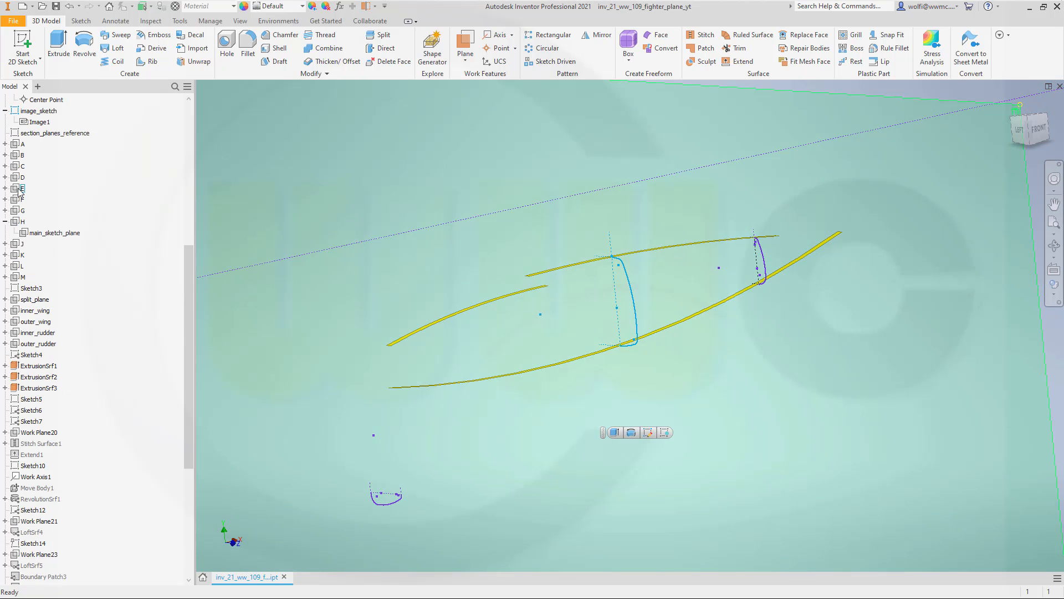
right_click(18, 192)
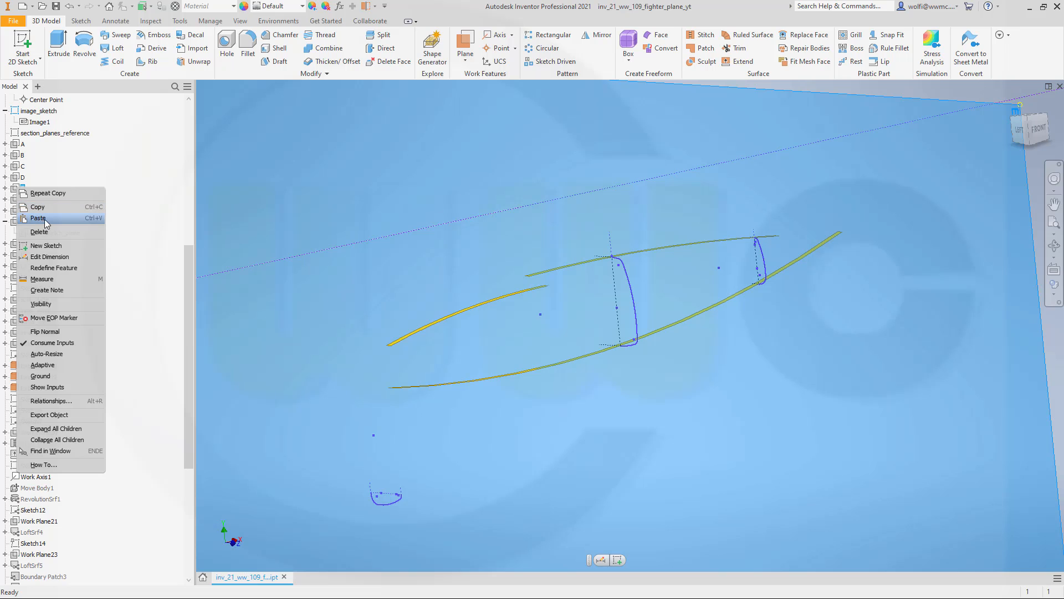
left_click(46, 219)
mouse_move(331, 285)
middle_mouse_down()
mouse_move(357, 274)
mouse_move(370, 329)
middle_mouse_up()
left_click(301, 193)
Step: Open the pasted sketch on plane E for editing and project the cut edges of the surface strips
scroll(116, 355, "down", 7)
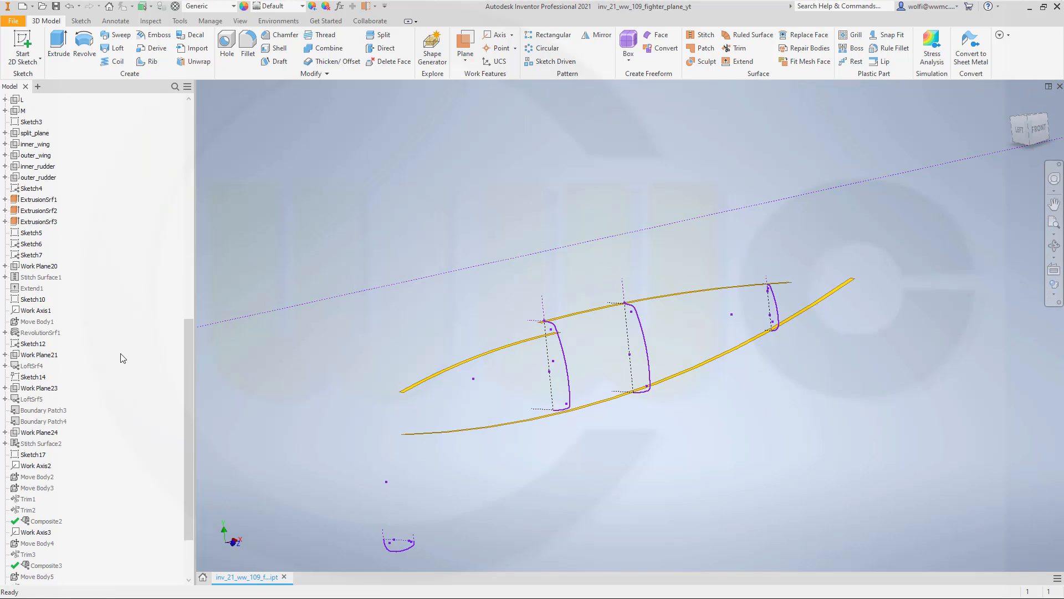
double_click(41, 565)
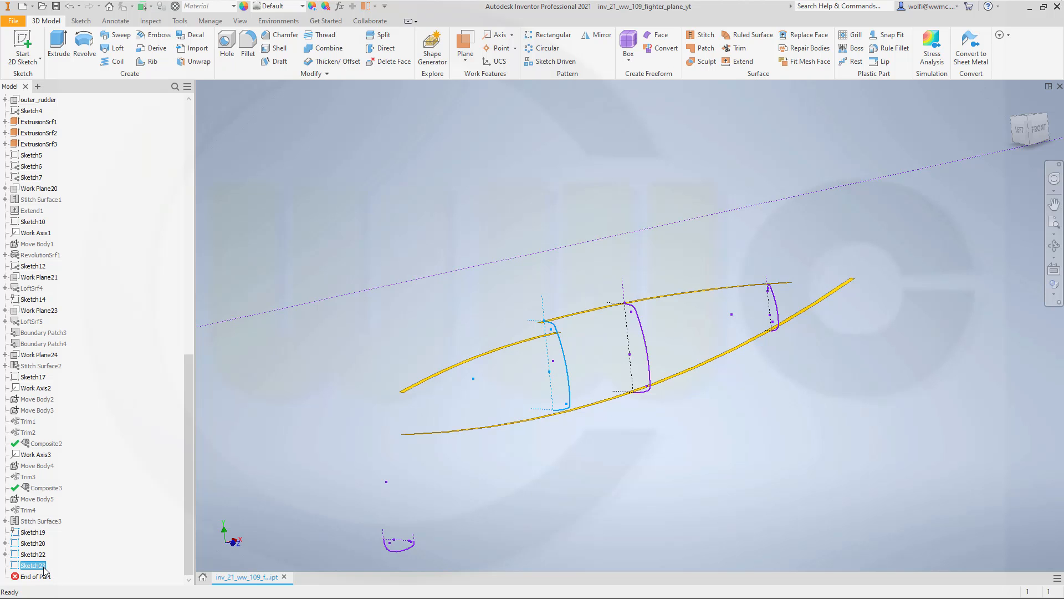
middle_click_drag(743, 256, 644, 256, "shift")
scroll(681, 250, "up", 1)
scroll(683, 230, "down", 2)
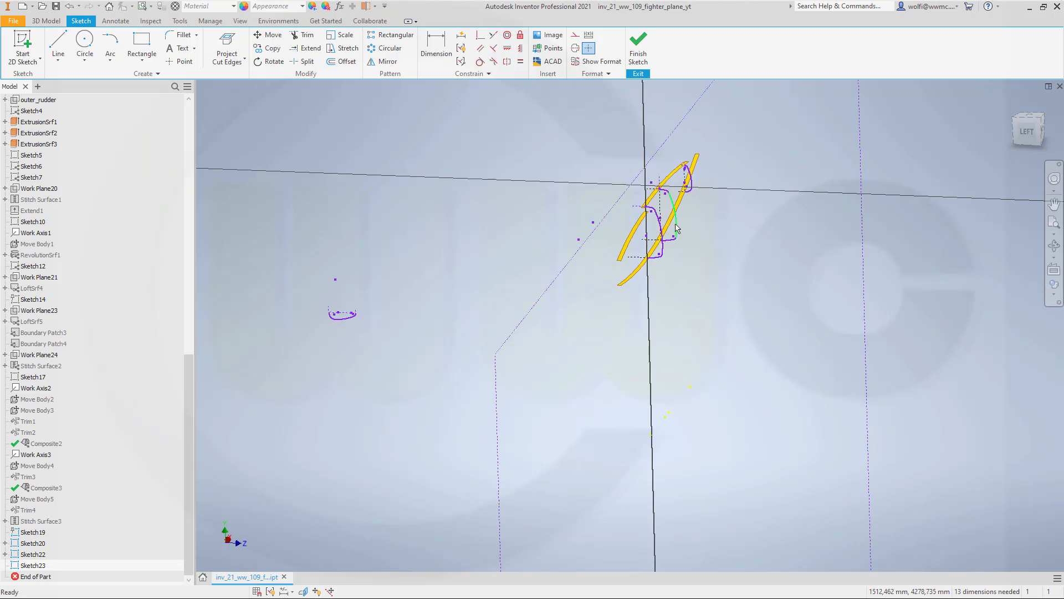
scroll(666, 239, "up", 5)
mouse_move(664, 317)
middle_mouse_down("shift")
mouse_move(641, 356)
mouse_move(639, 407)
mouse_move(605, 272)
middle_mouse_up("shift")
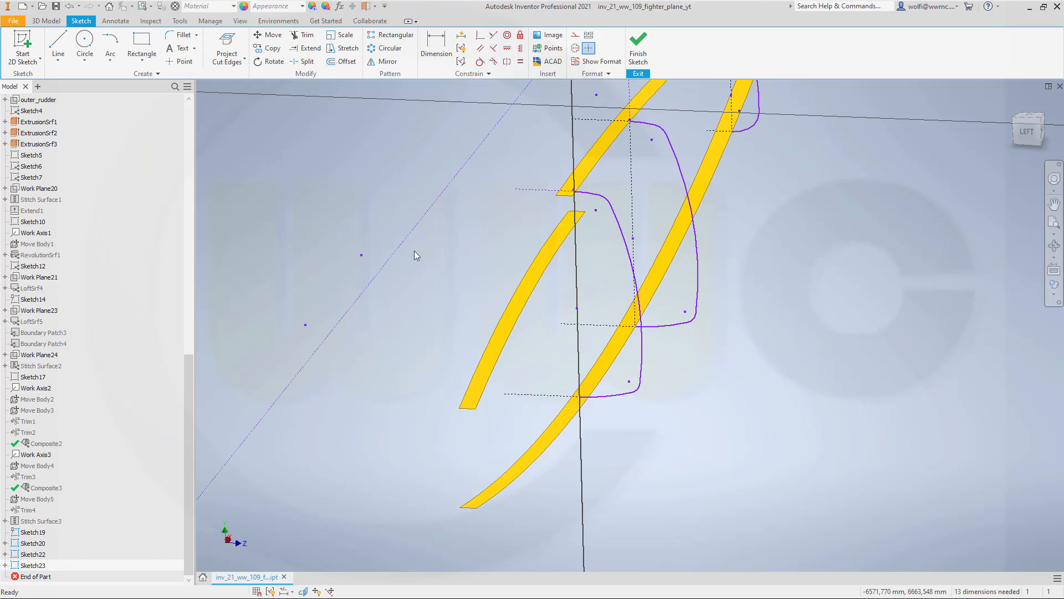
scroll(587, 262, "up", 2)
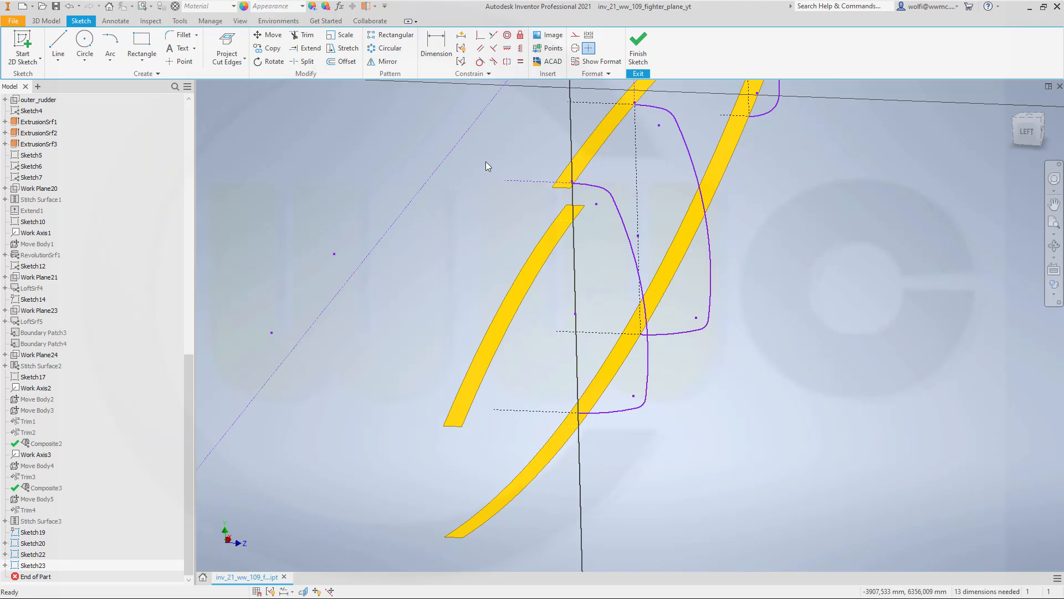
Step: Move the whole pasted profile by its upper end point down onto the edge of the shorter upper surface strip
mouse_move(486, 162)
left_mouse_down()
mouse_move(697, 452)
mouse_move(678, 445)
mouse_move(677, 423)
left_mouse_up()
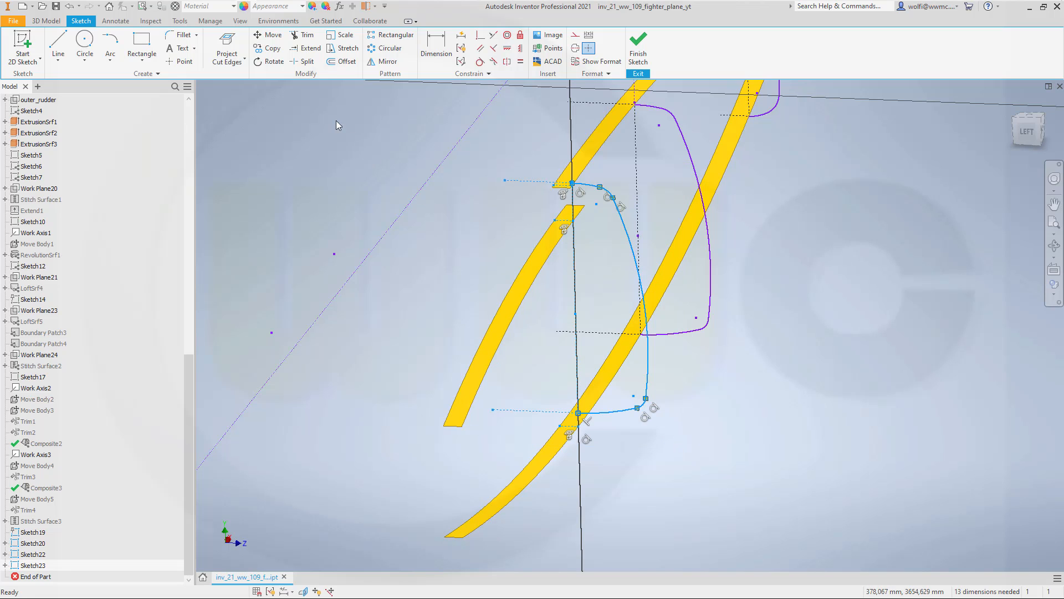
left_click(270, 36)
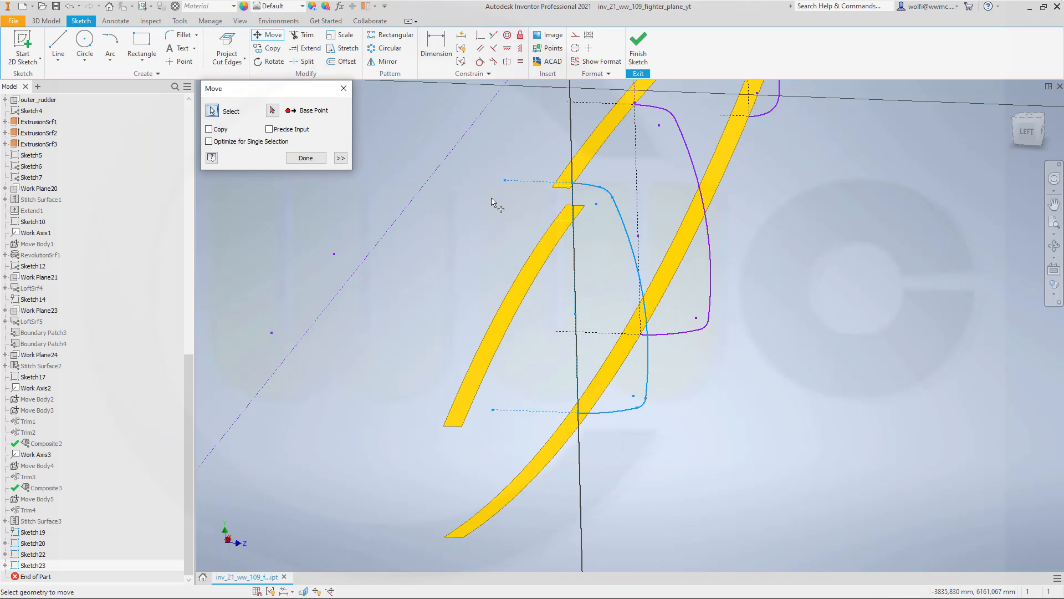
left_click(272, 110)
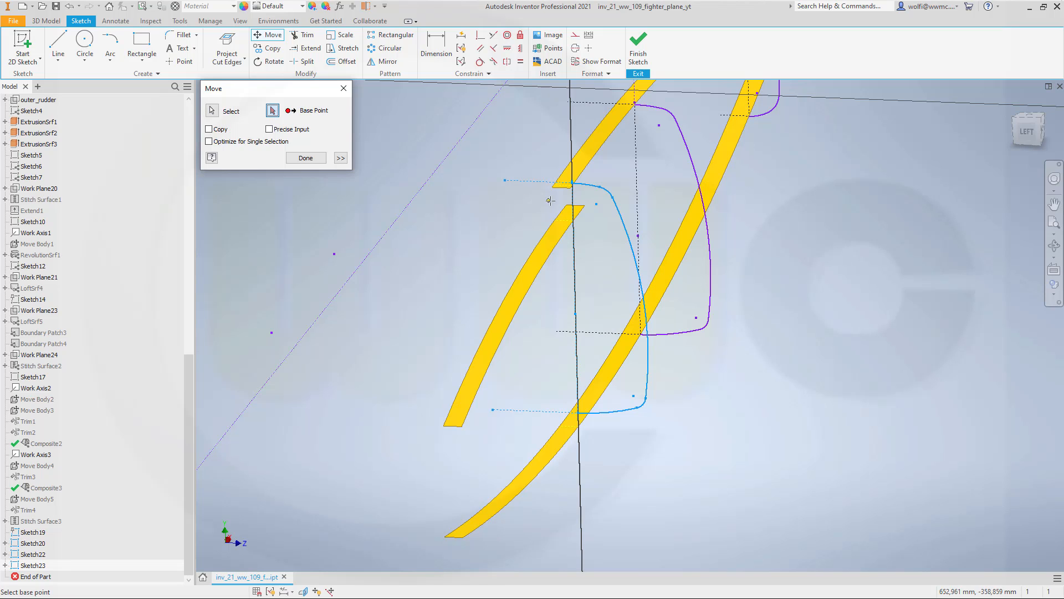
scroll(568, 184, "up", 3)
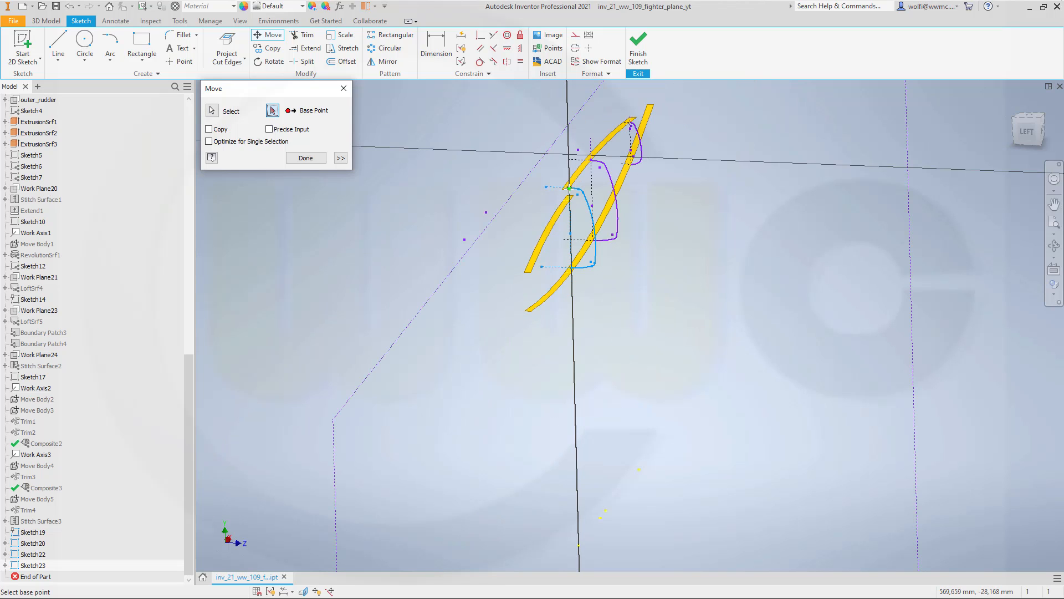
scroll(569, 182, "down", 6)
left_click(573, 176)
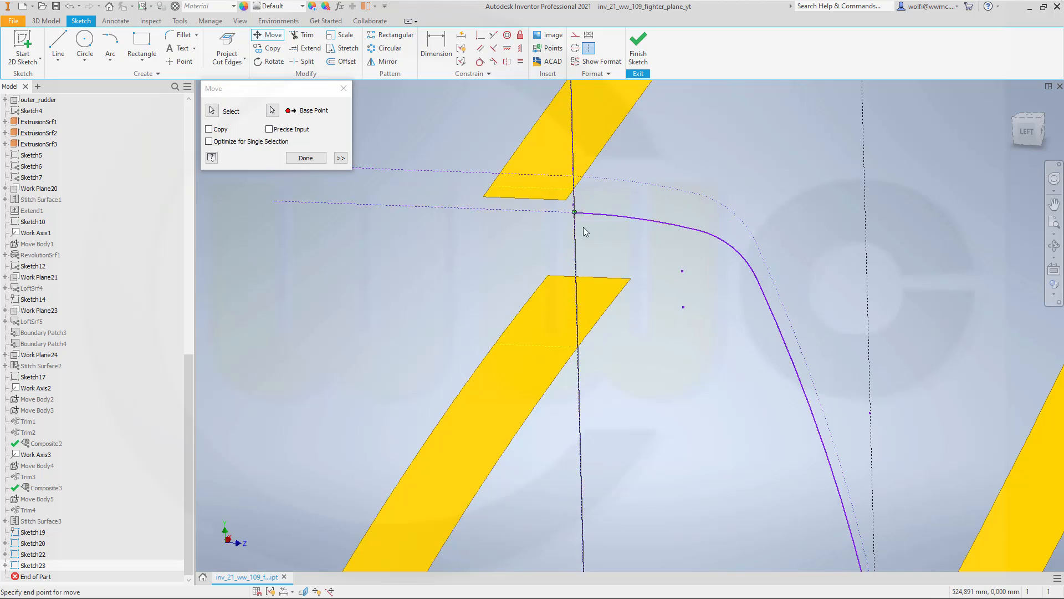
left_click(576, 340)
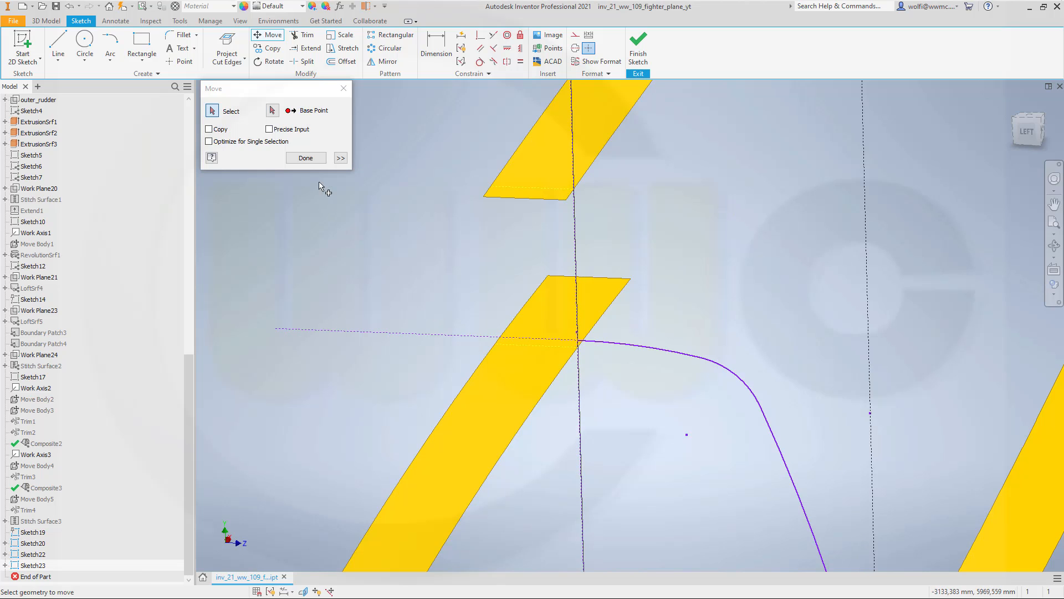
left_click(304, 160)
Step: Make the profile's upper end point coincident with the end point of the projected cut edge on the shorter upper strip
scroll(647, 344, "up", 3)
scroll(710, 410, "down", 8)
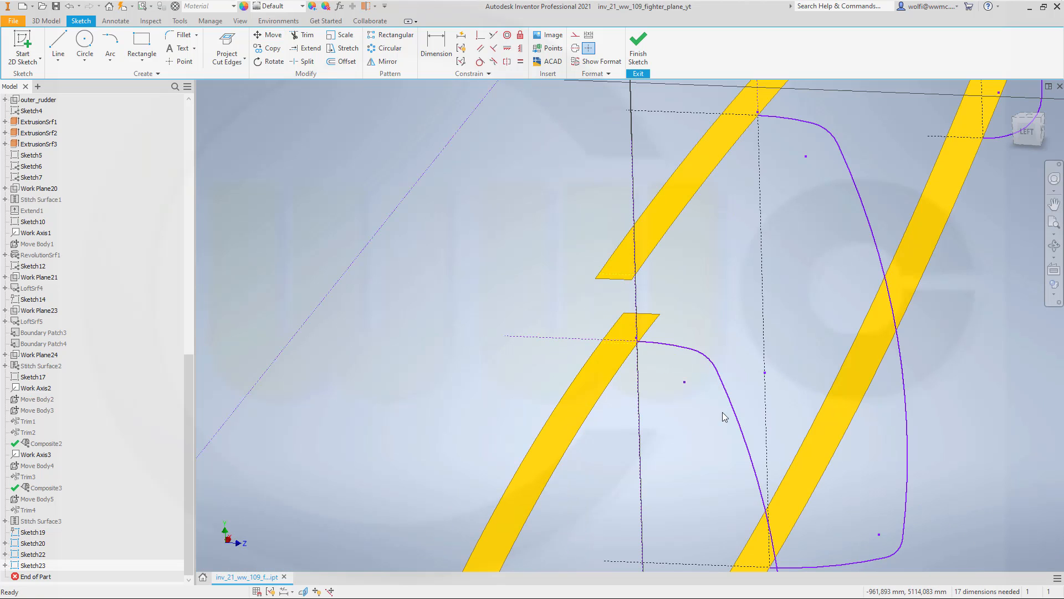
scroll(700, 467, "up", 2)
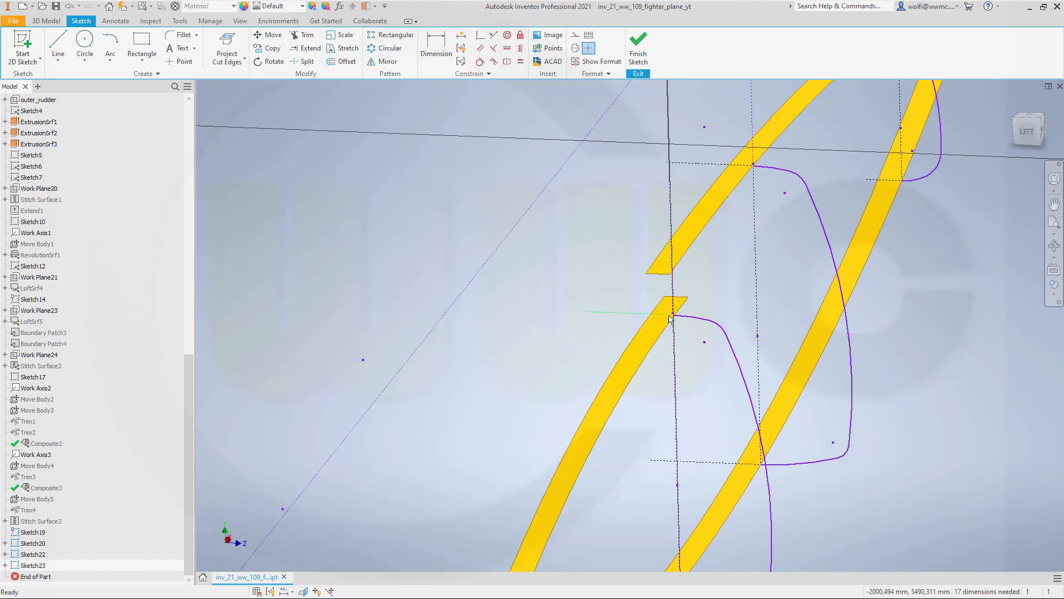
scroll(670, 316, "up", 3)
left_click(480, 35)
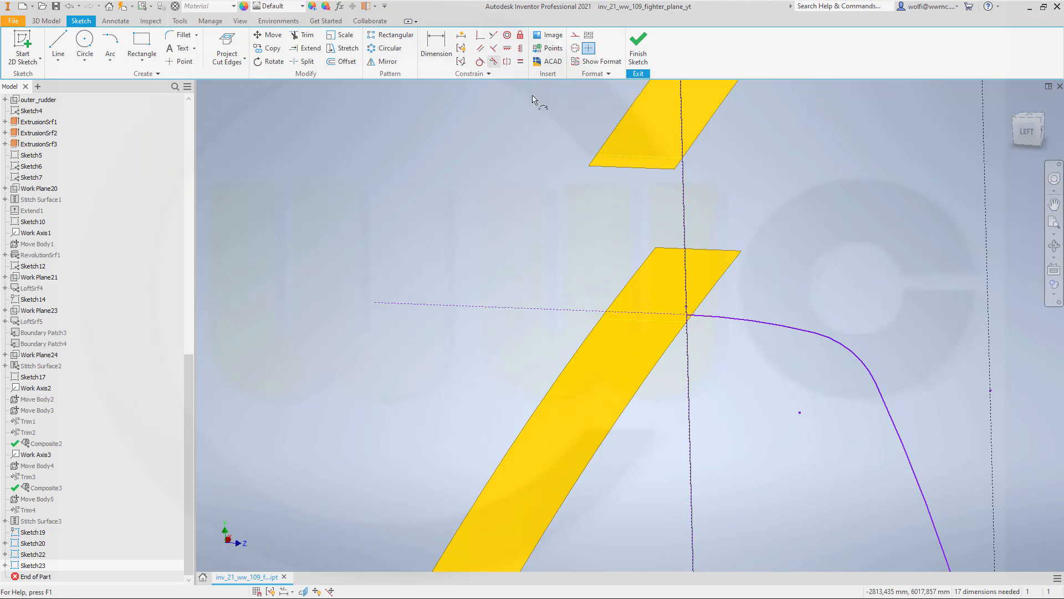
scroll(653, 356, "up", 2)
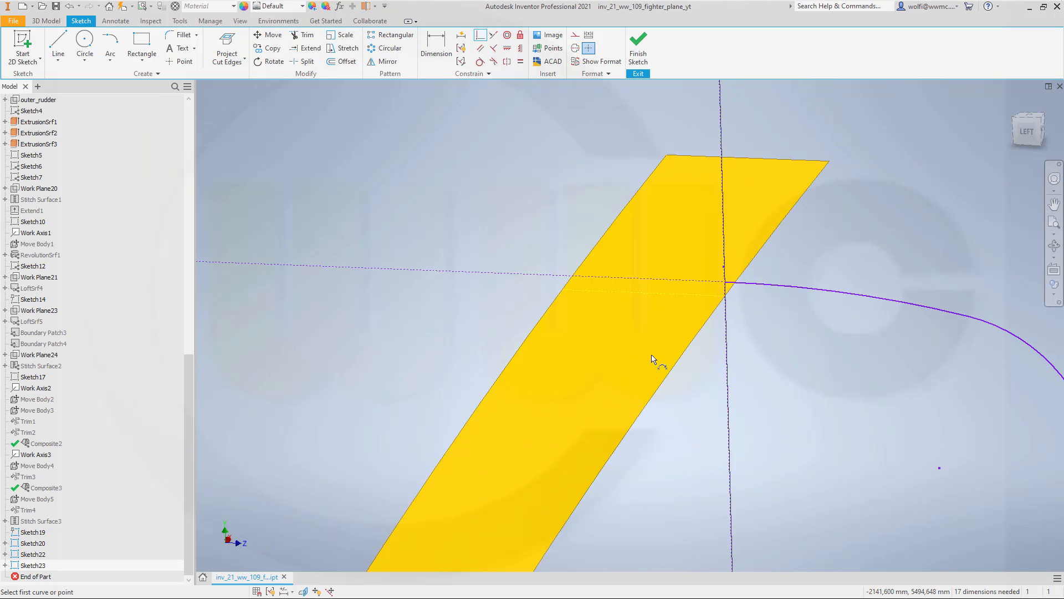
left_click(726, 283)
left_click(725, 283)
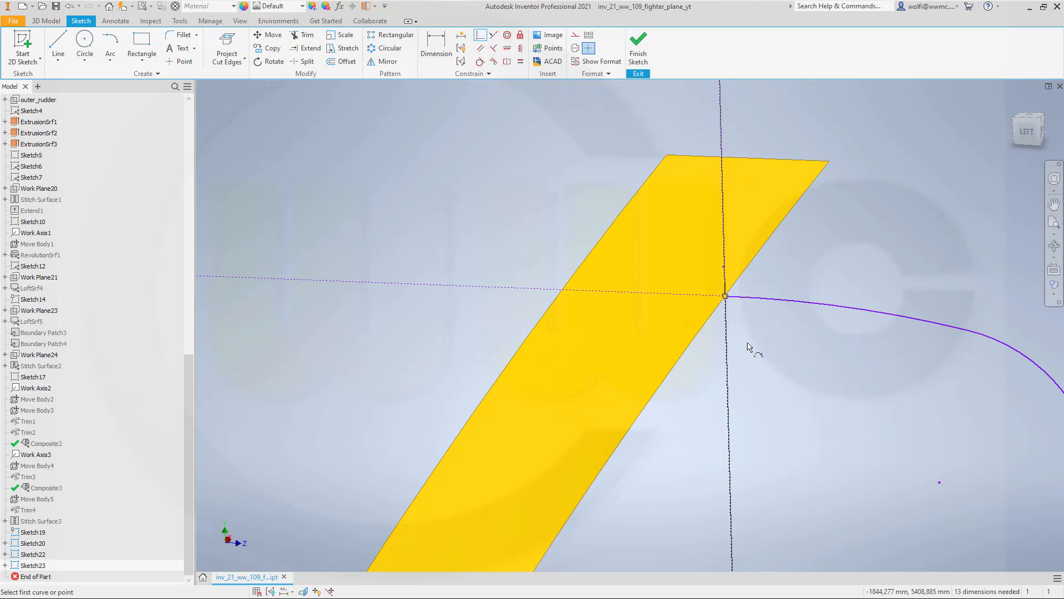
Step: Undo the coincident constraint between the profile's upper end point and the shorter upper surface strip
scroll(770, 349, "up", 4)
scroll(812, 356, "down", 6)
scroll(864, 453, "up", 2)
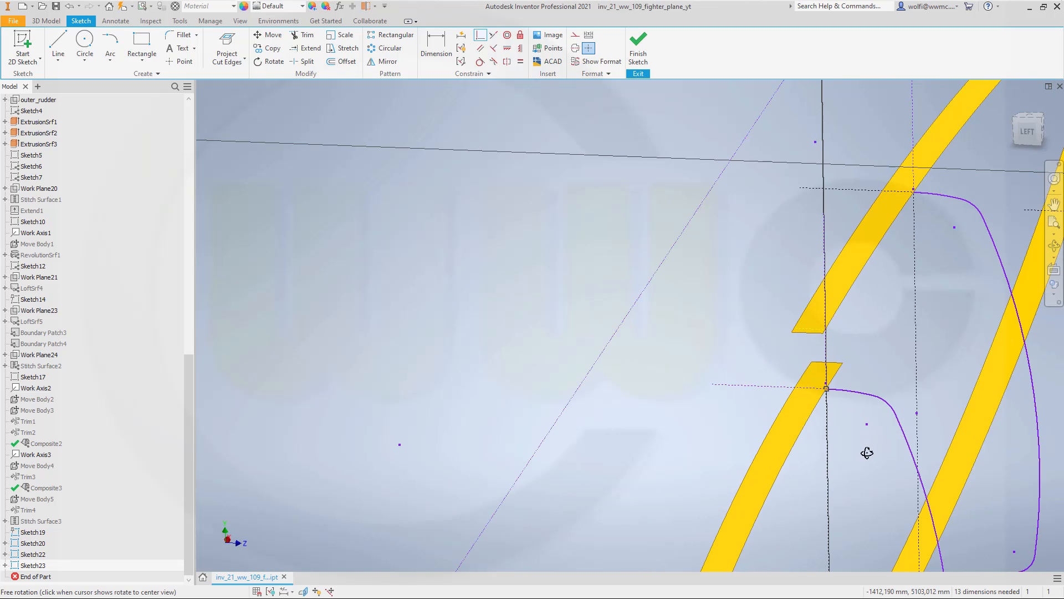
middle_click_drag(867, 451, 770, 108)
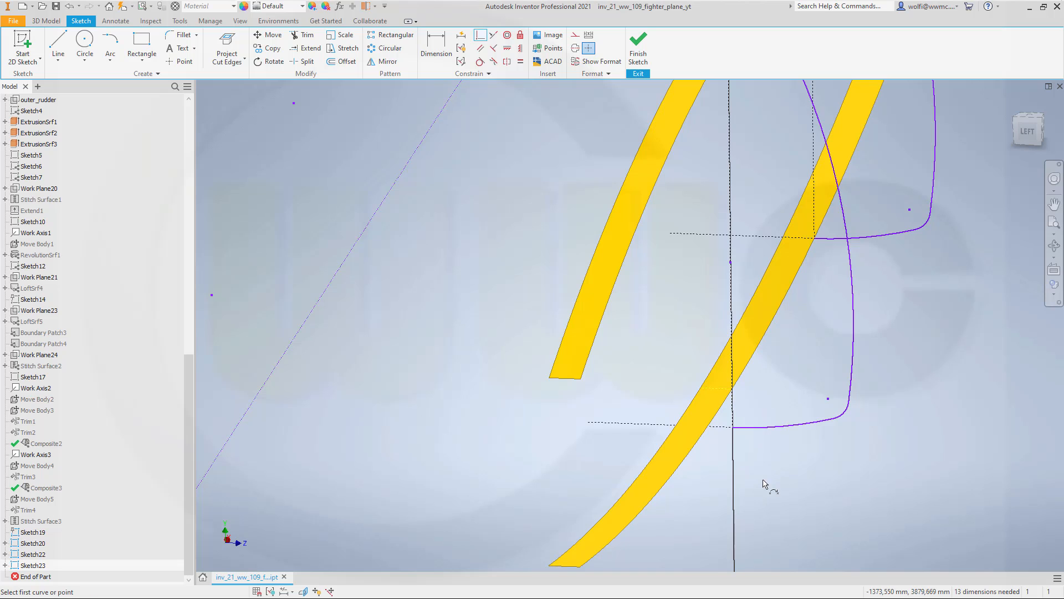
scroll(723, 439, "up", 3)
scroll(756, 404, "down", 4)
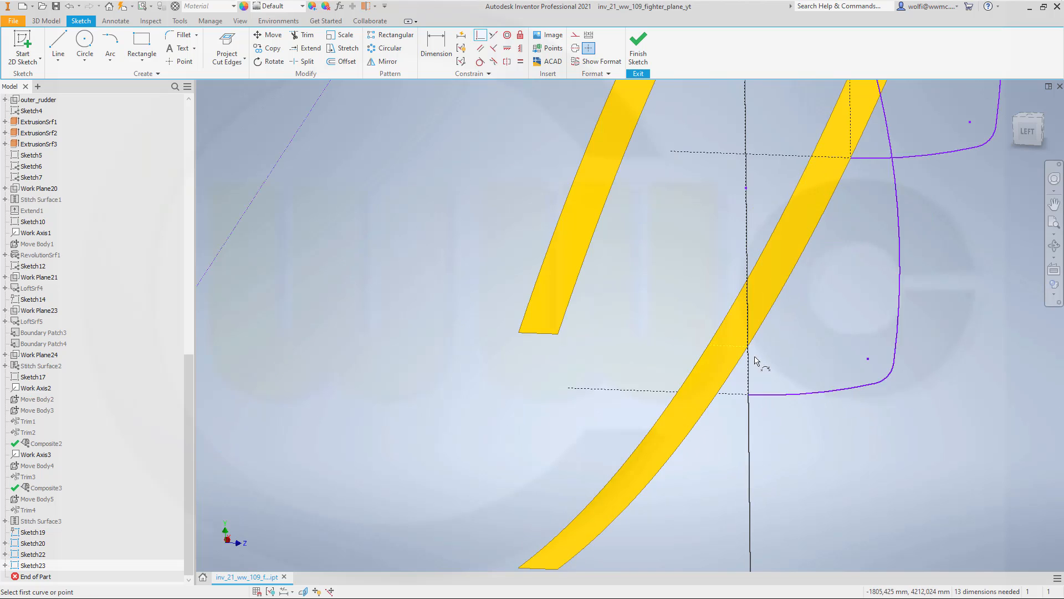
scroll(769, 216, "down", 2)
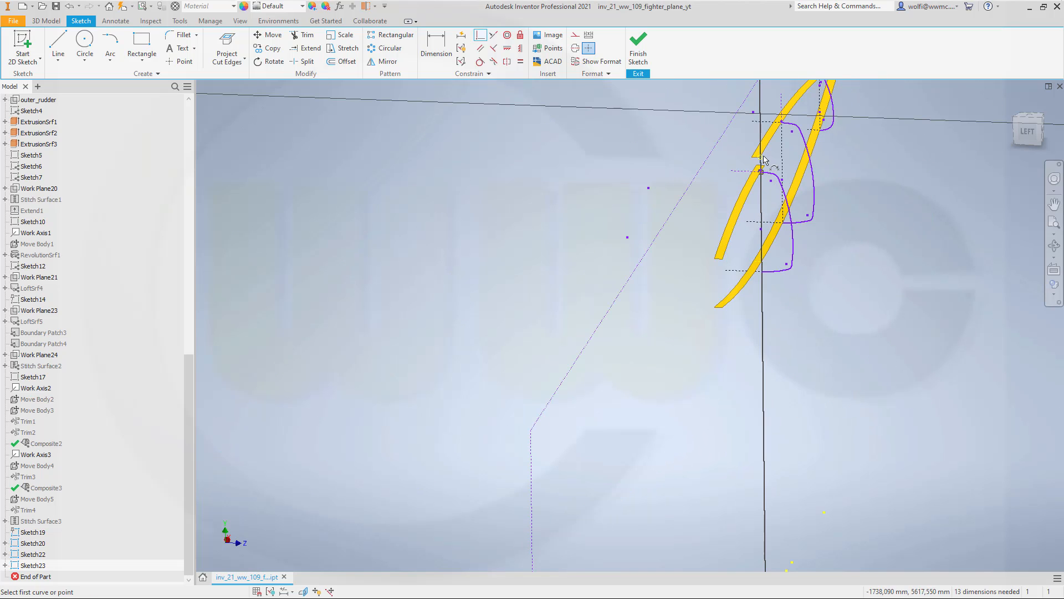
scroll(766, 154, "up", 6)
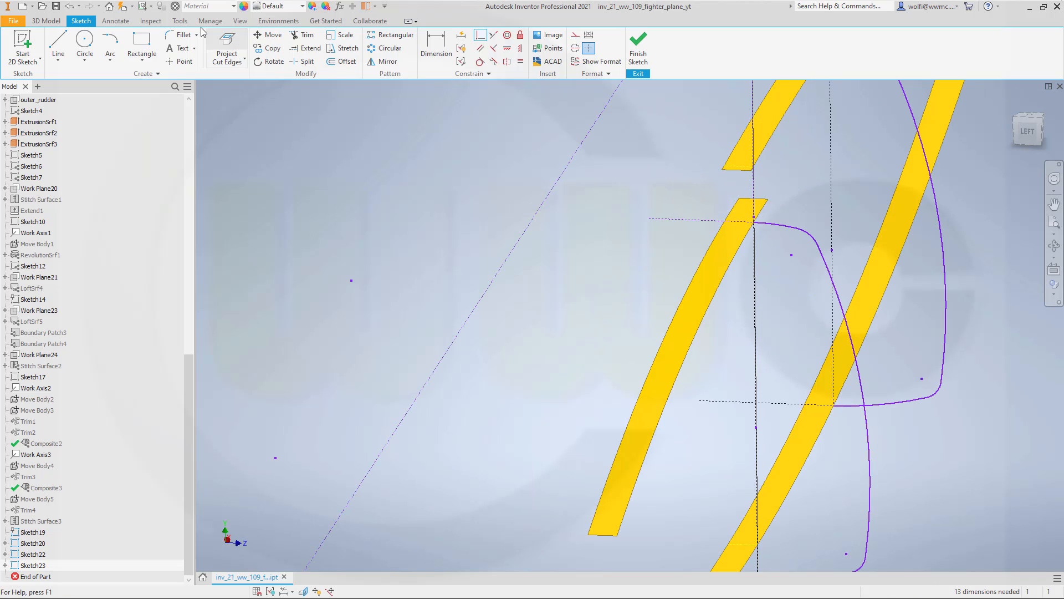
left_click(70, 8)
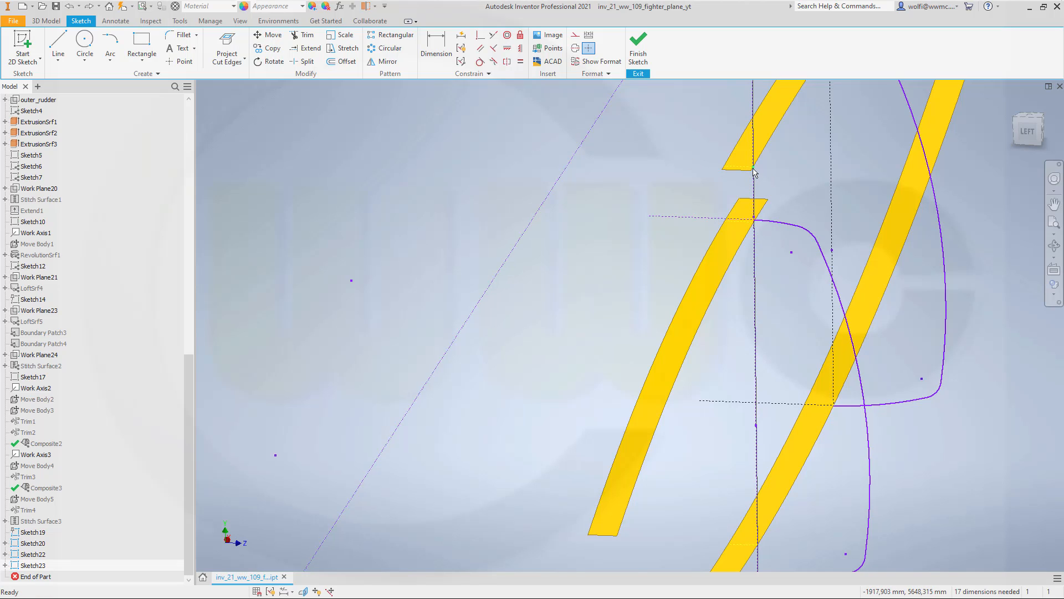
Step: Make the profile's upper end point coincident with the projected end point at the lower end of the longer upper strip
left_click(479, 37)
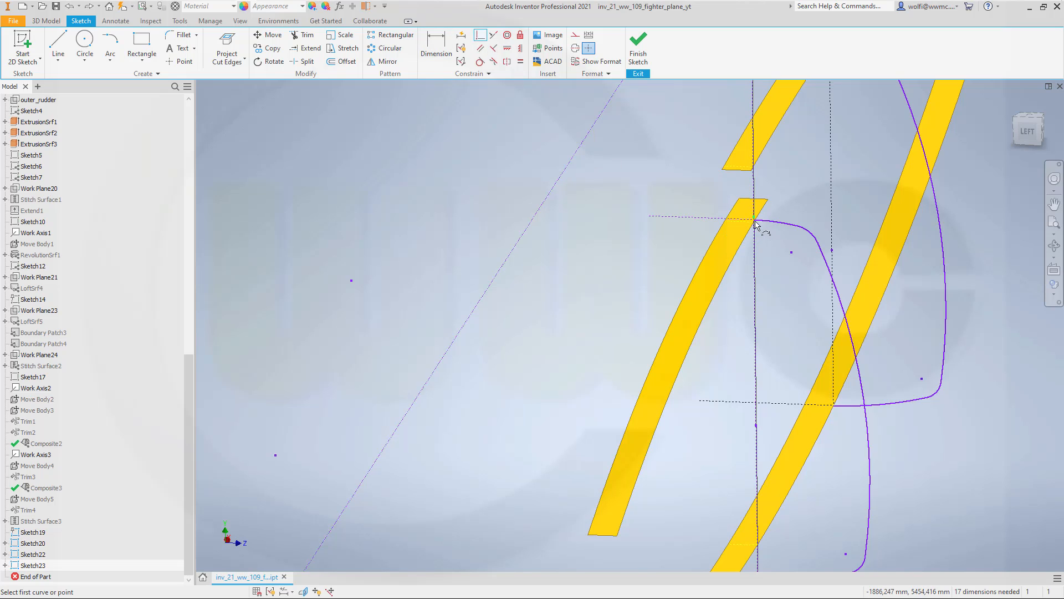
scroll(755, 223, "up", 2)
left_click(757, 200)
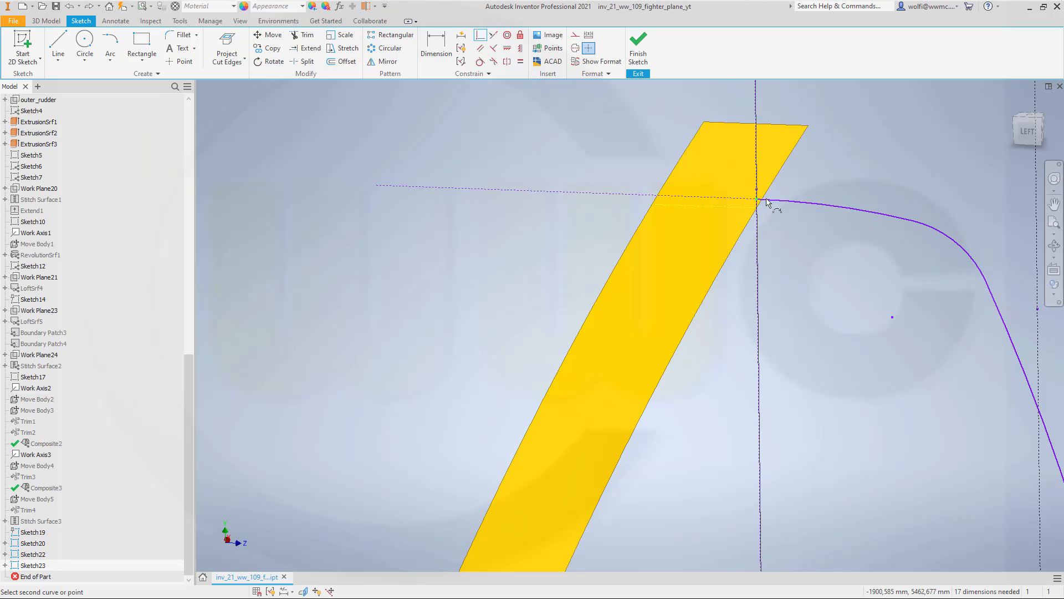
scroll(768, 177, "down", 2)
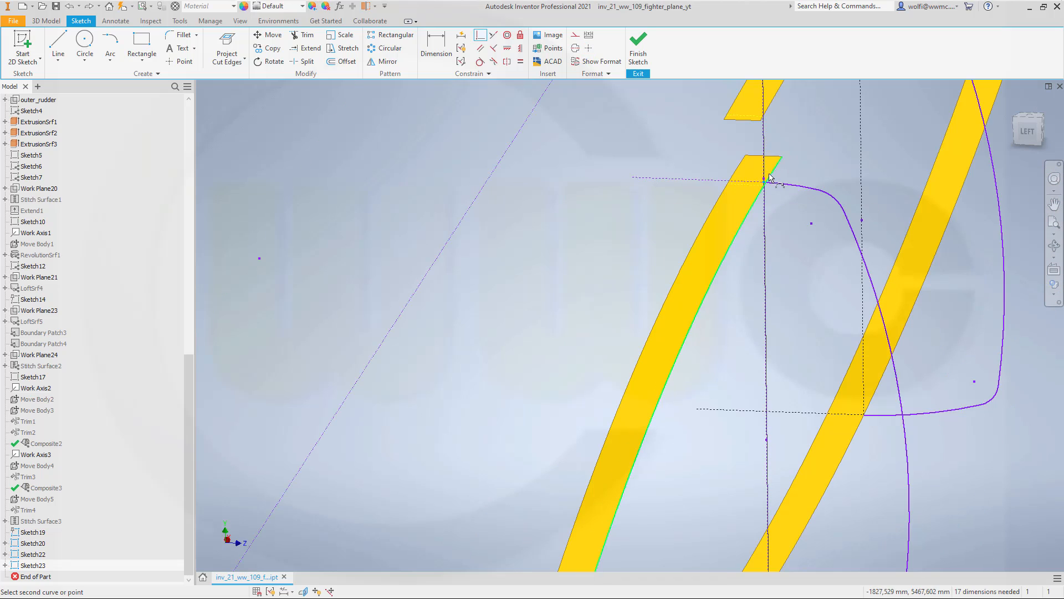
left_click(765, 118)
scroll(847, 311, "up", 4)
scroll(864, 311, "down", 5)
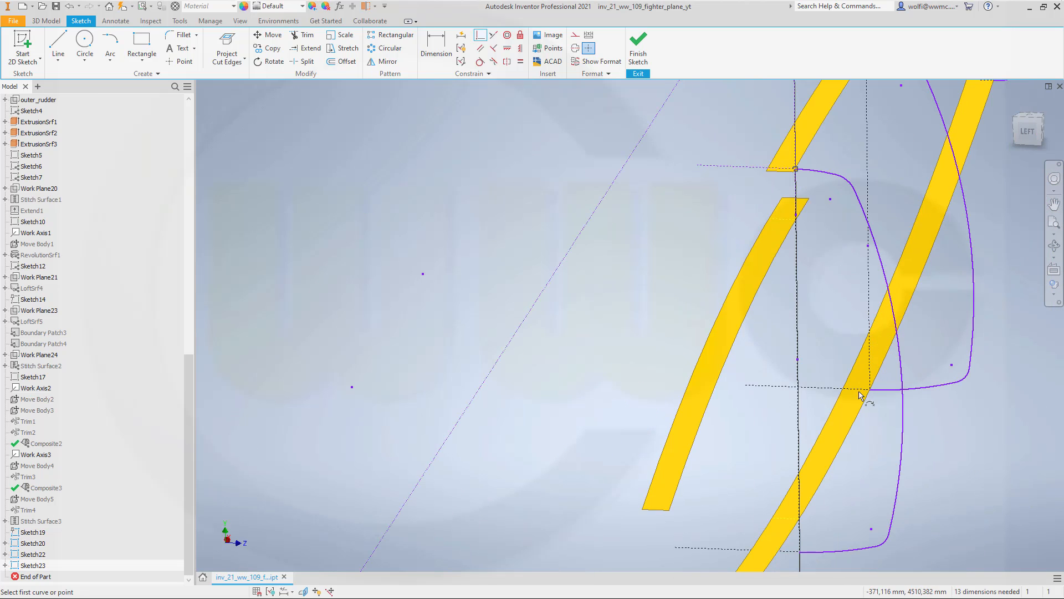
Step: Make the profile's lower end point coincident with the projected cut edge's end point on the lower surface strip
left_click(800, 554)
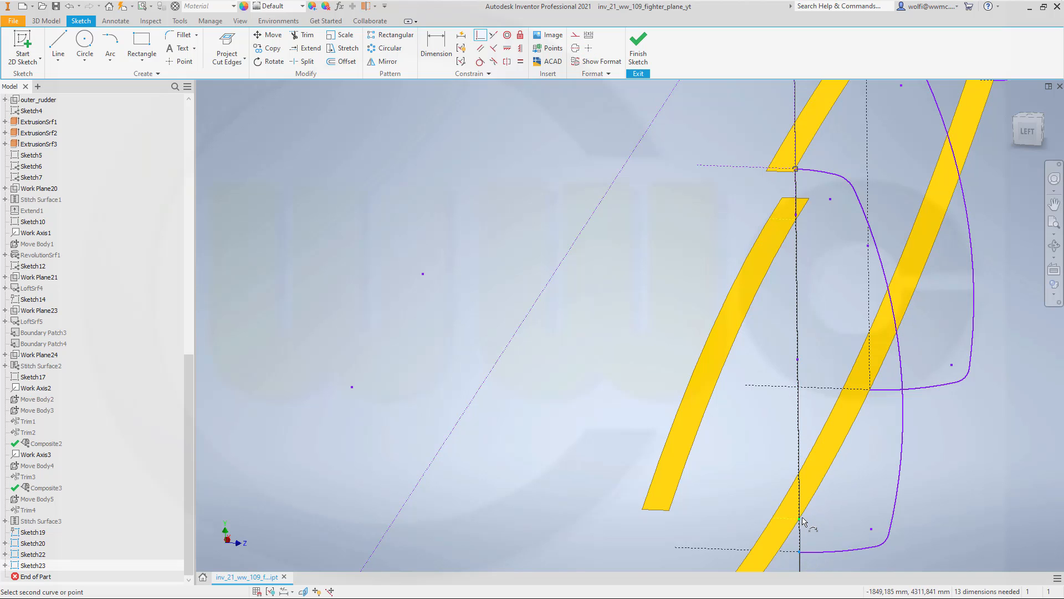
left_click(802, 521)
scroll(953, 444, "down", 2)
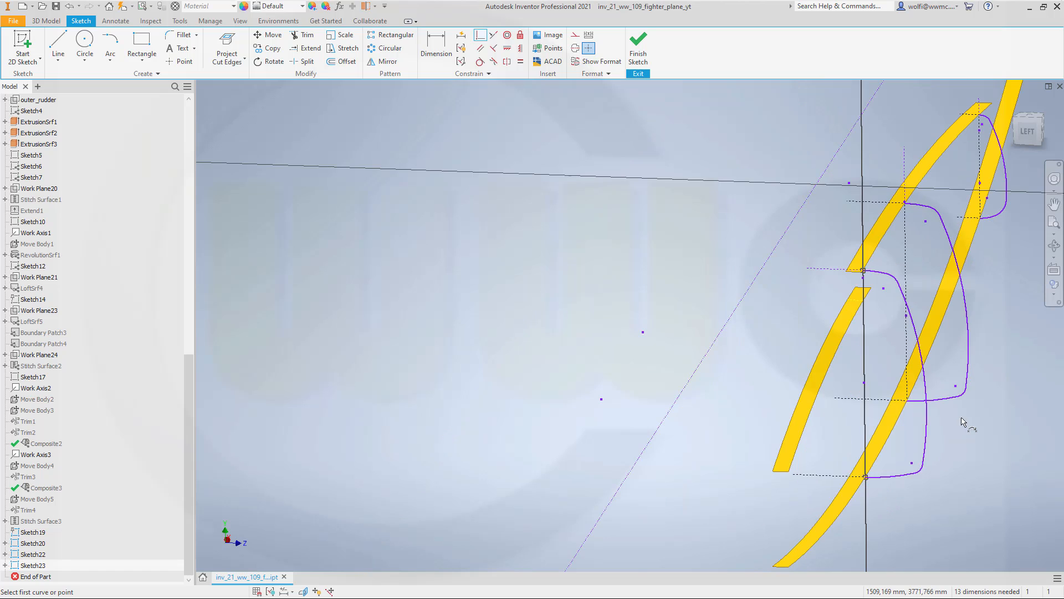
Step: Look straight at the sketch from the left and pull the profile's lower corner point slightly outward and up
left_click(1028, 131)
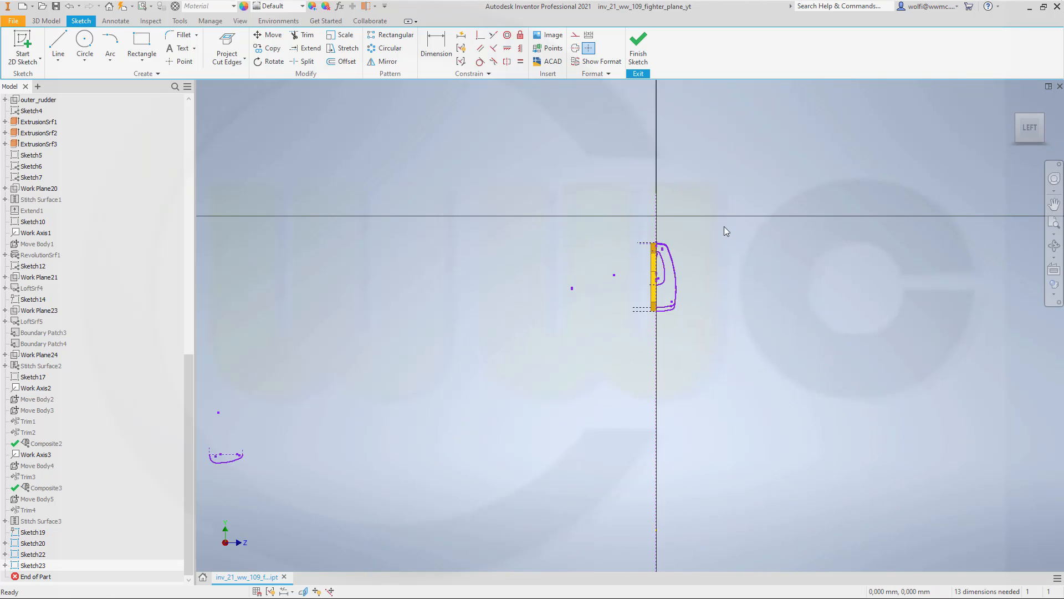
scroll(516, 366, "up", 5)
scroll(833, 261, "down", 4)
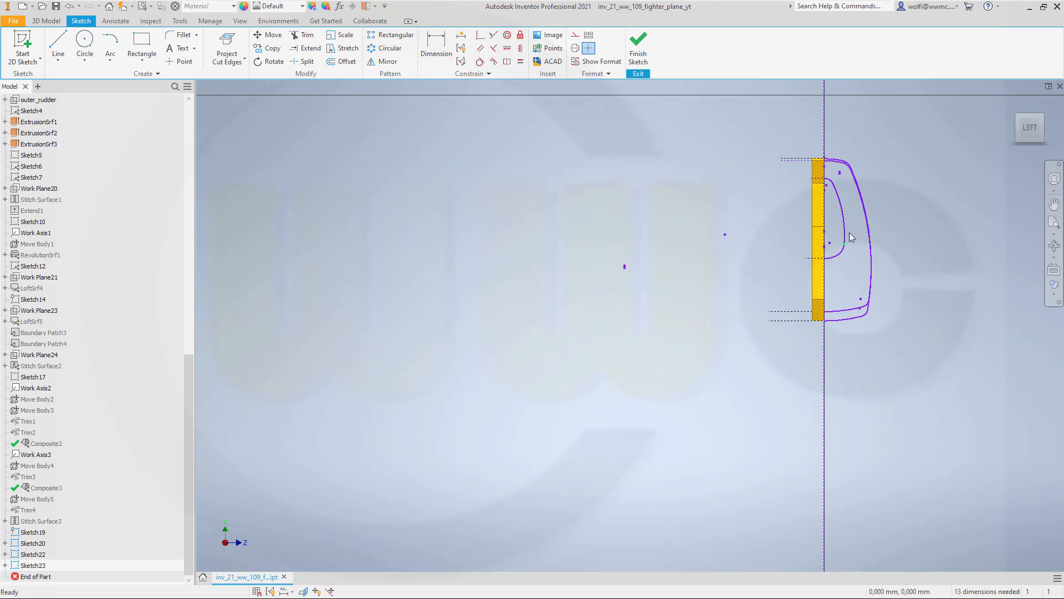
scroll(874, 177, "up", 3)
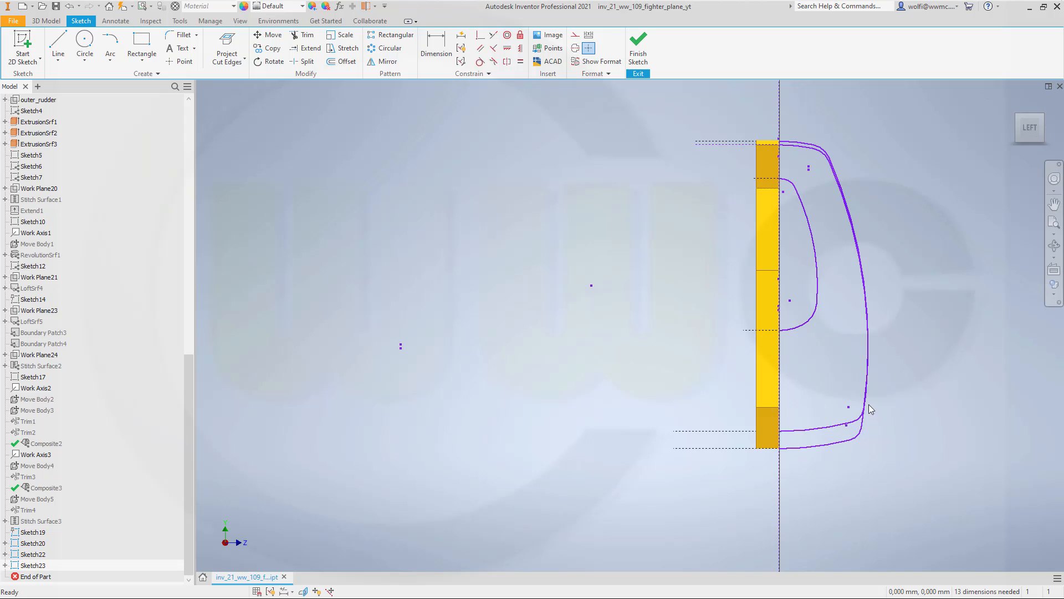
scroll(858, 427, "up", 2)
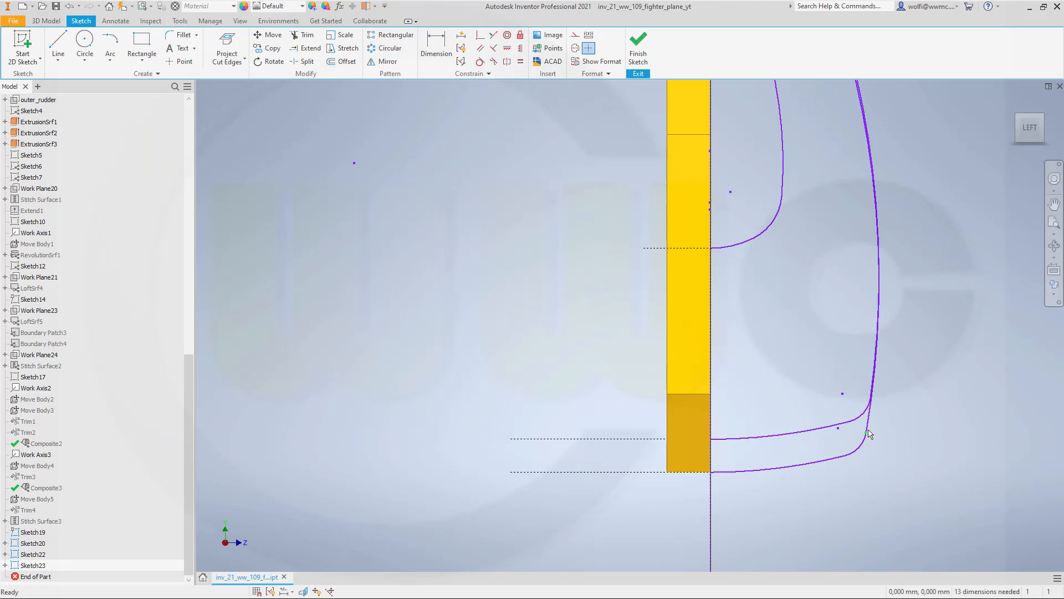
left_click_drag(869, 437, 876, 418)
Step: Pull the profile's upper corner point slightly outward to widen the section, and finish the sketch
mouse_move(937, 173)
middle_mouse_down()
mouse_move(909, 346)
mouse_move(917, 480)
middle_mouse_up()
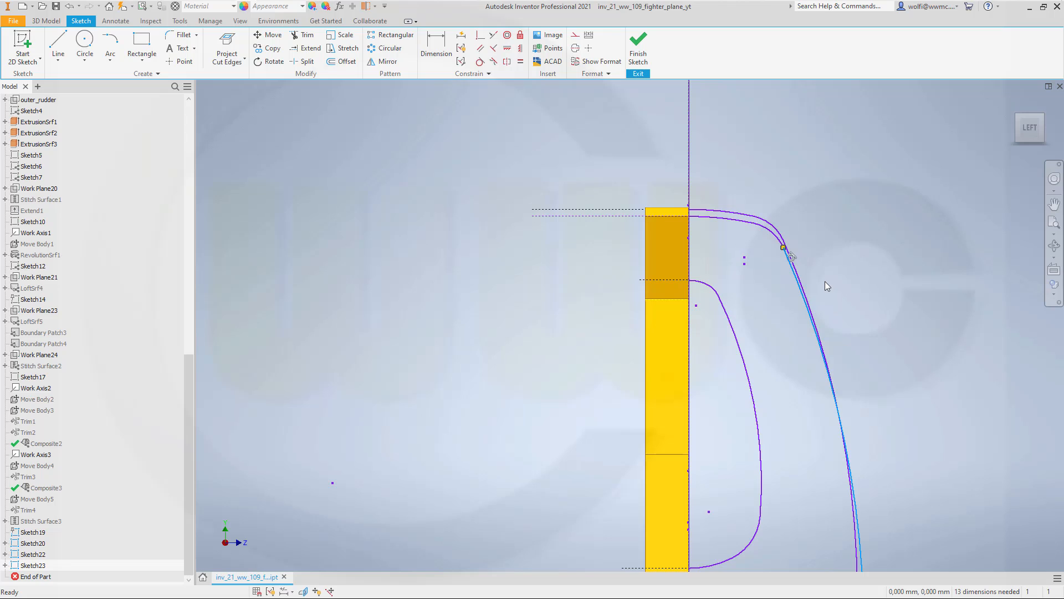
scroll(825, 284, "down", 3)
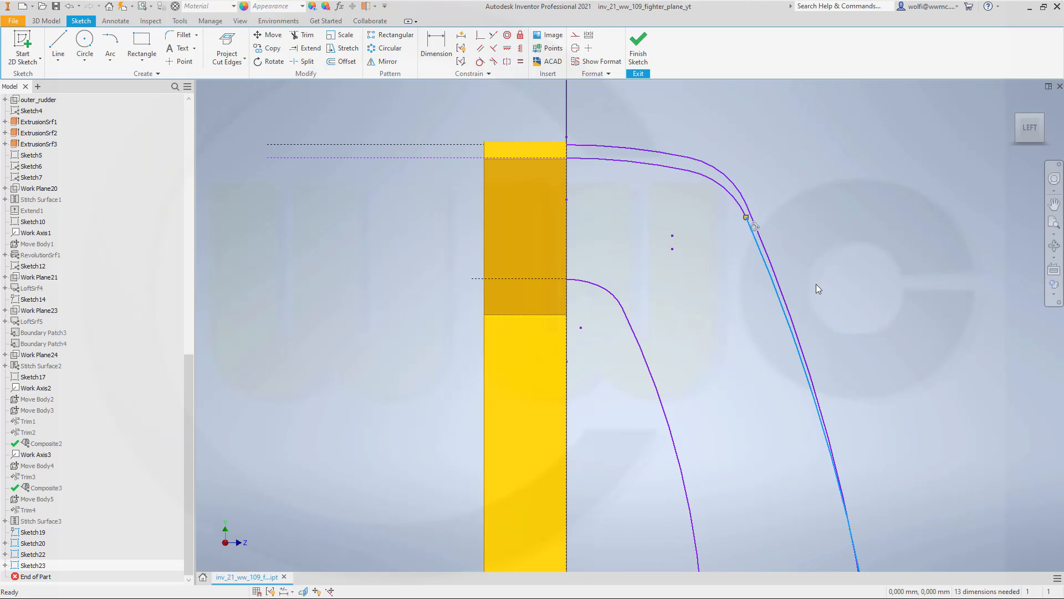
left_click(820, 254)
left_click_drag(748, 223, 761, 219)
scroll(846, 336, "down", 3)
scroll(849, 332, "down", 2)
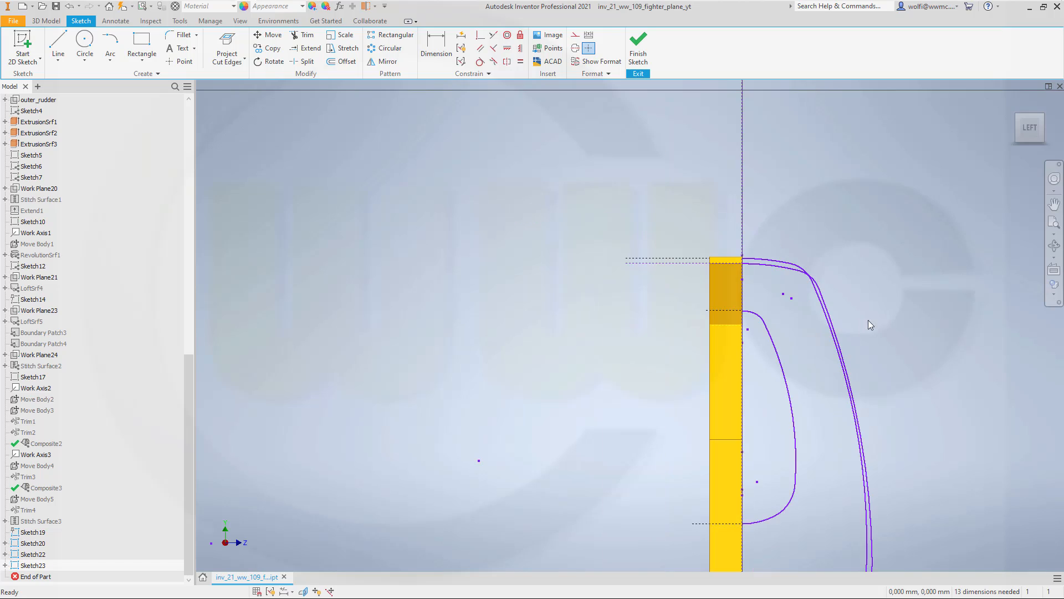
mouse_move(861, 361)
middle_mouse_down("shift")
mouse_move(858, 330)
mouse_move(736, 334)
mouse_move(622, 288)
mouse_move(634, 273)
mouse_move(807, 319)
mouse_move(848, 298)
mouse_move(874, 309)
mouse_move(851, 224)
middle_mouse_up("shift")
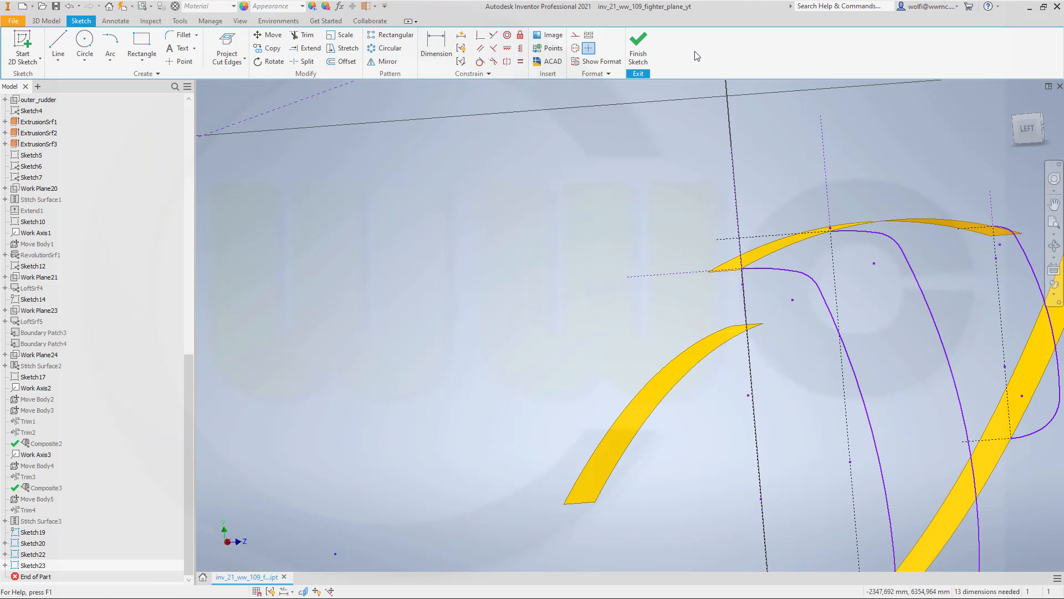
left_click(641, 54)
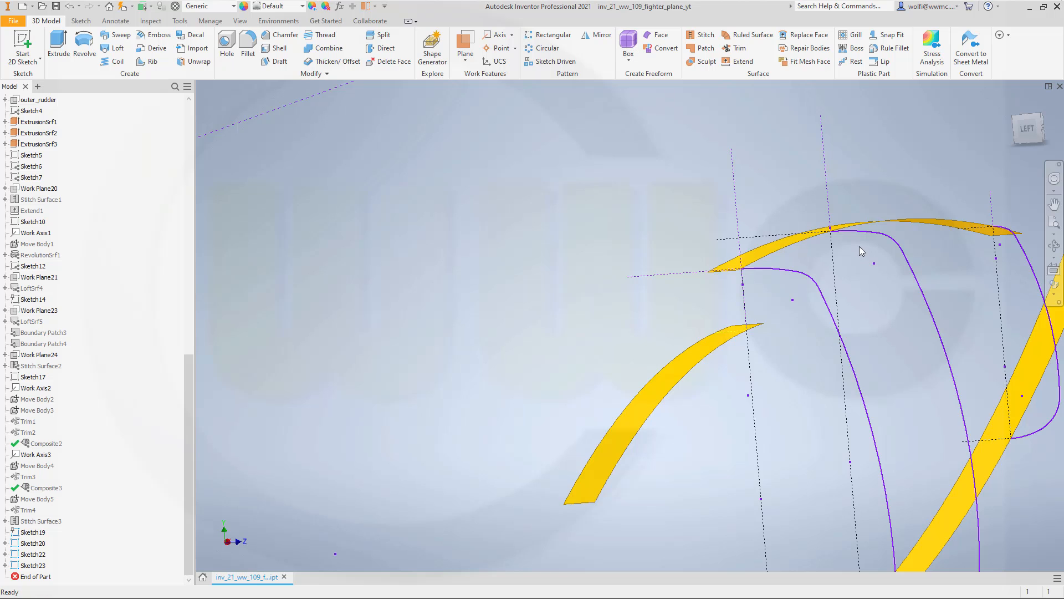
Step: Start a surface loft through the three fuselage cross-sections Sketch22, Sketch20 and Sketch23, in that order
scroll(859, 246, "down", 5)
middle_click_drag(868, 262, 657, 280, "shift")
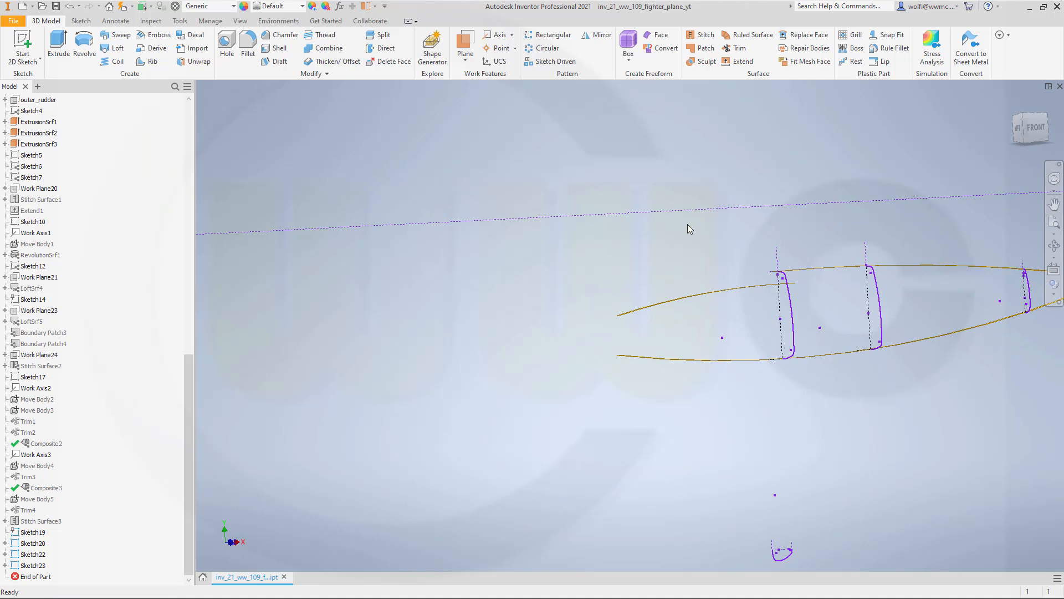
middle_click_drag(687, 224, 648, 237)
middle_click_drag(664, 170, 740, 251, "shift")
scroll(740, 245, "up", 5)
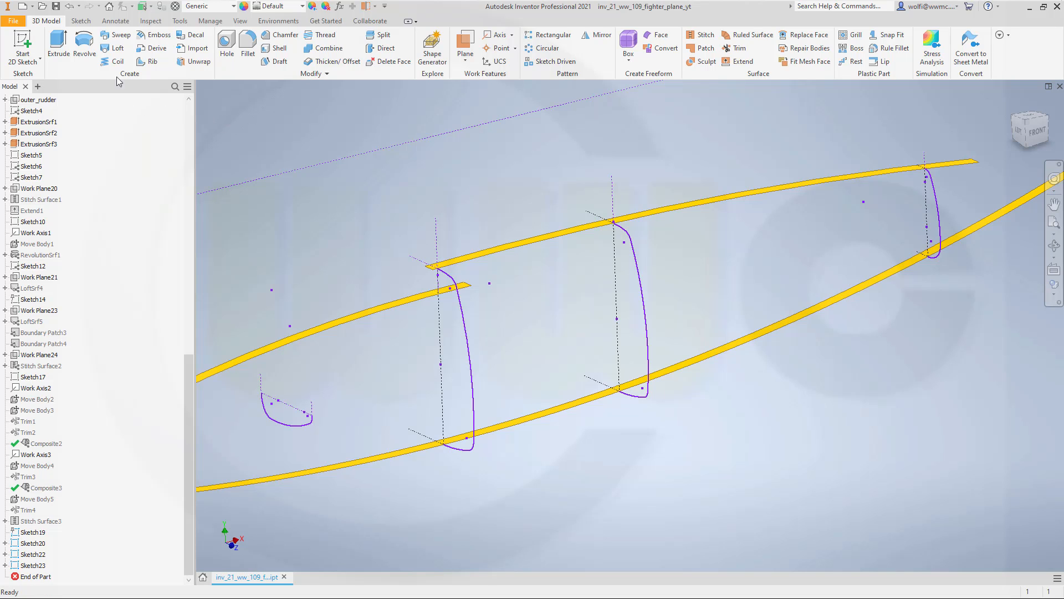
left_click(114, 48)
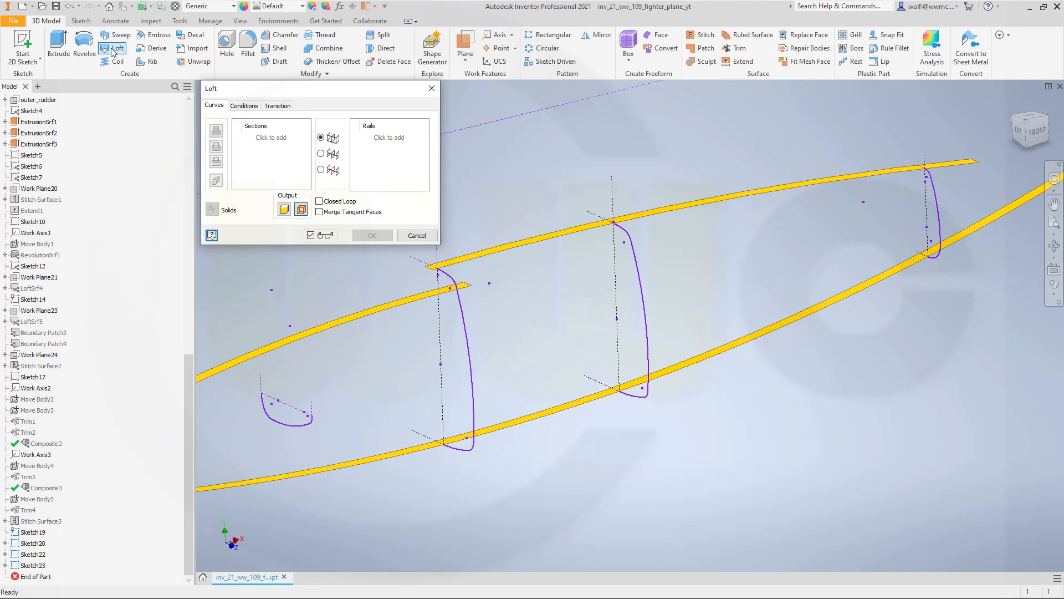
left_click(300, 210)
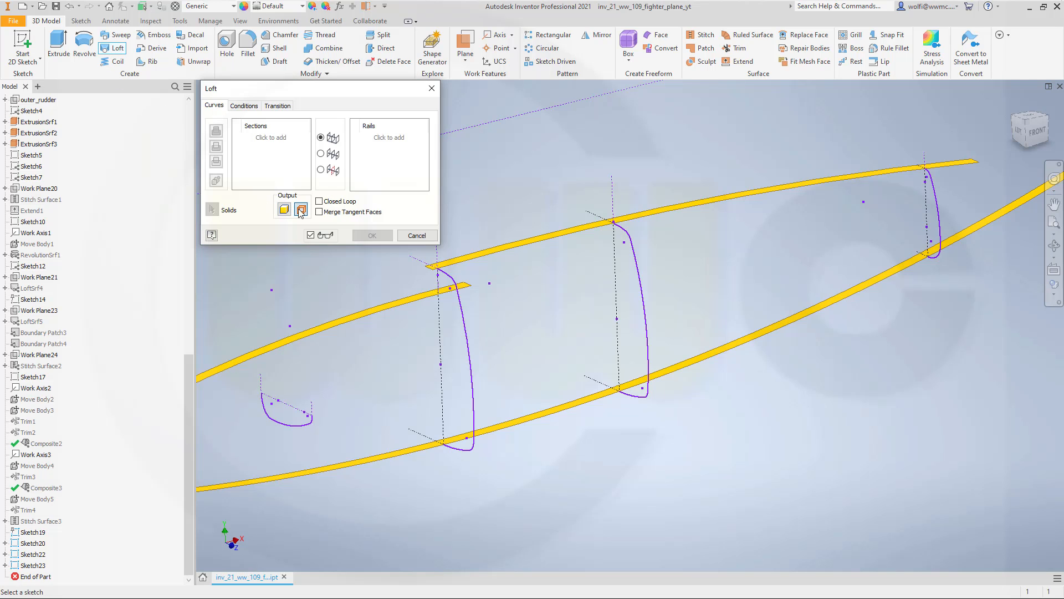
left_click(267, 138)
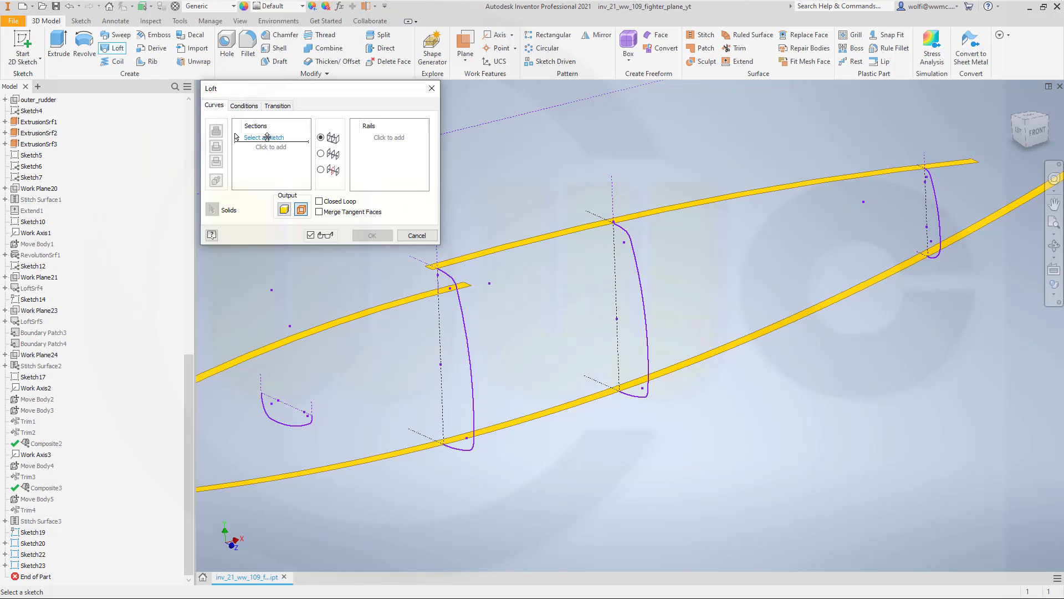
left_click(936, 195)
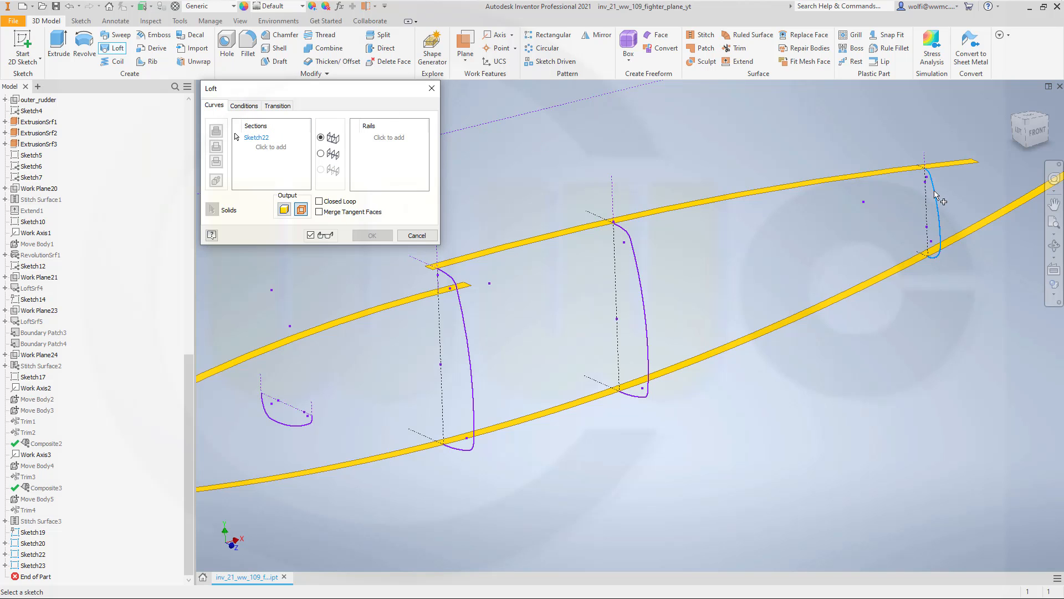
left_click(283, 148)
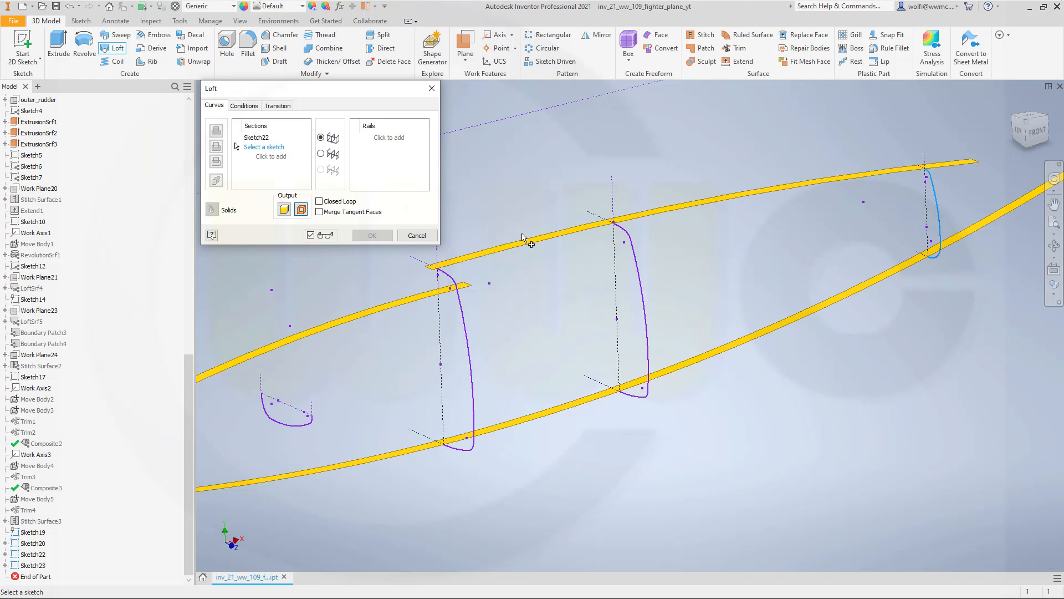
left_click(632, 241)
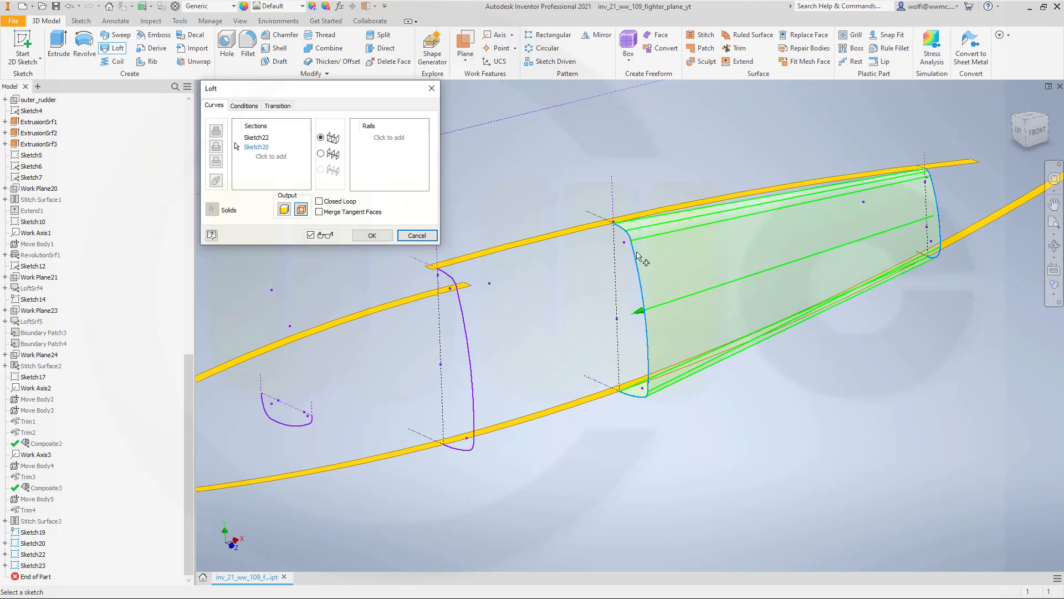
left_click(271, 157)
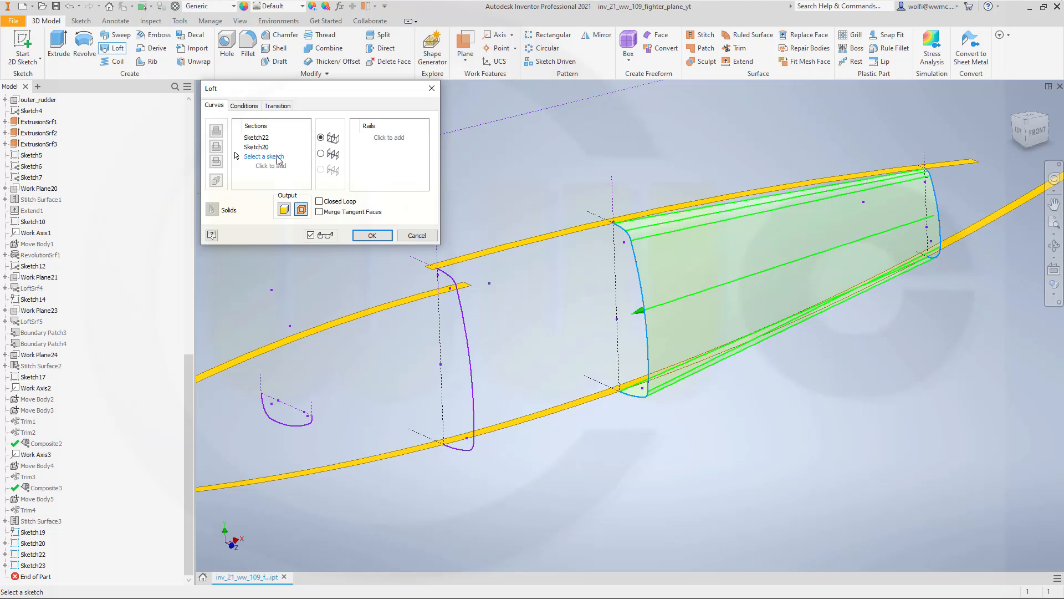
left_click(459, 299)
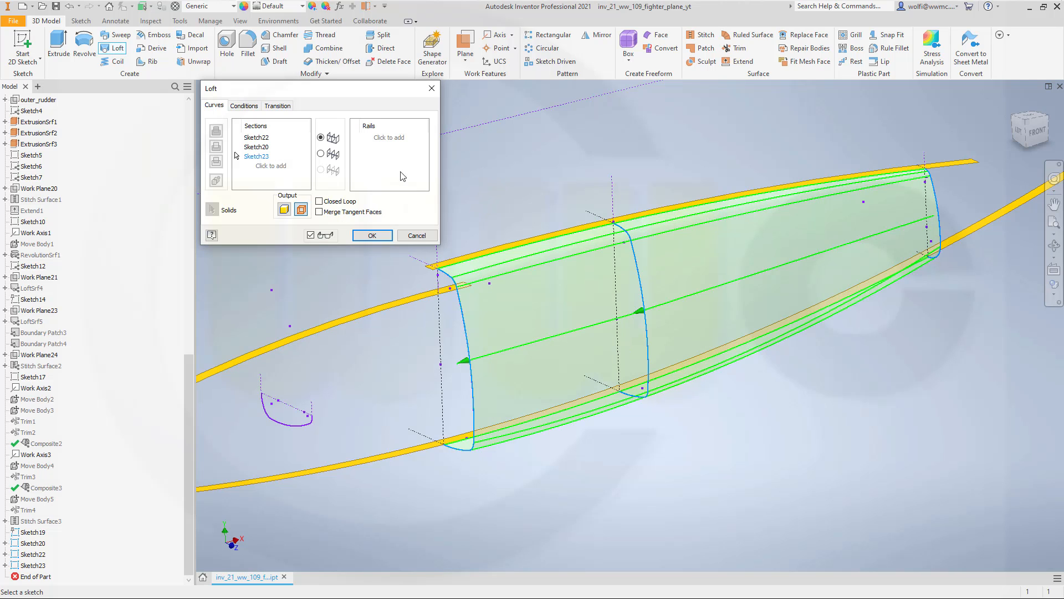
Step: Add the profile-side edges of the longer upper strip and the lower strip as the loft's two rails
left_click(382, 139)
left_click(946, 173)
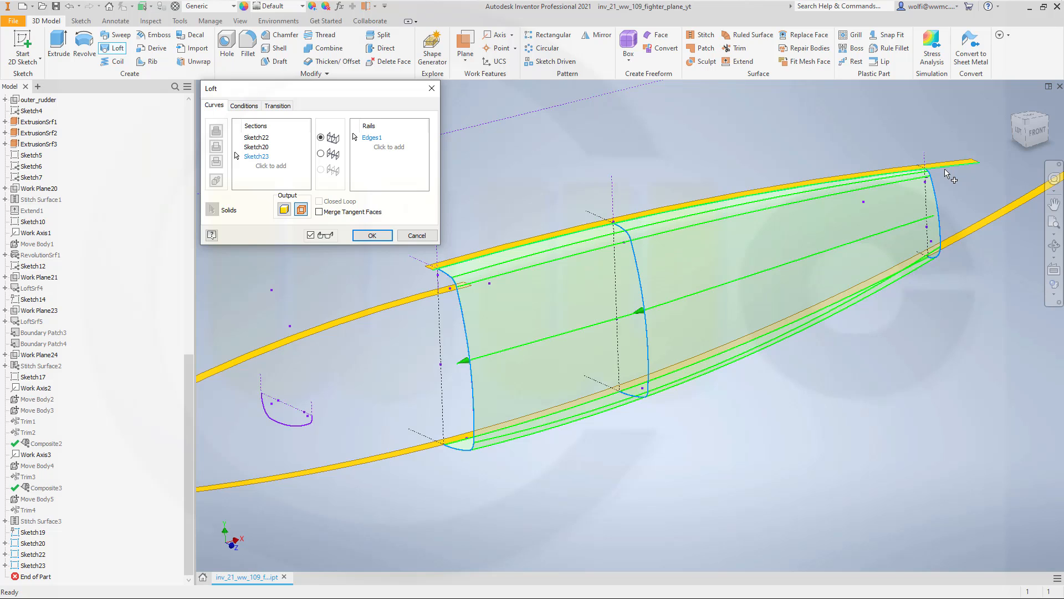
left_click(390, 148)
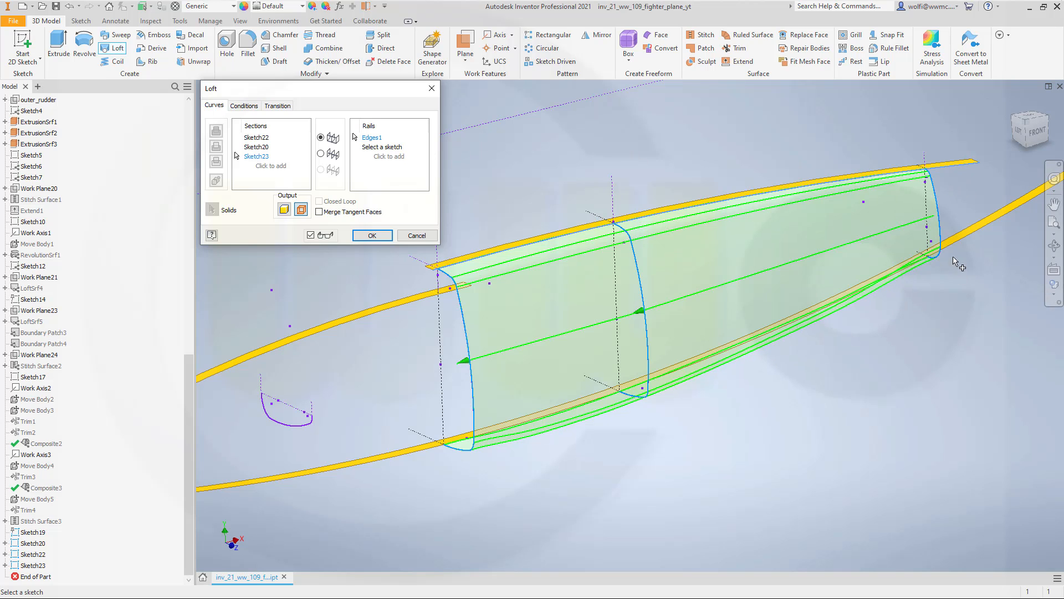
left_click(945, 241)
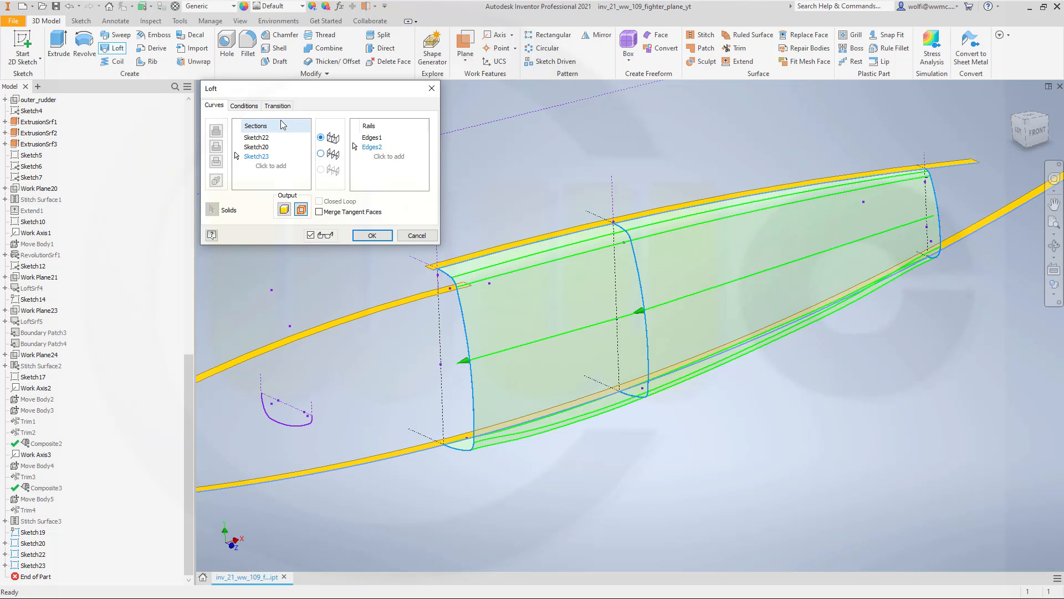
Step: Apply the Tangent condition to both loft rails, Edges1 and Edges2
left_click(256, 109)
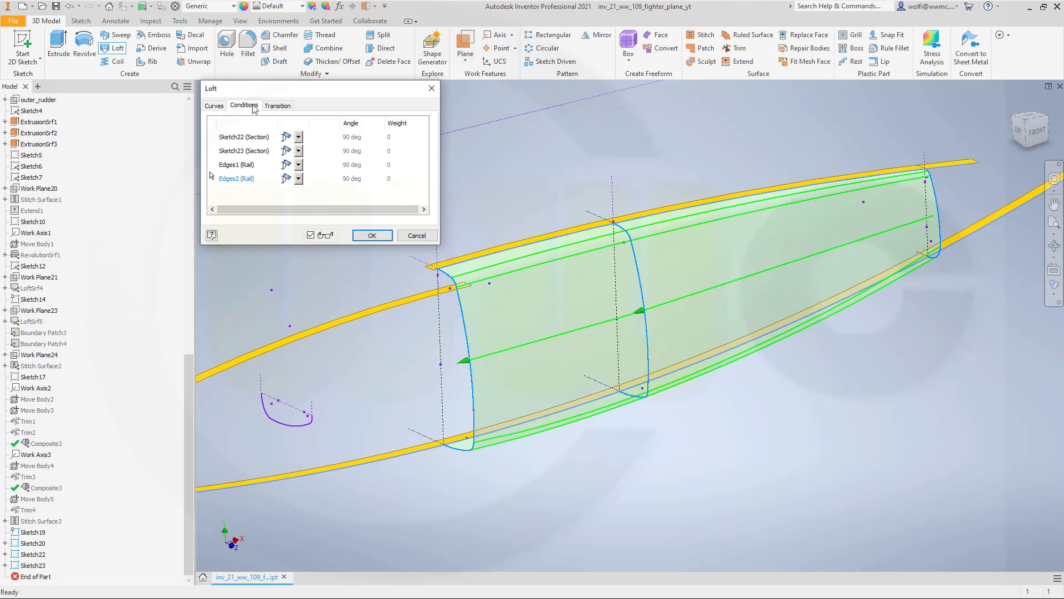
left_click(299, 167)
left_click(299, 191)
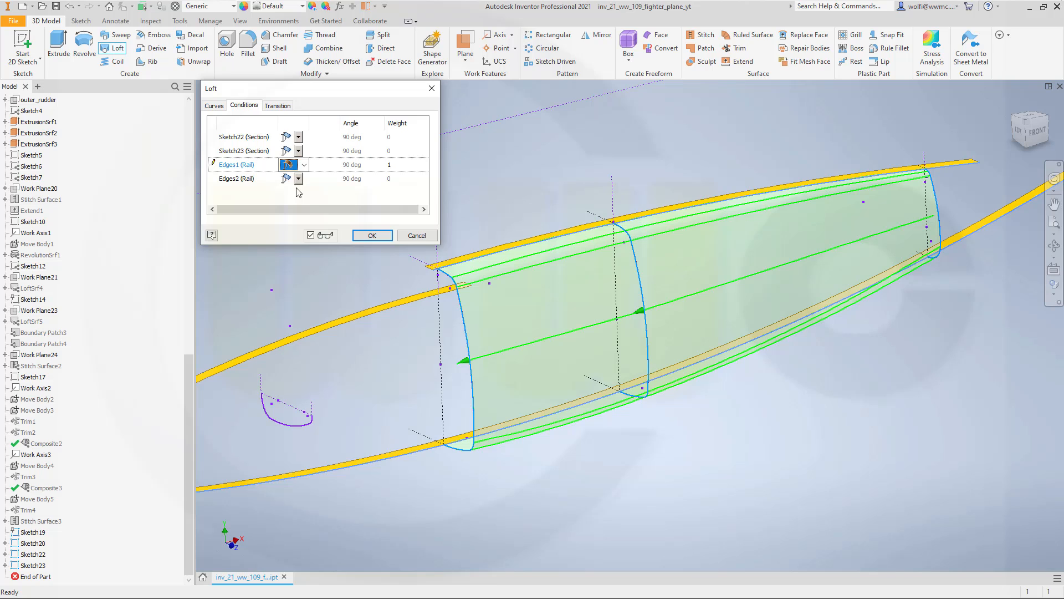
left_click(299, 179)
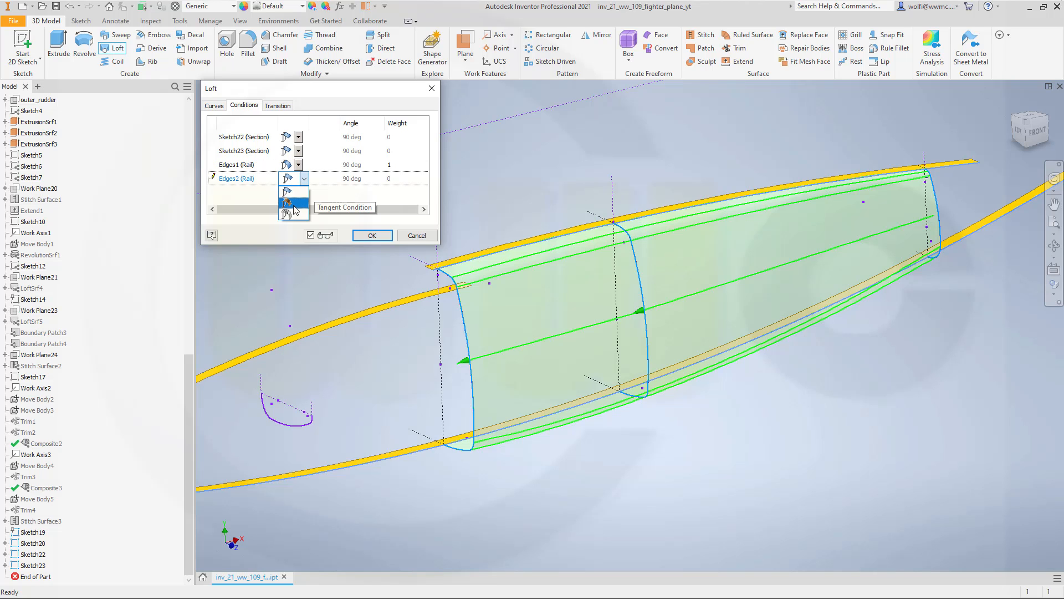
left_click(294, 204)
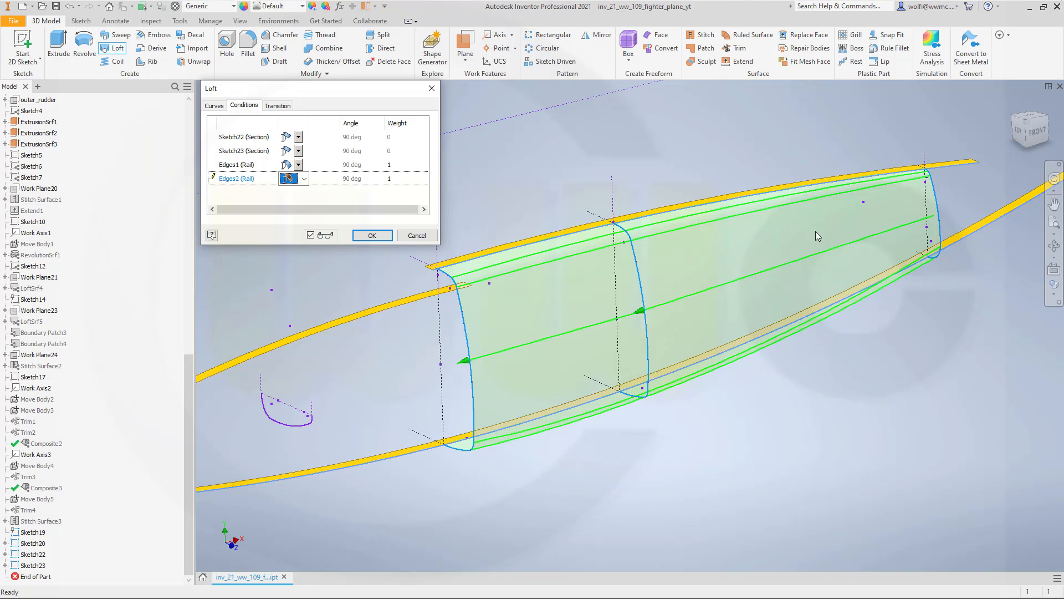
Step: Create the fuselage surface loft through the three cross-sections with its two tangent rails
scroll(952, 184, "down", 2)
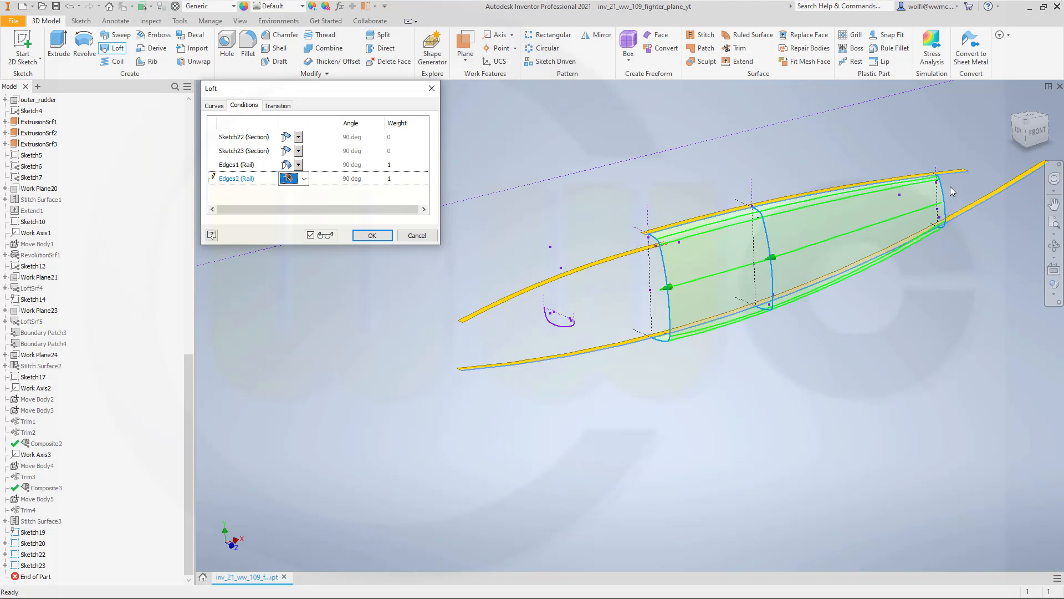
scroll(556, 285, "up", 4)
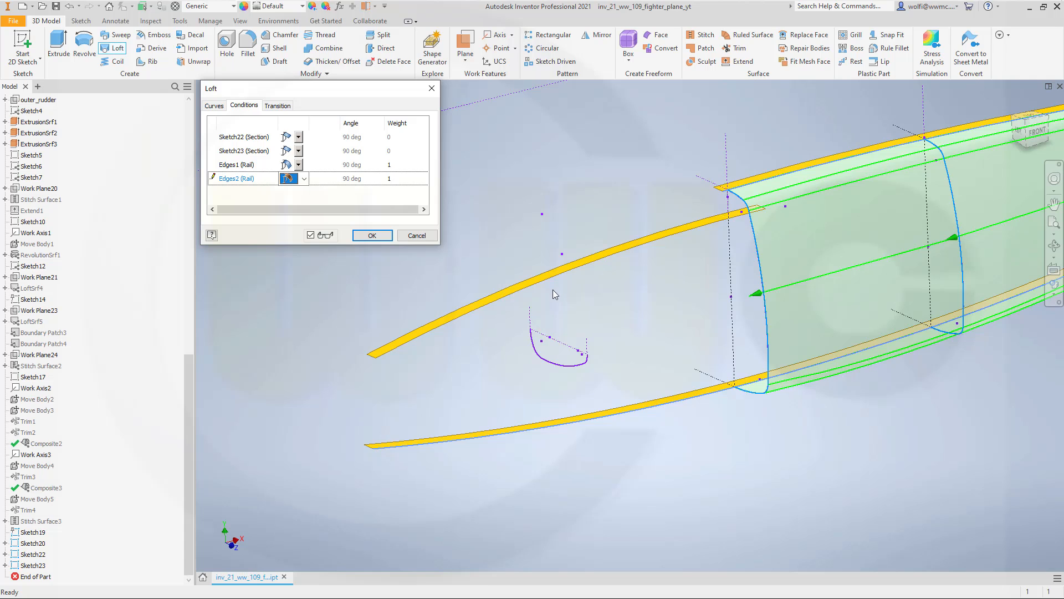
scroll(553, 289, "up", 2)
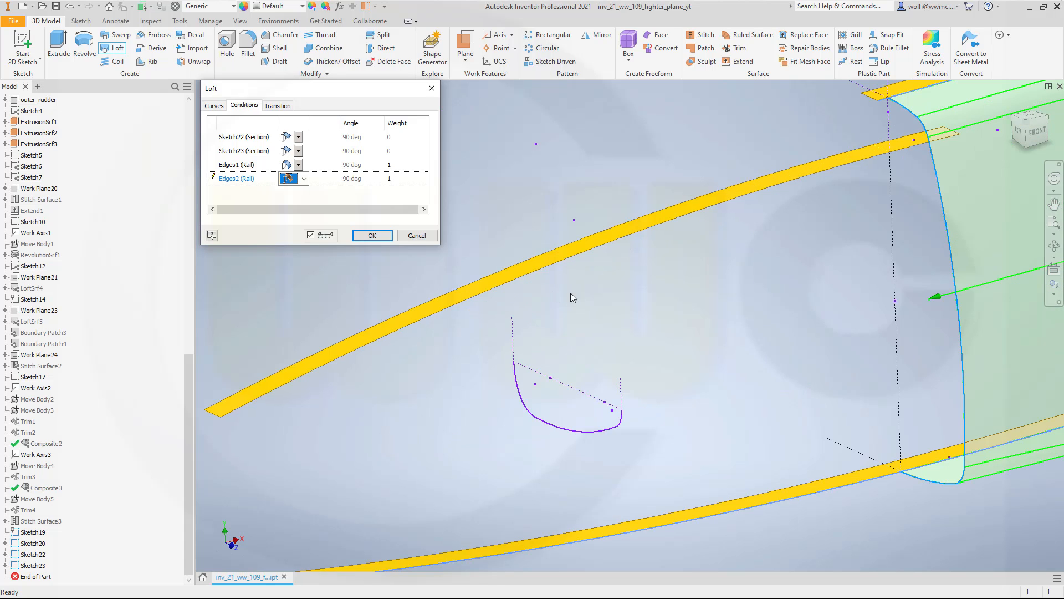
scroll(572, 293, "down", 1)
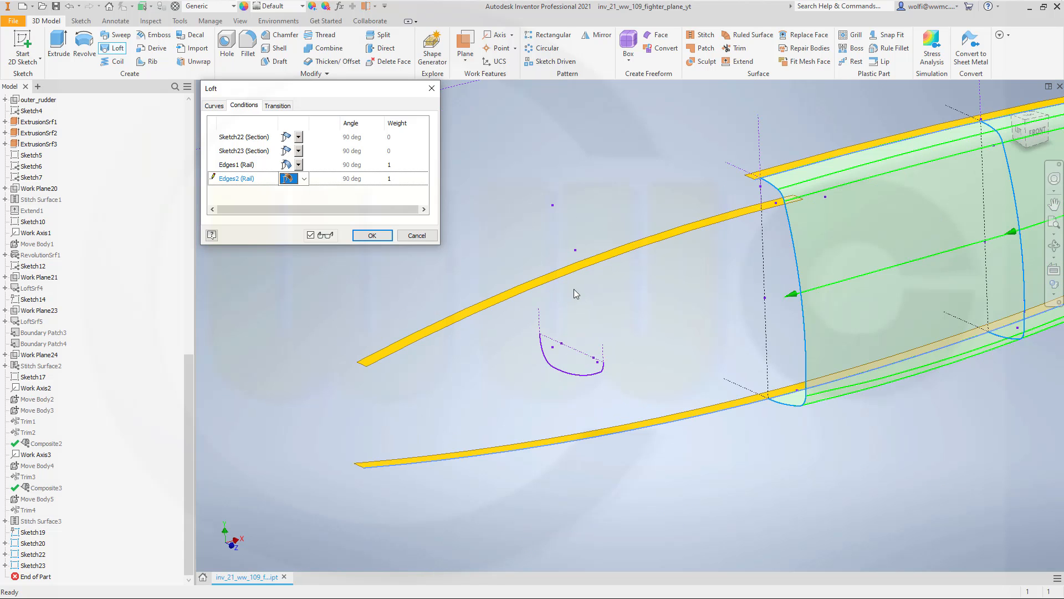
left_click(372, 236)
scroll(796, 273, "down", 4)
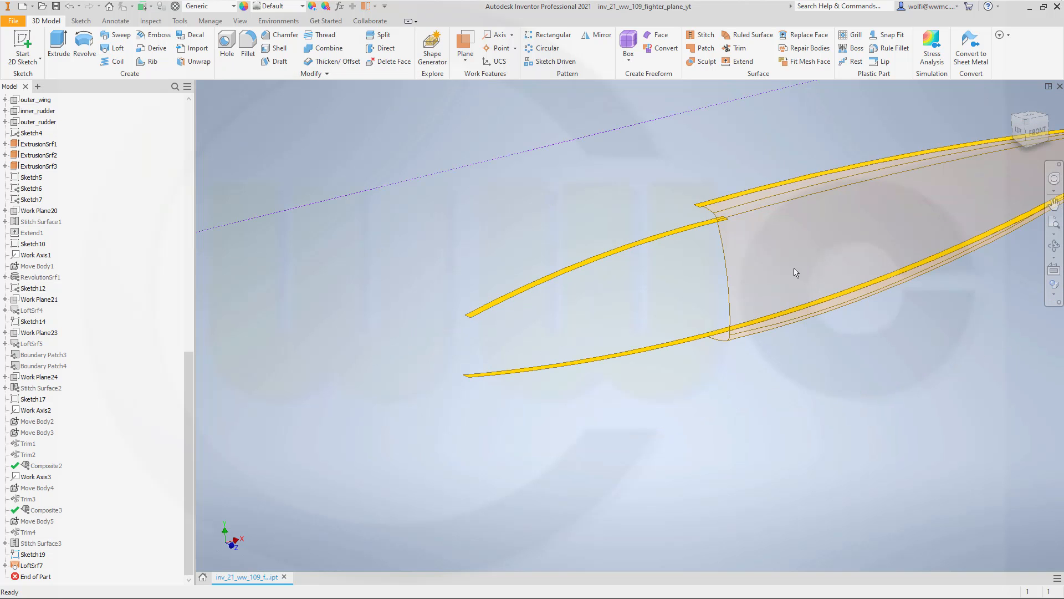
scroll(981, 242, "up", 3)
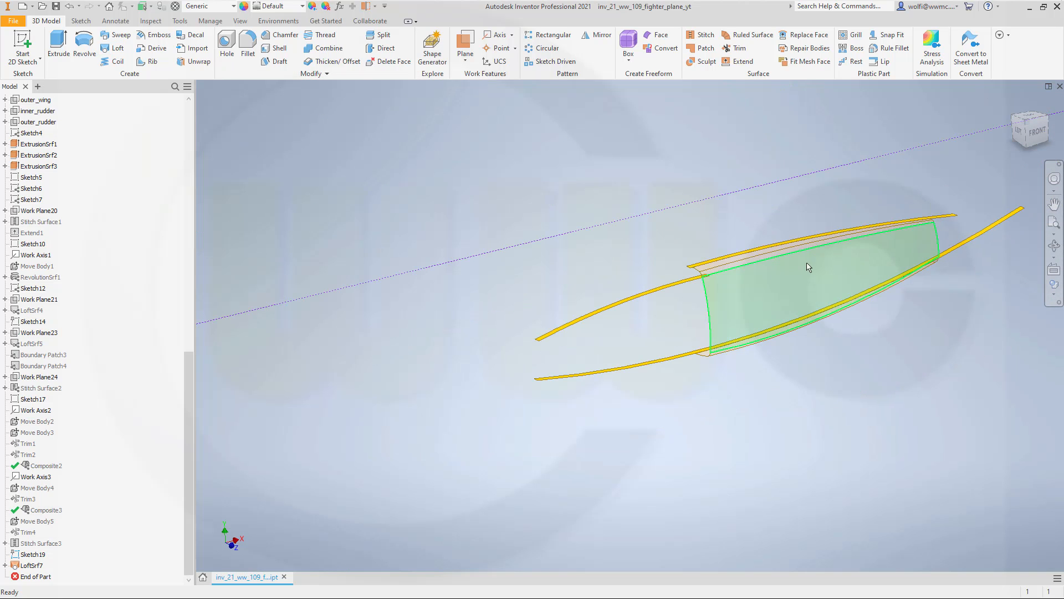
middle_click_drag(756, 205, 685, 237, "shift")
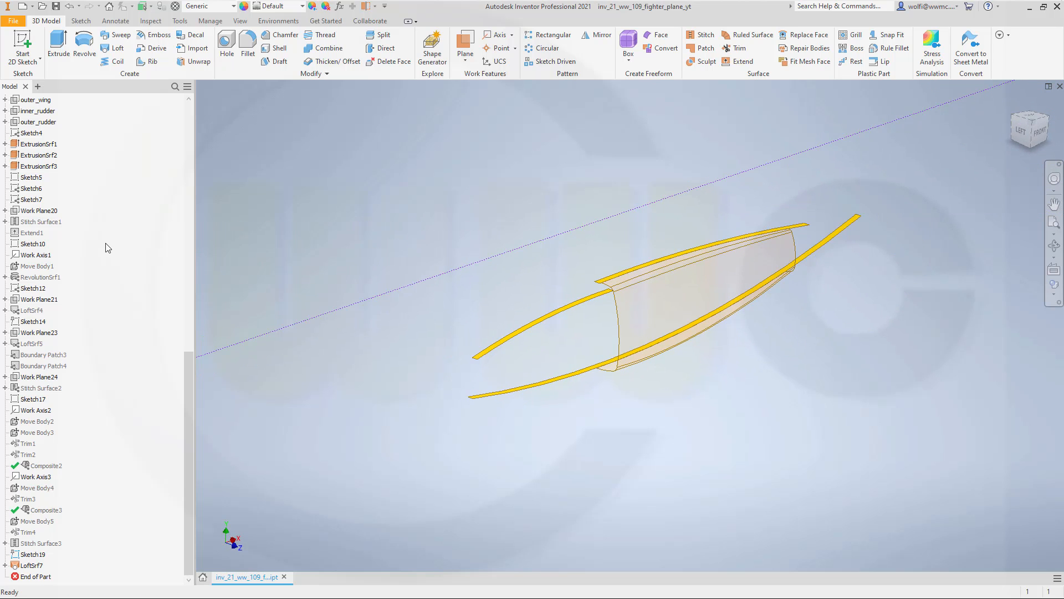
Step: Look through the model's work planes, collapse plane H, and examine where split_plane lies relative to the fuselage surfaces
scroll(108, 248, "up", 6)
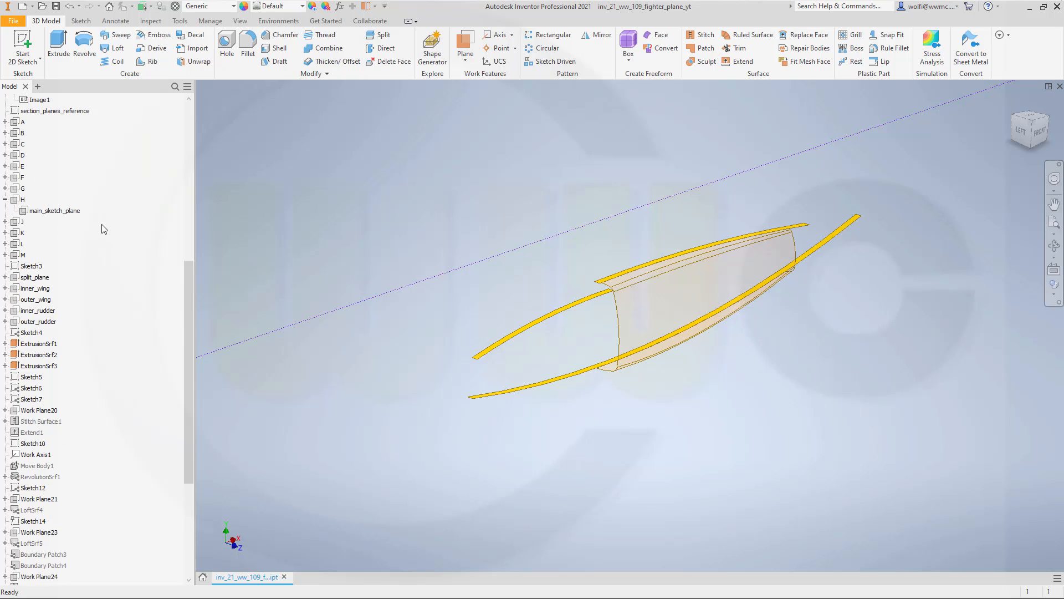
scroll(102, 222, "up", 2)
scroll(102, 221, "up", 1)
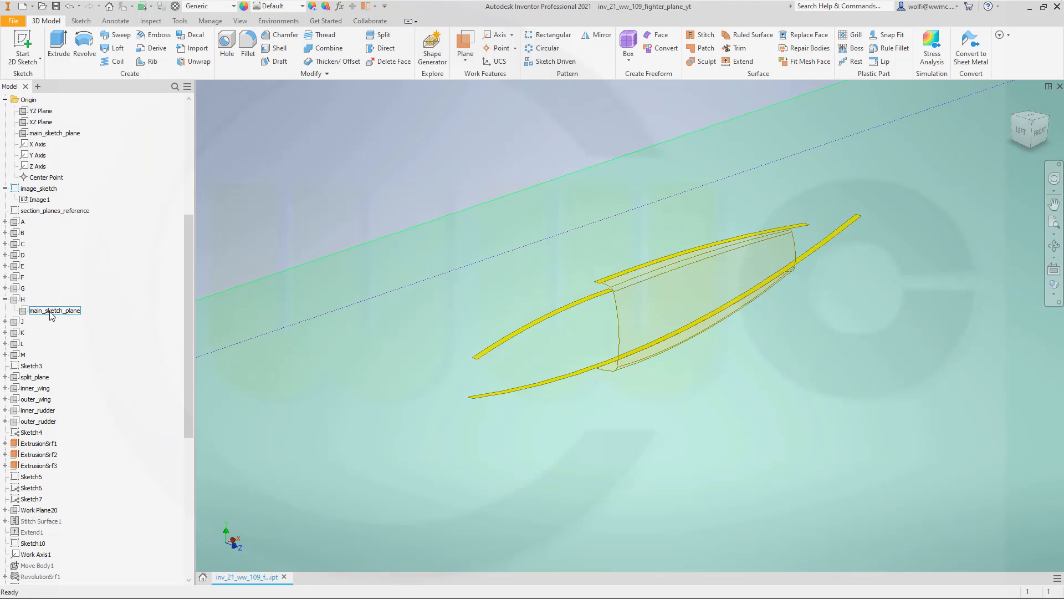
left_click(5, 299)
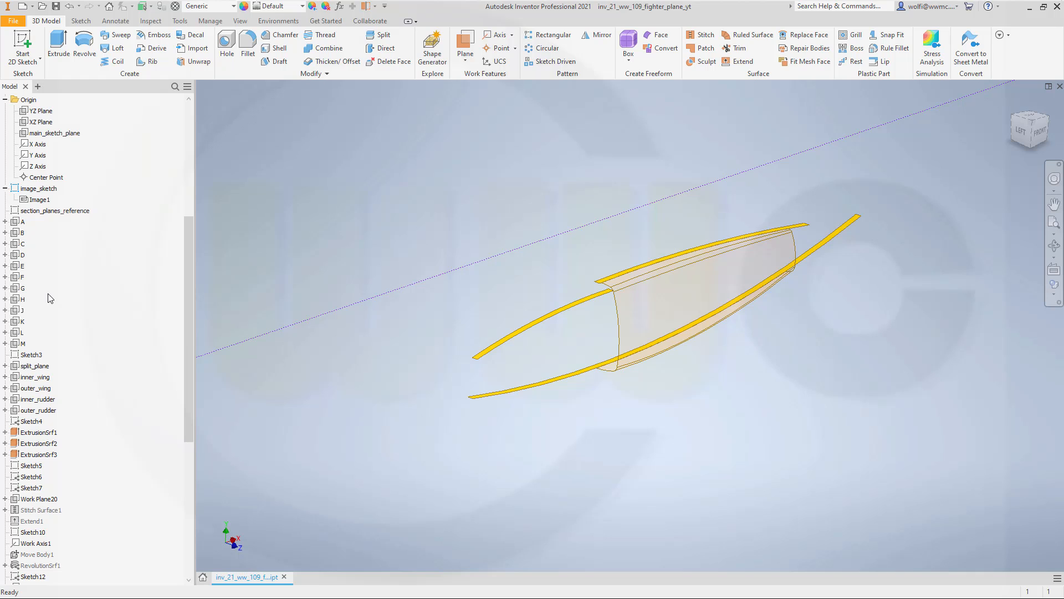
left_click(43, 370)
scroll(333, 364, "up", 3)
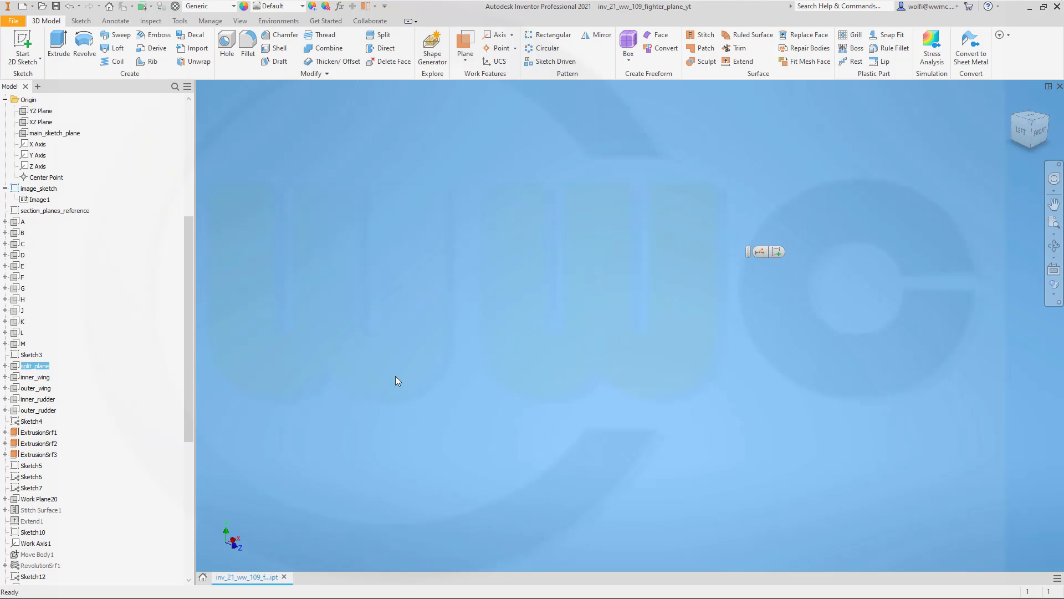
scroll(472, 368, "down", 10)
left_click(516, 285)
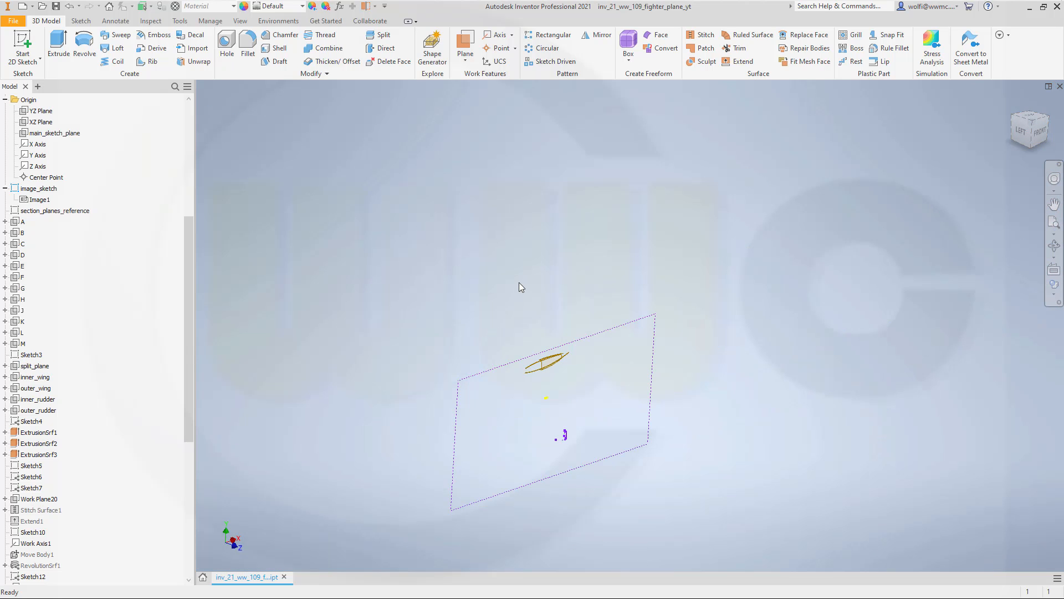
Step: Split the side face of the fuselage surface using split_plane as the splitting tool
scroll(527, 299, "up", 3)
scroll(572, 423, "up", 3)
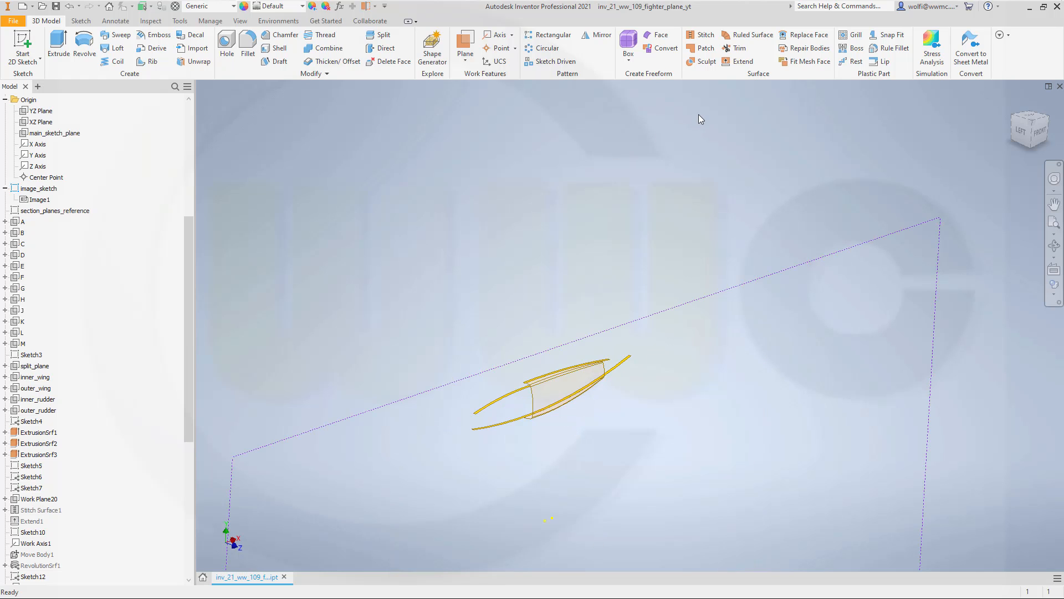
left_click(381, 36)
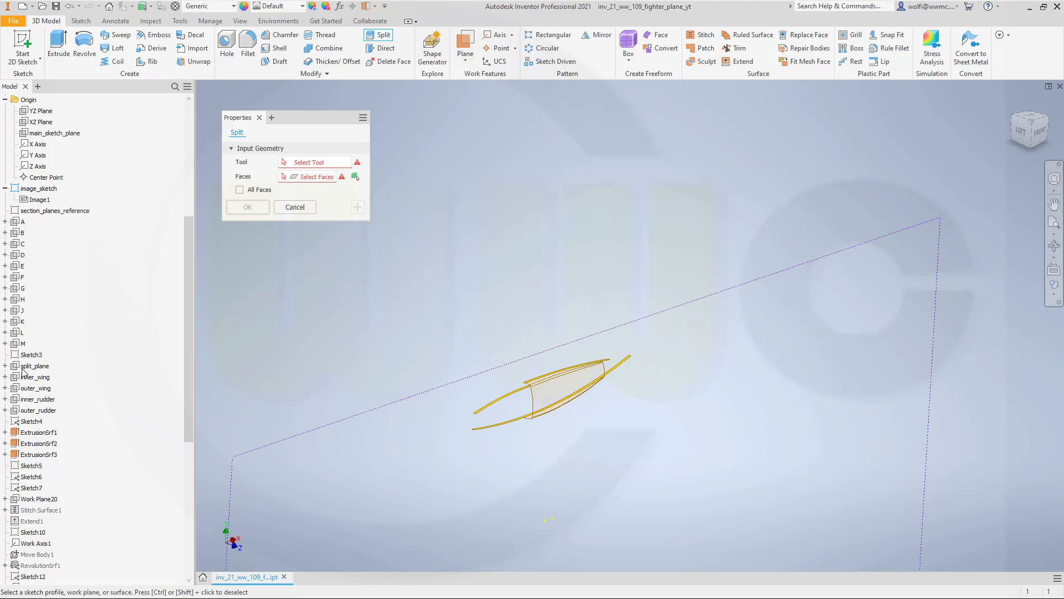
left_click(305, 162)
left_click(36, 367)
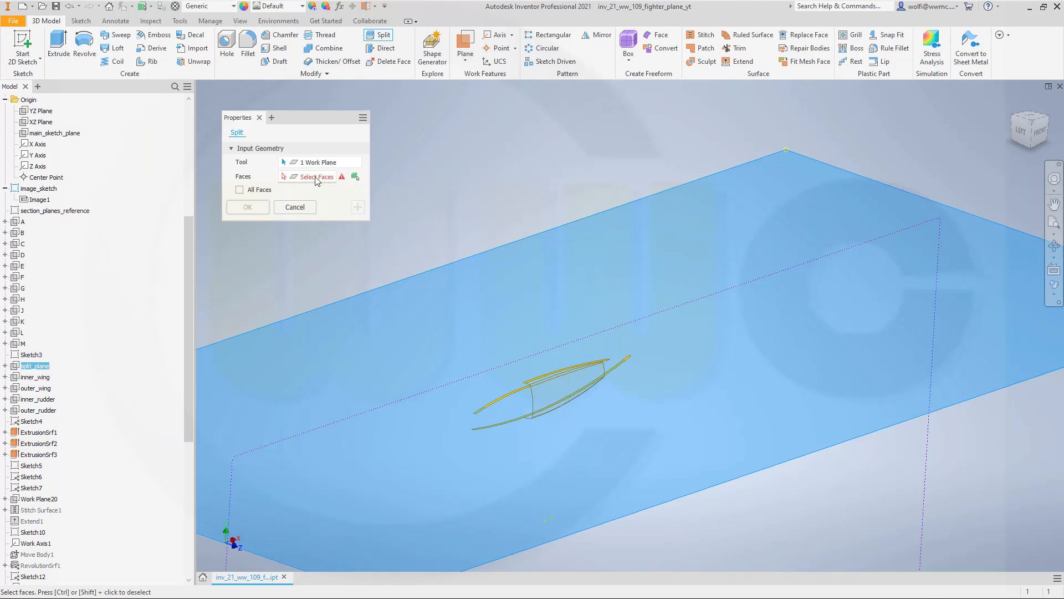
left_click(552, 397)
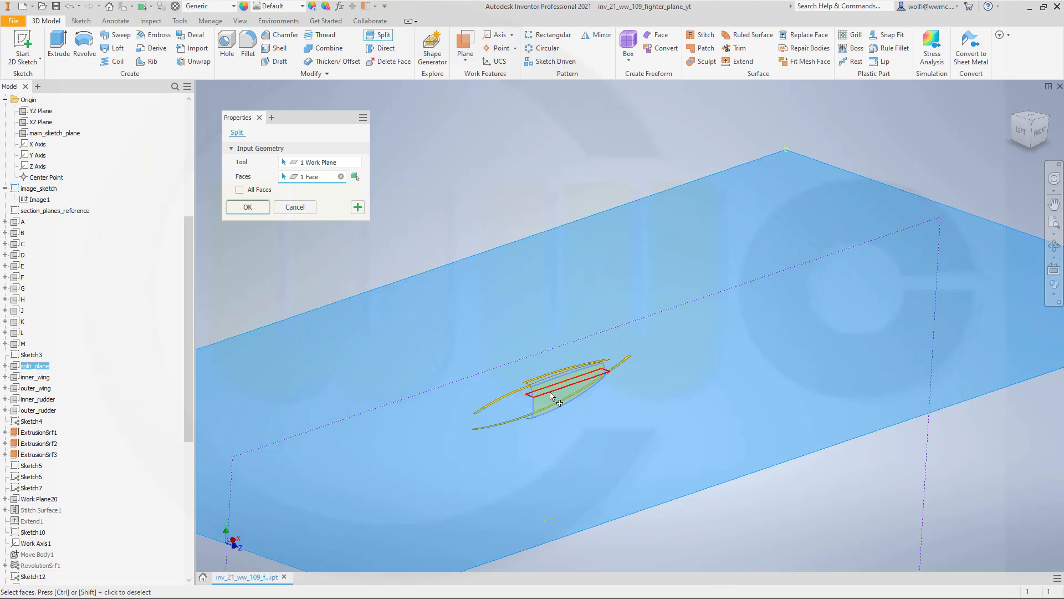
left_click(248, 207)
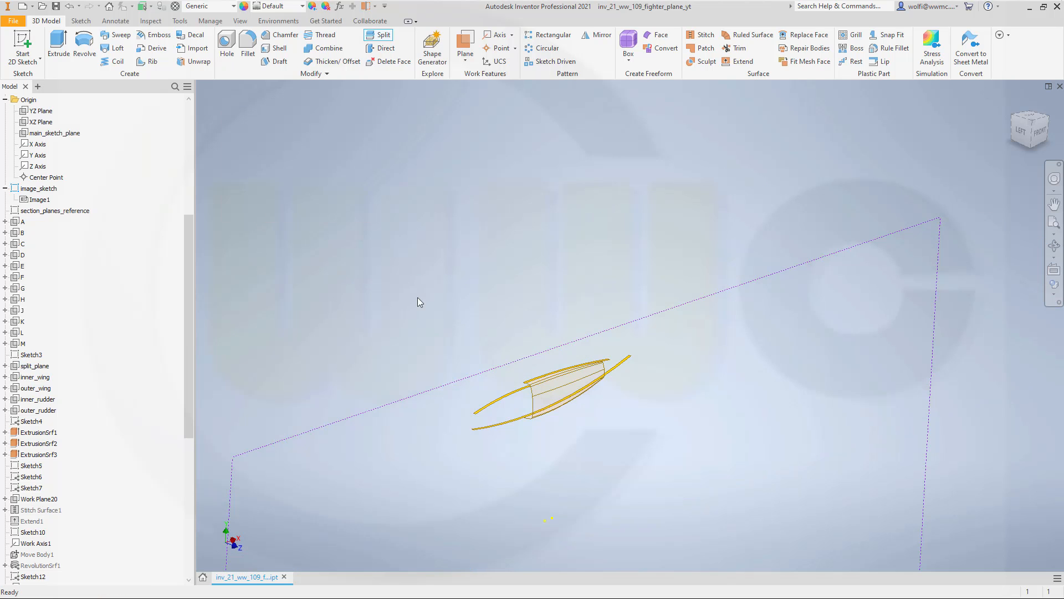
Step: Turn off translucency for the fuselage surface body Srf21
scroll(608, 454, "down", 5)
scroll(608, 435, "down", 5)
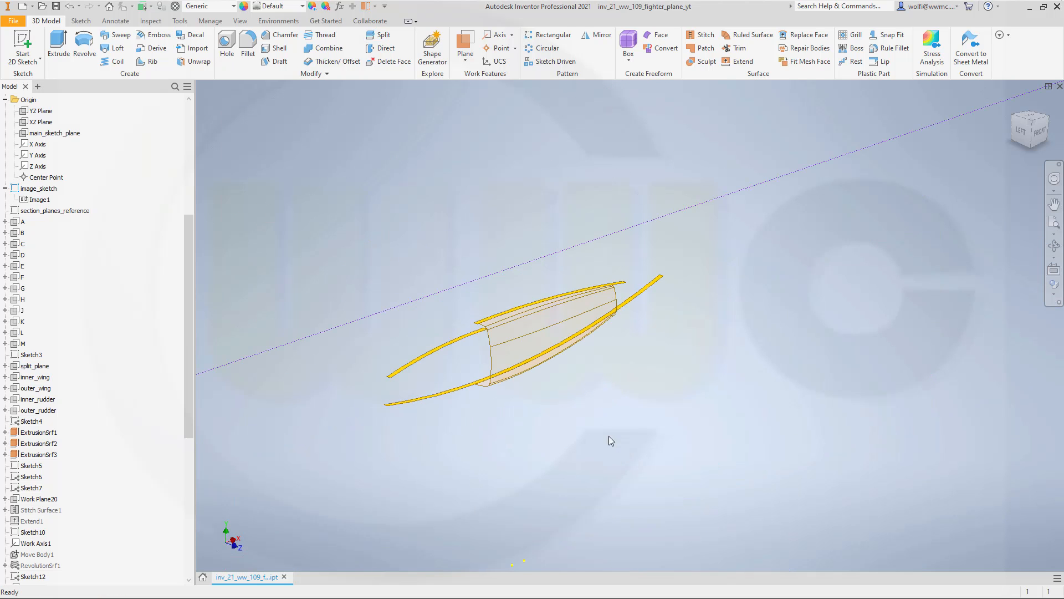
scroll(594, 420, "up", 6)
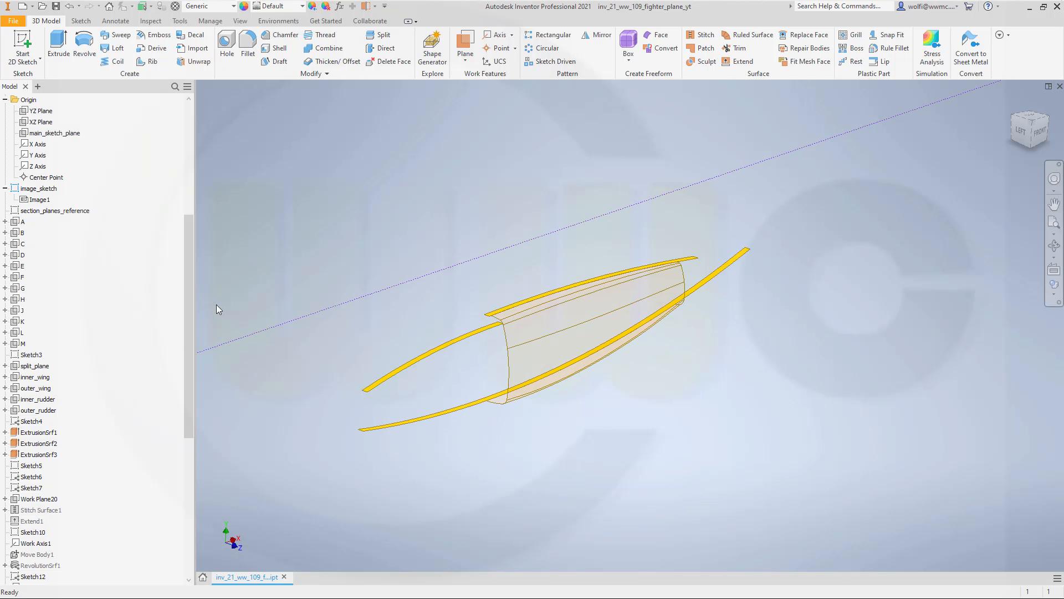
scroll(100, 216, "up", 5)
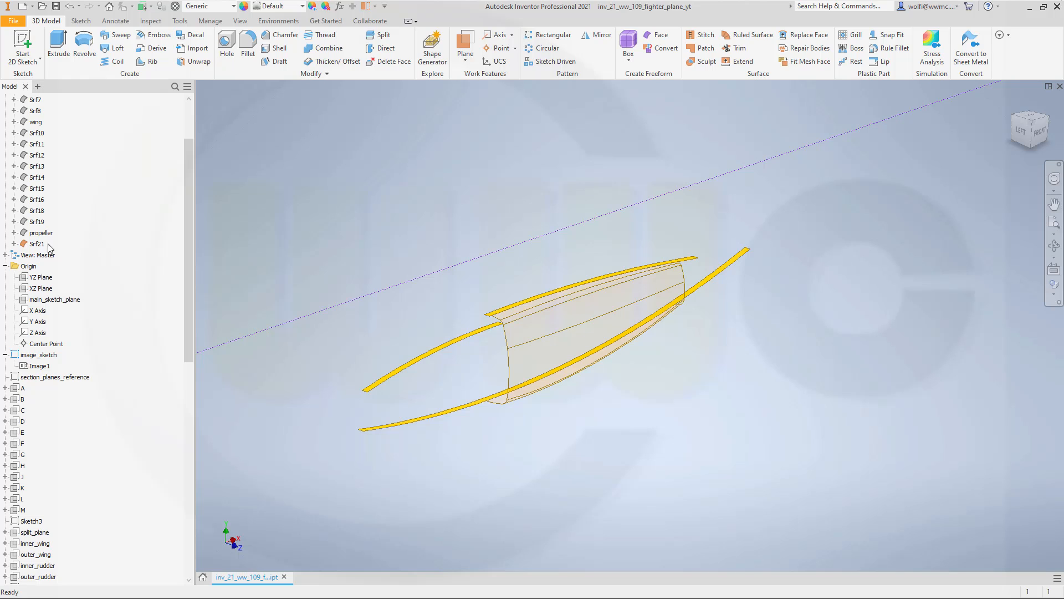
left_click(39, 246)
right_click(40, 247)
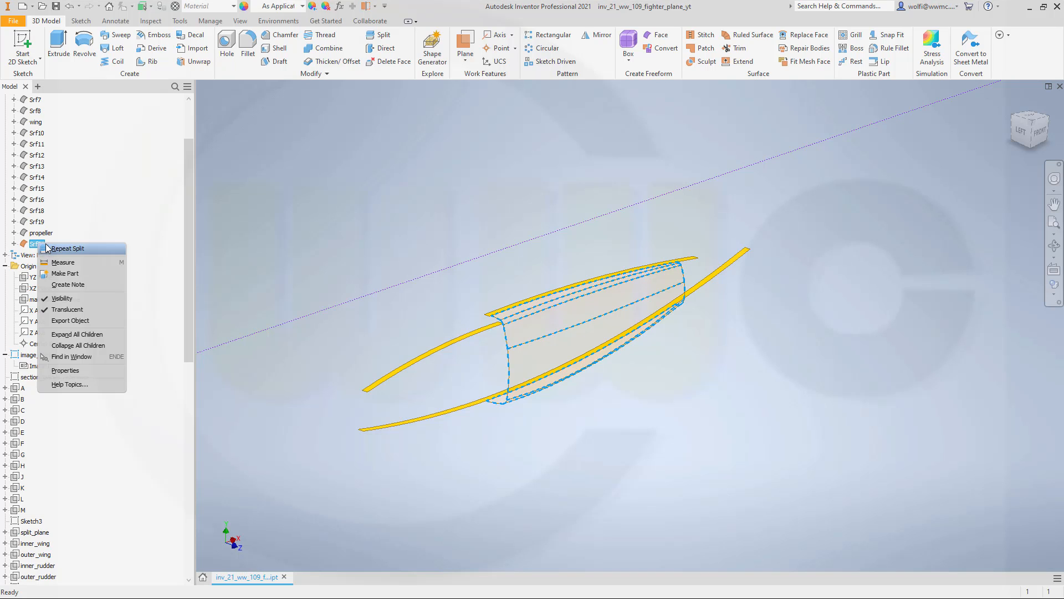
left_click(67, 309)
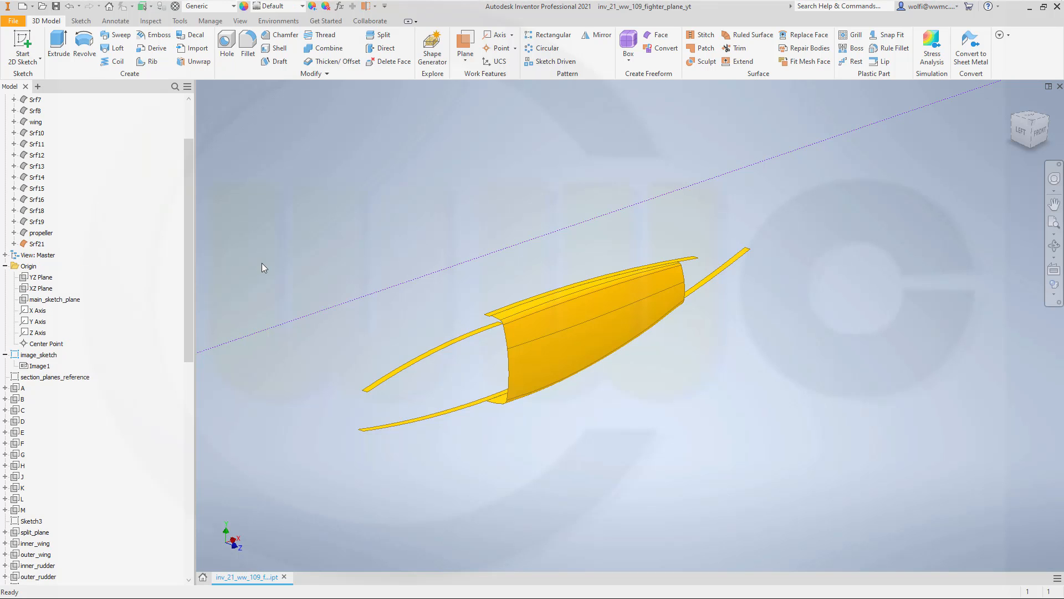
Step: Start a 2D sketch on work plane E at the open end of the fuselage surface
scroll(490, 385, "up", 3)
scroll(490, 386, "down", 4)
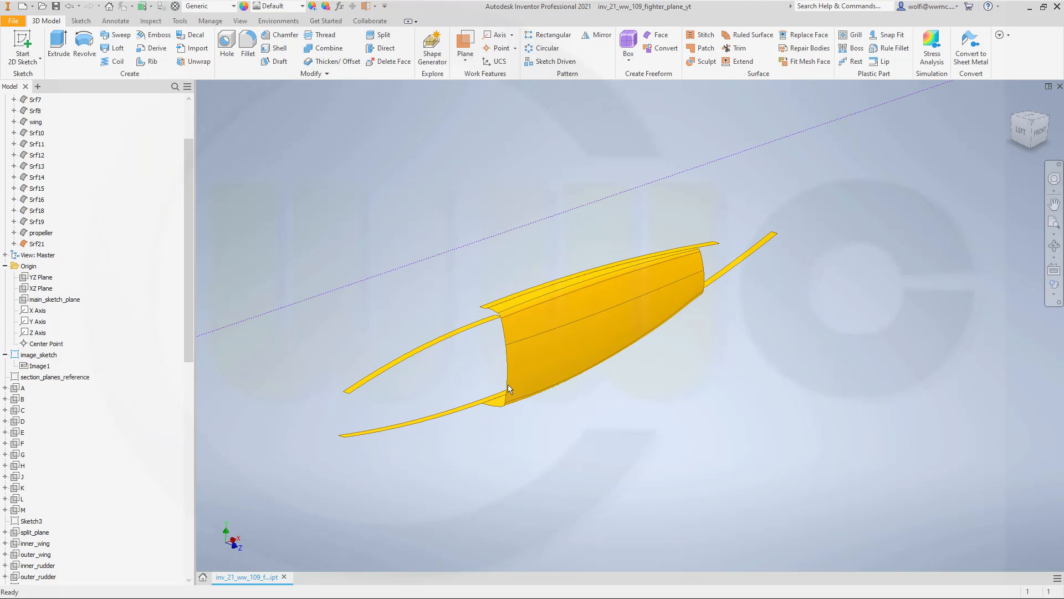
middle_click_drag(419, 311, 467, 286, "shift")
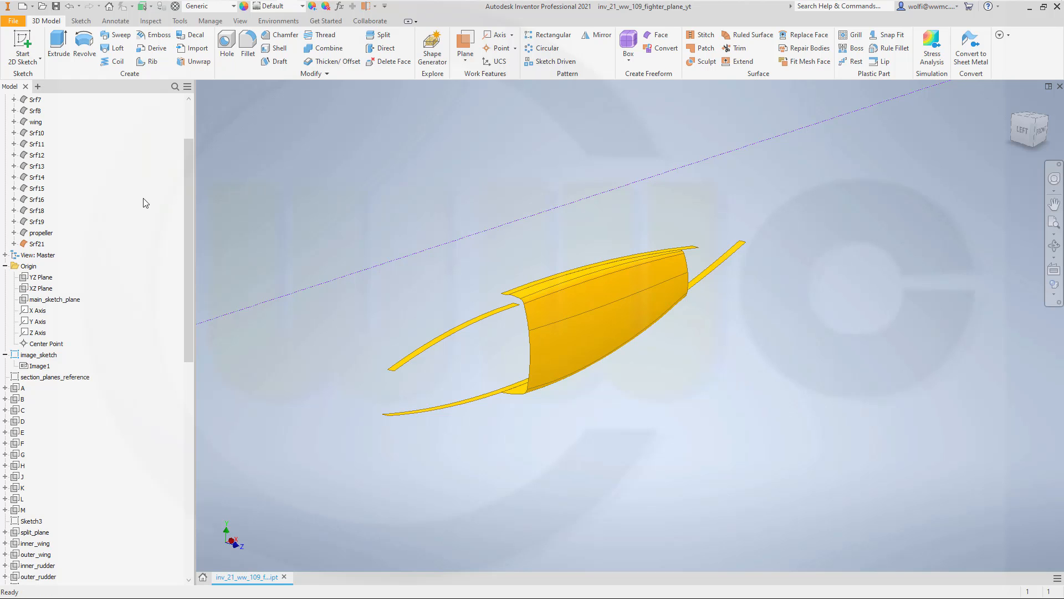
left_click(23, 433)
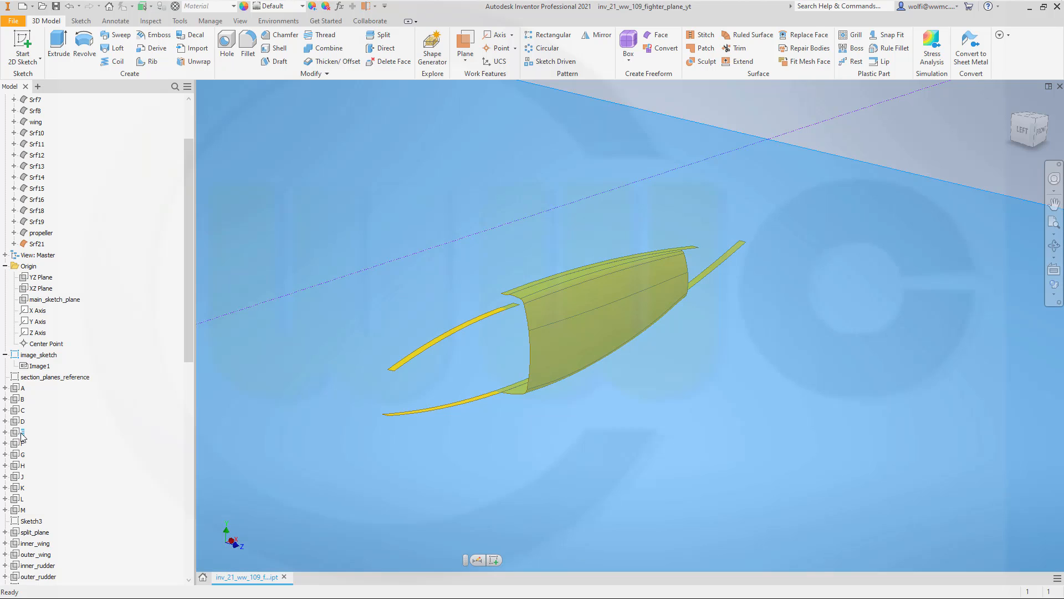
left_click(23, 42)
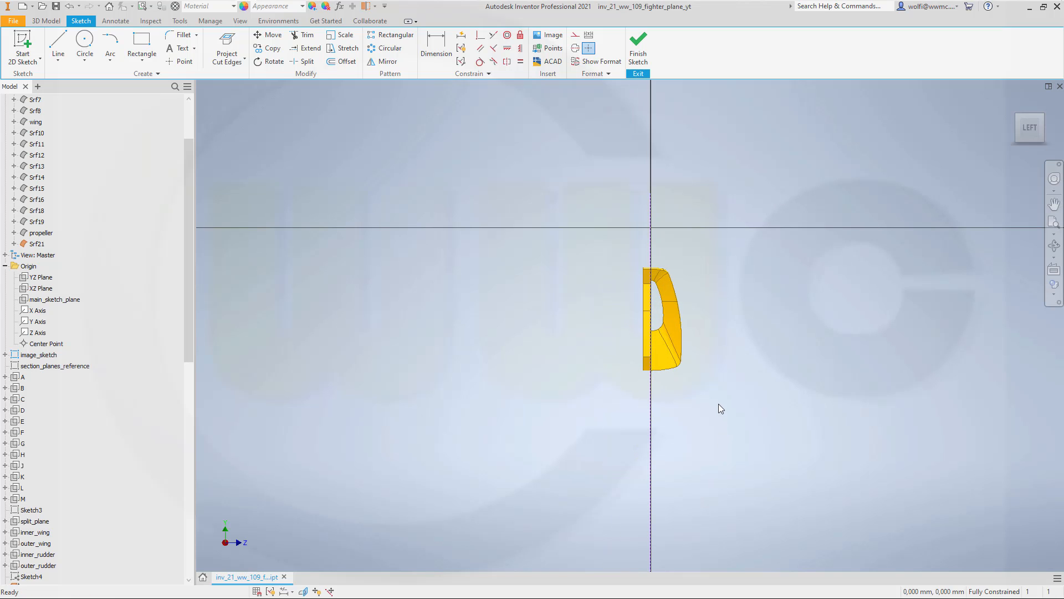
Step: Change the projected bottom edge of the fuselage section from construction to regular sketch geometry
middle_click_drag(698, 413, 677, 417)
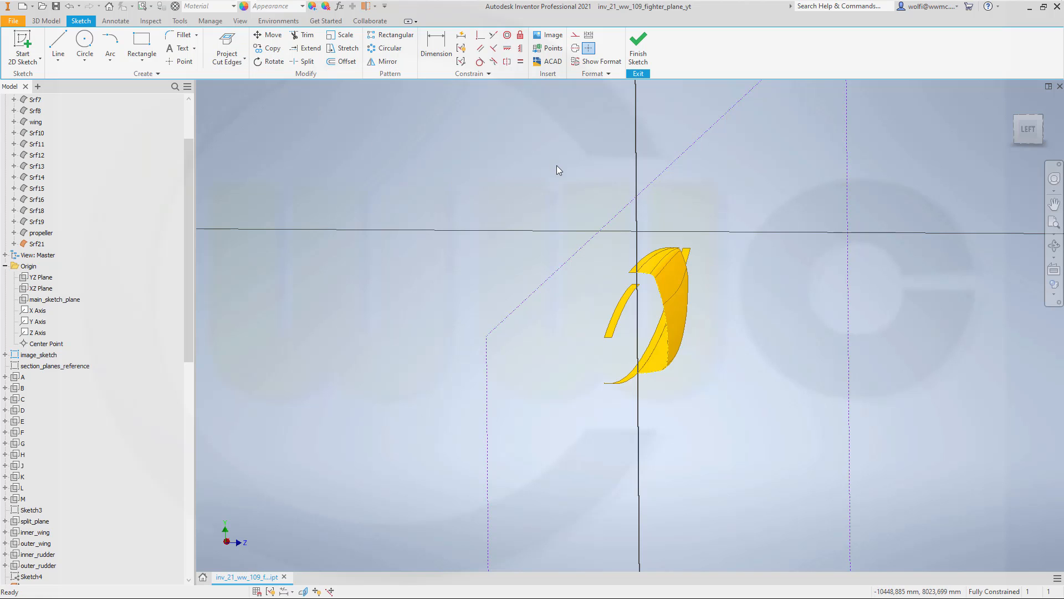
scroll(757, 352, "down", 2)
scroll(756, 348, "up", 2)
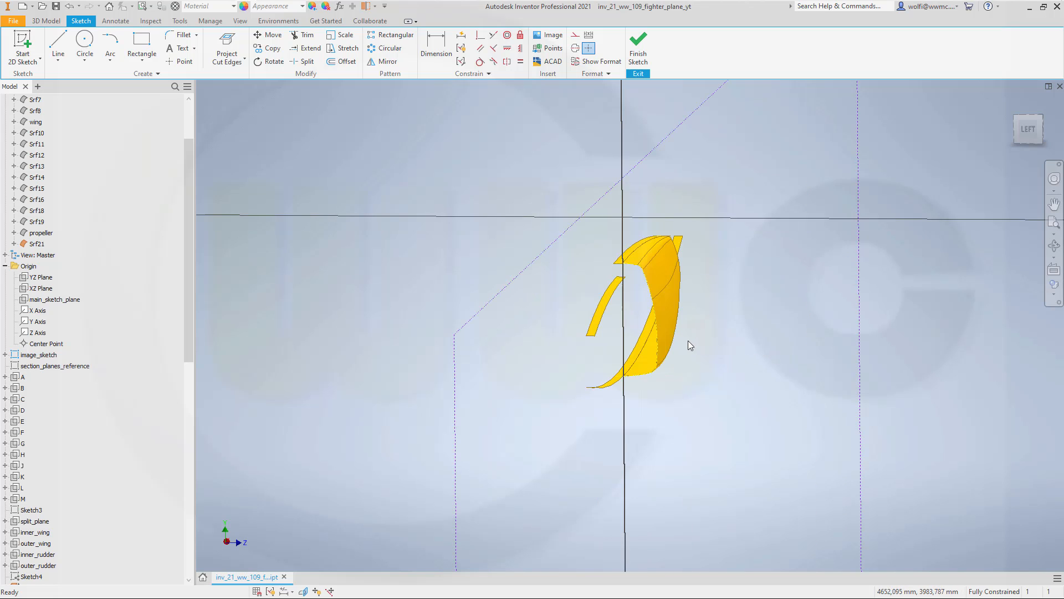
mouse_move(688, 337)
middle_mouse_down("shift")
mouse_move(691, 315)
mouse_move(691, 326)
middle_mouse_up("shift")
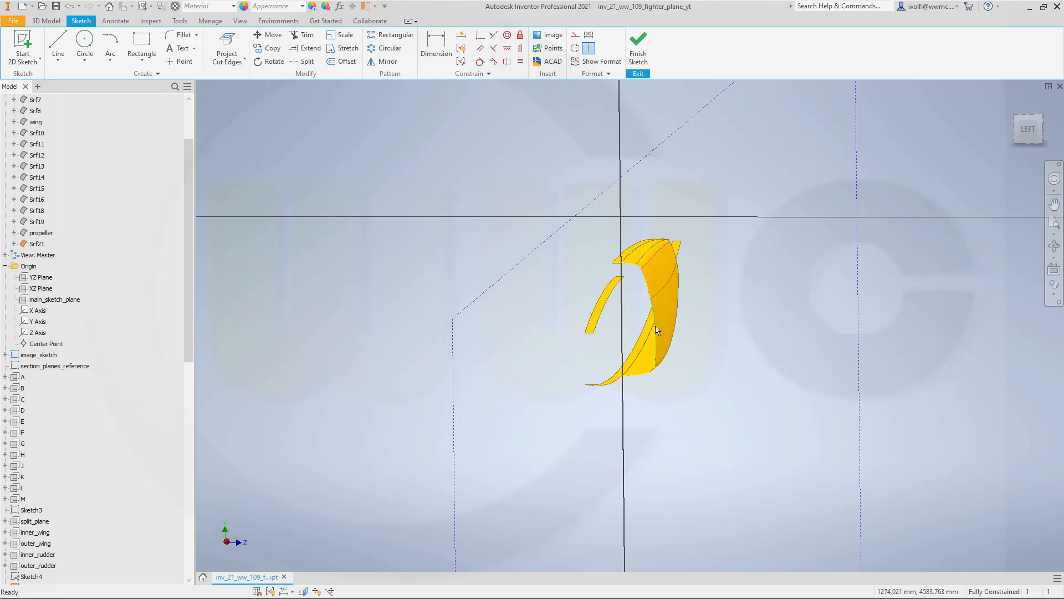
scroll(623, 287, "up", 3)
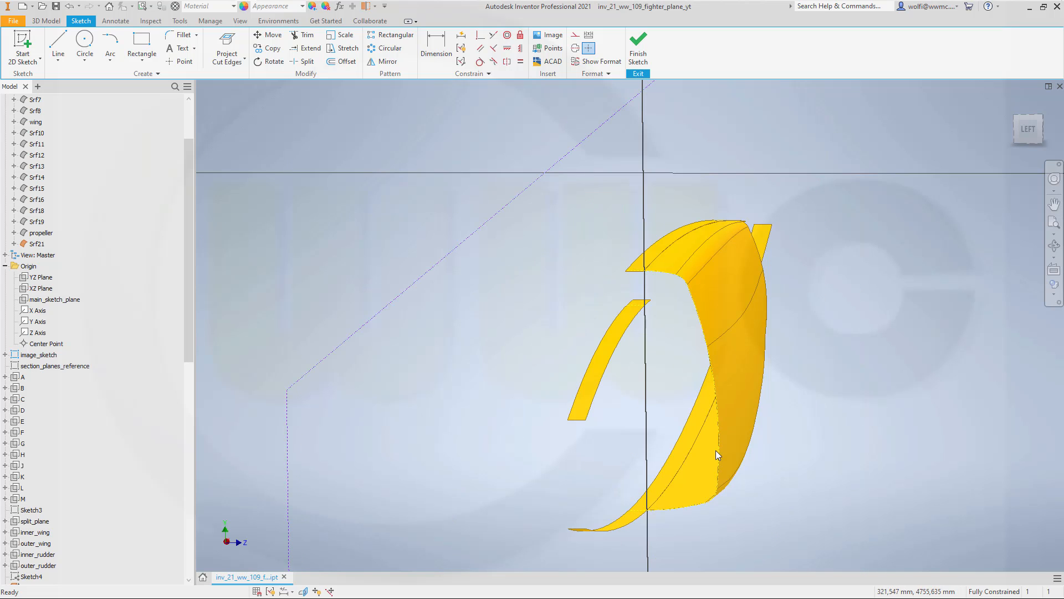
left_click(680, 509)
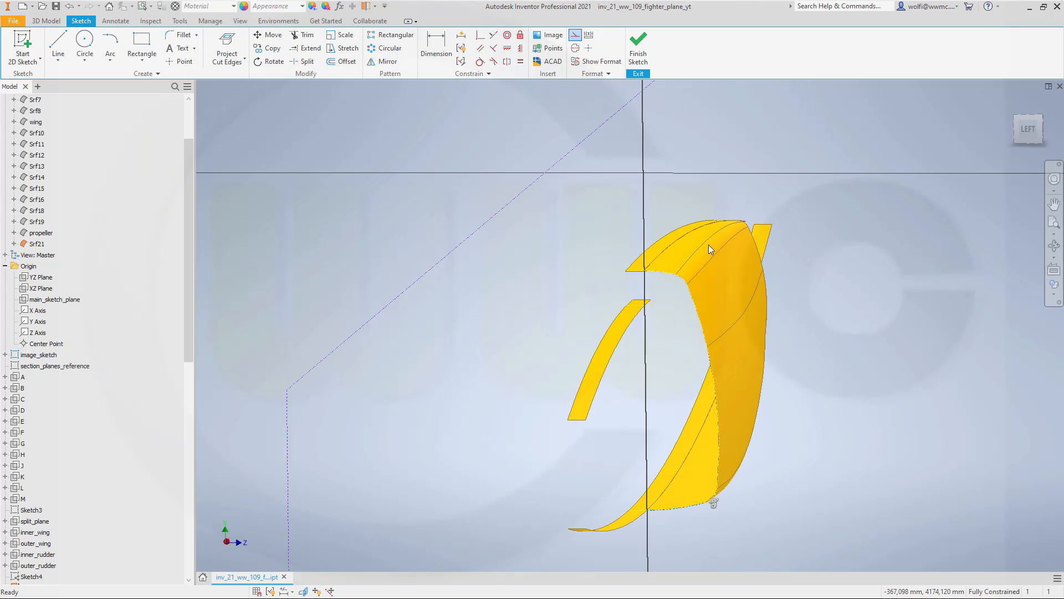
left_click(576, 37)
Step: Change the projected rounded corner edge and the lower side edge of the section from construction to regular geometry
scroll(737, 533, "up", 3)
scroll(687, 474, "up", 5)
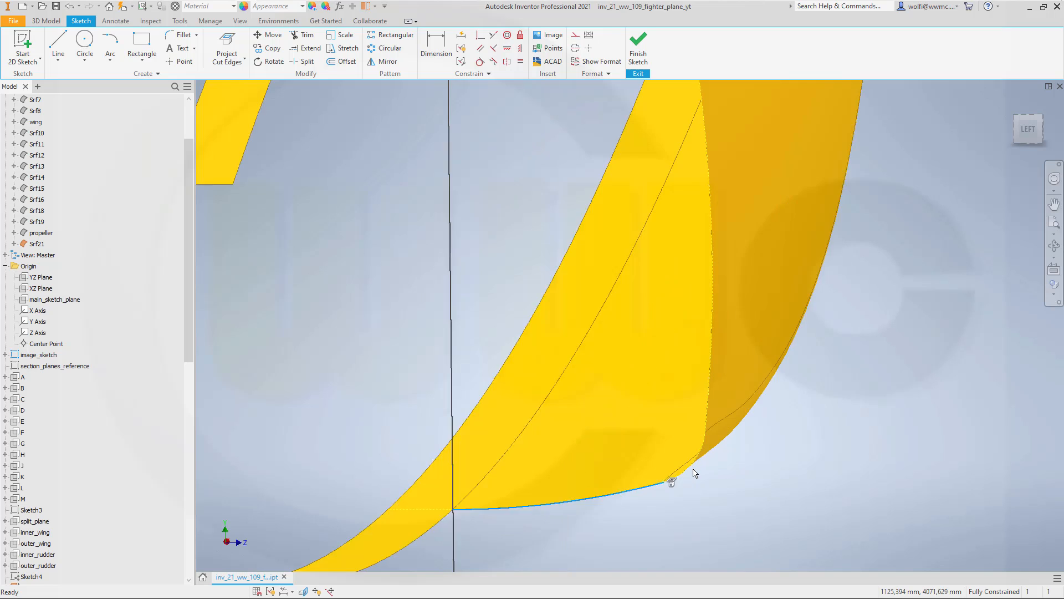
left_click(704, 458)
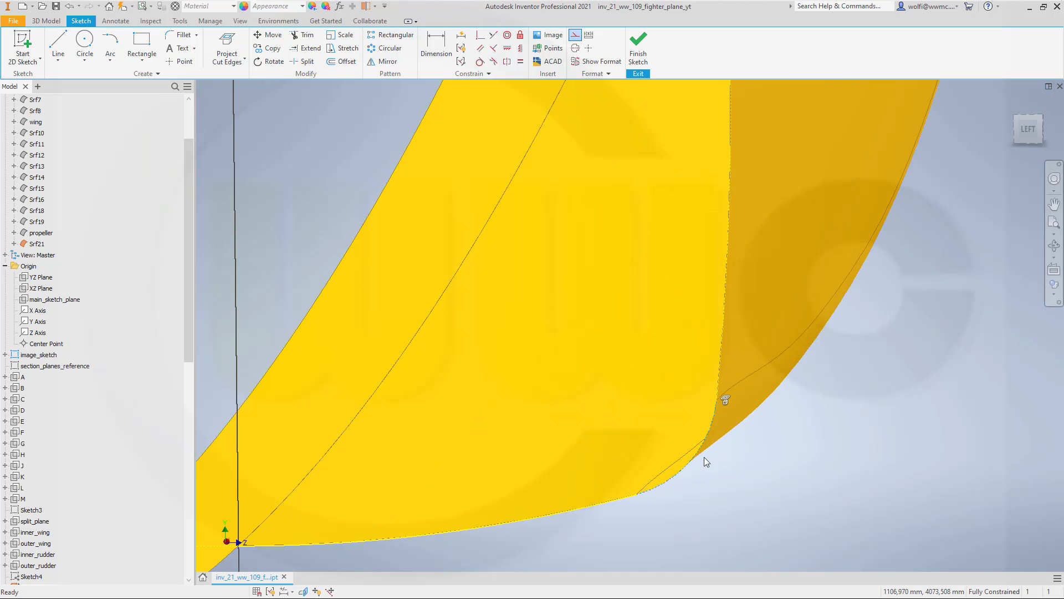
left_click(574, 38)
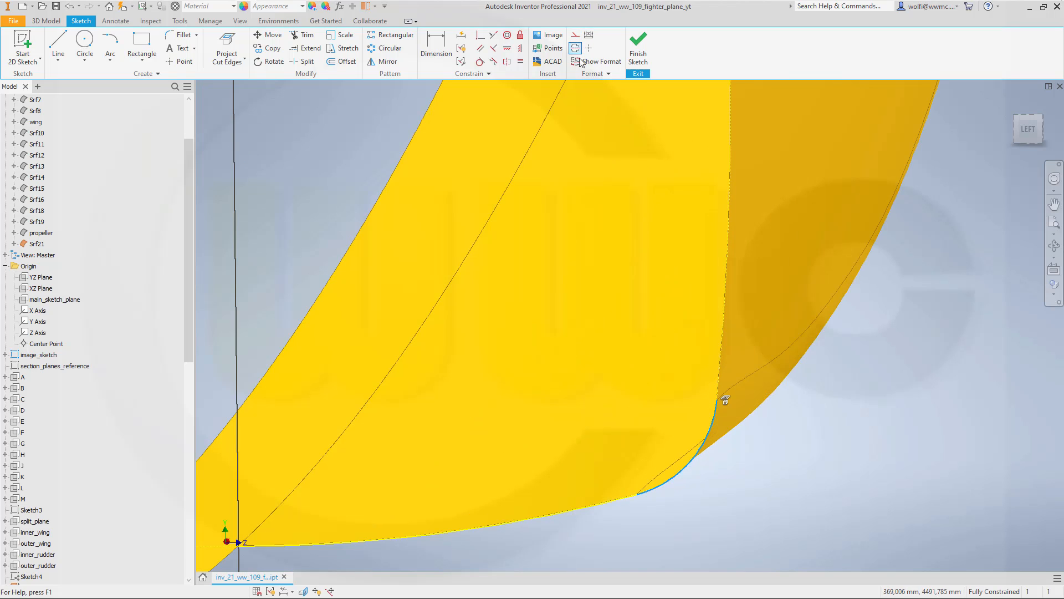
left_click(723, 337)
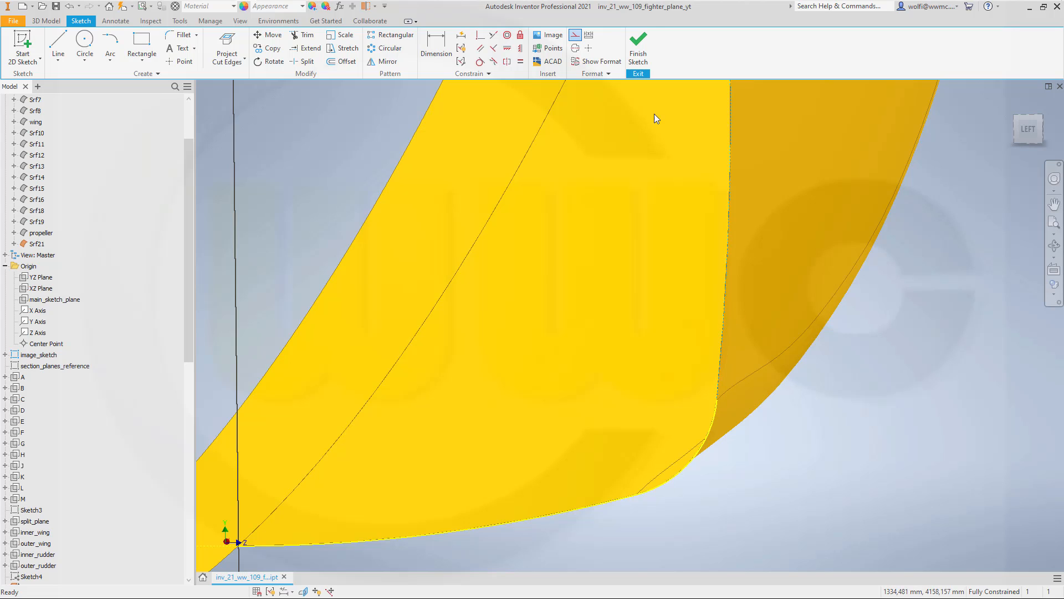
left_click(575, 38)
scroll(768, 198, "up", 5)
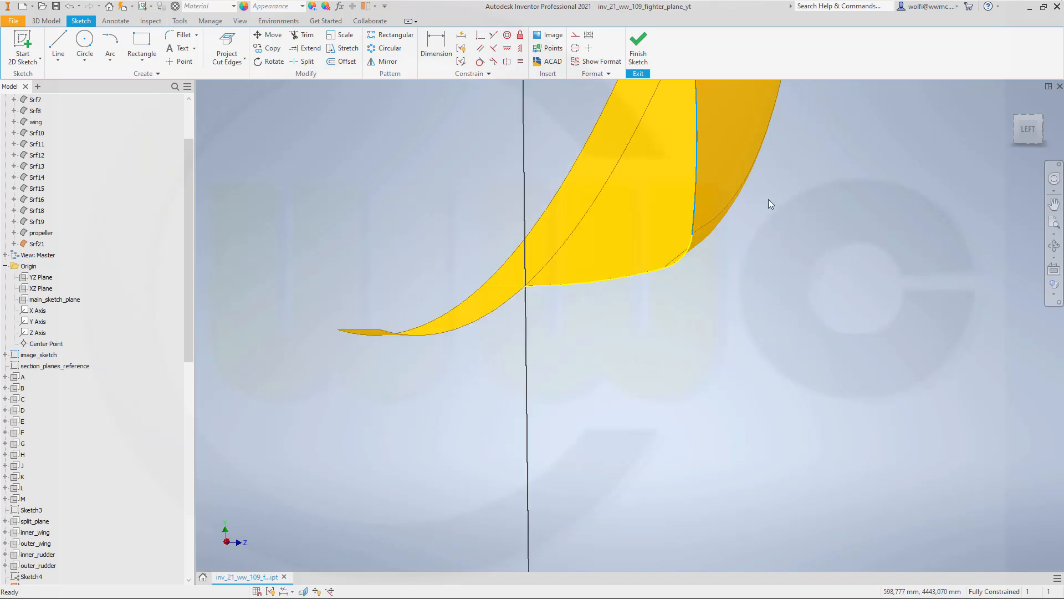
Step: Draw a tangent arc from the upper strip's edge point on the vertical axis outward toward the fuselage side
mouse_move(820, 211)
middle_mouse_down("shift")
mouse_move(810, 242)
mouse_move(808, 226)
mouse_move(868, 230)
mouse_move(843, 256)
mouse_move(874, 475)
middle_mouse_up("shift")
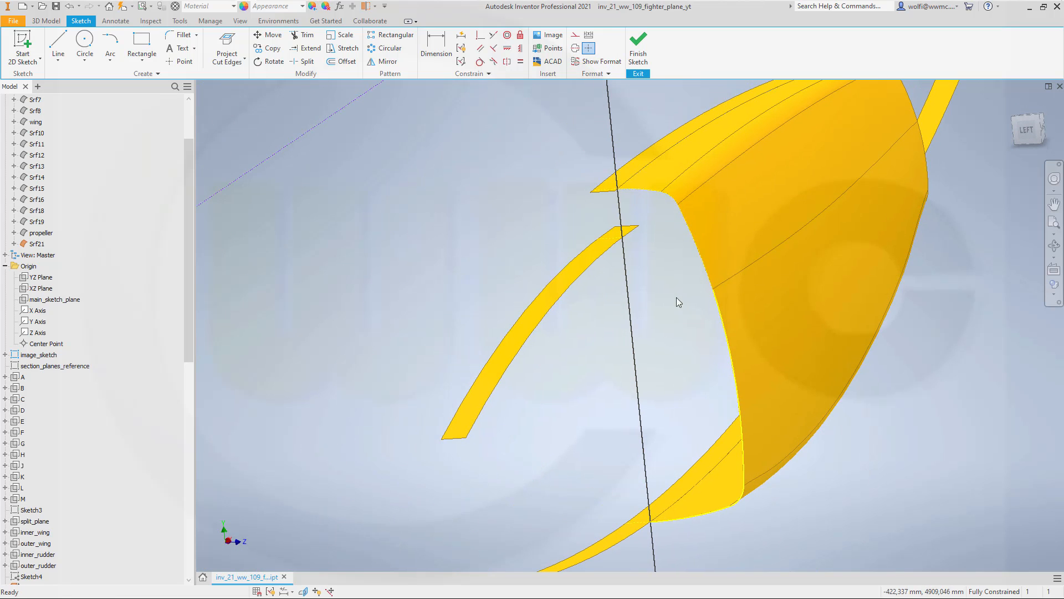
mouse_move(676, 299)
middle_mouse_down("shift")
mouse_move(672, 285)
mouse_move(684, 280)
mouse_move(672, 273)
middle_mouse_up("shift")
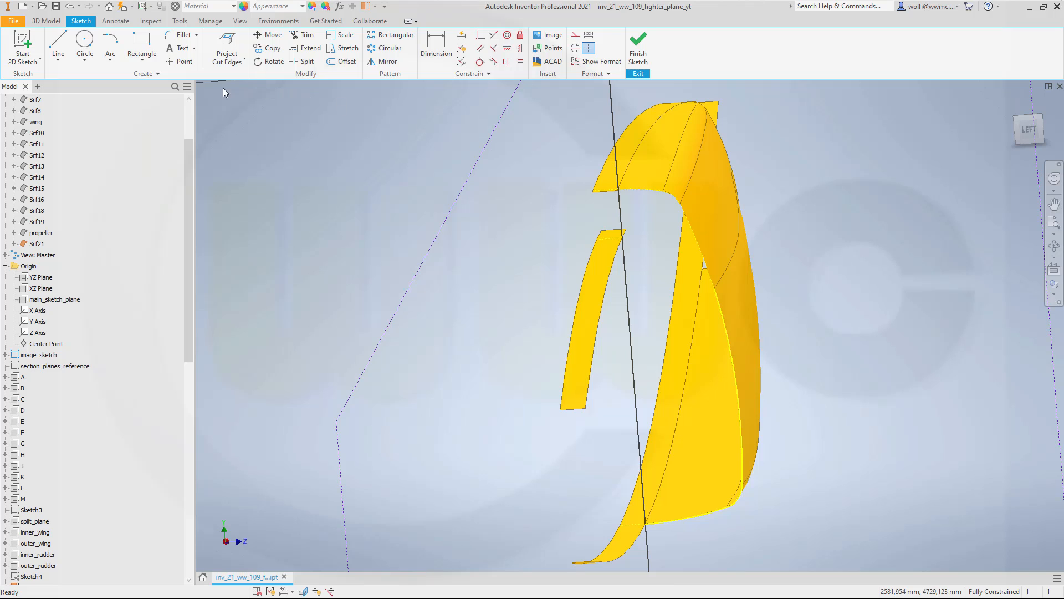
left_click(110, 44)
left_click(623, 237)
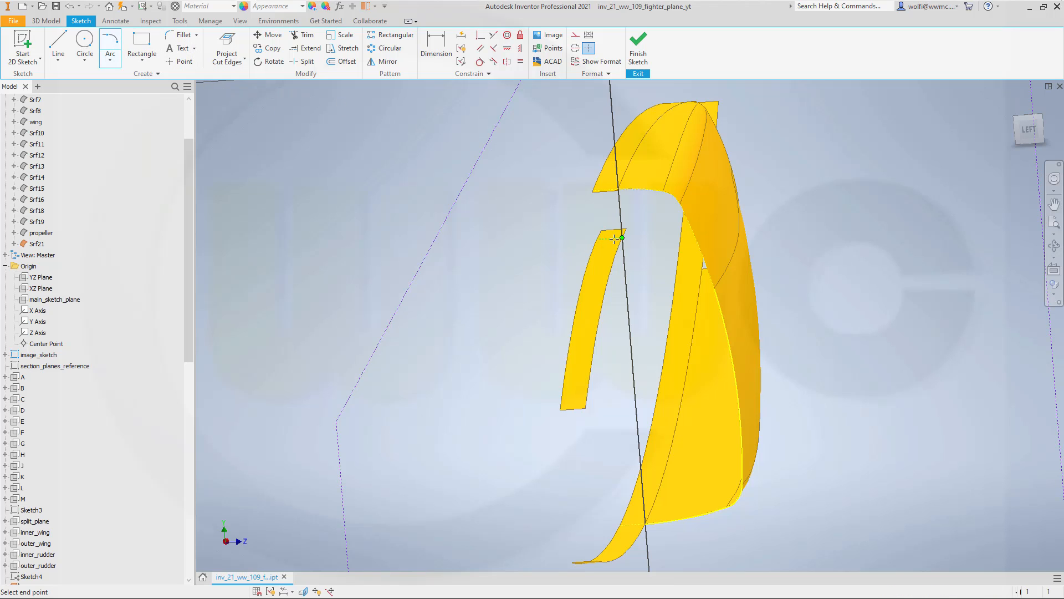
left_click(682, 247)
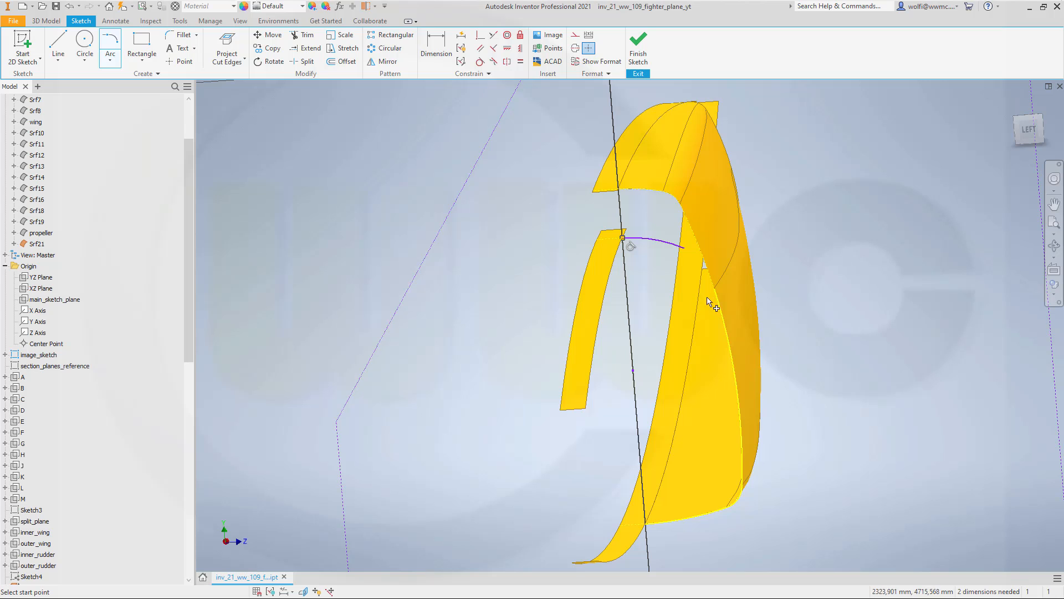
left_click(684, 248)
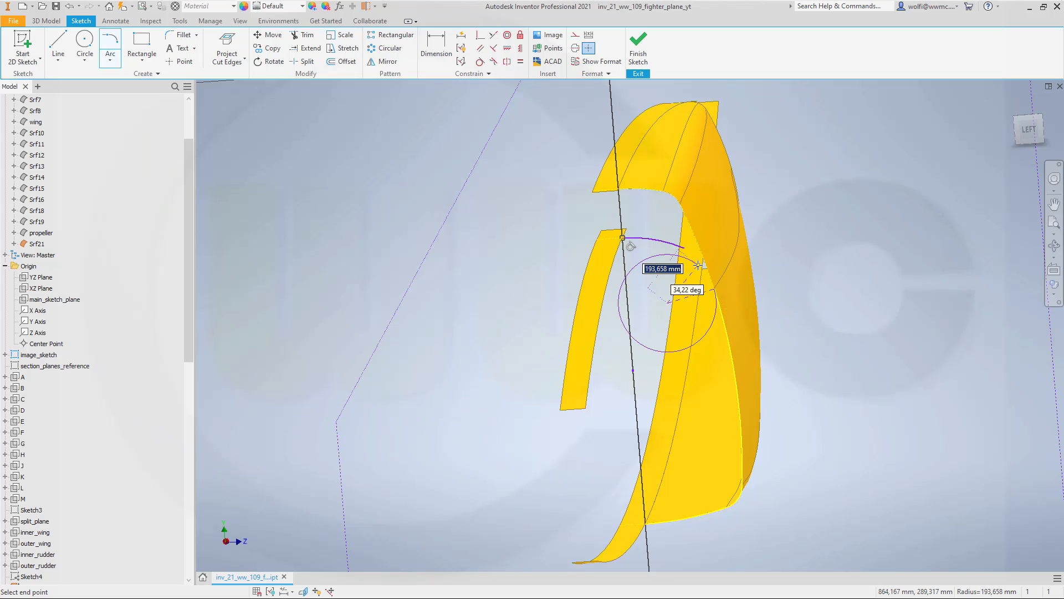
left_click(714, 290)
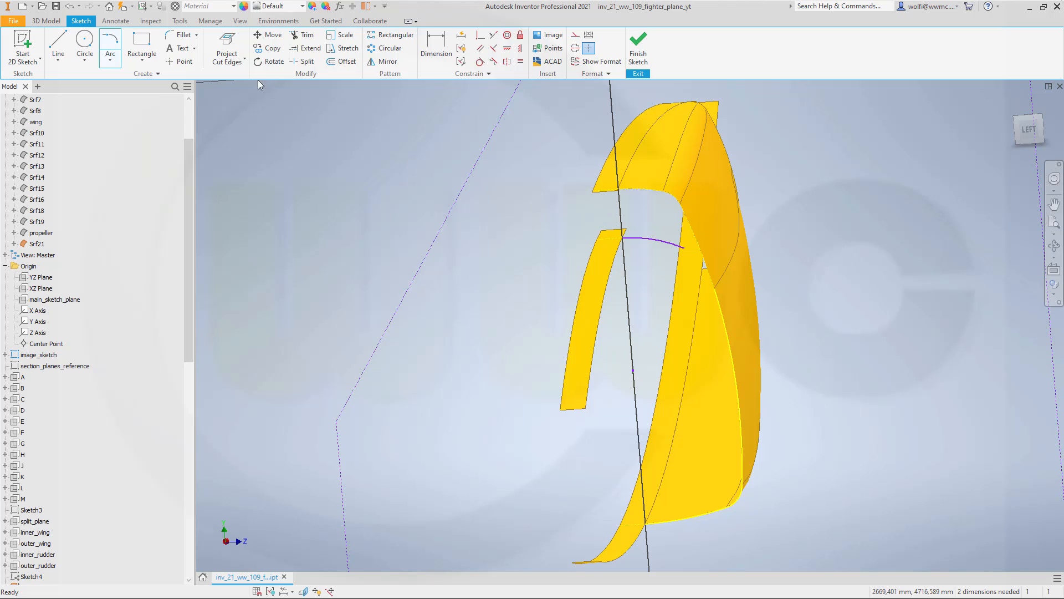
key("Escape")
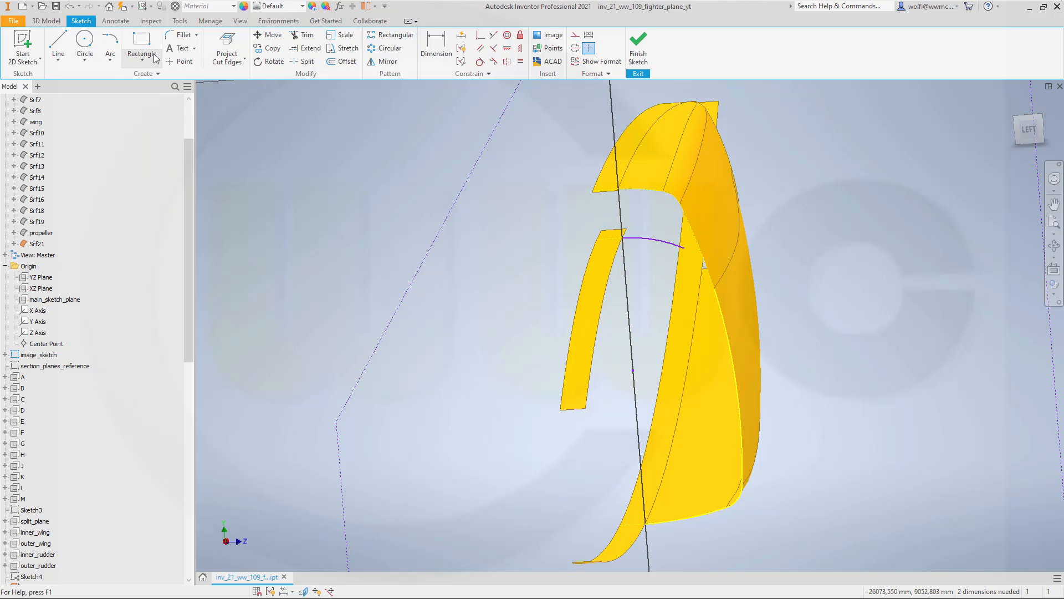
Step: Draw a three-point arc from the upper end of the projected side edge to the free end of the tangent arc
left_click(112, 64)
left_click(124, 83)
scroll(726, 284, "up", 5)
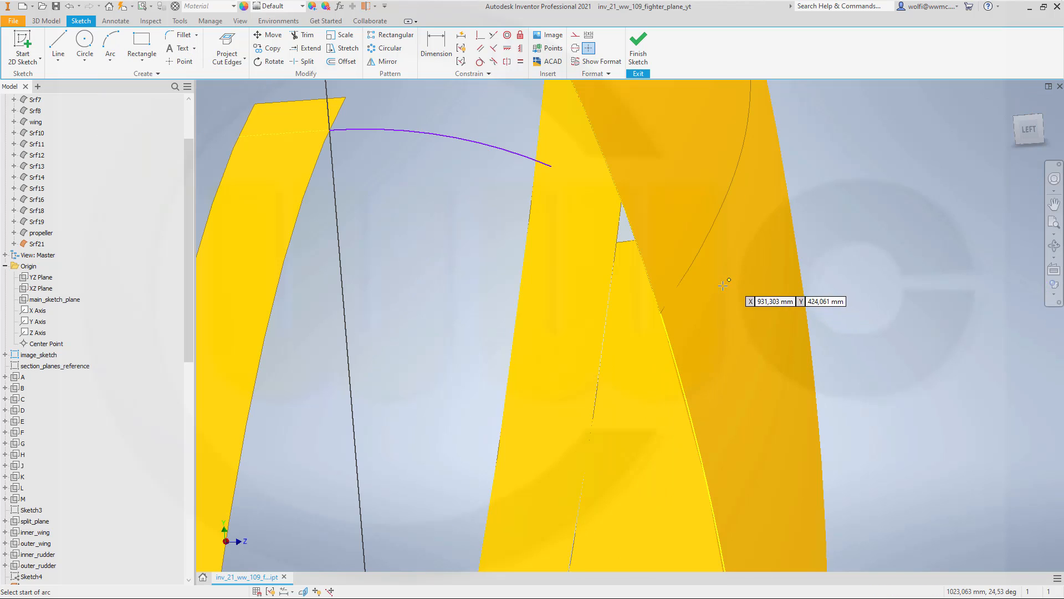
scroll(704, 293, "down", 3)
left_click(672, 300)
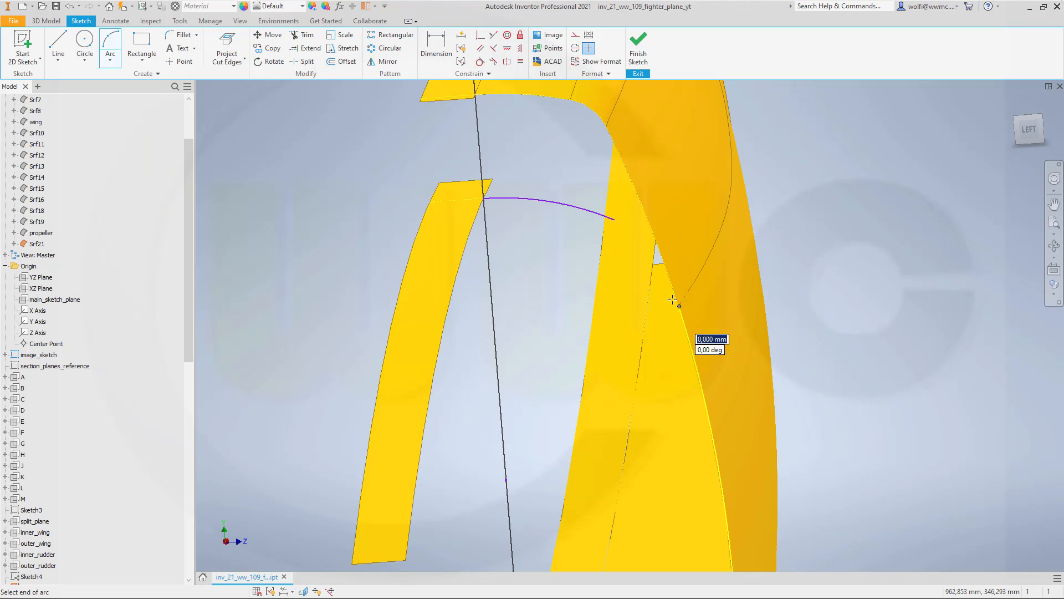
left_click(617, 220)
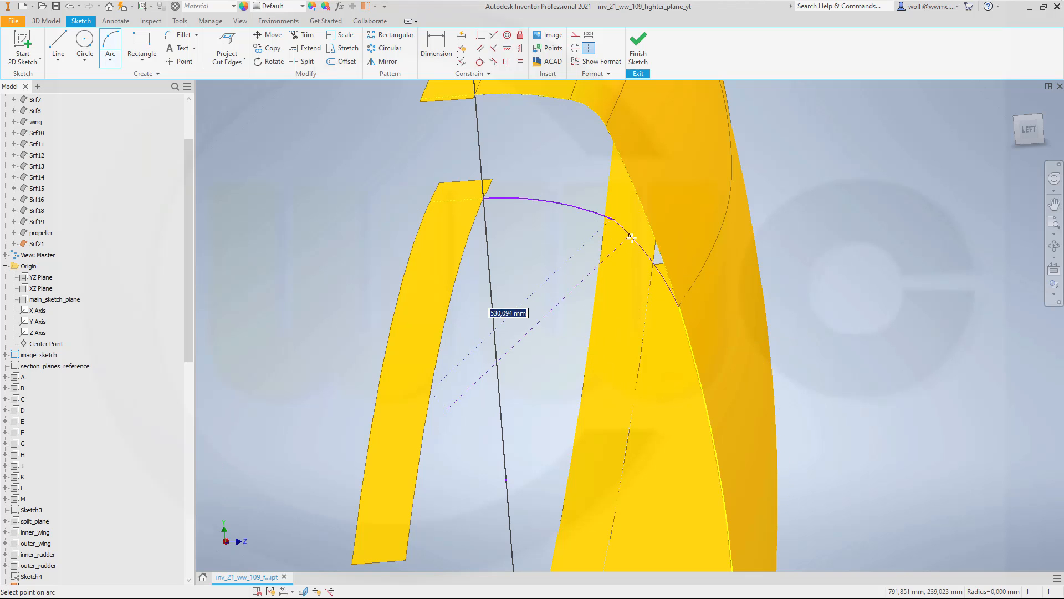
left_click(640, 237)
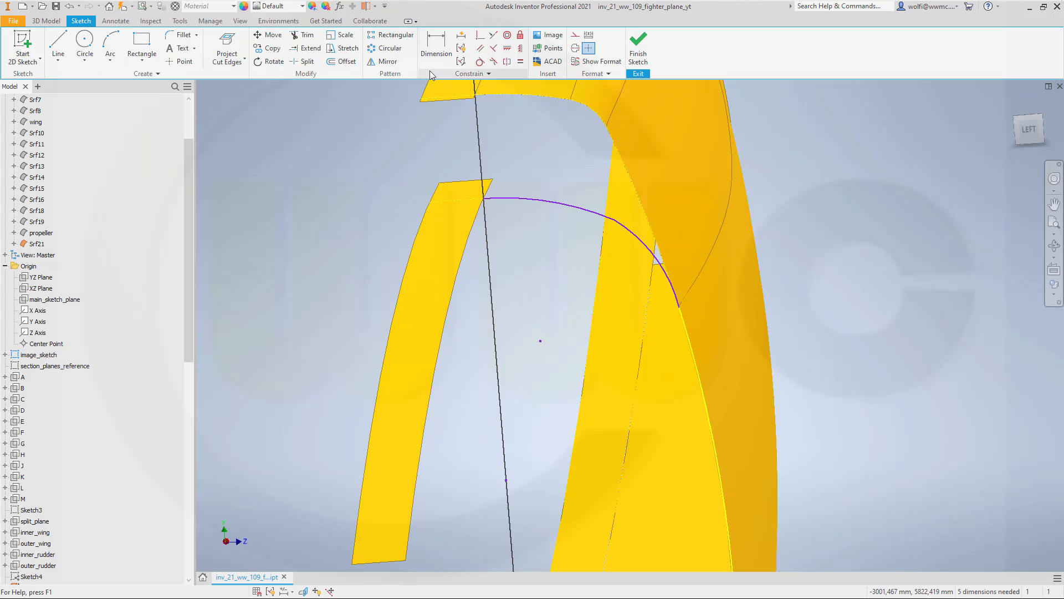
Step: Apply a tangent constraint between the three-point arc and the projected side edge of the section
left_click(480, 62)
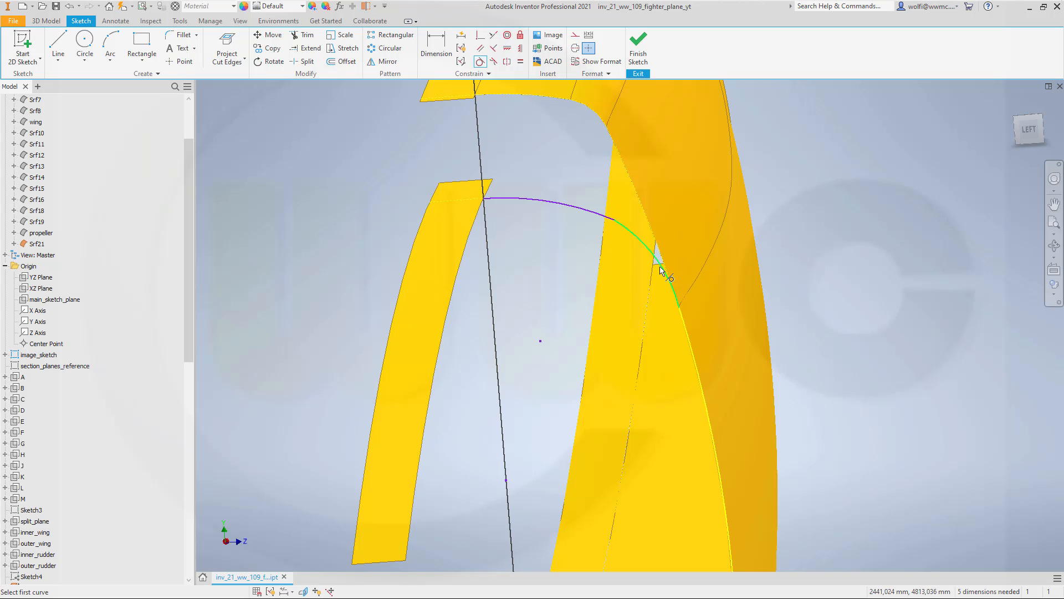
left_click(675, 293)
left_click(693, 339)
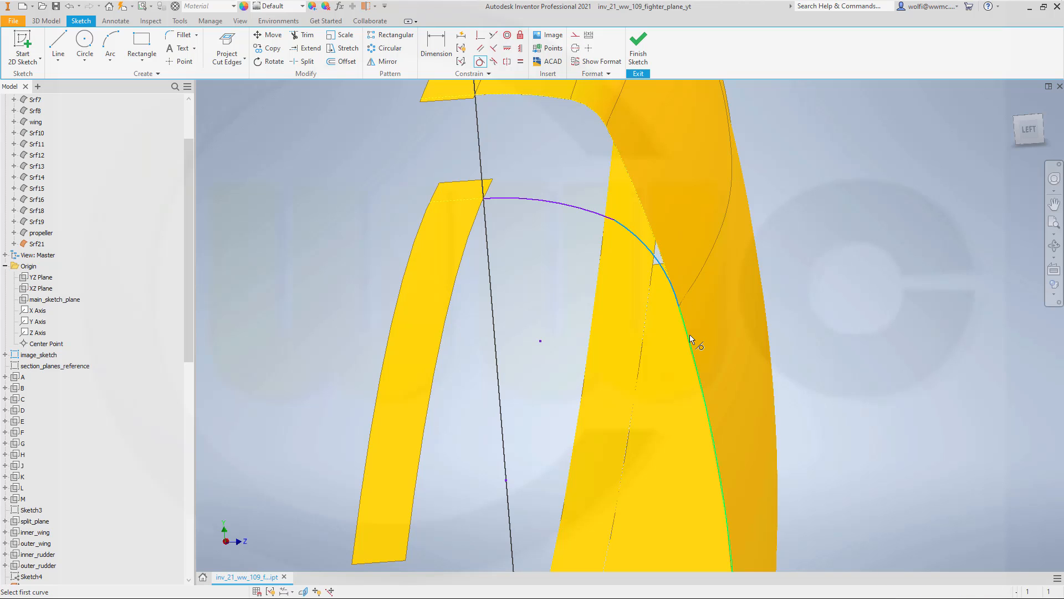
key("Escape")
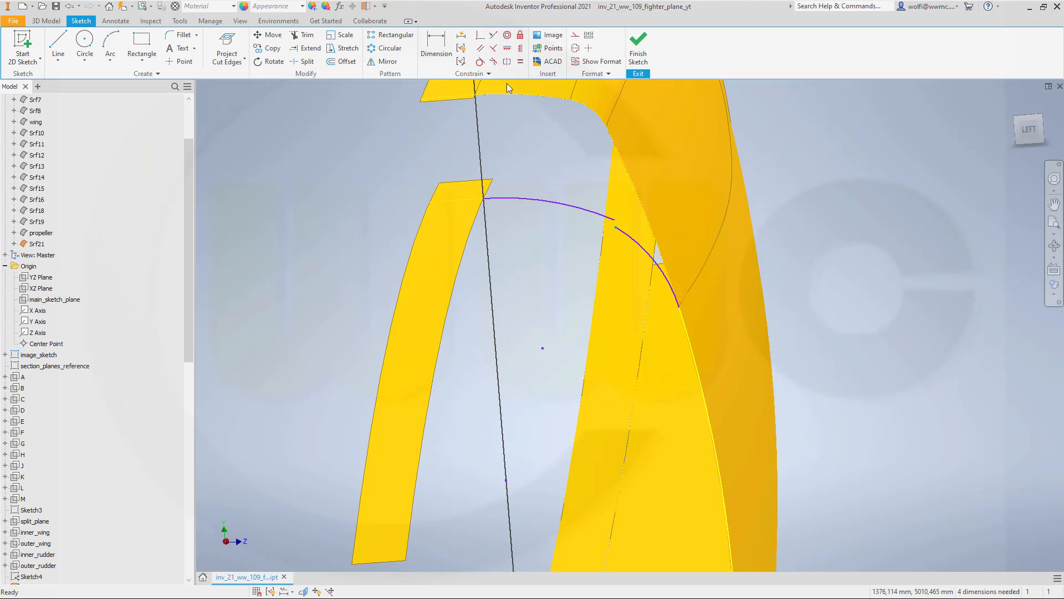
Step: Make the free end of the upper tangent arc coincident with the separated end of the three-point arc
left_click(480, 35)
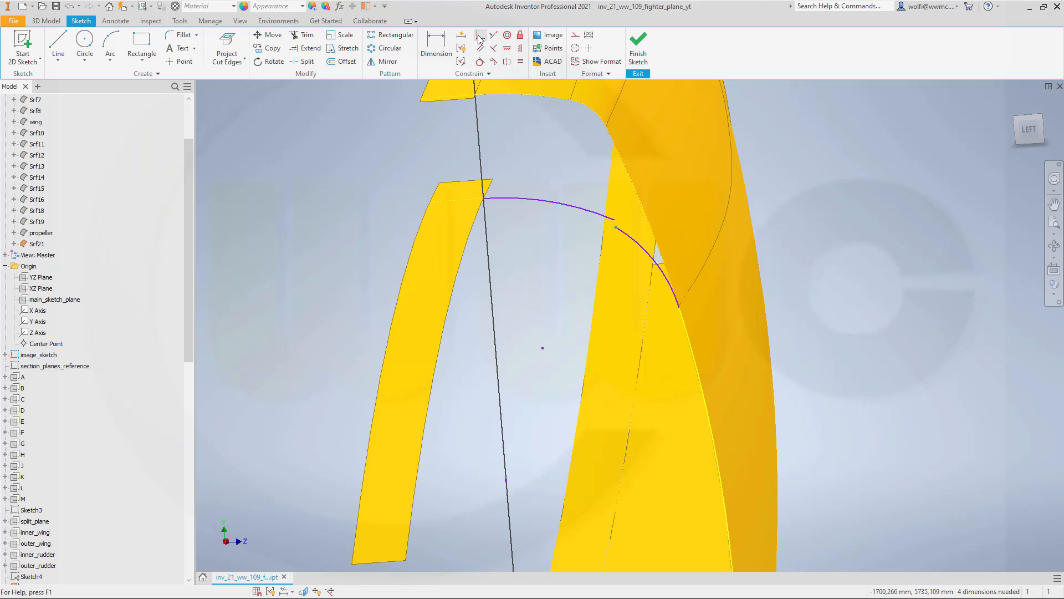
left_click(613, 219)
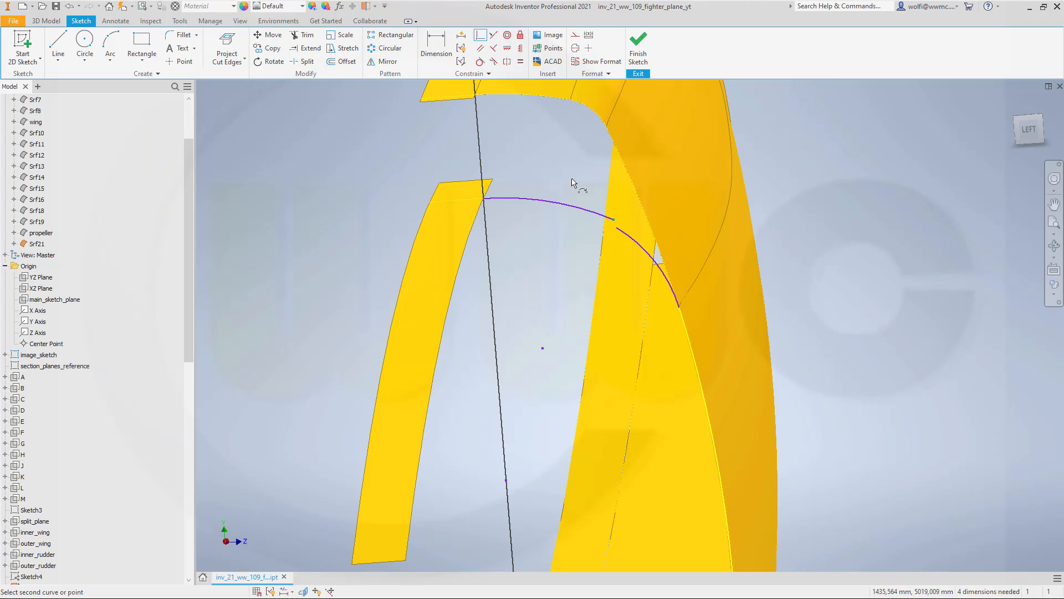
left_click(621, 235)
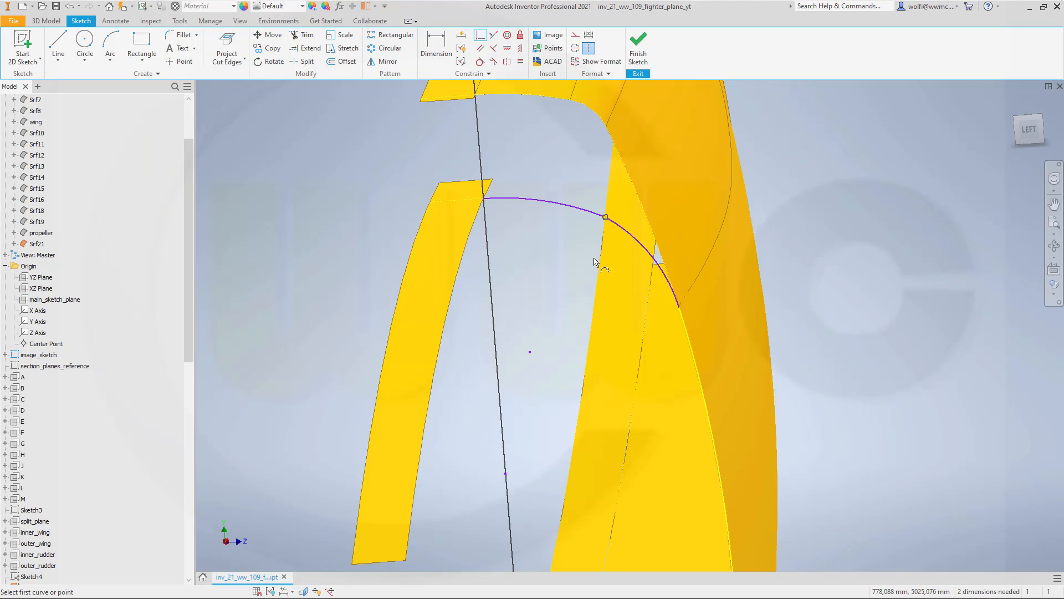
Step: Apply a tangent constraint between the upper arc and the adjoining three-point arc
left_click(480, 62)
left_click(591, 211)
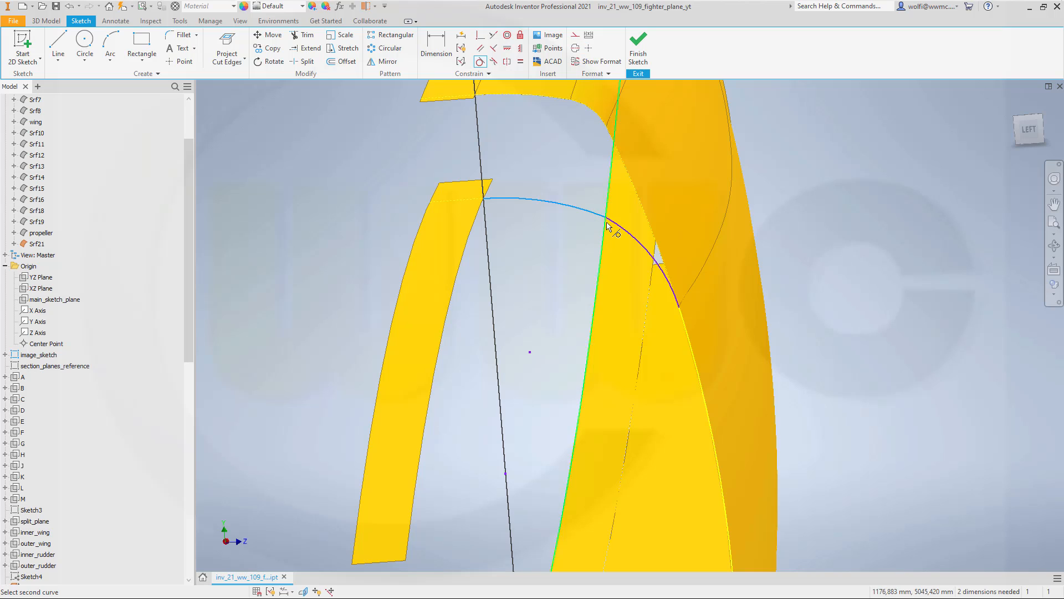
left_click(614, 229)
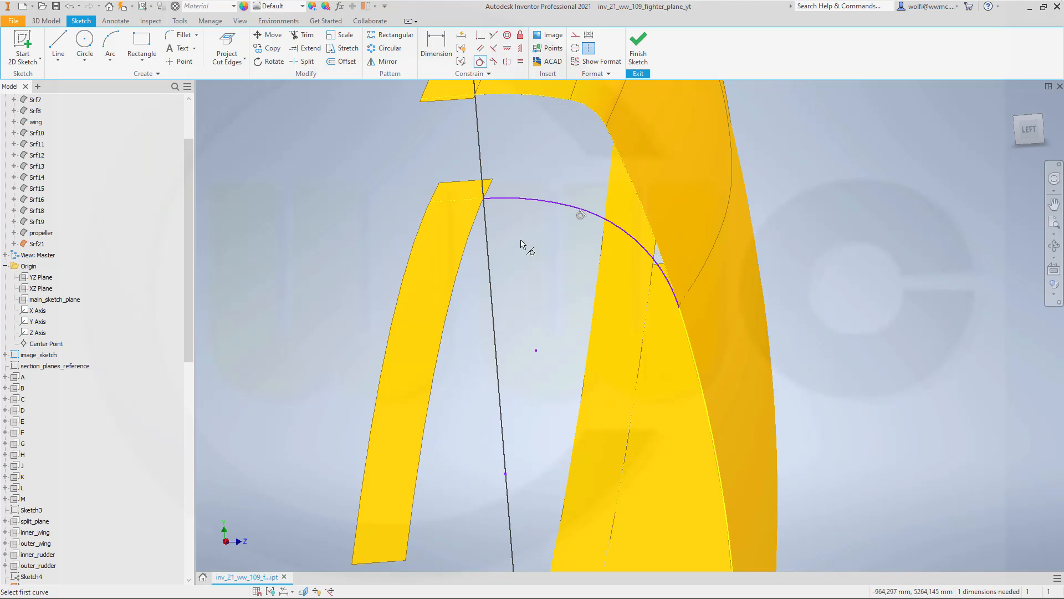
key("Escape")
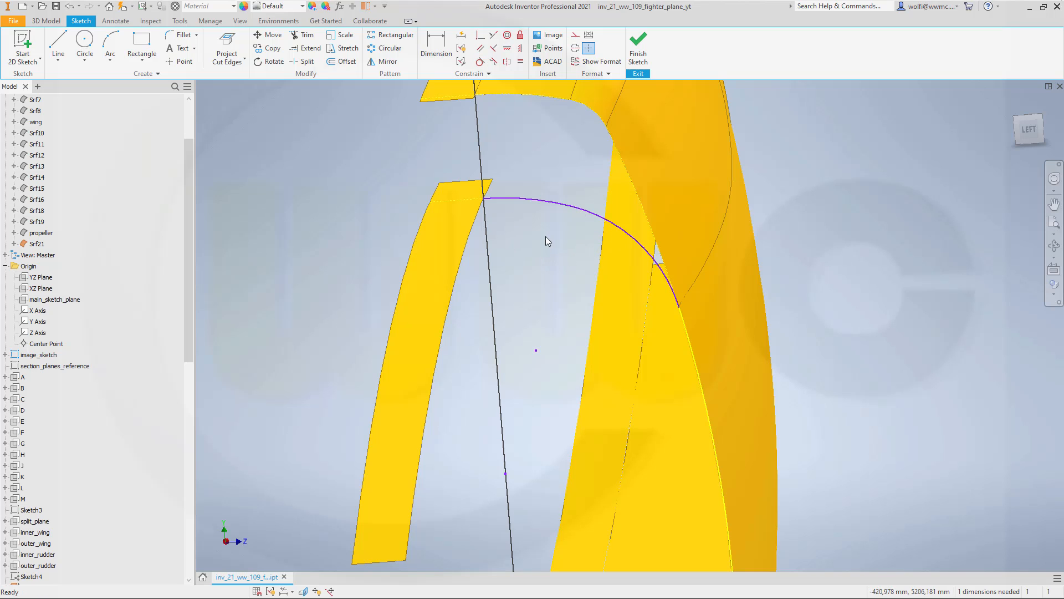
Step: Make the blueprint image Image1 in image_sketch visible behind the fuselage surfaces
mouse_move(545, 237)
middle_mouse_down("shift")
mouse_move(558, 218)
mouse_move(528, 209)
mouse_move(494, 244)
mouse_move(461, 334)
mouse_move(589, 330)
mouse_move(495, 339)
middle_mouse_up("shift")
scroll(481, 298, "down", 3)
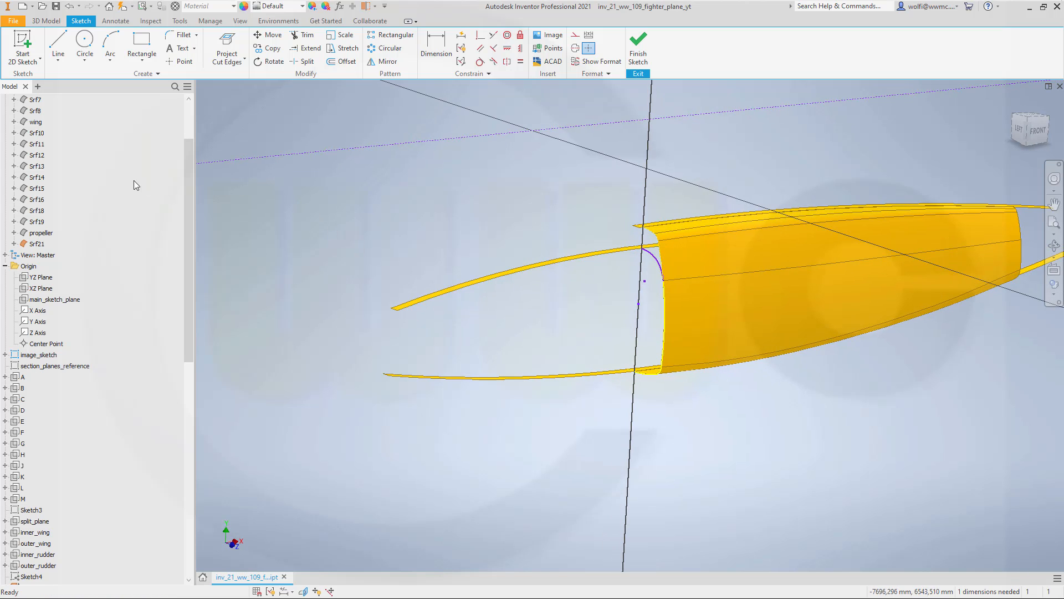
scroll(134, 181, "up", 3)
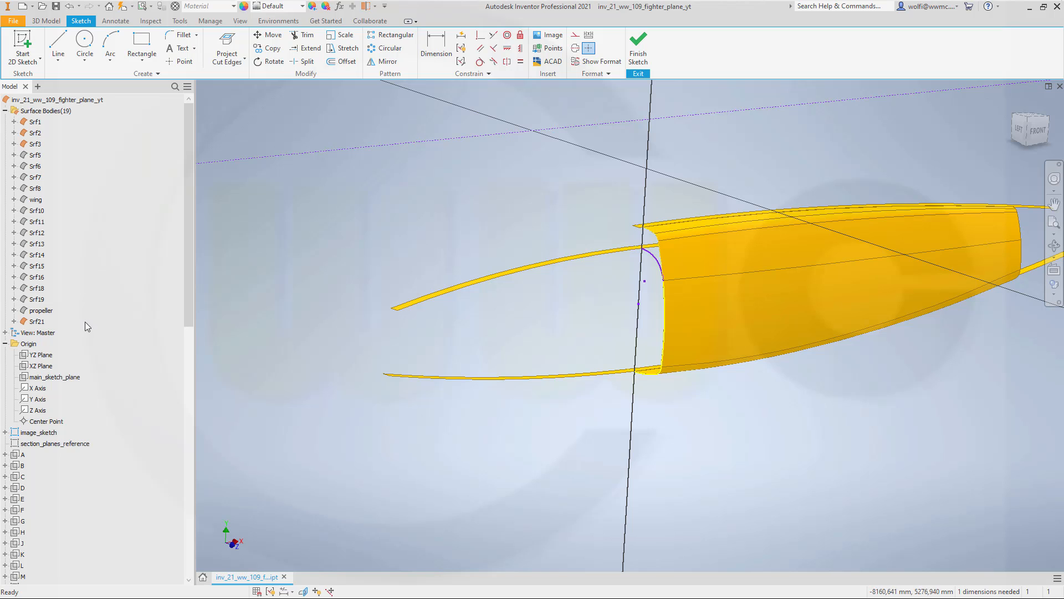
left_click(5, 433)
right_click(32, 444)
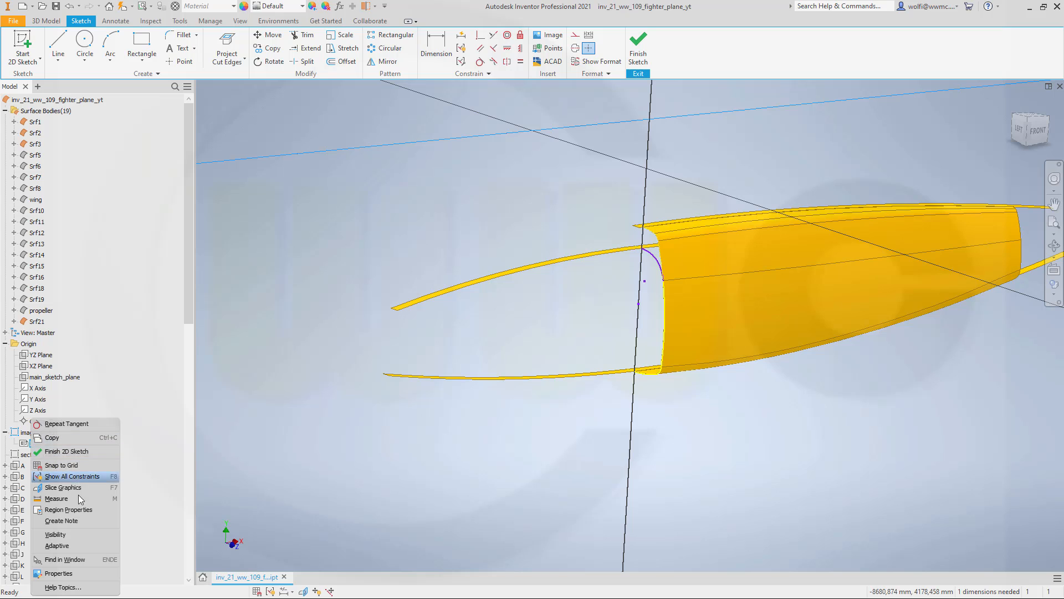
left_click(68, 533)
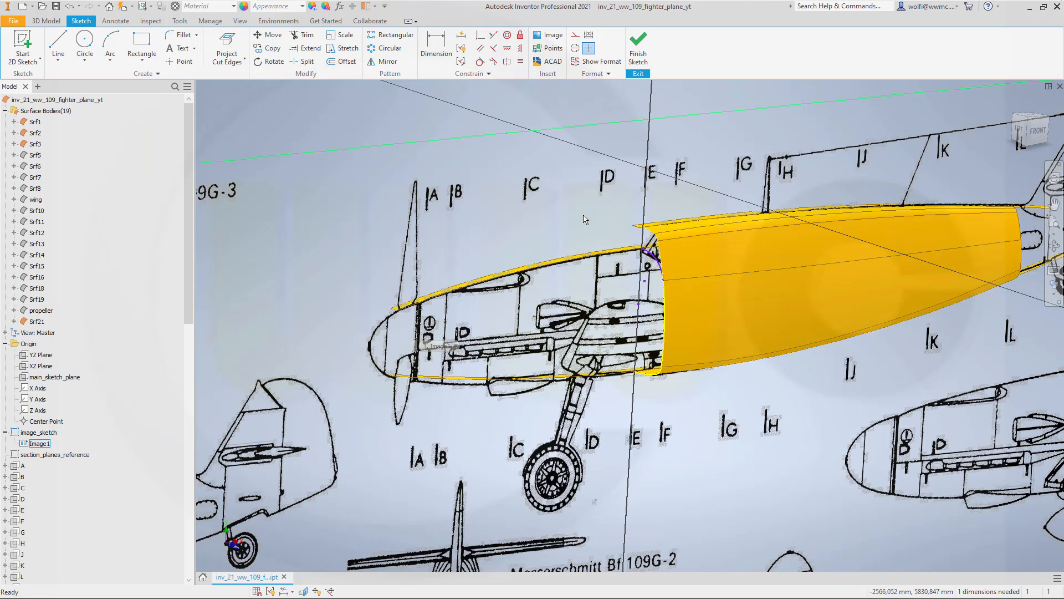
Step: Examine the blueprint's side view with its section letters and the cross-section drawings, including section A-A
middle_click_drag(533, 234, 490, 242, "shift")
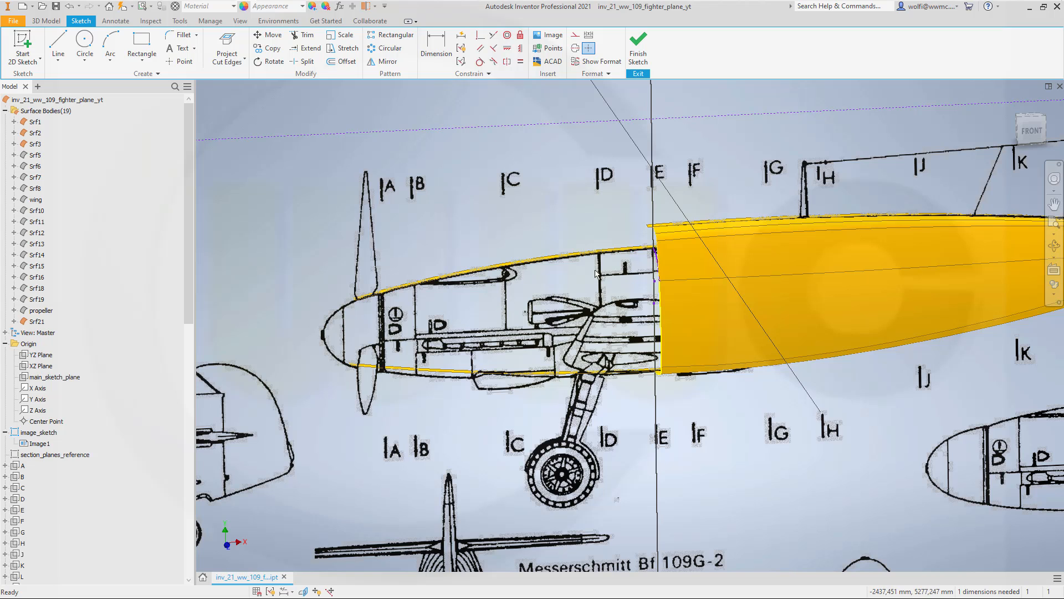
scroll(524, 377, "down", 3)
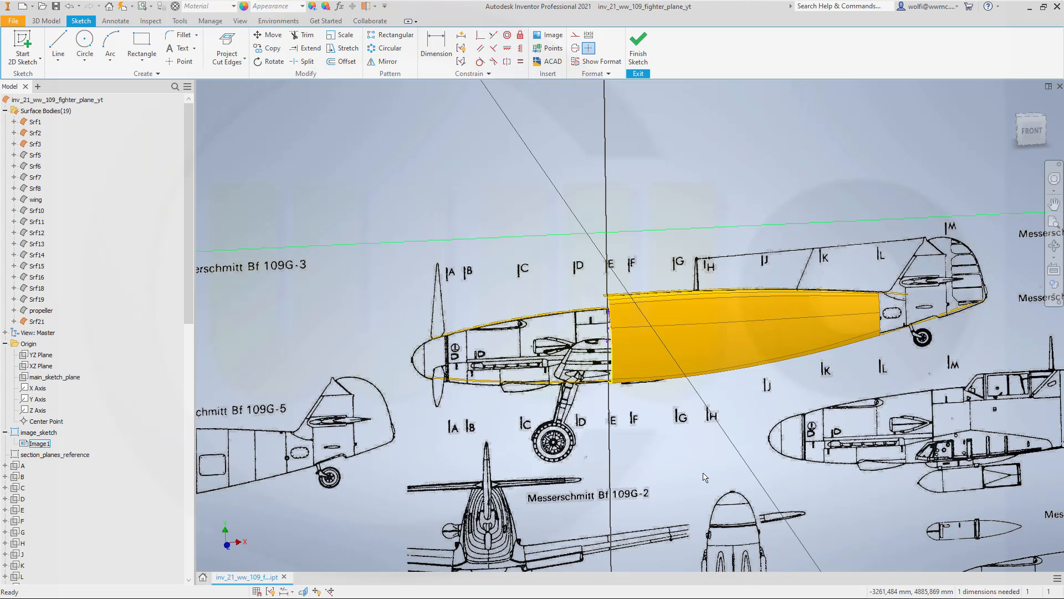
scroll(704, 476, "up", 5)
mouse_move(826, 537)
middle_mouse_down()
mouse_move(797, 271)
mouse_move(735, 145)
middle_mouse_up()
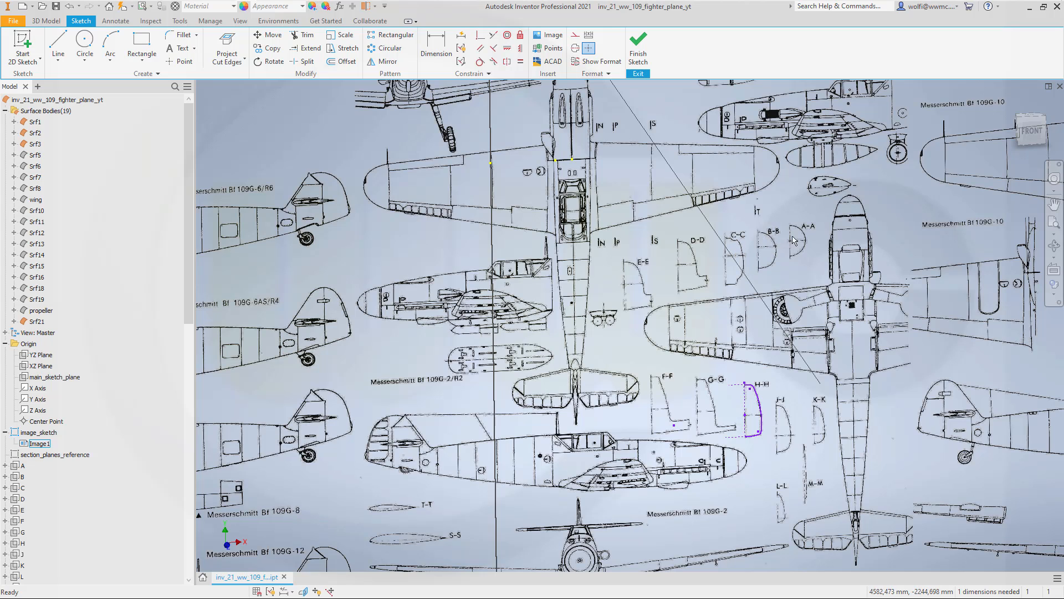
scroll(491, 176, "down", 3)
scroll(492, 177, "up", 5)
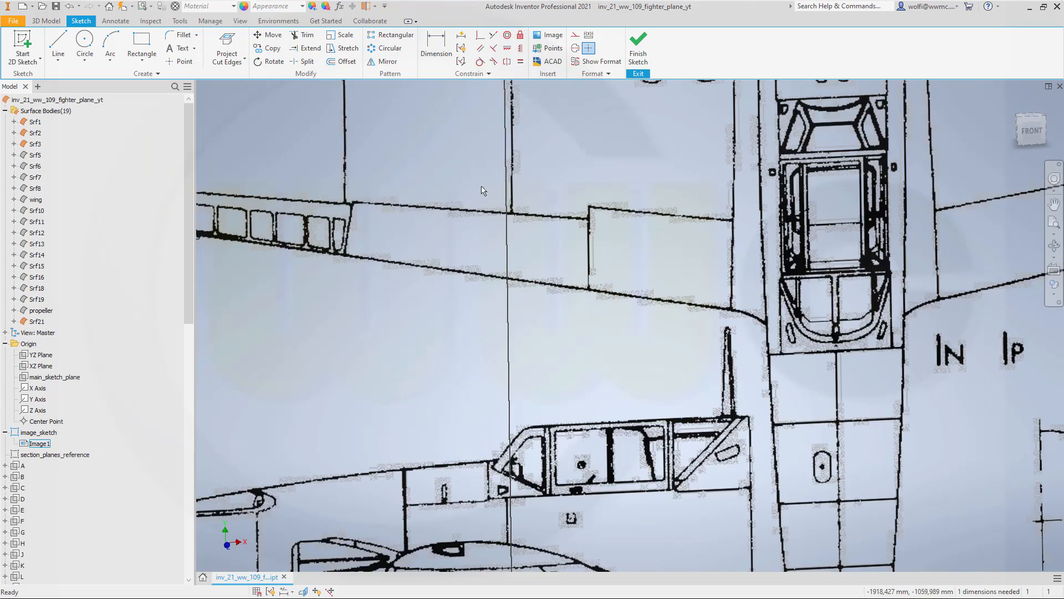
scroll(467, 177, "down", 5)
scroll(457, 181, "down", 6)
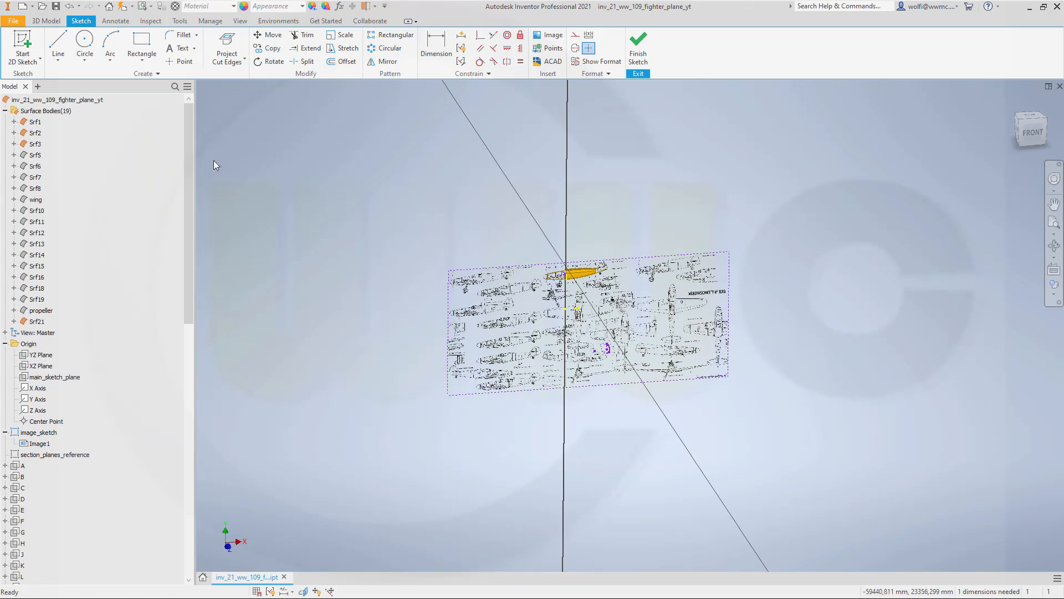
Step: Finish the plane E profile sketch and start a new 2D sketch on plane A
left_click(638, 47)
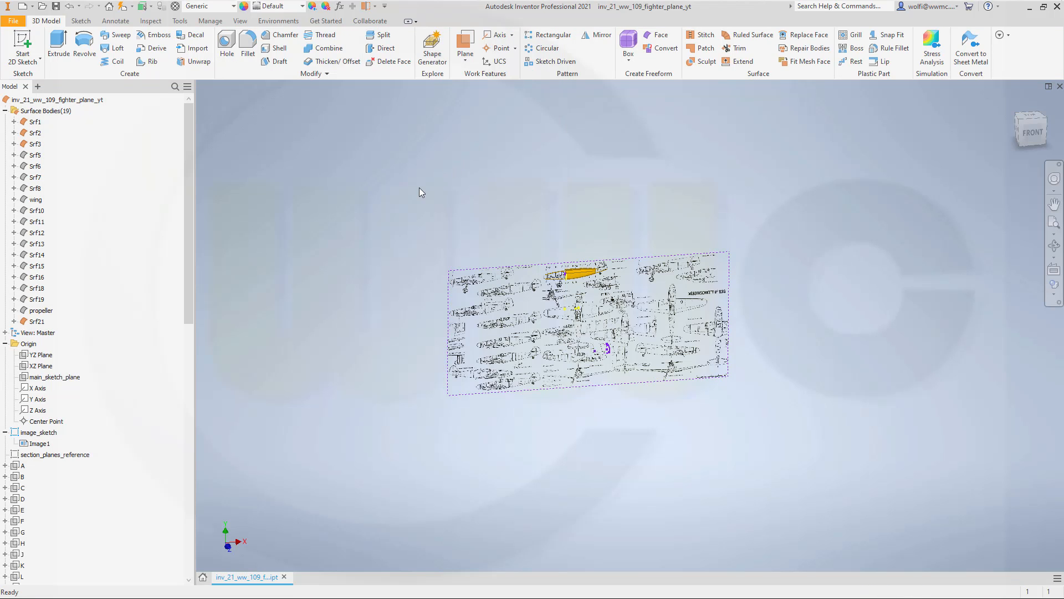
scroll(59, 247, "down", 2)
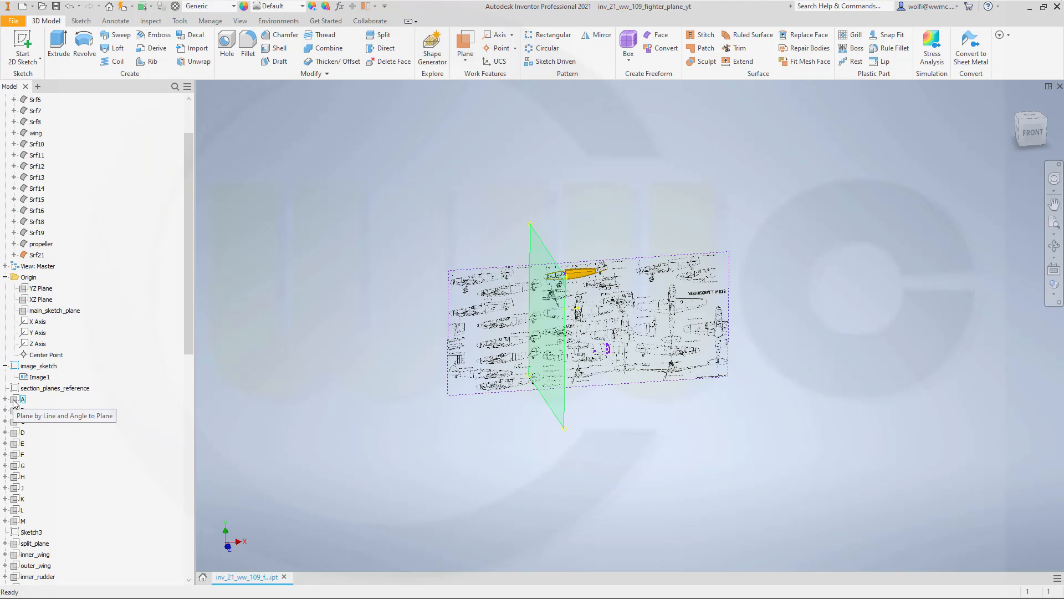
left_click(22, 399)
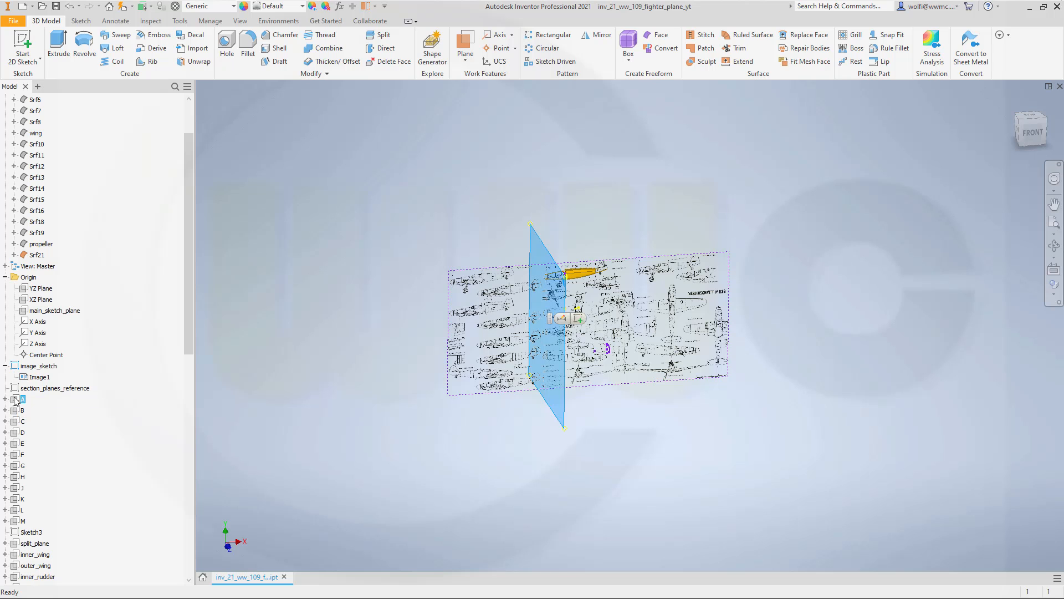
left_click(22, 44)
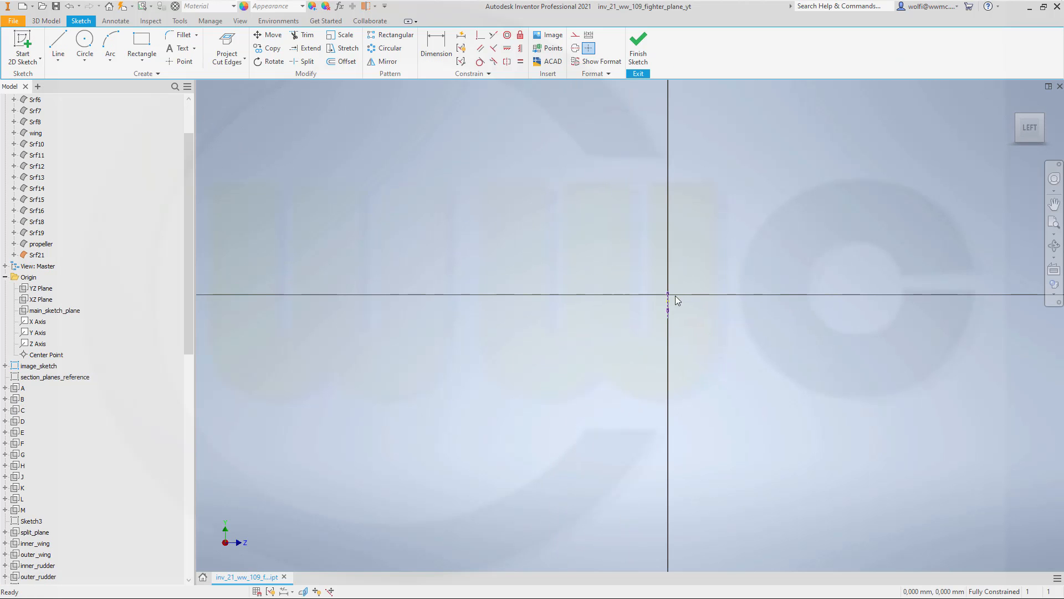
Step: Project the cut edges of the fuselage surfaces into the sketch on plane A
scroll(618, 299, "down", 6)
mouse_move(984, 337)
middle_mouse_down()
mouse_move(950, 310)
mouse_move(986, 149)
mouse_move(956, 152)
mouse_move(674, 336)
mouse_move(759, 302)
middle_mouse_up()
scroll(760, 302, "down", 3)
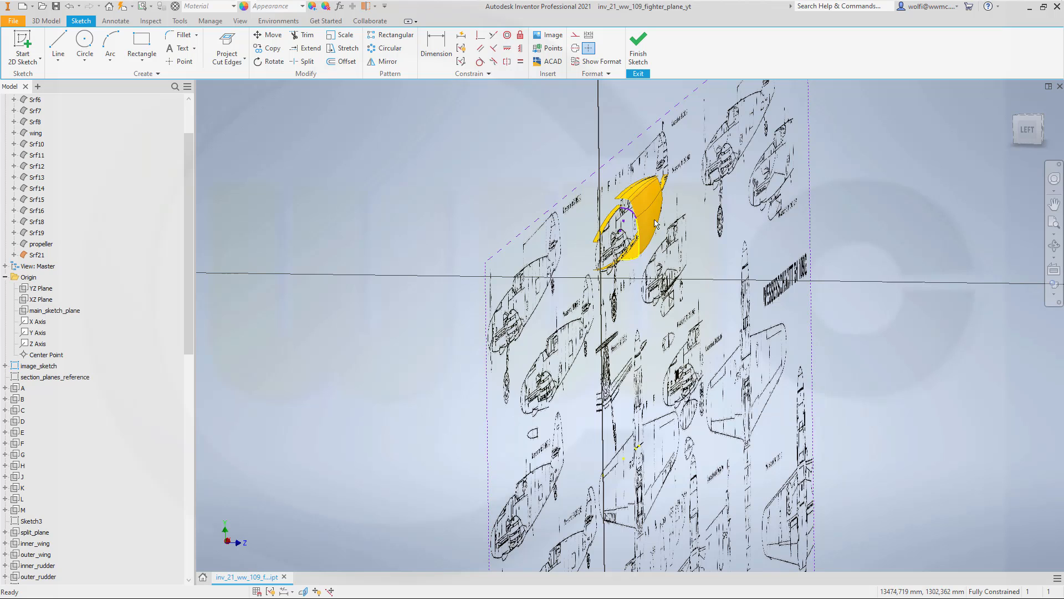
scroll(654, 222, "down", 5)
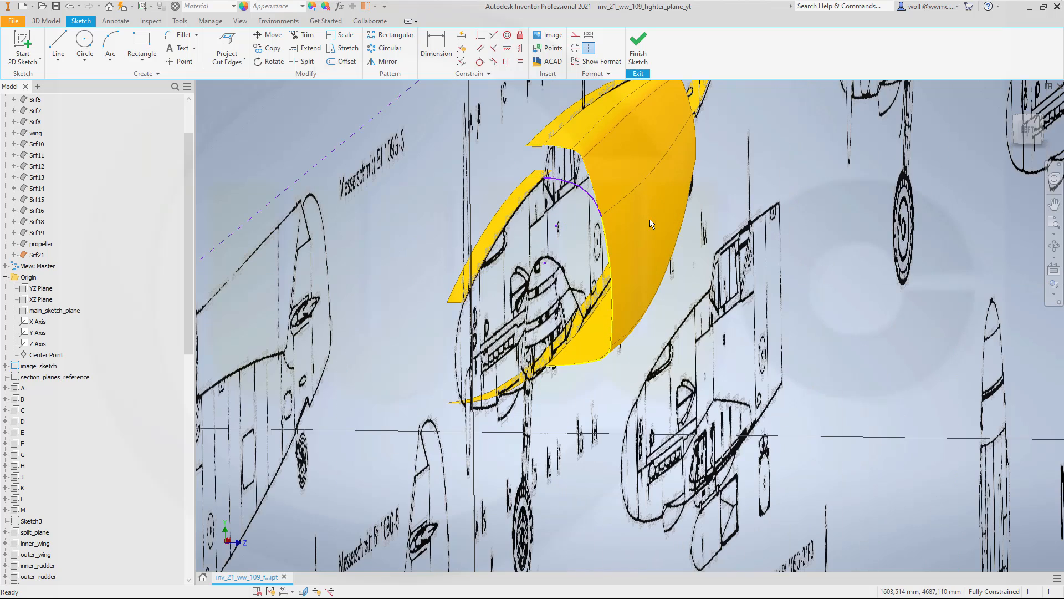
left_click(230, 50)
Step: Hide the blueprint image Image1 in image_sketch
scroll(55, 233, "up", 2)
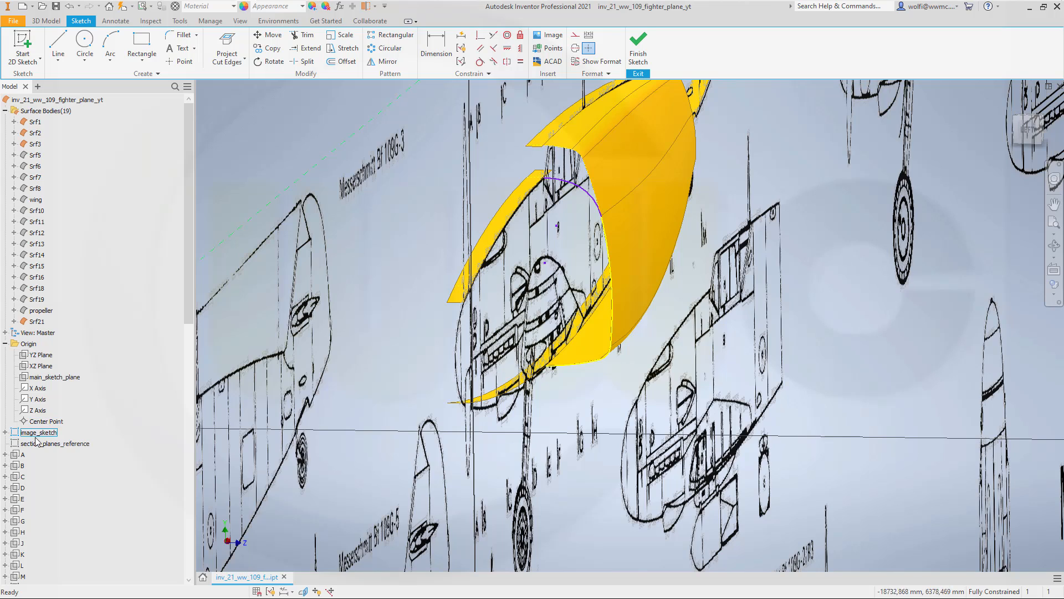
left_click(6, 432)
left_click(30, 444)
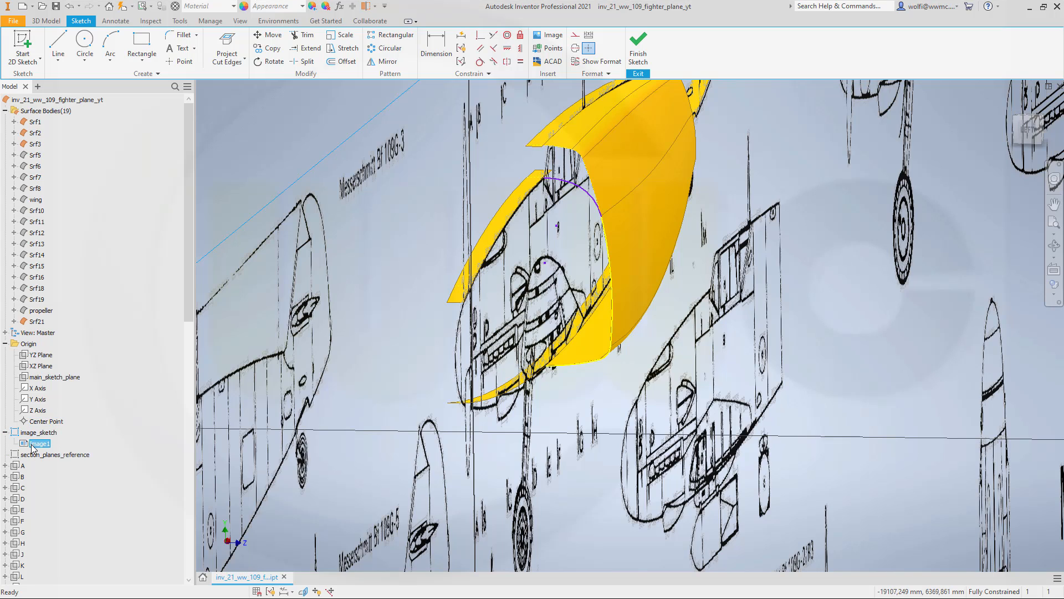
right_click(30, 443)
left_click(56, 535)
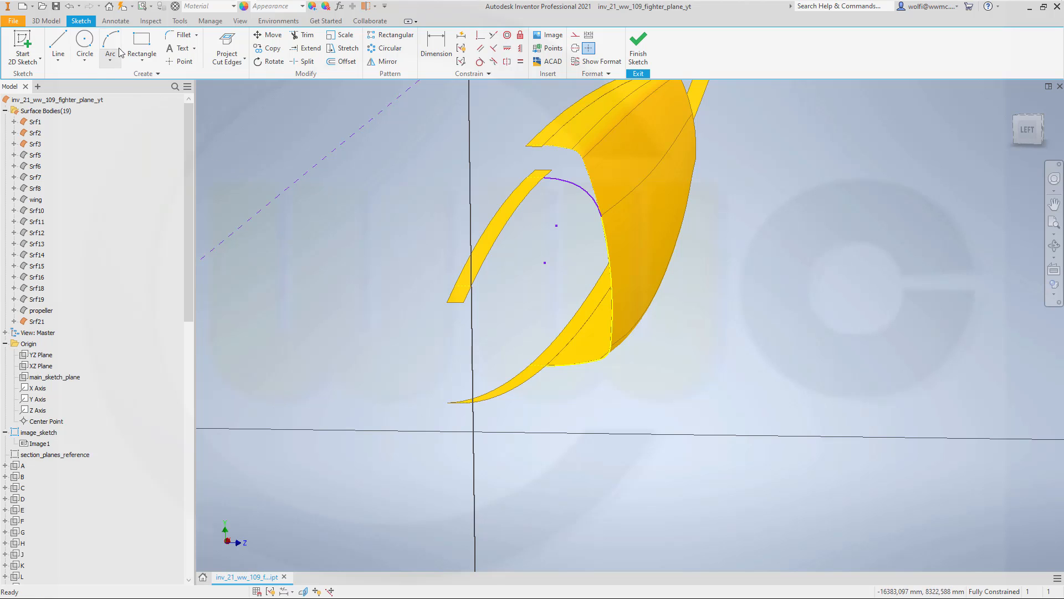
Step: Draw a circle centred on the vertical axis between the nose strips, passing through the upper strip's edge point on that axis
left_click(86, 44)
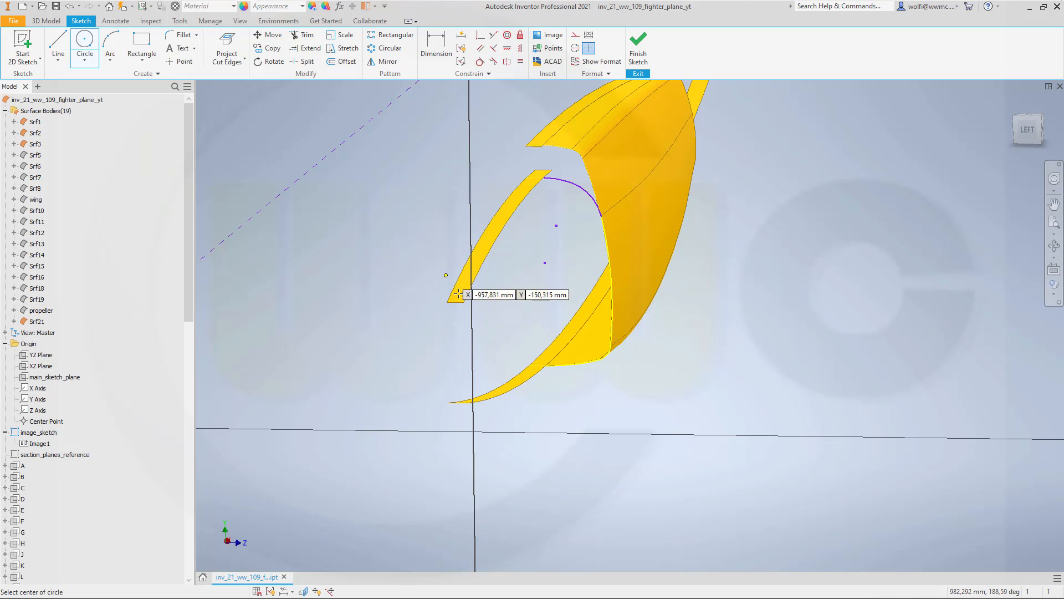
left_click(471, 344)
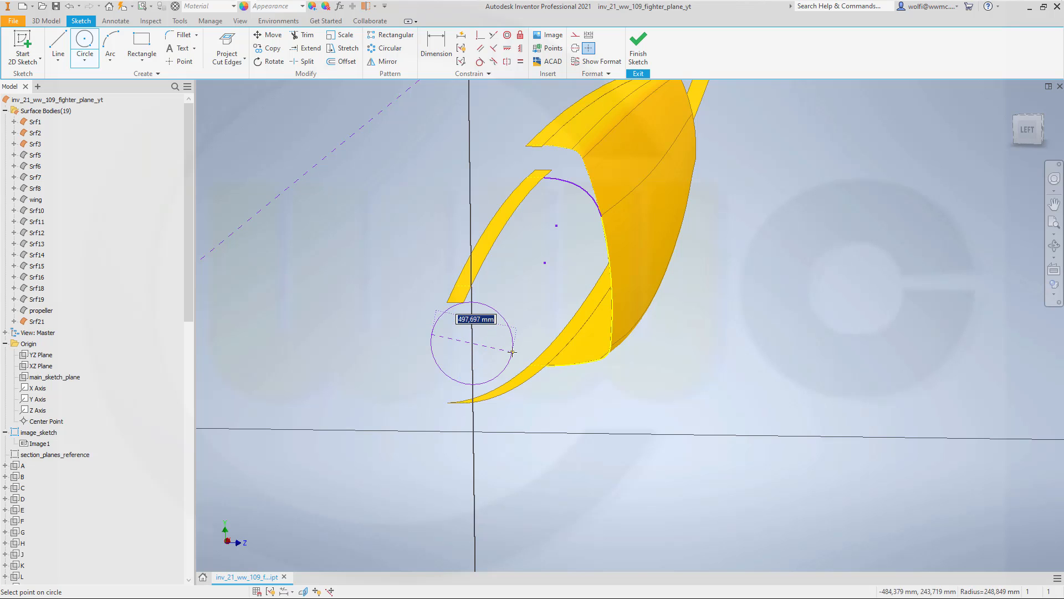
left_click(471, 285)
key("Escape")
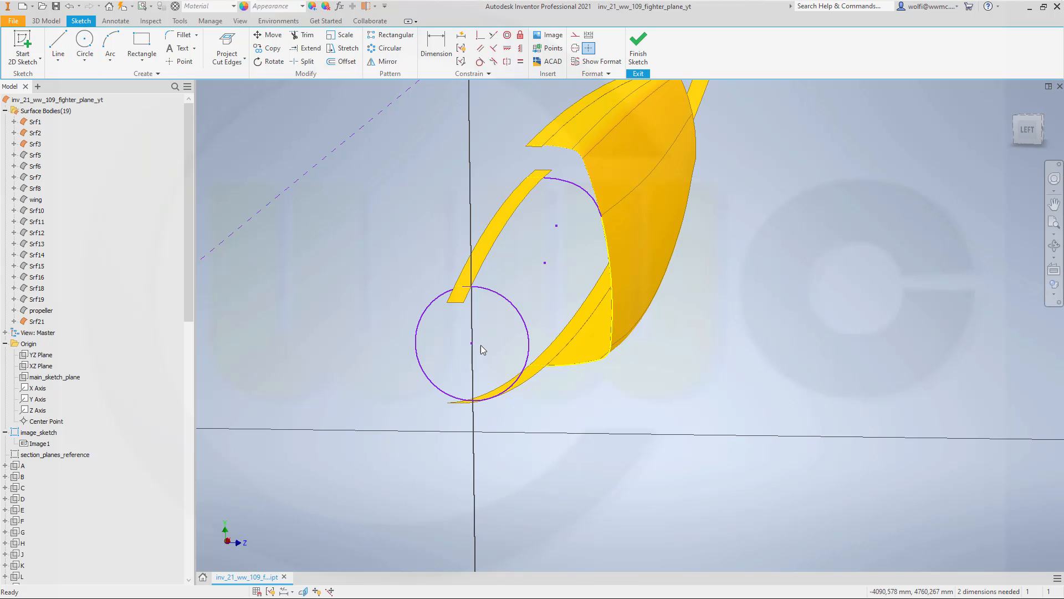
Step: Draw a vertical construction line through the circle from the upper strip's edge to the lower strip's edge
scroll(480, 344, "up", 2)
scroll(481, 344, "down", 3)
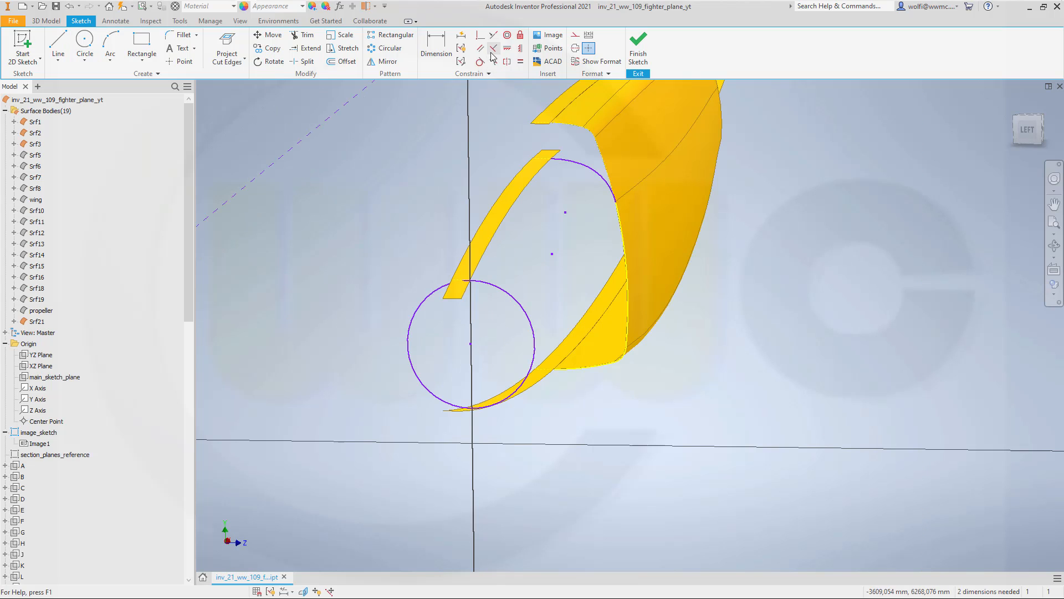
left_click(575, 36)
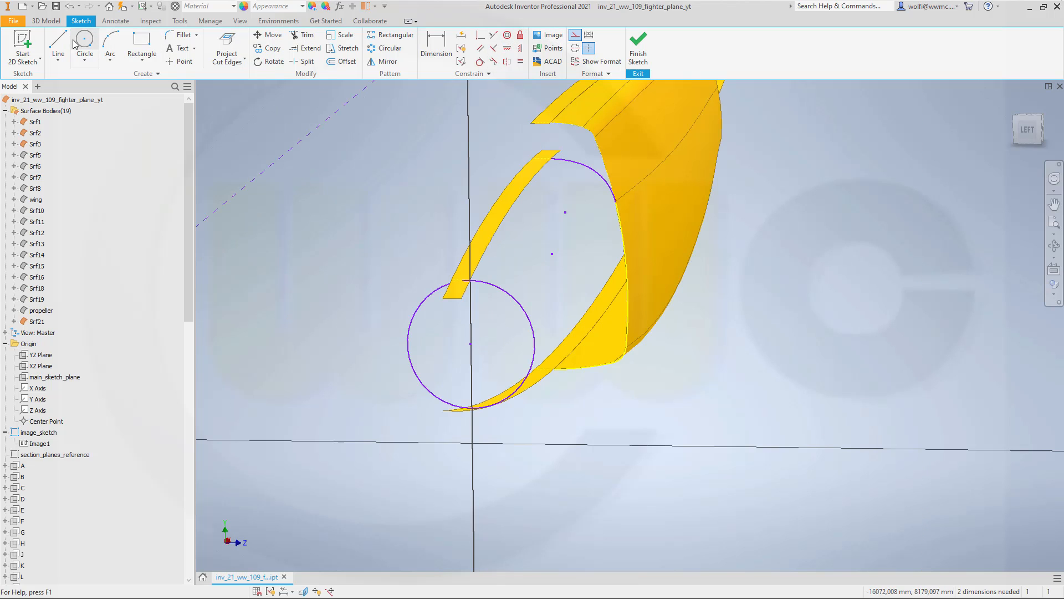
left_click(58, 44)
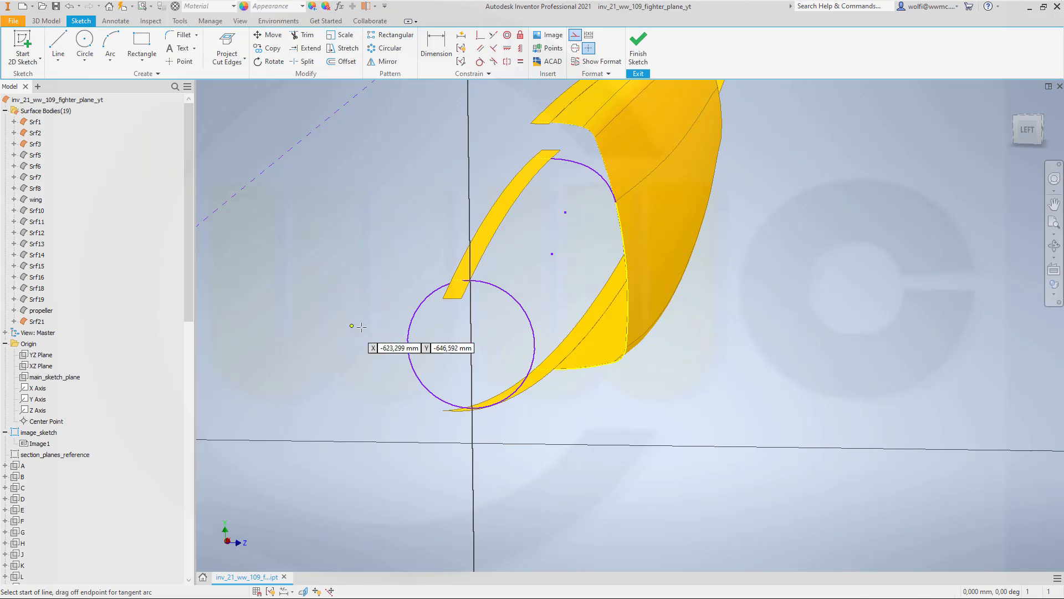
left_click(470, 281)
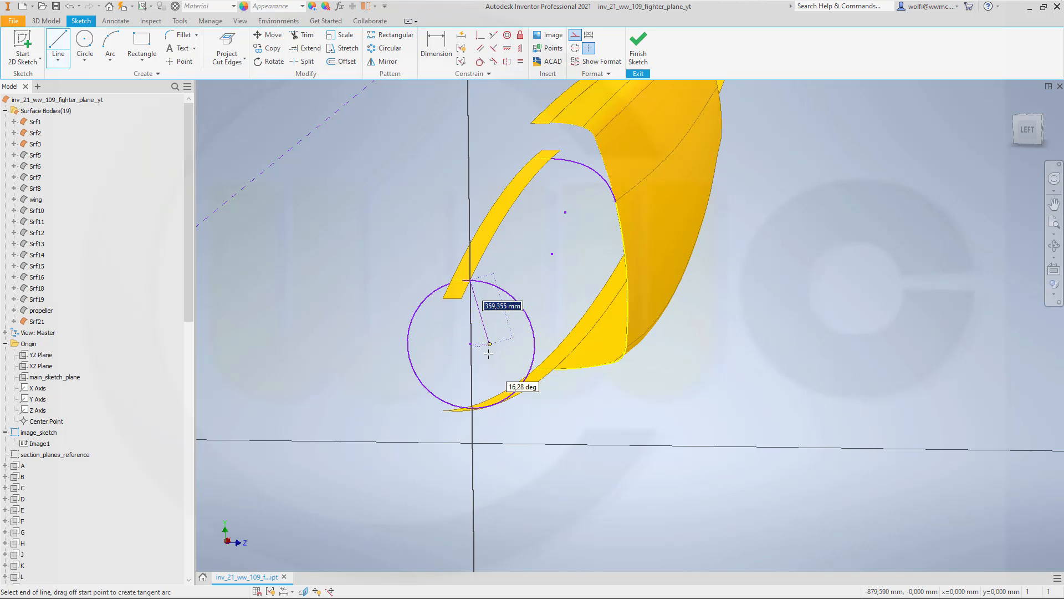
left_click(470, 409)
key("Escape")
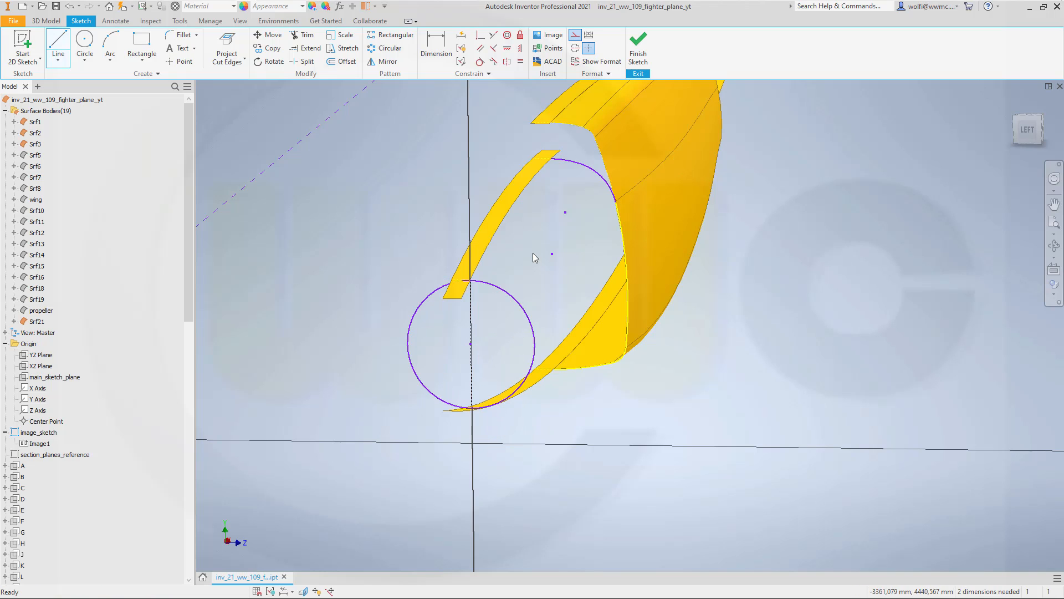
Step: Trim away the circle's outer half beyond the vertical axis and make the remaining arc's lower end coincident with the lower strip's edge point
left_click(303, 35)
left_click(414, 339)
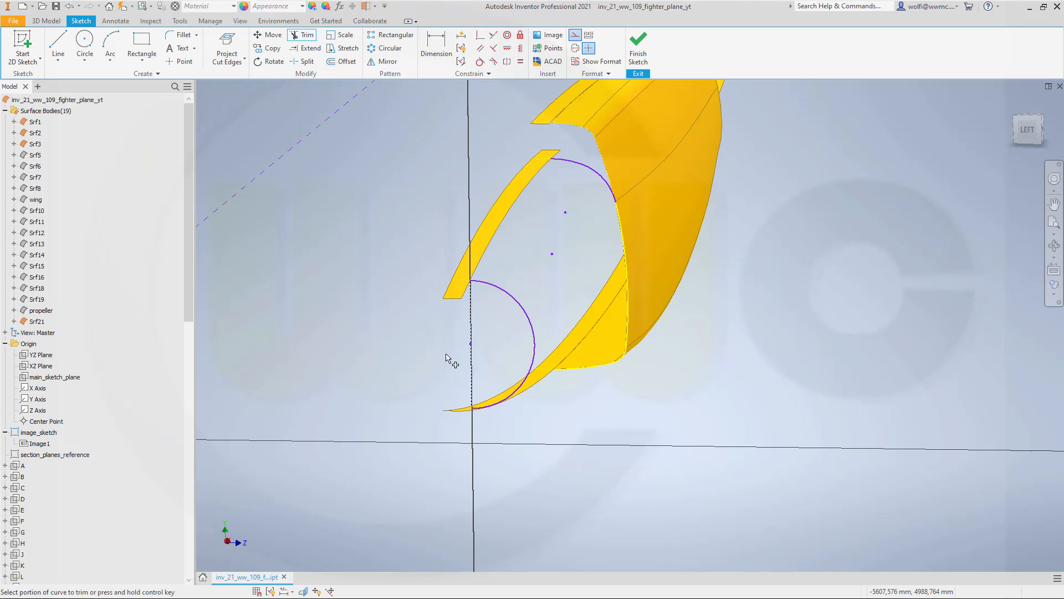
scroll(523, 423, "down", 2)
scroll(518, 416, "up", 3)
scroll(515, 409, "up", 2)
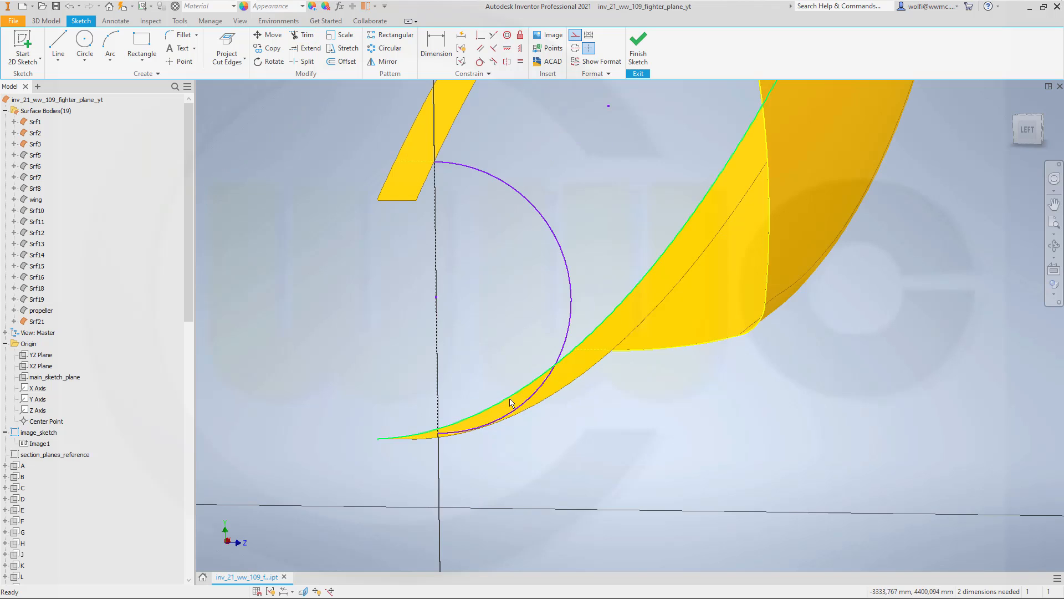
left_click(434, 58)
left_click(439, 434)
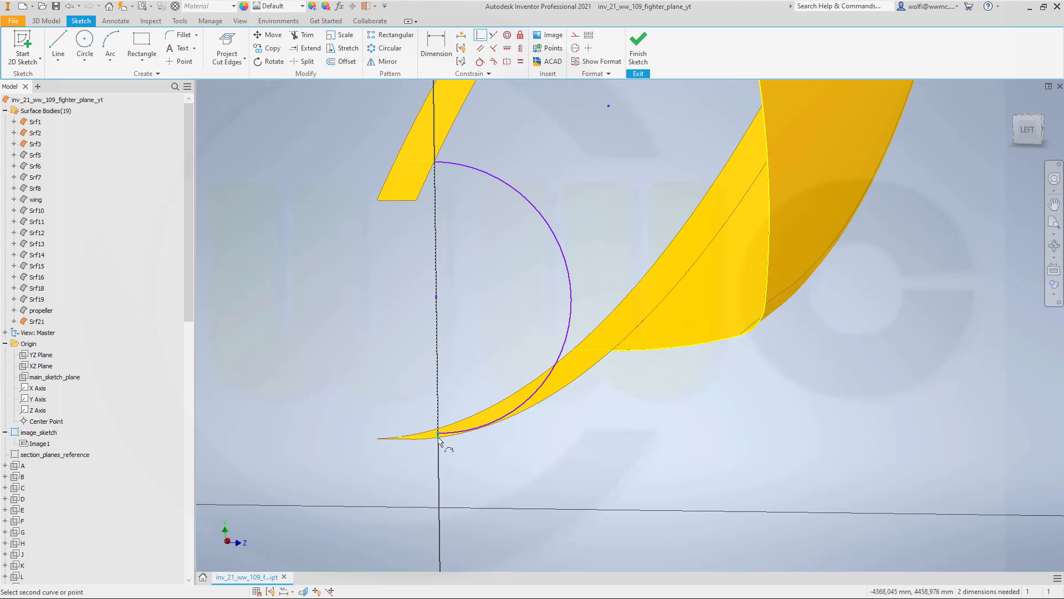
left_click(439, 437)
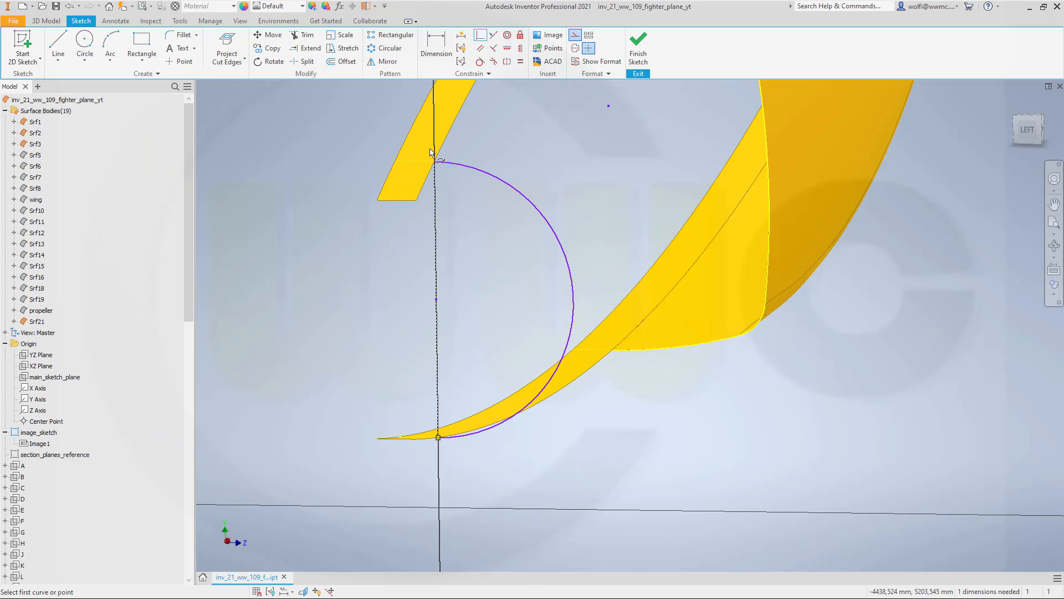
Step: Check that the arc's upper end is attached to the upper strip's edge point on the vertical axis
scroll(431, 152, "down", 5)
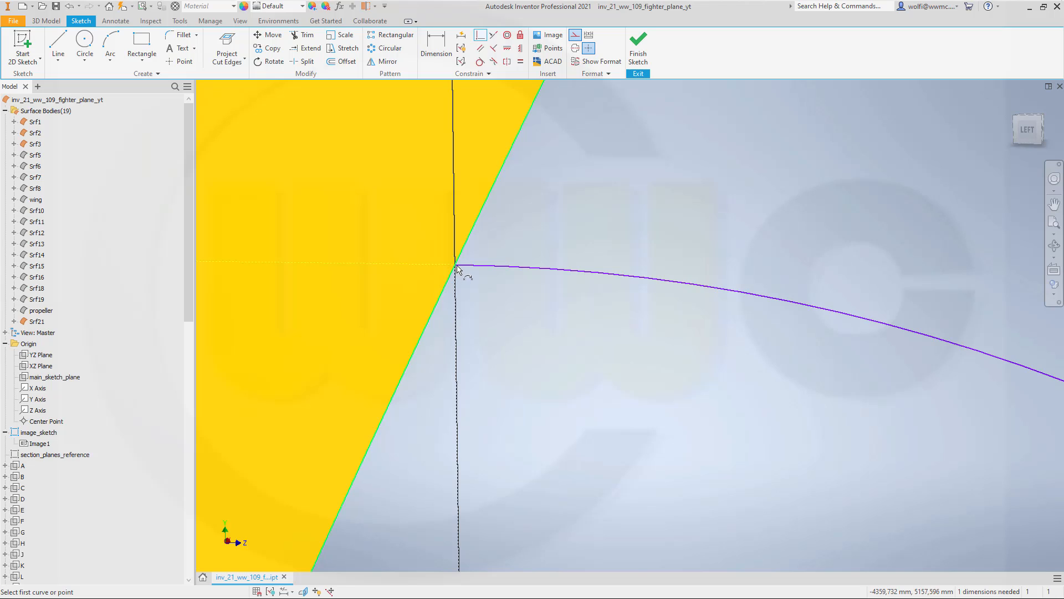
key("Escape")
left_click(476, 266)
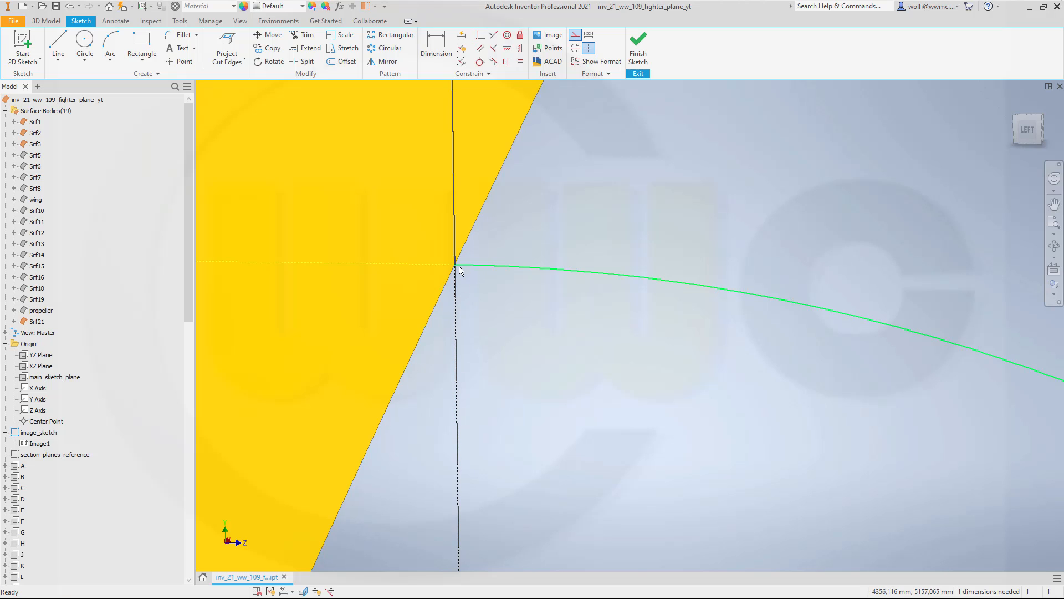
left_click_drag(458, 267, 456, 280)
scroll(486, 281, "down", 5)
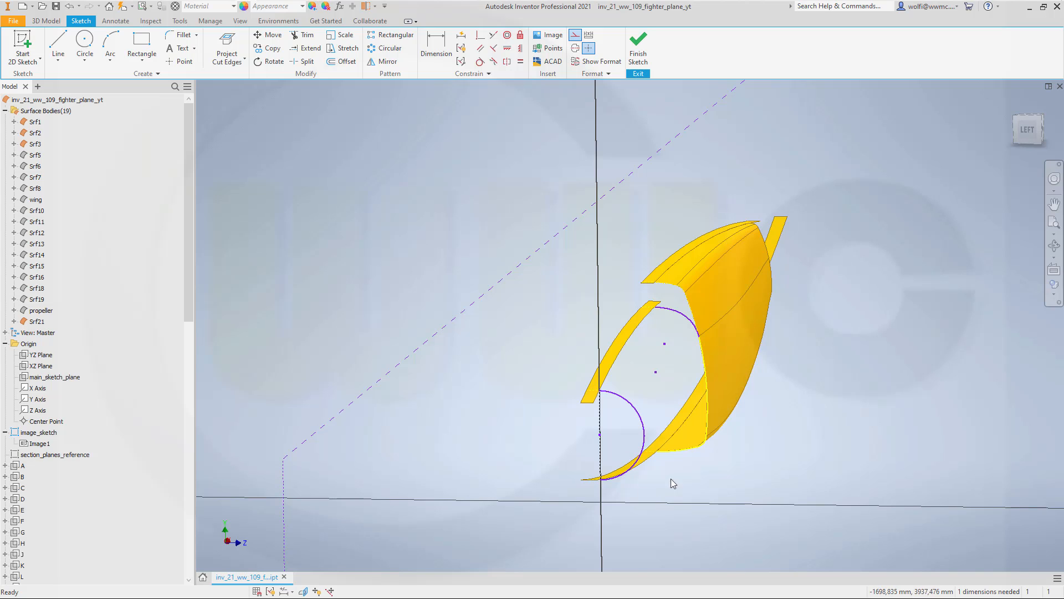
Step: Inspect the half-circle profile between the upper and lower strips and finish the sketch on plane A
mouse_move(666, 397)
middle_mouse_down("shift")
mouse_move(677, 382)
mouse_move(684, 389)
mouse_move(672, 392)
middle_mouse_up("shift")
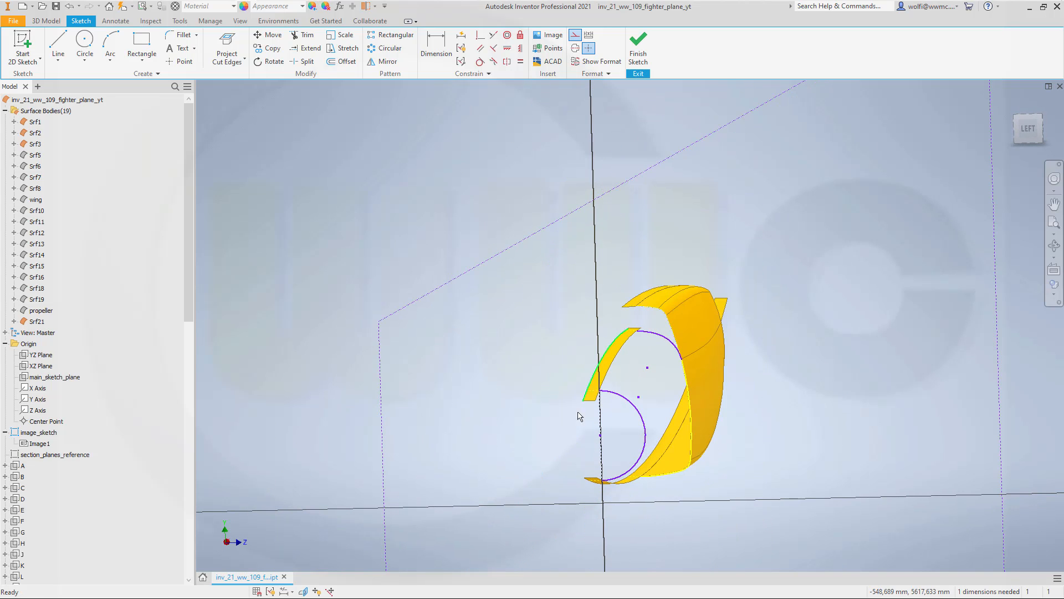
scroll(623, 487, "down", 2)
scroll(629, 488, "up", 5)
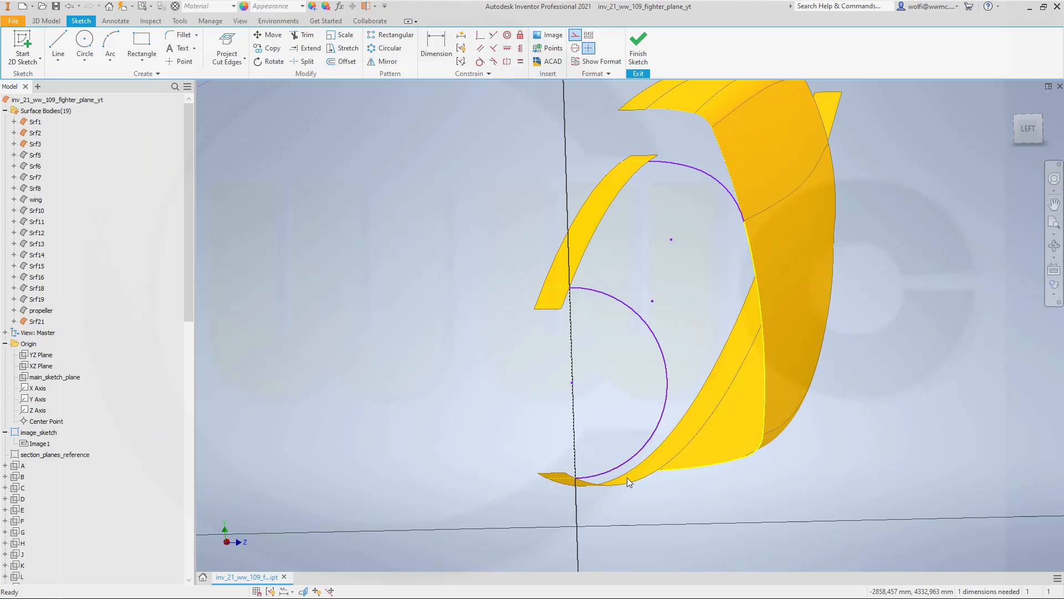
scroll(629, 481, "down", 5)
left_click(638, 47)
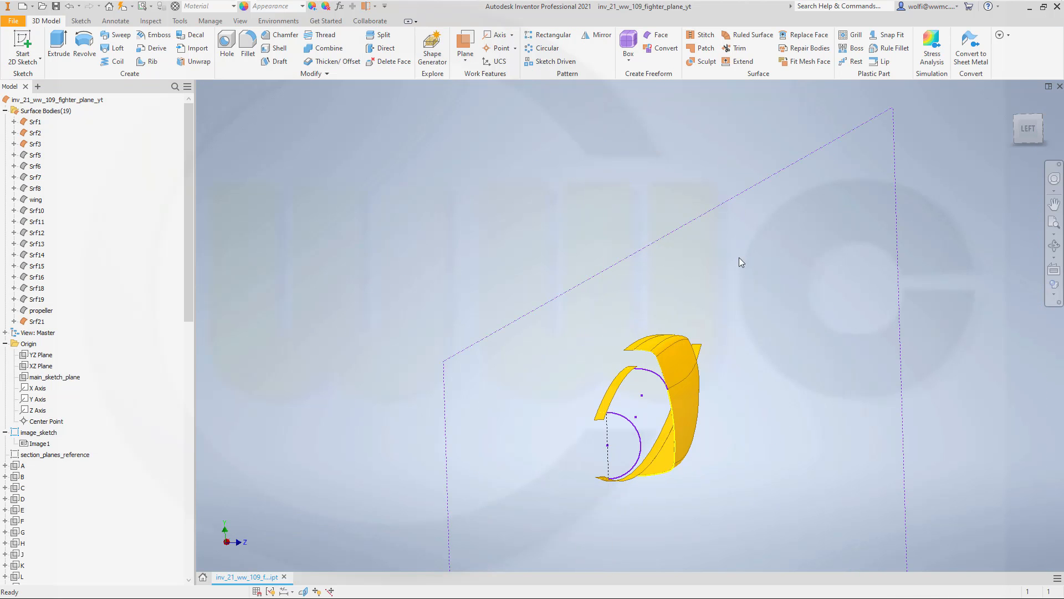
Step: Make the blueprint image Image1 in image_sketch visible
scroll(739, 258, "down", 3)
middle_click_drag(696, 301, 675, 298, "shift")
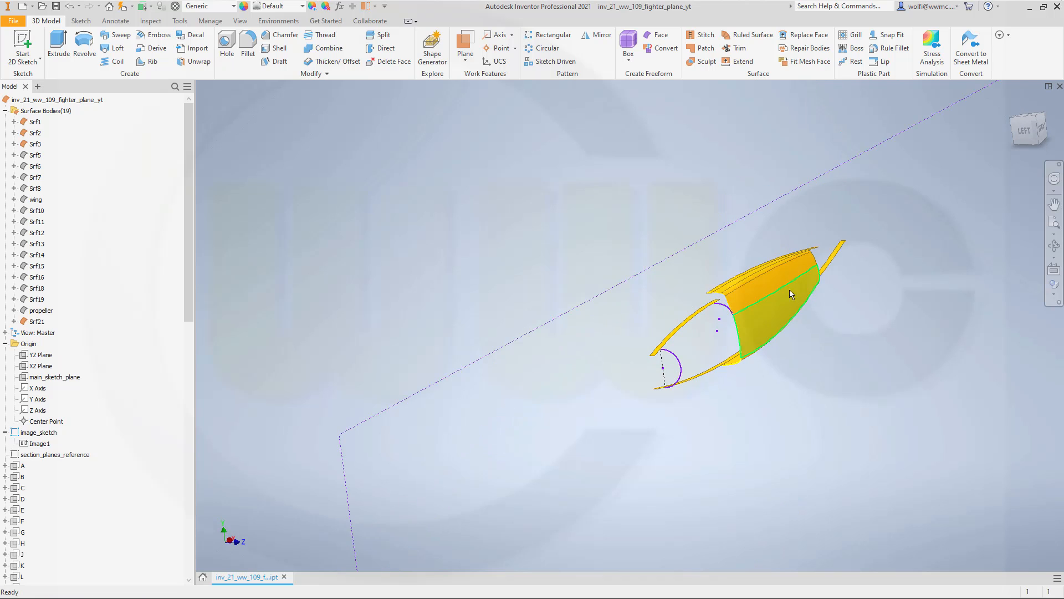
middle_click_drag(791, 294, 591, 379, "shift")
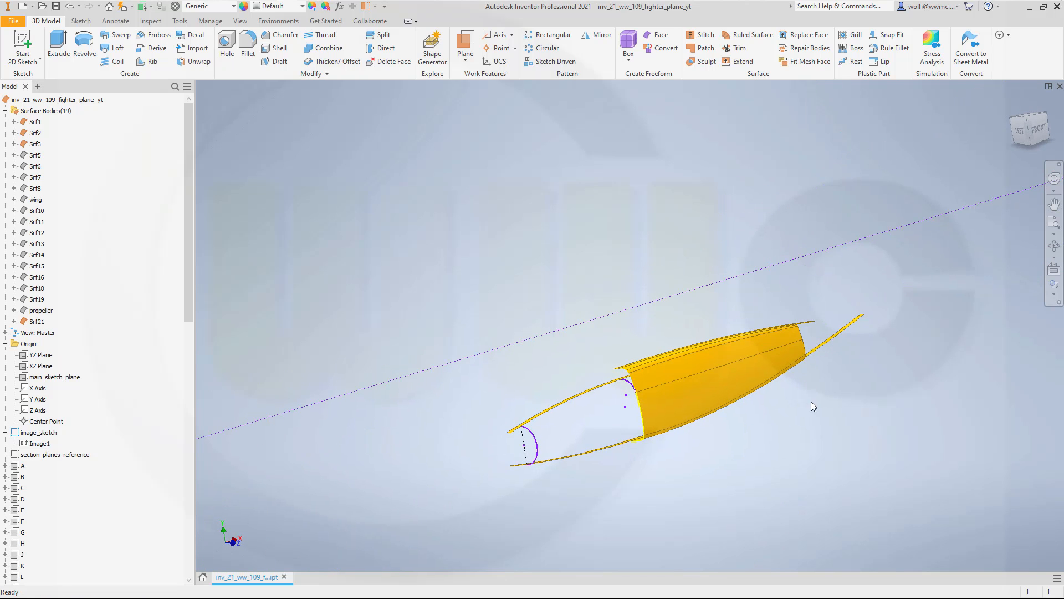
middle_click_drag(811, 407, 796, 424)
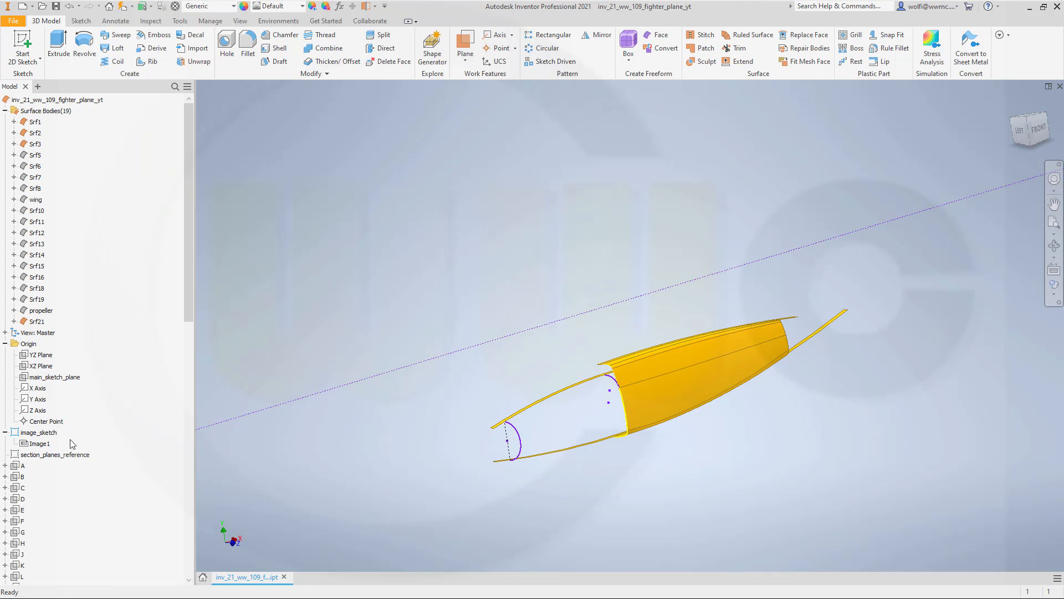
right_click(44, 443)
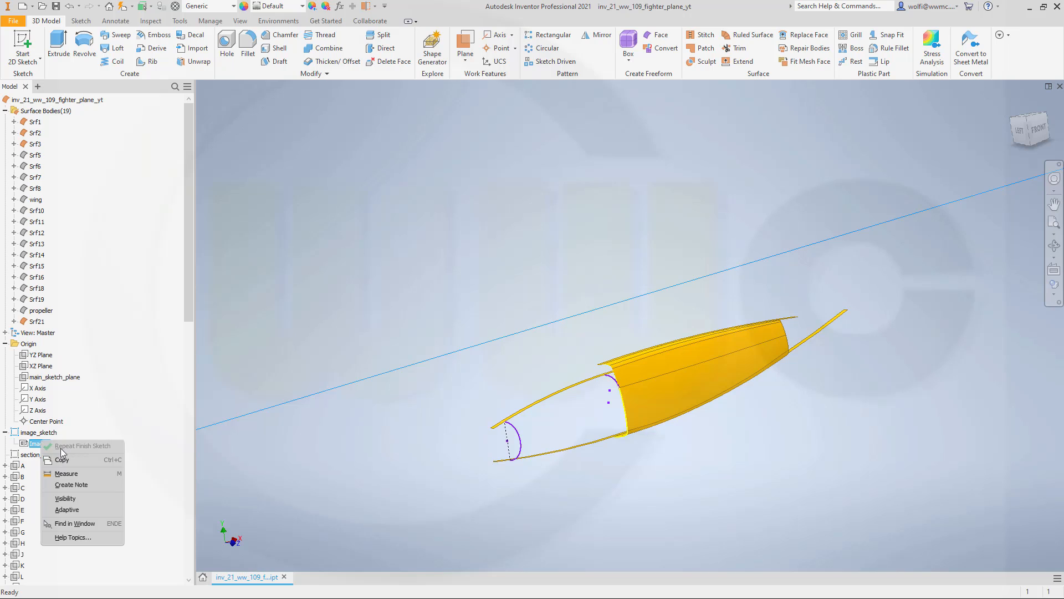
left_click(74, 496)
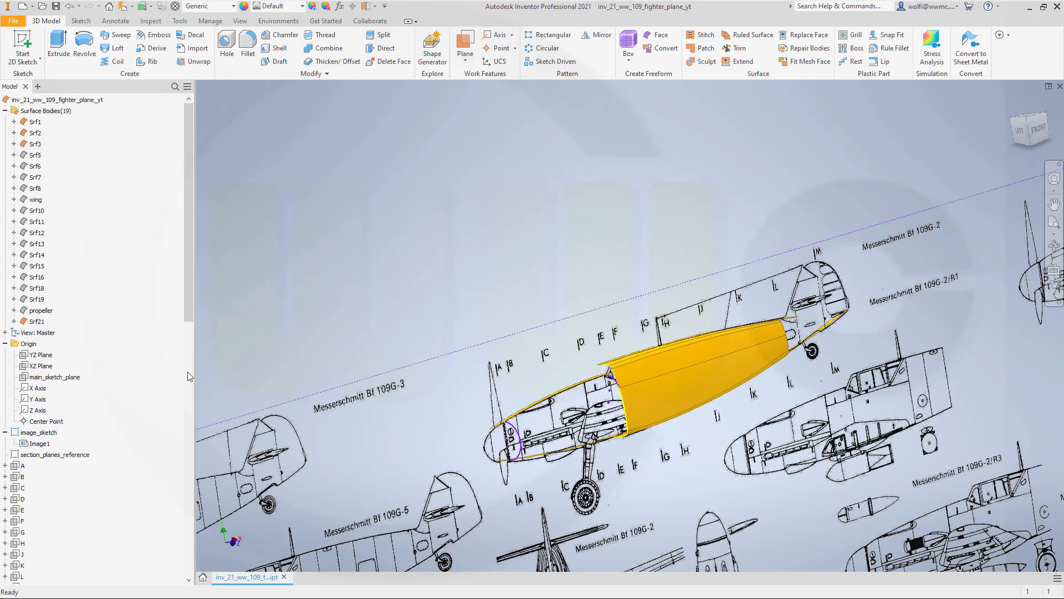
Step: Start a new 2D sketch on main_sketch_plane
scroll(203, 360, "down", 3)
scroll(297, 374, "up", 6)
scroll(375, 374, "down", 8)
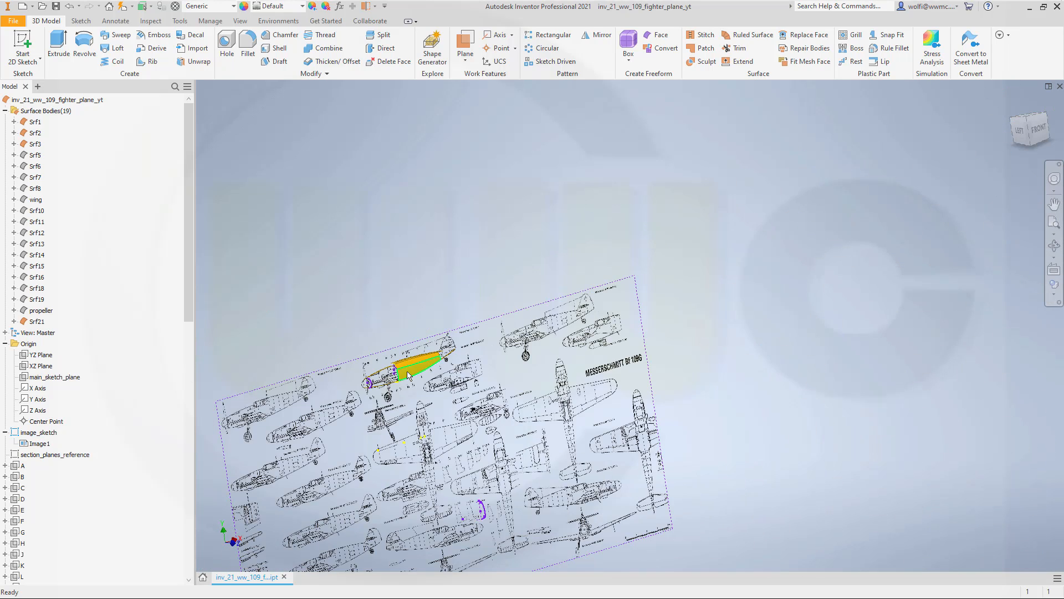
middle_click_drag(381, 404, 439, 330)
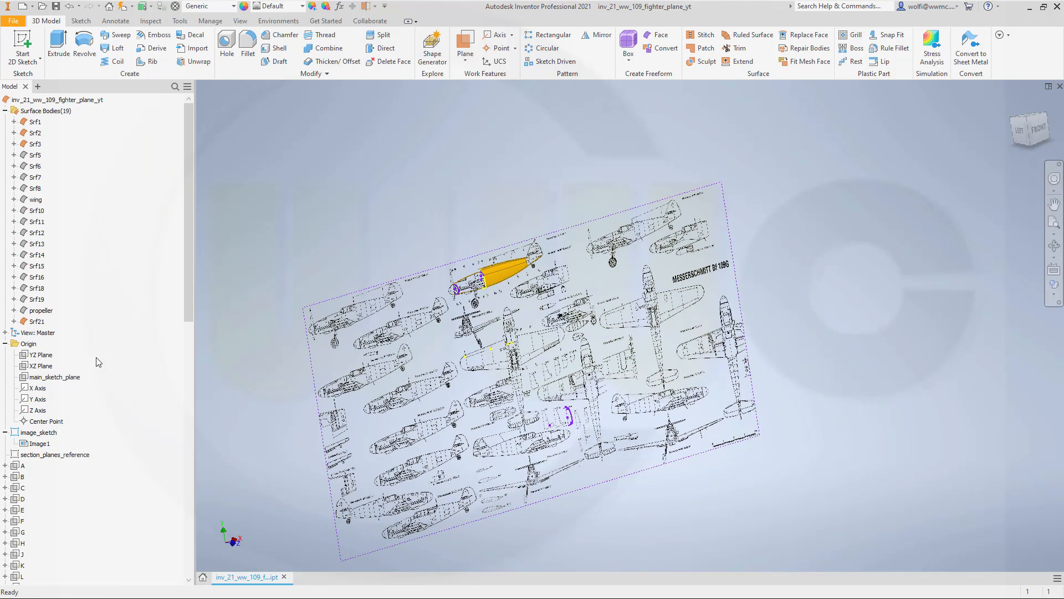
left_click(61, 377)
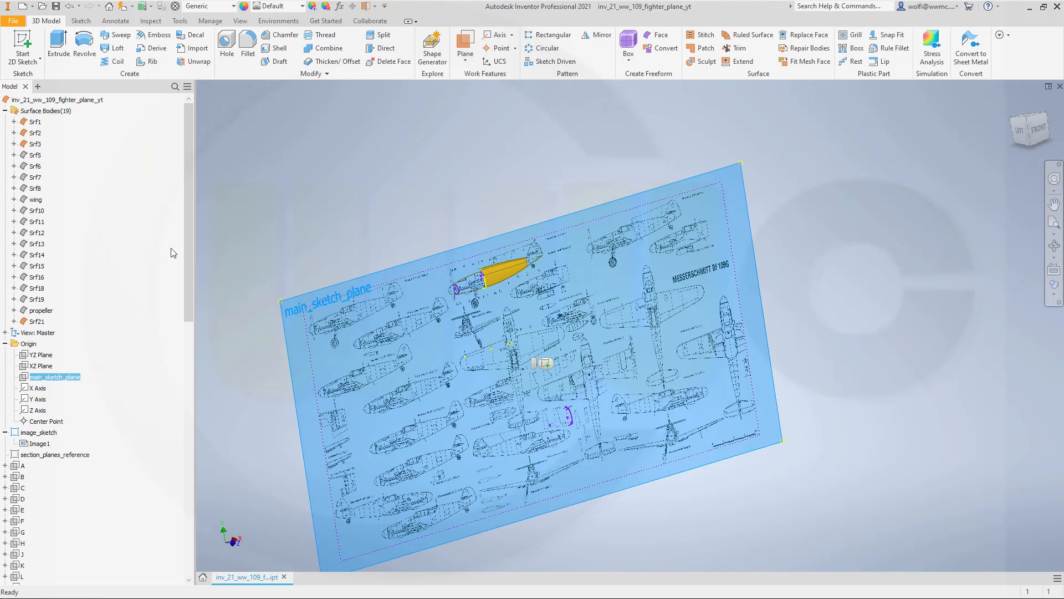
left_click(21, 45)
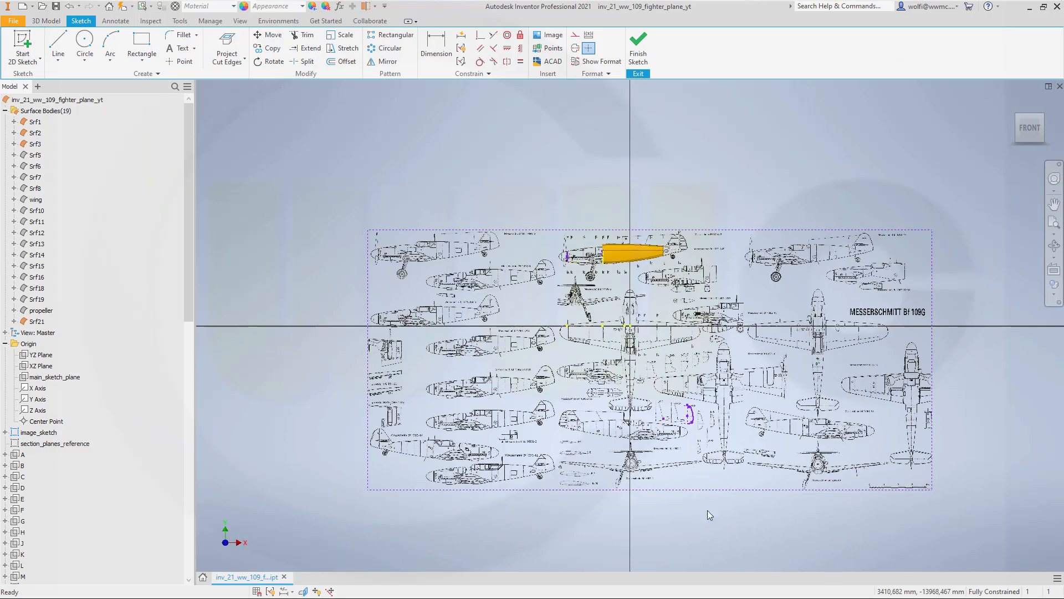
Step: Draw construction lines on section B-B: a vertical along its axis with horizontals at both ends, aligning the upper one with the outline's start
scroll(670, 440, "up", 5)
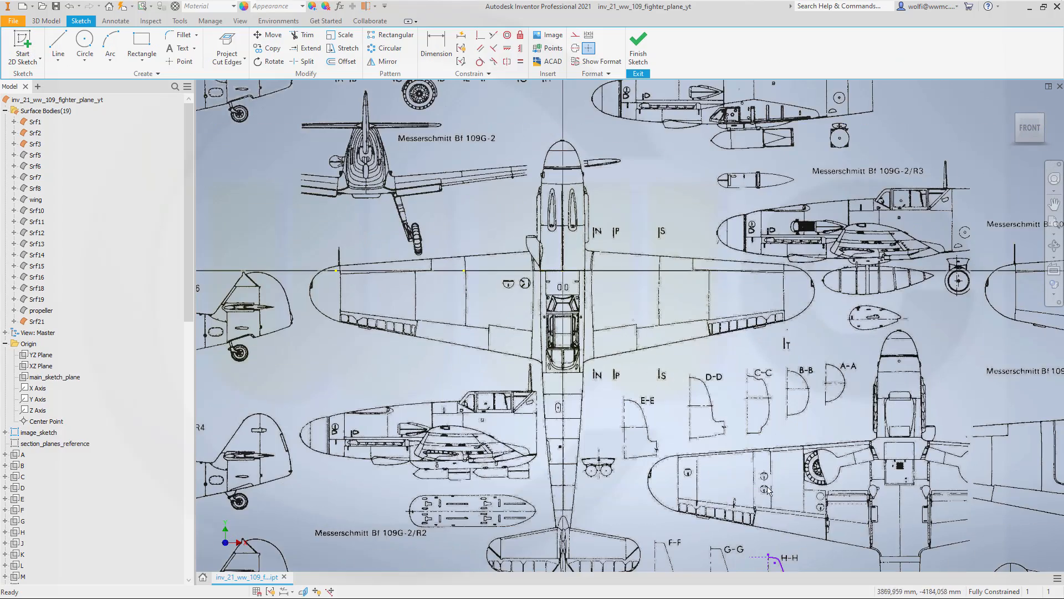
scroll(826, 453, "up", 5)
scroll(859, 369, "up", 3)
scroll(796, 195, "up", 3)
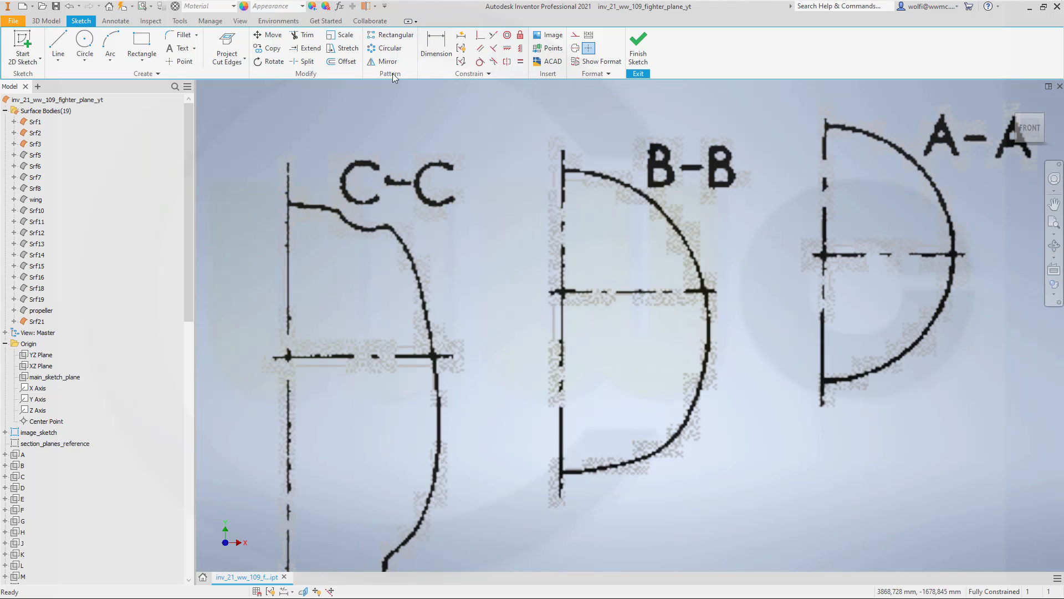
left_click(574, 34)
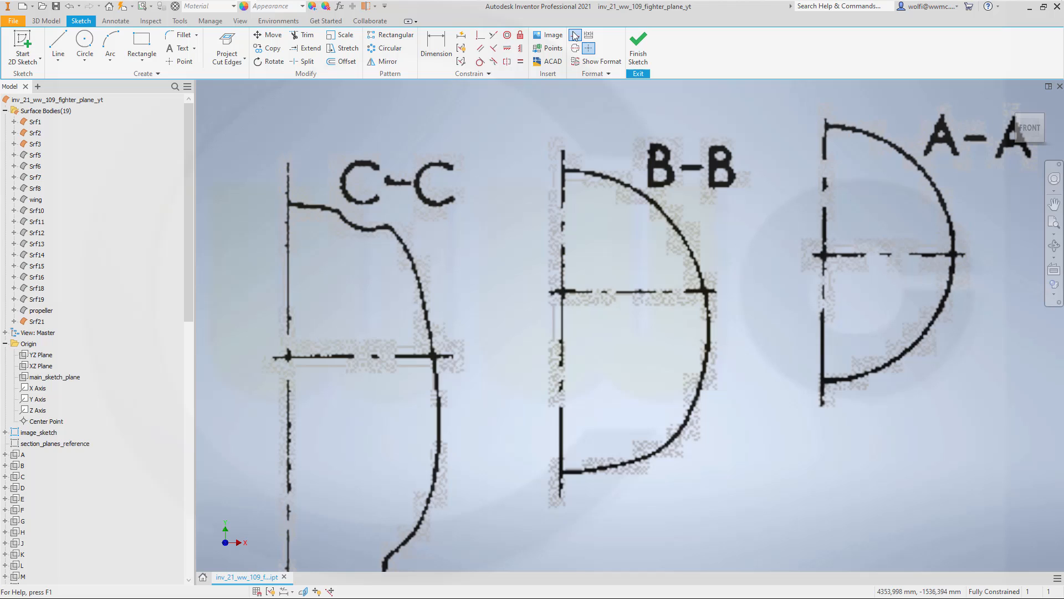
left_click(56, 42)
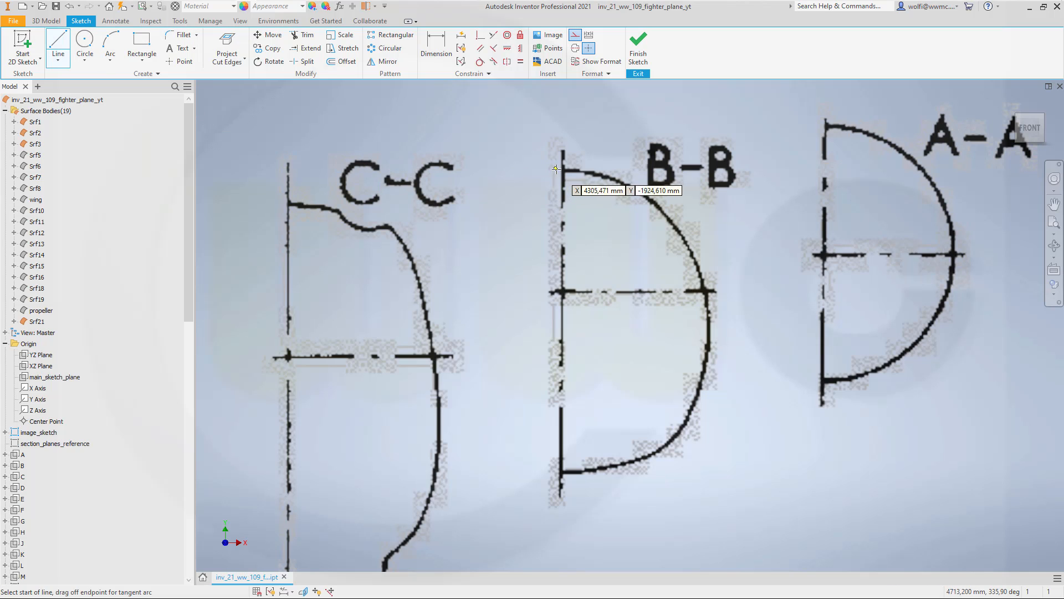
left_click(480, 166)
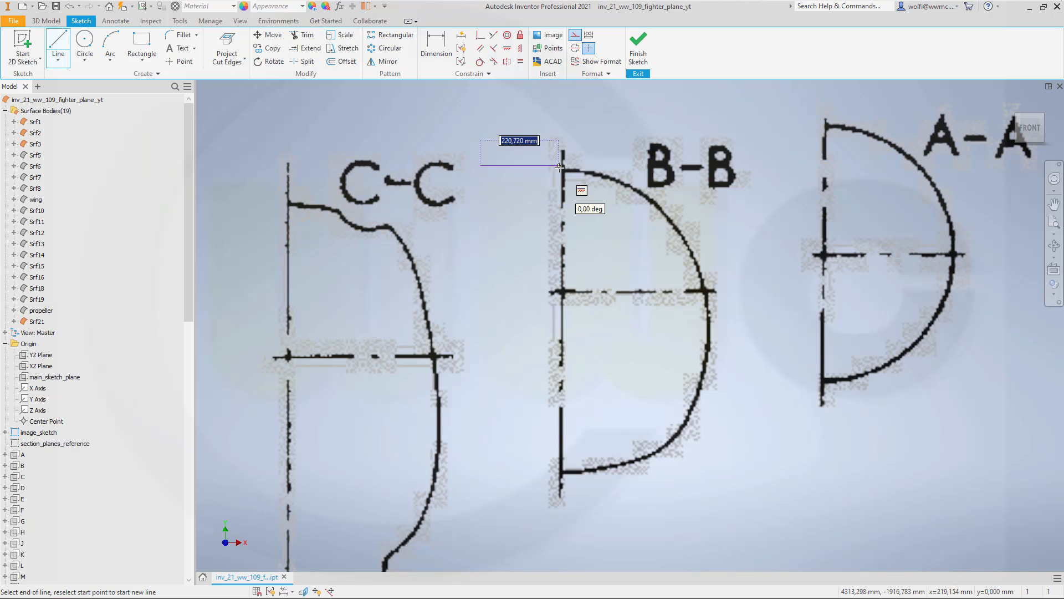
left_click(561, 165)
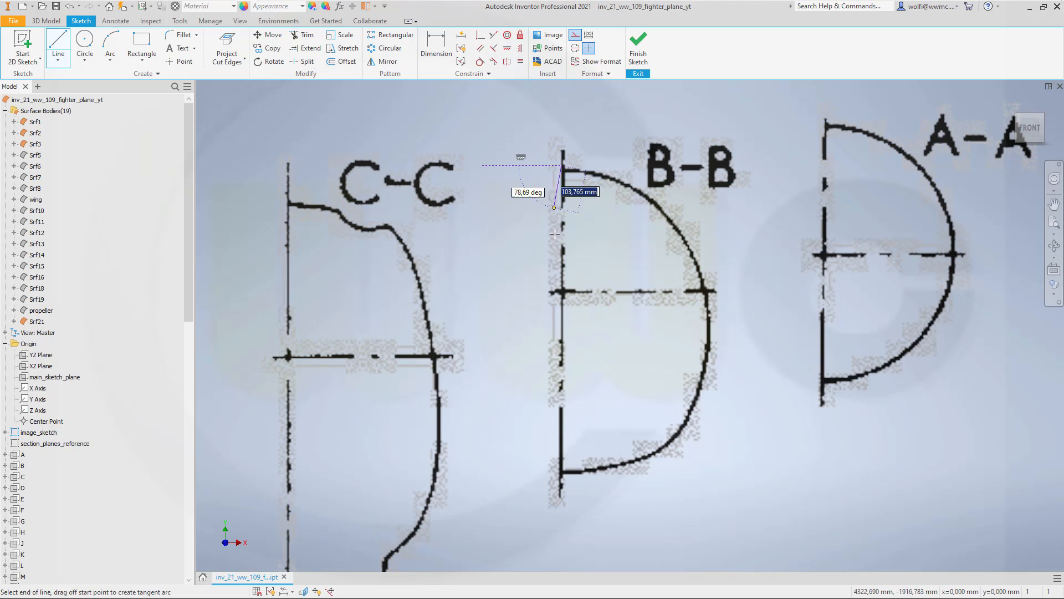
left_click(561, 469)
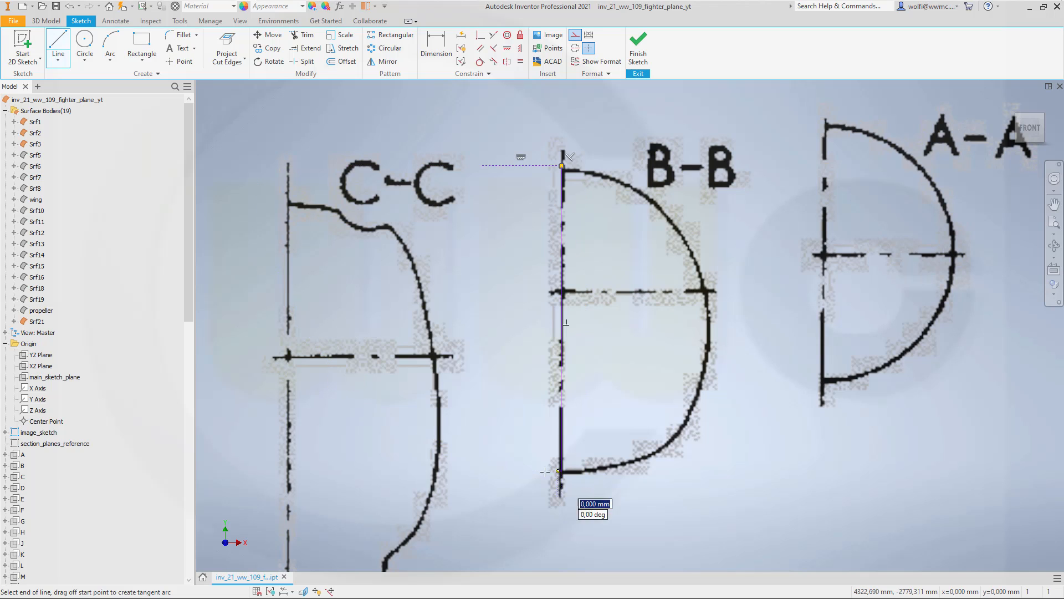
left_click(498, 470)
key("Escape")
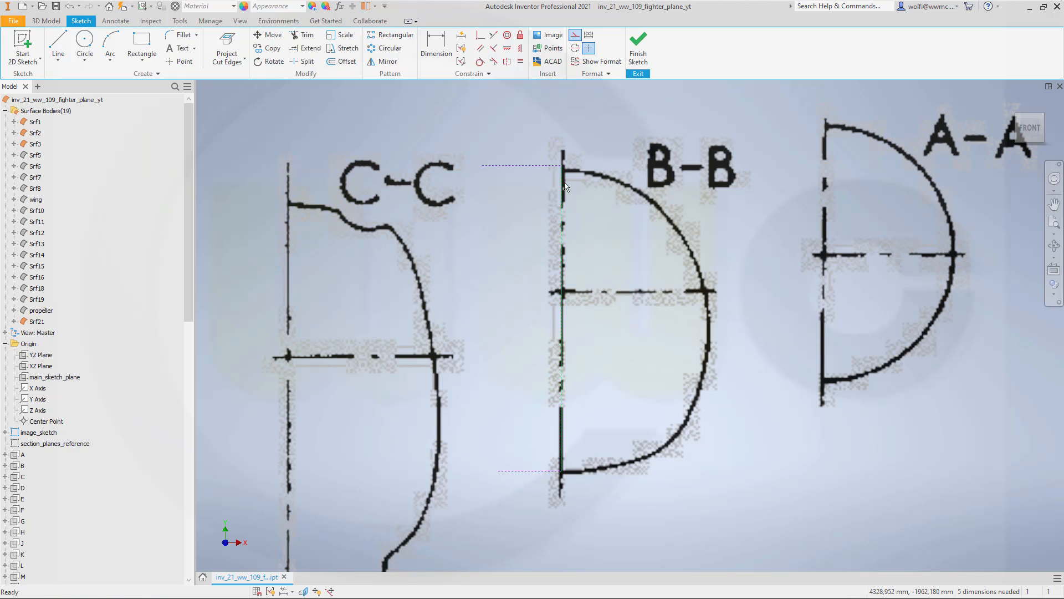
left_click_drag(562, 166, 562, 169)
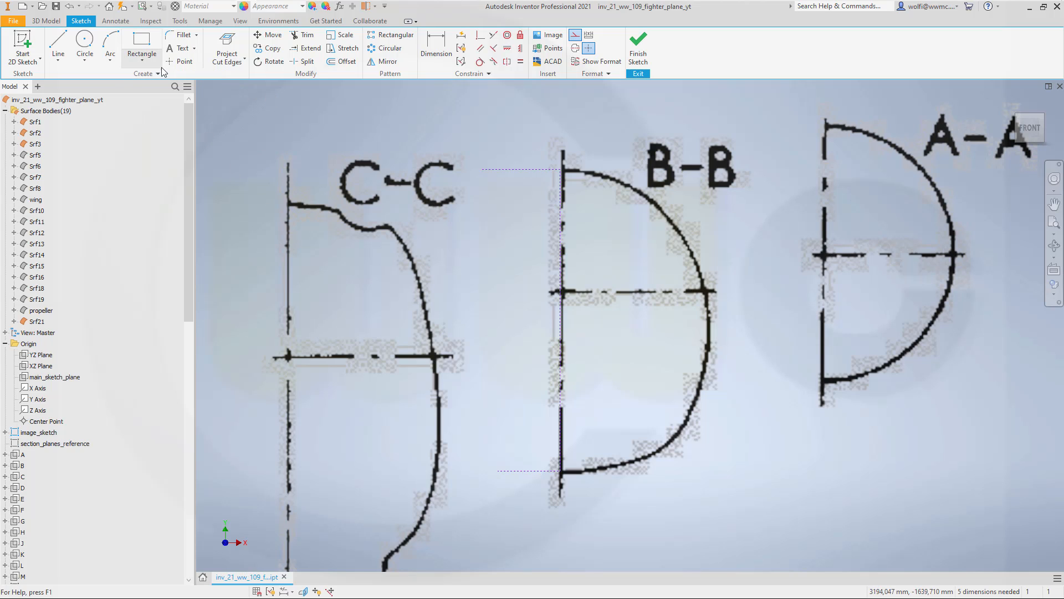
Step: Draw a tangent arc of about 538 mm radius from the upper horizontal construction line's end along the B-B outline, as regular geometry
left_click(111, 60)
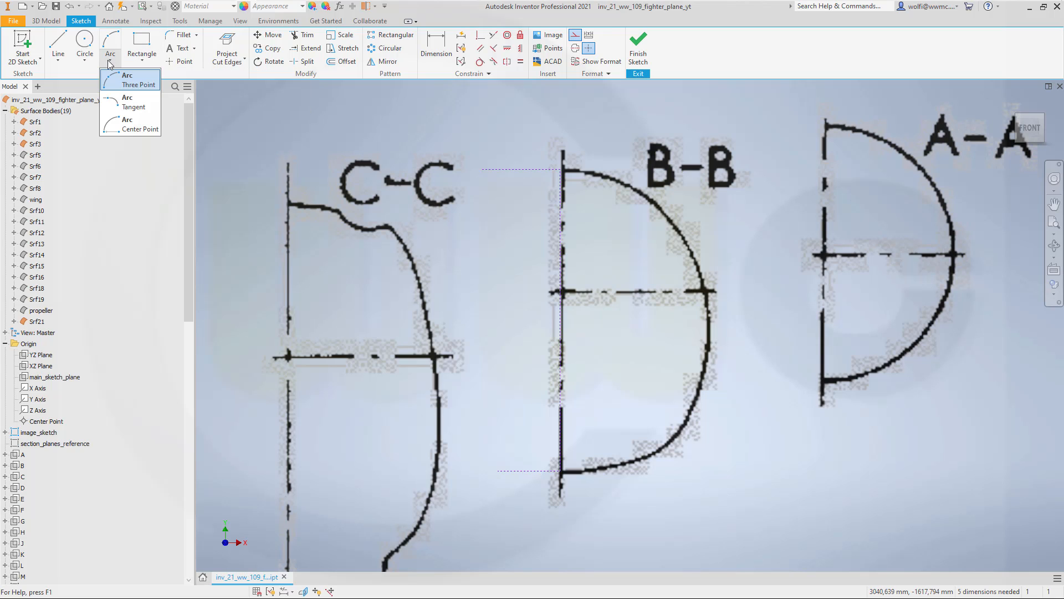
left_click(127, 104)
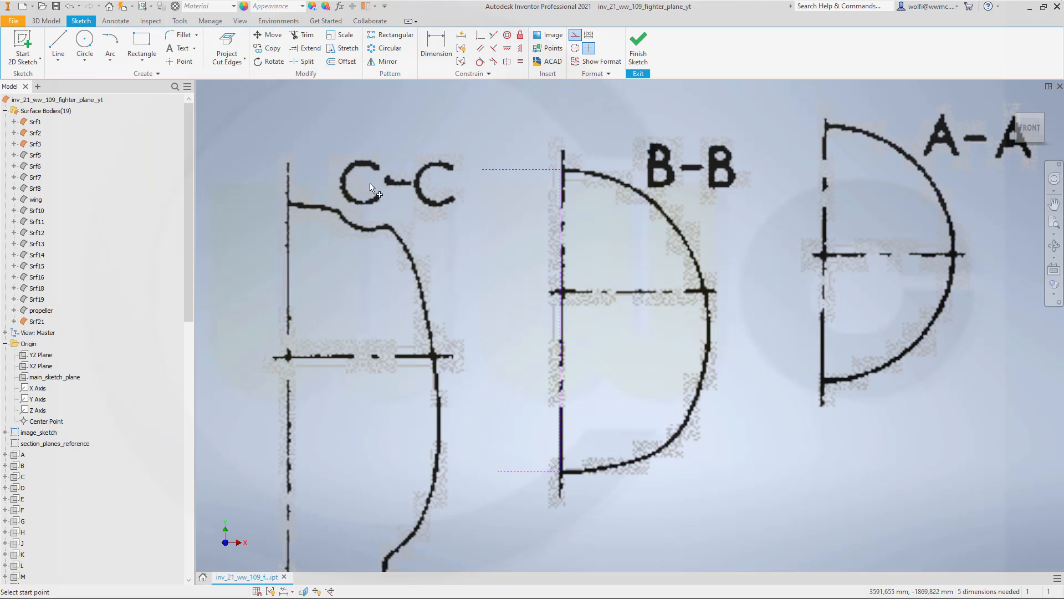
left_click(559, 170)
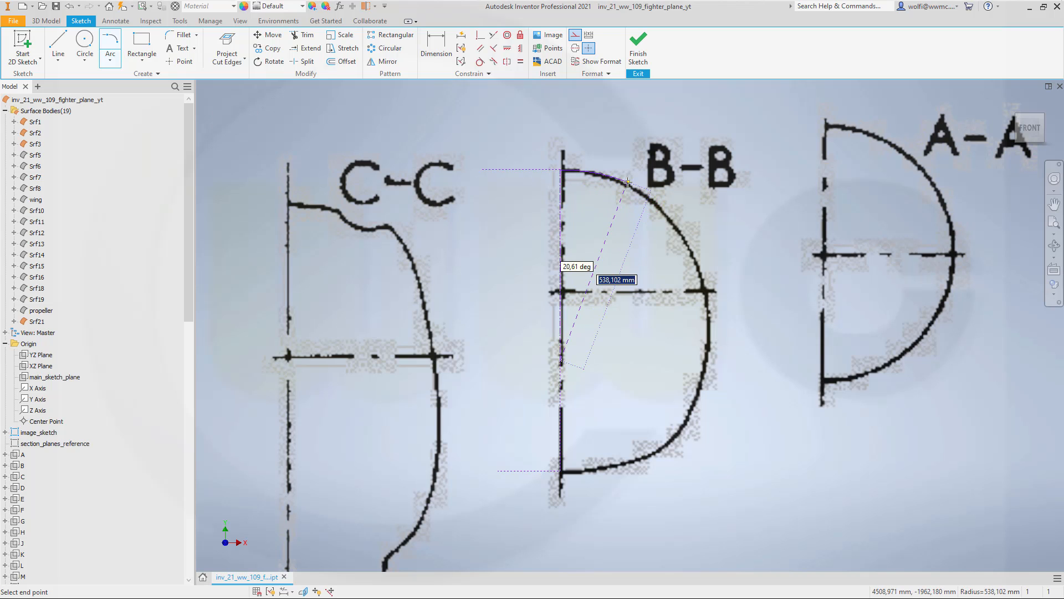
left_click(627, 182)
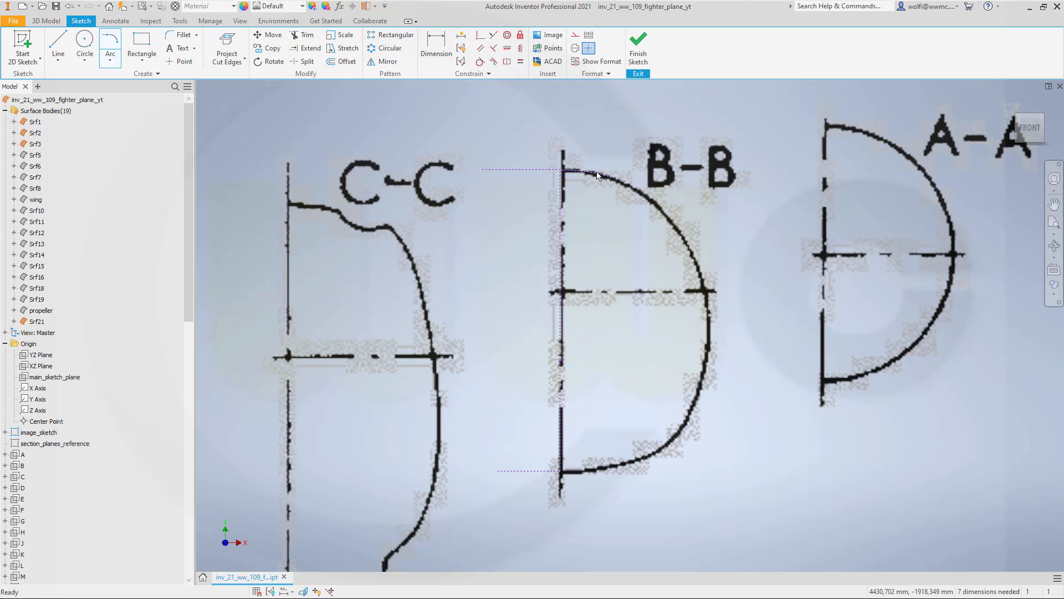
key("Escape")
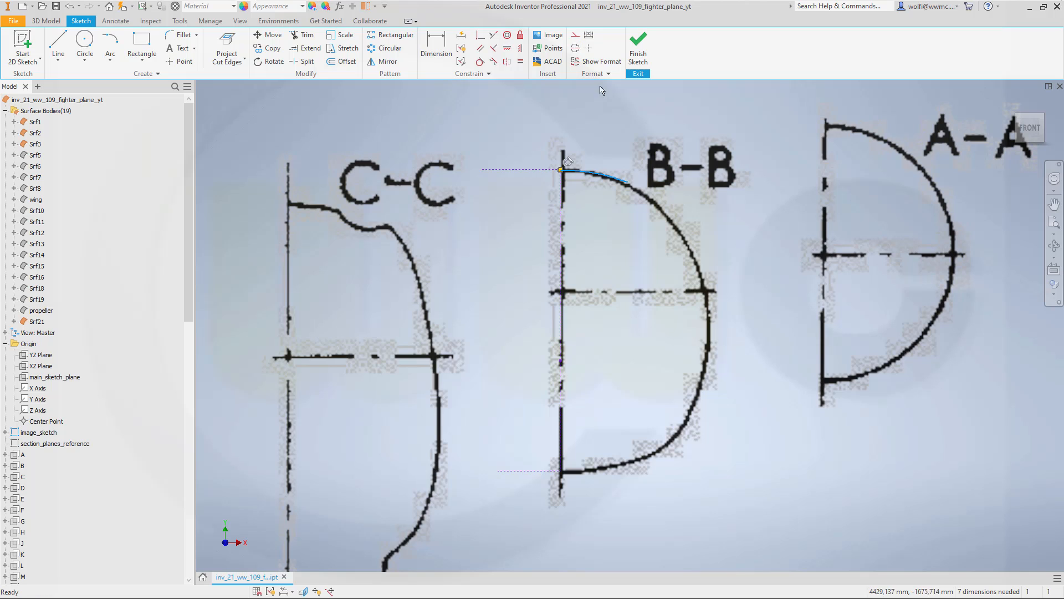
Step: Draw a tangent arc of about 643 mm radius from the lower horizontal construction line's end along the lower B-B outline
left_click(112, 46)
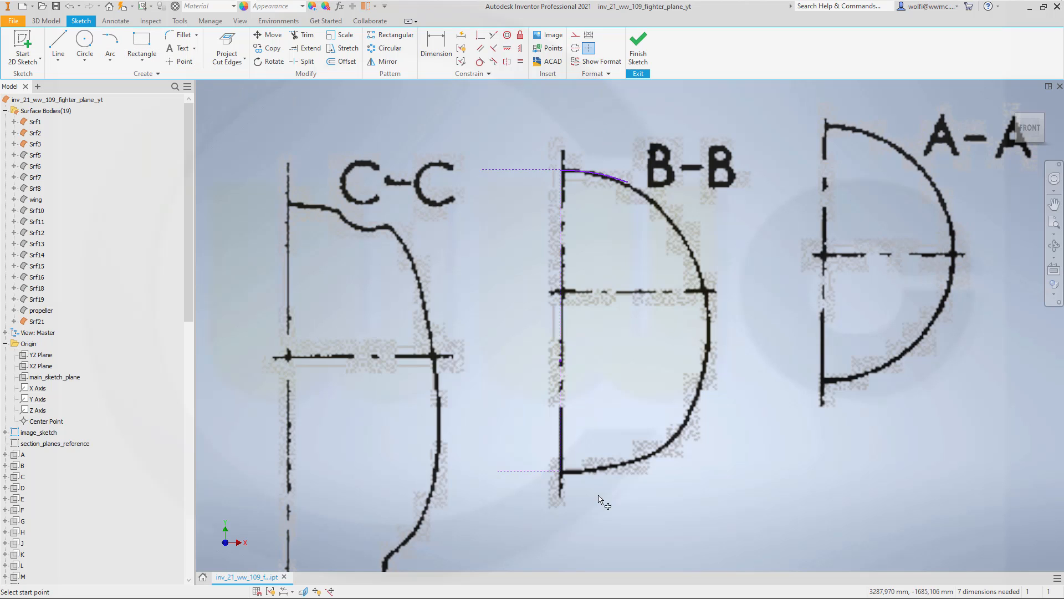
left_click(559, 470)
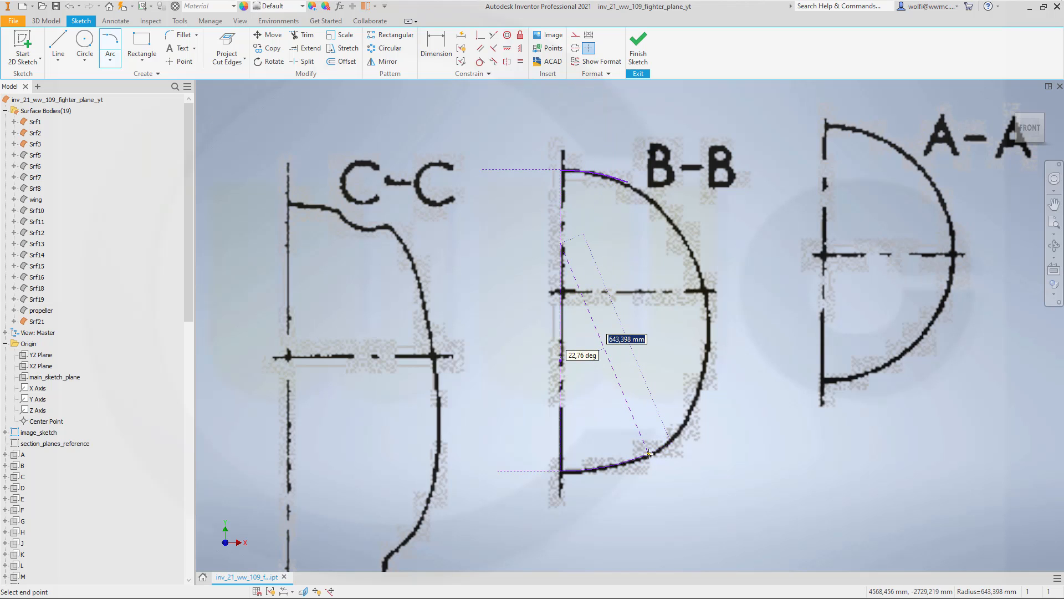
key("Escape")
key("Escape")
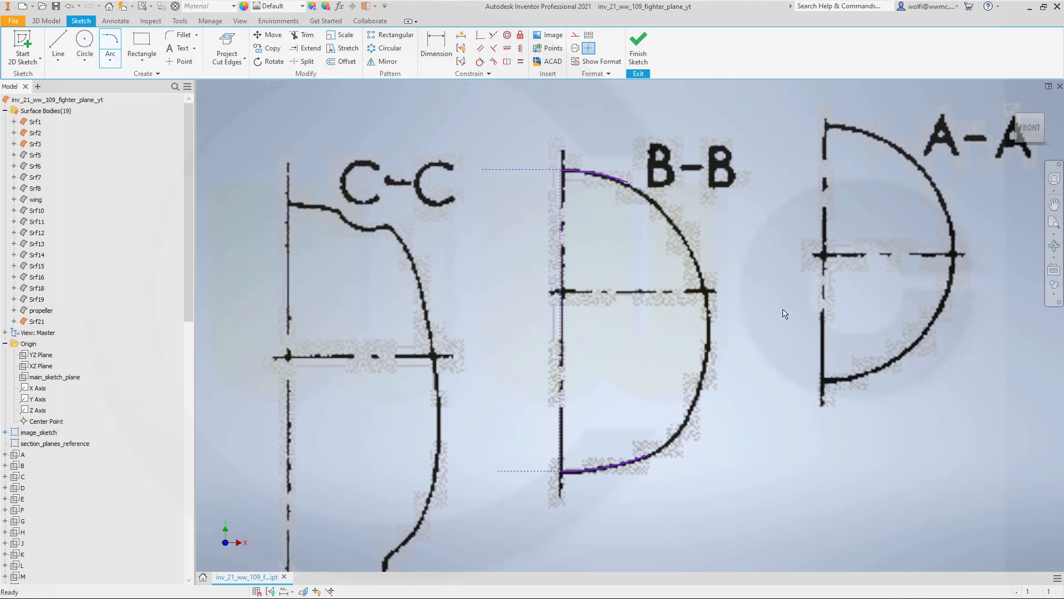
Step: Draw a three-point arc of about 489 mm radius tracing the bulging side of the B-B outline
left_click(108, 62)
left_click(133, 83)
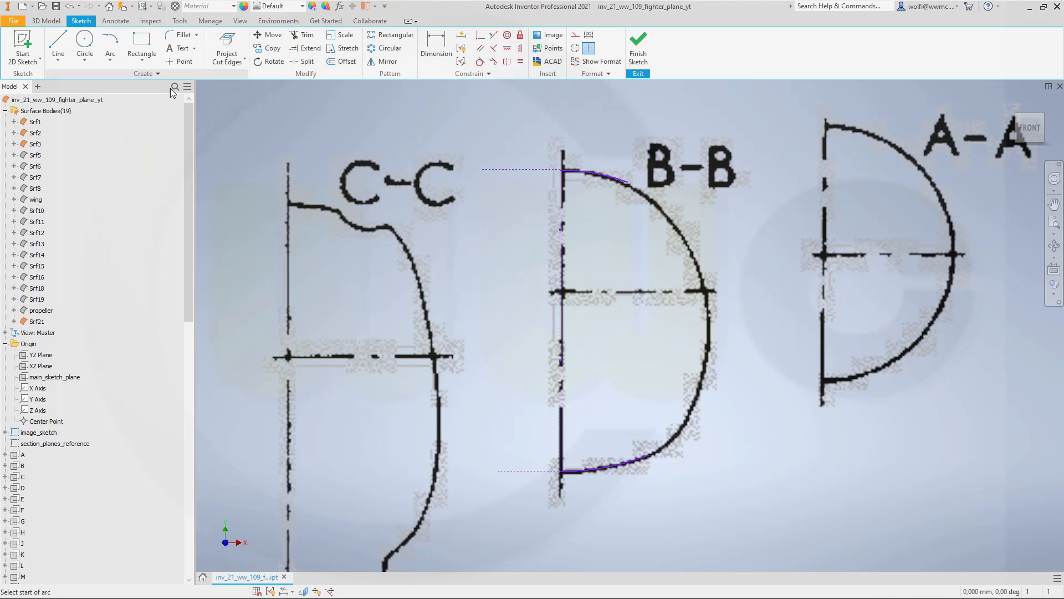
left_click(653, 198)
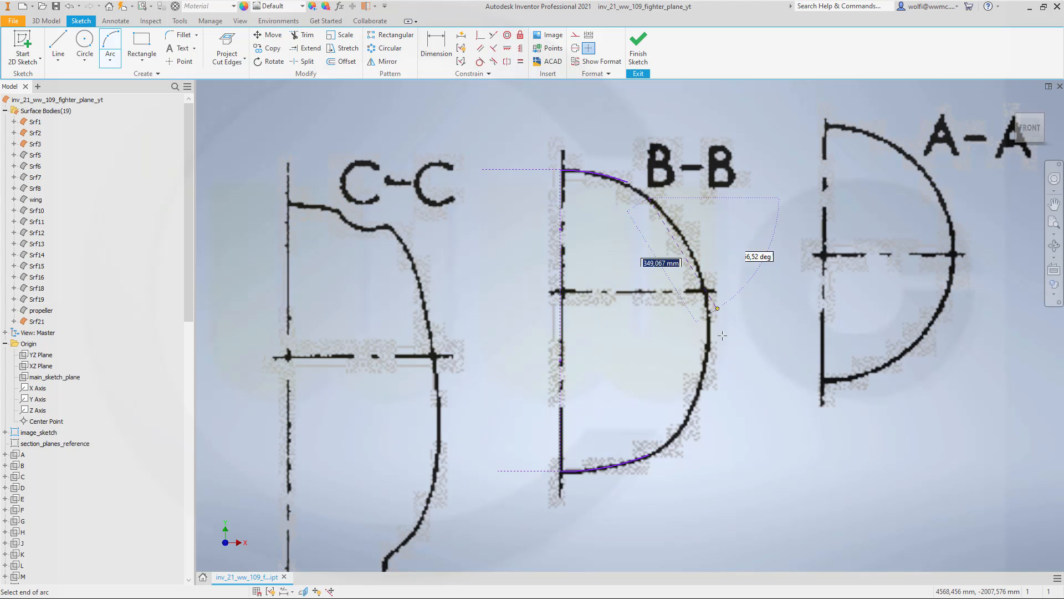
left_click(669, 441)
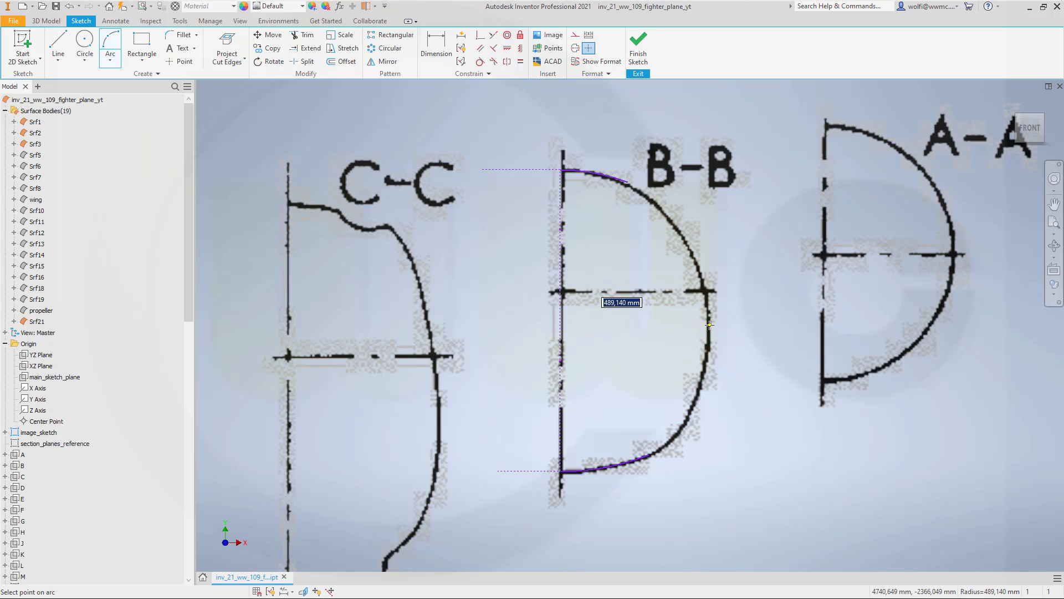
left_click(710, 325)
key("Escape")
Step: Bridge the gap between the upper arc's end and the side arc's upper end with a tangent arc
scroll(682, 160, "up", 5)
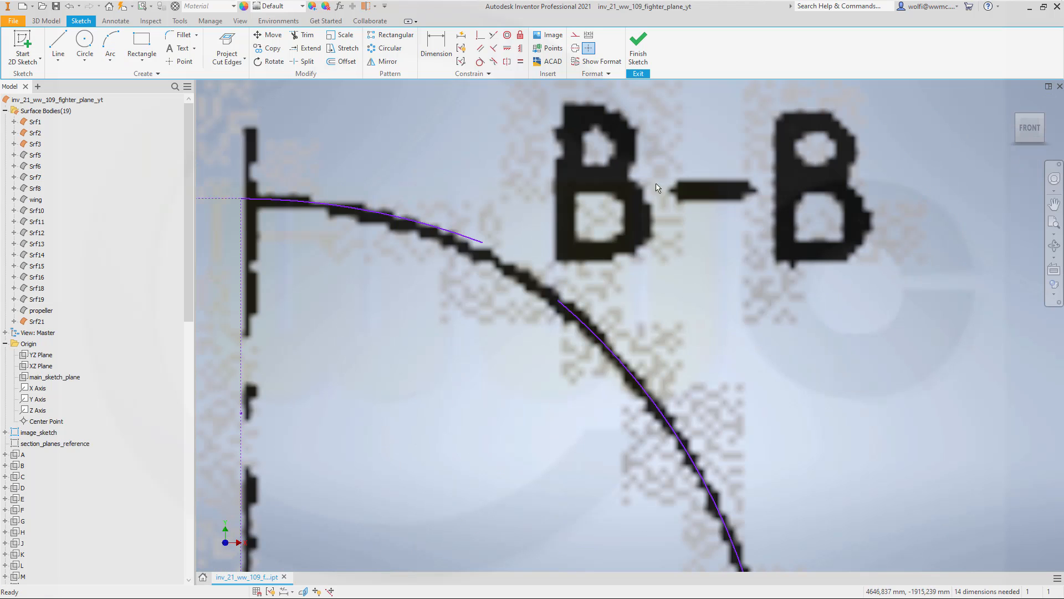
left_click(112, 62)
left_click(133, 103)
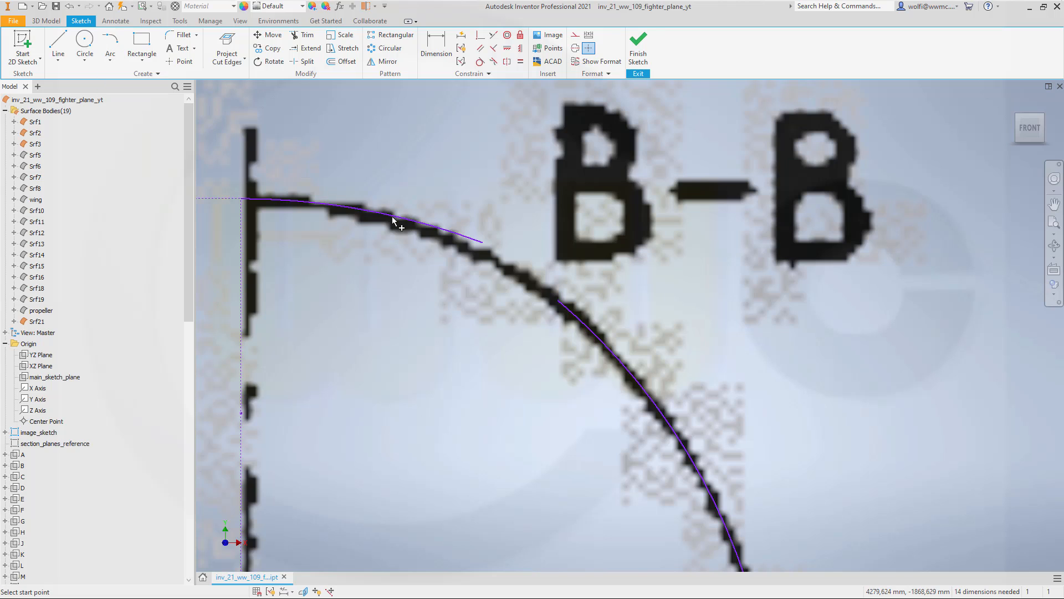
left_click(481, 242)
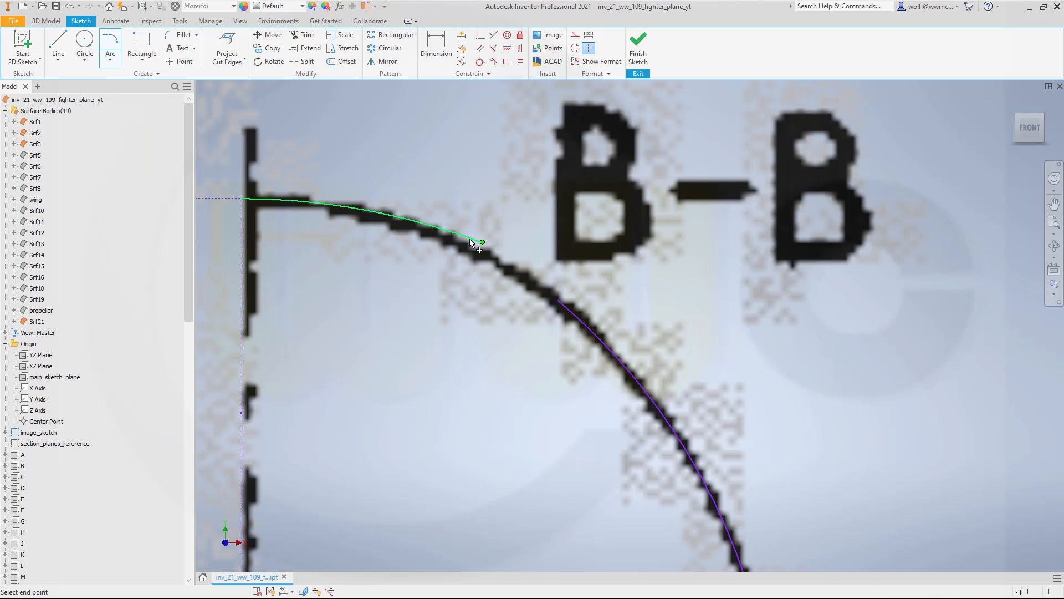
left_click(558, 302)
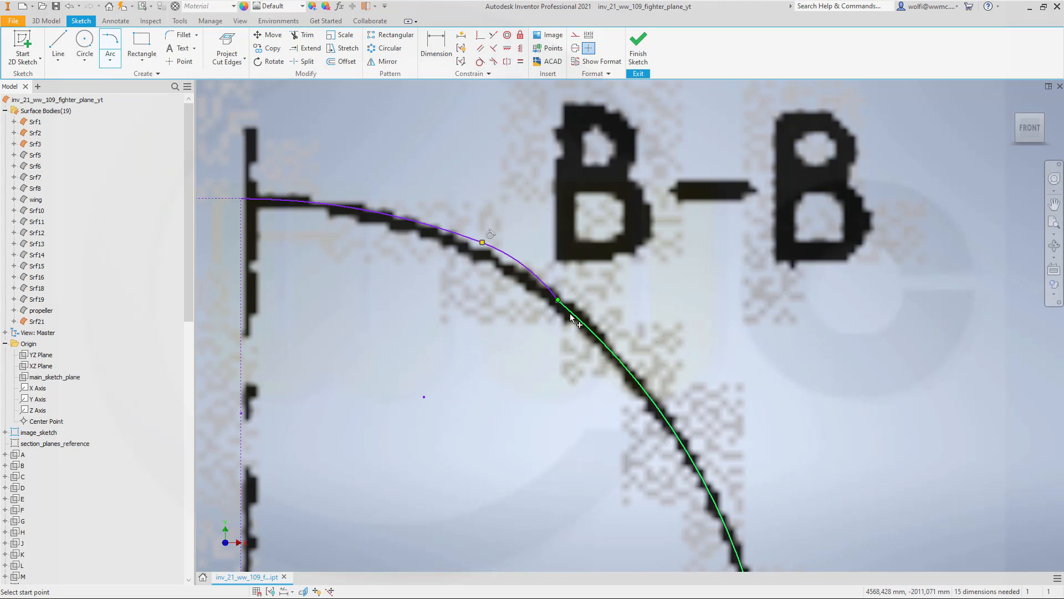
Step: Apply a tangent constraint between the upper bridging arc and the large side arc
left_click(480, 61)
left_click(542, 281)
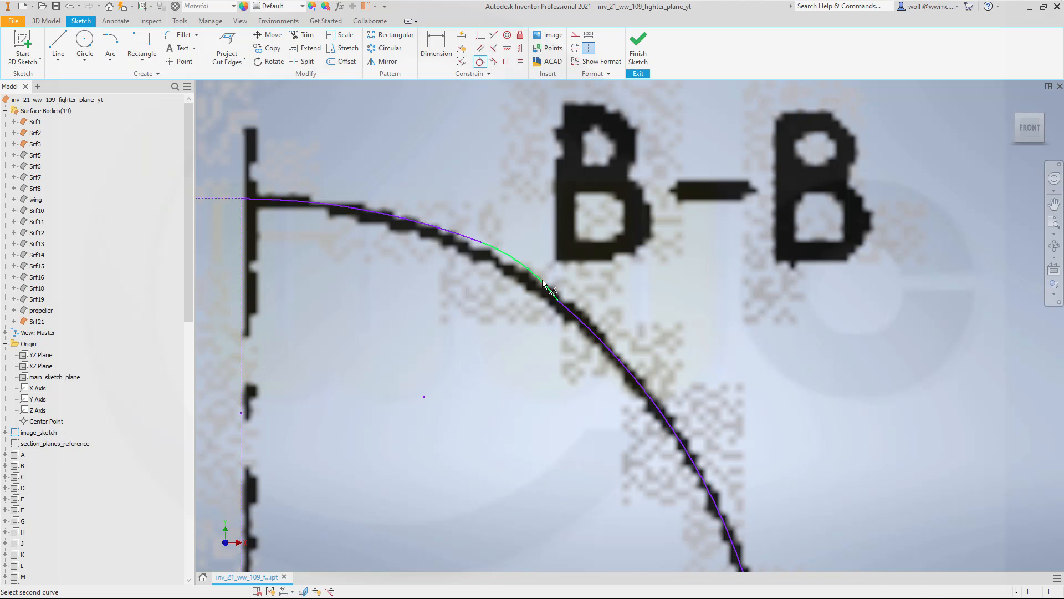
left_click(568, 310)
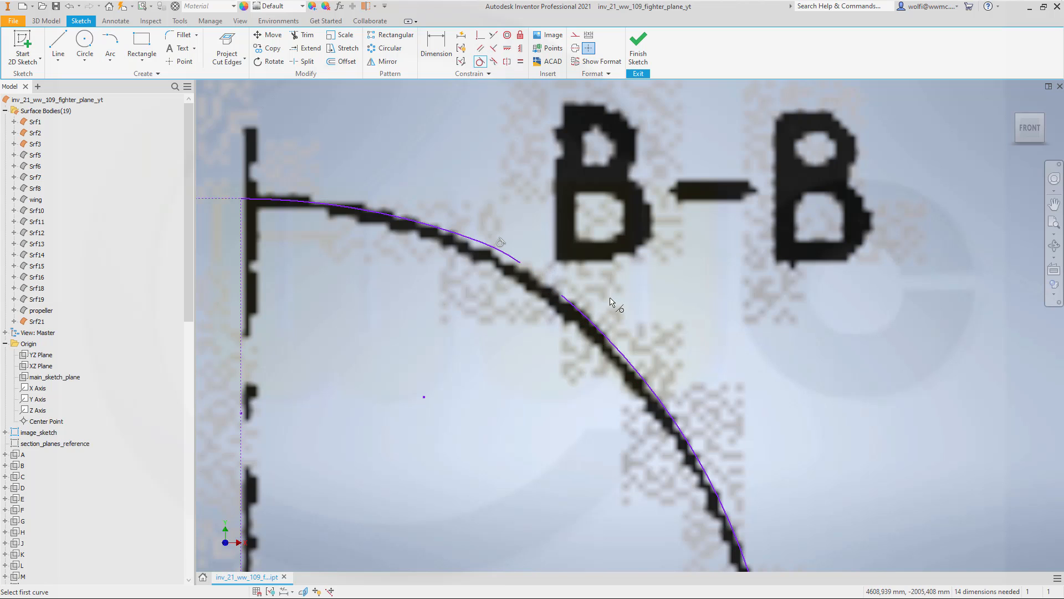
key("Escape")
Step: Join the open ends of the upper bridging arc and the side arc with a coincident constraint
left_click(482, 36)
left_click(520, 263)
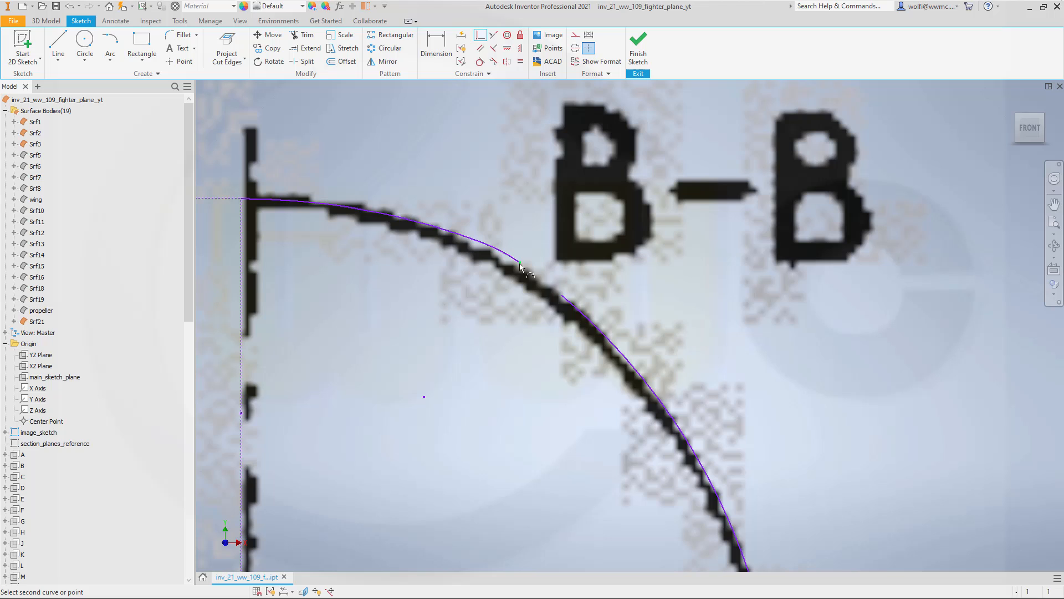
left_click(562, 295)
key("Escape")
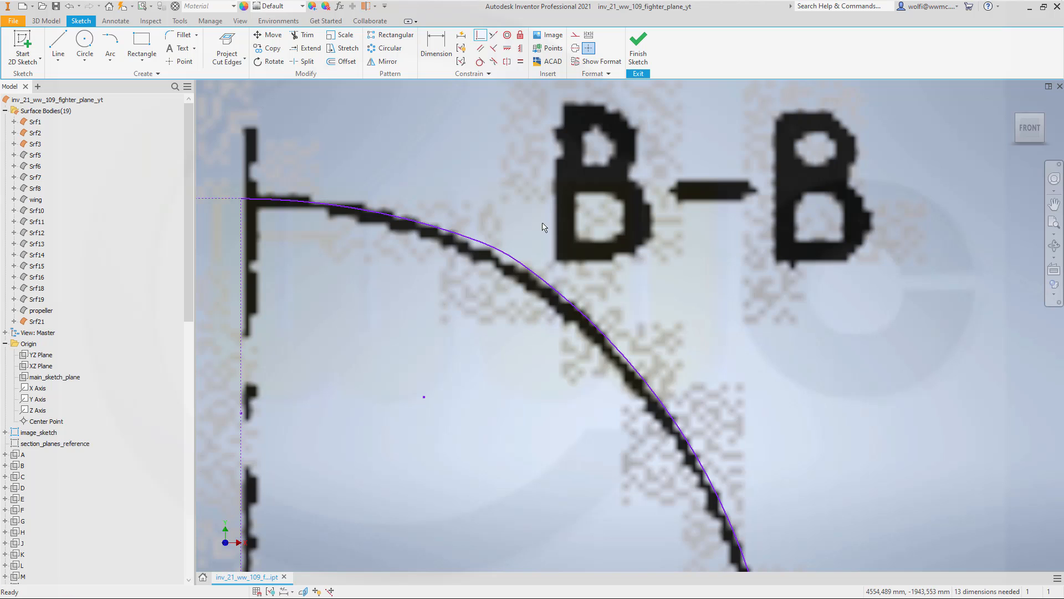
Step: Try to apply the tangent constraint between the upper bridging arc and the side arc again
left_click(480, 62)
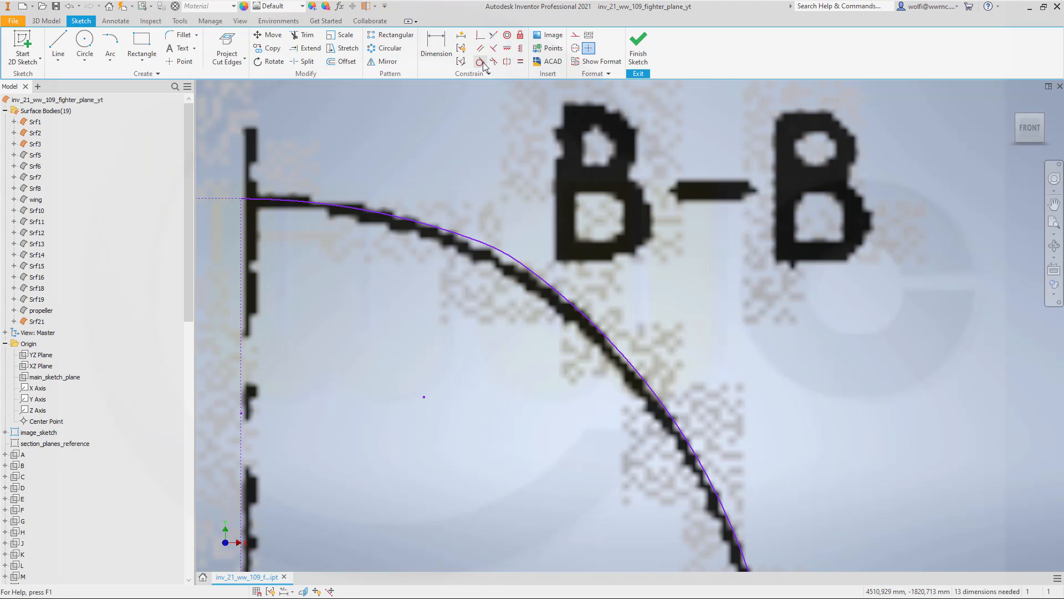
left_click(492, 247)
left_click(536, 274)
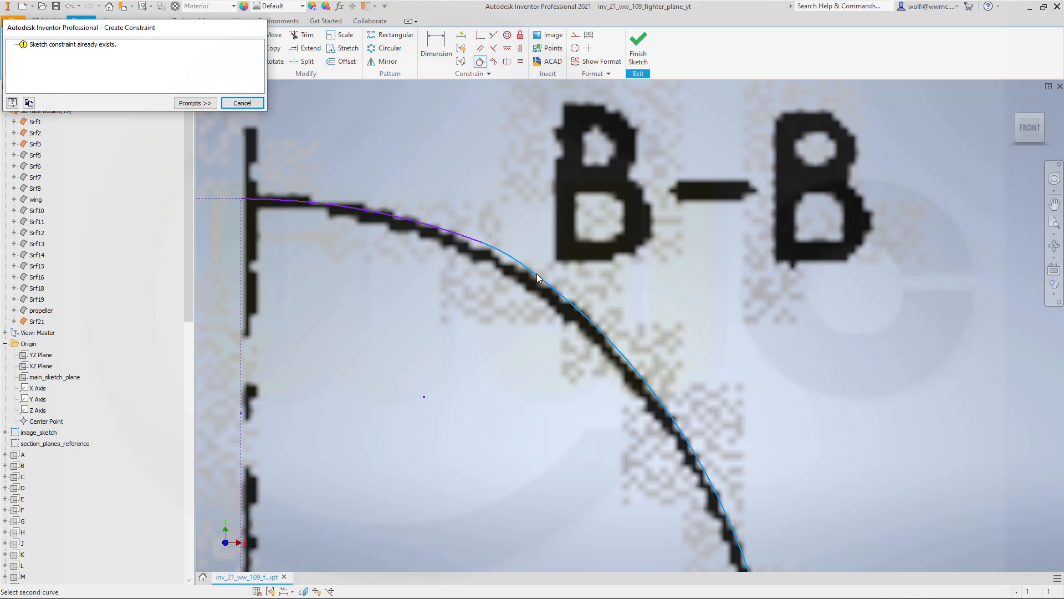
left_click(242, 103)
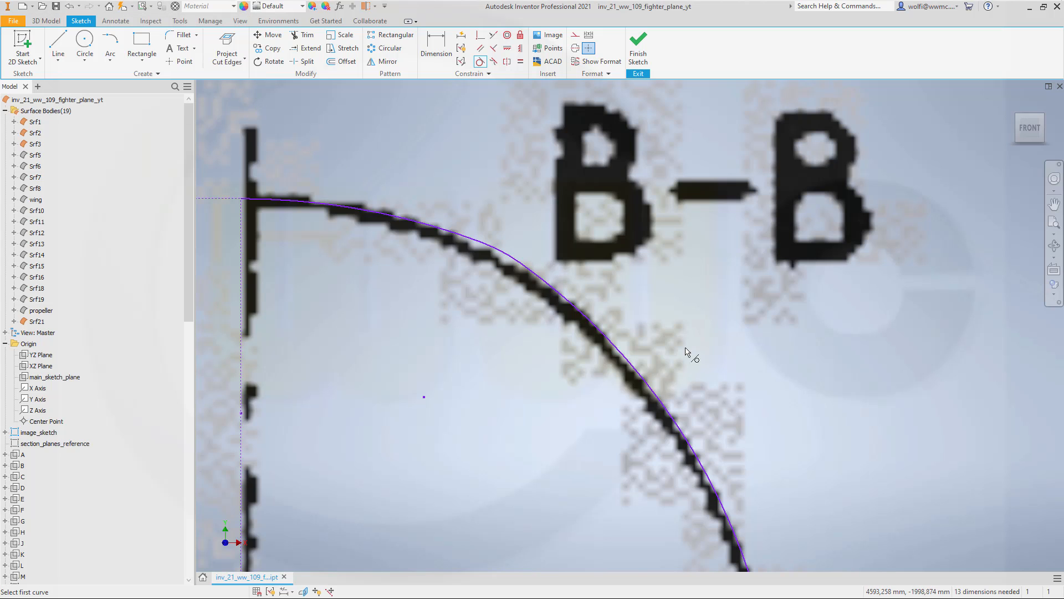
Step: Bridge the gap between the lower arc's end and the side arc's lower end with a tangent arc
scroll(689, 353, "down", 4)
mouse_move(786, 515)
middle_mouse_down()
mouse_move(767, 499)
mouse_move(753, 257)
middle_mouse_up()
scroll(648, 397, "up", 4)
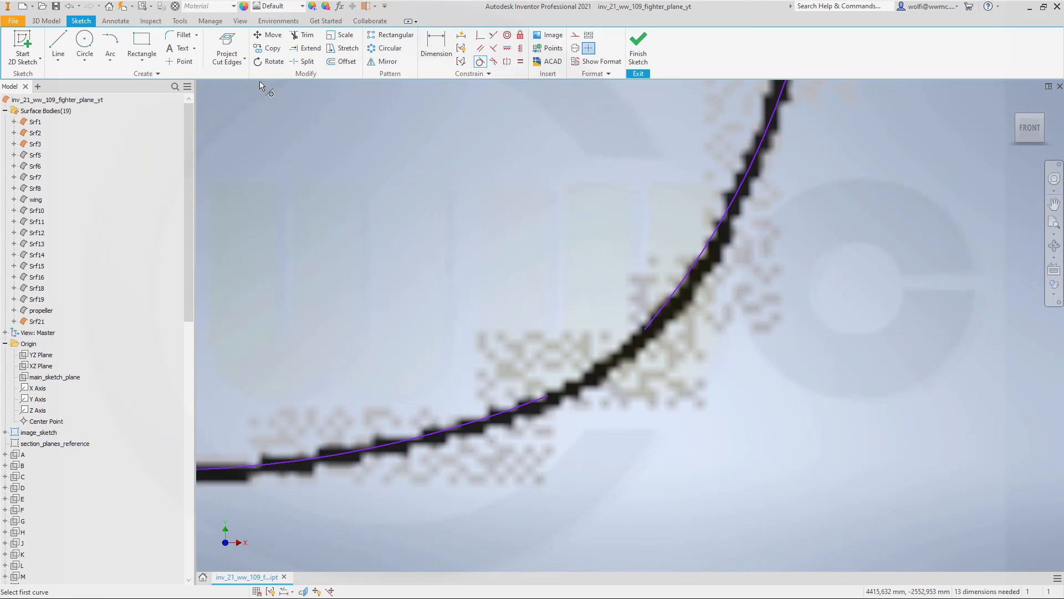
left_click(120, 46)
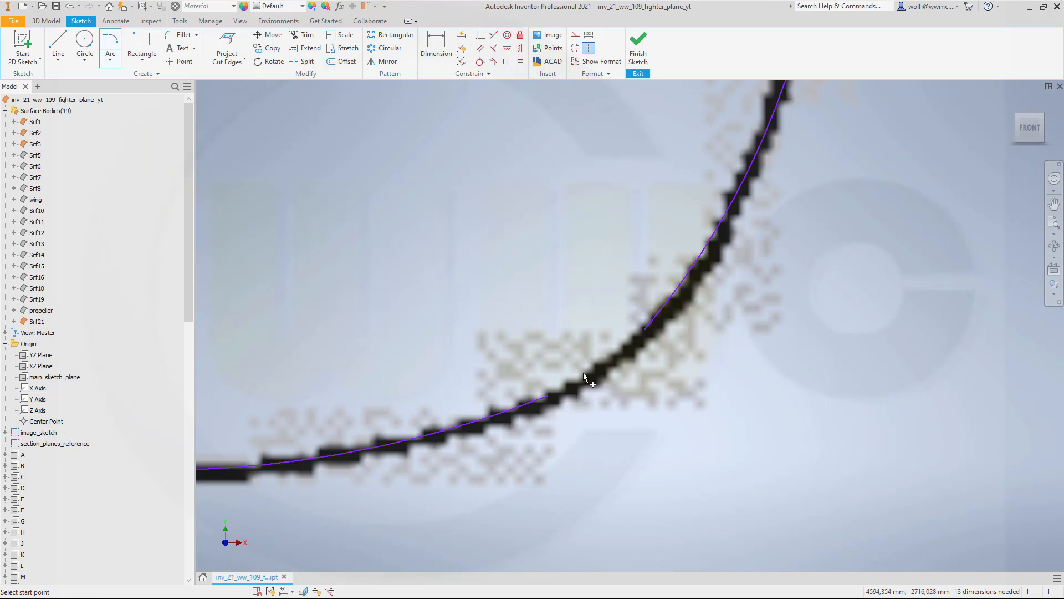
left_click(549, 395)
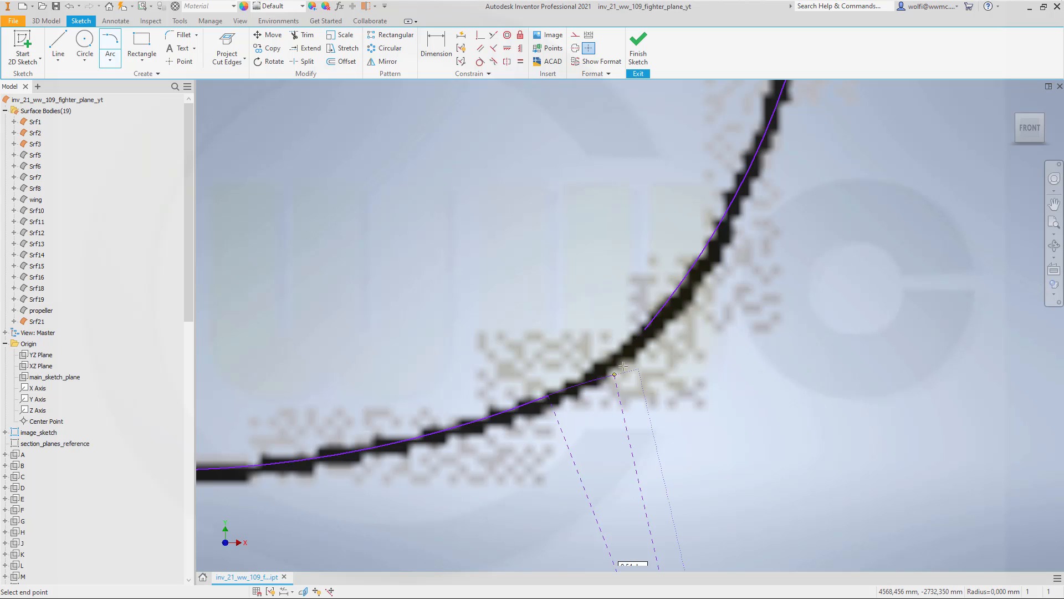
left_click(645, 328)
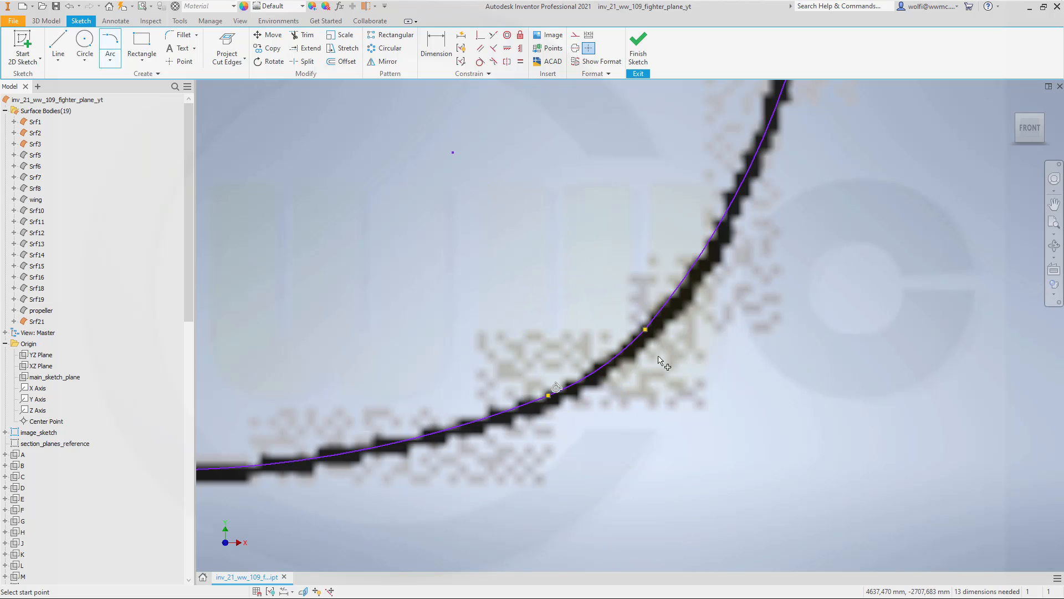
key("Escape")
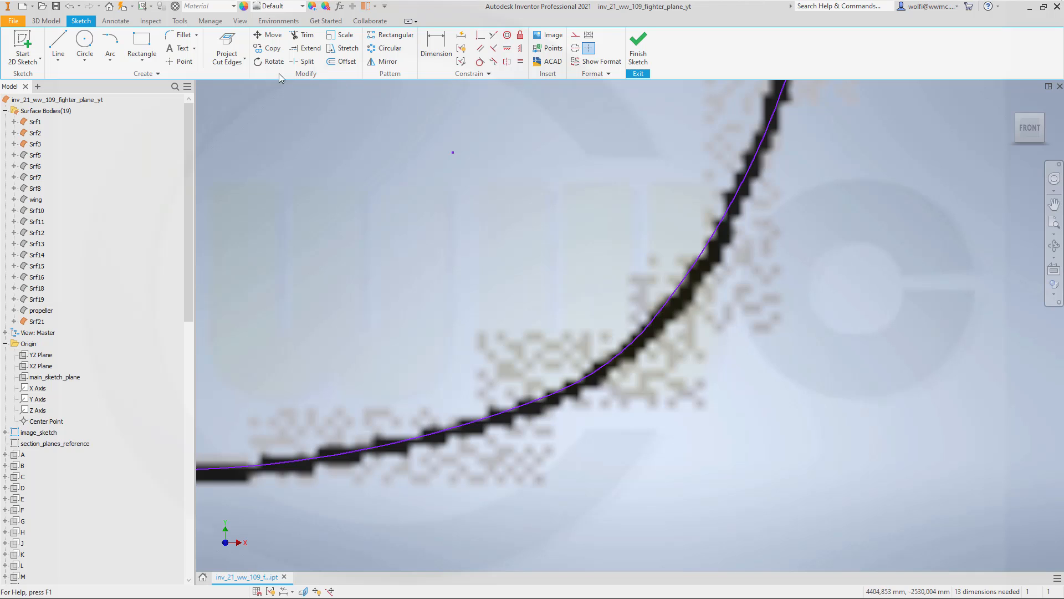
Step: Apply a tangent constraint between the lower bridging arc and the large side arc
left_click(296, 40)
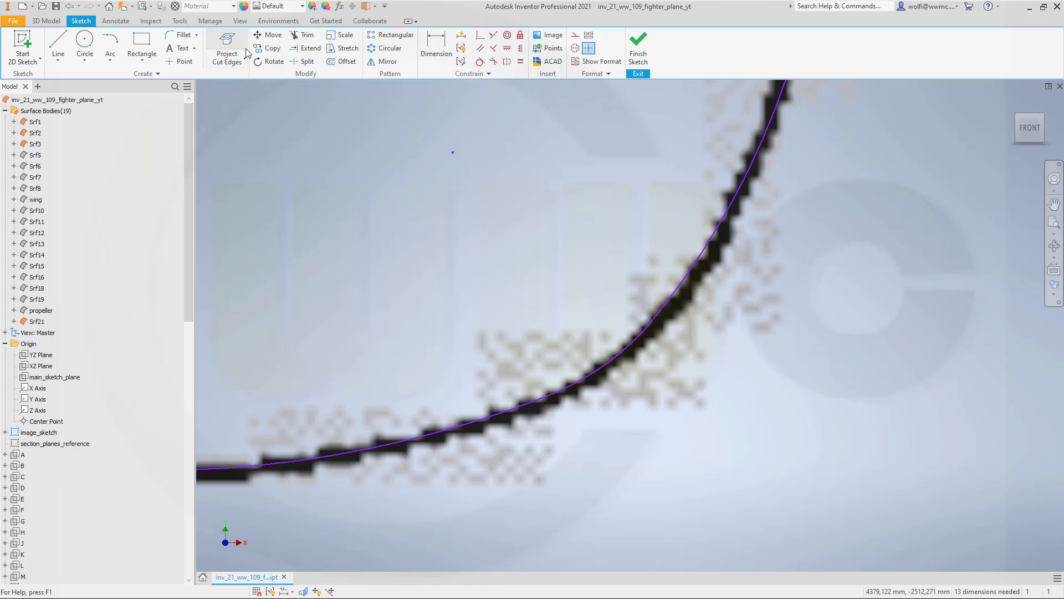
left_click(602, 371)
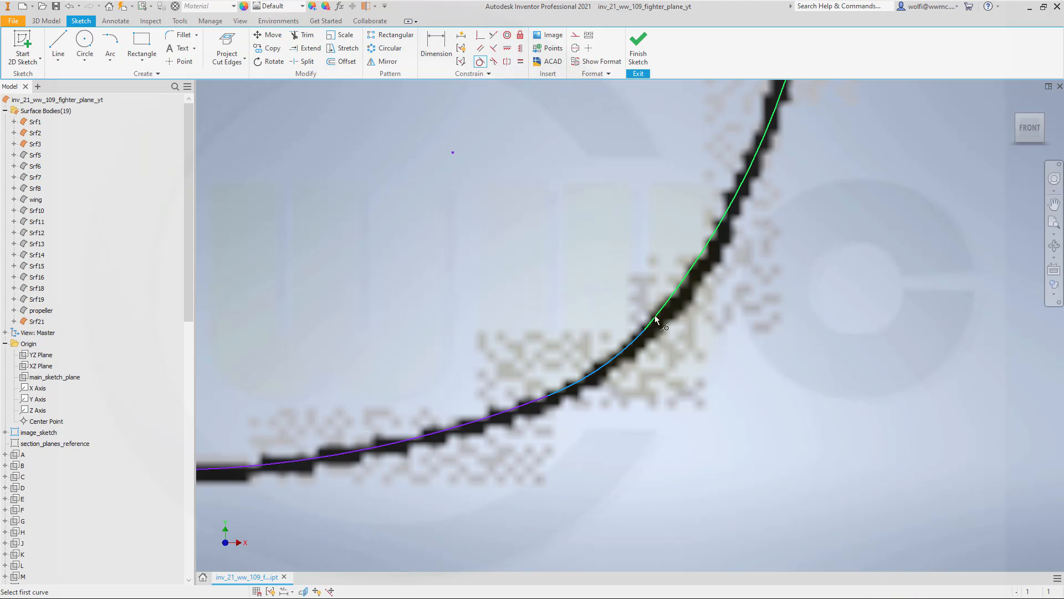
key("Escape")
Step: Hide the blueprint image Image1 in image_sketch
scroll(770, 244, "down", 5)
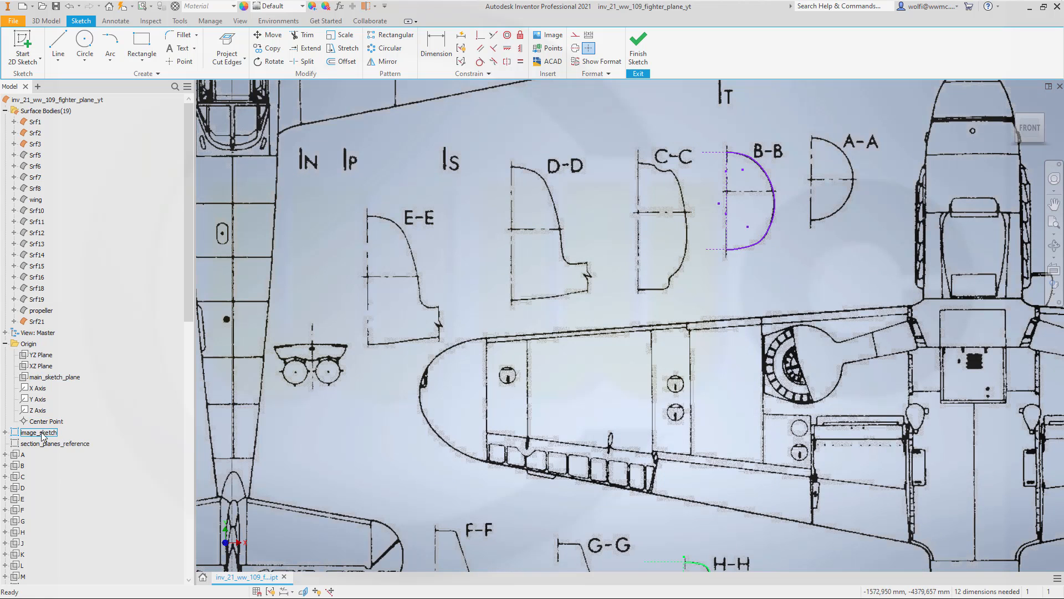
left_click(6, 433)
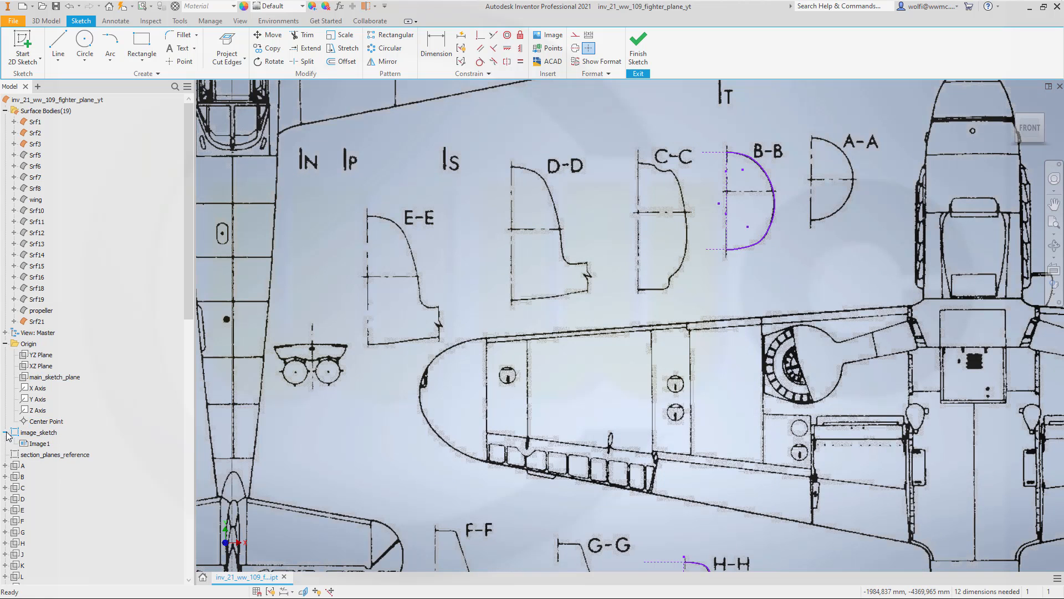
right_click(40, 444)
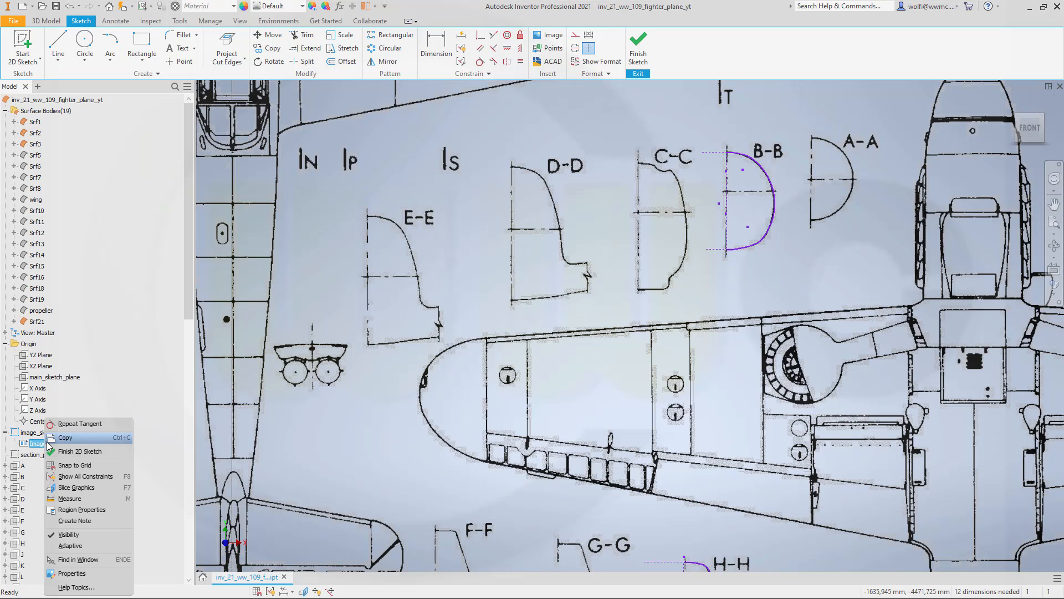
left_click(85, 532)
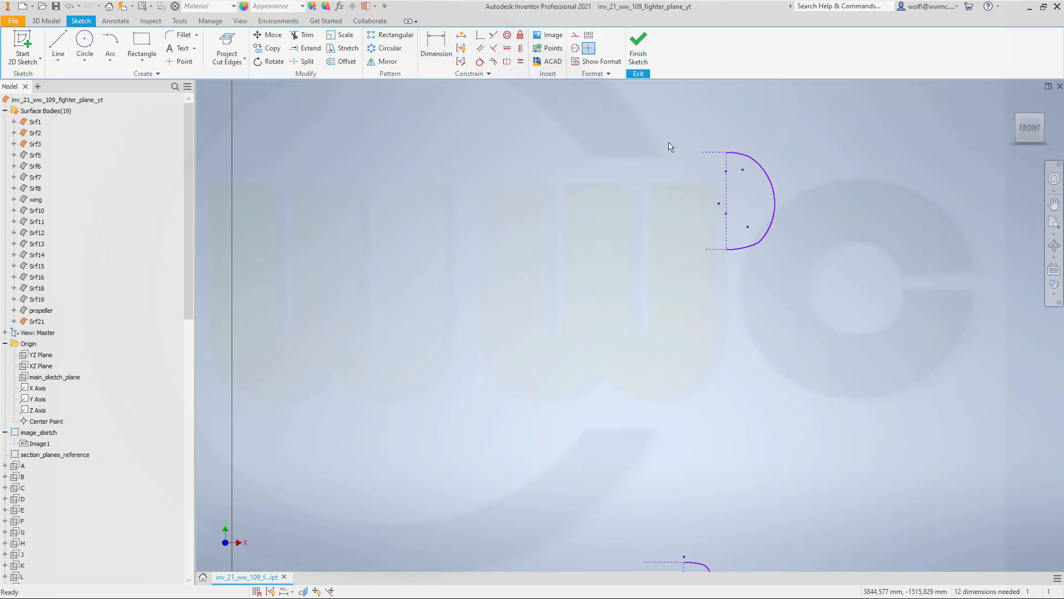
Step: Copy the complete B-B profile with its construction lines and finish the sketch
mouse_move(670, 105)
left_mouse_down()
mouse_move(832, 310)
mouse_move(833, 296)
left_mouse_up()
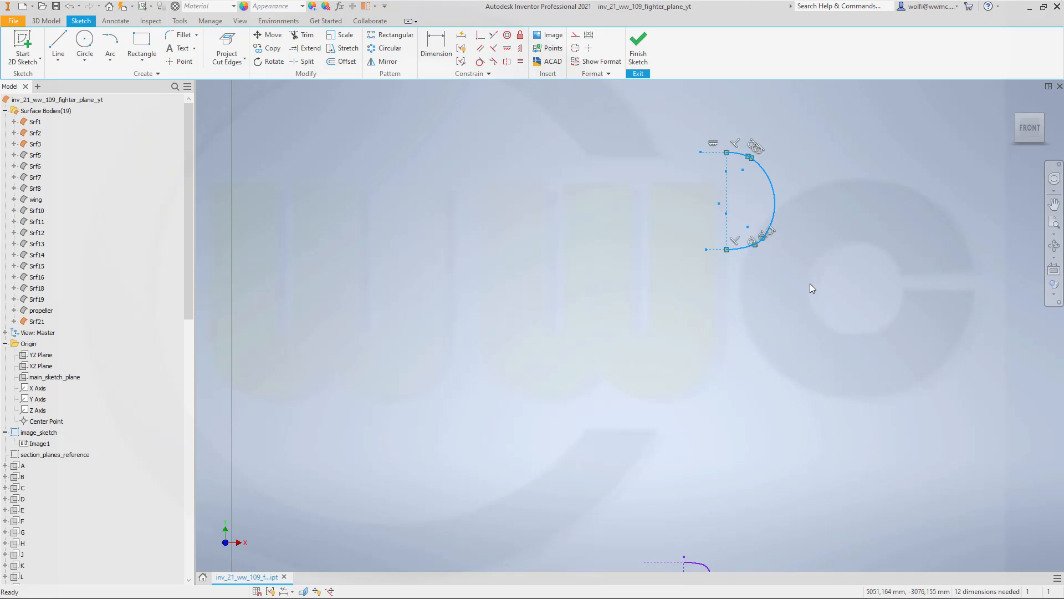
left_click(638, 46)
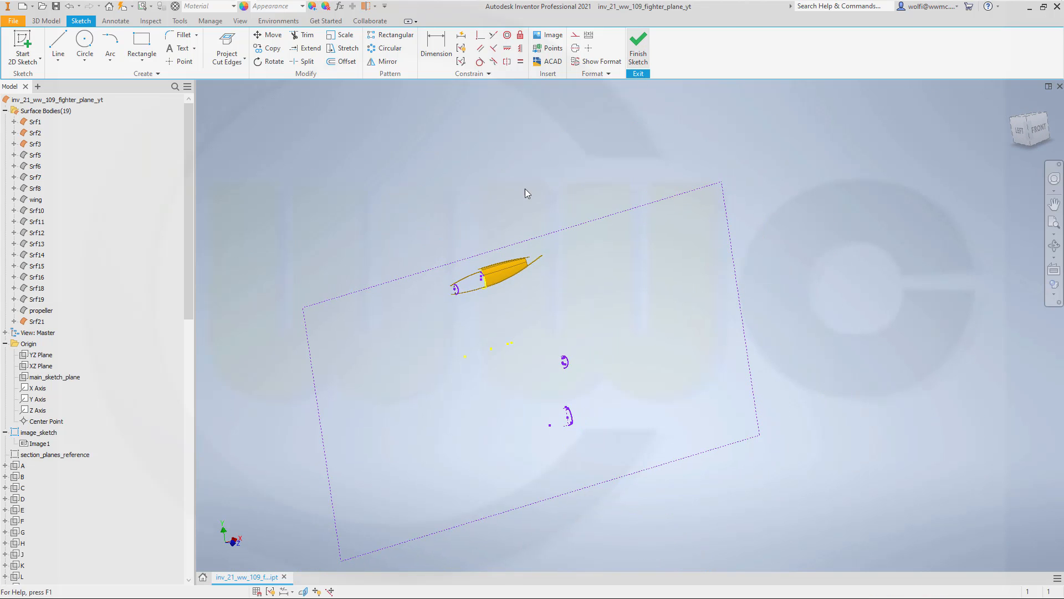
Step: Start a new 2D sketch on section plane B and paste the copied B-B profile into it
scroll(424, 295, "down", 3)
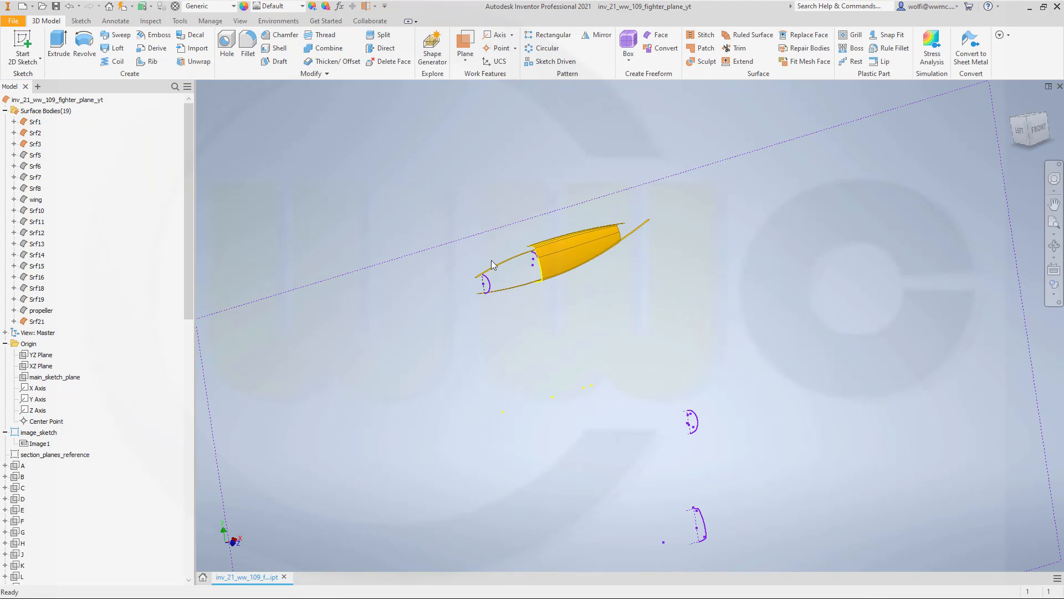
scroll(492, 265, "down", 3)
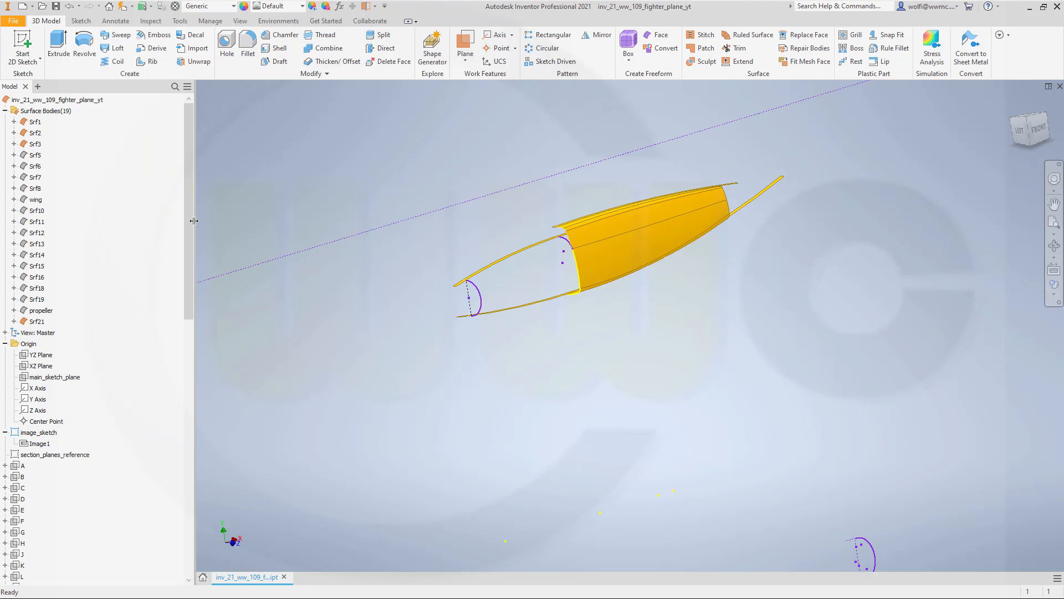
left_click(17, 477)
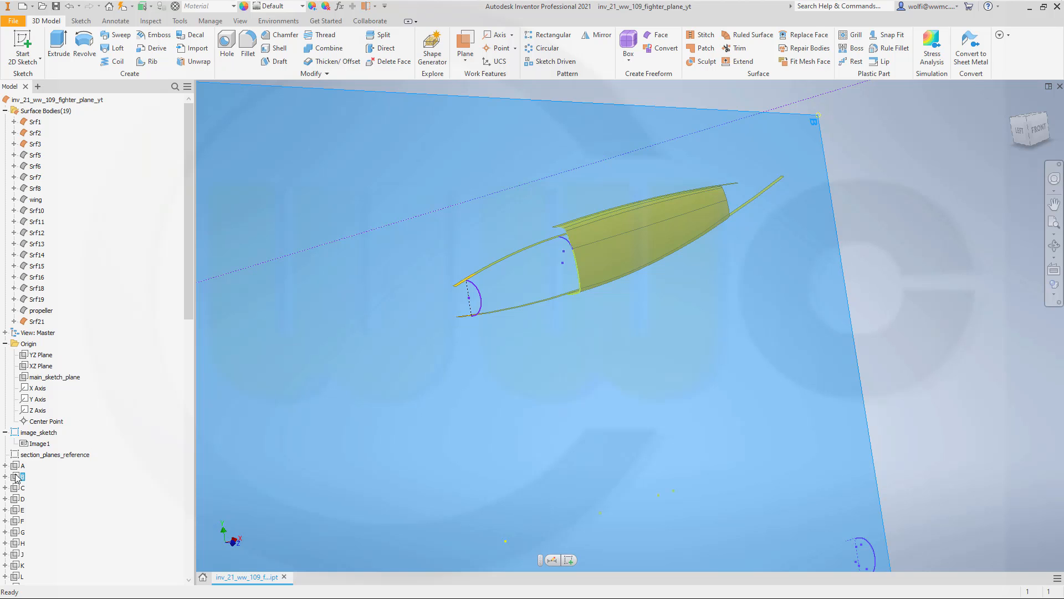
left_click(26, 38)
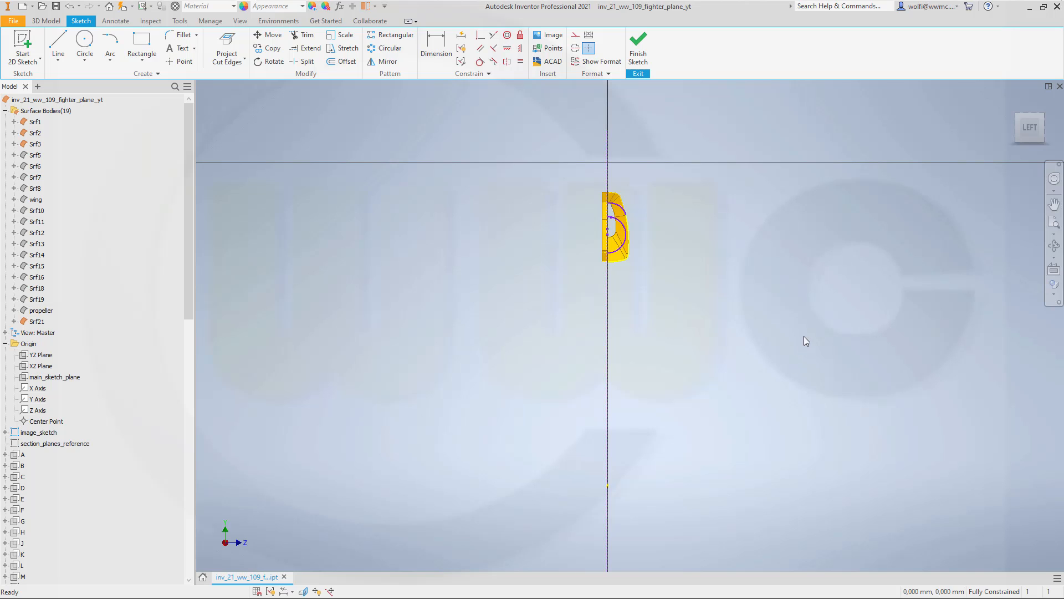
key("ctrl+v")
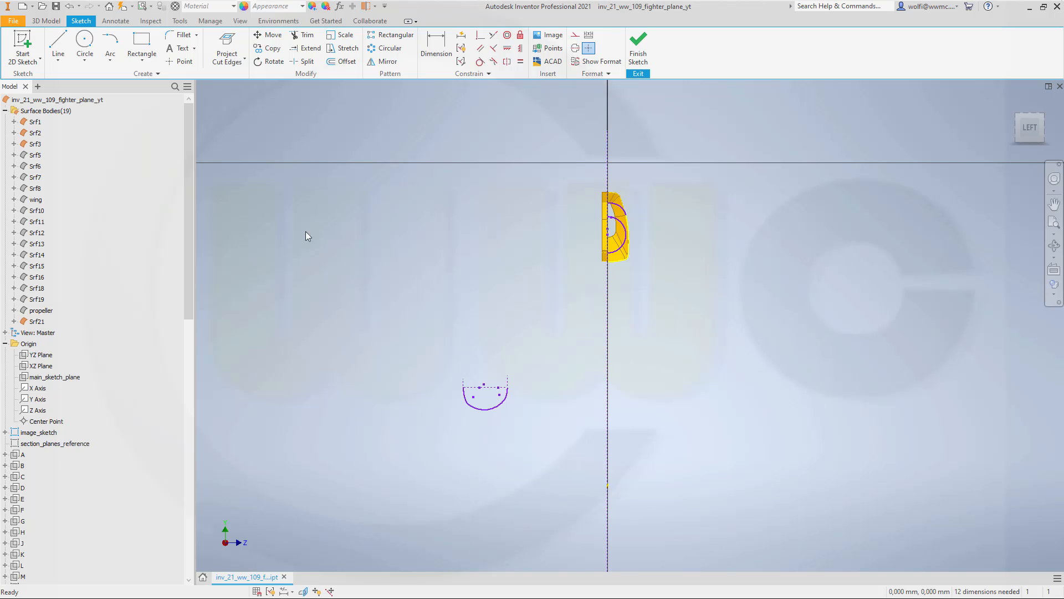
Step: Rotate a copy of the pasted B-B profile a quarter turn counterclockwise about its right endpoint, bringing its straight construction line vertical
left_click(272, 62)
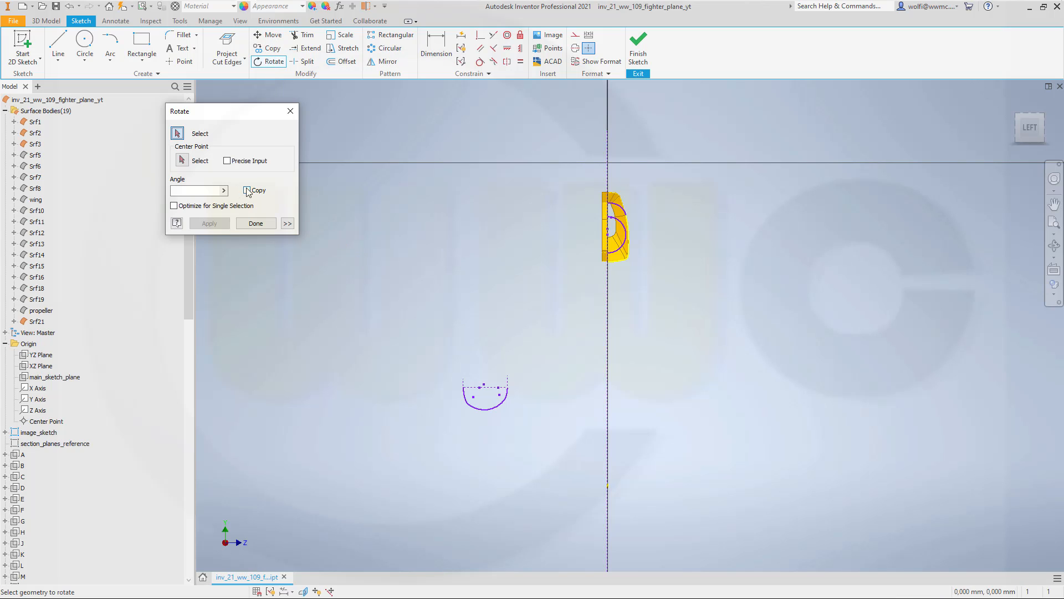
left_click(247, 190)
left_click_drag(427, 343, 551, 442)
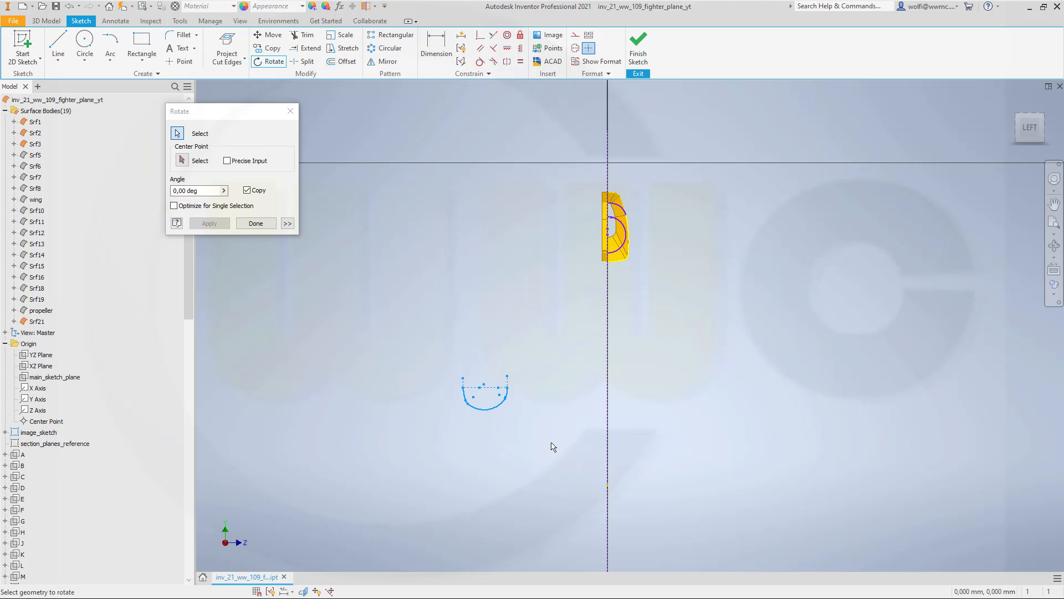
left_click(182, 161)
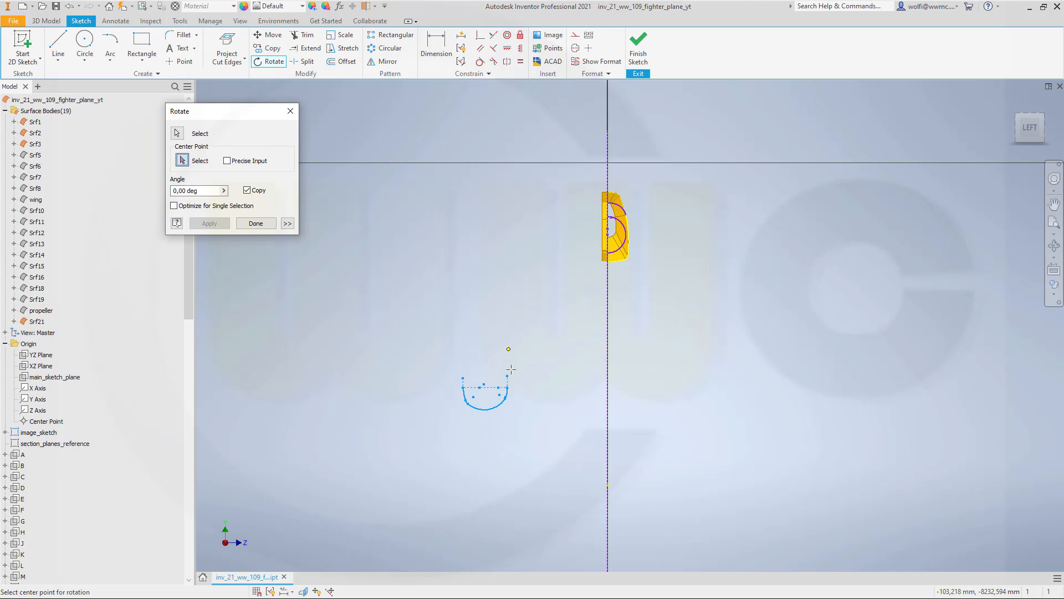
scroll(511, 369, "up", 5)
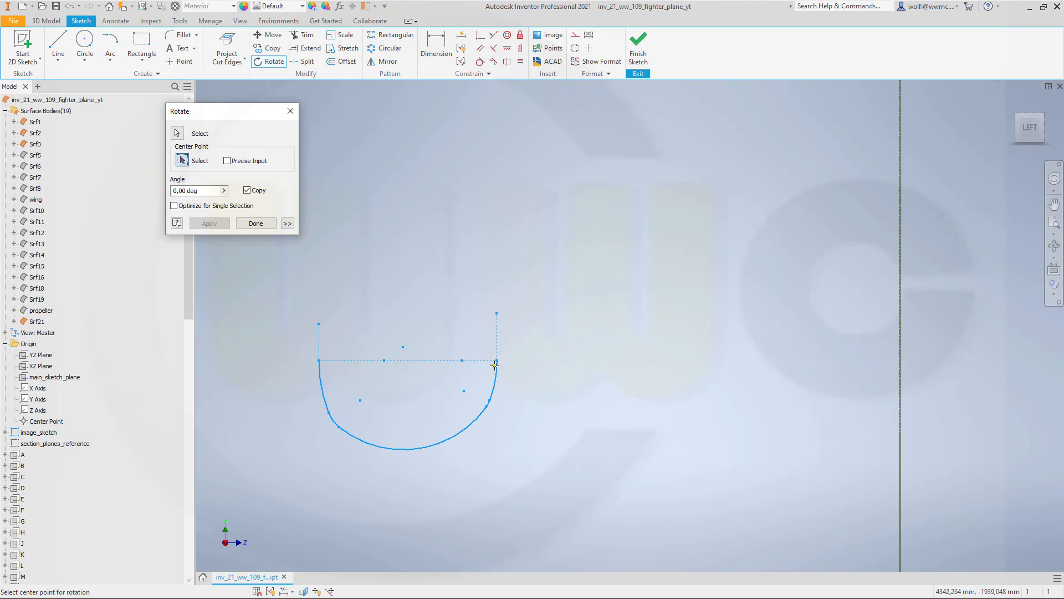
left_click(497, 361)
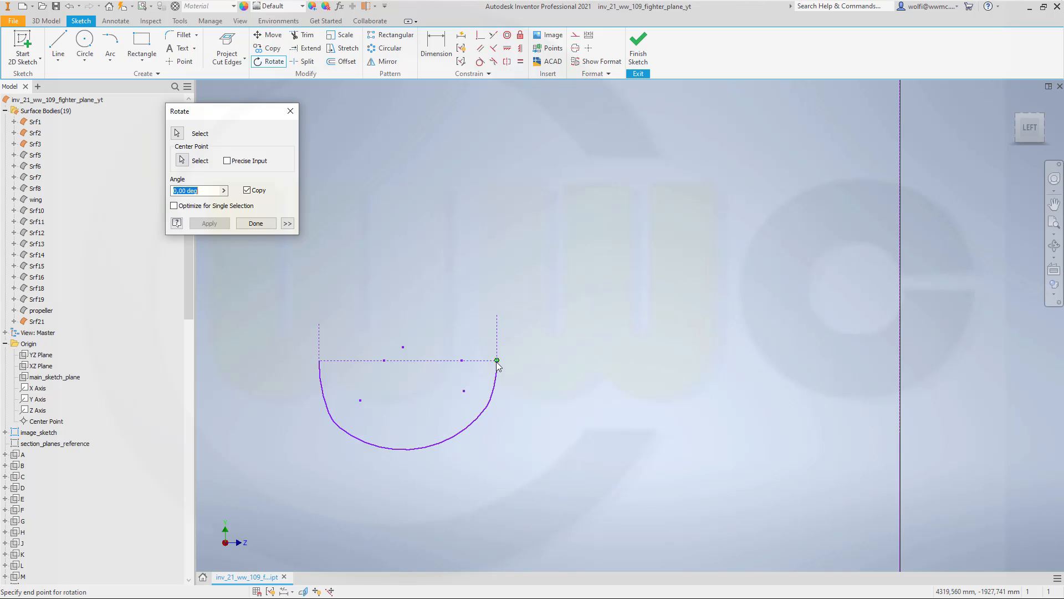
left_click(514, 362)
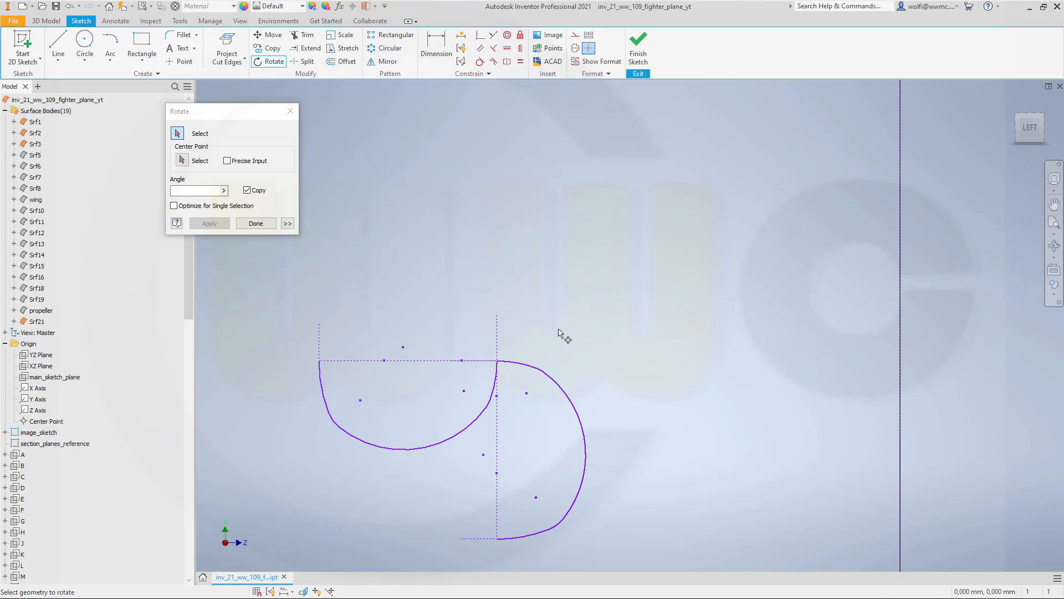
key("Escape")
Step: Delete the original unrotated B-B profile, including its leftover arc and construction lines
left_click_drag(446, 469, 321, 274)
key("Delete")
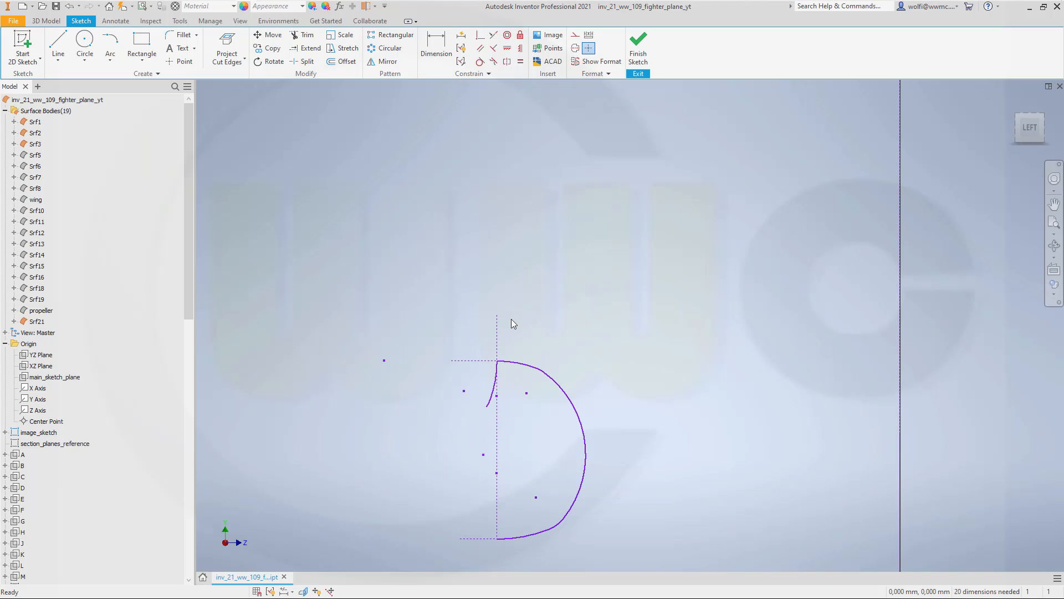
left_click(492, 396)
key("Delete")
left_click(490, 407)
left_click(485, 403)
key("Delete")
scroll(577, 342, "up", 3)
scroll(578, 338, "down", 8)
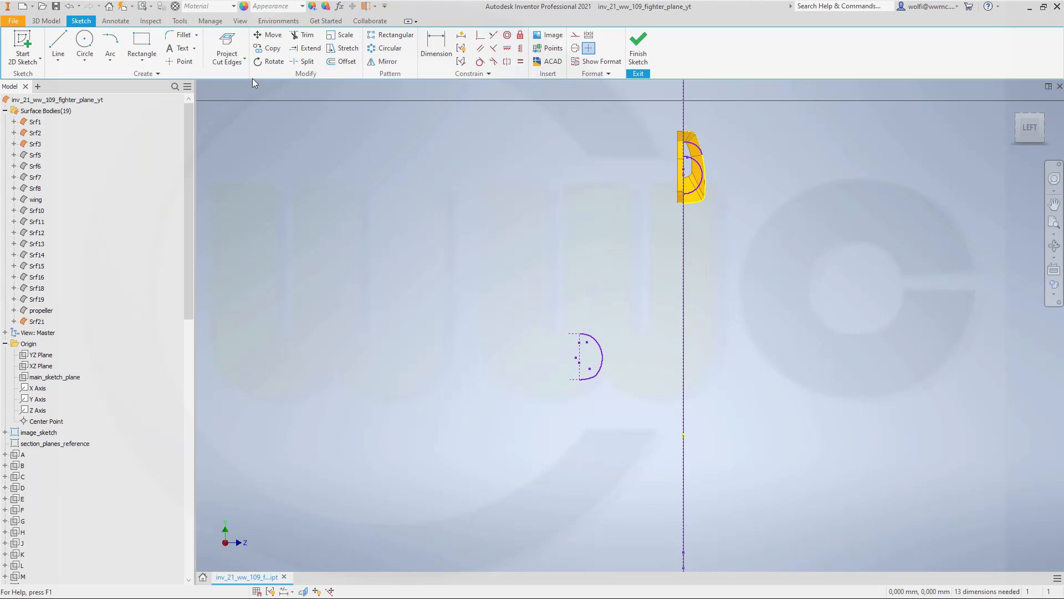
left_click(270, 35)
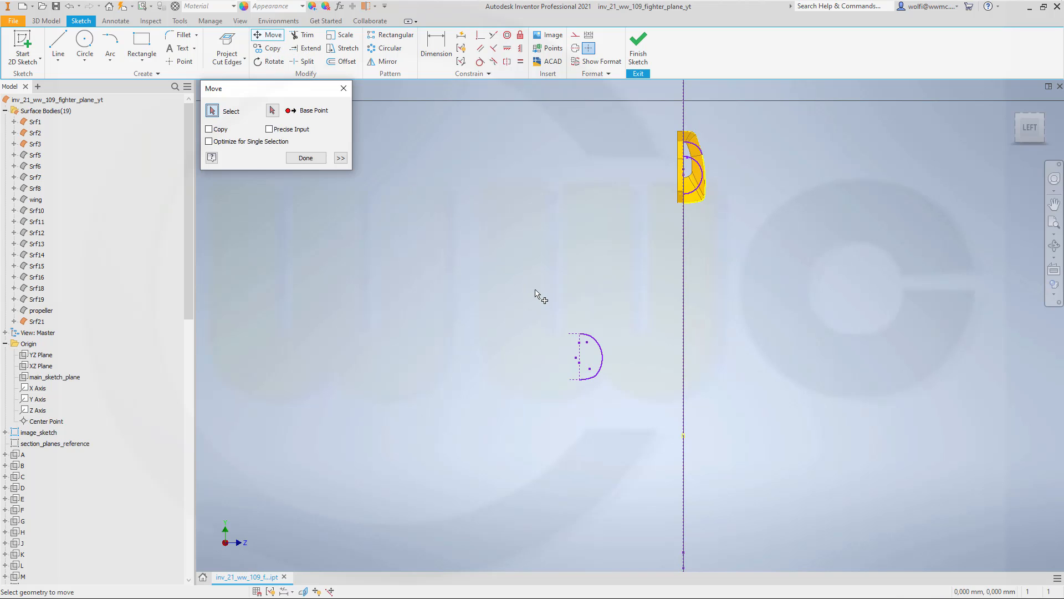
mouse_move(535, 289)
left_mouse_down()
mouse_move(614, 413)
mouse_move(642, 427)
left_mouse_up()
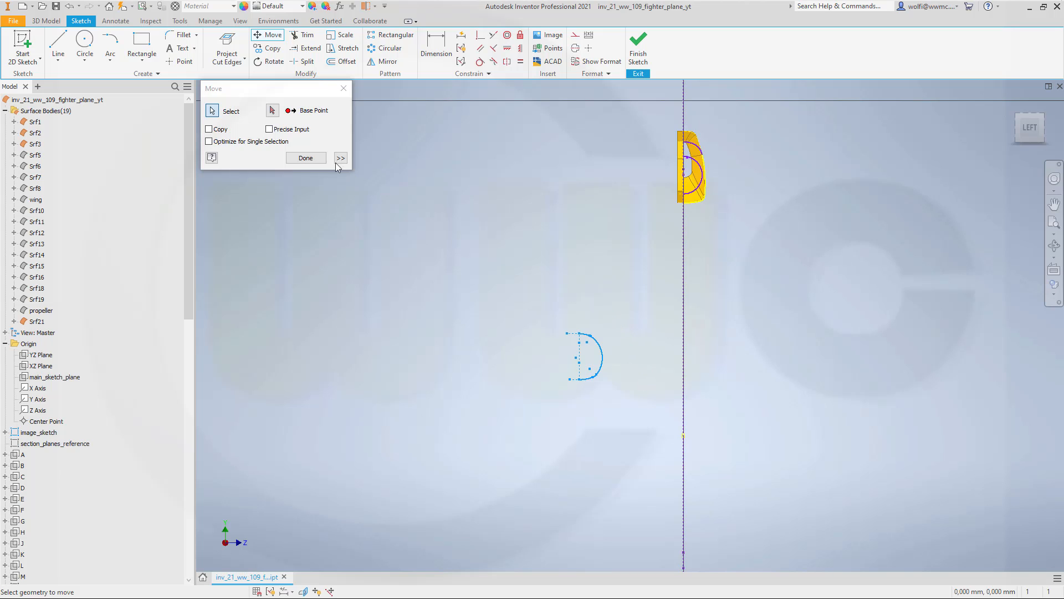
left_click(272, 112)
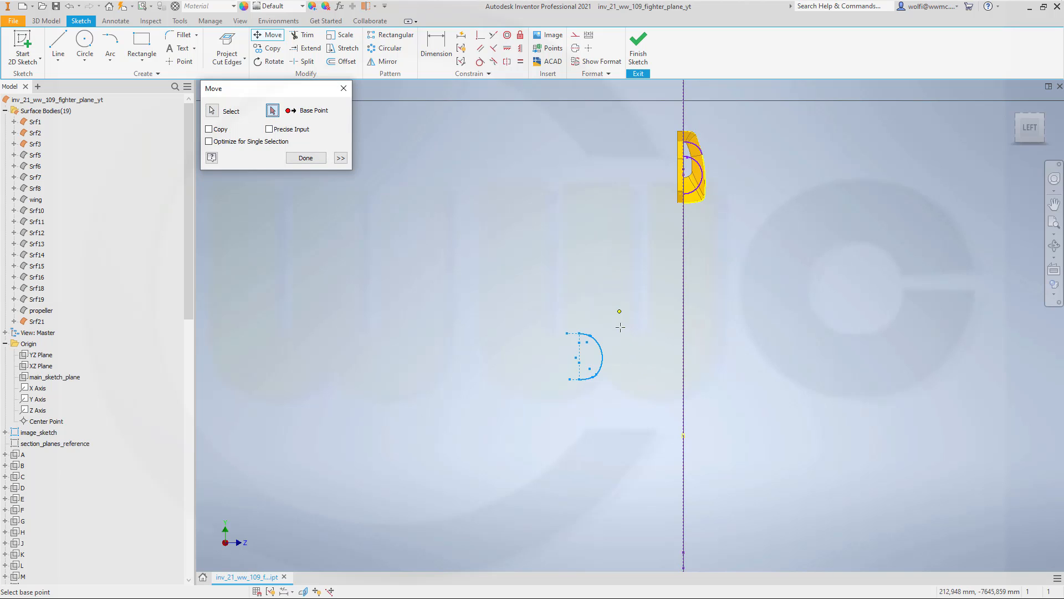
left_click(579, 331)
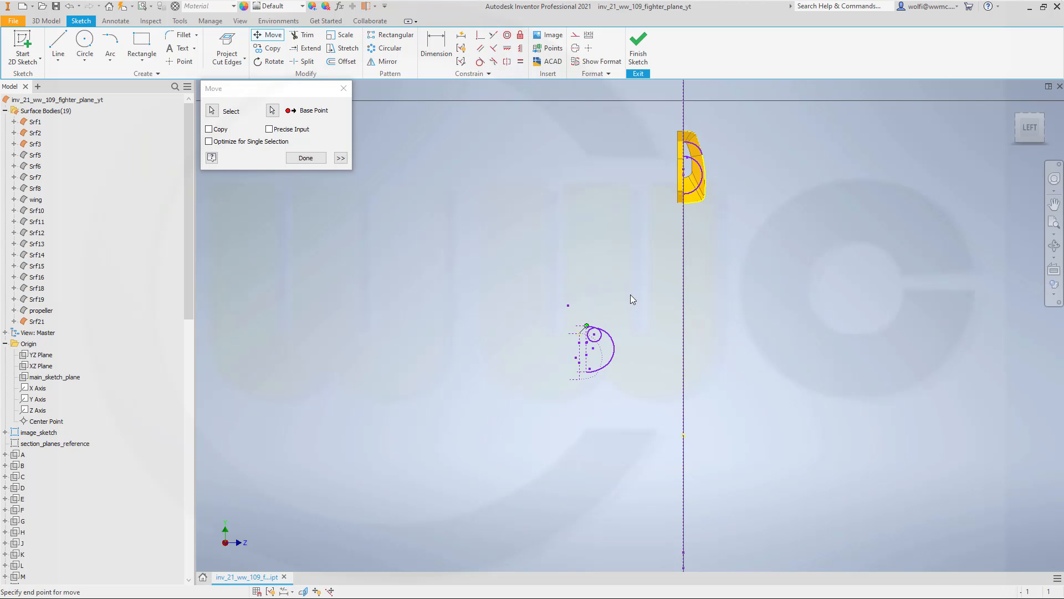
key("Escape")
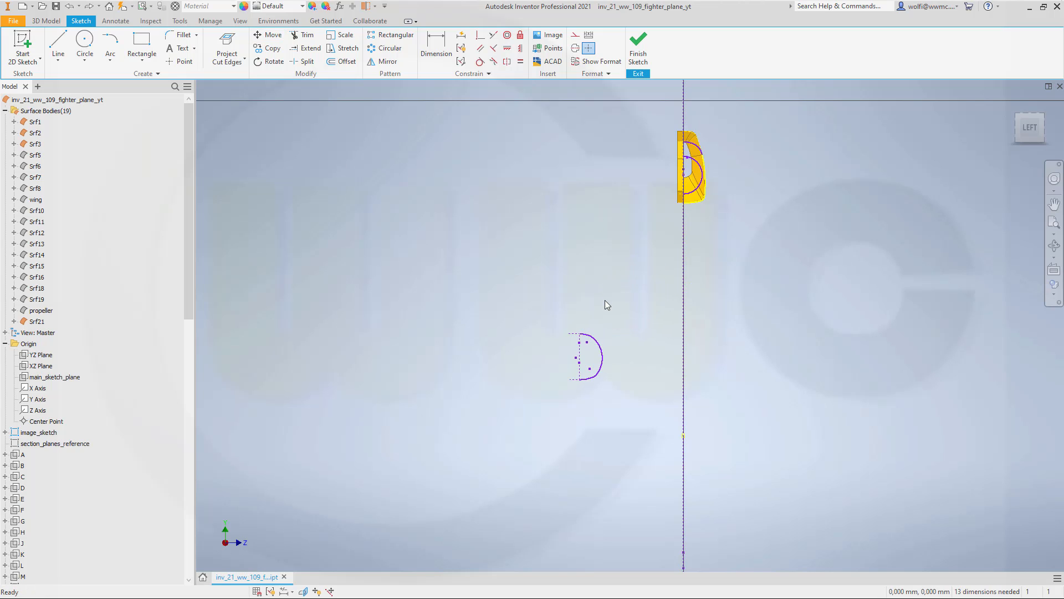
Step: Move a copy of the rotated B-B profile by its upper endpoint to the fuselage, close to the upper front strip
scroll(604, 301, "up", 3)
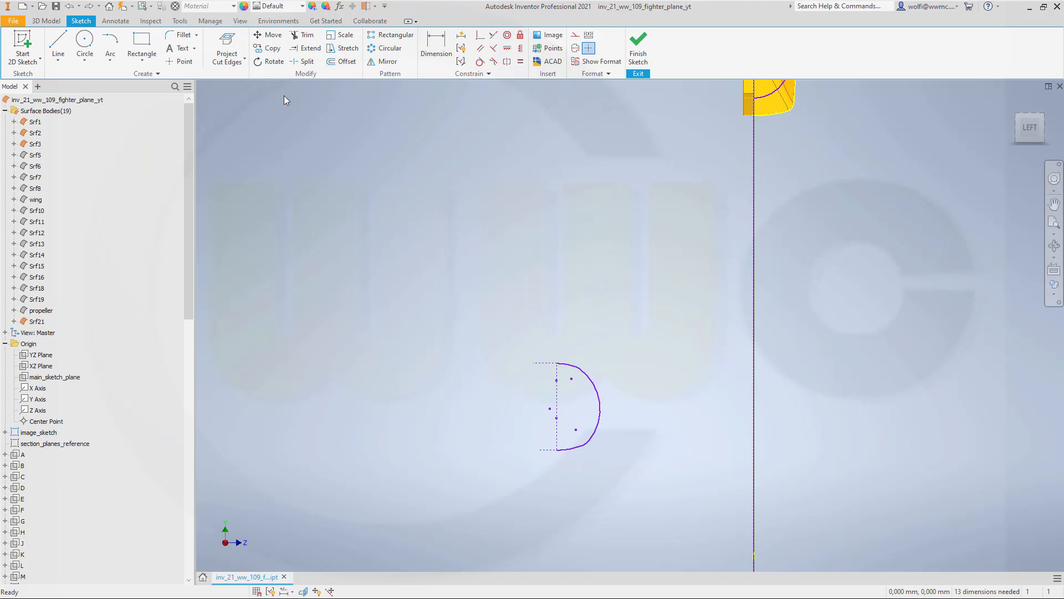
left_click(270, 34)
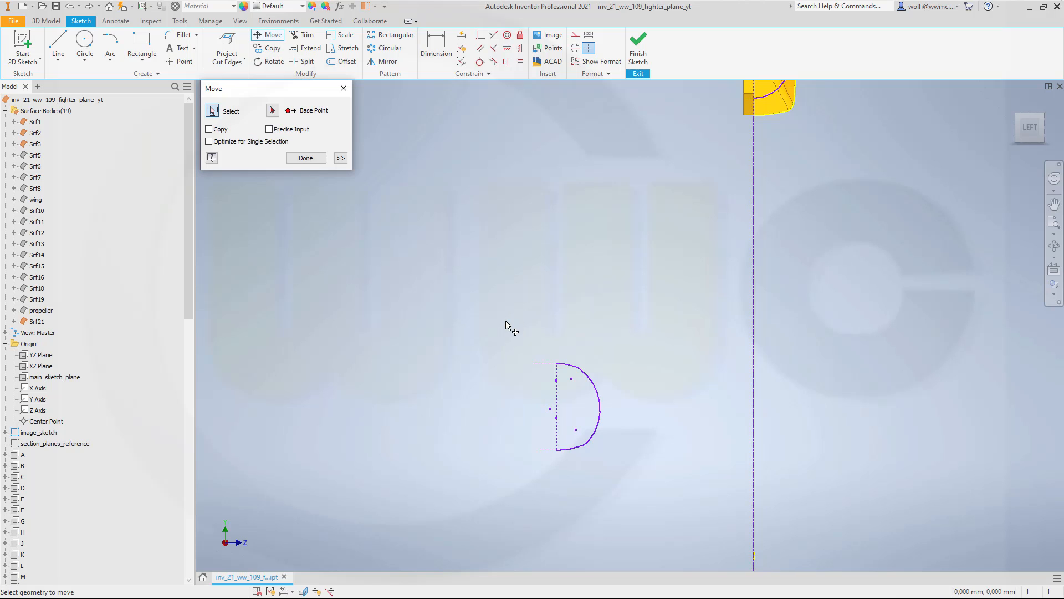
left_click_drag(506, 326, 643, 486)
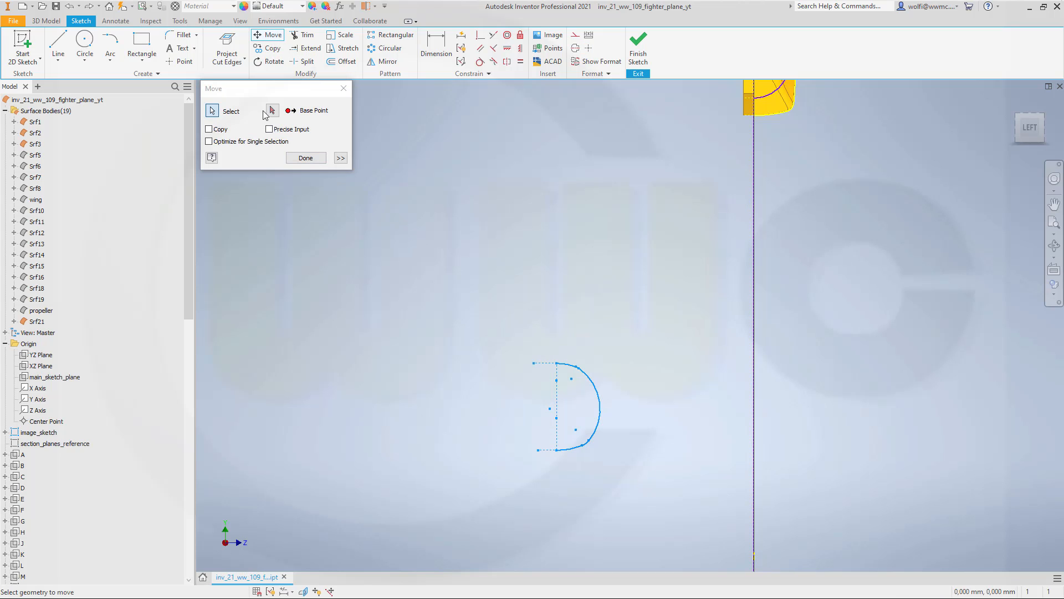
left_click(208, 129)
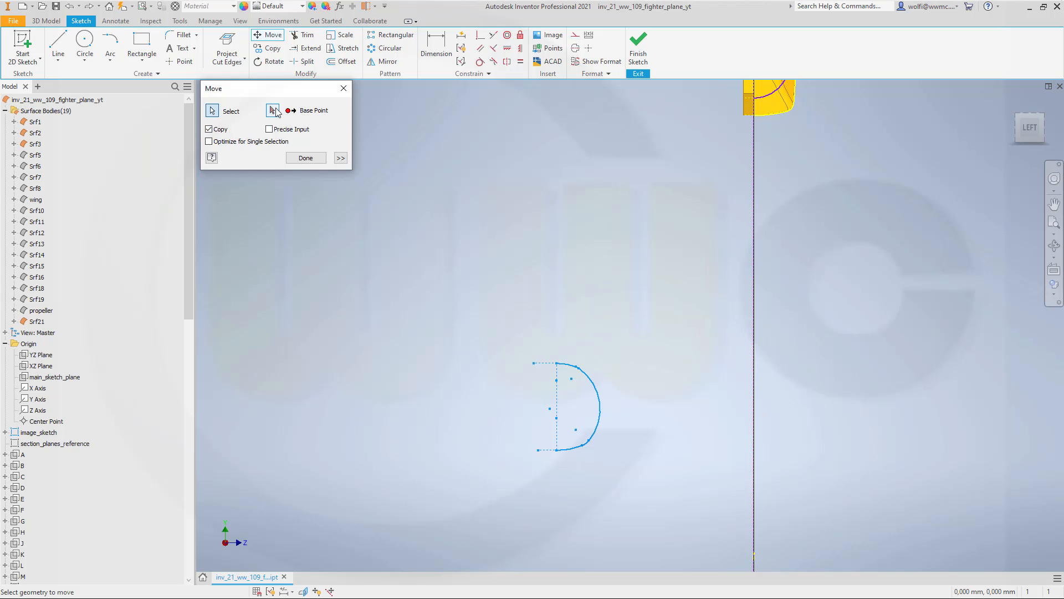
left_click(272, 110)
left_click(557, 363)
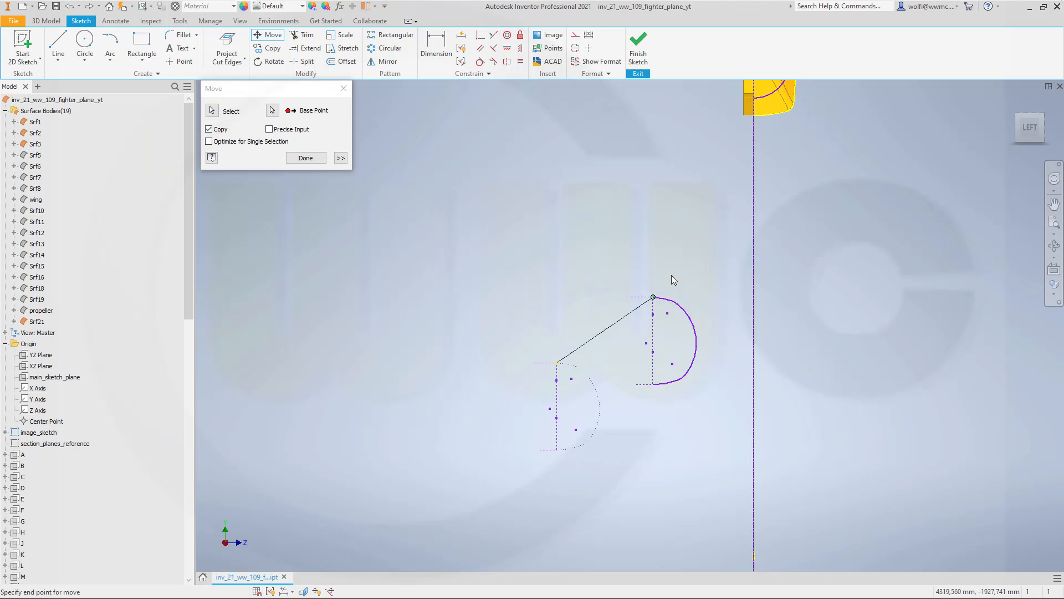
middle_click_drag(803, 207, 750, 380)
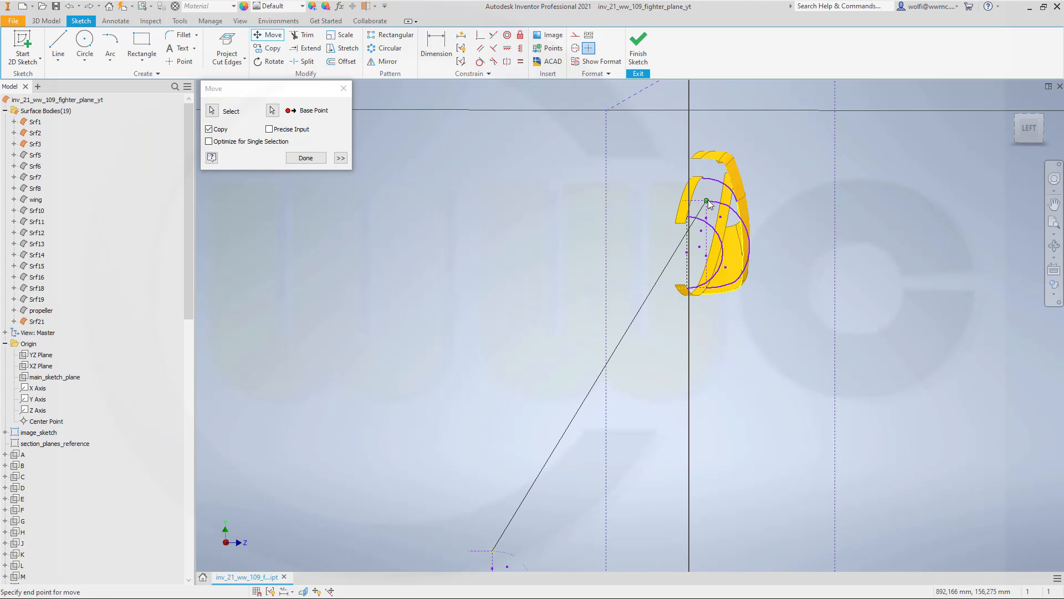
left_click(700, 201)
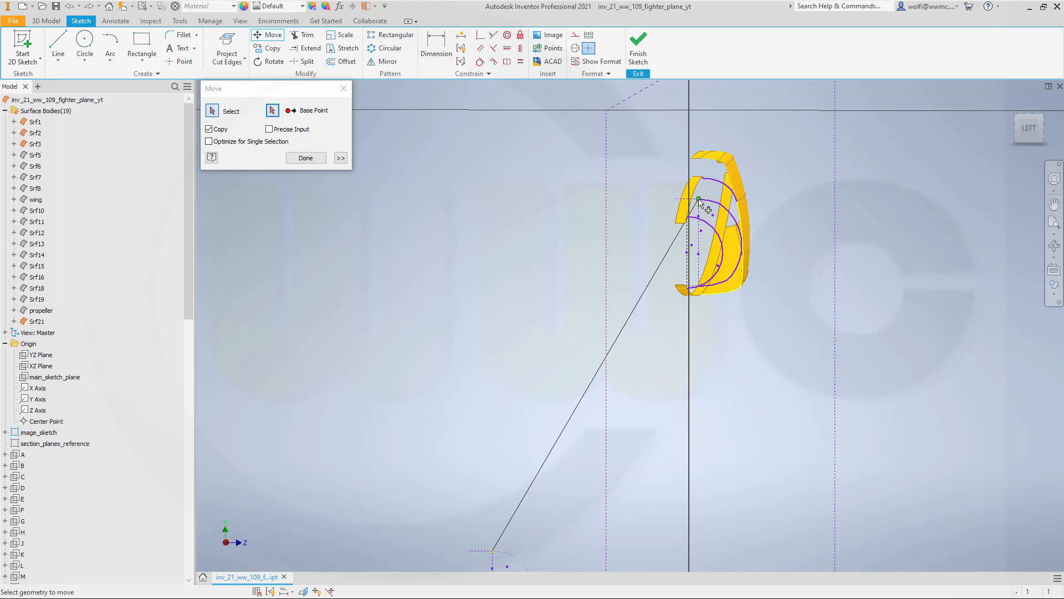
key("Escape")
Step: Delete the source B-B profile that remains below the fuselage
scroll(567, 368, "down", 2)
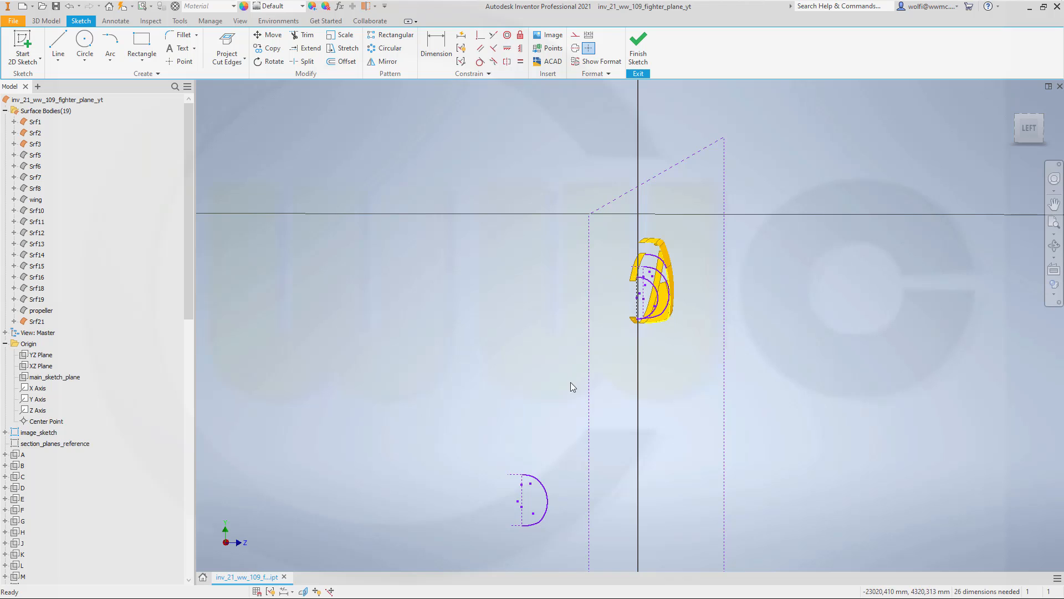
mouse_move(465, 436)
left_mouse_down()
mouse_move(540, 530)
mouse_move(576, 541)
left_mouse_up()
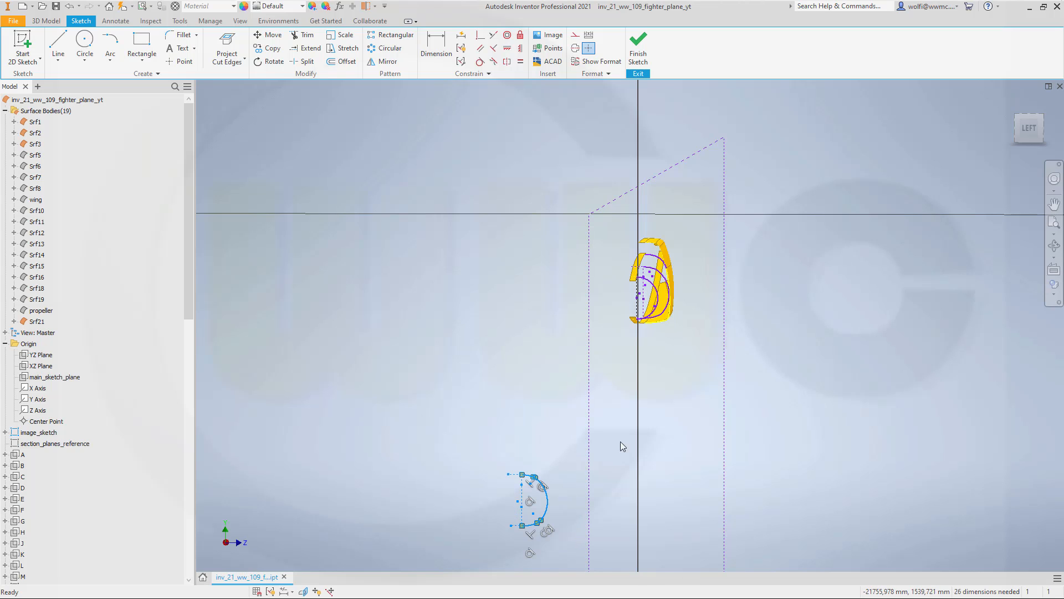
key("Delete")
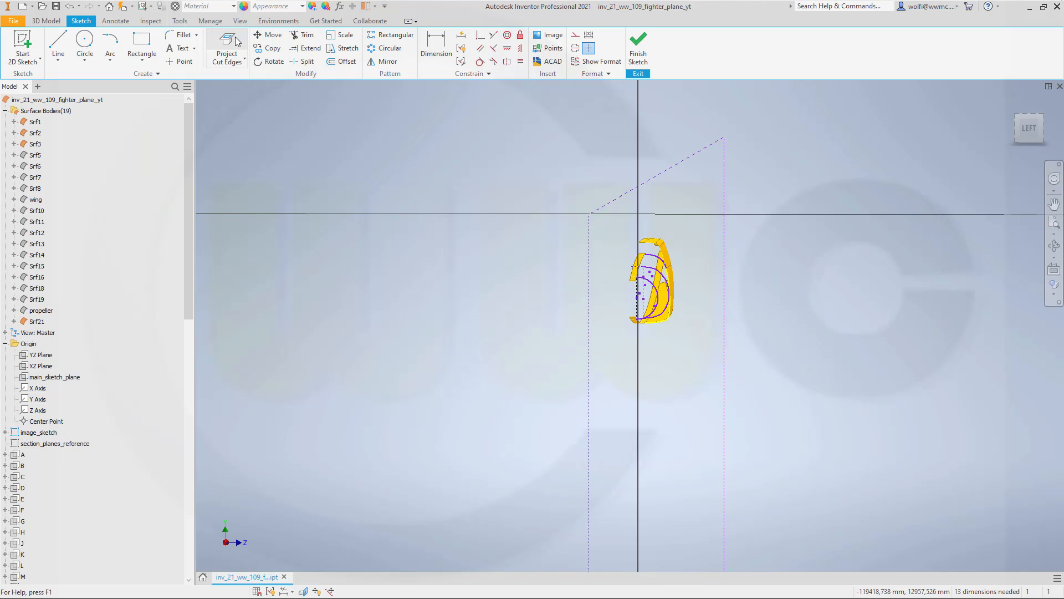
Step: Make the profile's upper endpoint coincident with the point where the upper strip's edge meets the vertical centre line
scroll(700, 298, "down", 2)
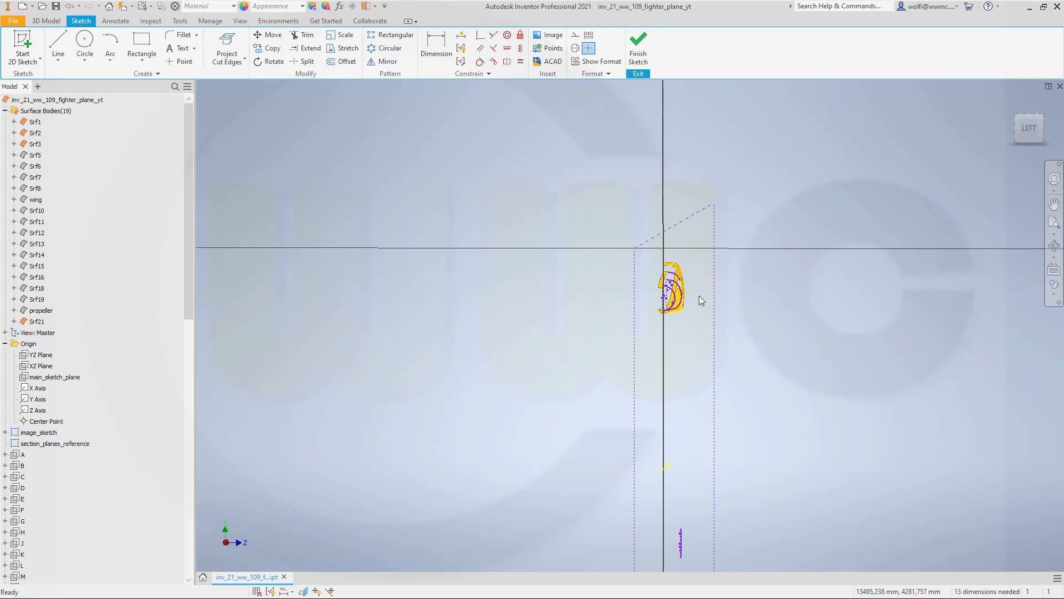
scroll(699, 300, "up", 3)
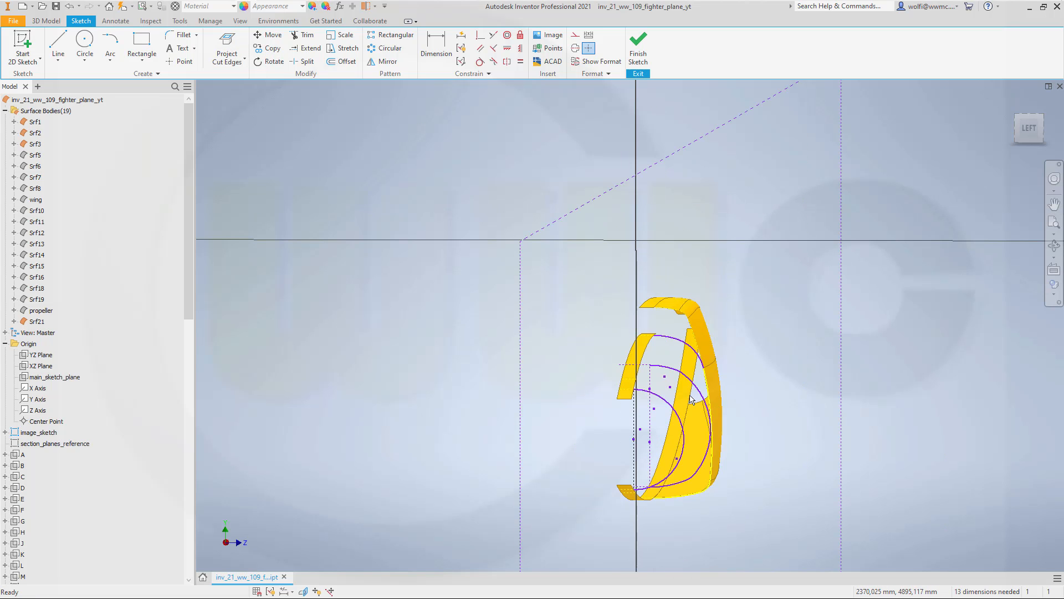
scroll(691, 399, "up", 3)
scroll(776, 407, "up", 4)
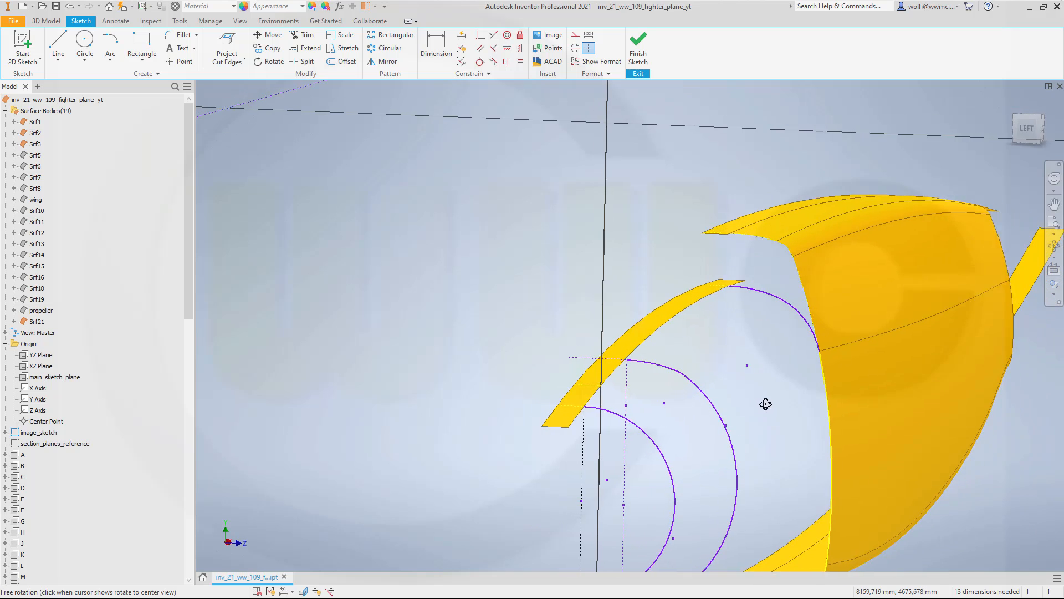
mouse_move(776, 380)
middle_mouse_down()
mouse_move(751, 270)
mouse_move(764, 269)
middle_mouse_up()
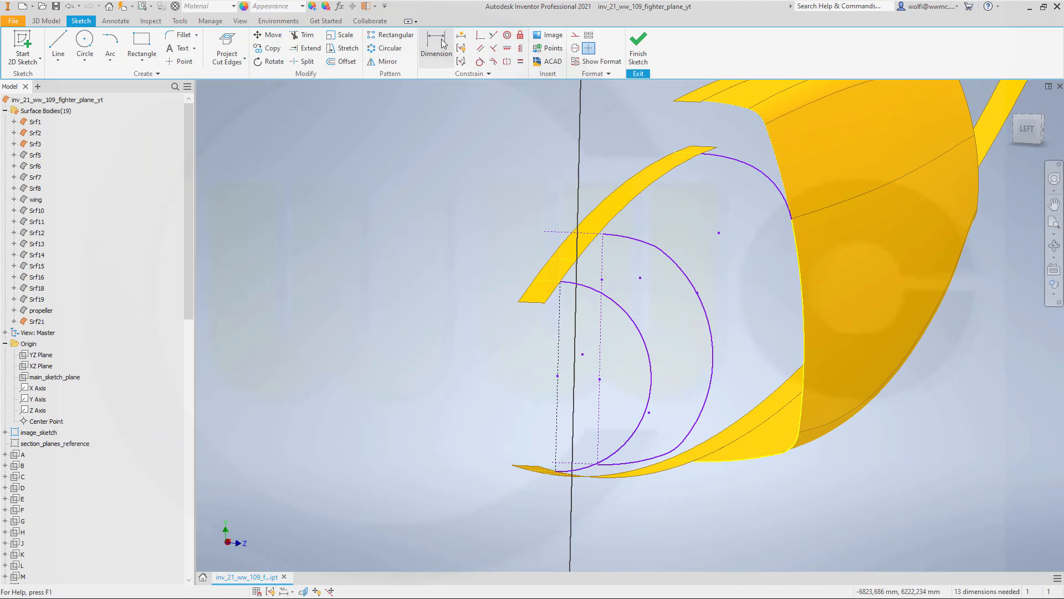
left_click(479, 36)
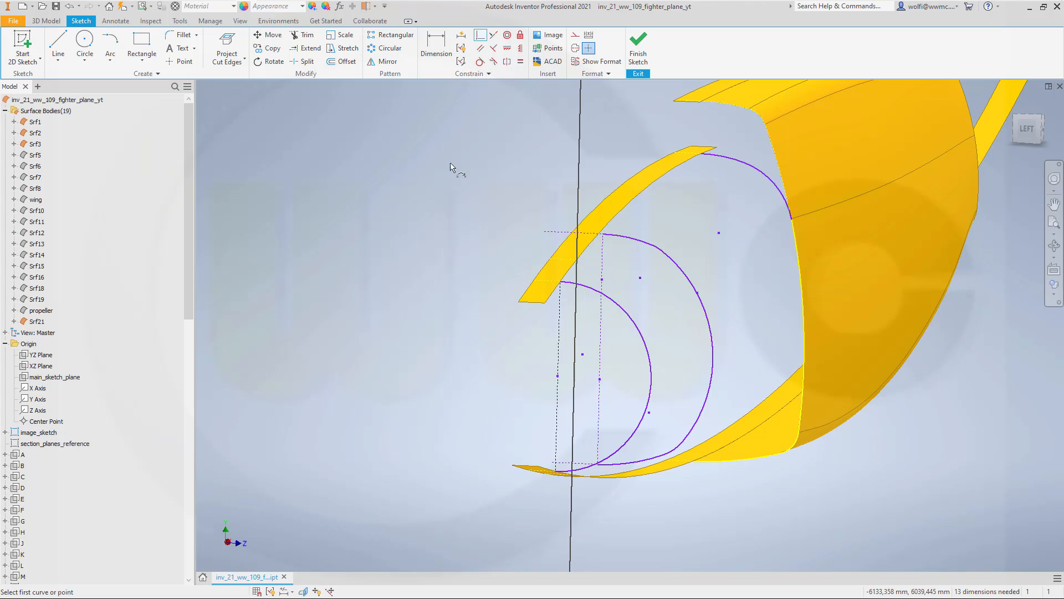
left_click(577, 260)
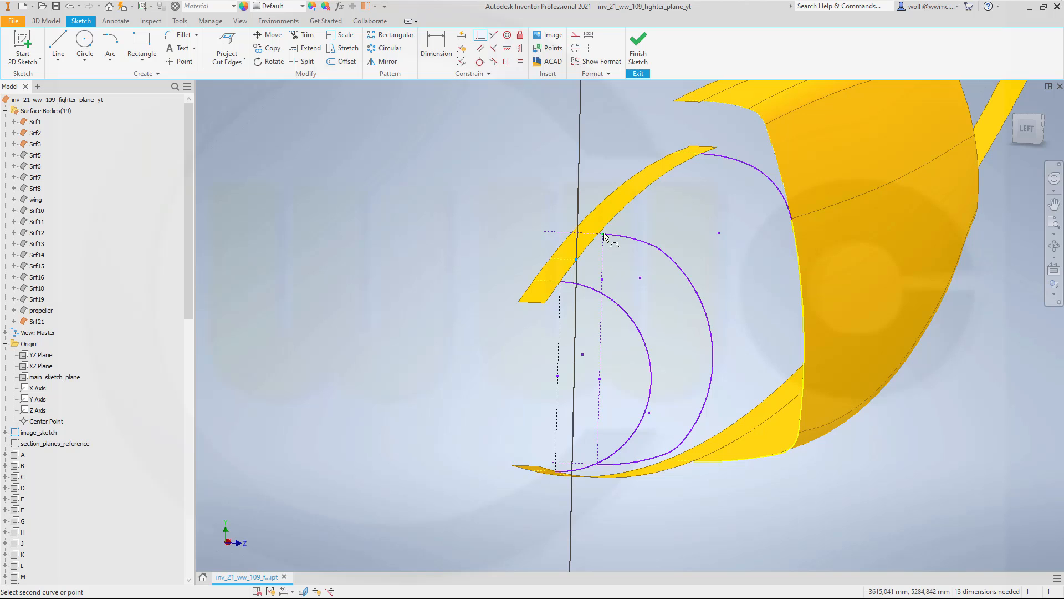
left_click(604, 236)
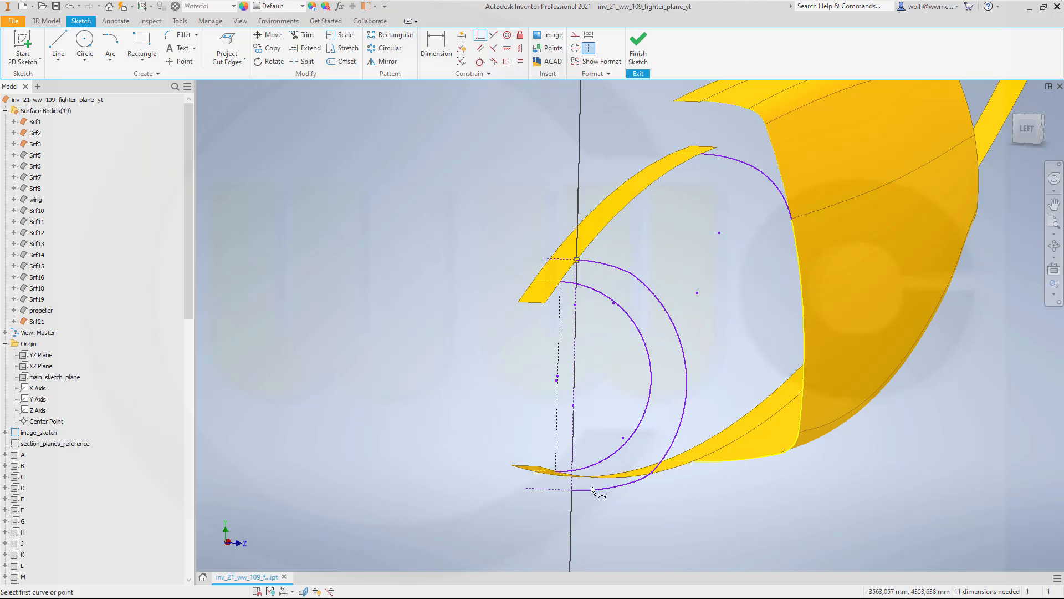
Step: Make the profile's lower endpoint coincident with the lower strip's edge point on the vertical centre line
left_click(572, 476)
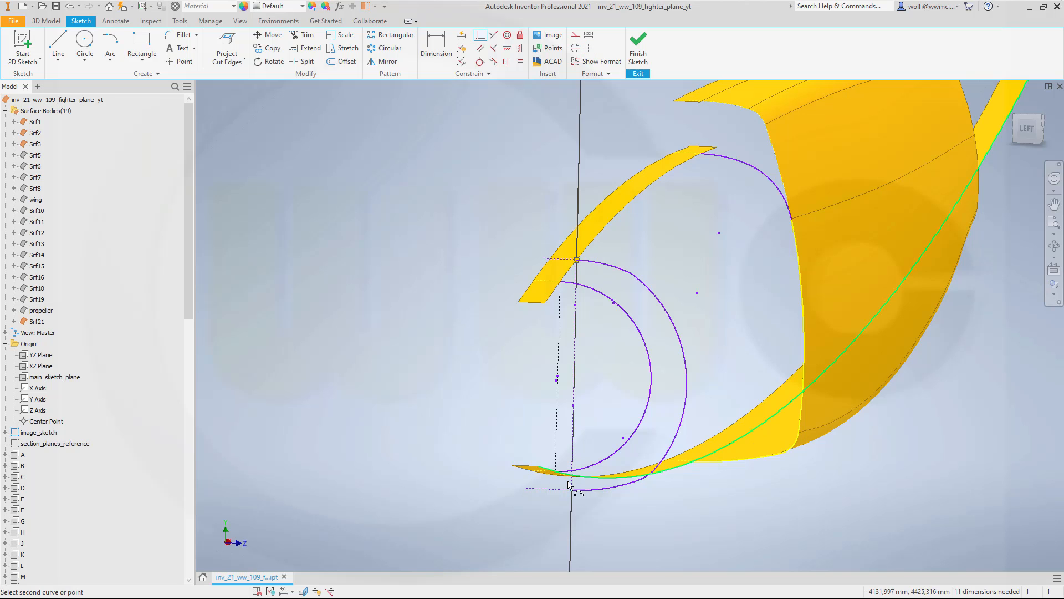
middle_click_drag(600, 491, 600, 501, "shift")
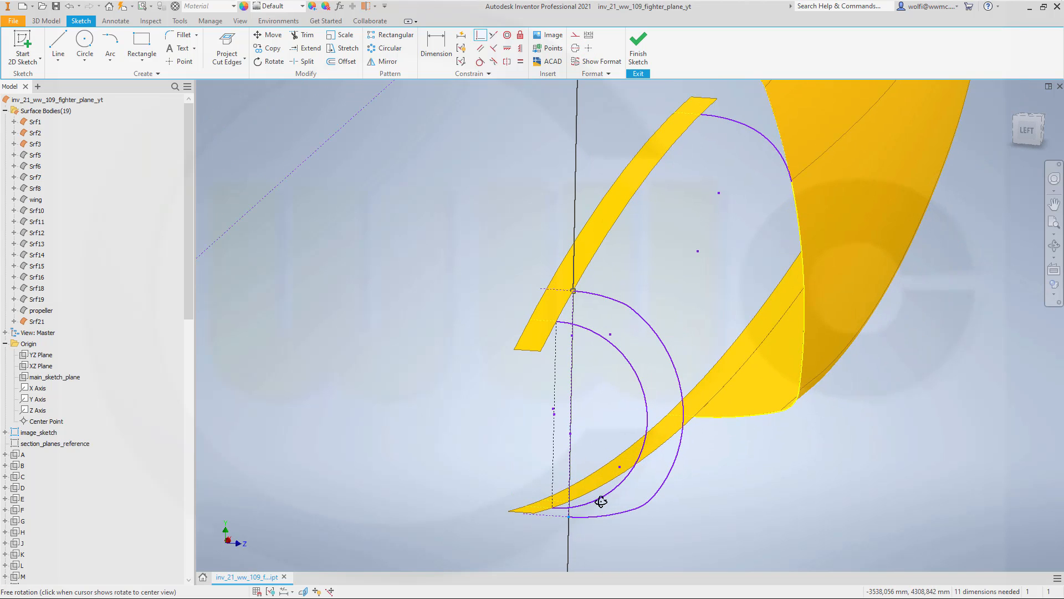
left_click(570, 502)
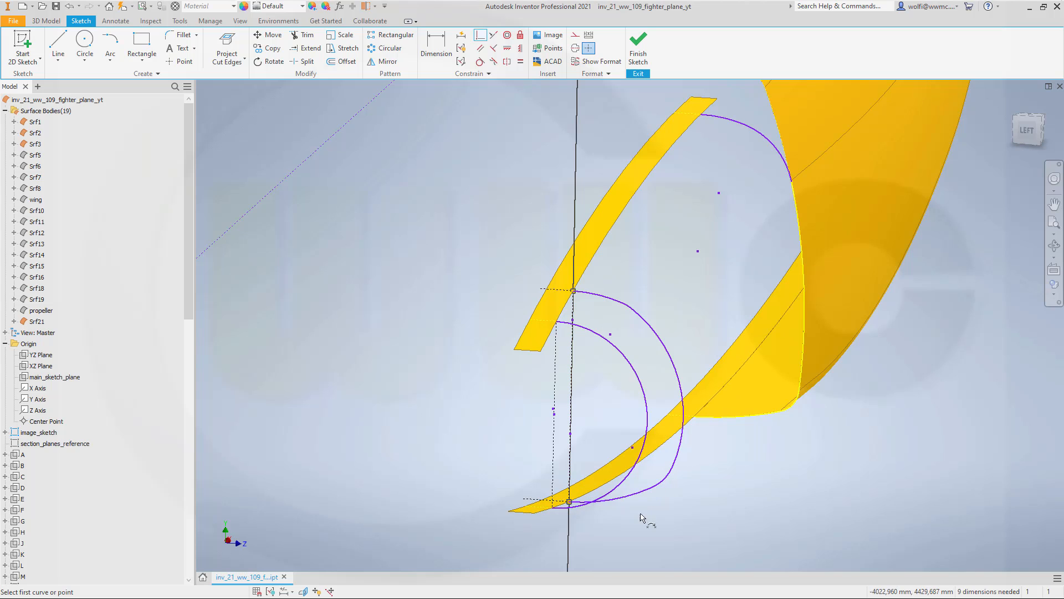
middle_click_drag(727, 435, 744, 418, "shift")
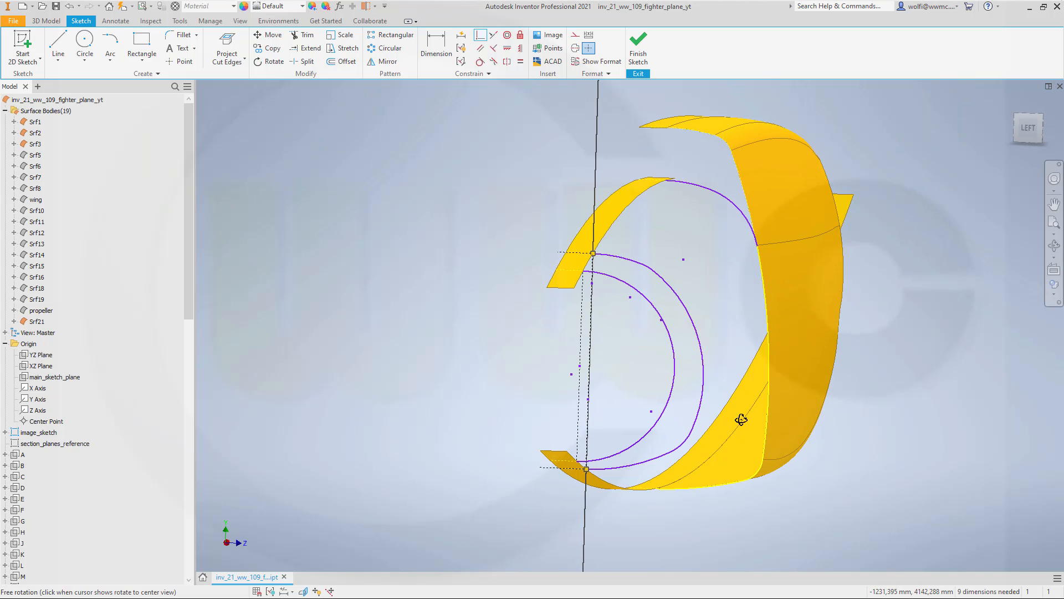
key("Escape")
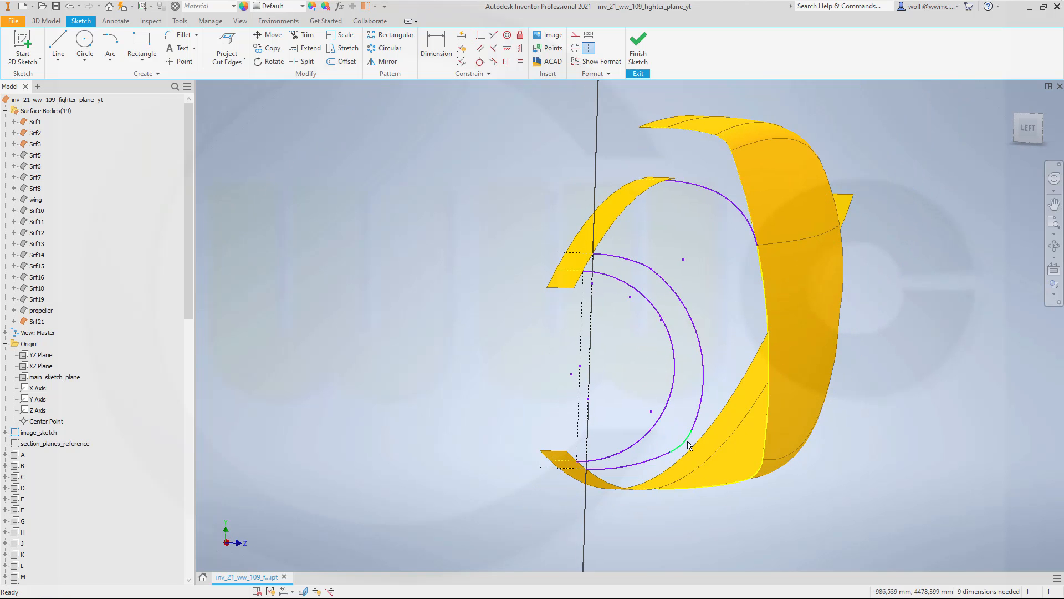
Step: Reshape the section B profile by pulling its lower arc slightly inward toward the vertical centre line
left_click_drag(692, 432, 687, 424)
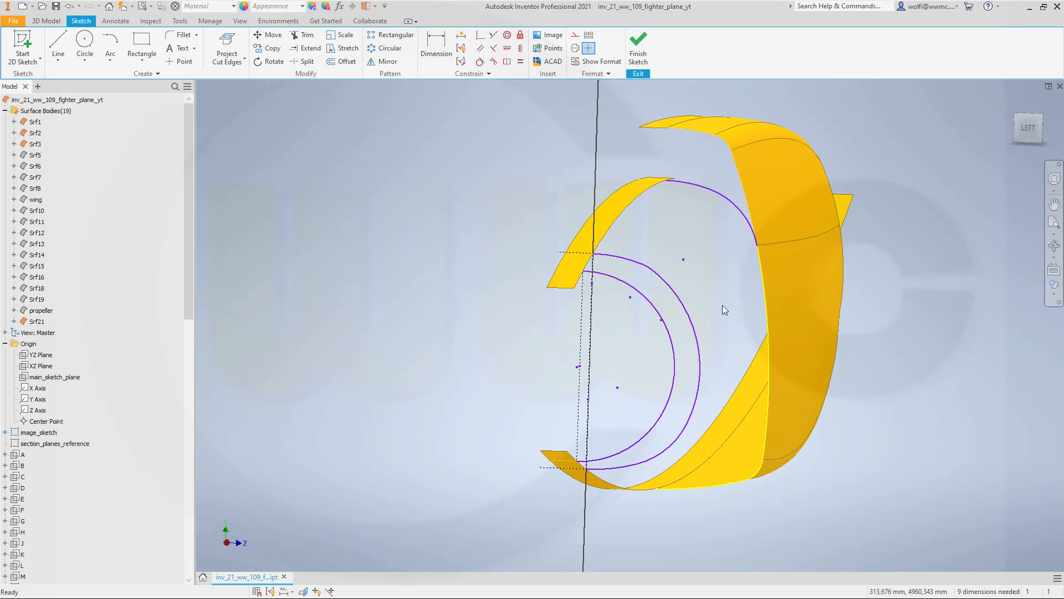
Step: Examine the two front section profiles between the upper and lower strips from oblique and front views
mouse_move(723, 305)
middle_mouse_down("shift")
mouse_move(670, 304)
mouse_move(667, 295)
mouse_move(665, 323)
mouse_move(704, 304)
mouse_move(713, 317)
middle_mouse_up("shift")
scroll(759, 197, "down", 5)
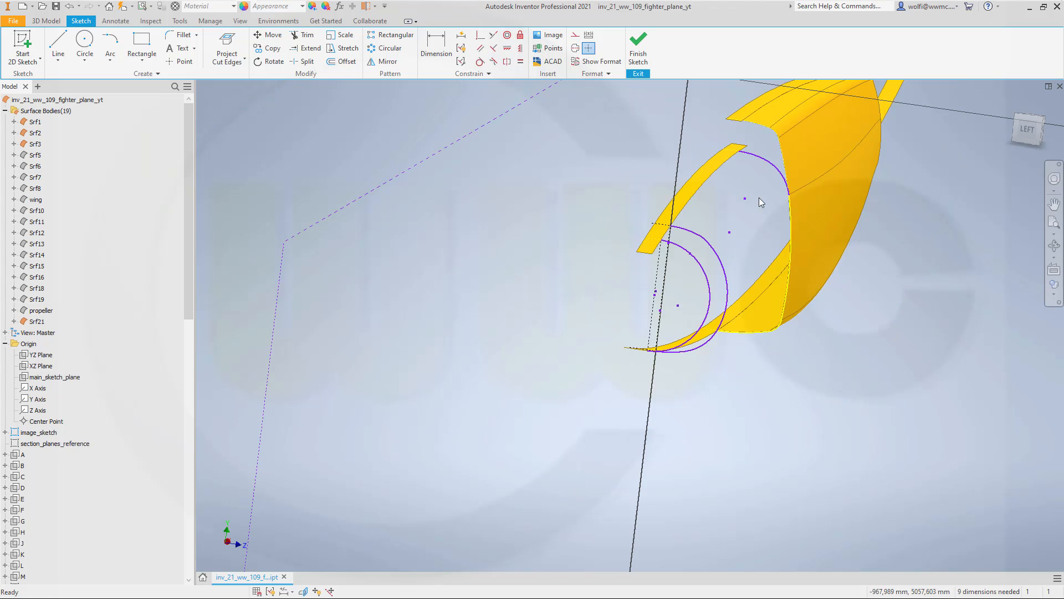
scroll(757, 200, "up", 4)
mouse_move(751, 222)
middle_mouse_down("shift")
mouse_move(736, 230)
mouse_move(730, 262)
mouse_move(697, 254)
mouse_move(700, 263)
mouse_move(736, 252)
mouse_move(736, 351)
mouse_move(708, 327)
mouse_move(708, 349)
middle_mouse_up("shift")
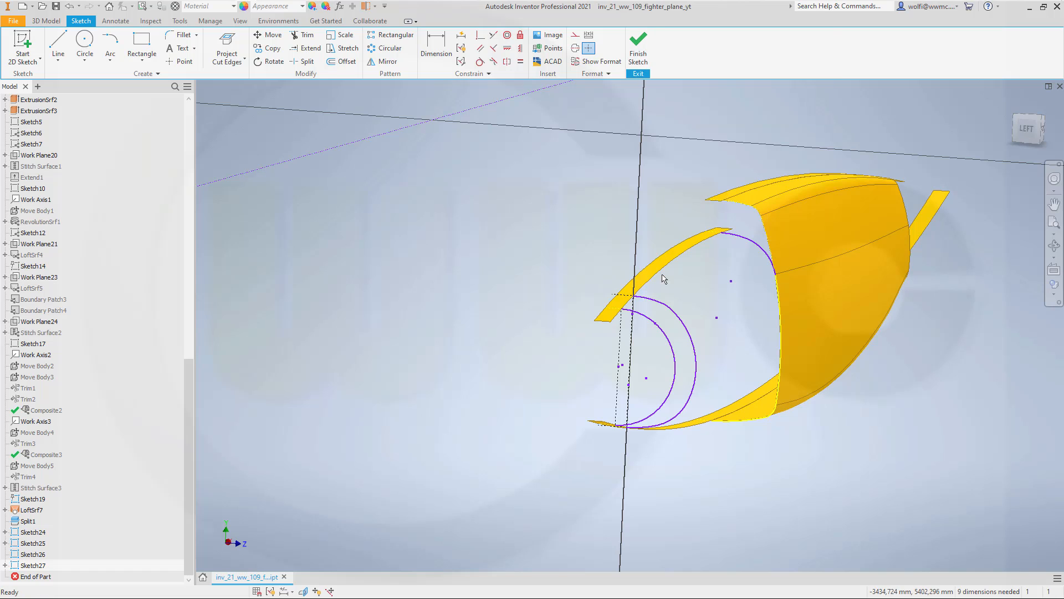
scroll(730, 322, "up", 3)
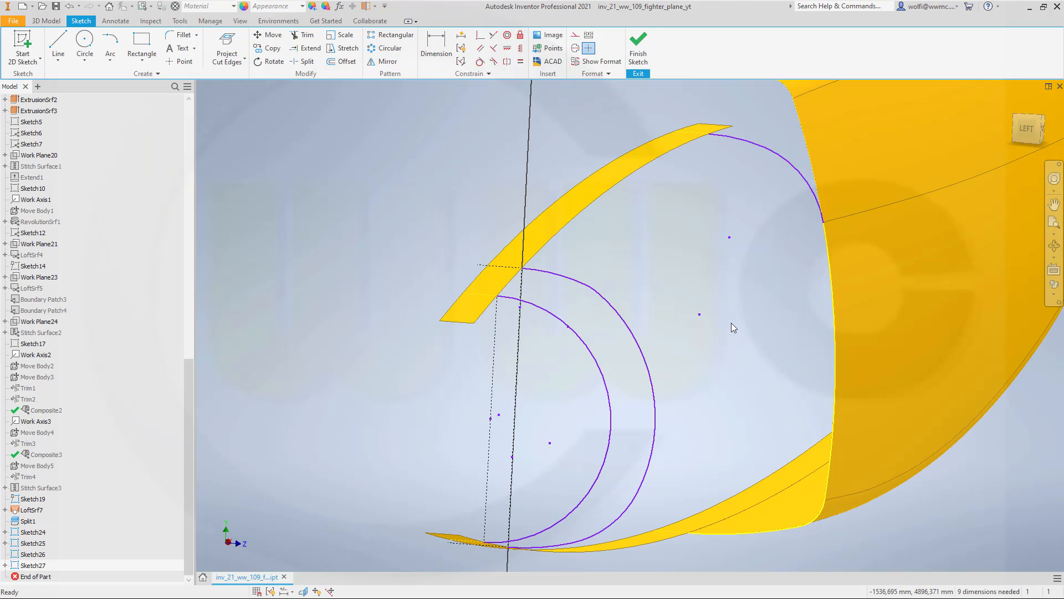
scroll(694, 328, "down", 5)
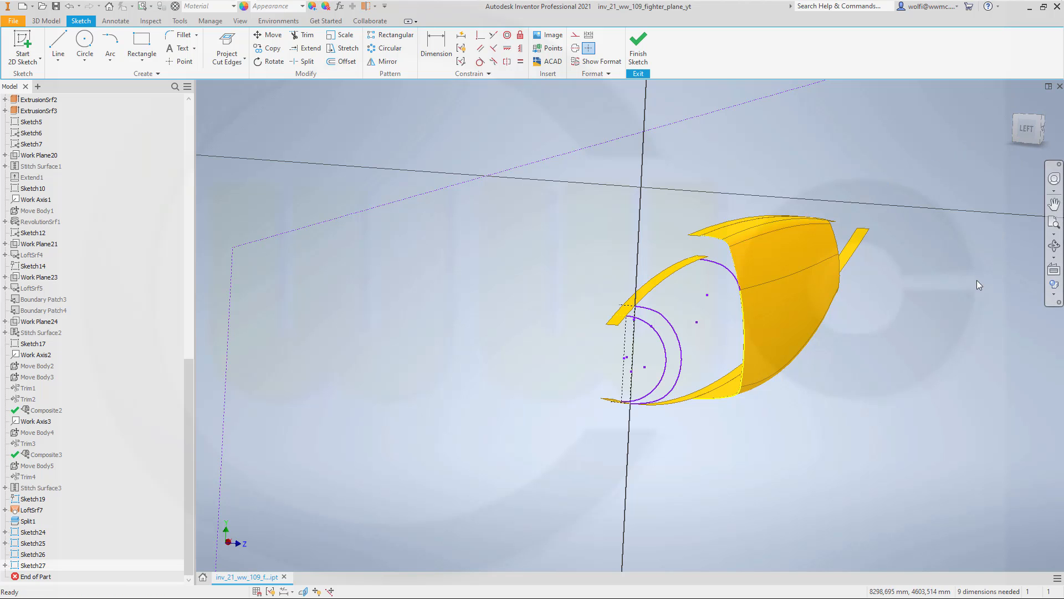
middle_click_drag(977, 281, 923, 286, "shift")
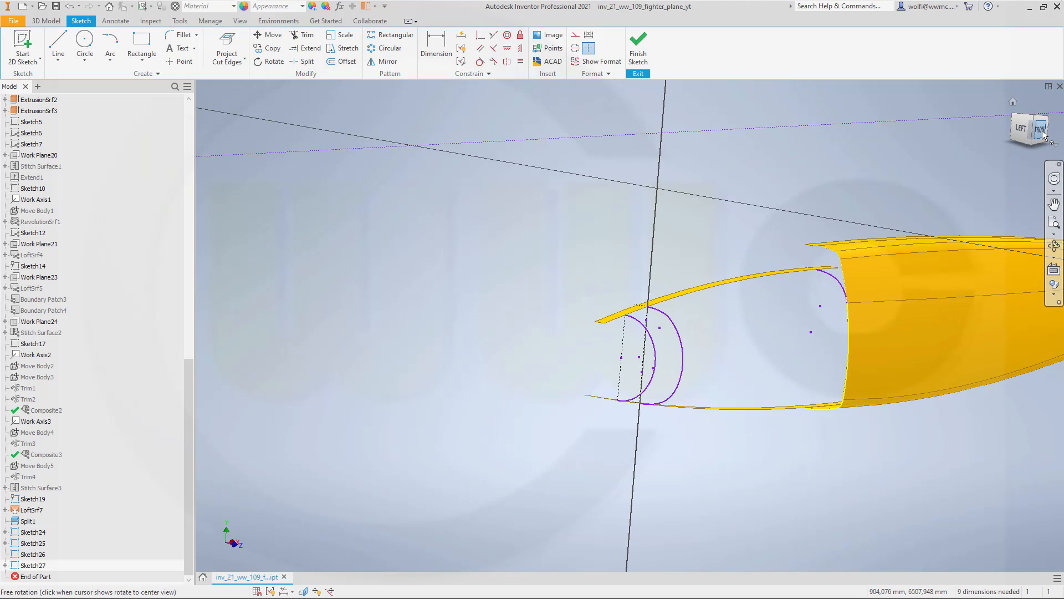
left_click(1041, 130)
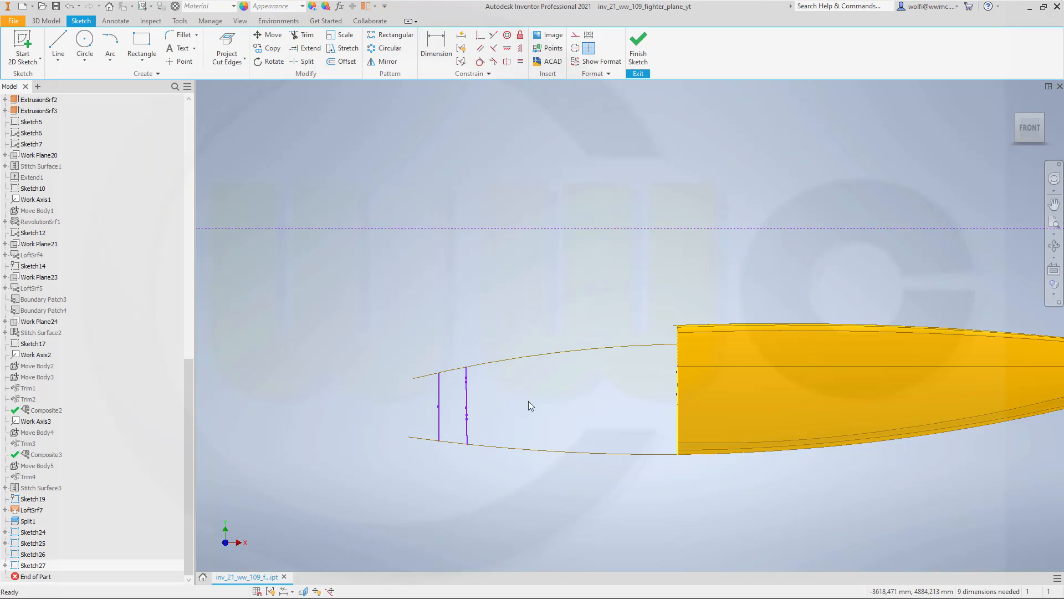
middle_click_drag(528, 400, 589, 401, "shift")
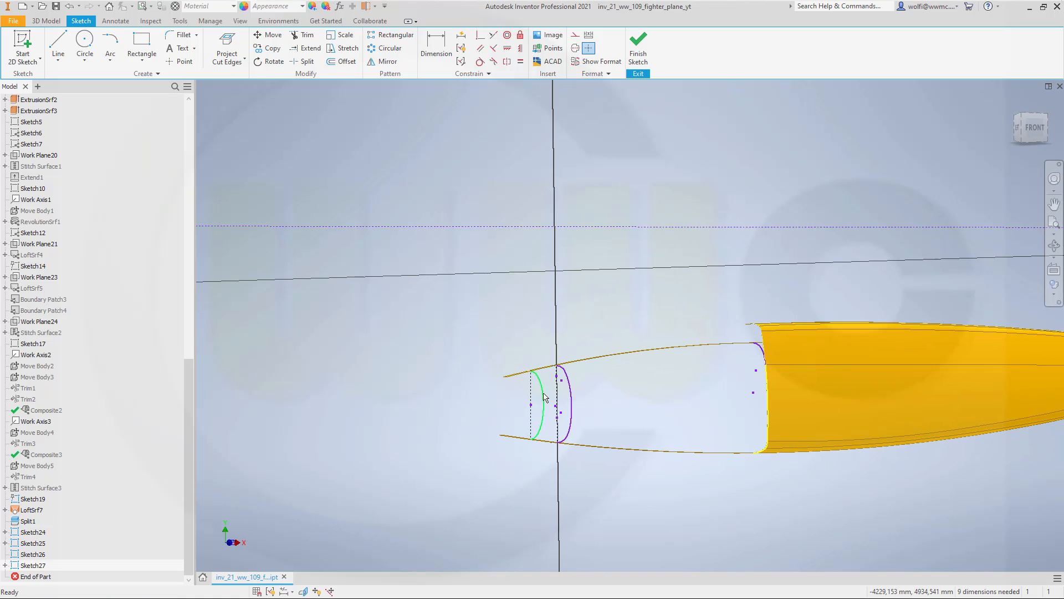
Step: Finish the section B profile sketch and delete Sketch26 from the model
left_click(41, 544)
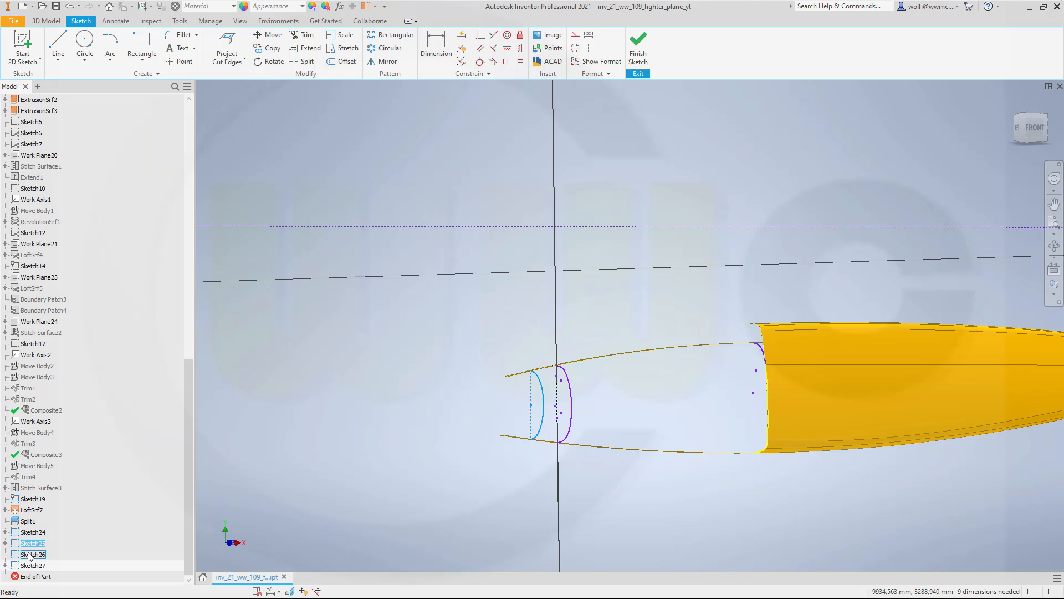
right_click(30, 555)
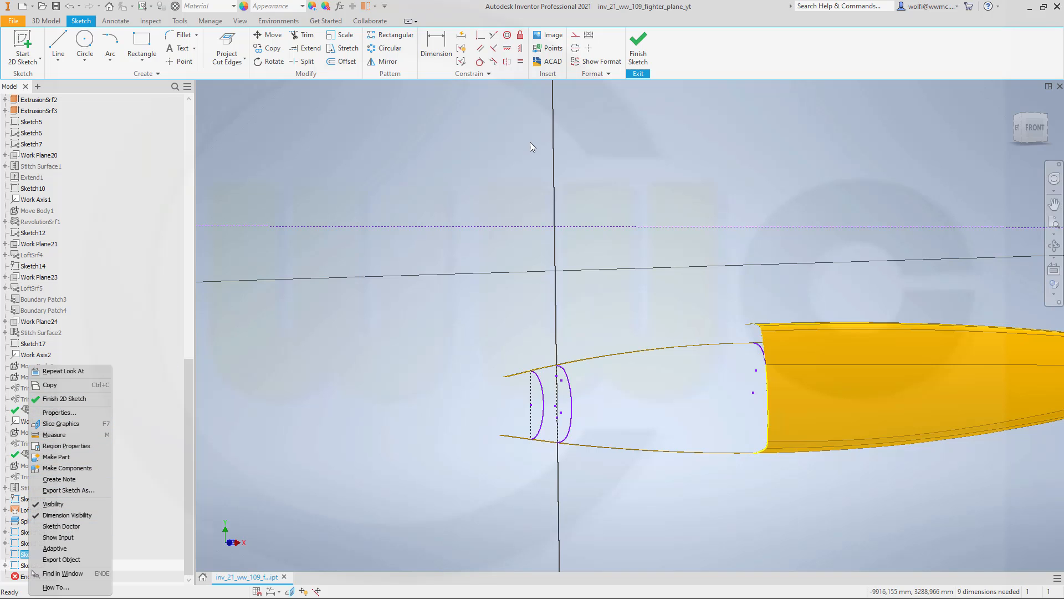
left_click(645, 58)
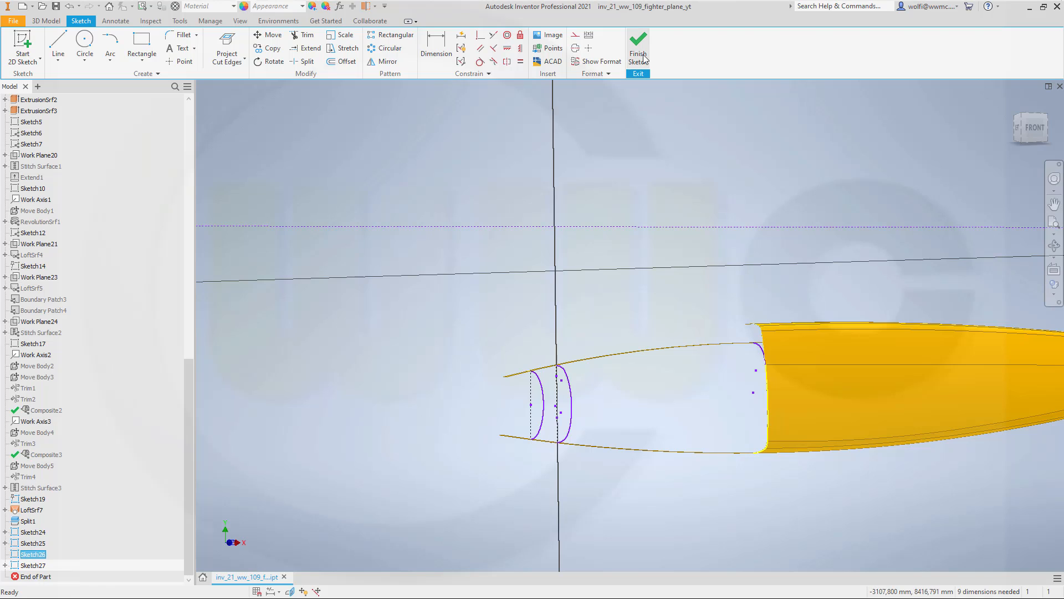
left_click(645, 58)
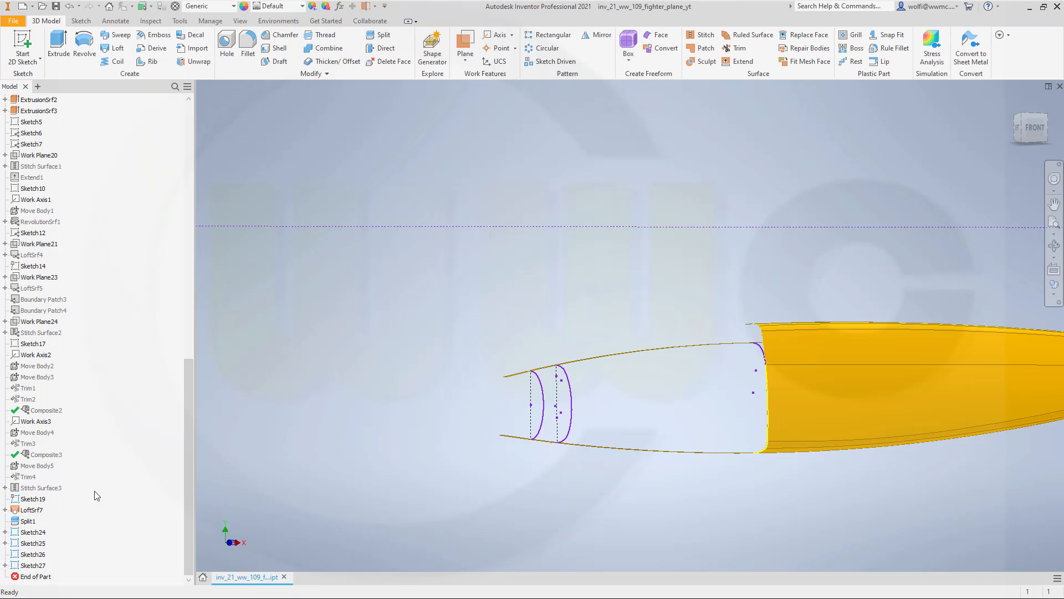
right_click(35, 557)
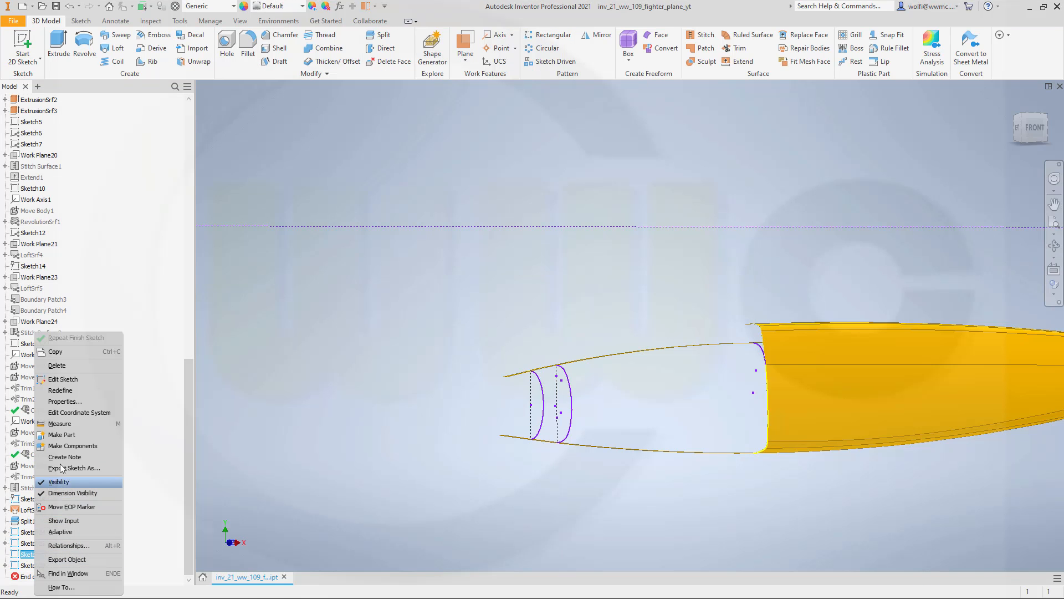
left_click(57, 365)
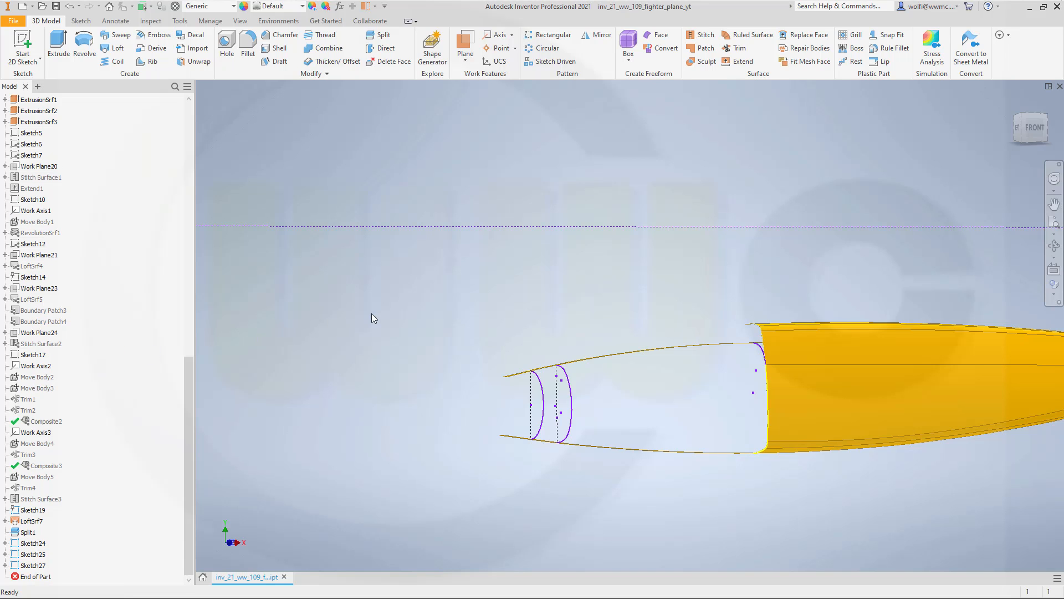
Step: In Sketch25, sketch a horizontal line about 241 mm long from the vertical centre line to the upper part of the arc
middle_click_drag(511, 383, 653, 430, "shift")
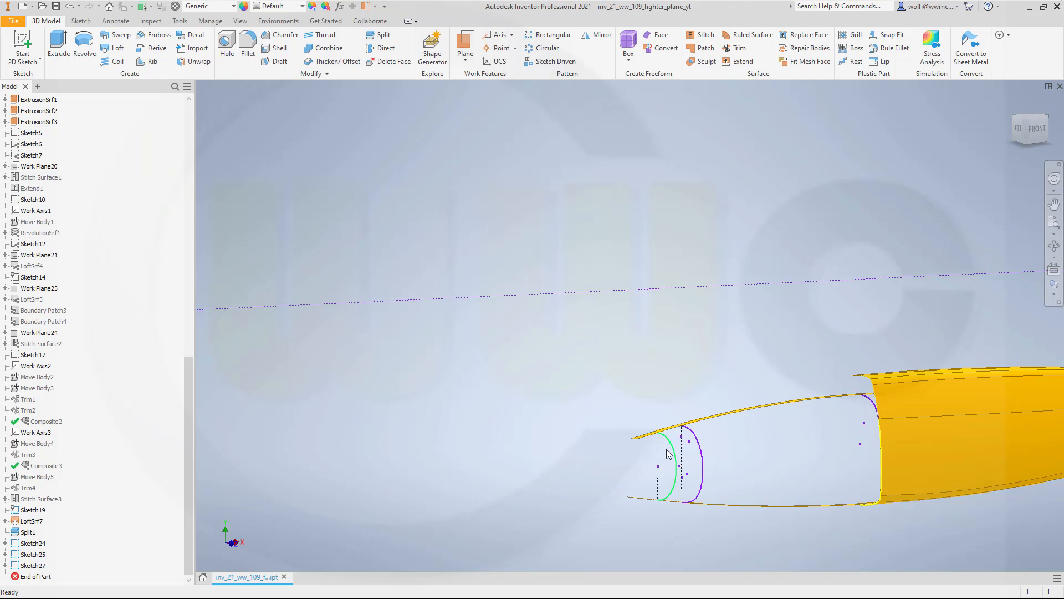
double_click(33, 554)
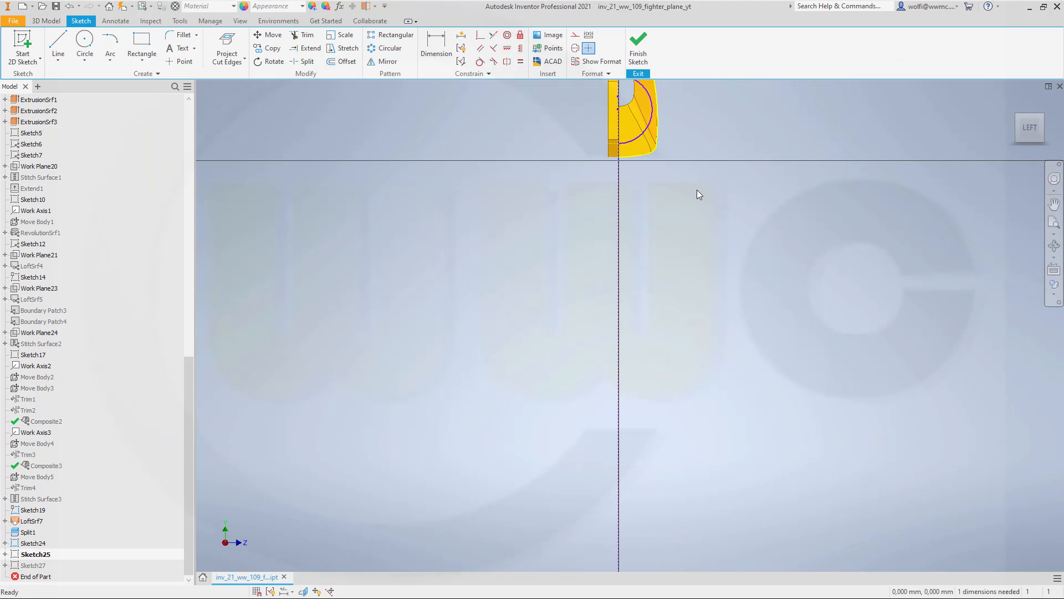
middle_click_drag(696, 191, 684, 430, "shift")
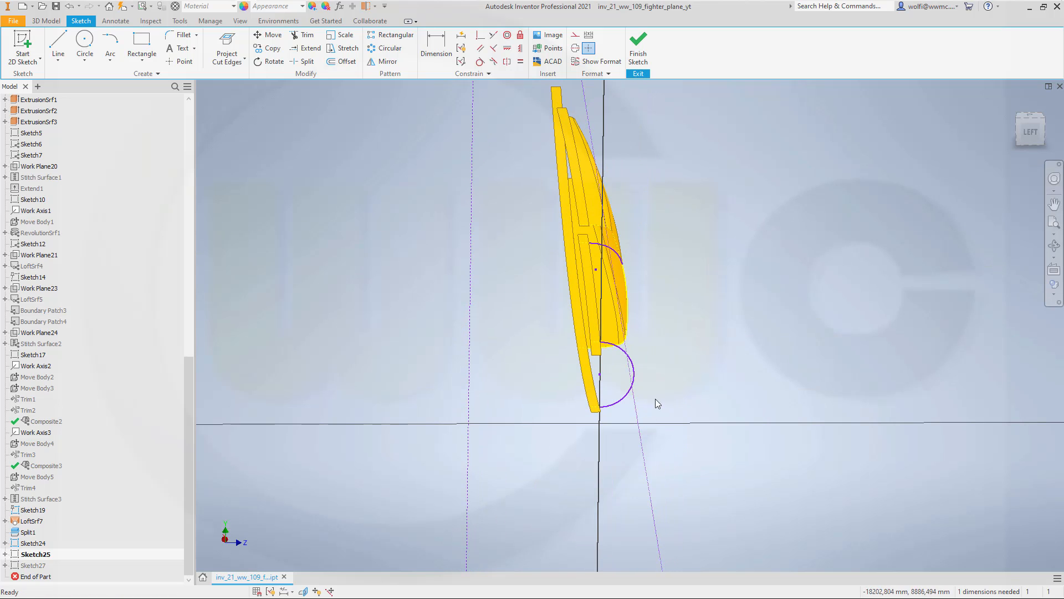
middle_click_drag(642, 398, 592, 398, "shift")
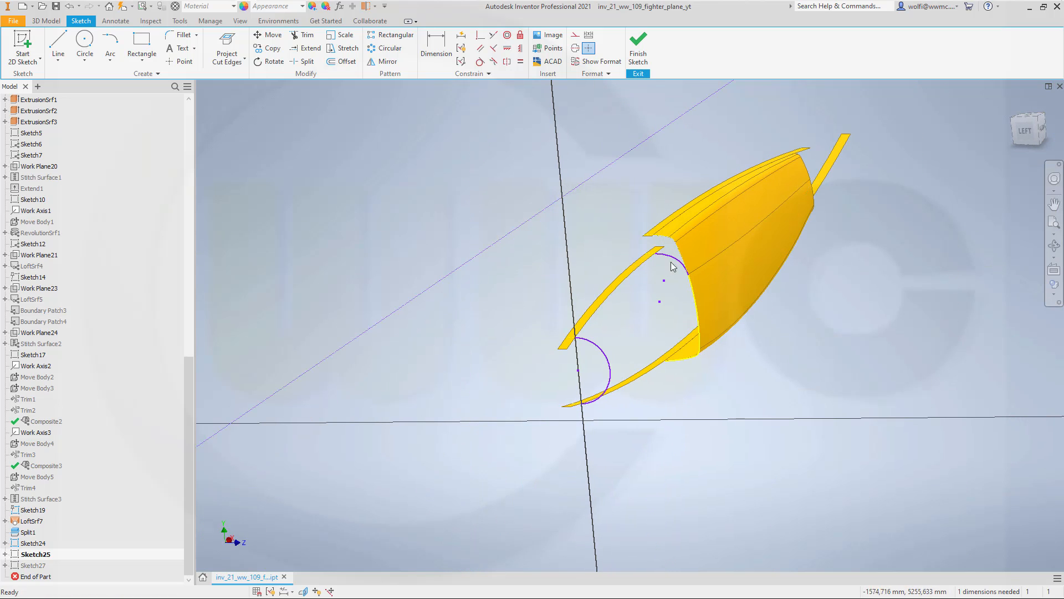
scroll(605, 349, "down", 2)
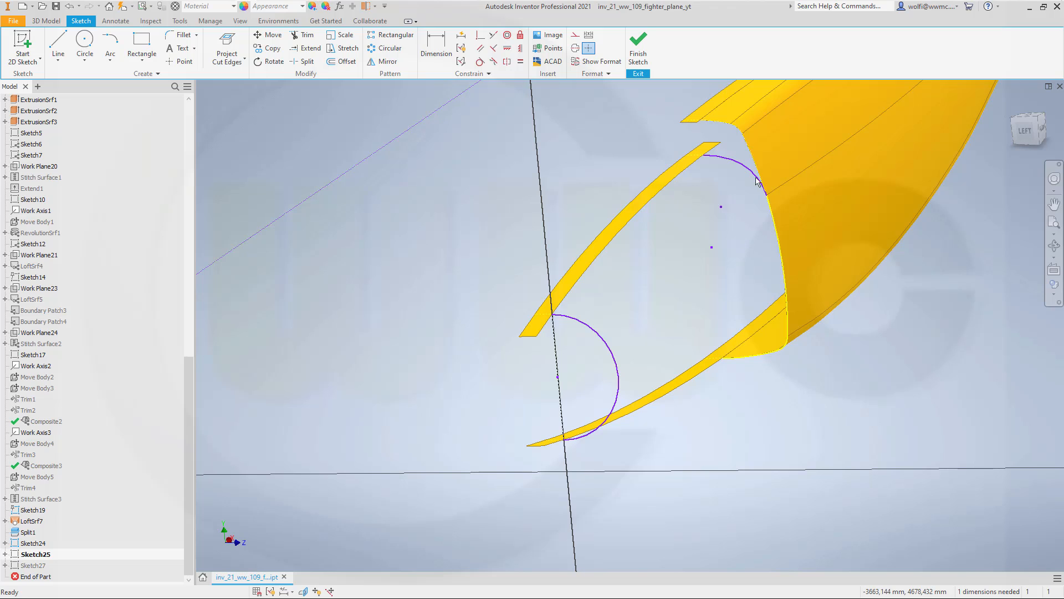
middle_click_drag(710, 221, 740, 227, "shift")
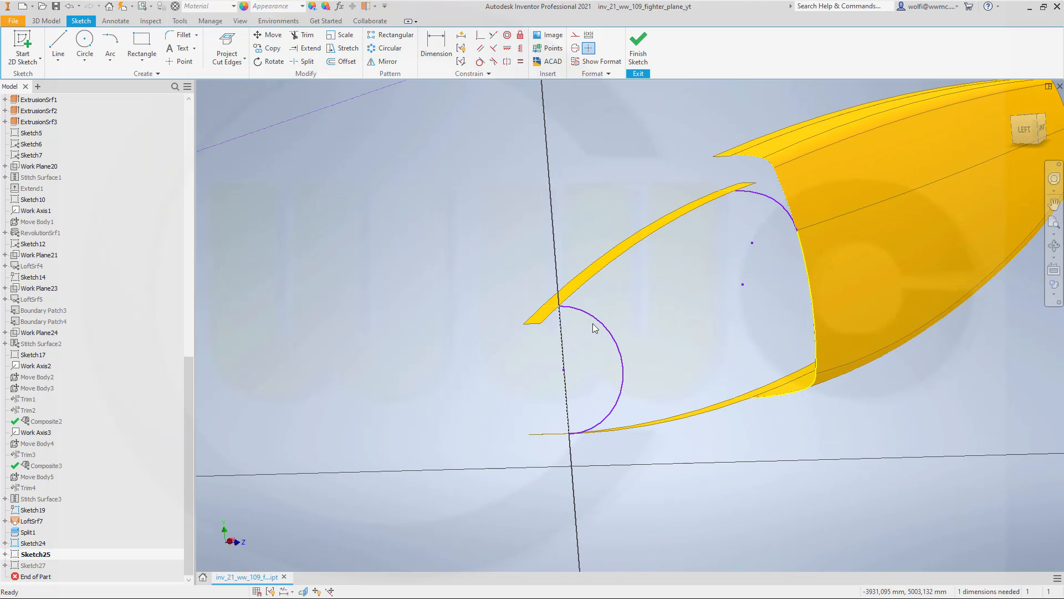
left_click(57, 45)
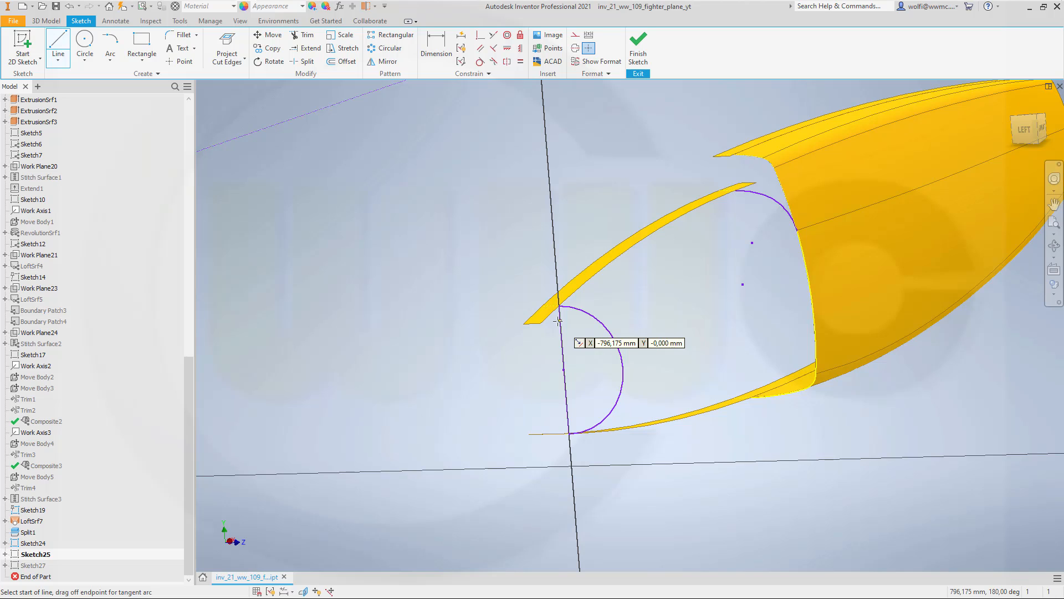
left_click(559, 321)
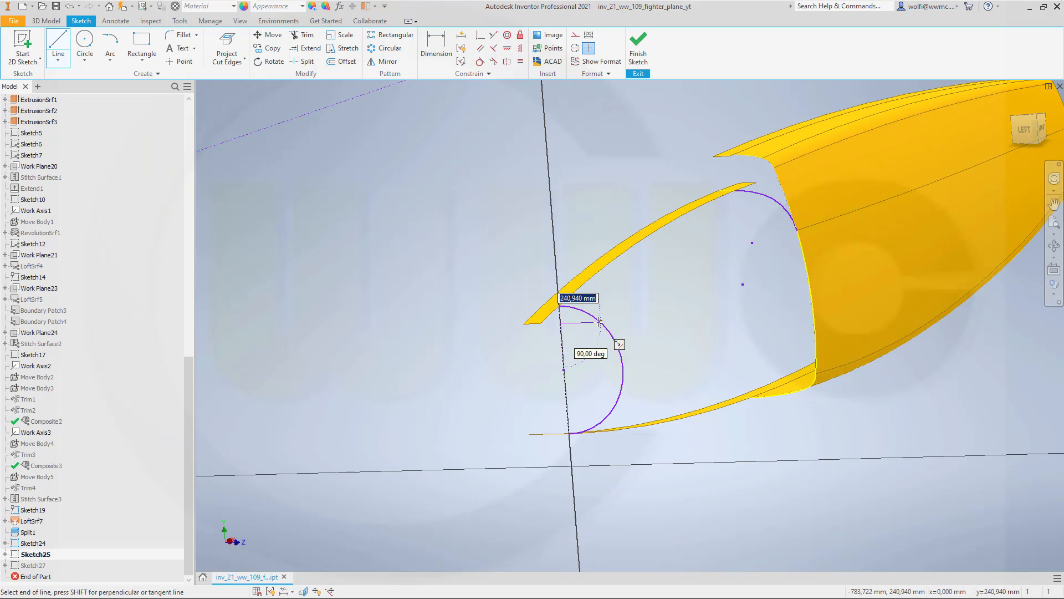
left_click(601, 322)
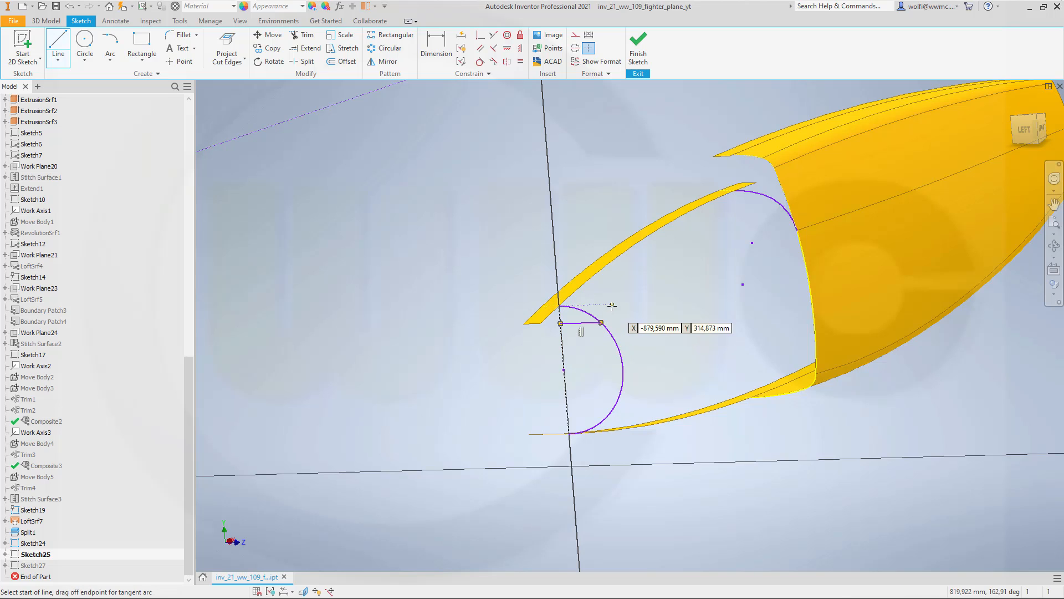
key("Escape")
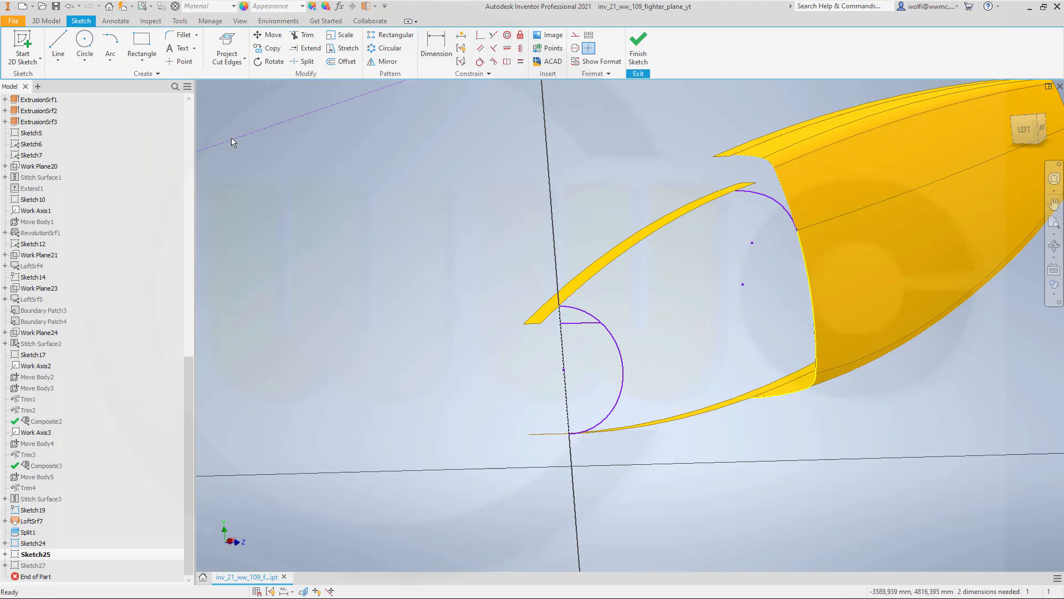
Step: Split the foremost profile's arc at the short horizontal line and turn that line into construction geometry
left_click(306, 62)
left_click(618, 346)
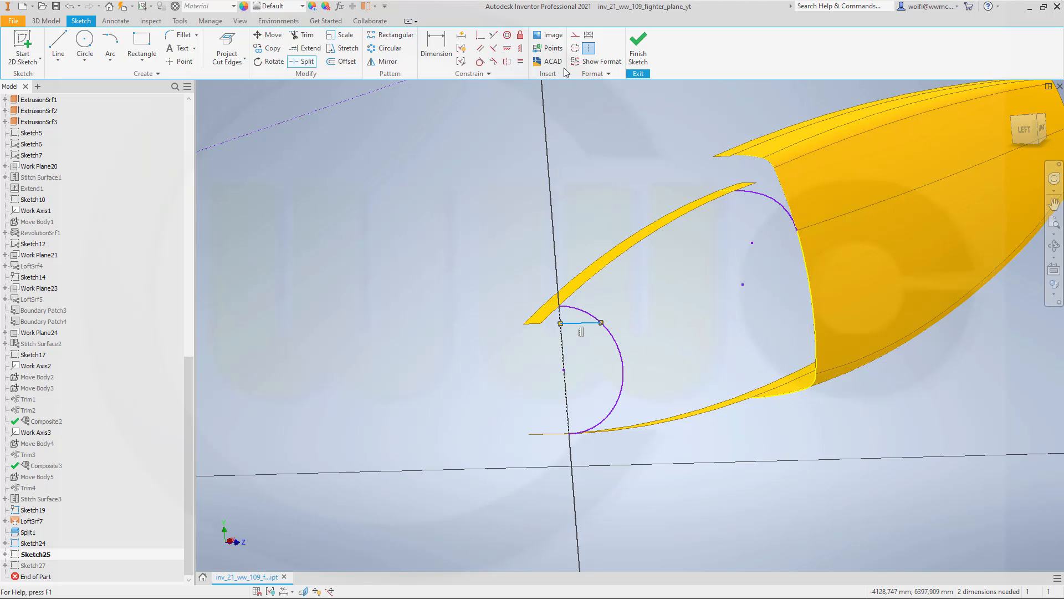
key("Escape")
left_click(575, 35)
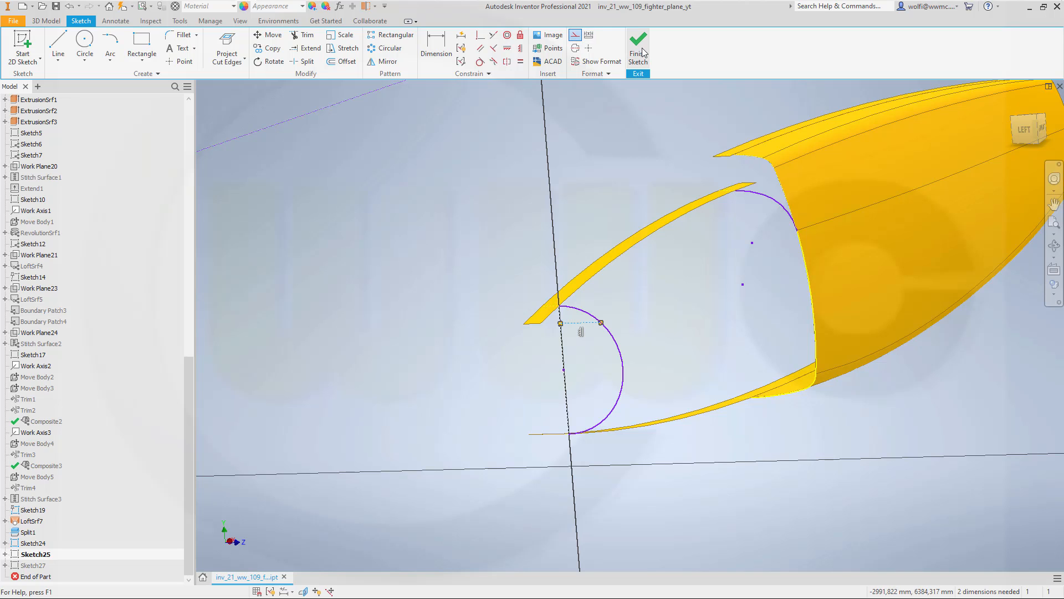
left_click(643, 52)
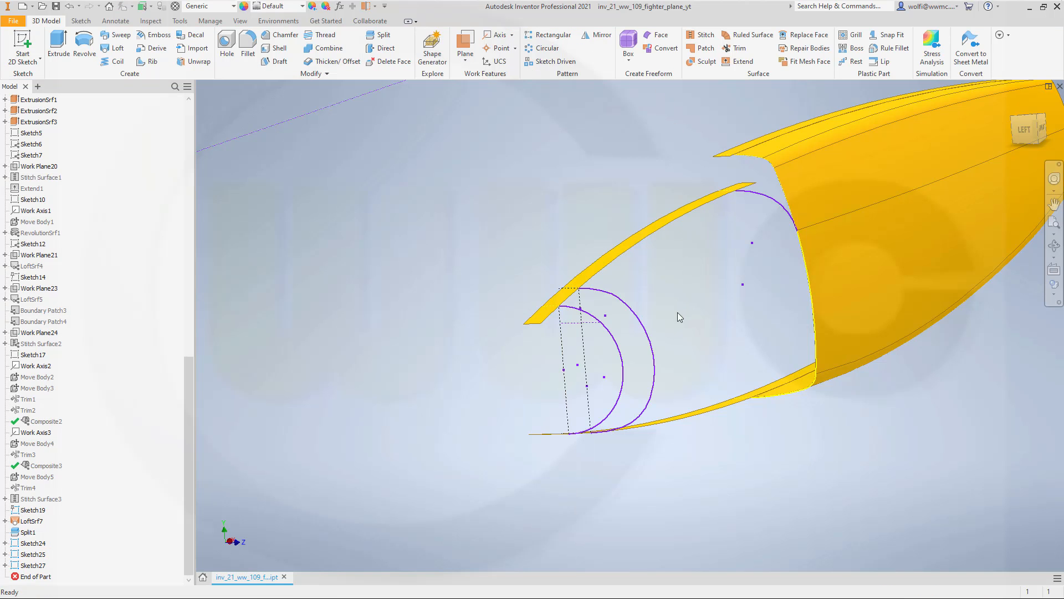
Step: Start a new 3D sketch for a curve linking the front profiles to the rear fuselage surface
mouse_move(677, 312)
middle_mouse_down("shift")
mouse_move(637, 316)
mouse_move(547, 283)
middle_mouse_up("shift")
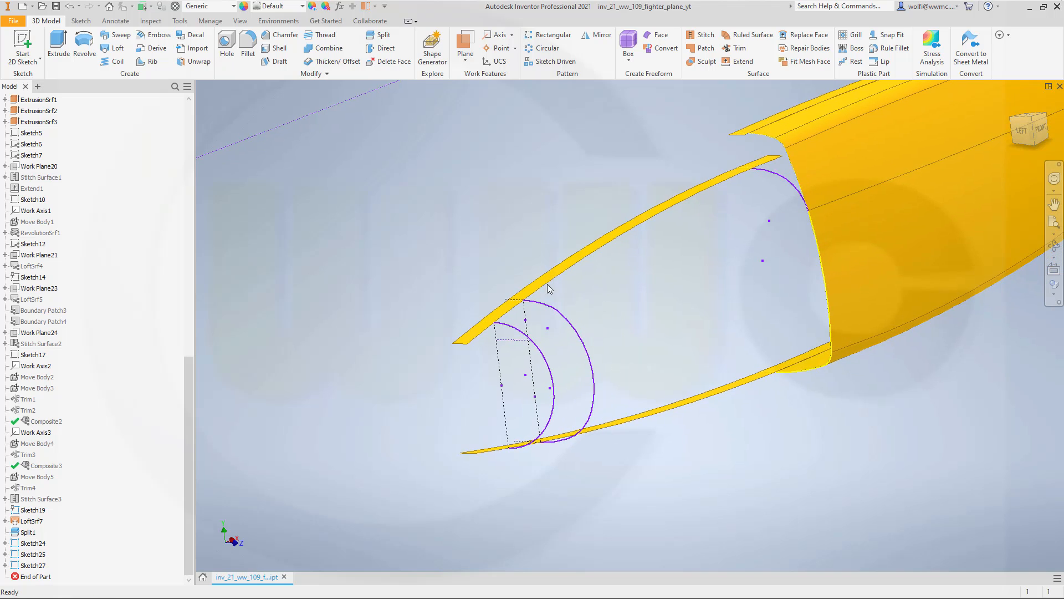
left_click(81, 21)
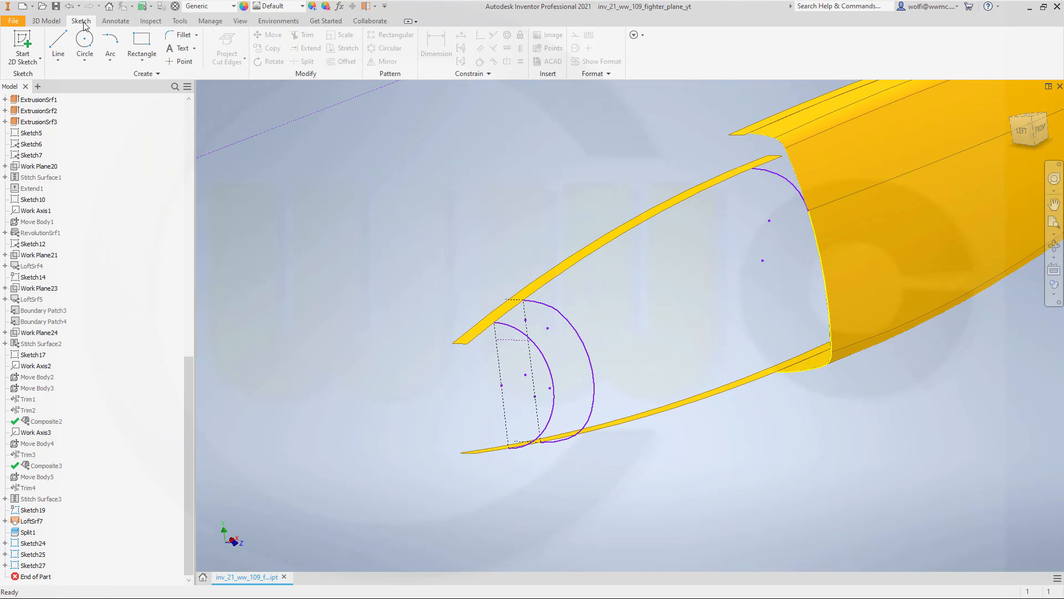
left_click(34, 66)
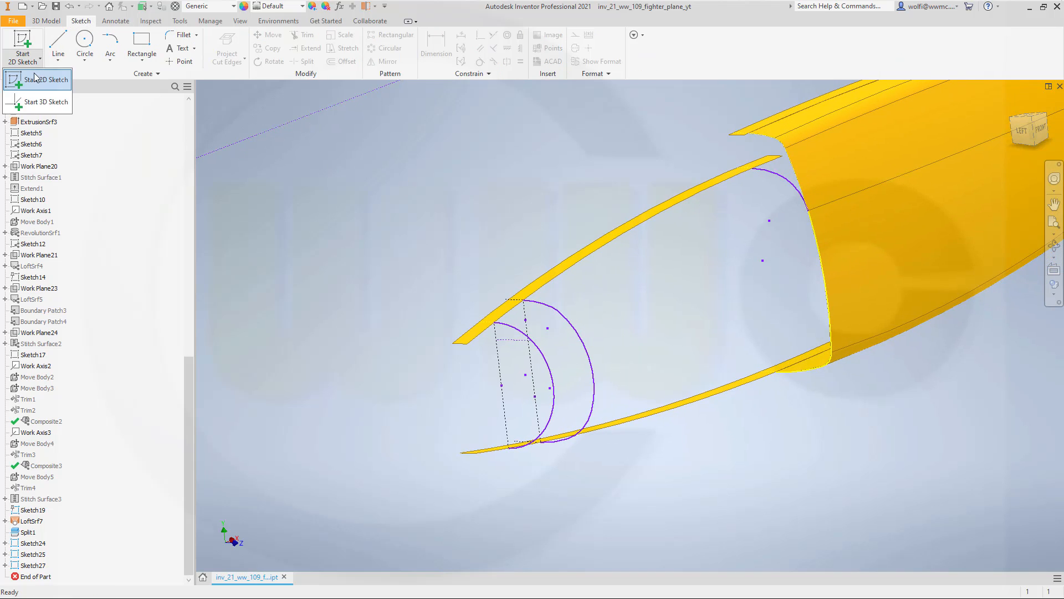
left_click(34, 102)
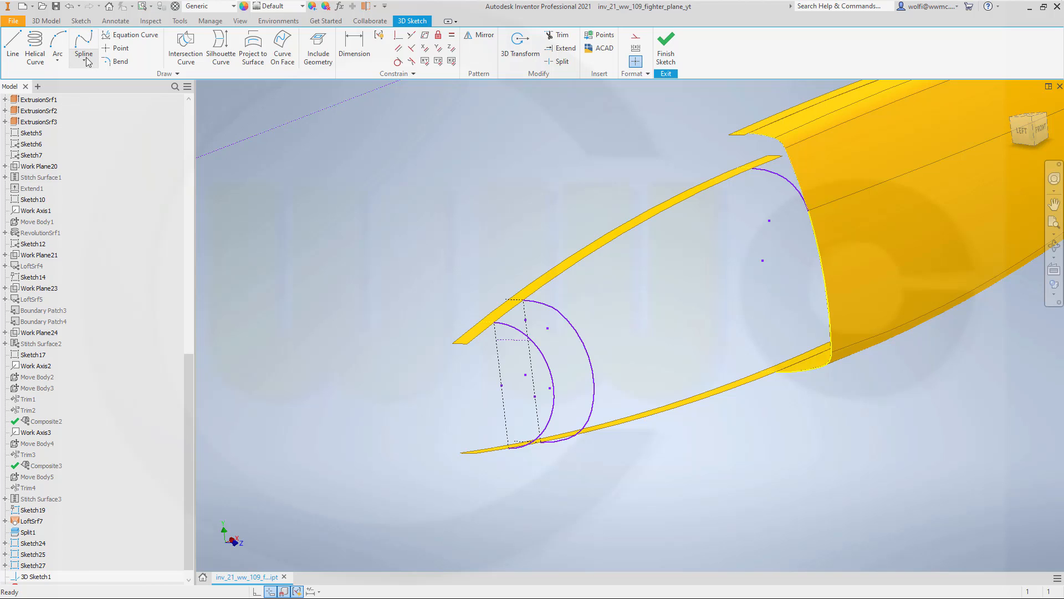
Step: Try to draw a 3D spline from the rear fuselage's upper edge corner through the section B profile toward the foremost profile
left_click(83, 61)
left_click(99, 104)
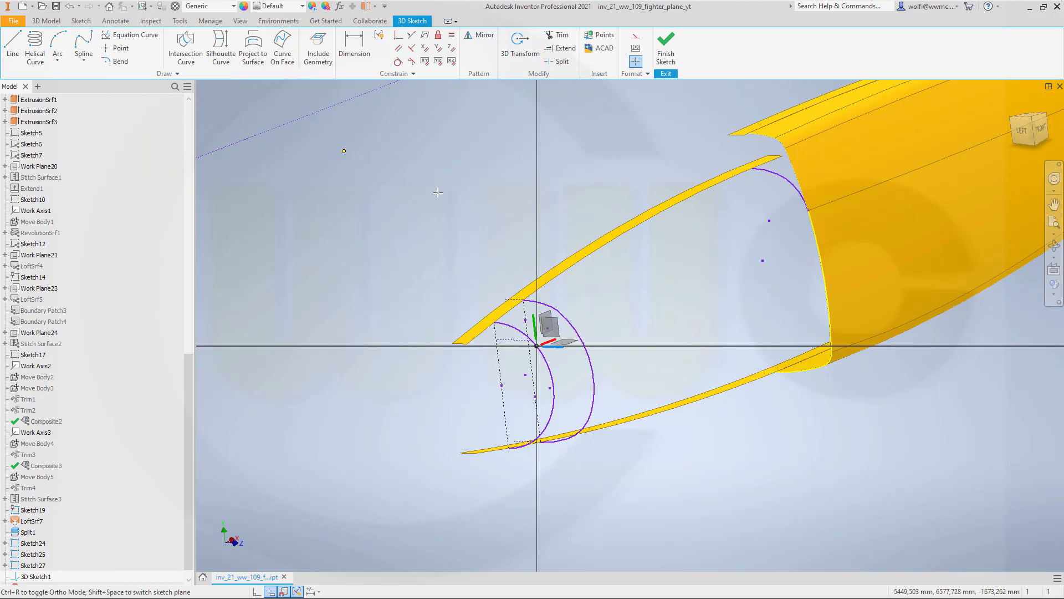
left_click(806, 211)
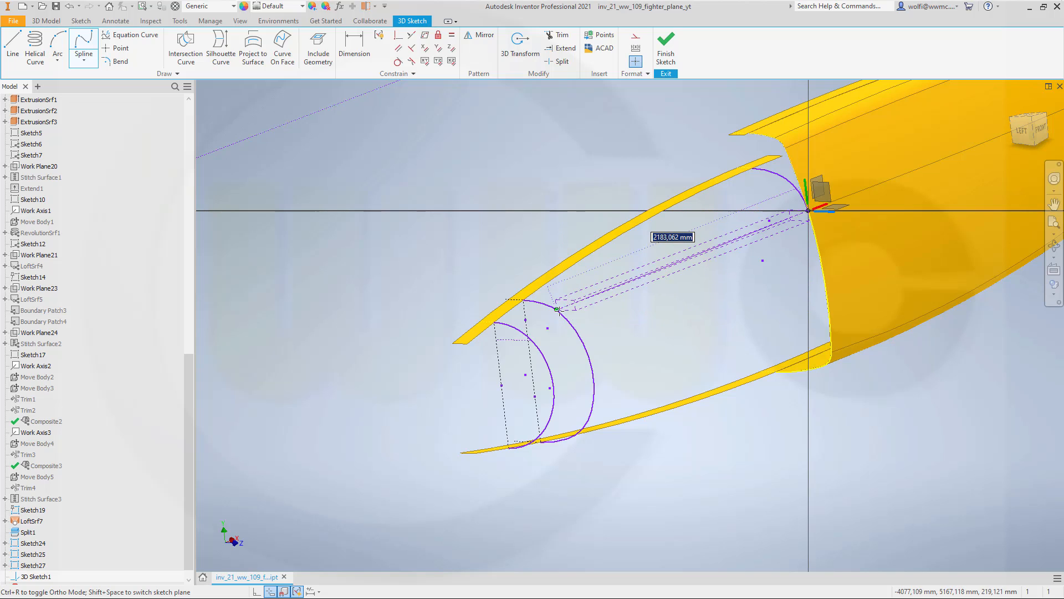
left_click(556, 309)
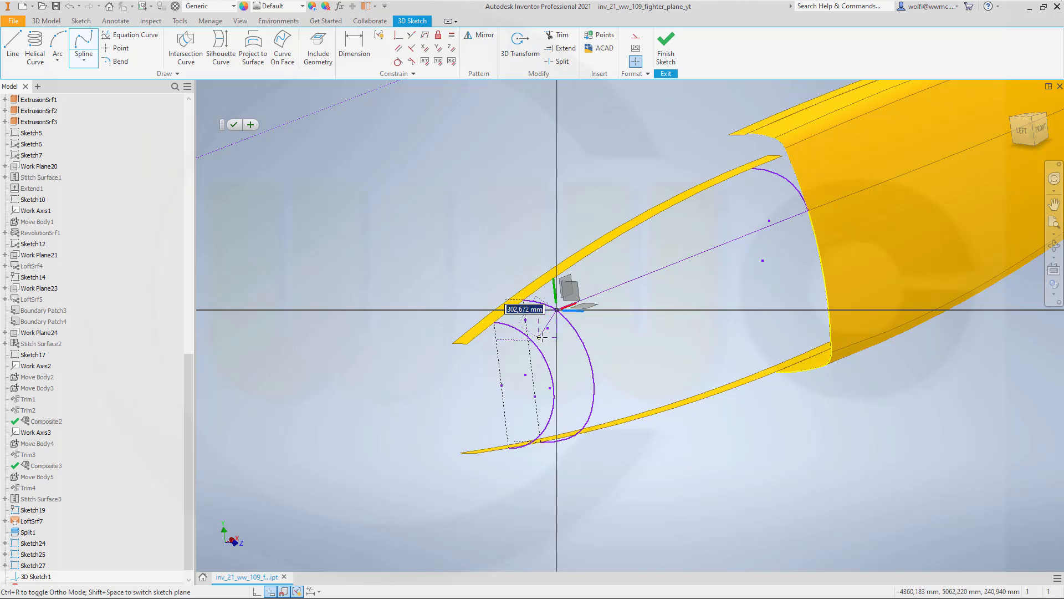
double_click(513, 319)
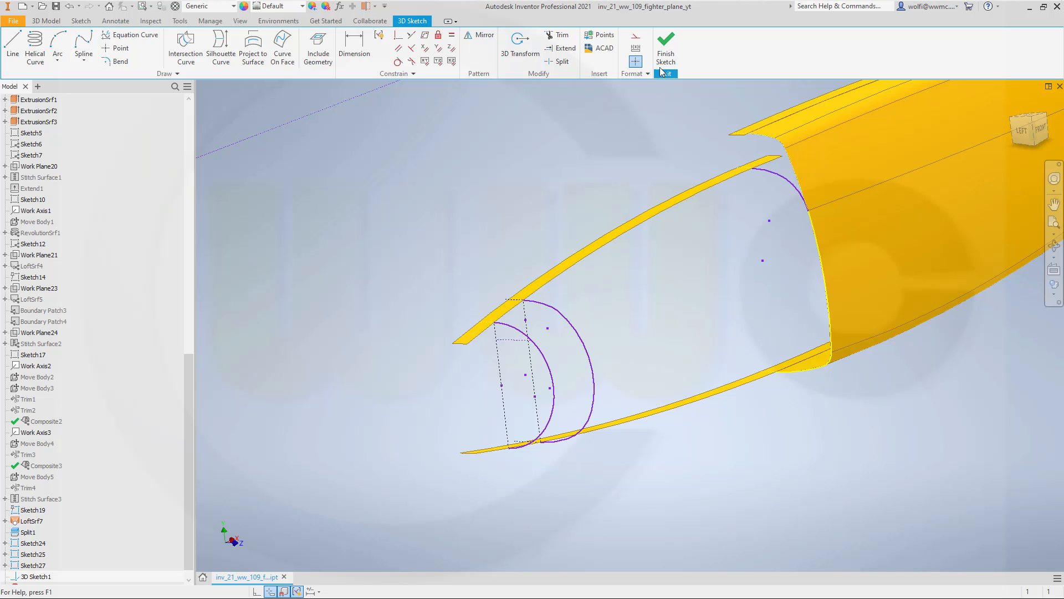
Step: Leave the 3D sketch, reopen Sketch25 and move the short horizontal construction line higher up the foremost profile's arc
left_click(666, 45)
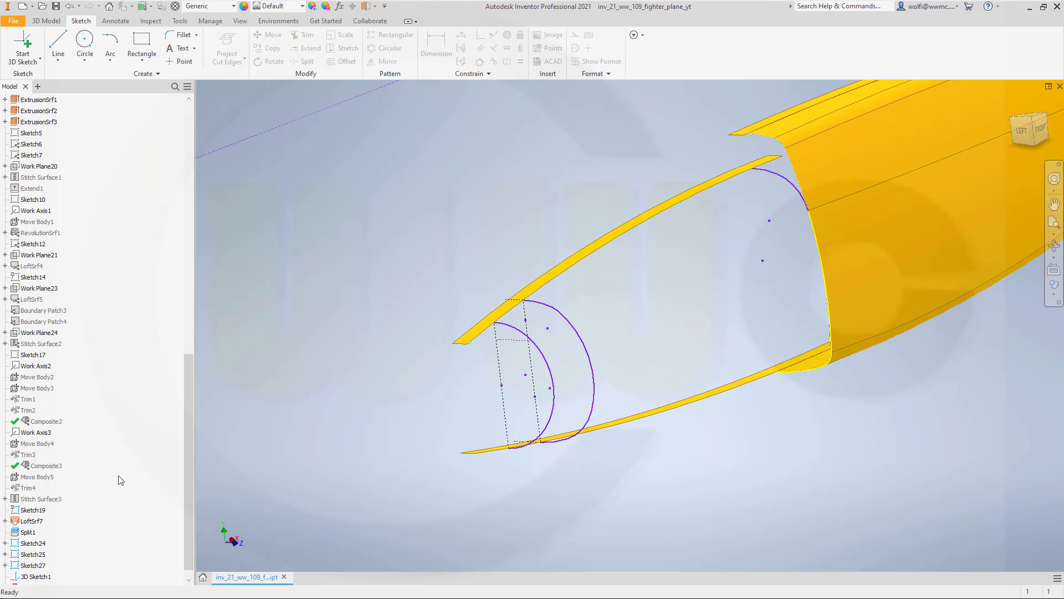
double_click(43, 542)
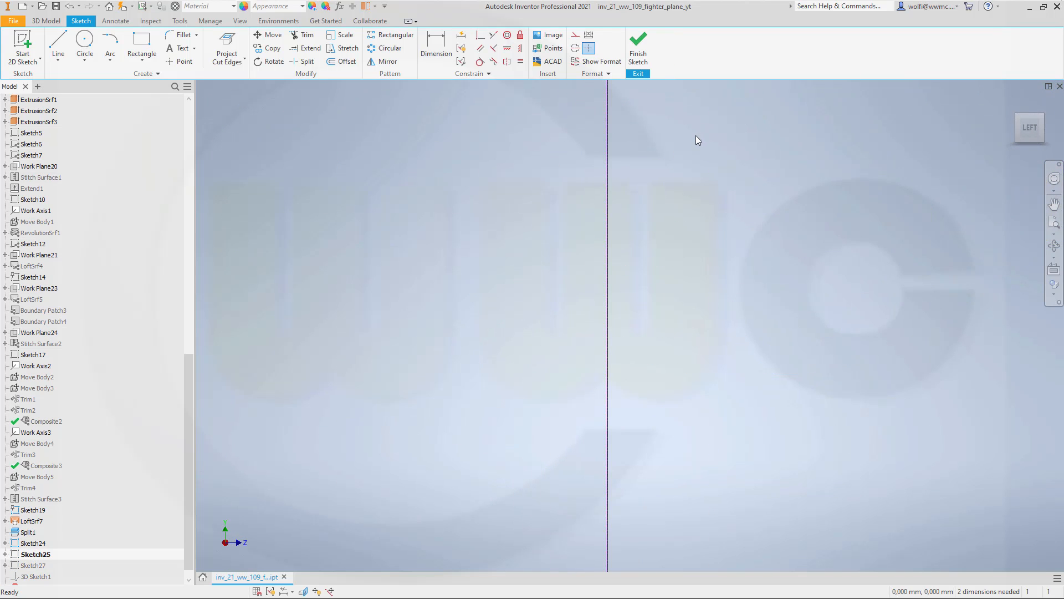
middle_click_drag(698, 136, 684, 474)
scroll(647, 274, "up", 5)
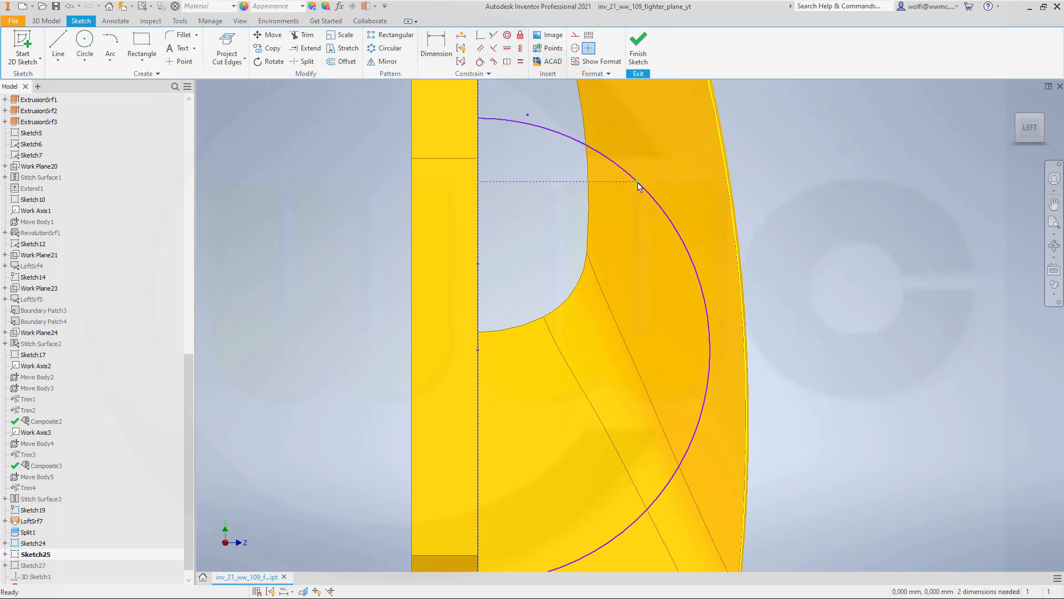
left_click_drag(574, 186, 547, 148)
middle_click_drag(789, 185, 763, 225)
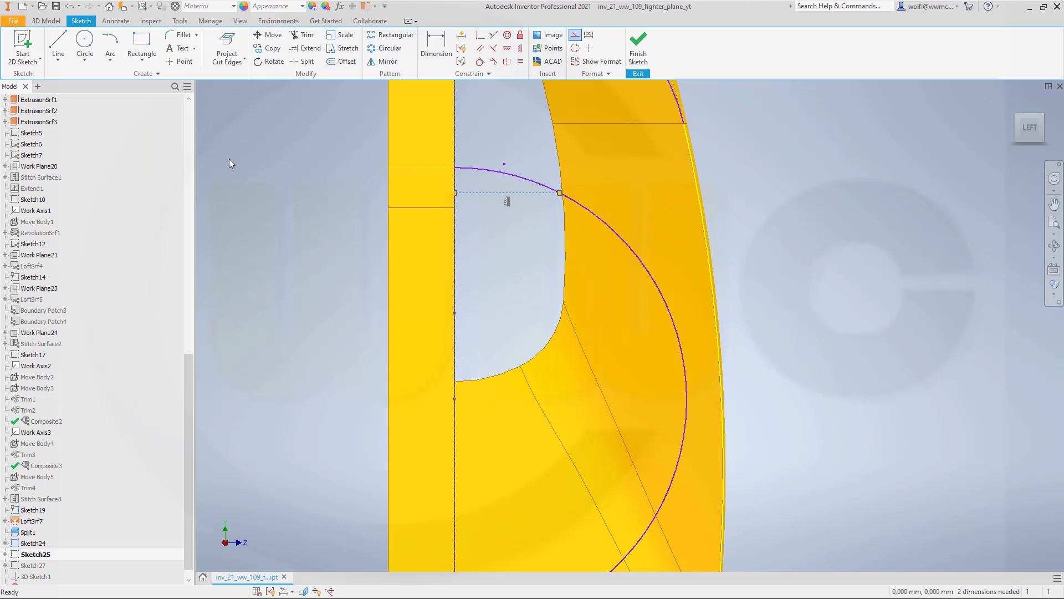
left_click(306, 62)
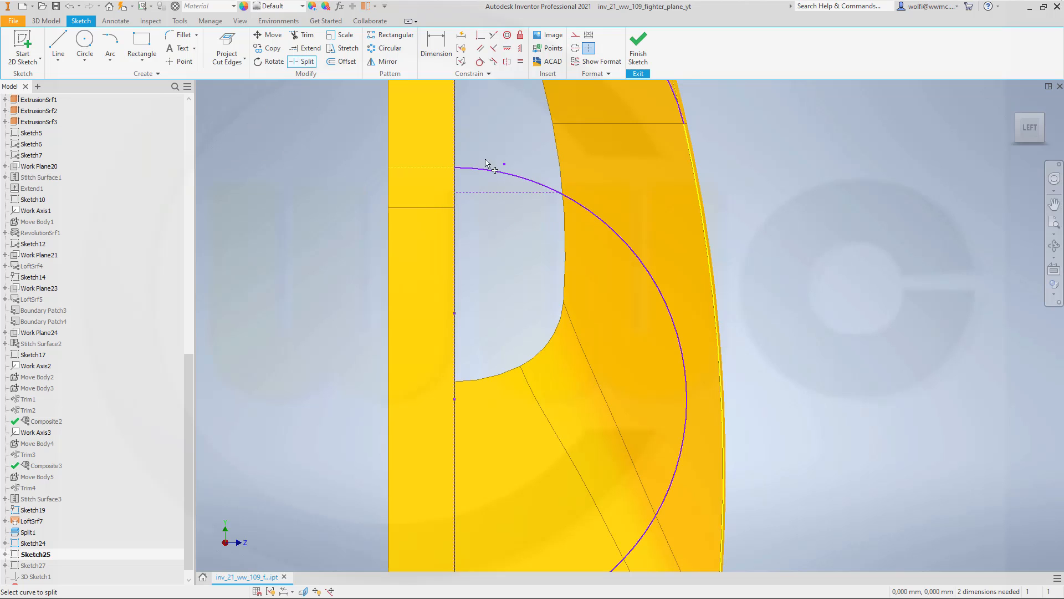
key("Escape")
left_click(589, 48)
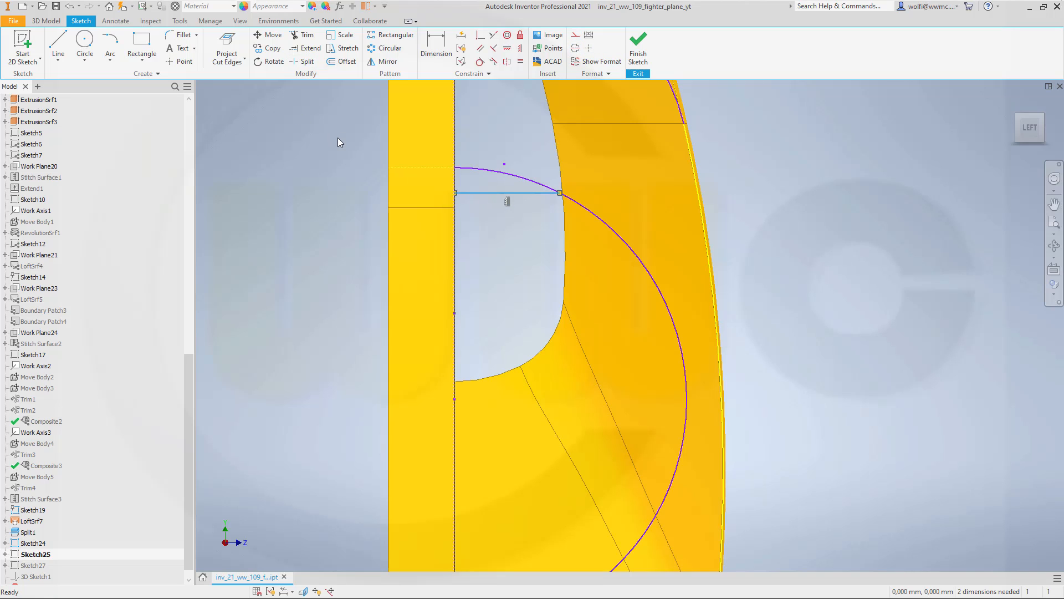
left_click(306, 61)
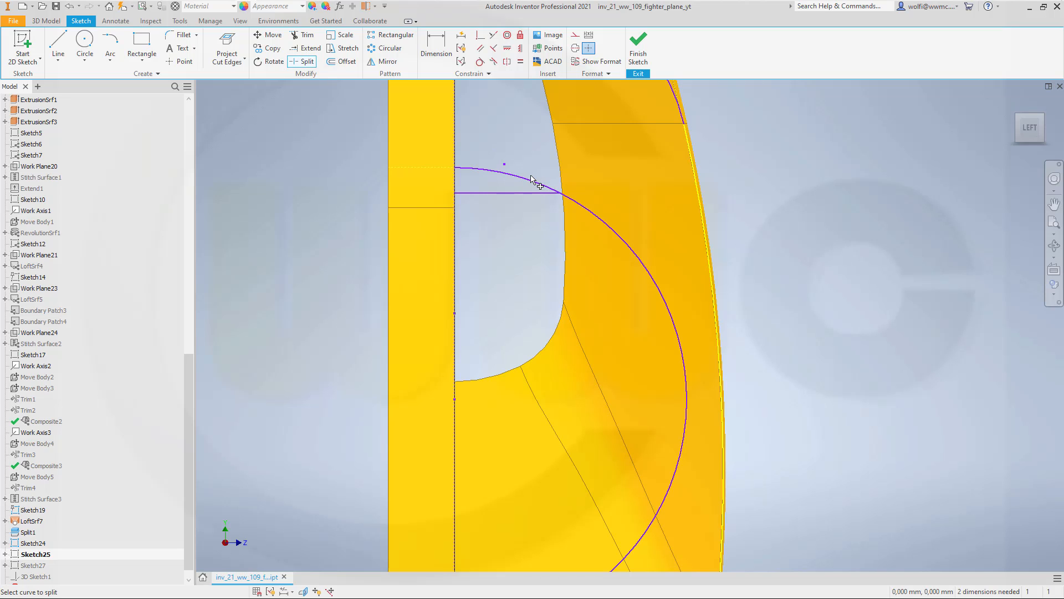
middle_click_drag(547, 231, 522, 245, "shift")
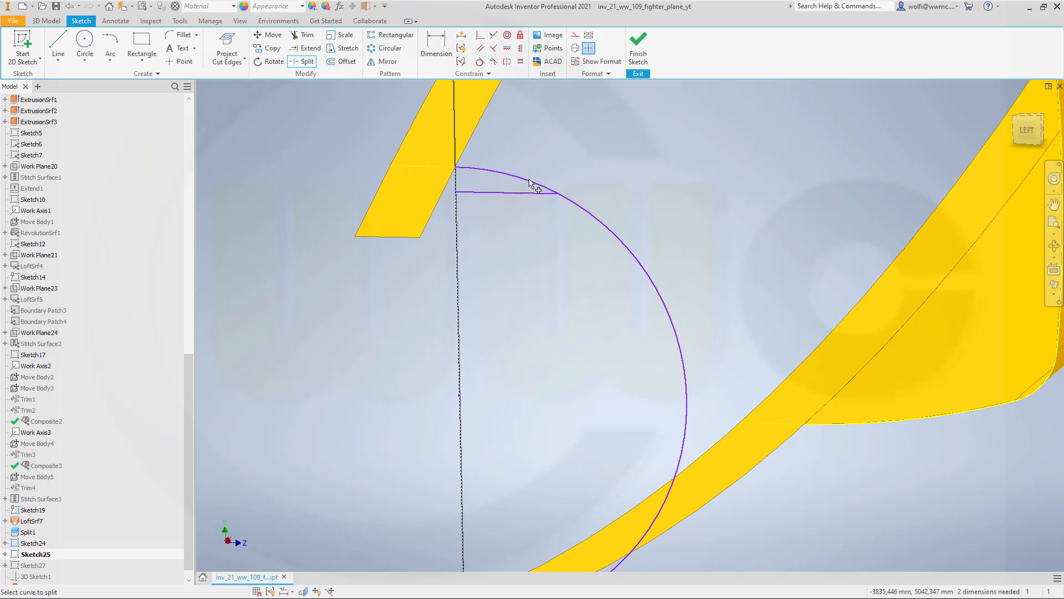
key("Escape")
Step: Raise the short horizontal line slightly further along the arc, make it construction geometry and finish Sketch25
left_click(517, 193)
left_click_drag(518, 194, 518, 188)
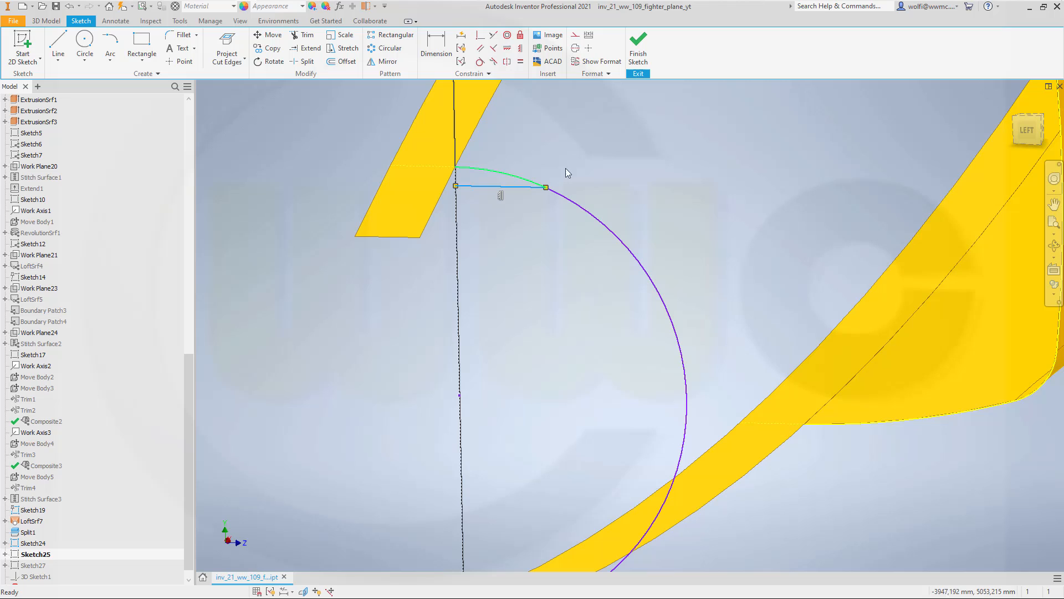
left_click(575, 35)
left_click(607, 166)
scroll(700, 205, "down", 5)
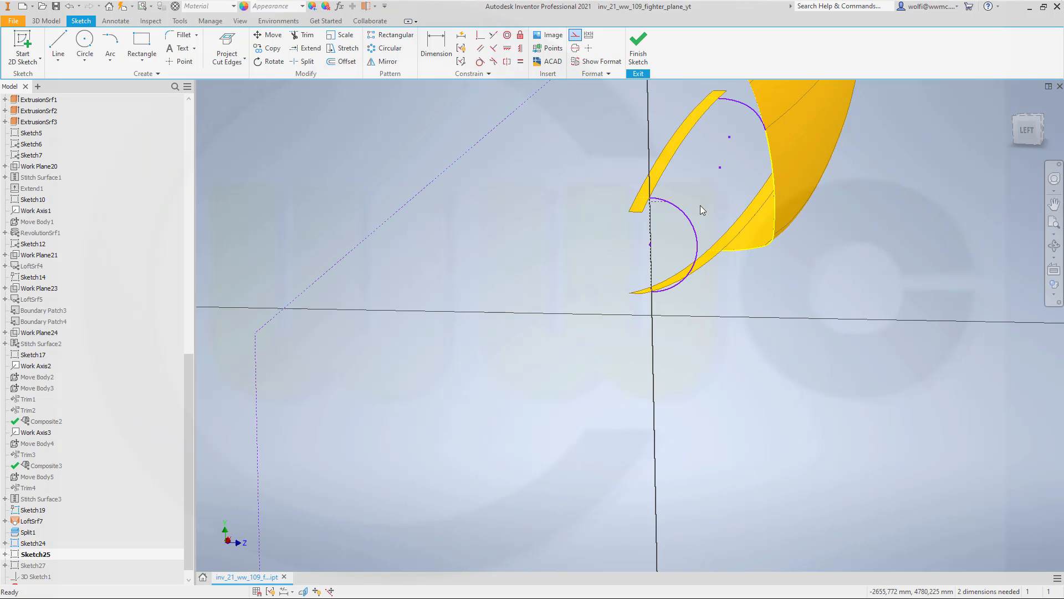
left_click(638, 49)
Step: In 3D Sketch1, draw a spline from the rear fuselage's edge corner through the split points of the section B and foremost profiles
middle_click_drag(673, 247, 566, 277)
middle_click_drag(707, 258, 650, 281)
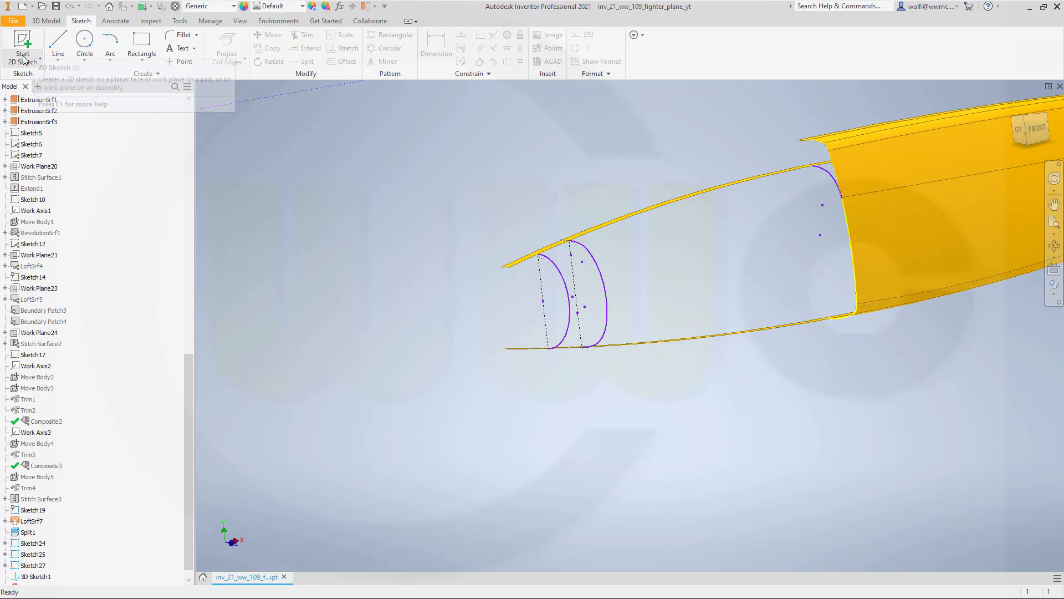
double_click(43, 575)
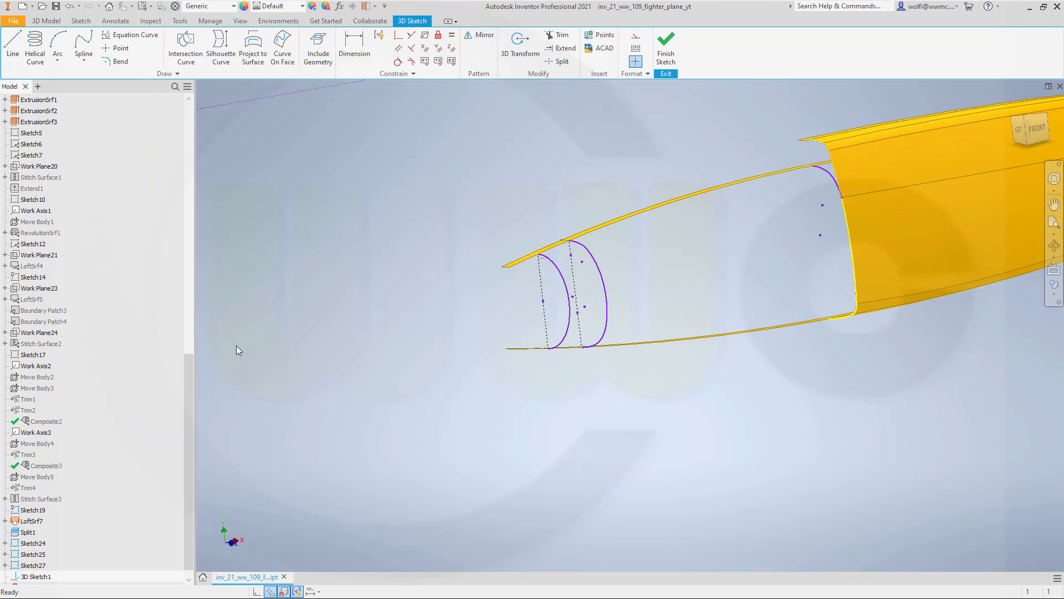
left_click(84, 46)
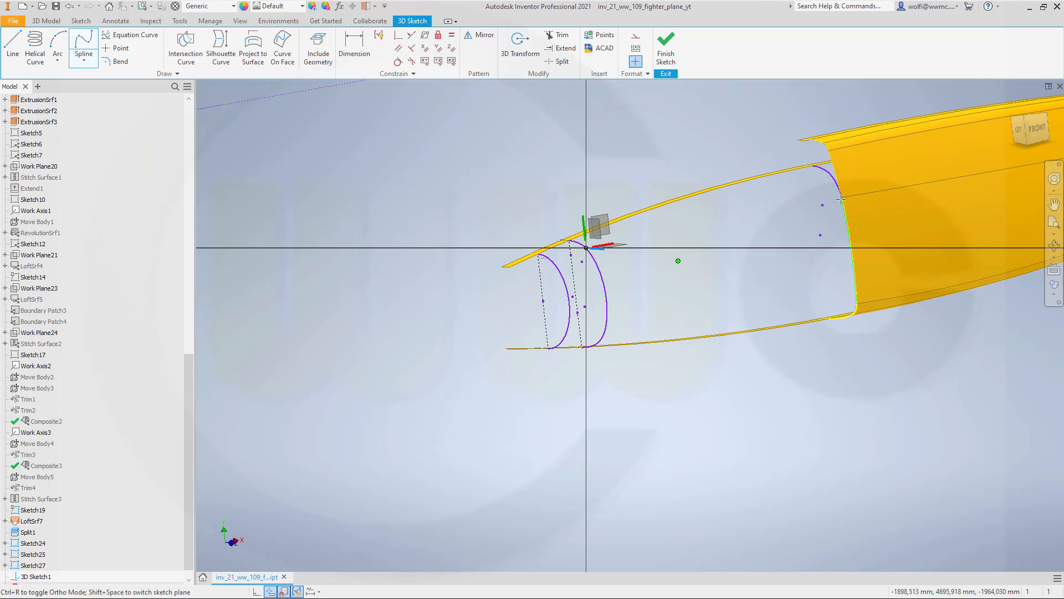
left_click(841, 197)
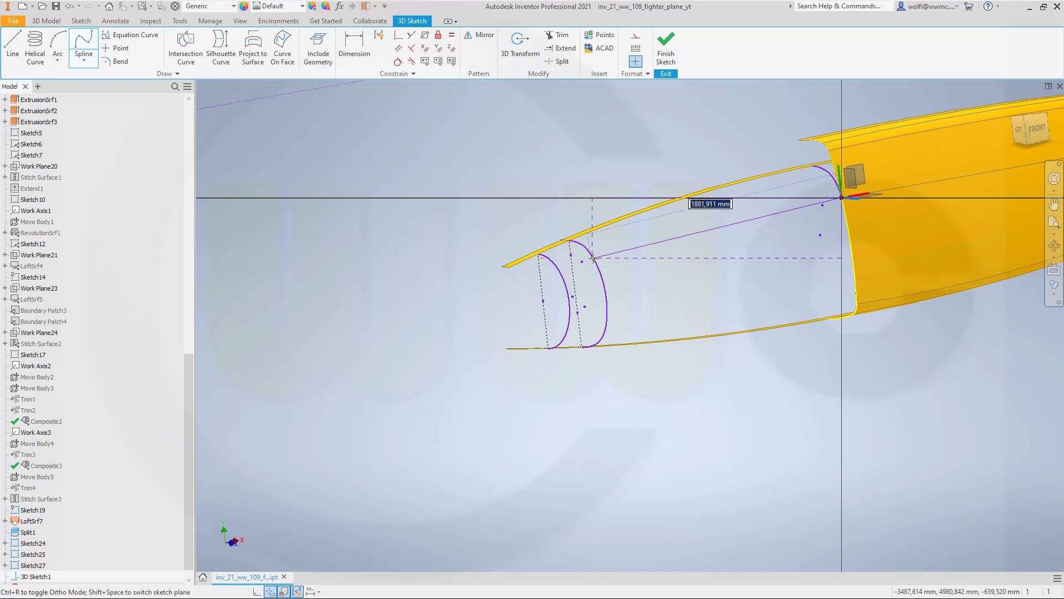
scroll(593, 258, "up", 5)
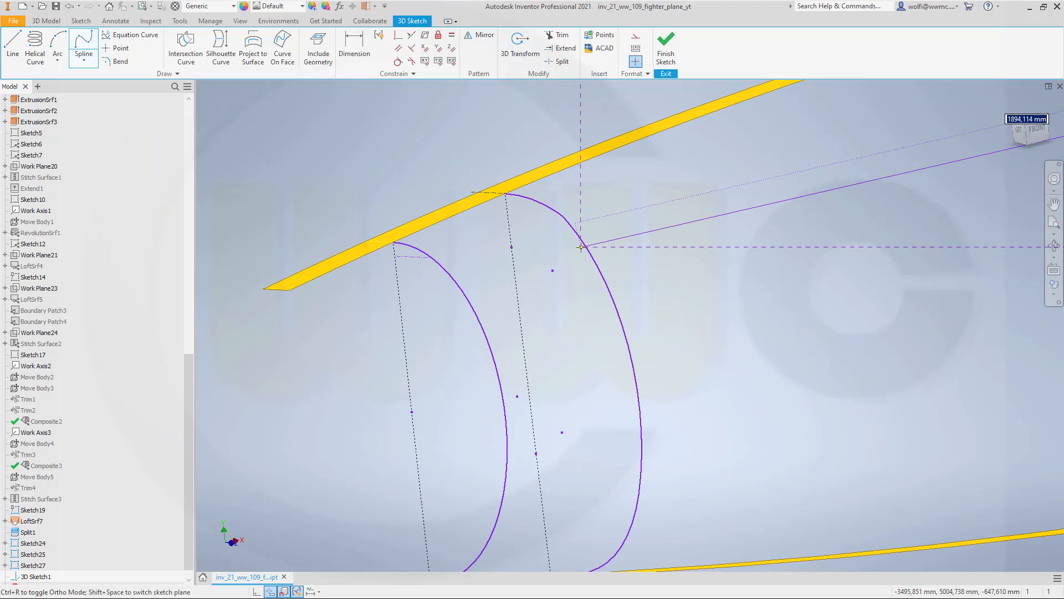
left_click(565, 220)
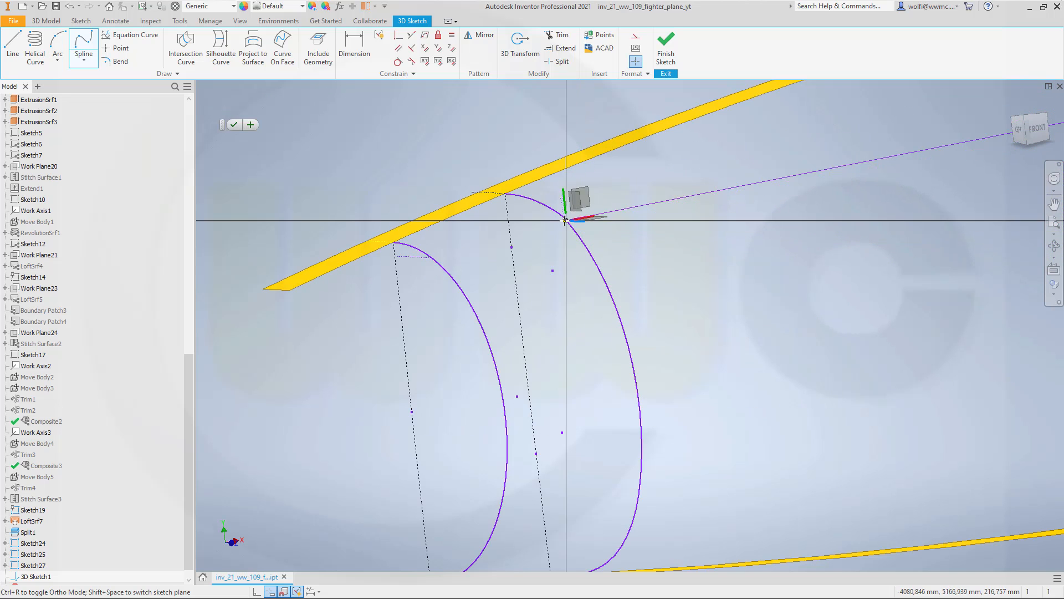
left_click(432, 258)
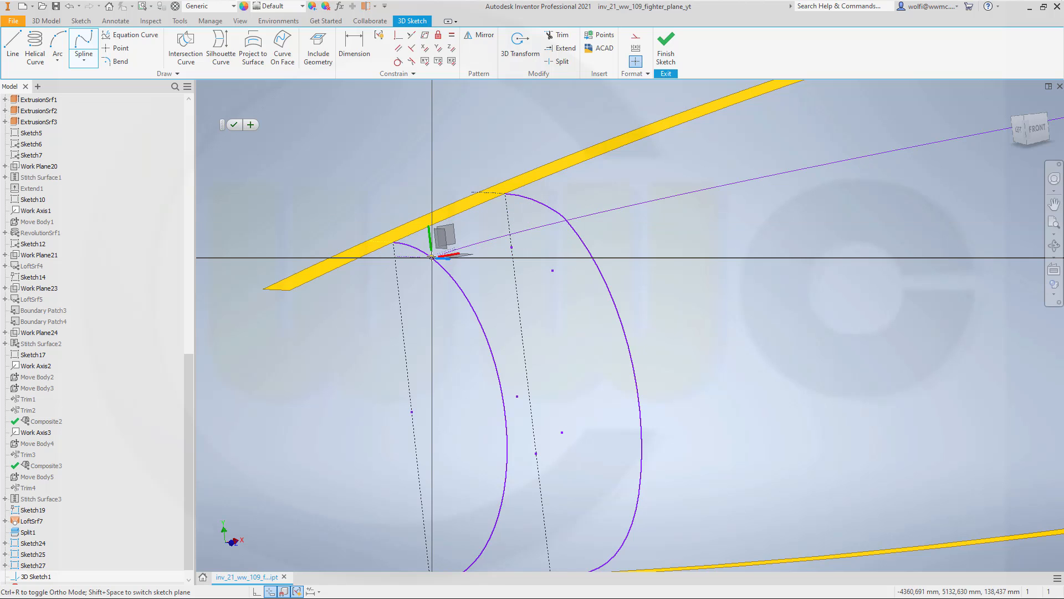
right_click(347, 305)
left_click(394, 311)
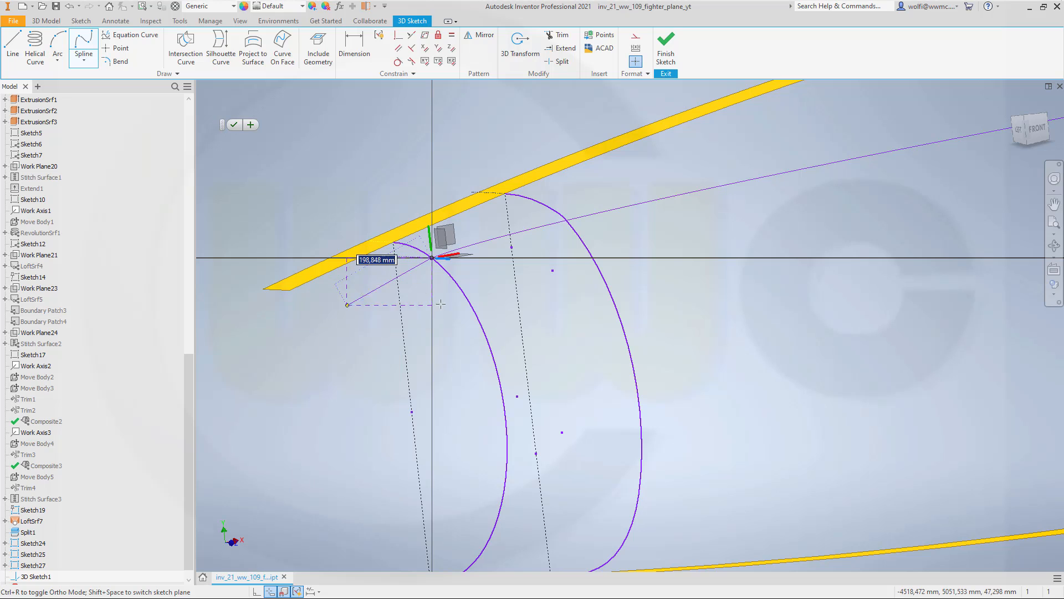
scroll(732, 249, "down", 5)
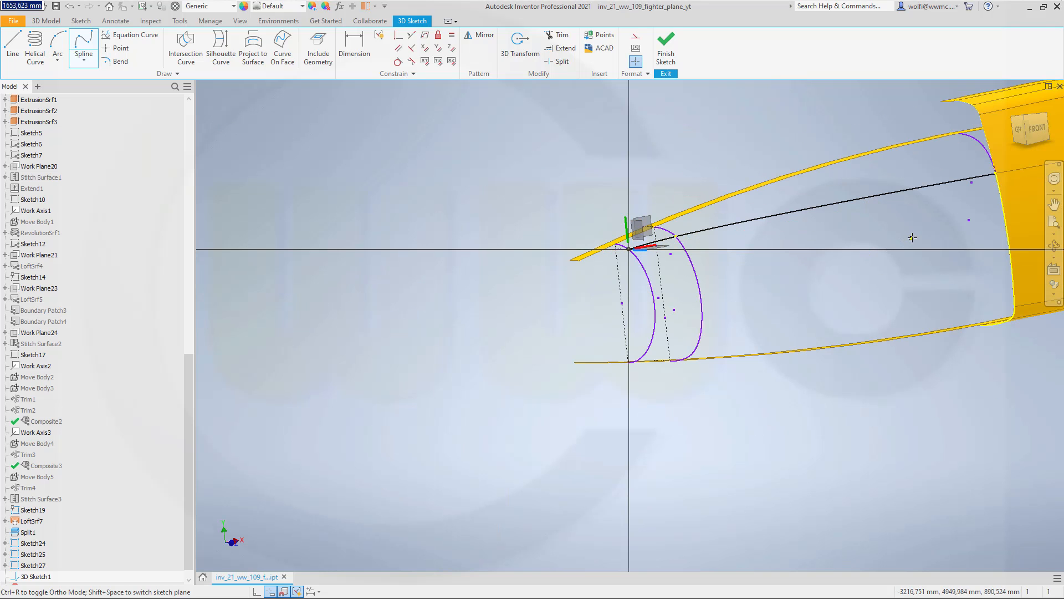
middle_click_drag(870, 252, 625, 331)
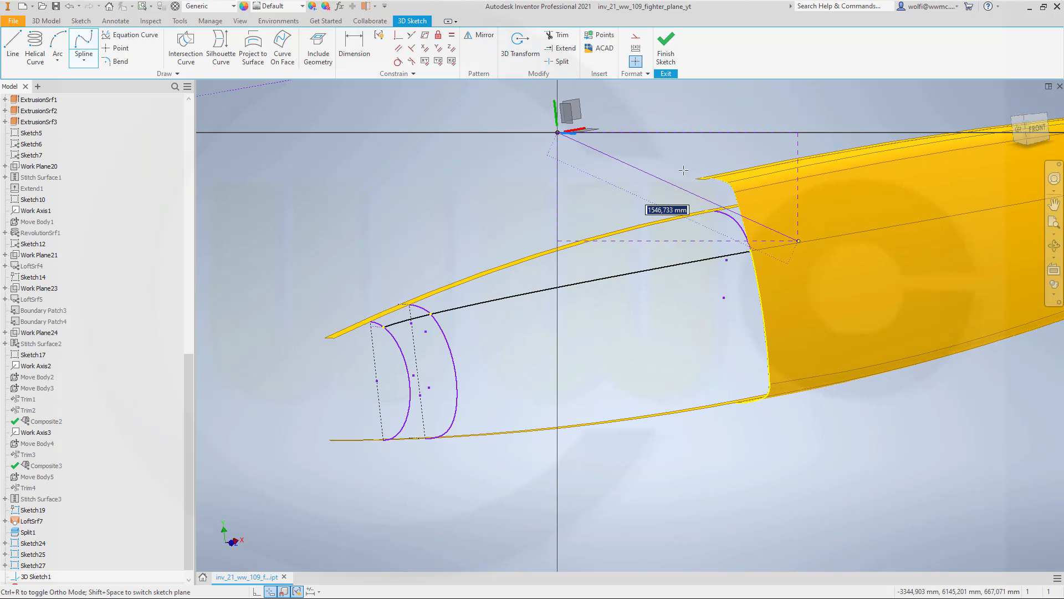
key("Escape")
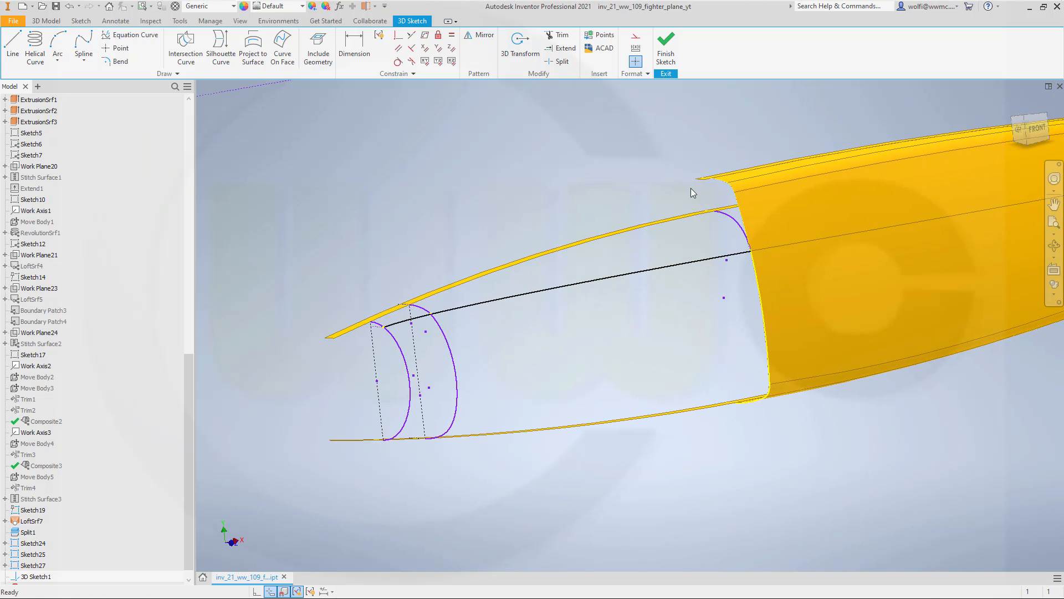
Step: Make the 3D spline tangent to the rear fuselage's lengthwise surface edge and finish the 3D sketch
left_click(398, 61)
left_click(740, 253)
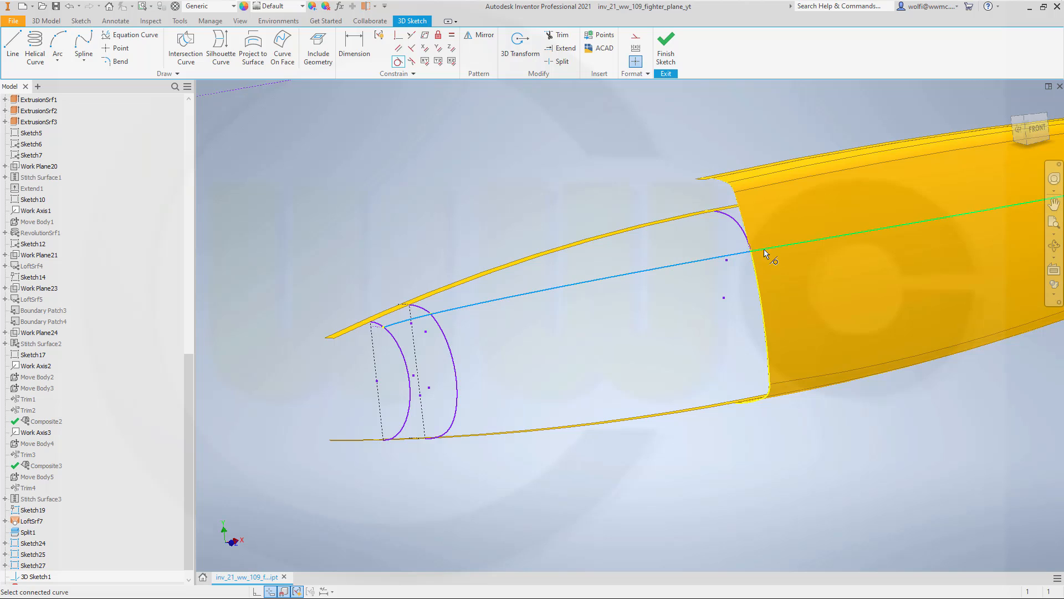
left_click(764, 253)
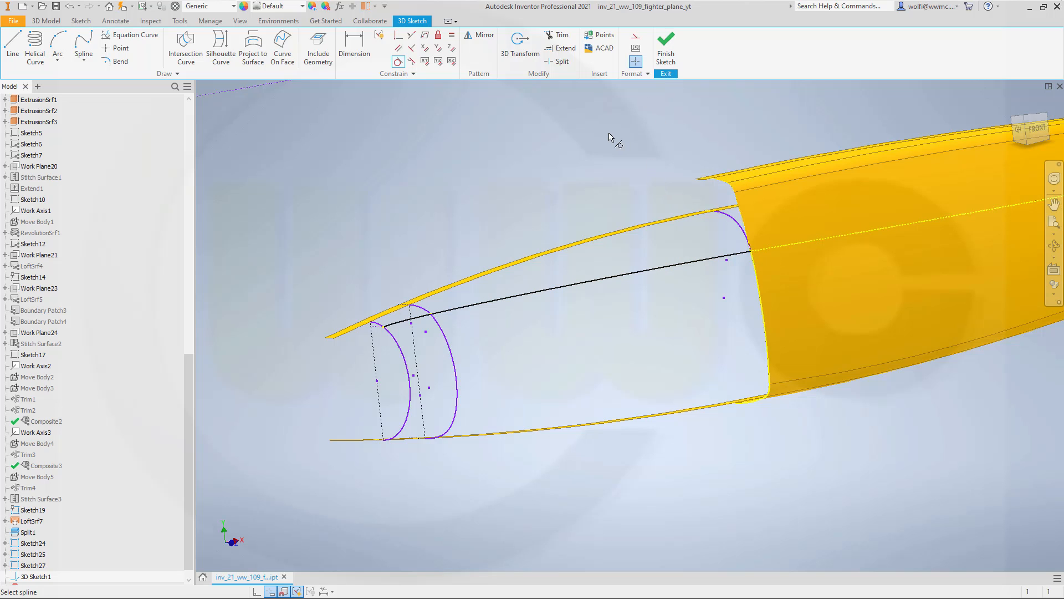
left_click(665, 55)
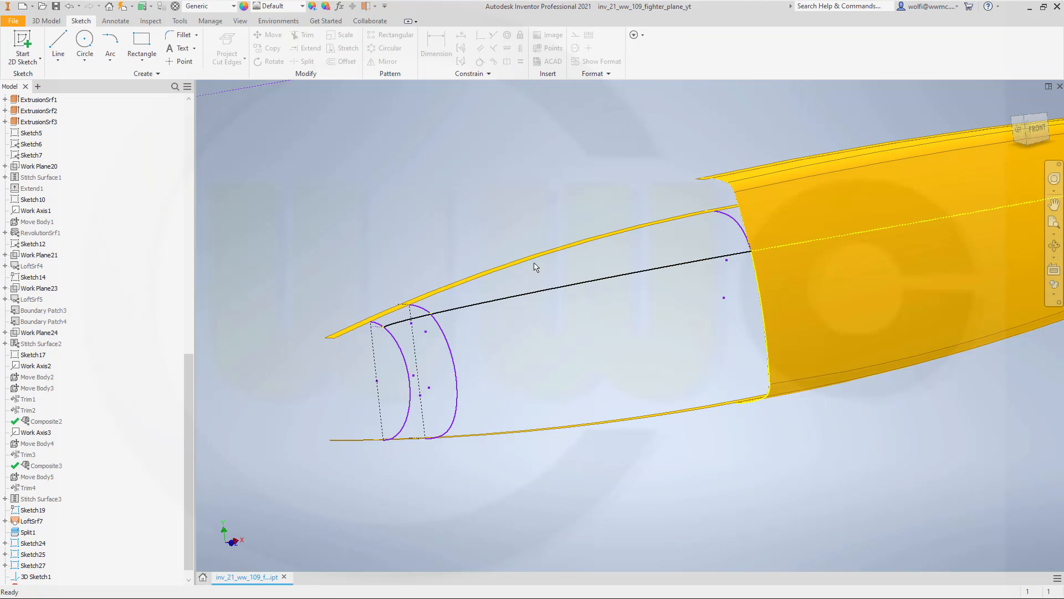
middle_click_drag(530, 329, 563, 354, "shift")
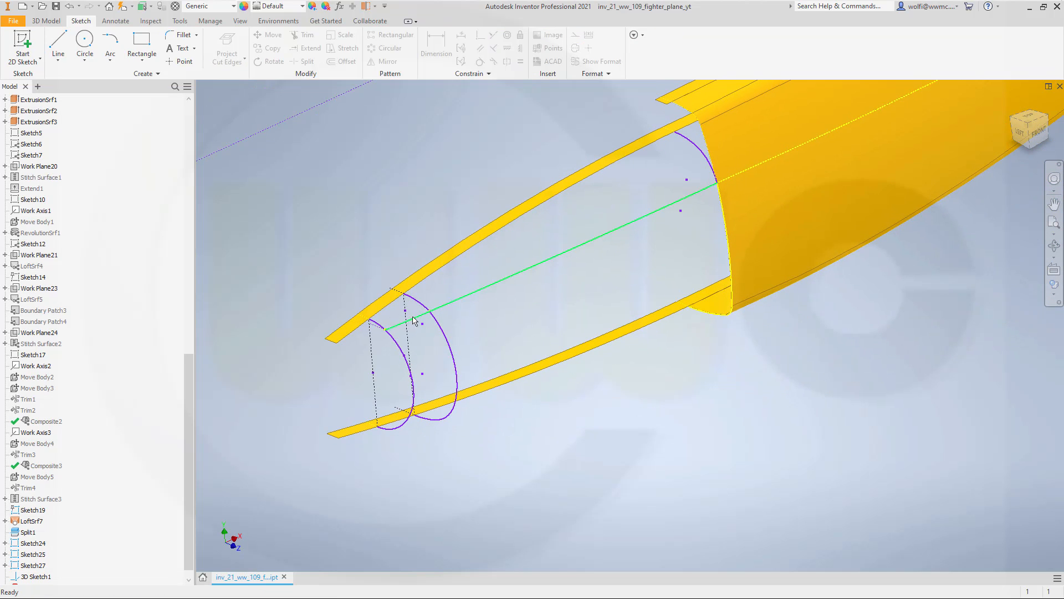
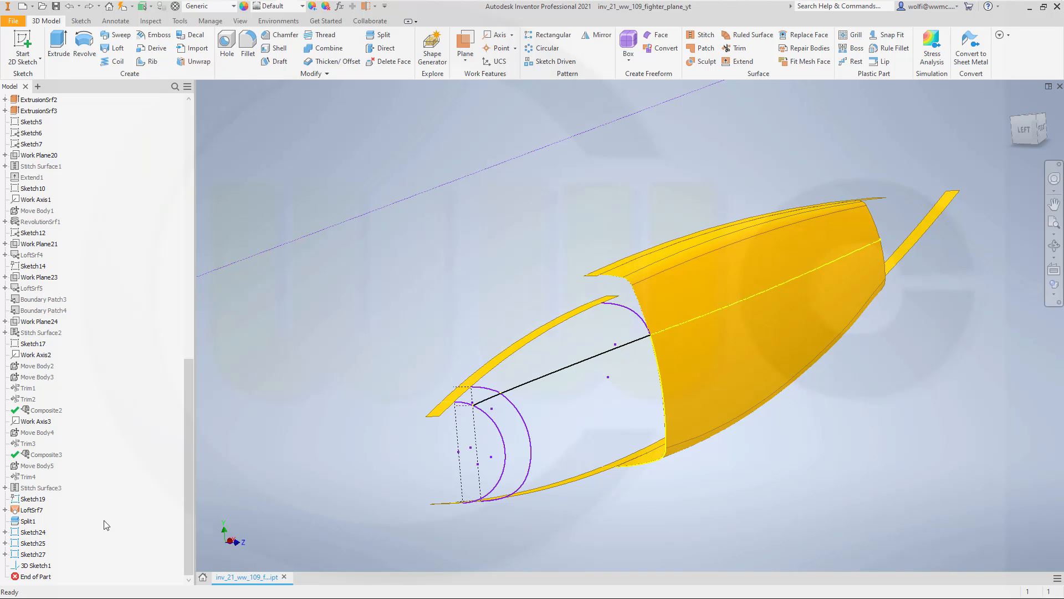
Step: Copy the foremost profile Sketch25 and paste it onto work plane A
left_click(44, 548)
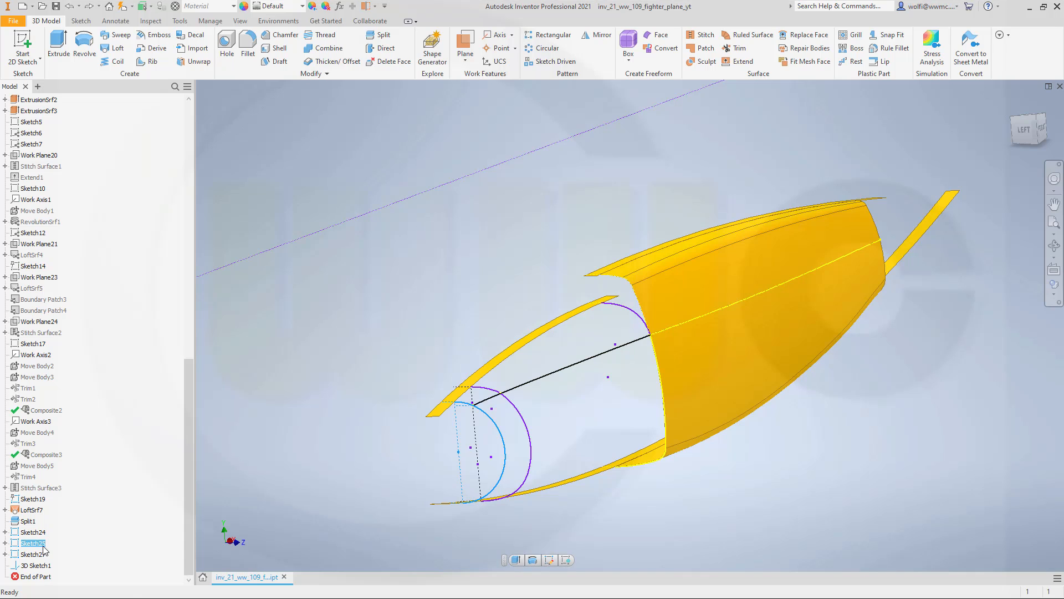
right_click(45, 548)
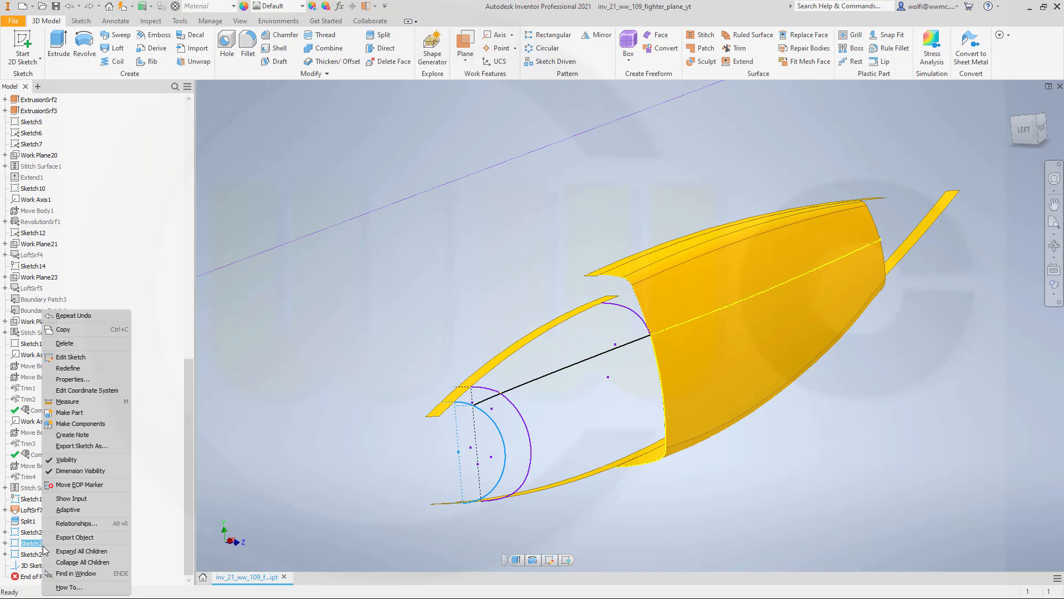
left_click(90, 330)
scroll(140, 271, "up", 8)
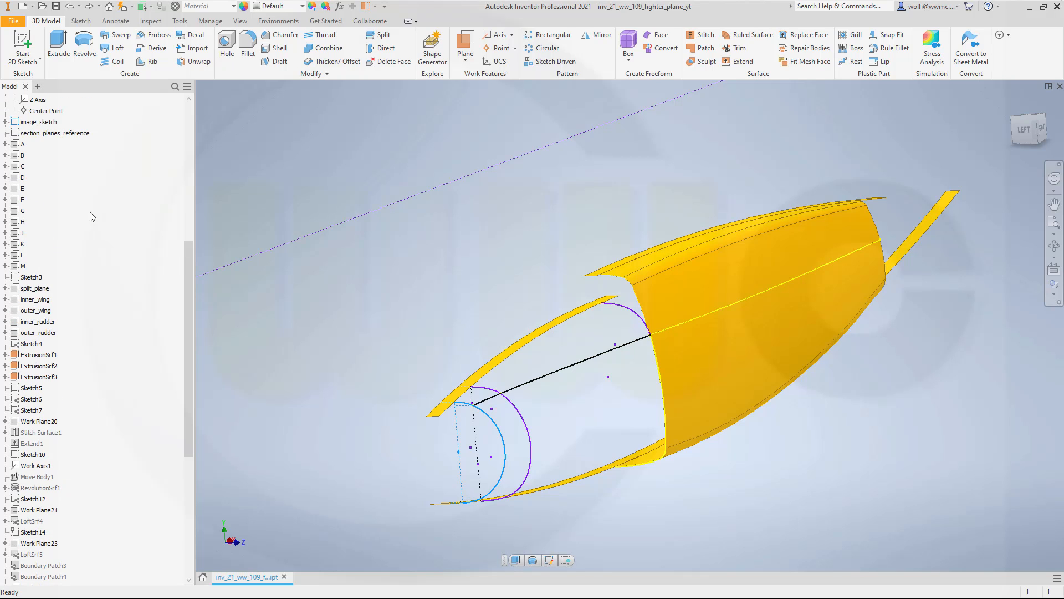
right_click(22, 144)
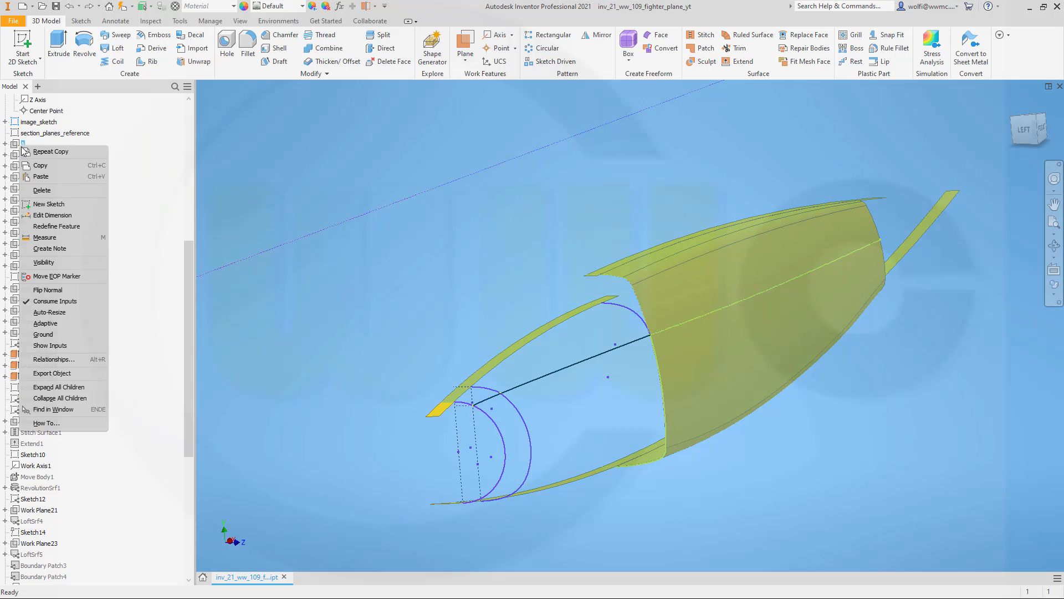
left_click(46, 176)
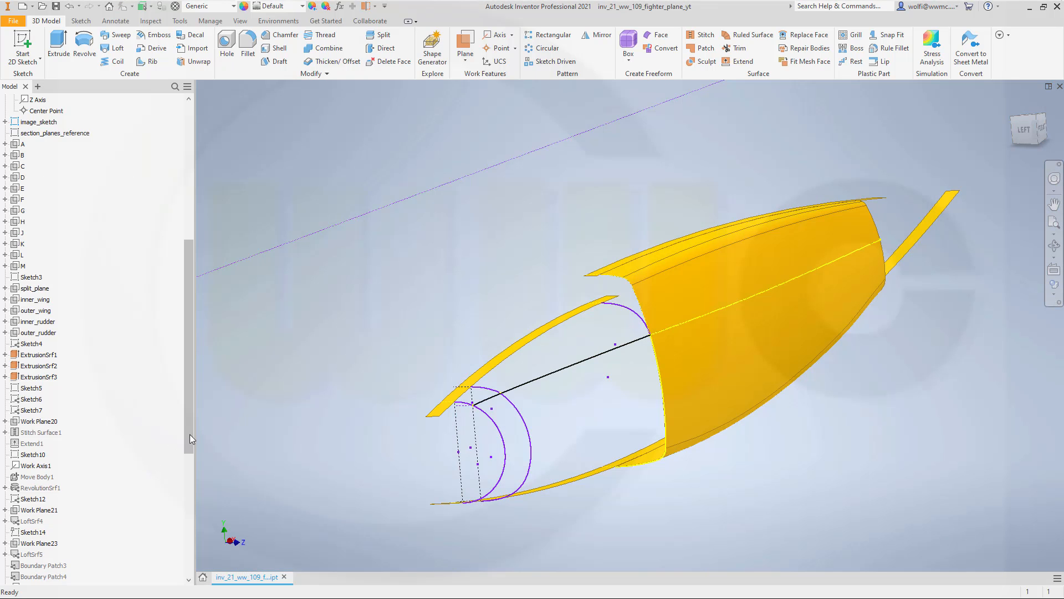
left_click_drag(190, 434, 185, 589)
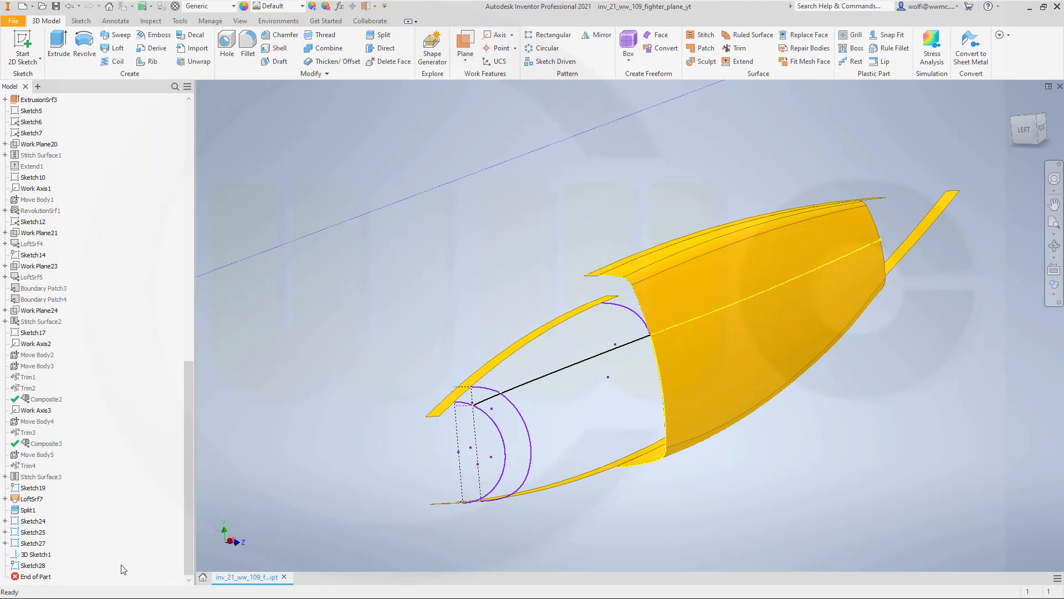
Step: Open the pasted profile sketch on plane A and turn its large lower arc into construction geometry
double_click(26, 566)
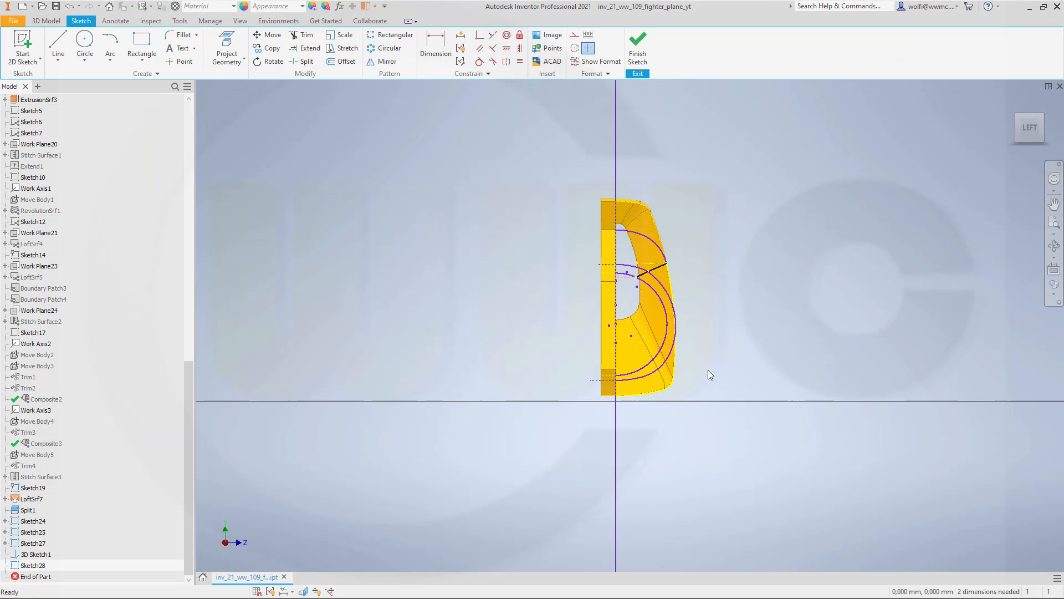
left_click(660, 303)
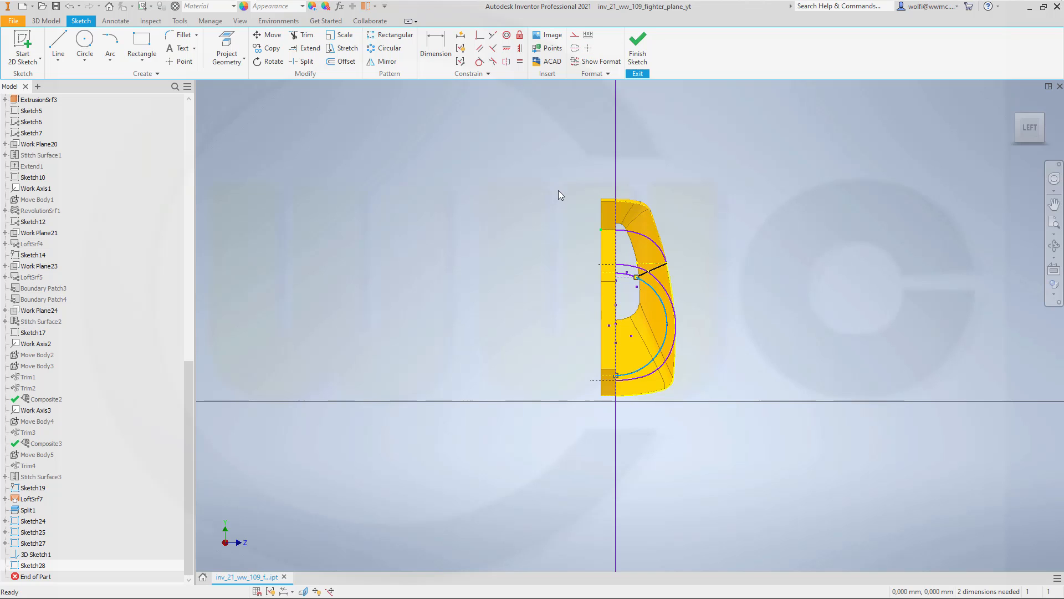
left_click(575, 35)
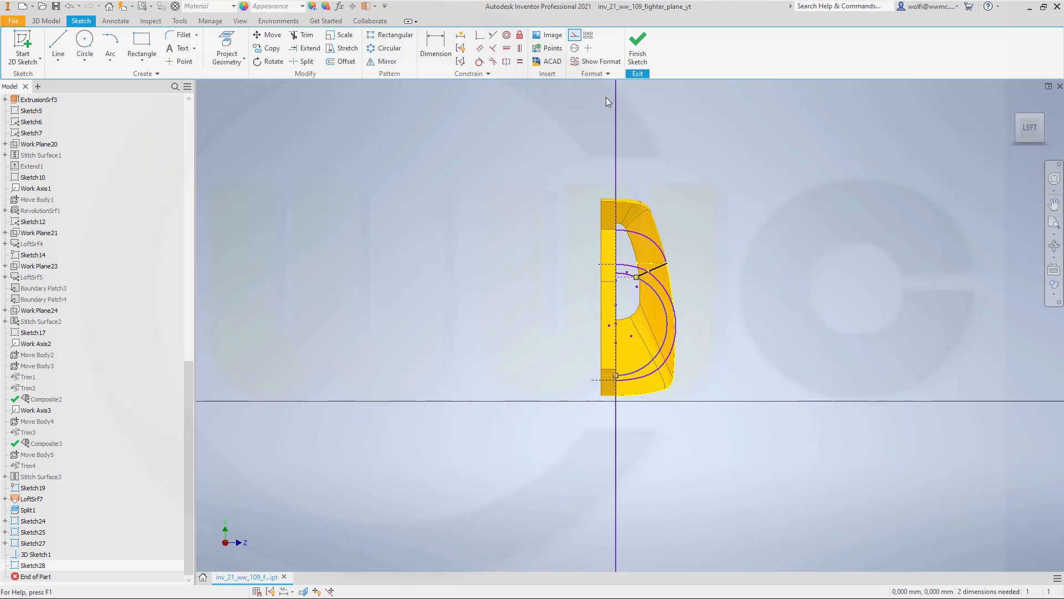
Step: Finish the sketch on plane A, turn the short upper arc of Sketch25 into construction geometry, and finish that sketch
left_click(711, 456)
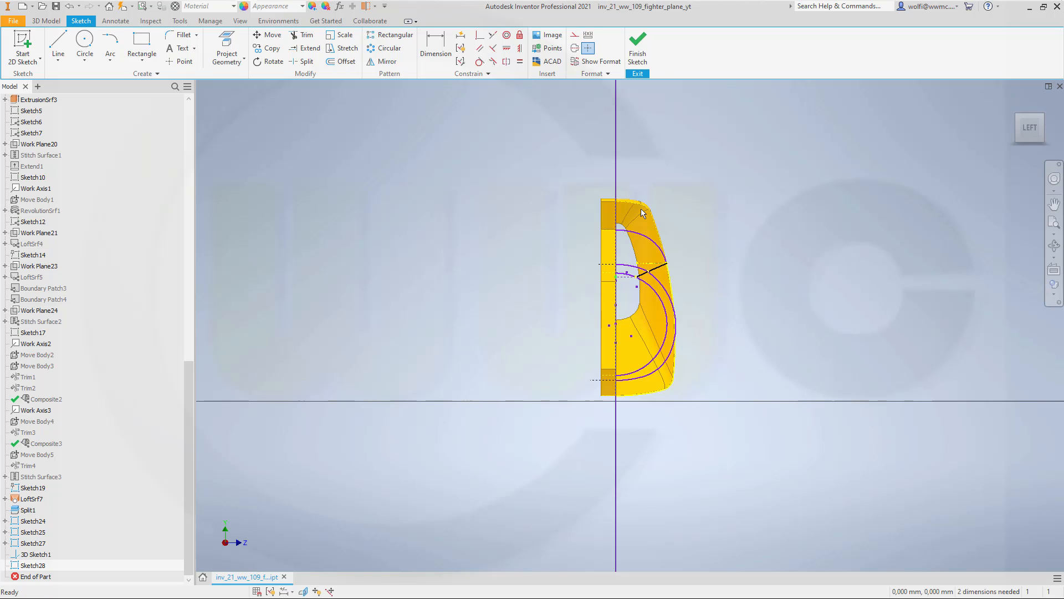
left_click(637, 53)
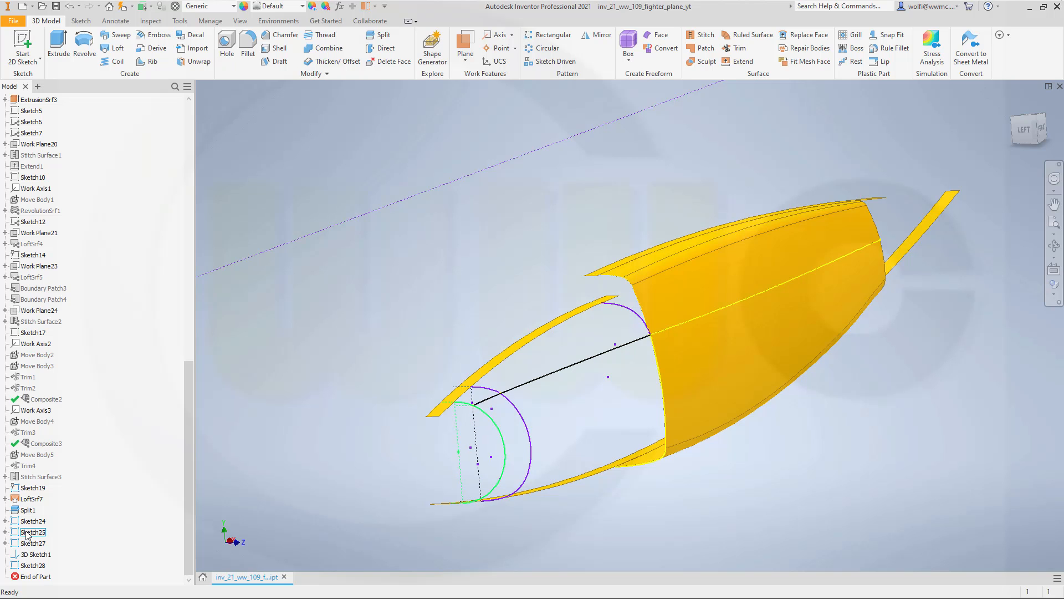
double_click(31, 532)
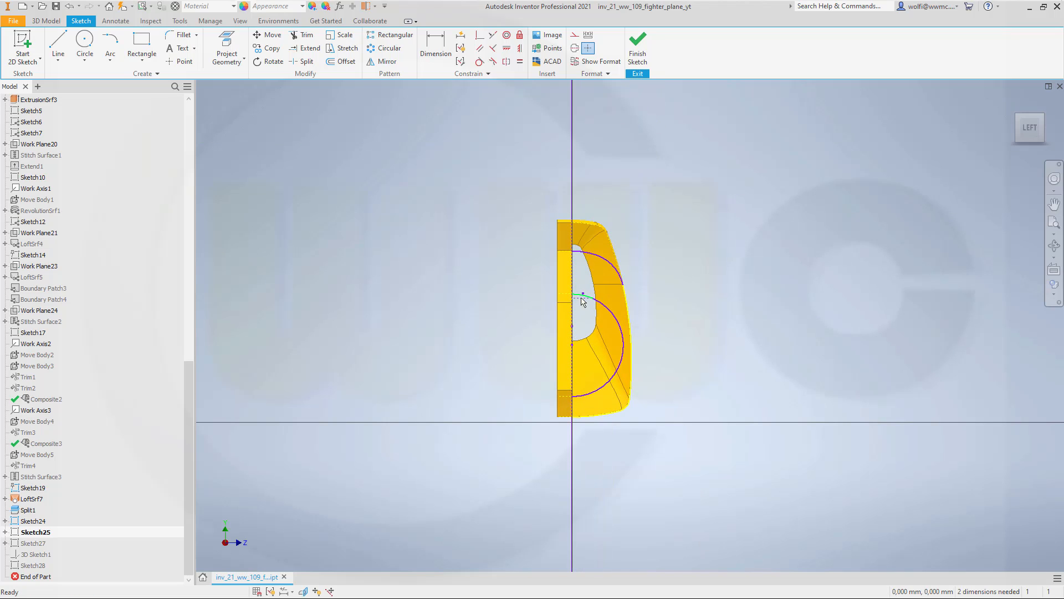
left_click(581, 298)
left_click(574, 35)
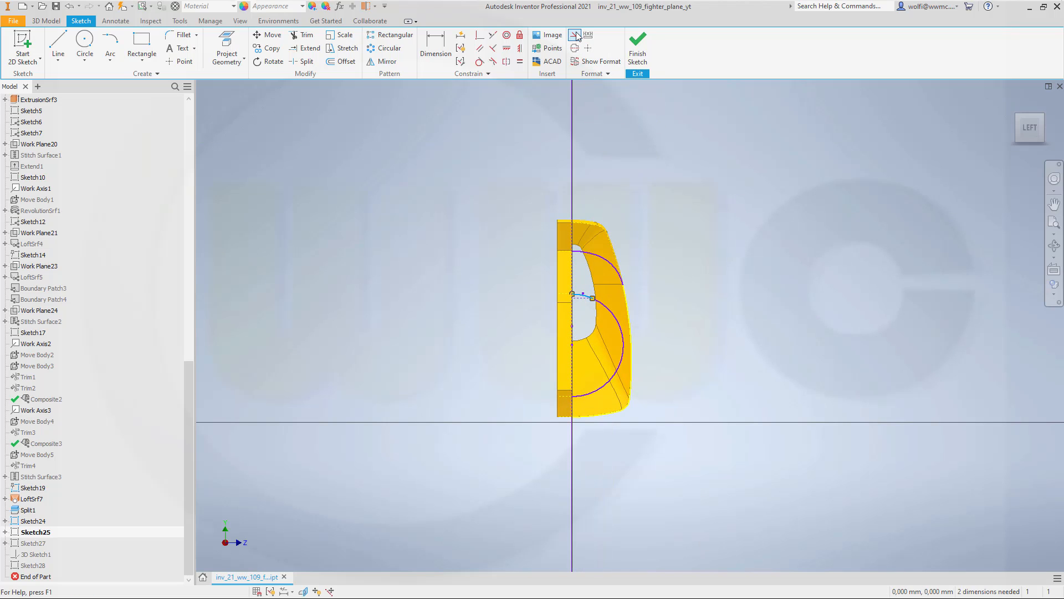
left_click(637, 47)
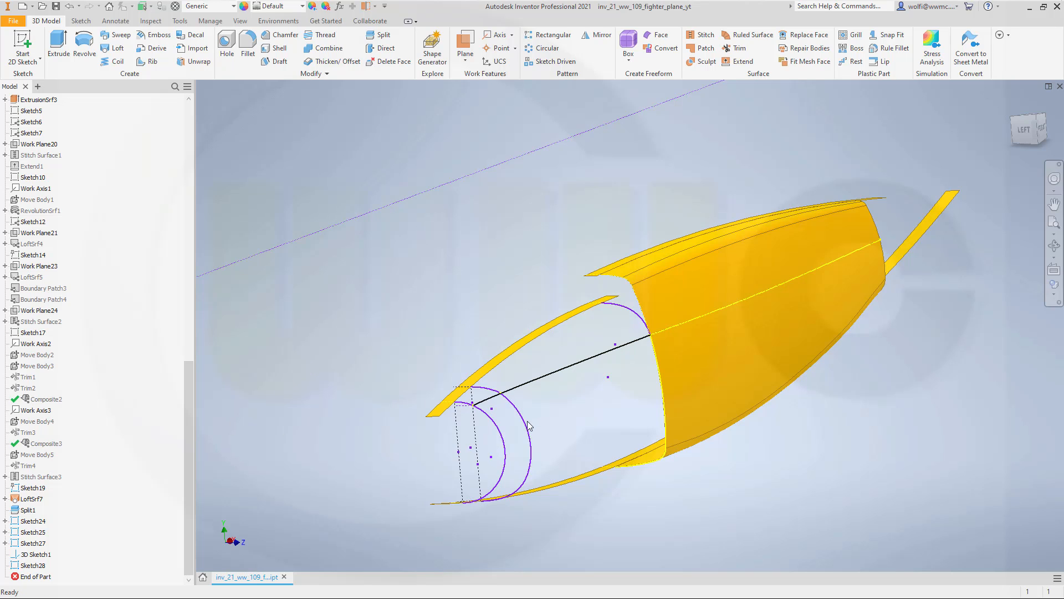
Step: Copy the section B profile Sketch27 and paste it onto work plane B
left_click(42, 545)
right_click(41, 545)
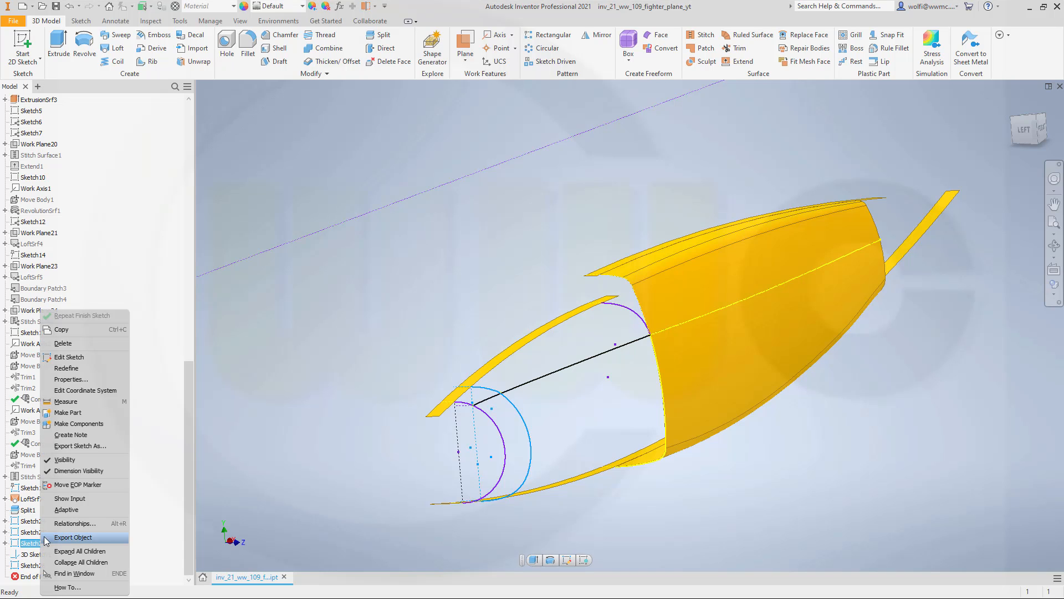
left_click(87, 328)
scroll(120, 200, "up", 6)
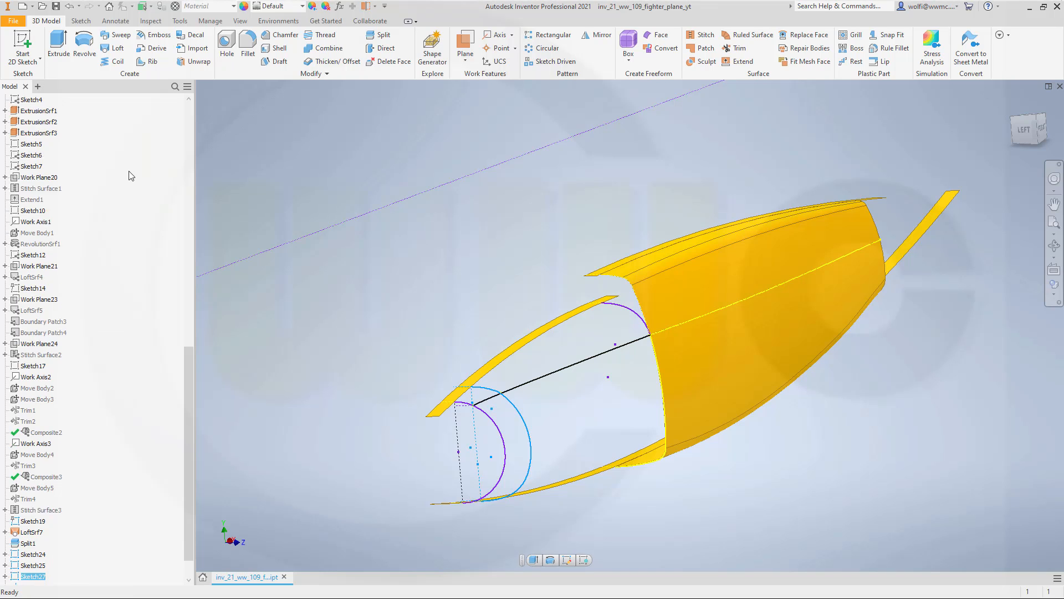
scroll(111, 218, "up", 5)
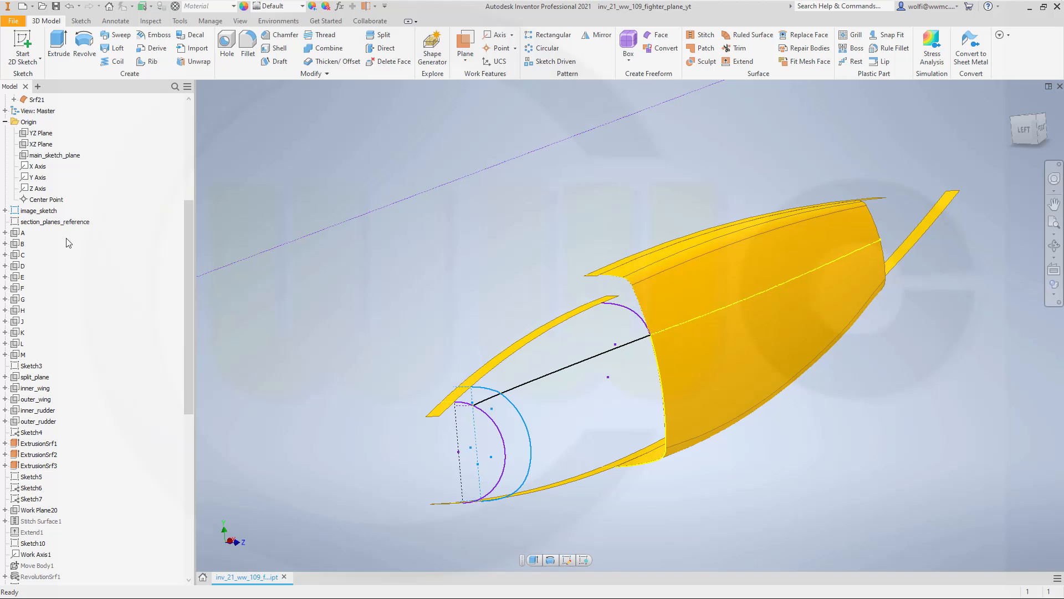
right_click(14, 253)
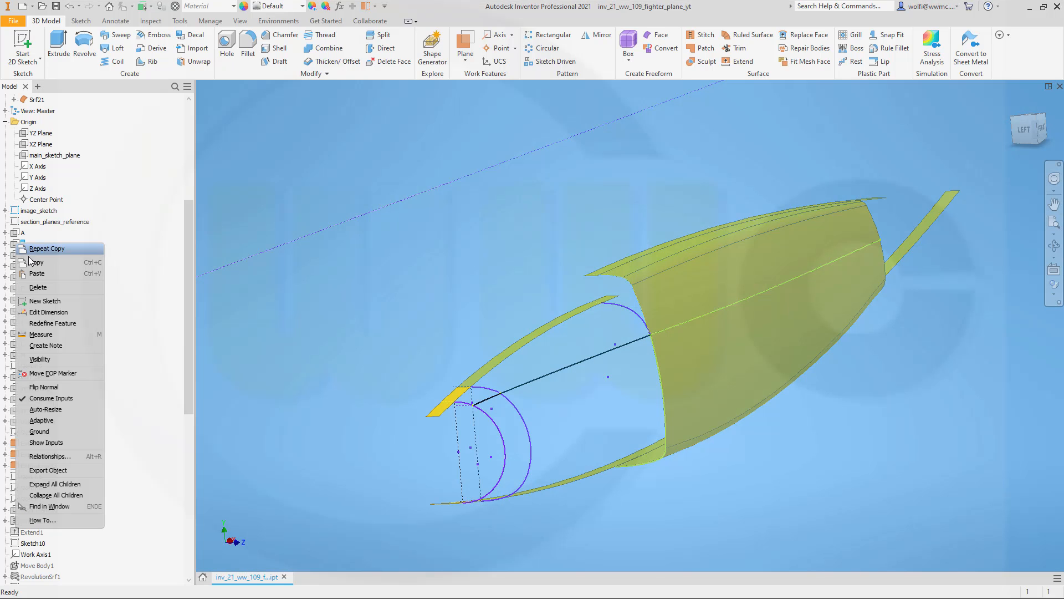
left_click(43, 272)
left_click(297, 262)
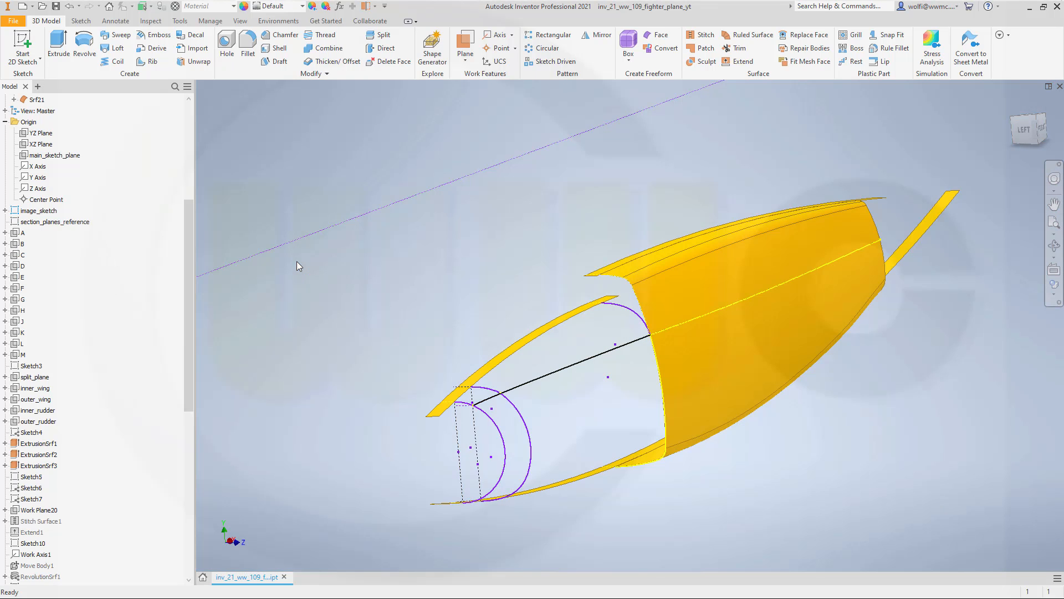
Step: In the pasted plane B sketch, turn the three lower arcs into construction geometry and finish the sketch
scroll(133, 456, "down", 11)
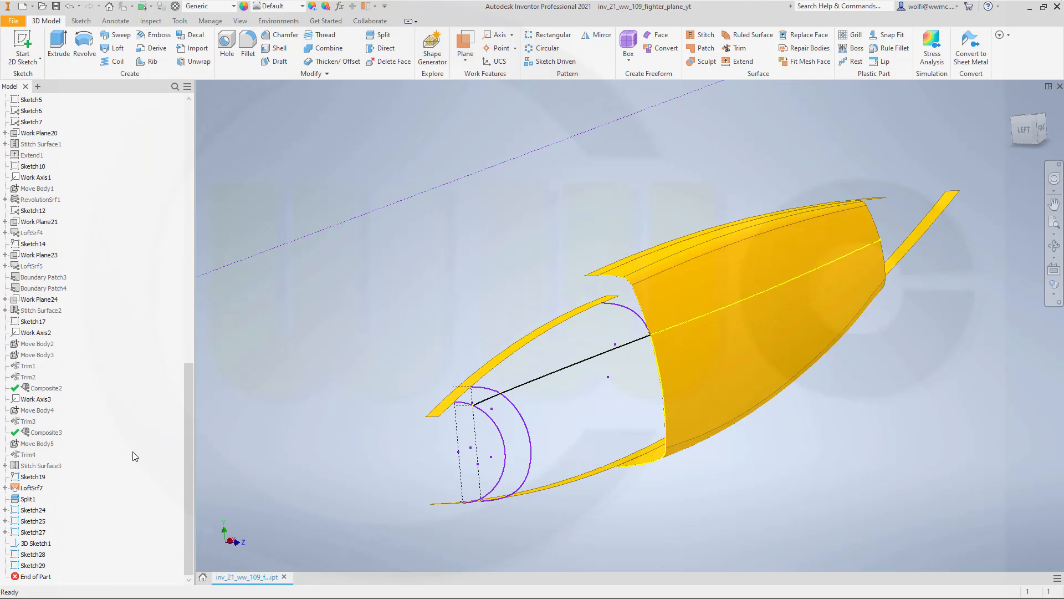
double_click(31, 564)
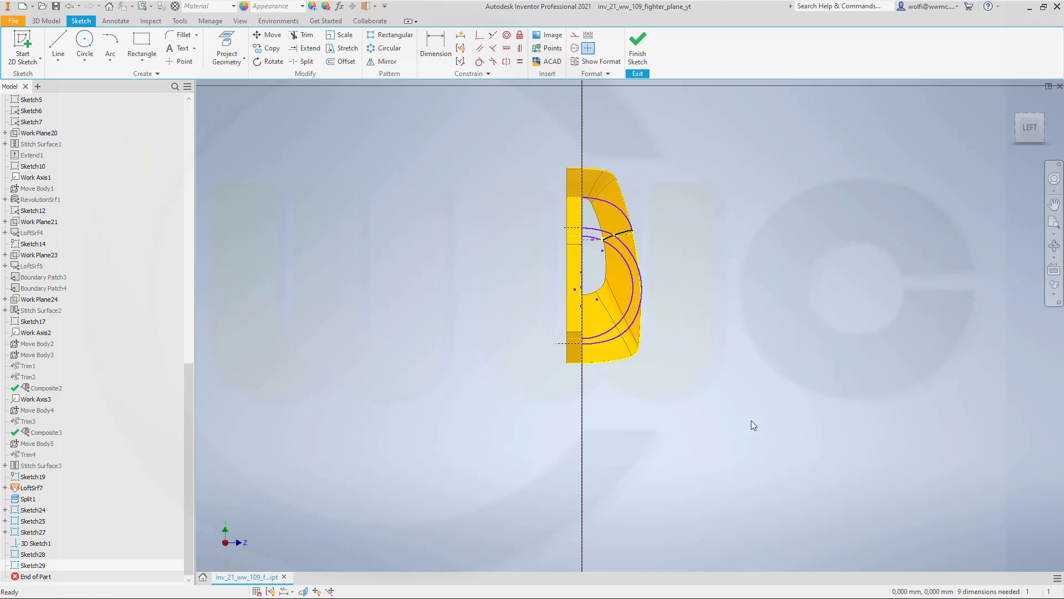
left_click(634, 256)
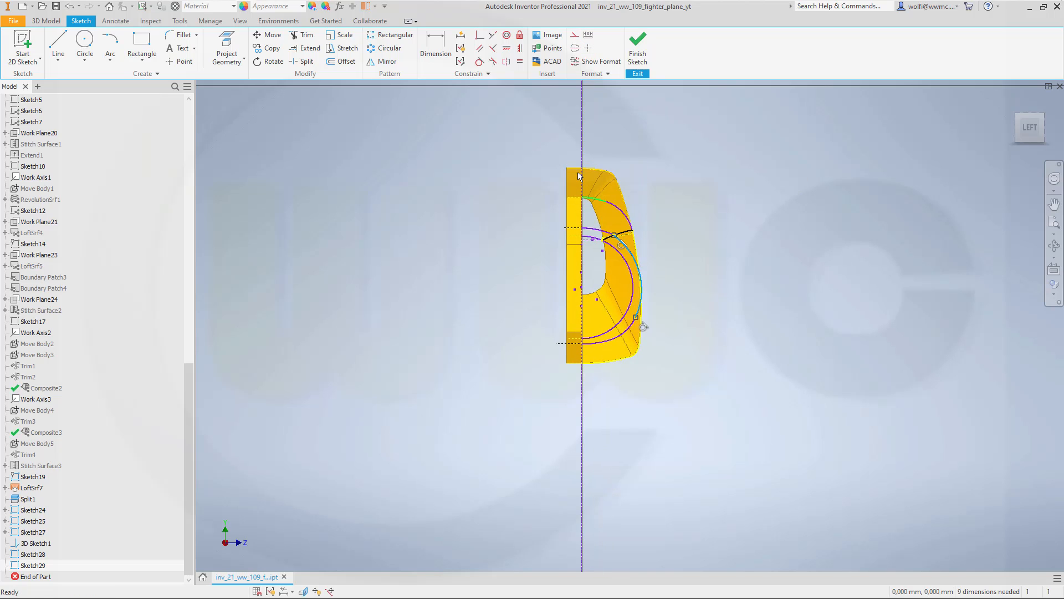
left_click(575, 36)
left_click(623, 331)
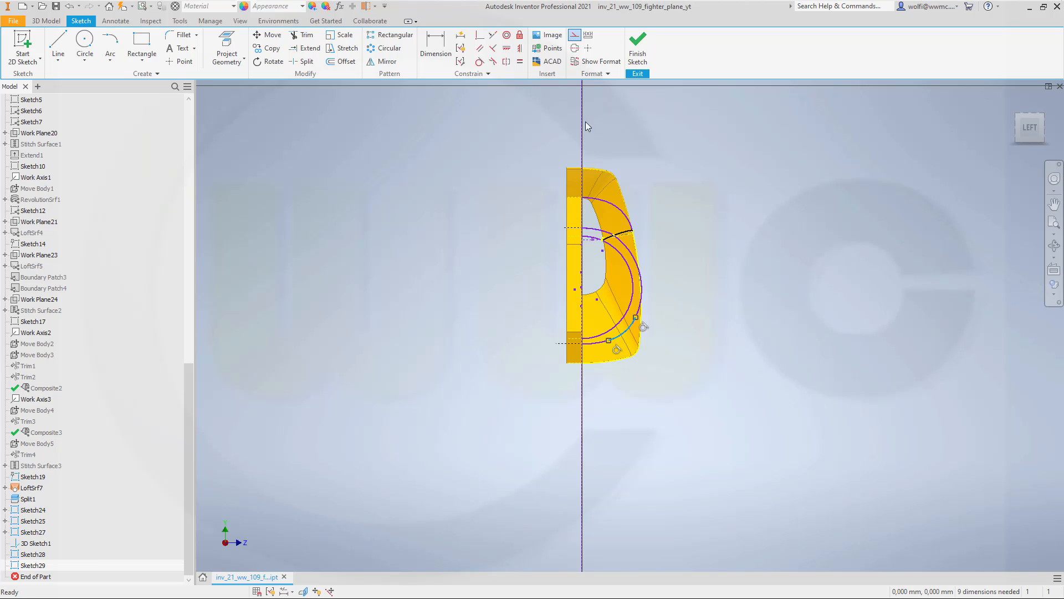
left_click(575, 36)
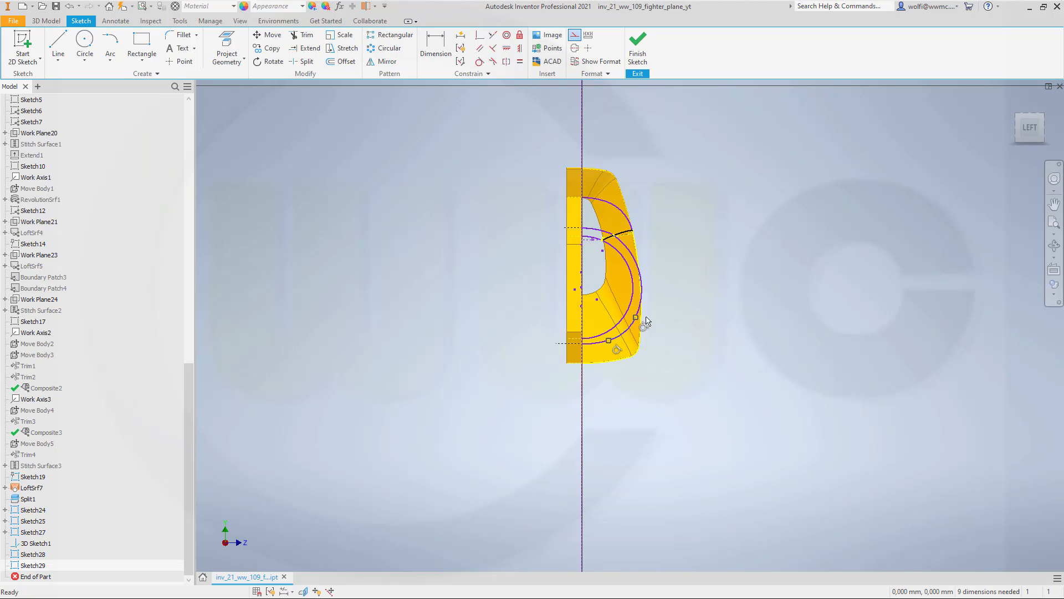
left_click(599, 345)
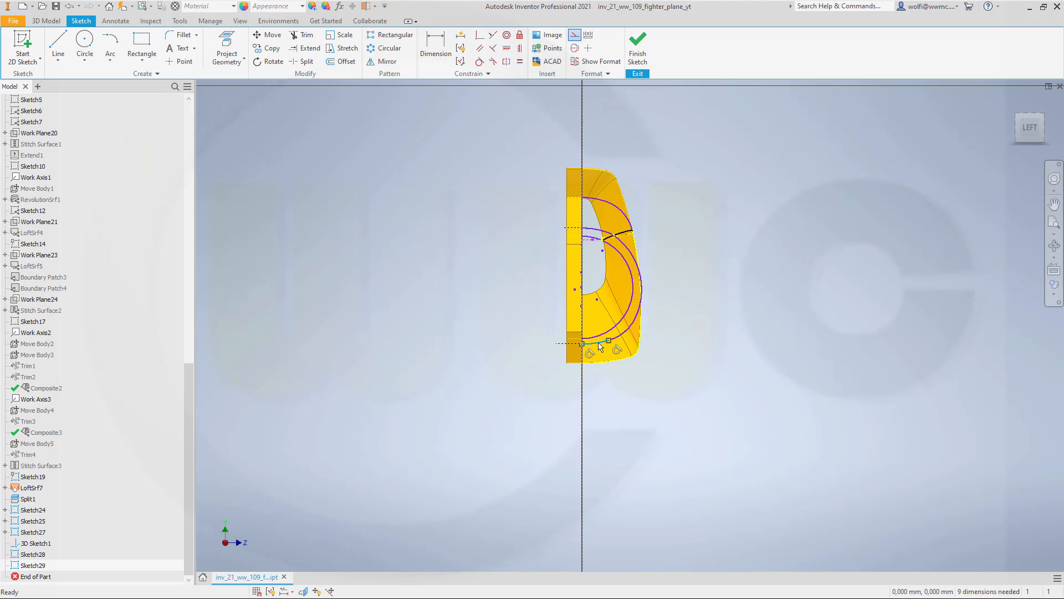
left_click(575, 35)
left_click(637, 50)
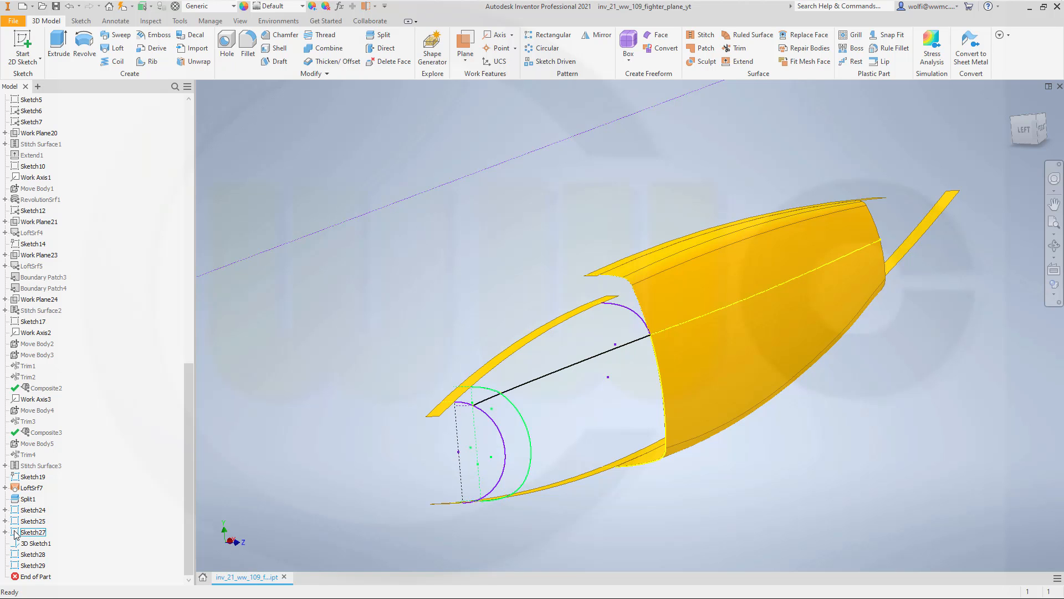
Step: In Sketch27, turn the top arc and the adjoining short arc above the split point into construction geometry, and finish the sketch
double_click(41, 530)
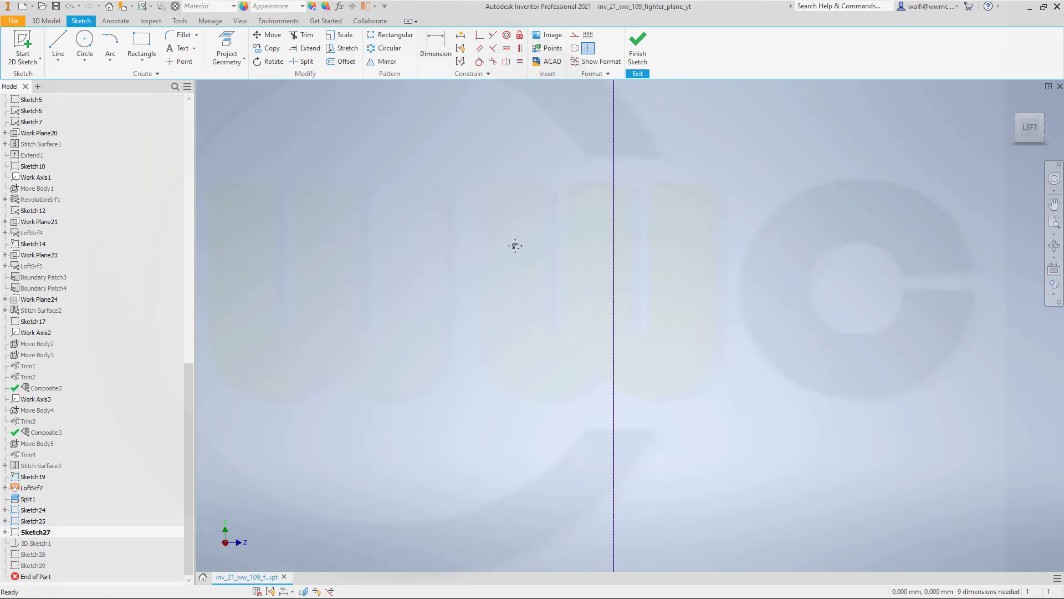
middle_click_drag(514, 245, 471, 453)
middle_click_drag(482, 233, 447, 355)
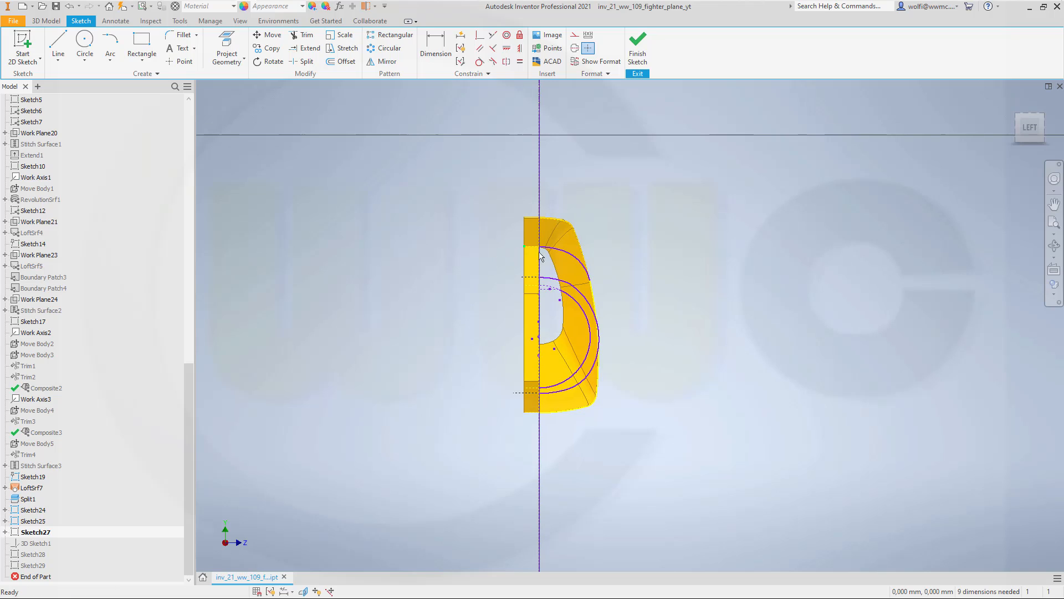
left_click(550, 280)
left_click(575, 35)
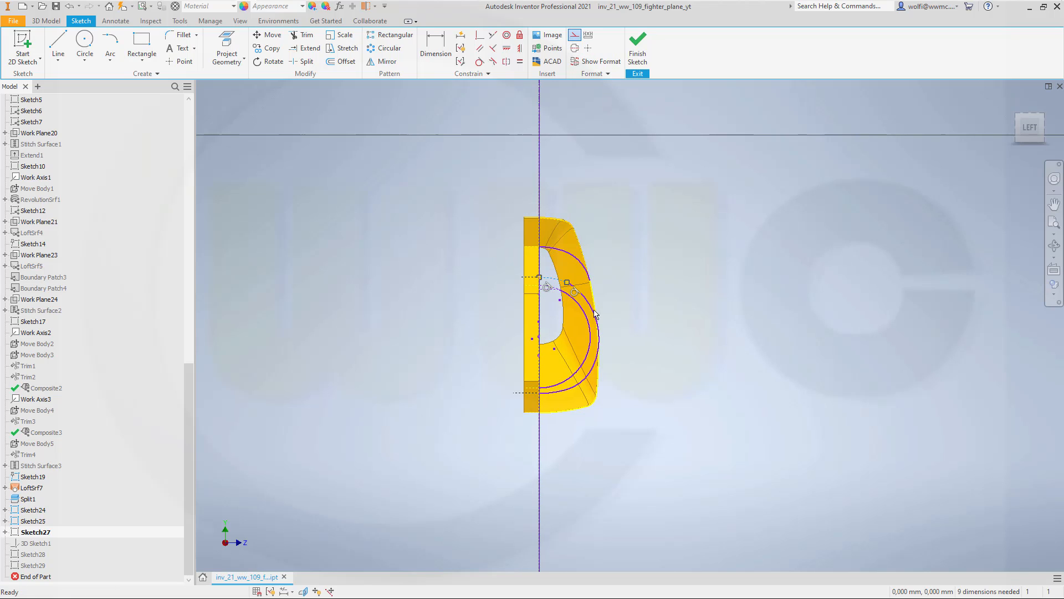
scroll(587, 305, "up", 5)
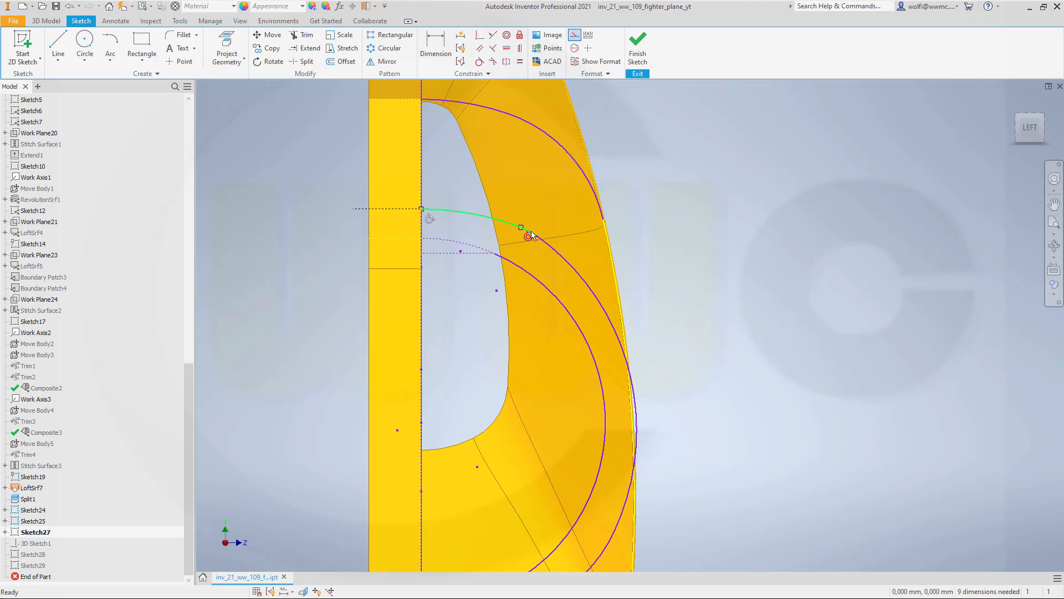
scroll(531, 235, "up", 5)
left_click(532, 237)
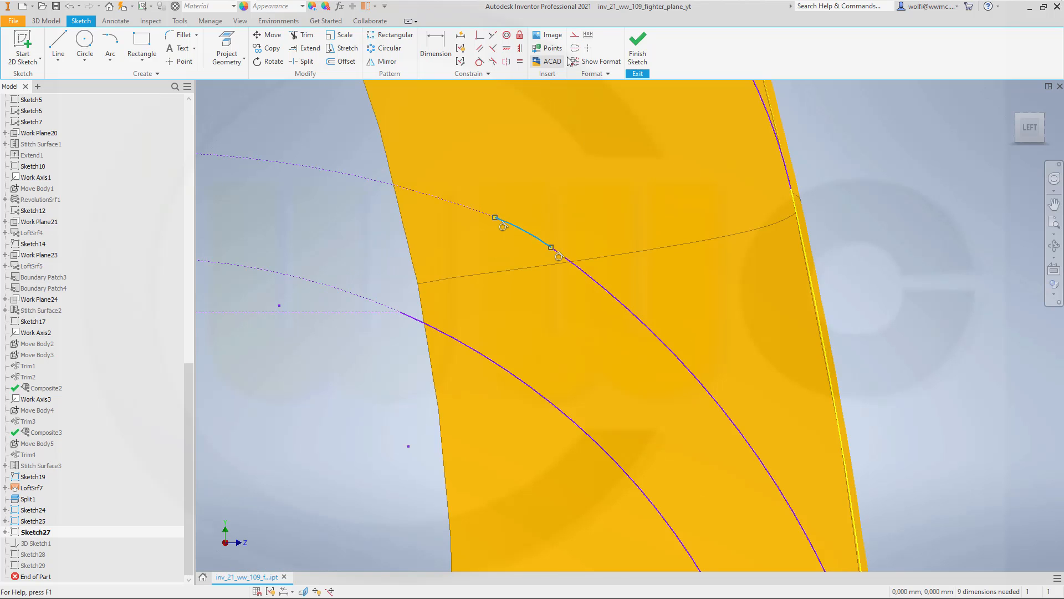
left_click(575, 34)
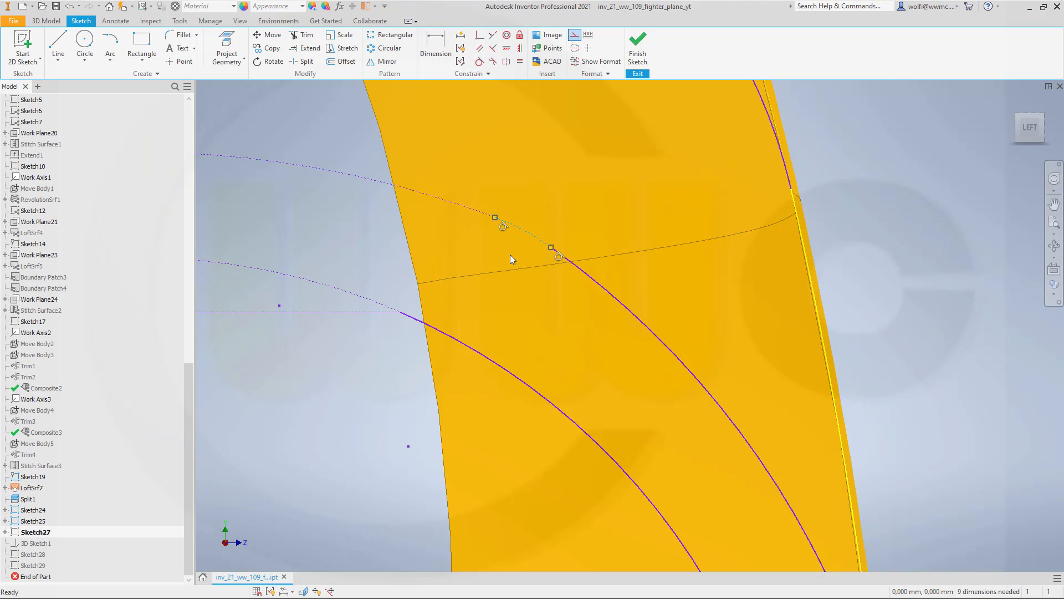
left_click(638, 47)
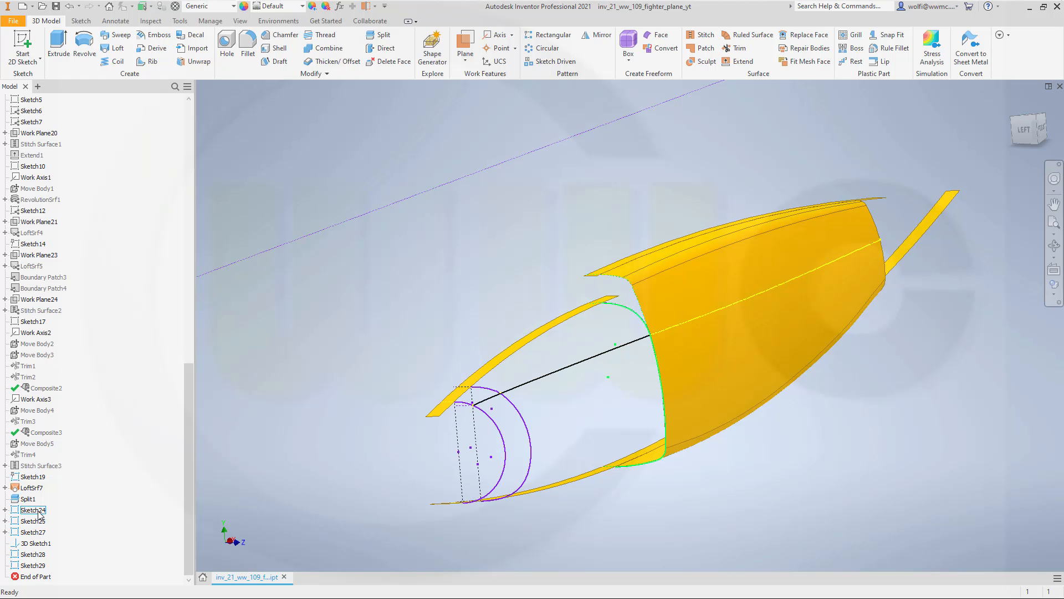
Step: Copy the profile Sketch24 at the rear fuselage's front edge and paste it onto work plane E
left_click(39, 510)
right_click(39, 510)
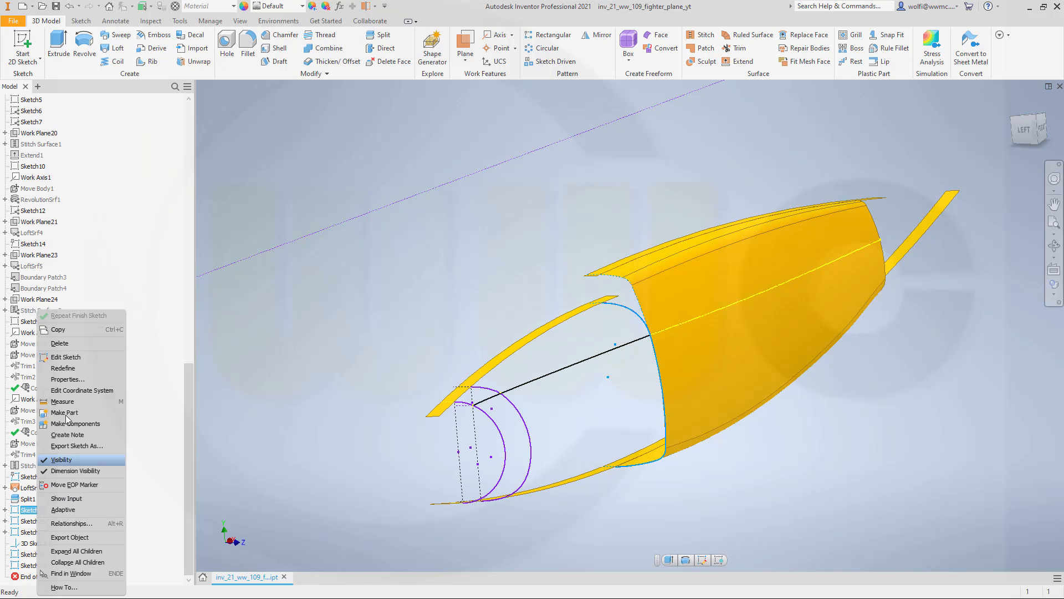
left_click(68, 331)
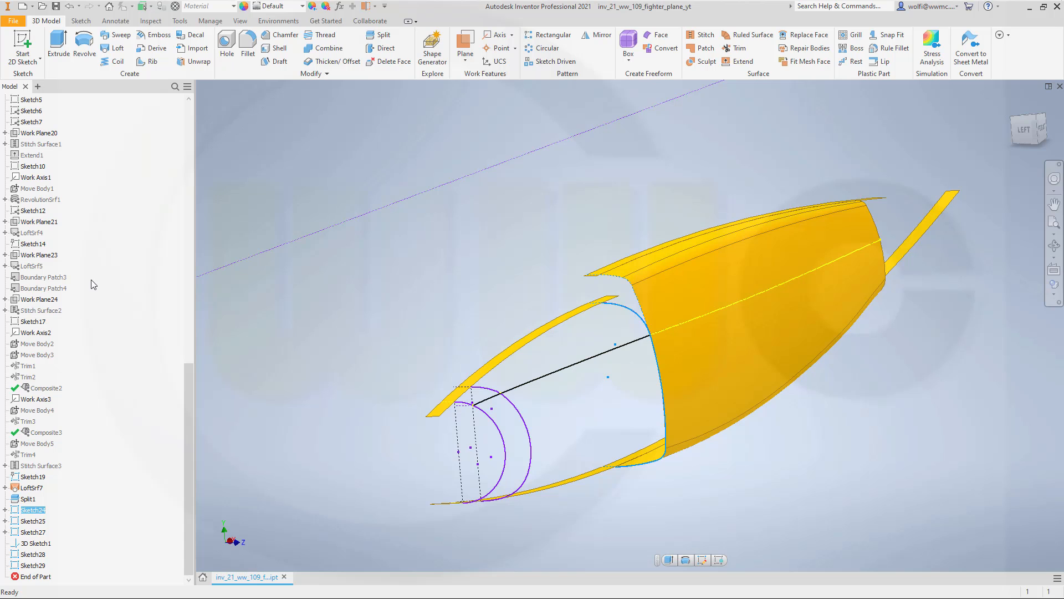
scroll(93, 283, "up", 4)
scroll(64, 277, "up", 5)
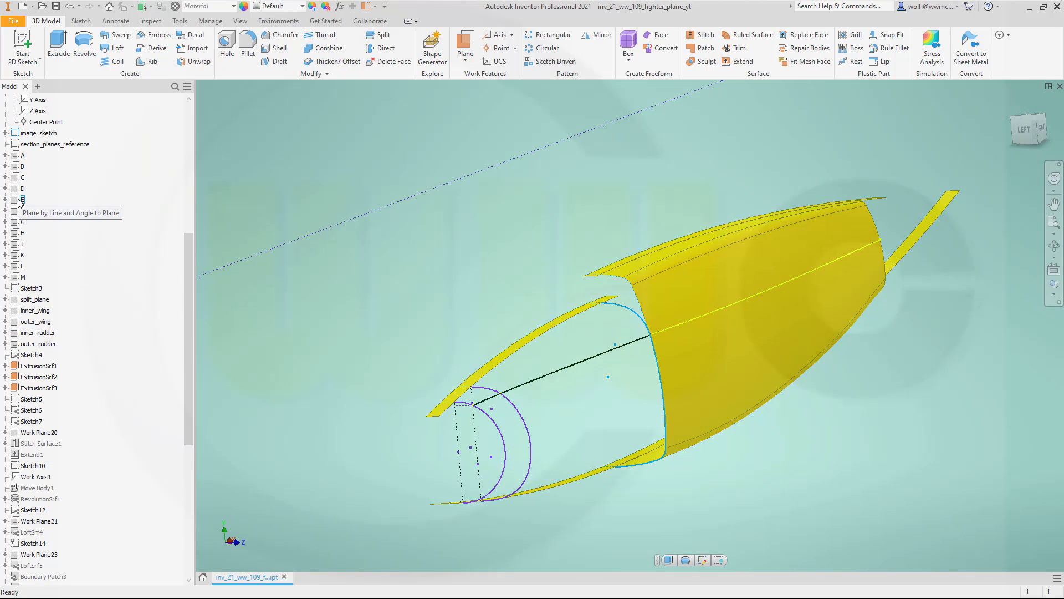
right_click(21, 199)
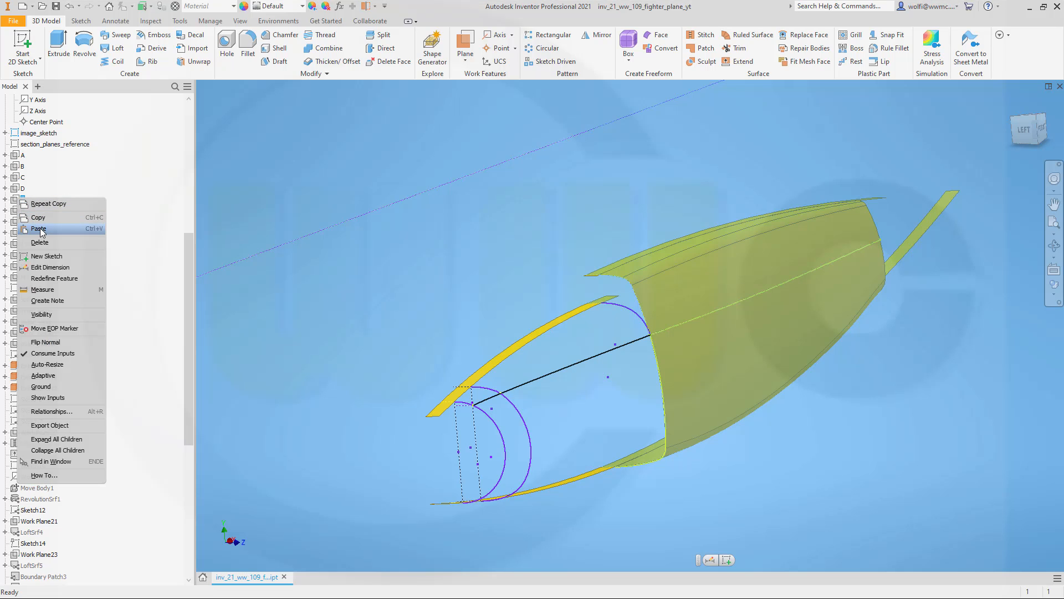
left_click(39, 228)
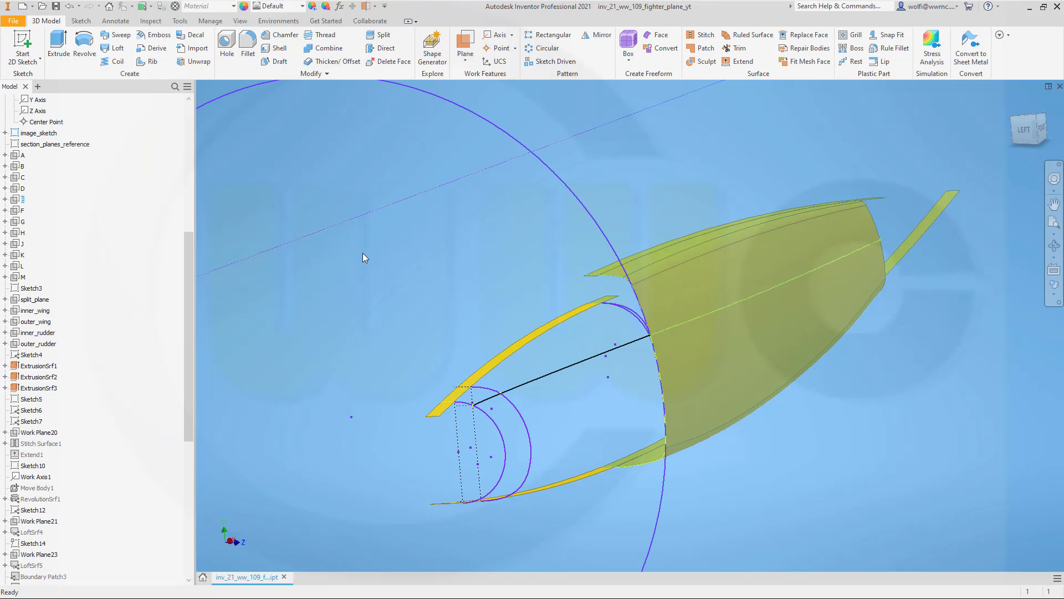
Step: Open the pasted sketch on plane E and delete its oversized circle
left_click_drag(188, 400, 198, 564)
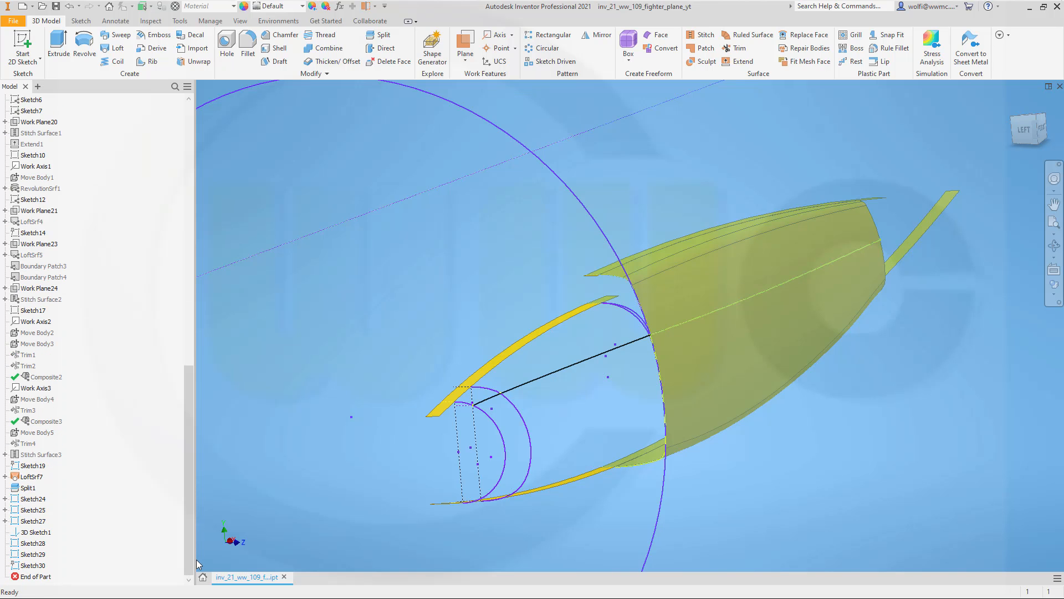
double_click(25, 566)
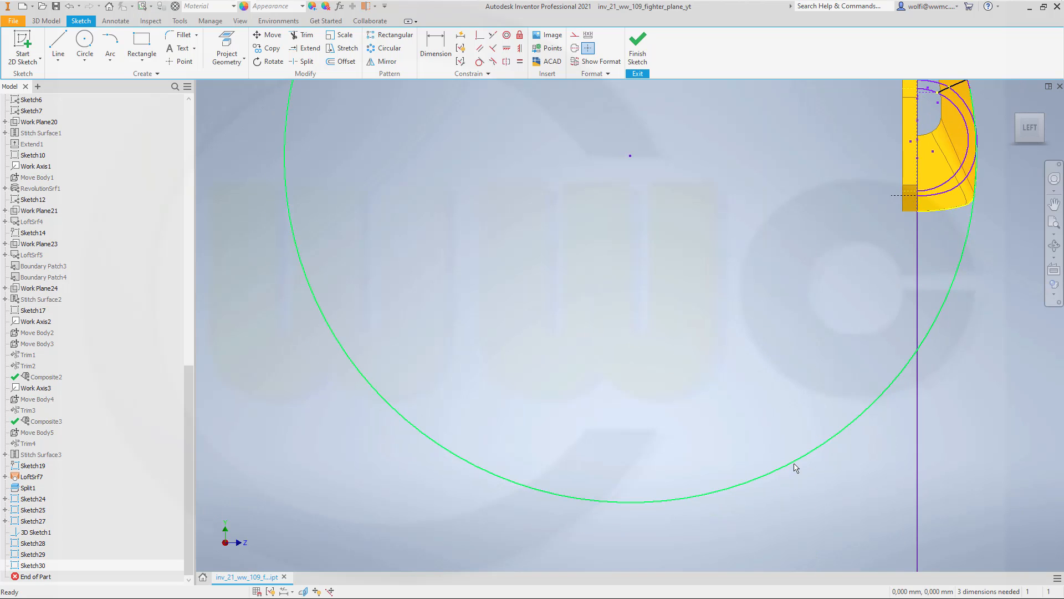
left_click(793, 477)
key("Delete")
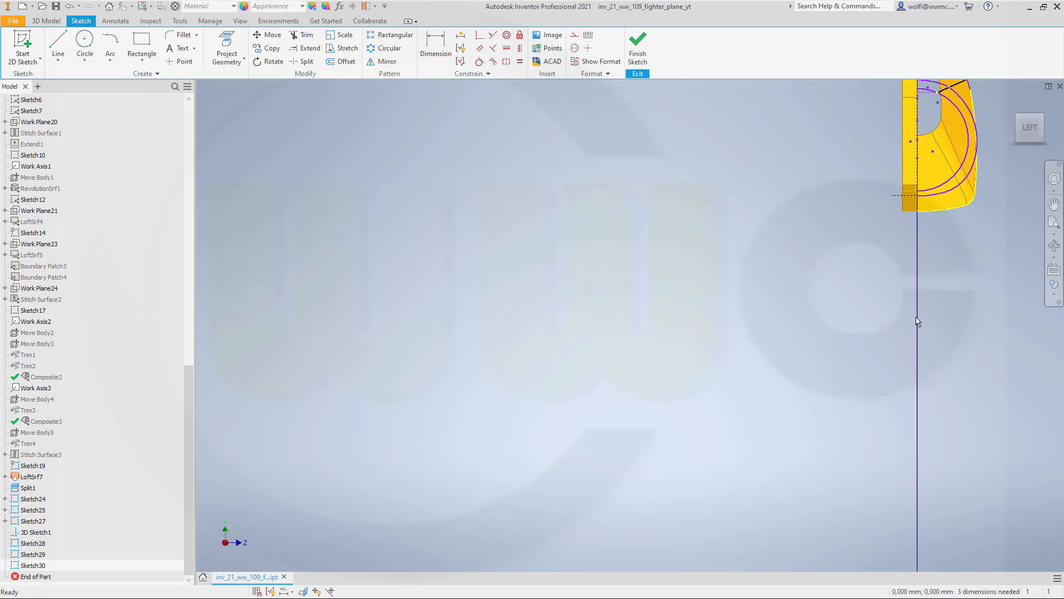
Step: In the pasted plane E sketch, delete the upper arc that runs past the end of the guide curve
scroll(975, 250, "down", 2)
scroll(988, 181, "up", 4)
scroll(838, 291, "up", 5)
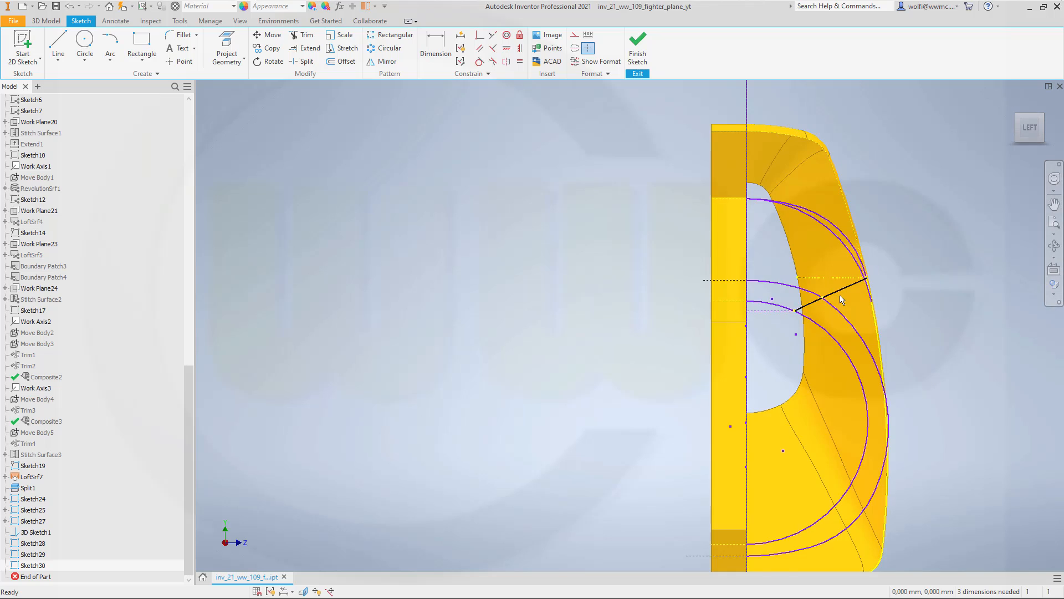
scroll(903, 326, "up", 3)
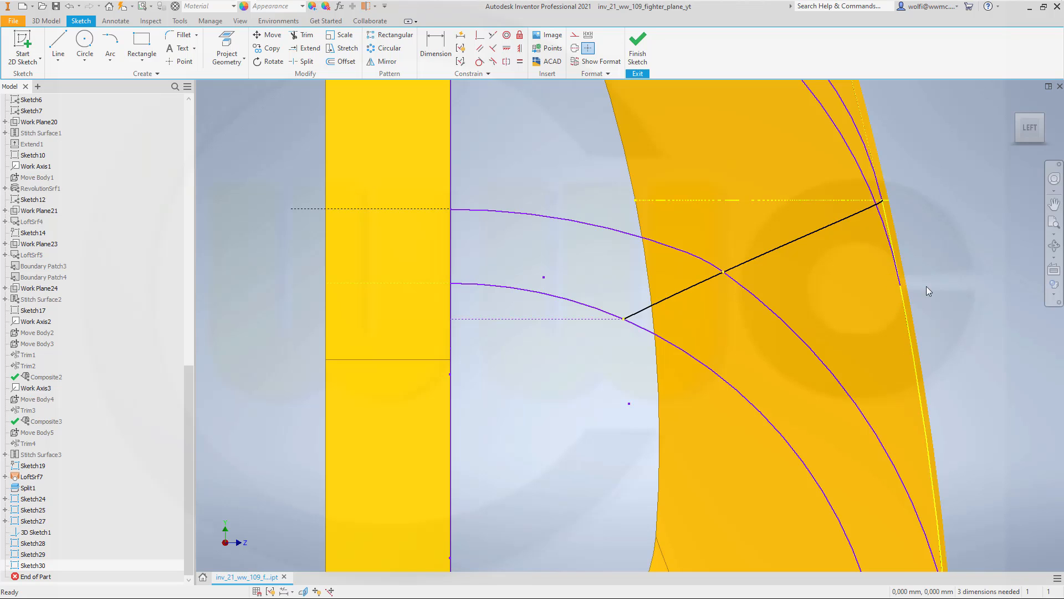
left_click(865, 177)
scroll(909, 169, "up", 5)
scroll(913, 160, "down", 3)
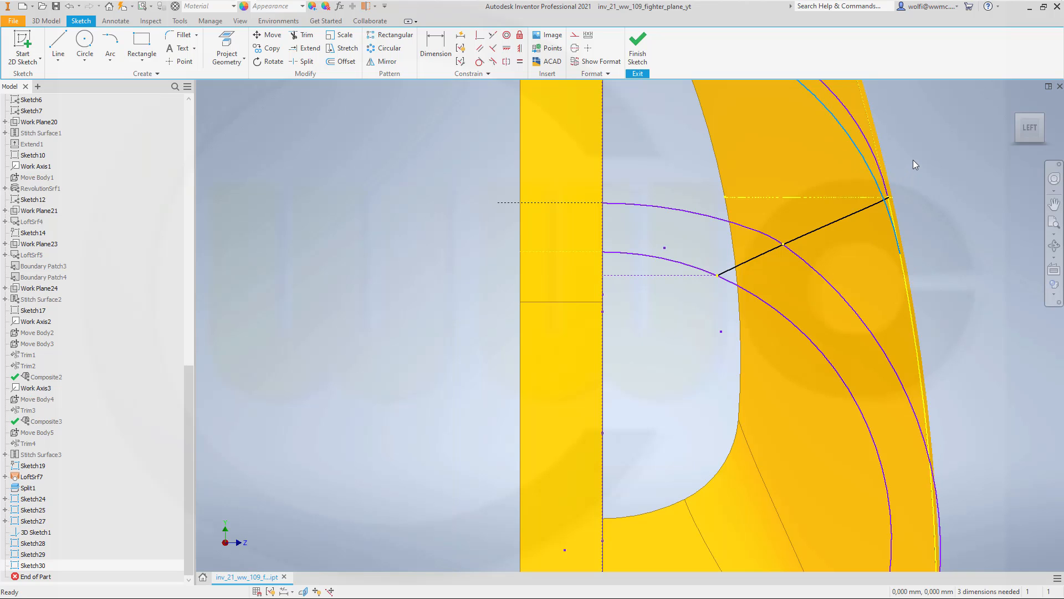
scroll(912, 160, "up", 3)
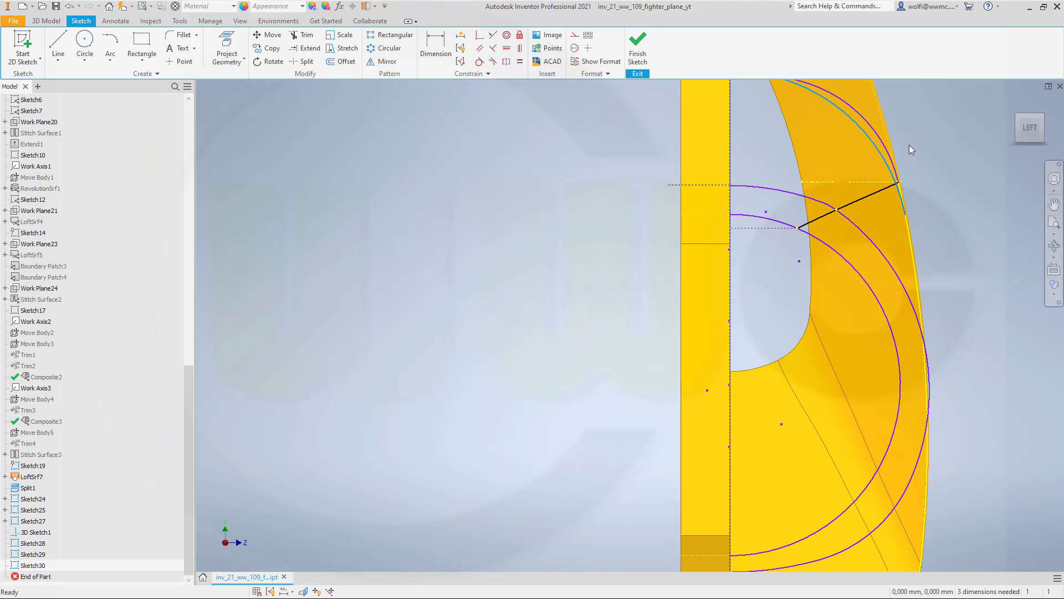
scroll(909, 144, "down", 4)
scroll(909, 153, "up", 3)
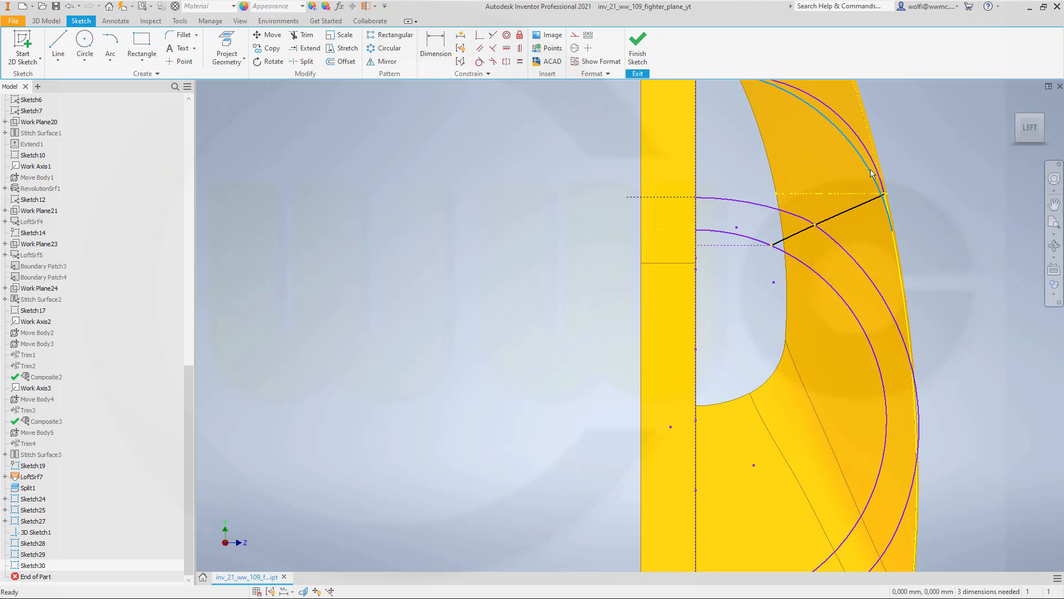
key("Delete")
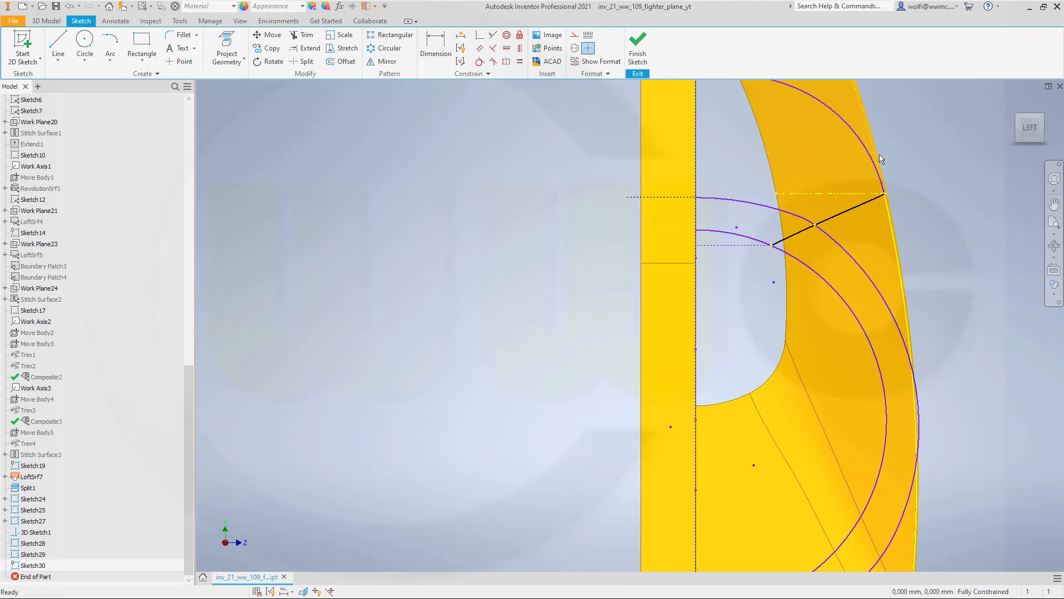
Step: Check the remaining upper arc and the side curve below the guide curve's end, and finish the plane E sketch
left_click(860, 145)
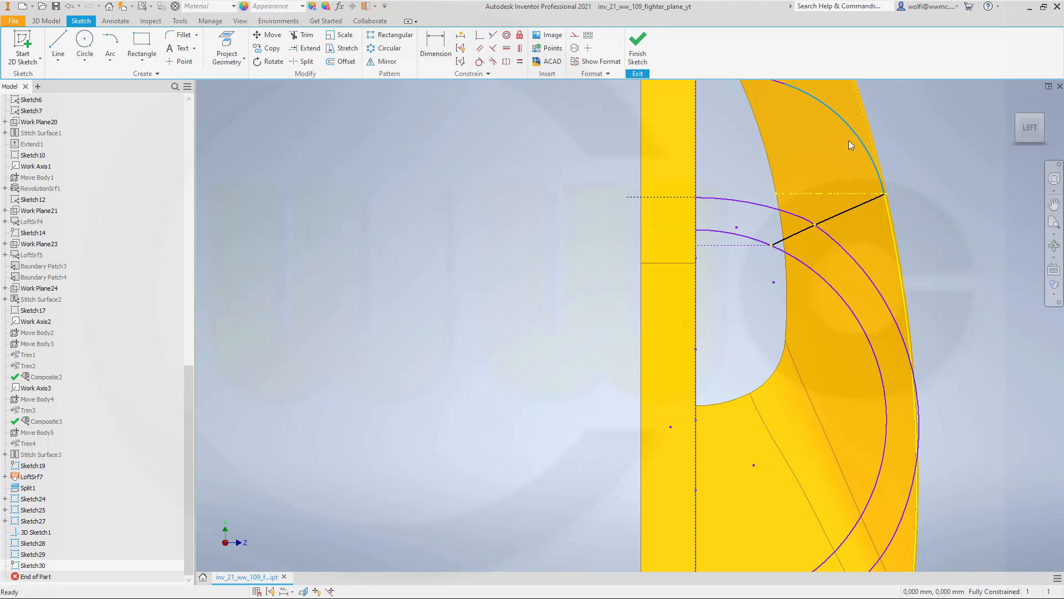
scroll(851, 145, "down", 3)
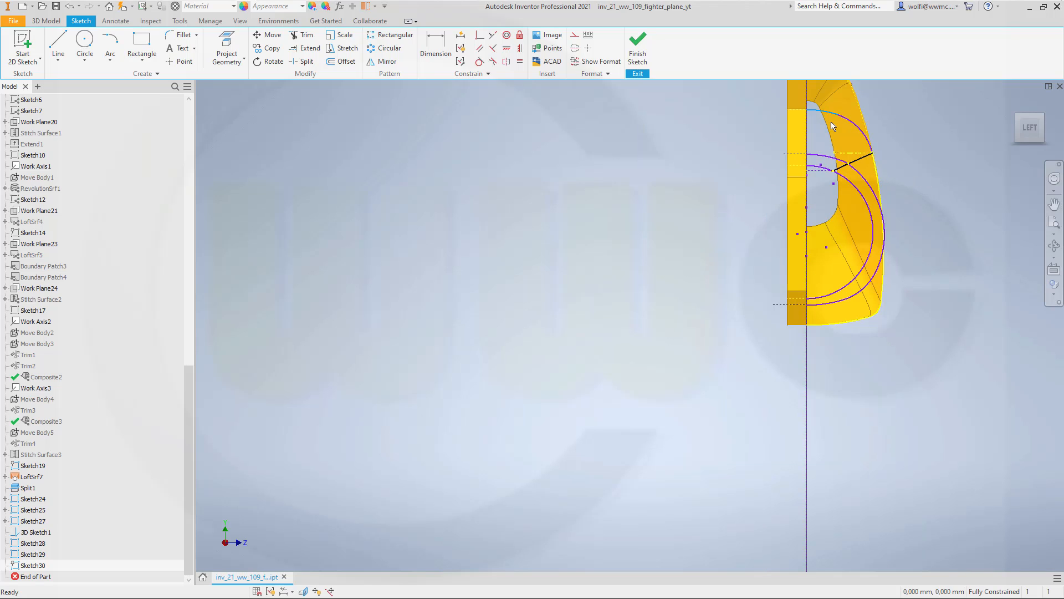
scroll(889, 136, "up", 4)
scroll(886, 137, "down", 6)
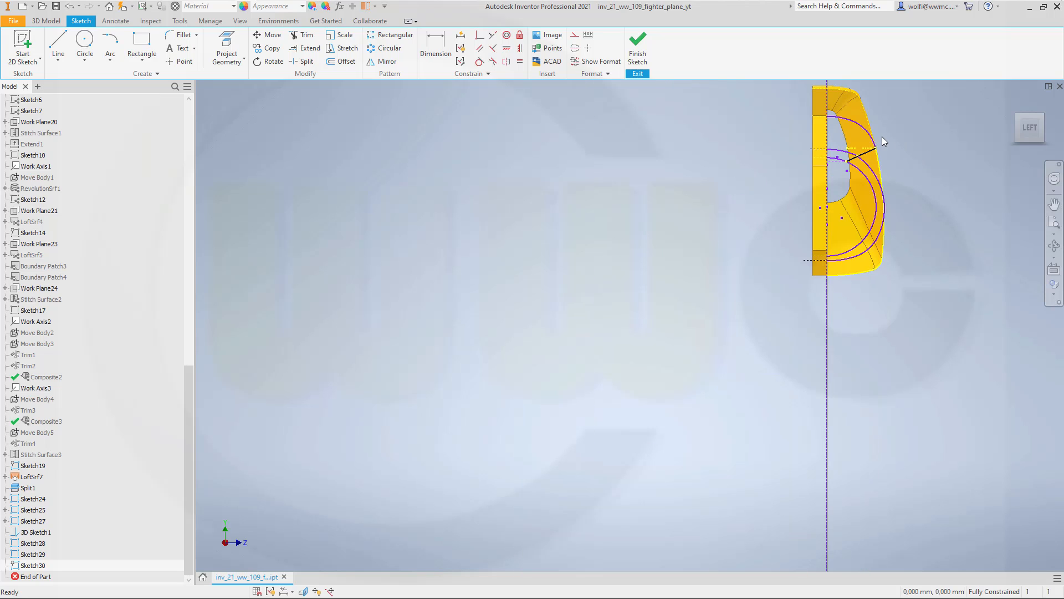
scroll(886, 145, "up", 2)
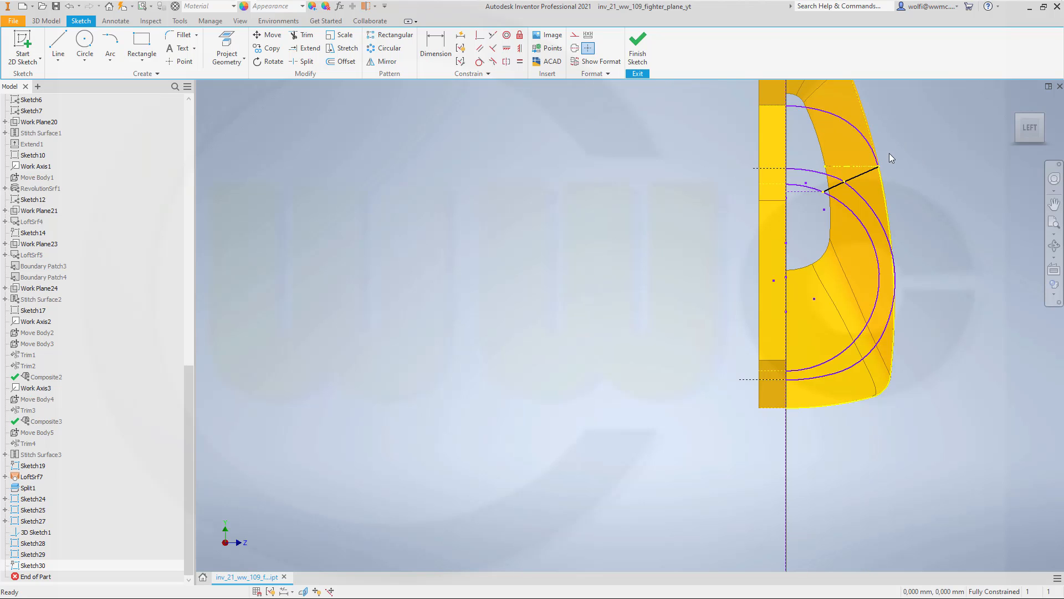
left_click(888, 201)
left_click(638, 52)
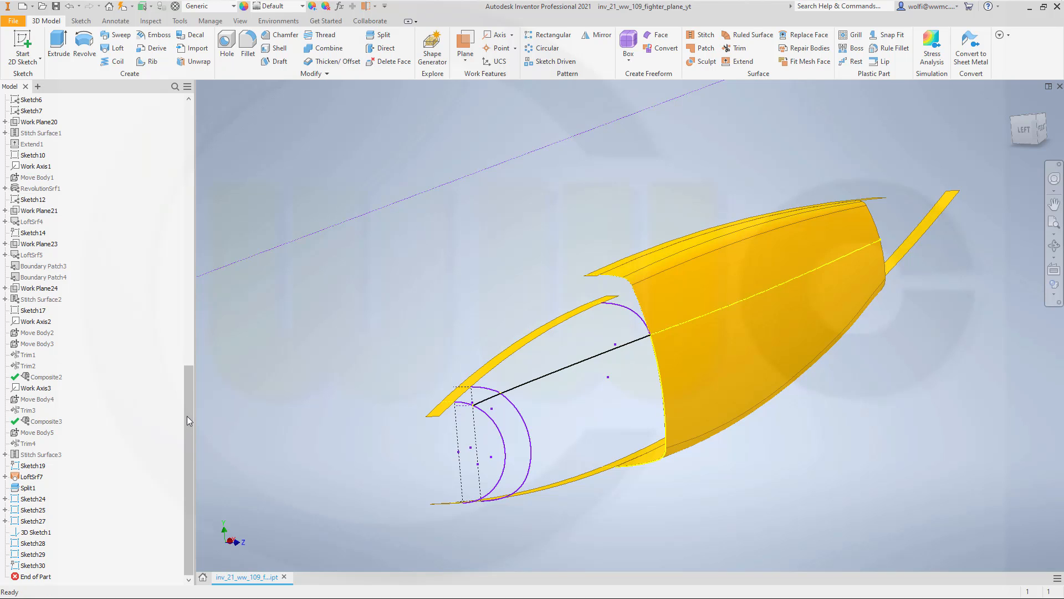
Step: Open the profile Sketch24 at the rear fuselage's front edge for editing
double_click(21, 502)
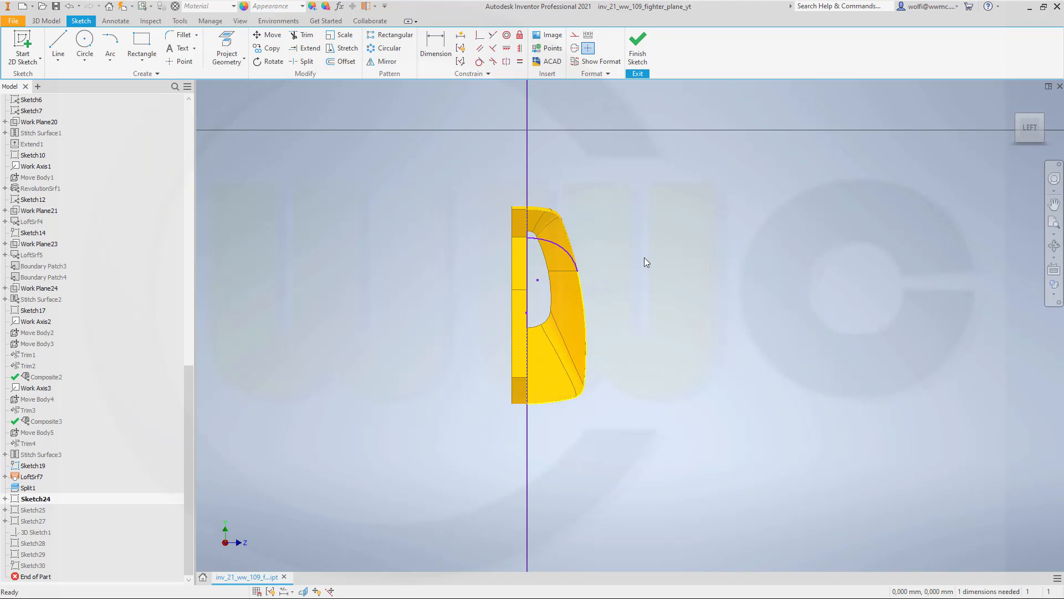
Step: Convert the projected lower outline curves in Sketch24 to construction geometry and finish the sketch
left_click_drag(644, 257, 633, 361)
mouse_move(474, 238)
left_mouse_down()
mouse_move(604, 344)
mouse_move(625, 437)
left_mouse_up()
key("Delete")
mouse_move(482, 261)
left_mouse_down()
mouse_move(554, 309)
mouse_move(632, 431)
left_mouse_up()
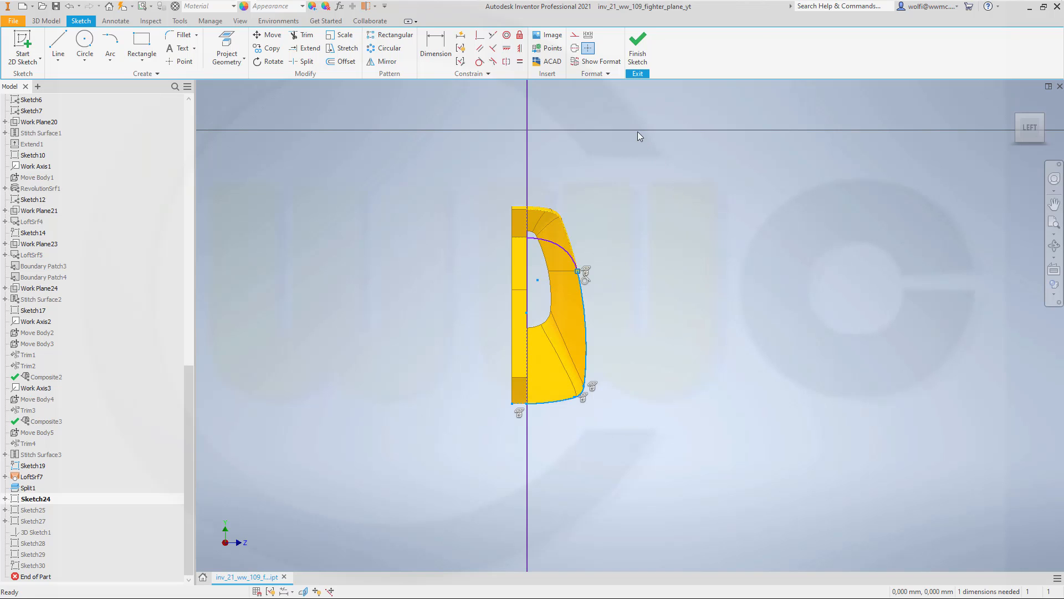
left_click(574, 35)
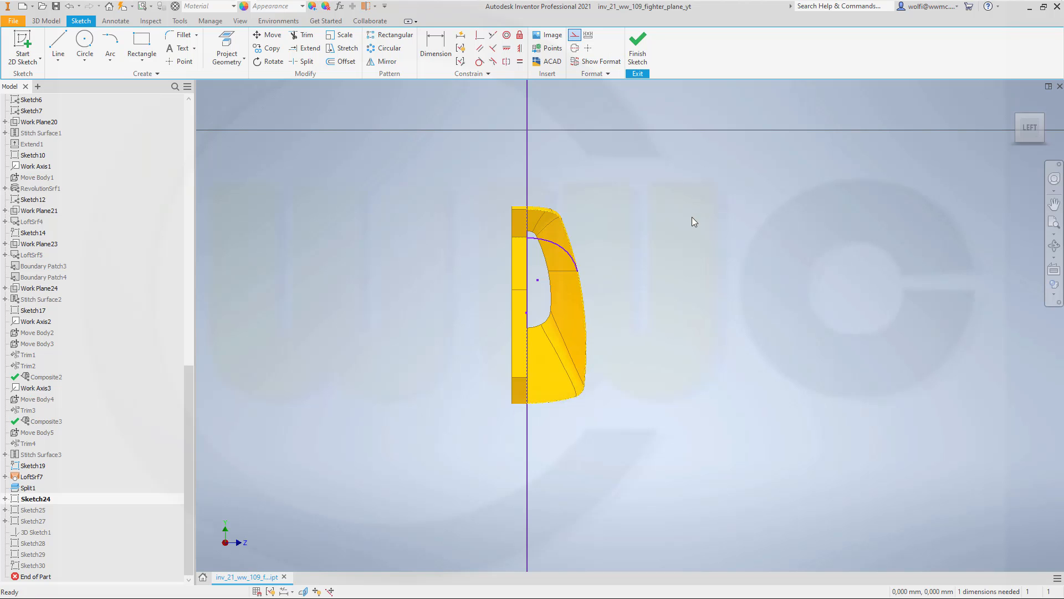
left_click(637, 48)
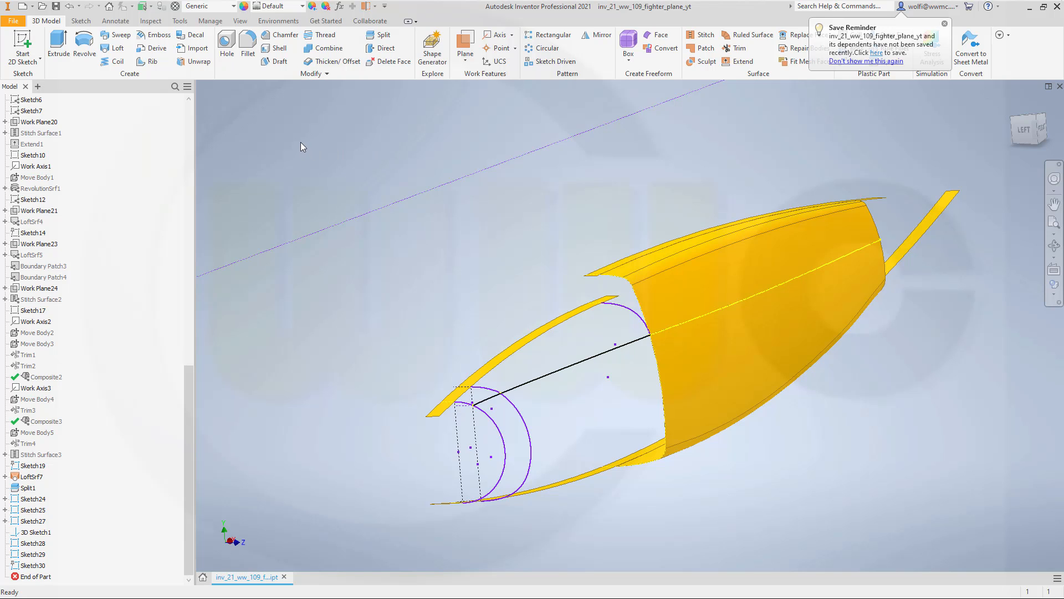
Step: Start a surface loft for the fuselage's lower side using Sketch25, Sketch27 and the front edge of the large side surface as sections
middle_click_drag(613, 380, 593, 313)
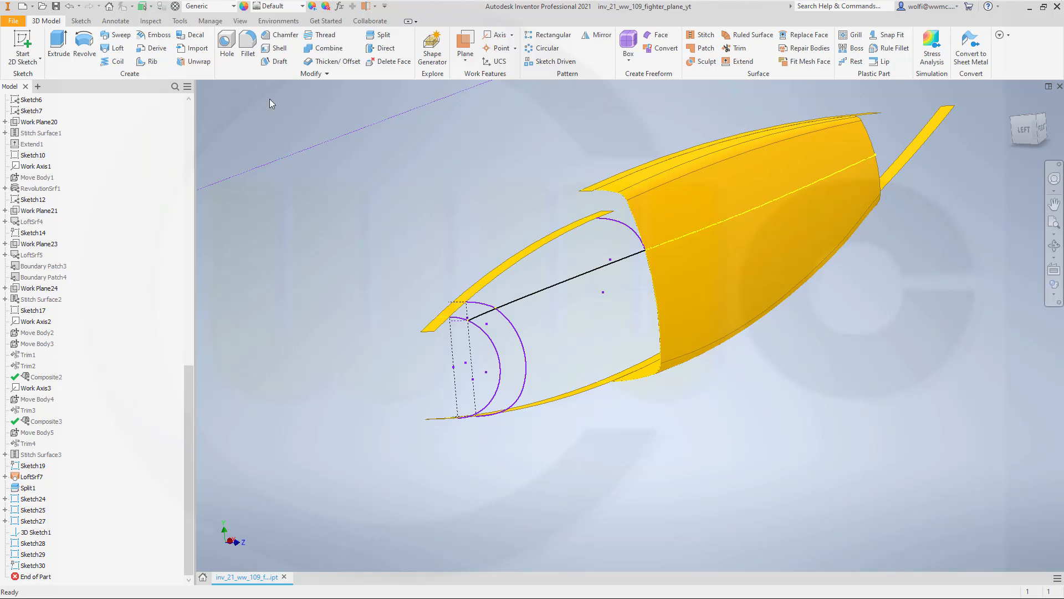
left_click(106, 48)
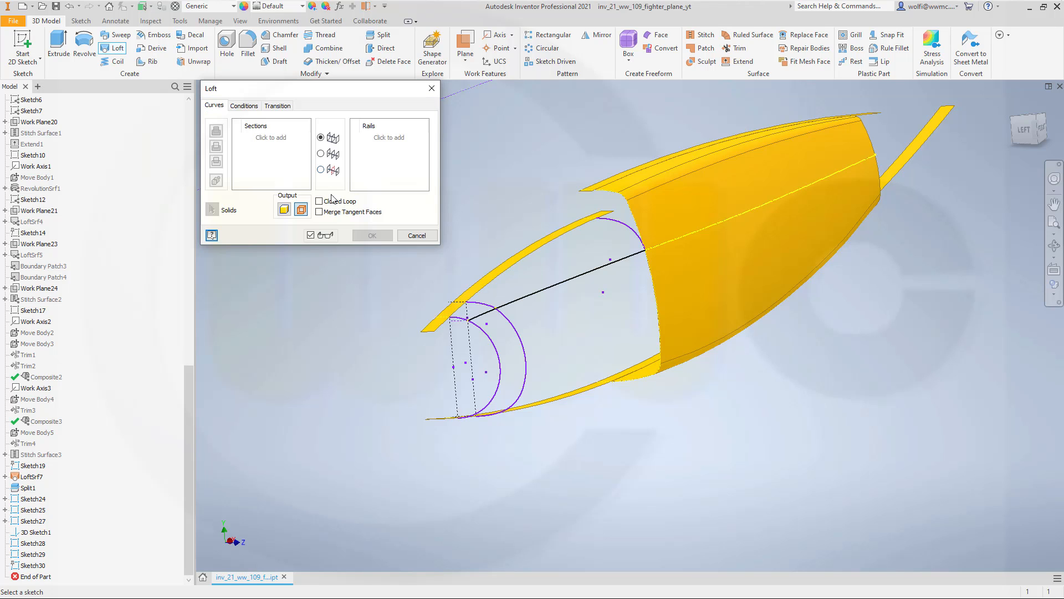
left_click(303, 213)
left_click(494, 349)
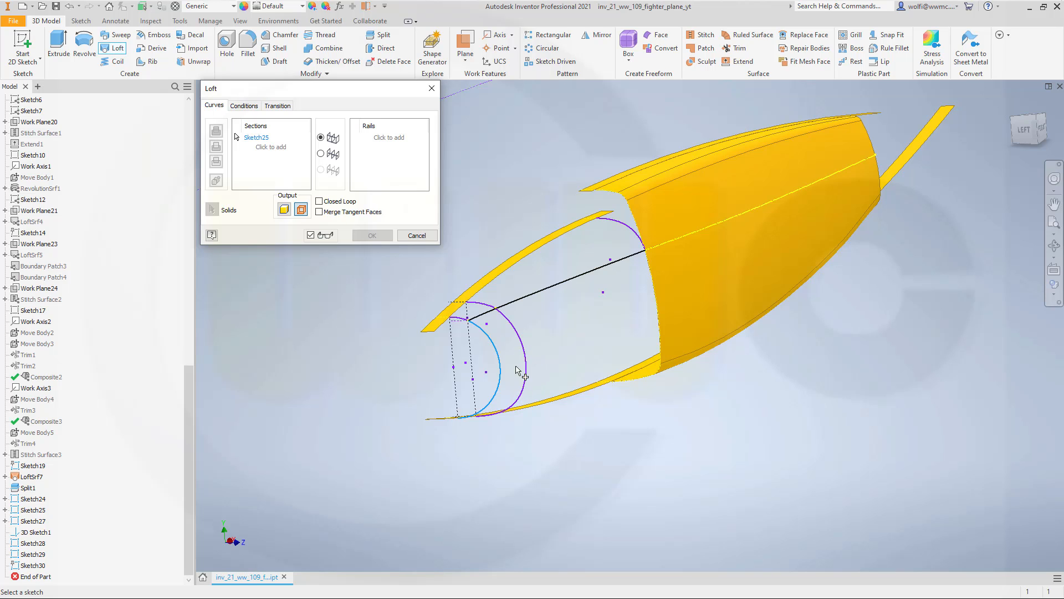
left_click(518, 336)
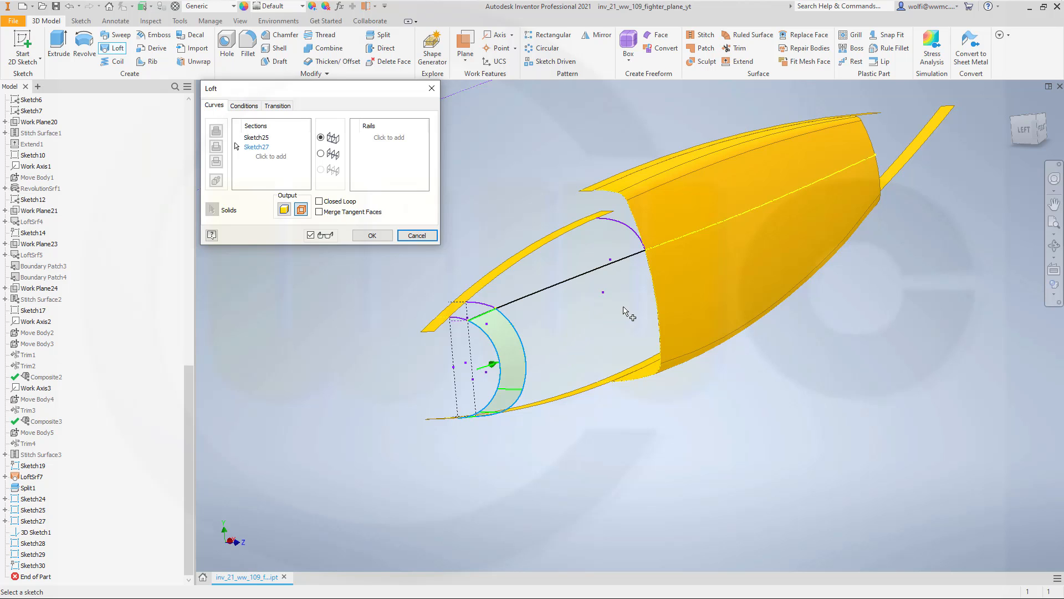
left_click(659, 323)
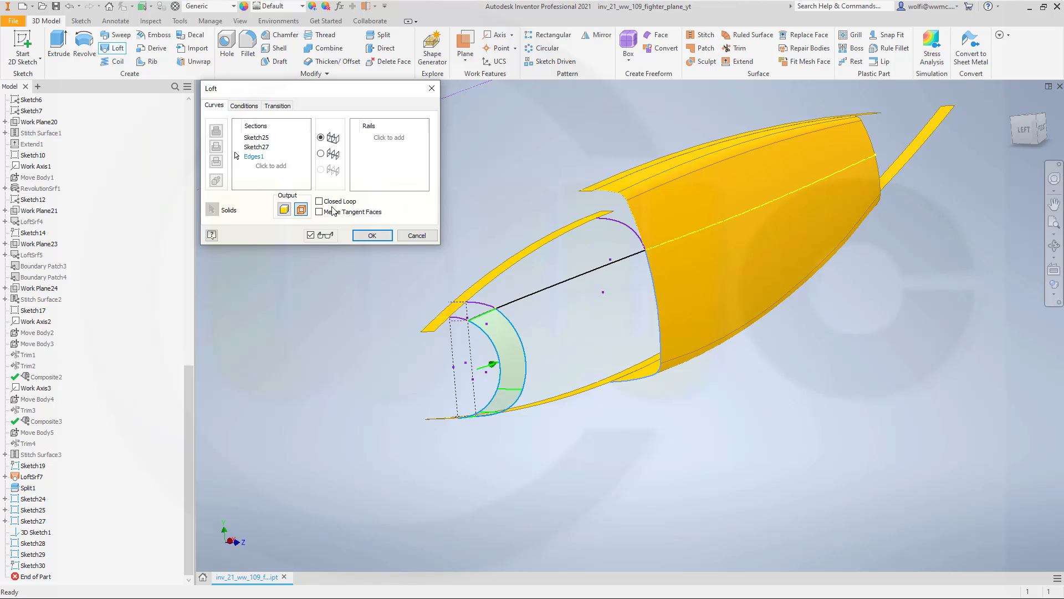
left_click(253, 156)
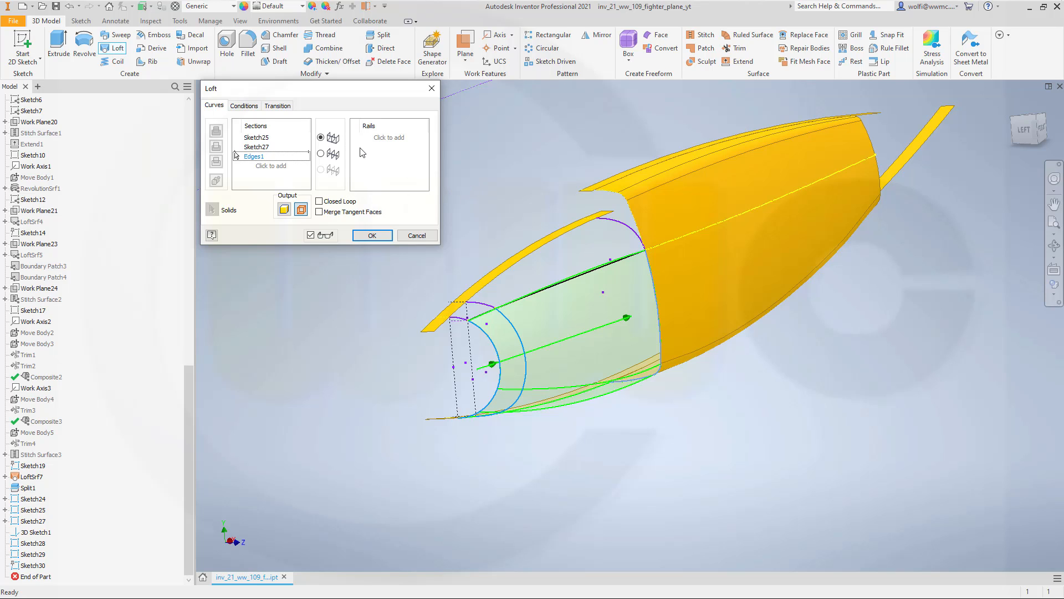
Step: Add 3D Sketch1 and the edge of the bottom fuselage strip as rails of the lower loft
left_click(380, 139)
left_click(550, 286)
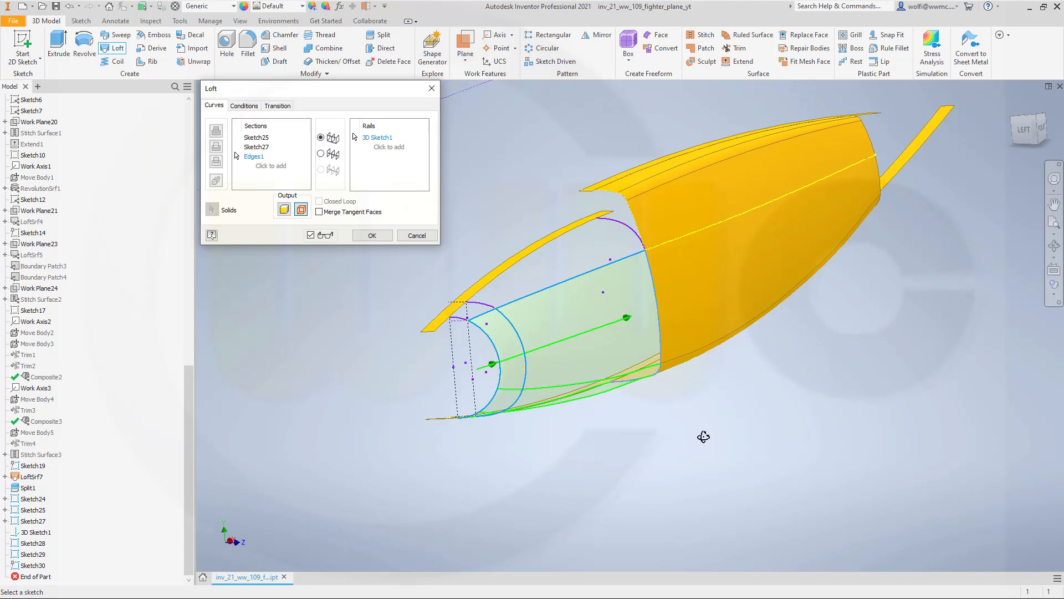
mouse_move(703, 434)
middle_mouse_down("shift")
mouse_move(698, 421)
mouse_move(648, 462)
mouse_move(662, 475)
middle_mouse_up("shift")
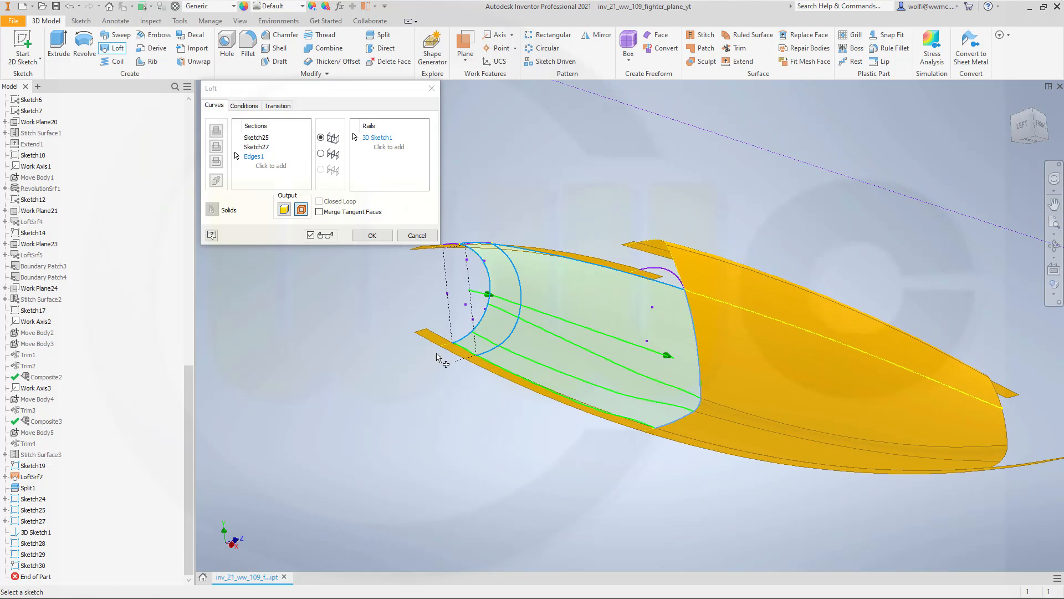
left_click(534, 390)
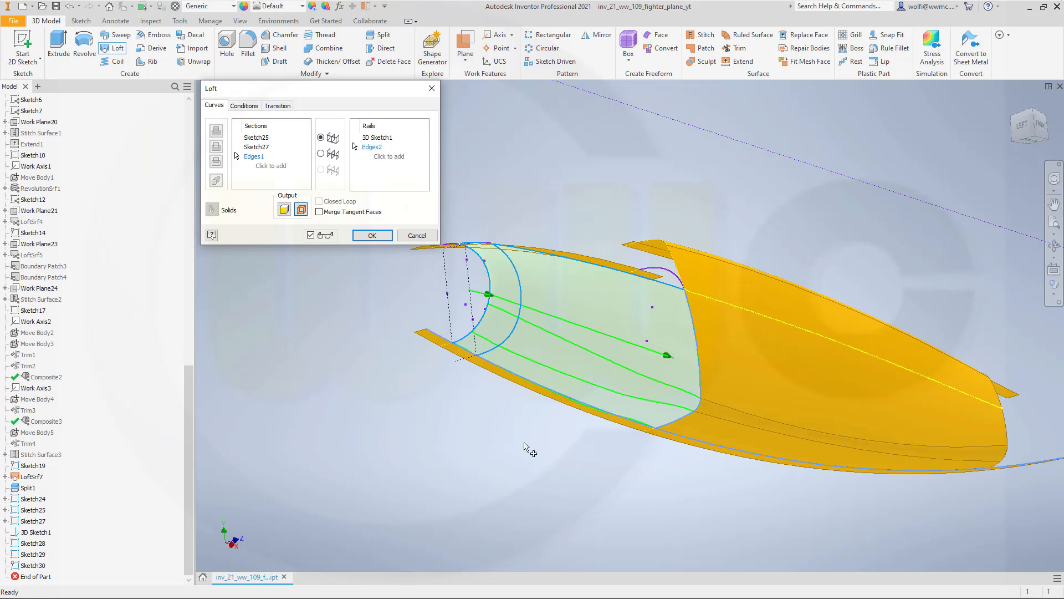
mouse_move(577, 203)
middle_mouse_down("shift")
mouse_move(589, 214)
mouse_move(568, 194)
middle_mouse_up("shift")
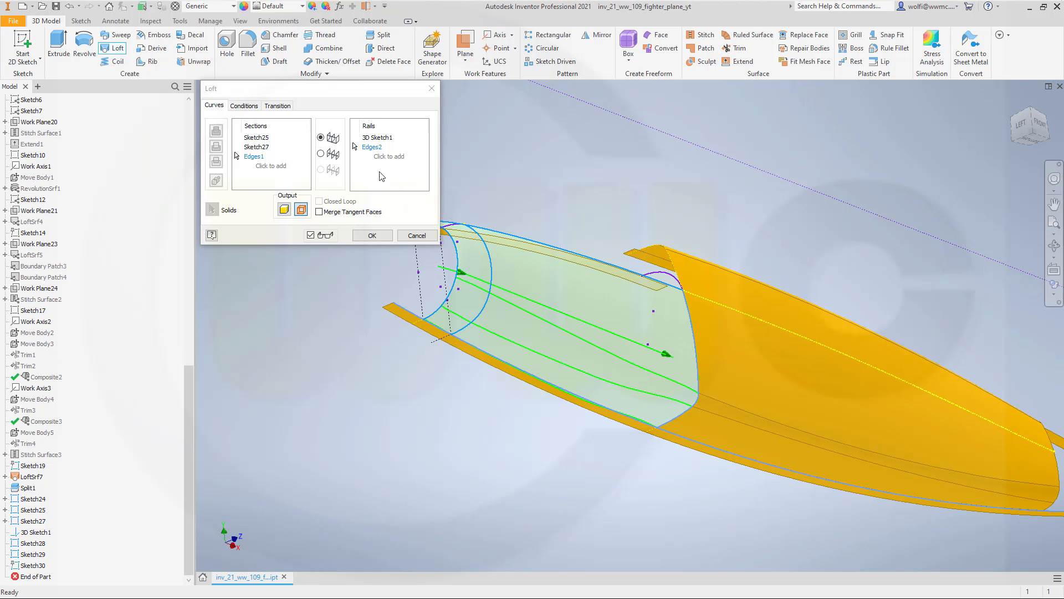
Step: Set tangent conditions for the Edges2 rail and Edges1 section, and create the lower loft surface
left_click(244, 106)
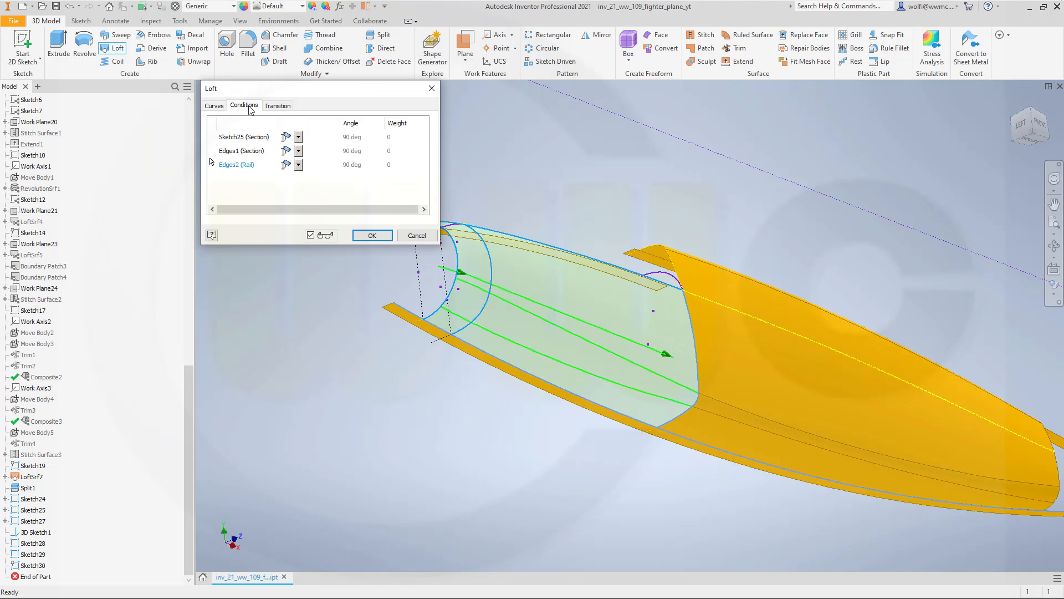
left_click(300, 165)
left_click(297, 191)
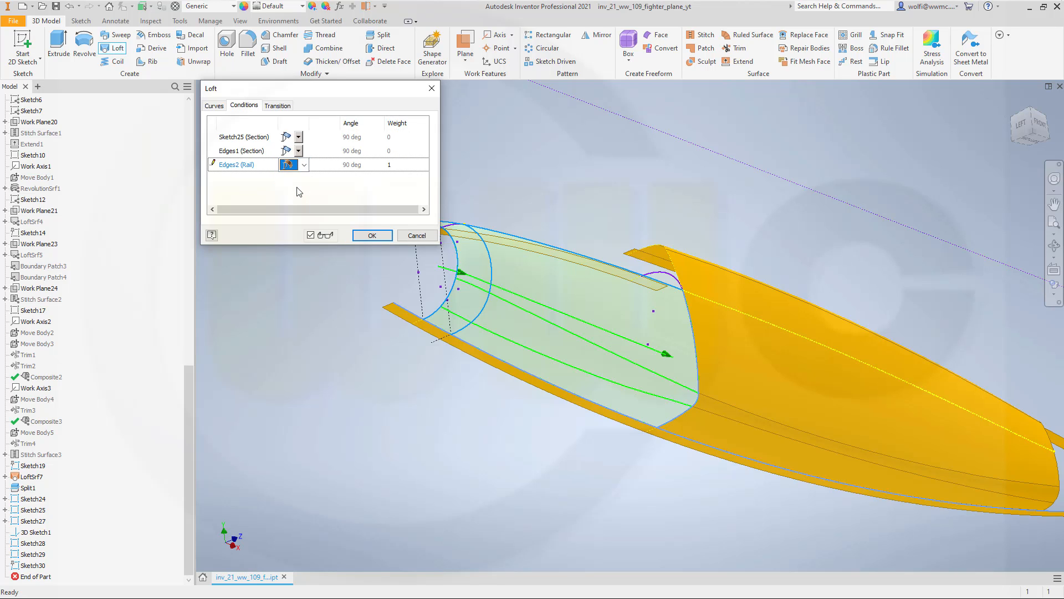
left_click(487, 142)
left_click(298, 152)
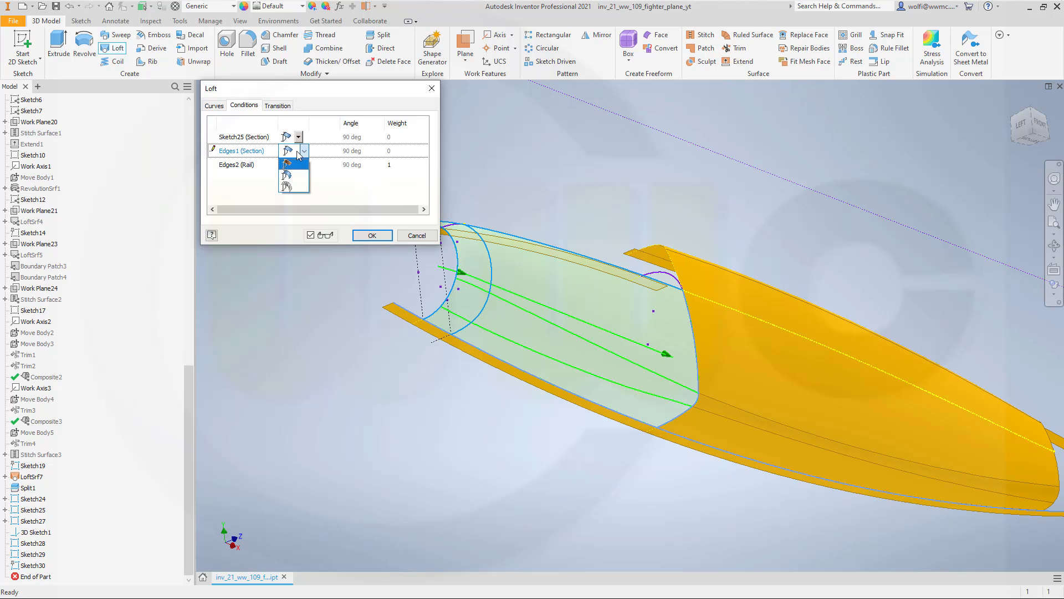
left_click(296, 178)
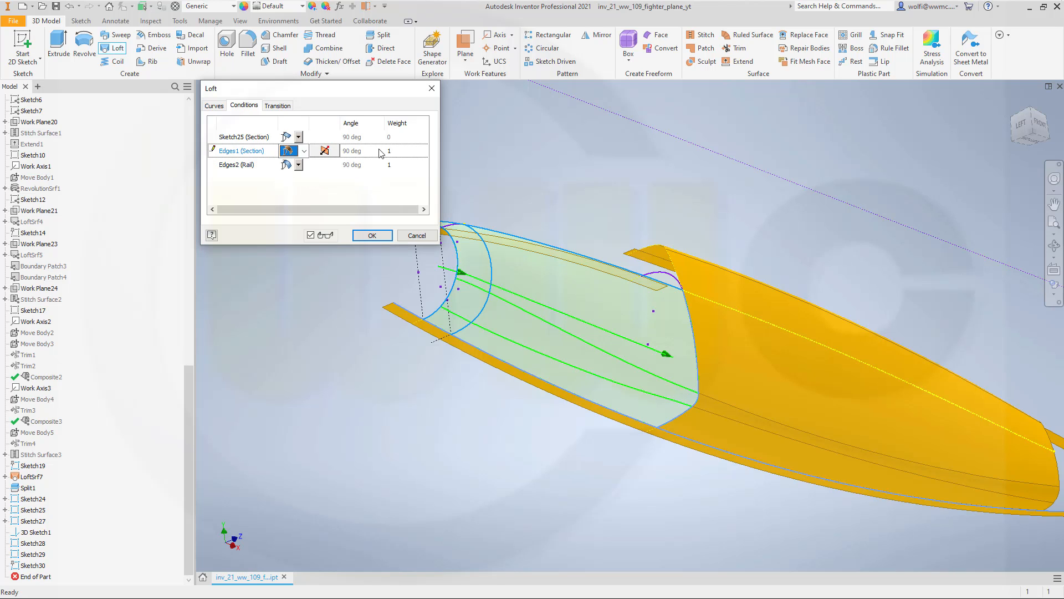
left_click(371, 236)
Step: Turn off translucency for the new lower loft surface Srf22
middle_click_drag(351, 201, 330, 244, "shift")
scroll(109, 201, "up", 2)
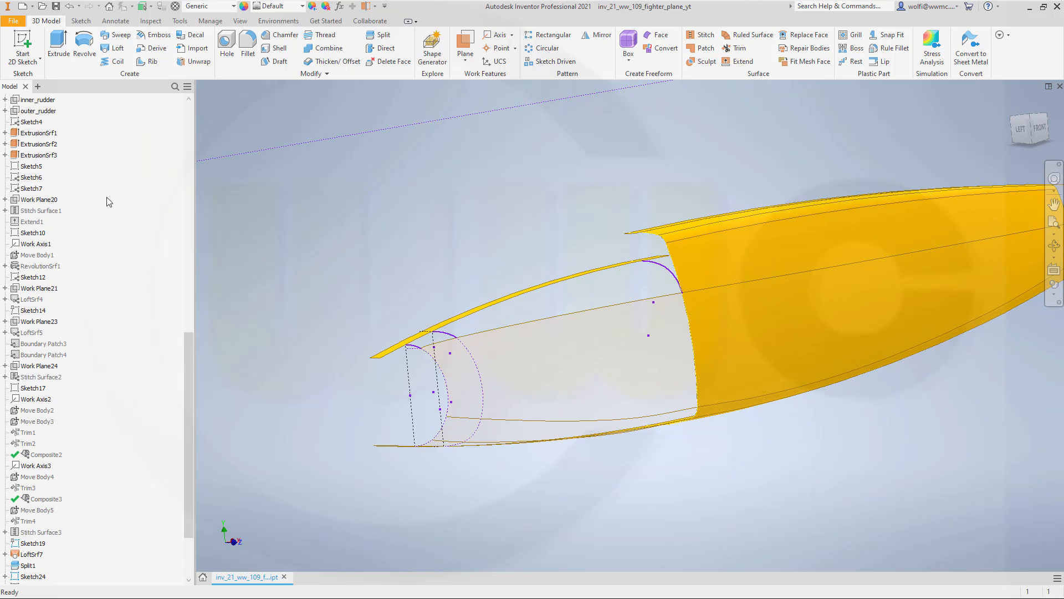
scroll(112, 205, "up", 3)
scroll(102, 201, "up", 8)
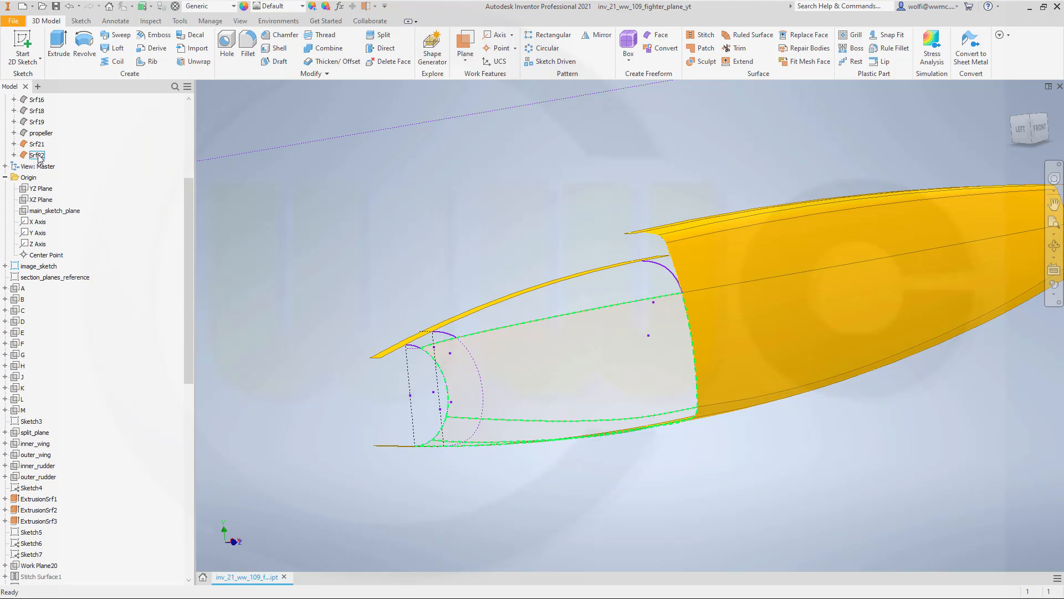
left_click(42, 157)
right_click(40, 159)
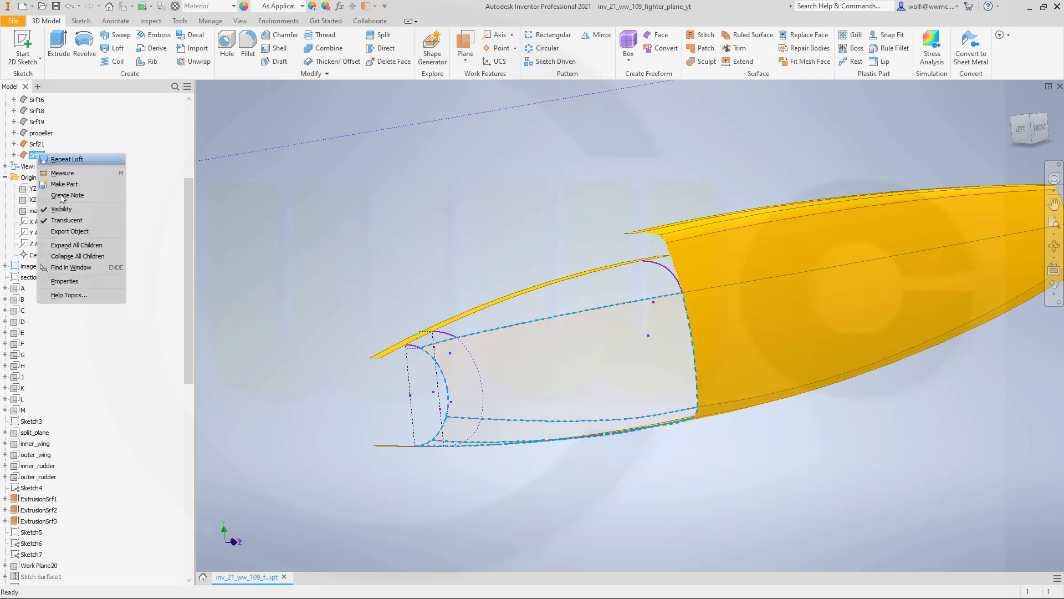
left_click(67, 220)
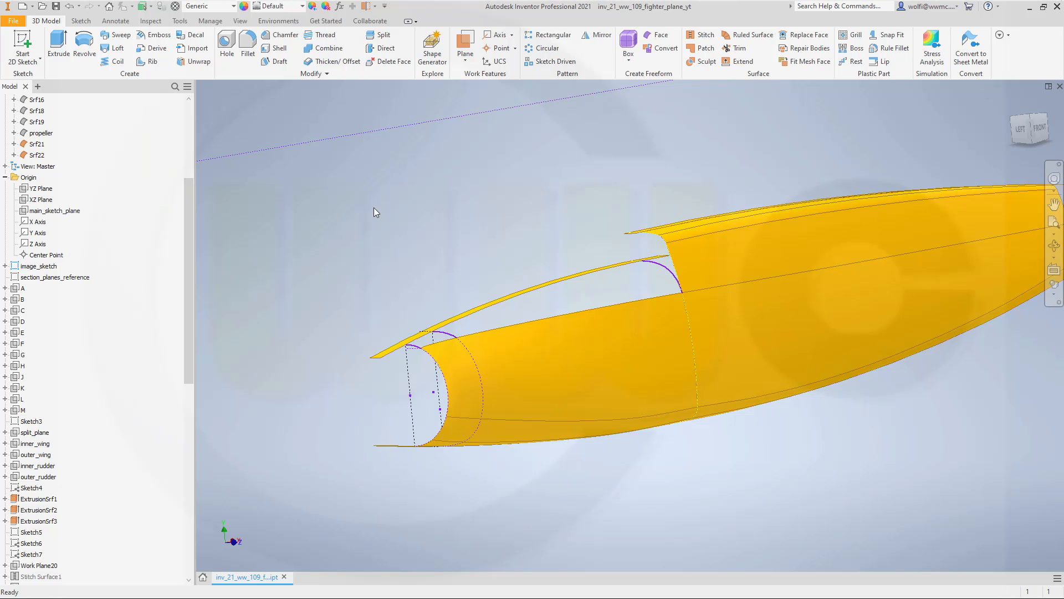
middle_click_drag(373, 213, 476, 232, "shift")
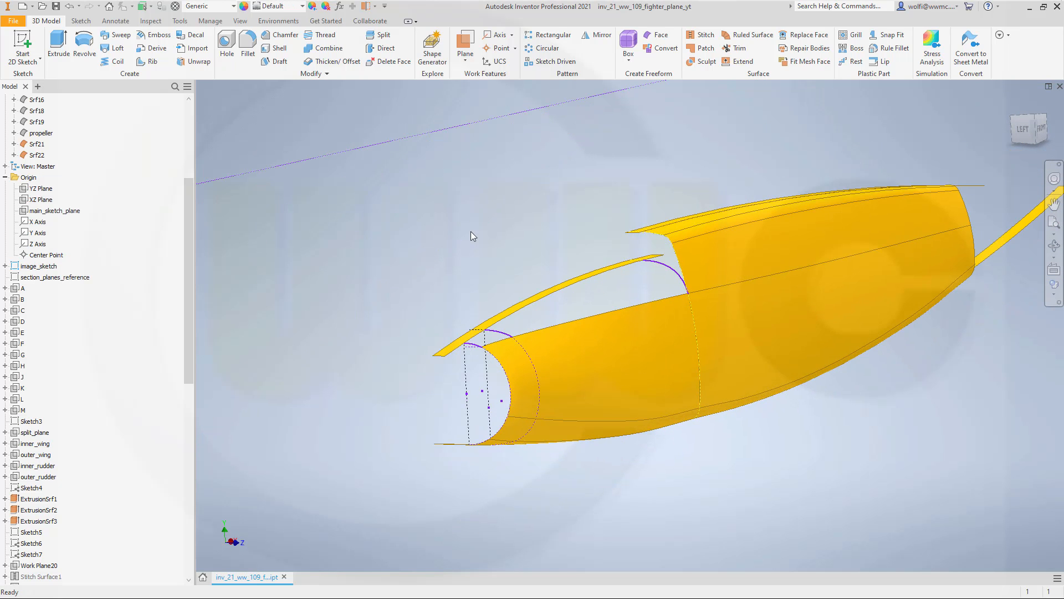
Step: Start a surface loft for the upper fuselage opening using Sketch28, Sketch29 and Sketch24 as sections
scroll(102, 385, "down", 14)
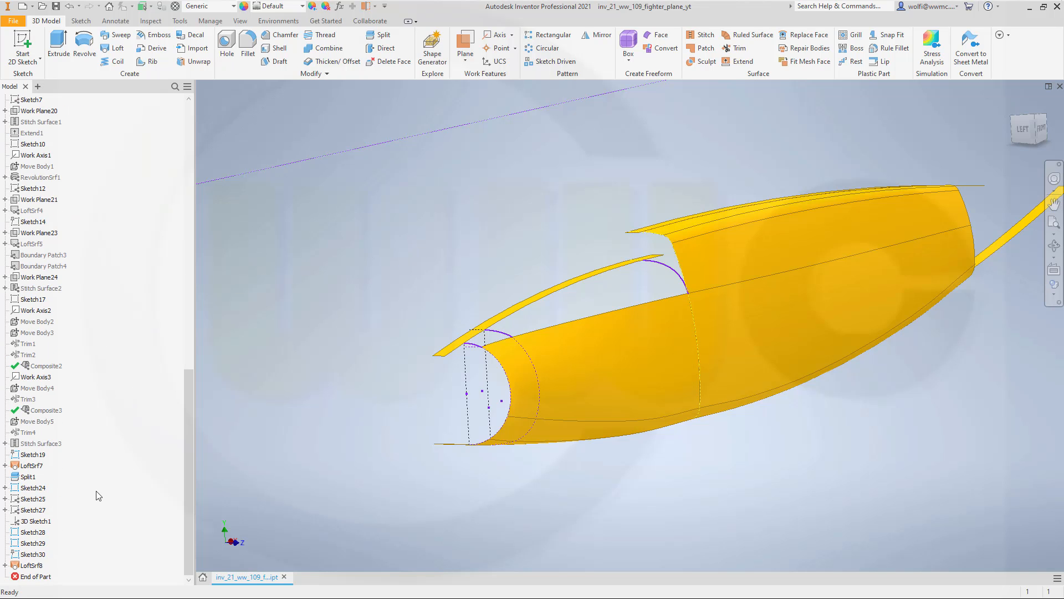
middle_click_drag(369, 302, 416, 311, "shift")
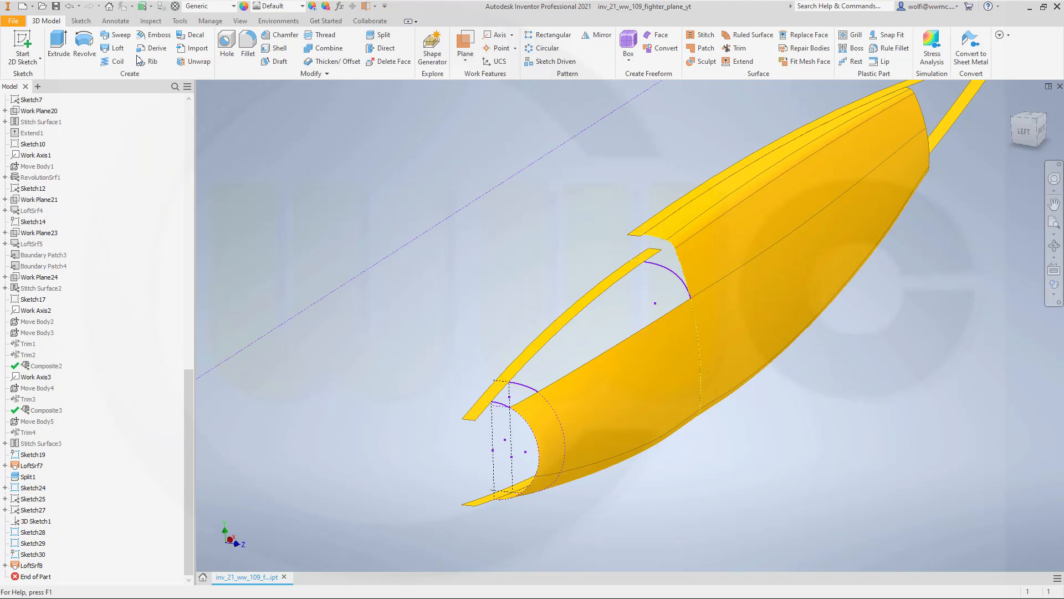
left_click(115, 47)
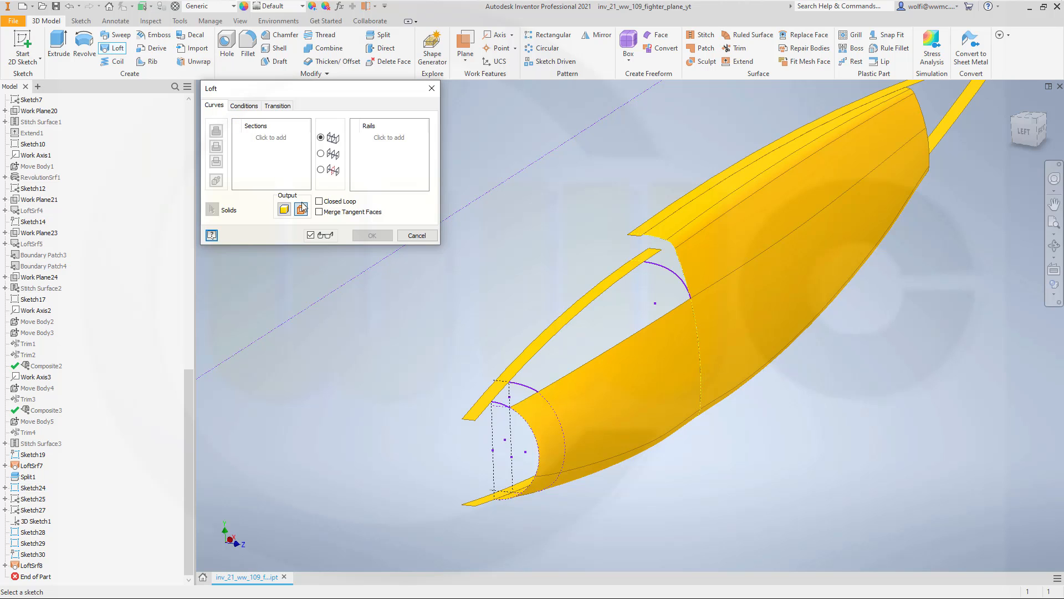
left_click(501, 409)
left_click(532, 390)
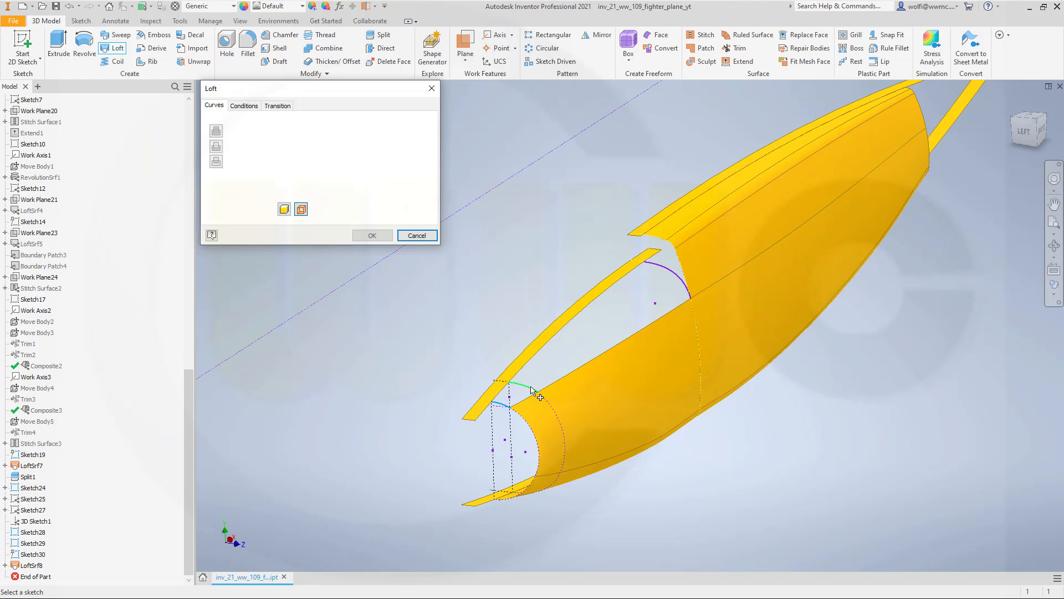
left_click(671, 273)
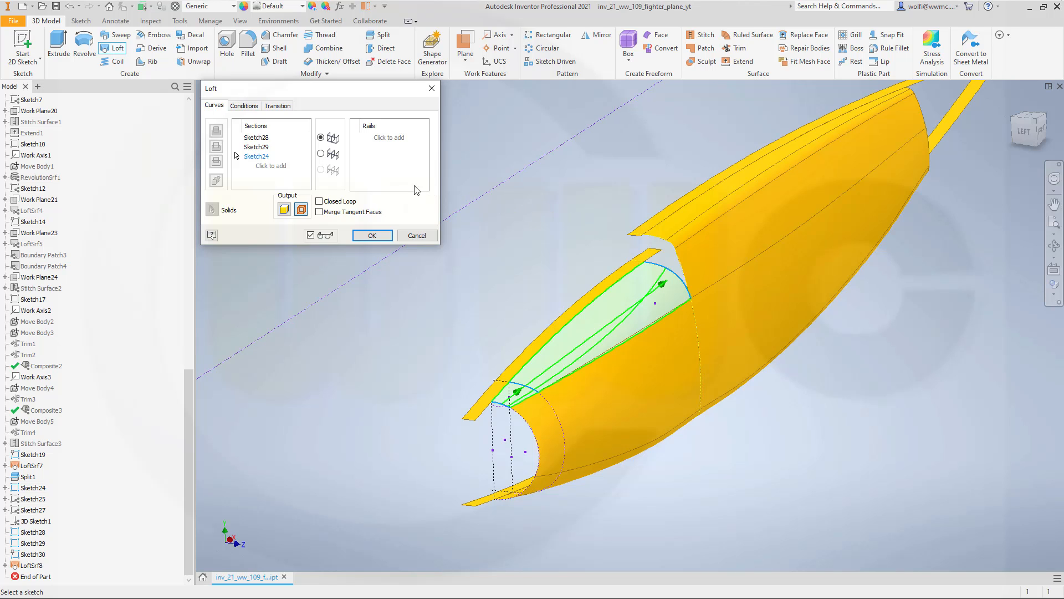
Step: Add the upper strip's edge and the lower loft's top edge as rails and create the upper loft surface
left_click(388, 138)
left_click(482, 413)
scroll(548, 423, "up", 5)
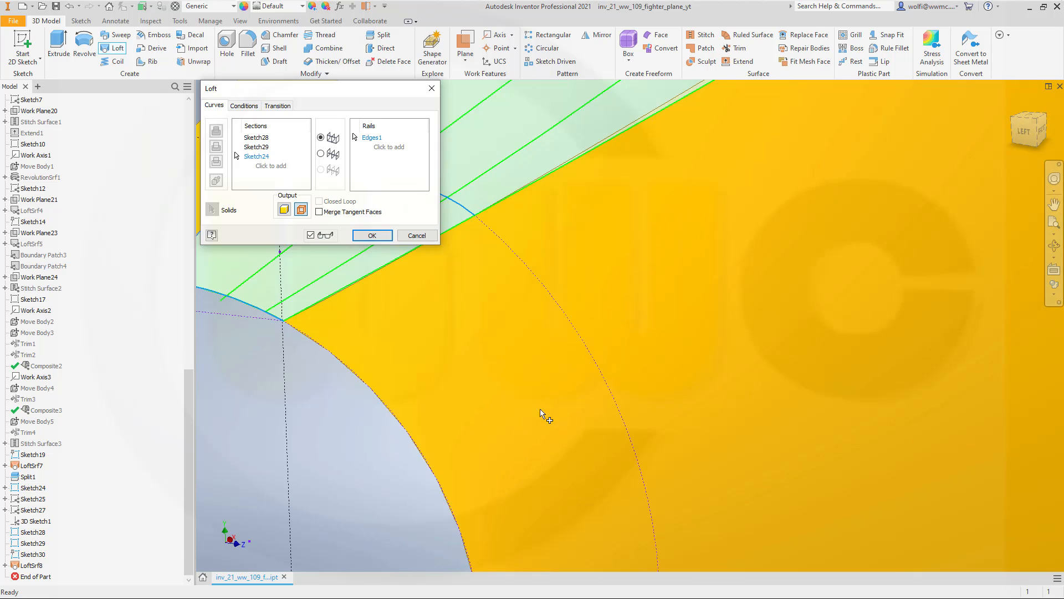
scroll(541, 413, "down", 5)
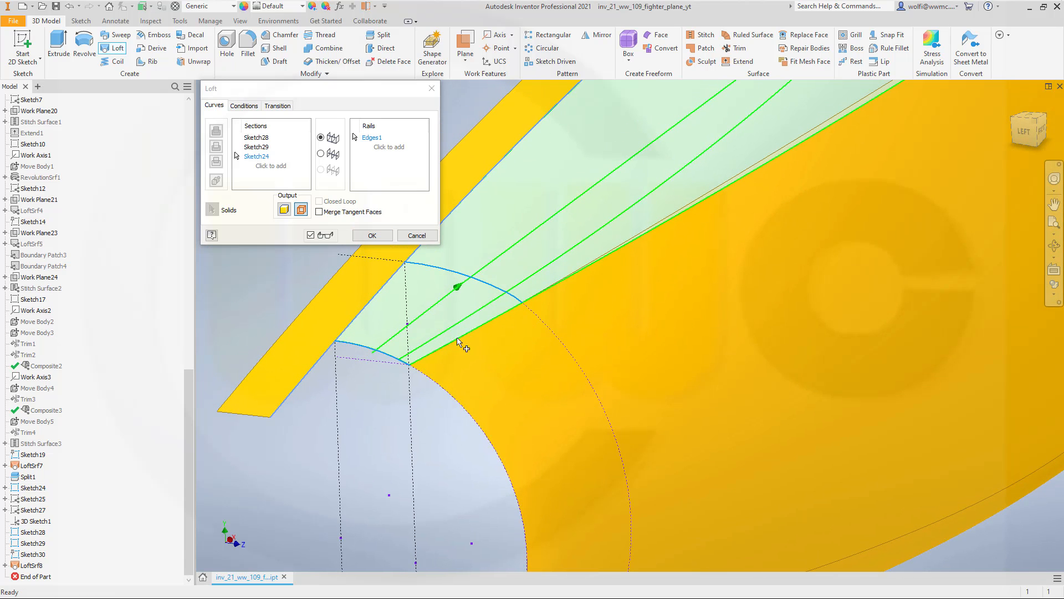
scroll(629, 297, "down", 3)
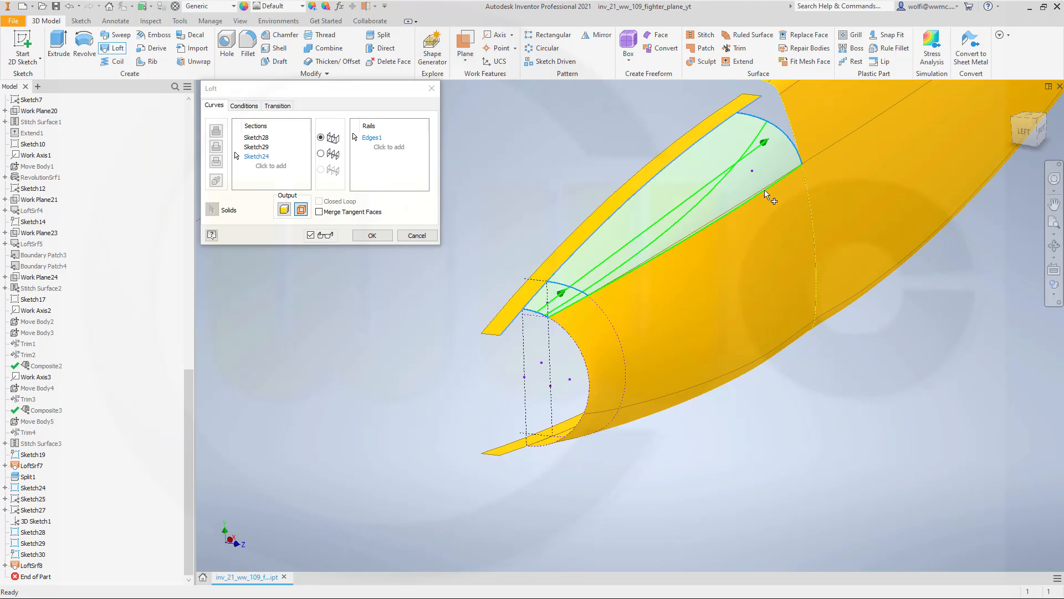
middle_click_drag(772, 259, 855, 238, "shift")
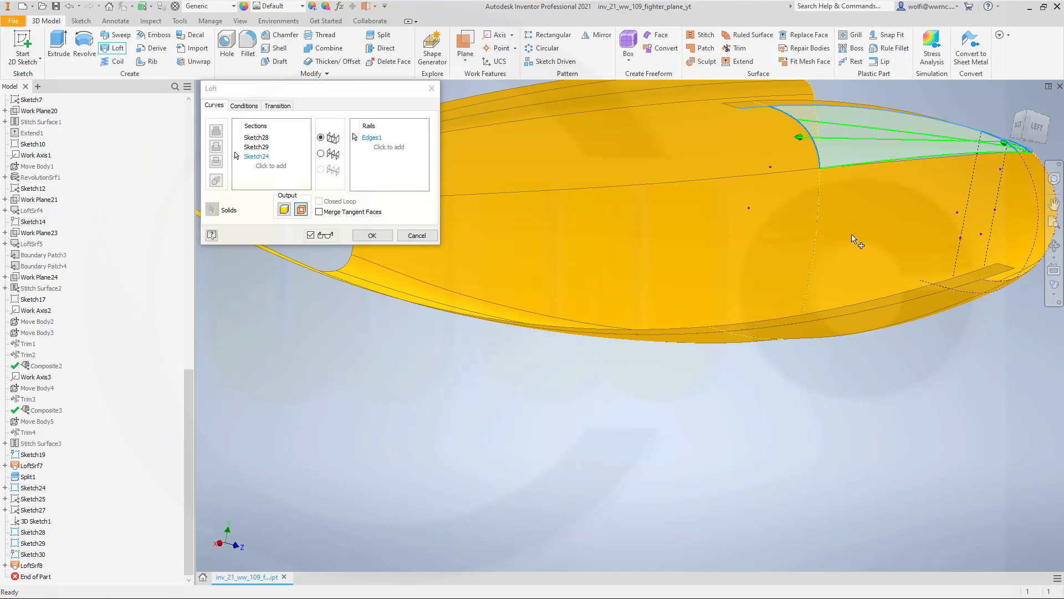
left_click(399, 147)
left_click(923, 161)
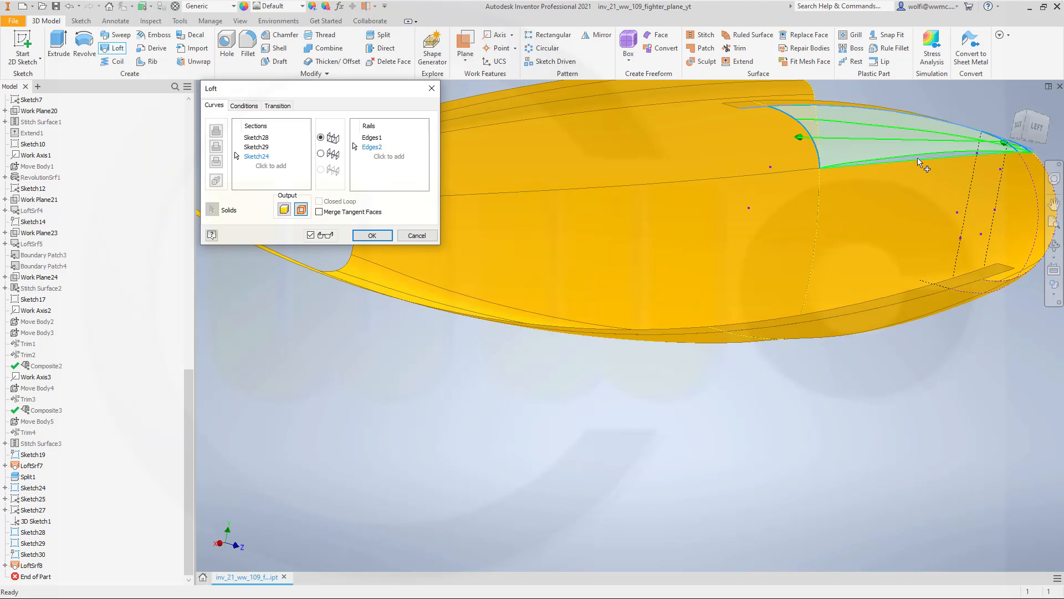
middle_click_drag(767, 214, 668, 230, "shift")
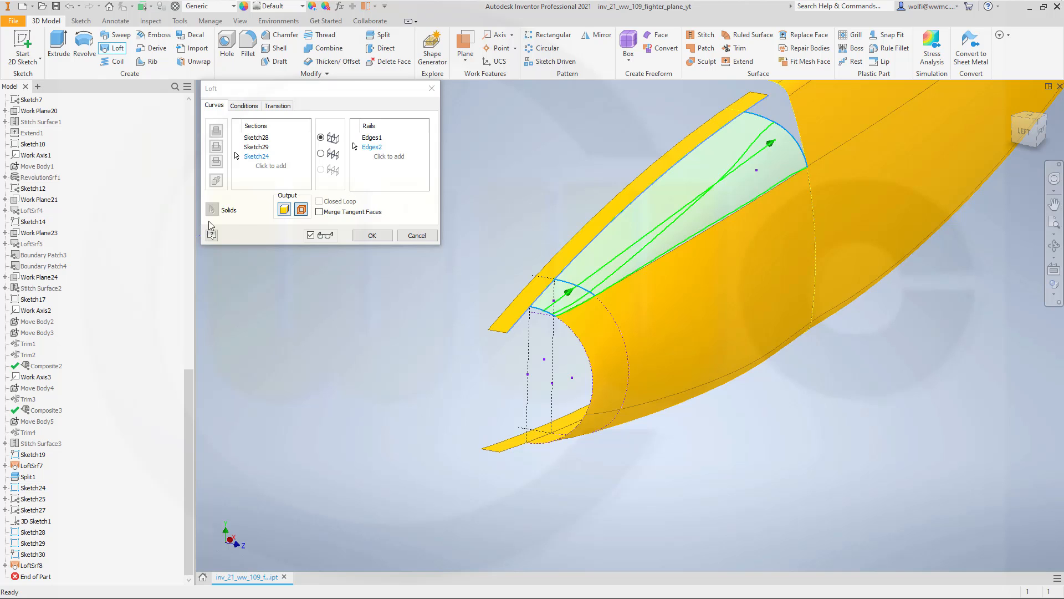
left_click(371, 236)
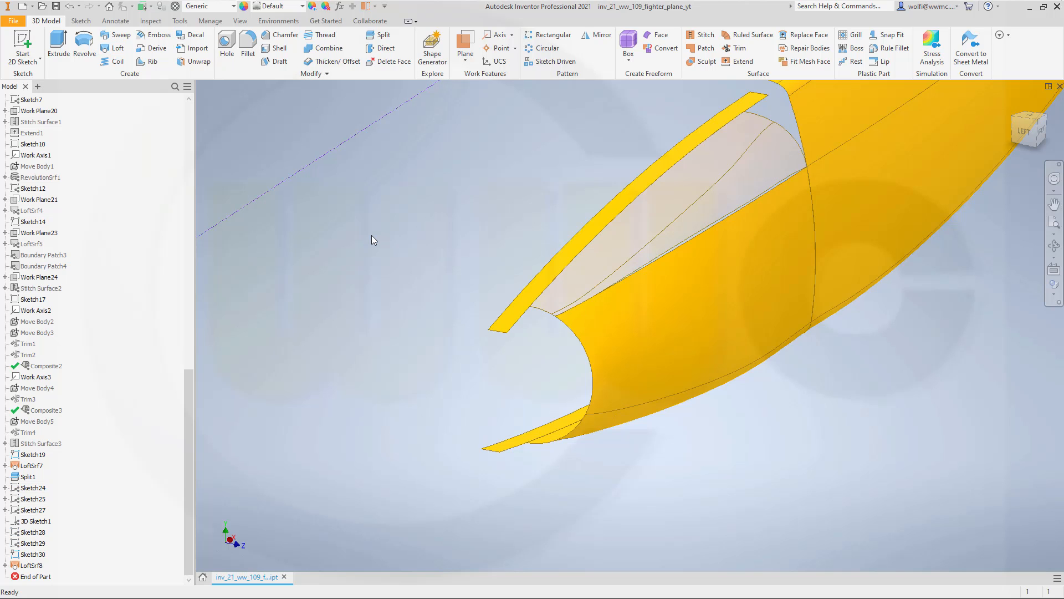
scroll(727, 237, "up", 3)
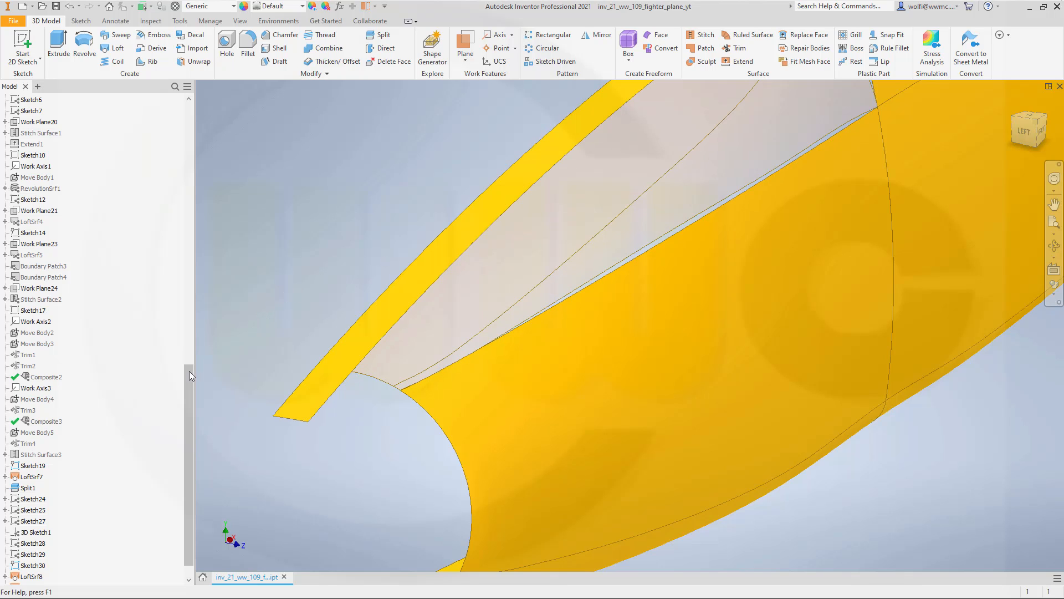
Step: Edit LoftSrf9 and try adding the lower loft surface's top edge as a second rail
left_click_drag(189, 371, 188, 404)
left_click(20, 565)
double_click(19, 566)
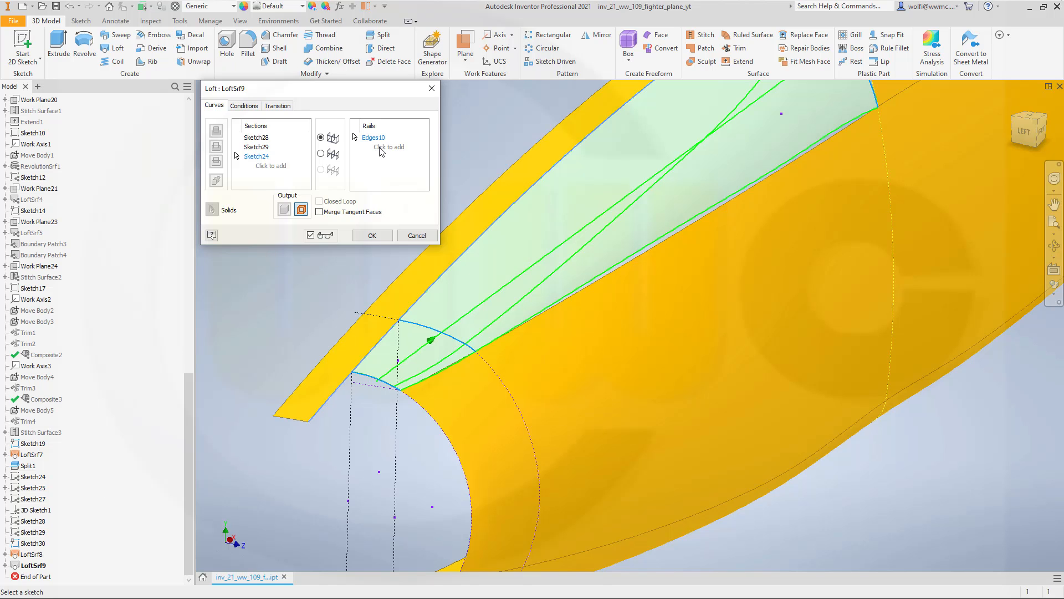
left_click(381, 147)
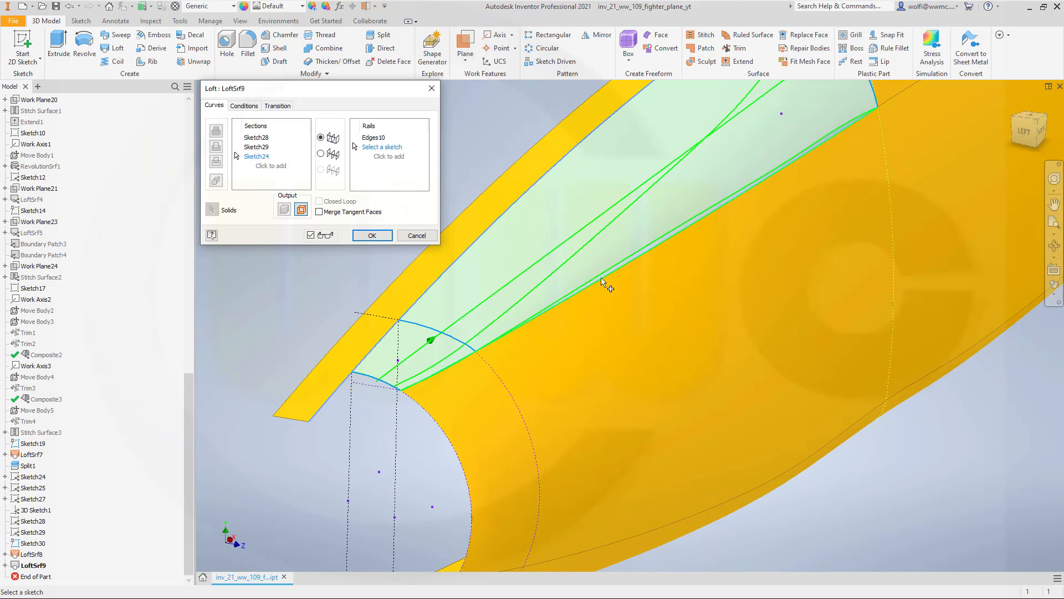
middle_click_drag(538, 296, 615, 340, "shift")
scroll(788, 224, "up", 3)
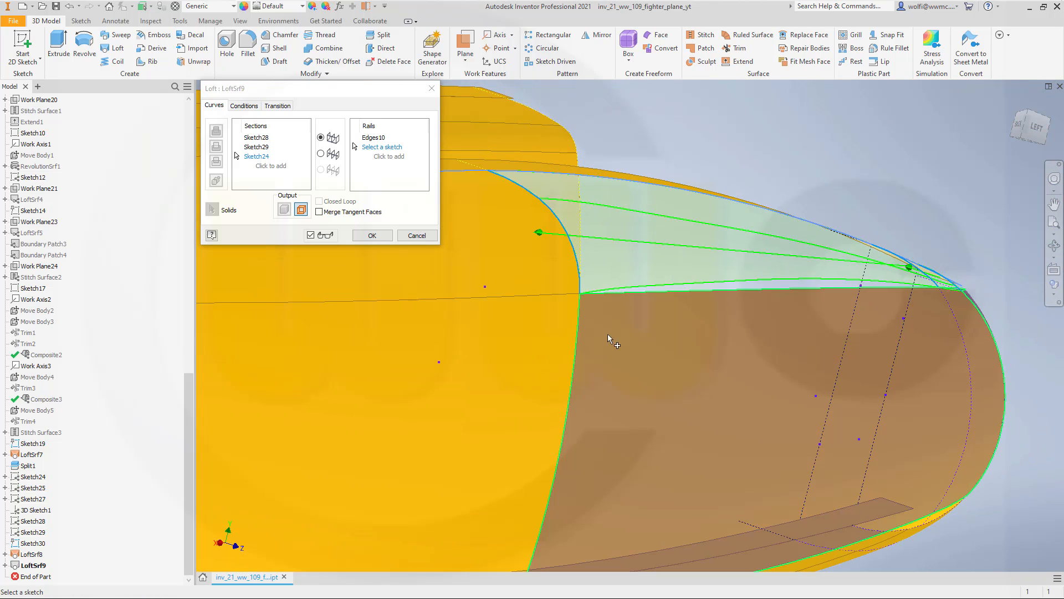
left_click(706, 290)
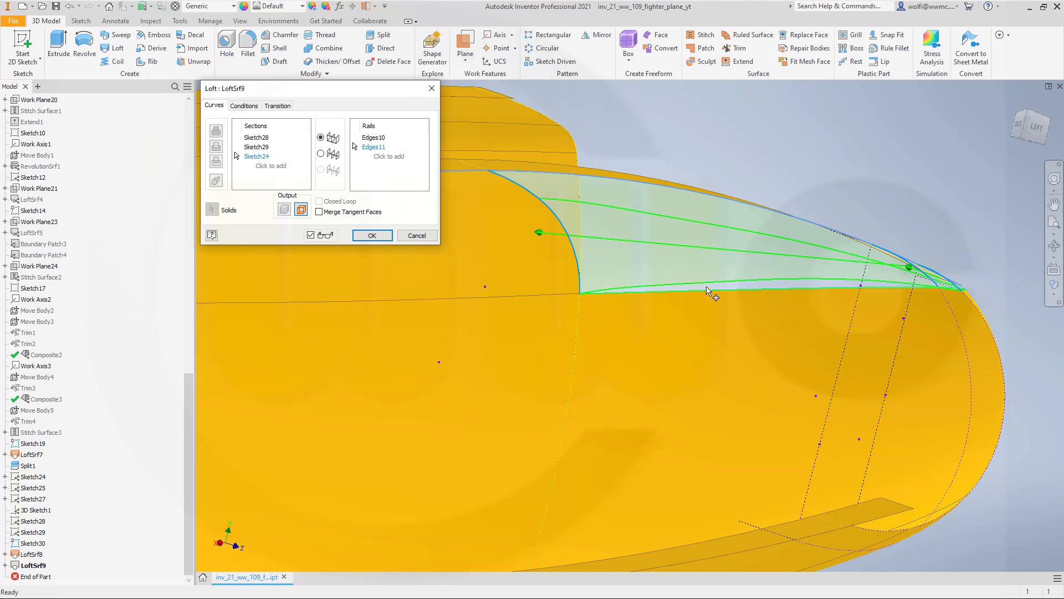
middle_click_drag(732, 288, 653, 299, "shift")
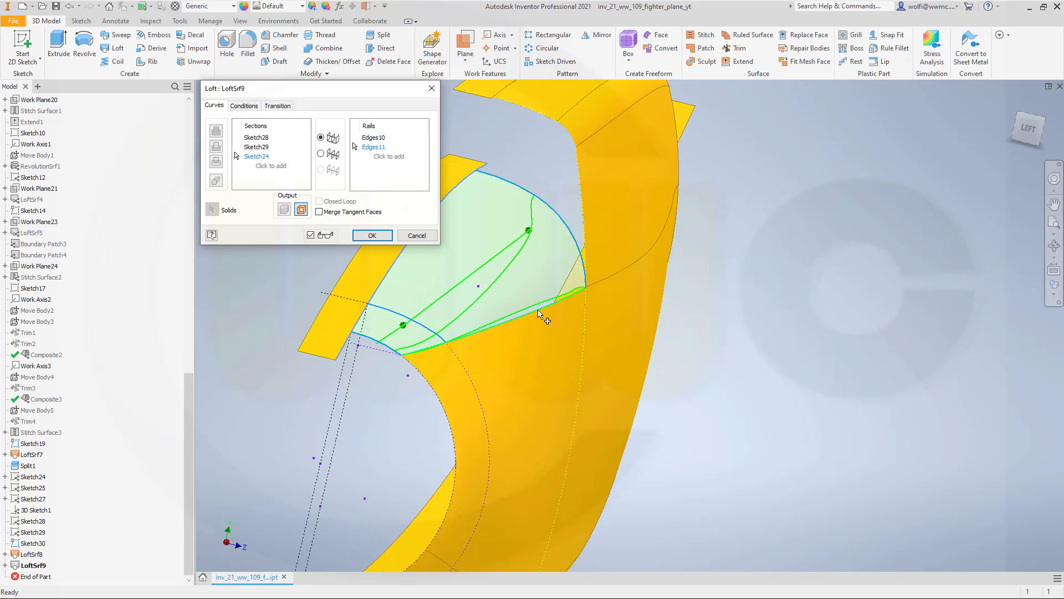
middle_click_drag(546, 335, 567, 360, "shift")
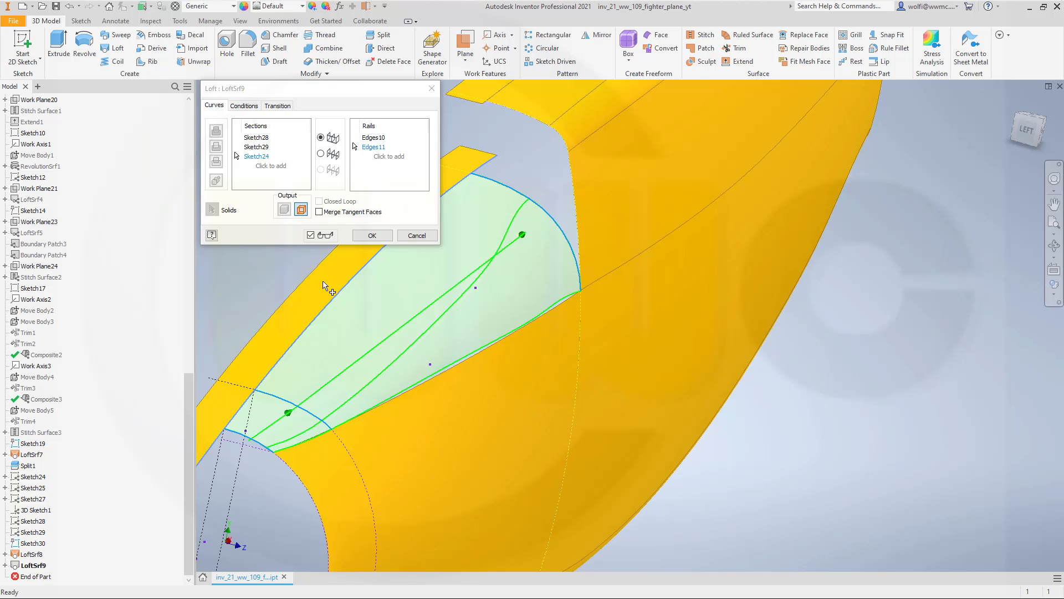
Step: Try a tangent condition on the Edges10 rail of LoftSrf9, and discard the loft edits
left_click(248, 107)
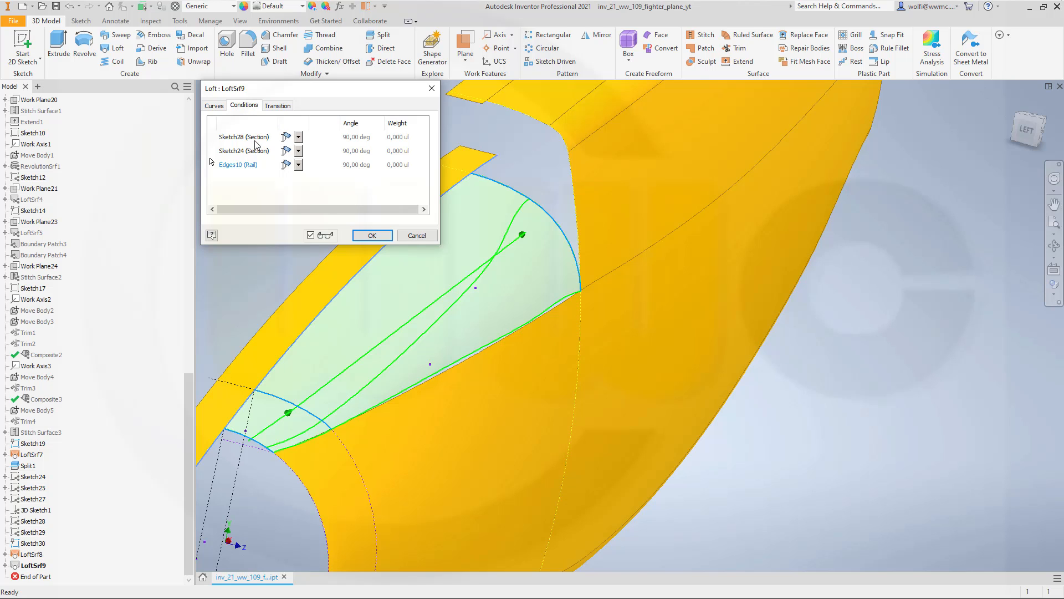
left_click(298, 166)
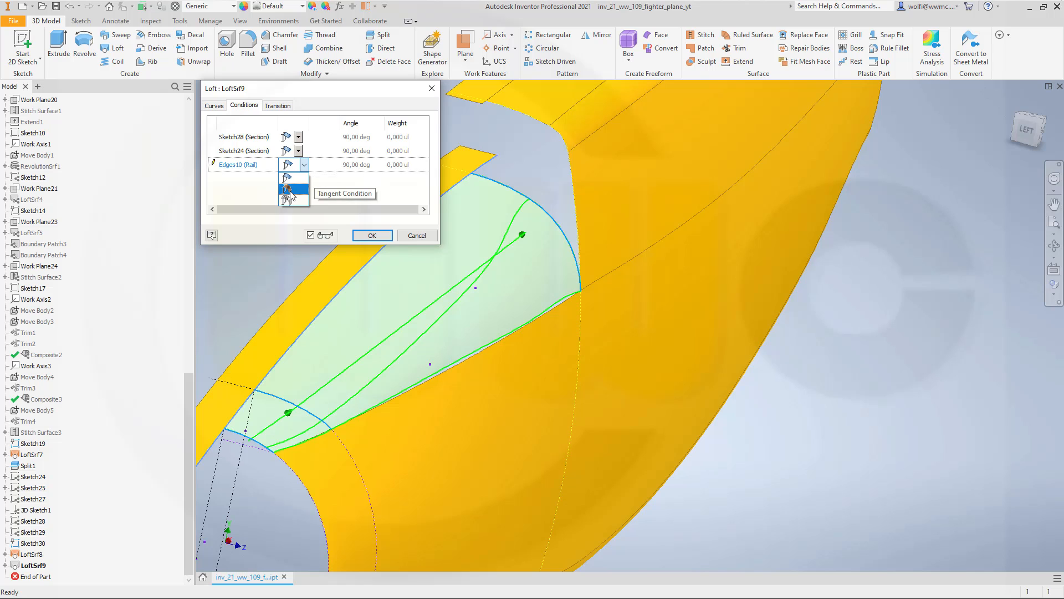
left_click(289, 189)
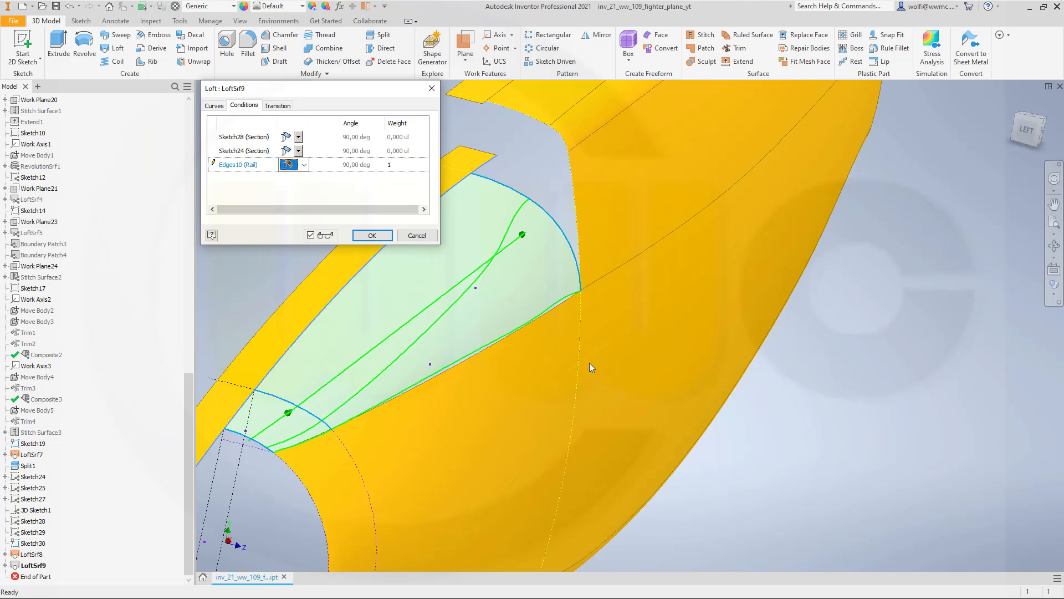
middle_click_drag(561, 343, 612, 443, "shift")
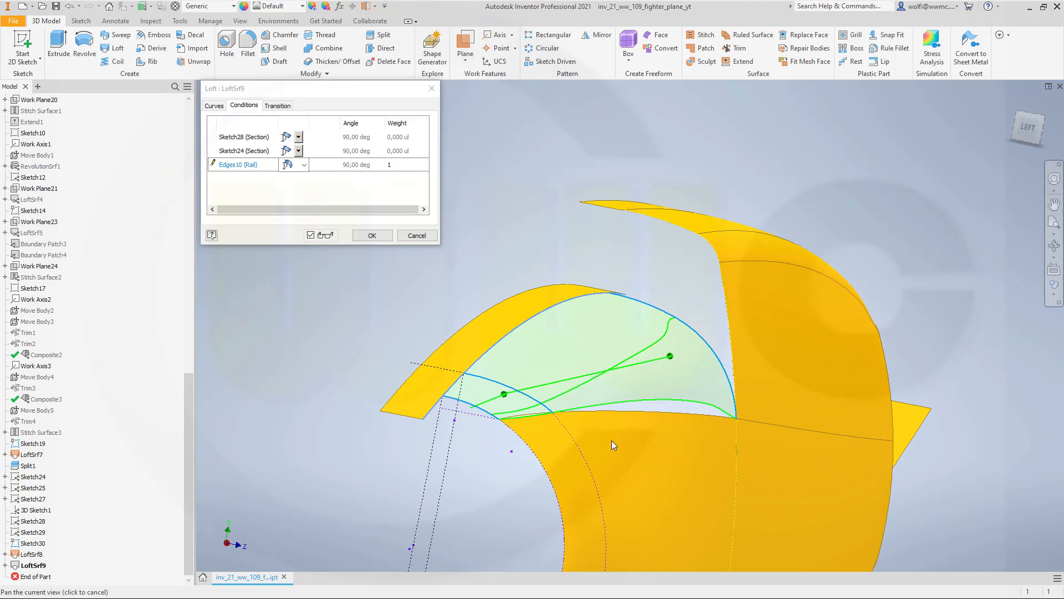
left_click(415, 236)
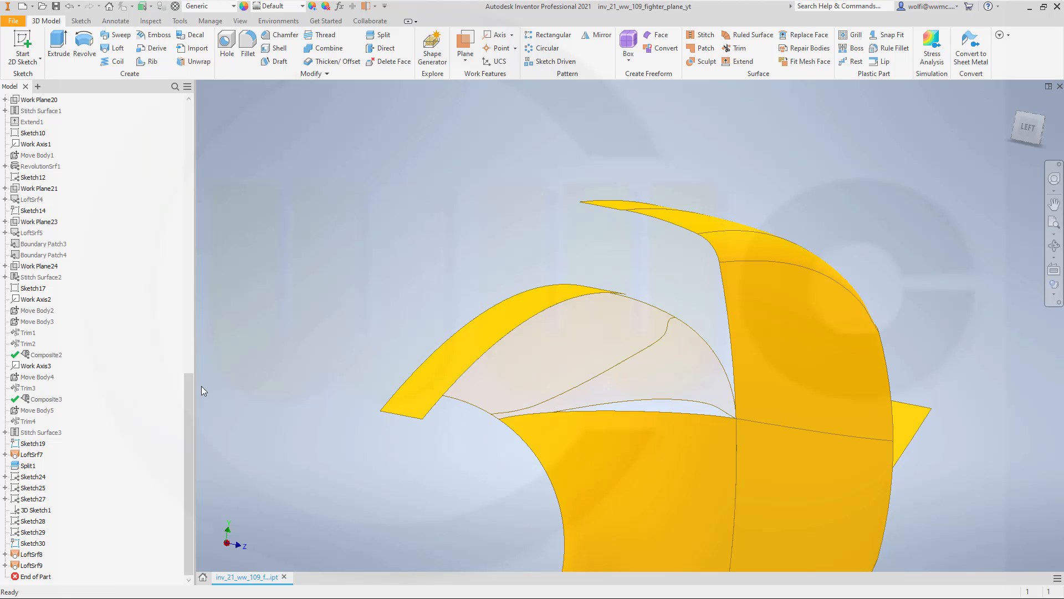
Step: Delete LoftSrf9 and create a surface loft between the lower loft surface's top edge and the upper strip's adjacent edge
right_click(31, 565)
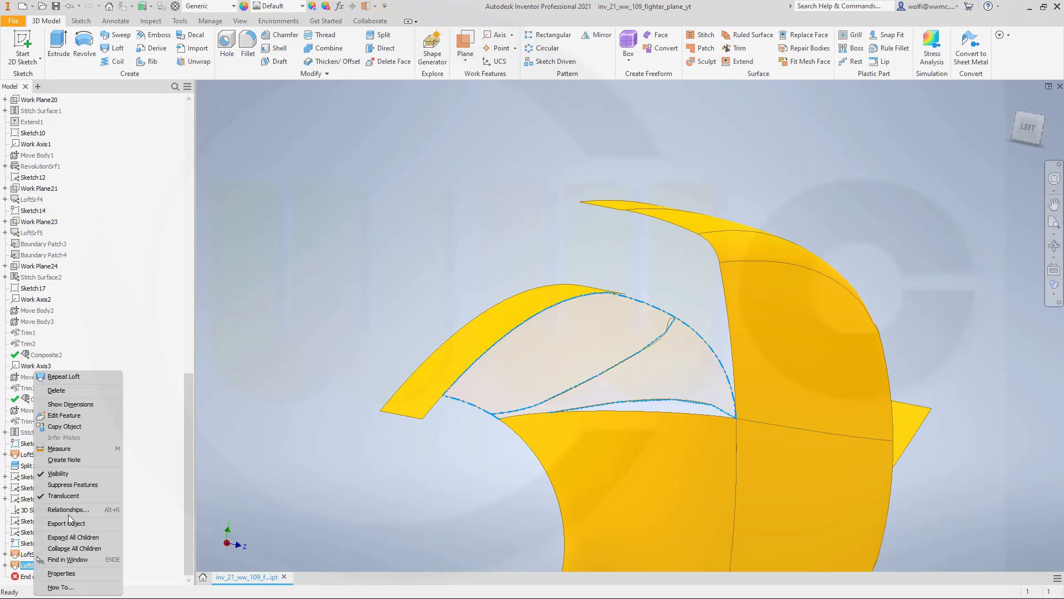
left_click(93, 389)
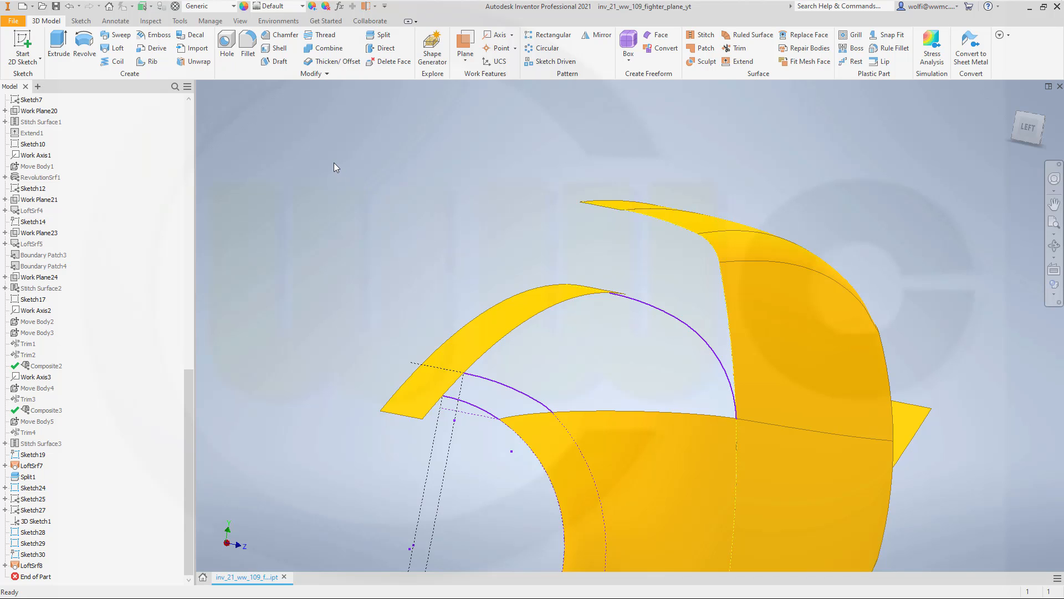
scroll(380, 254, "down", 4)
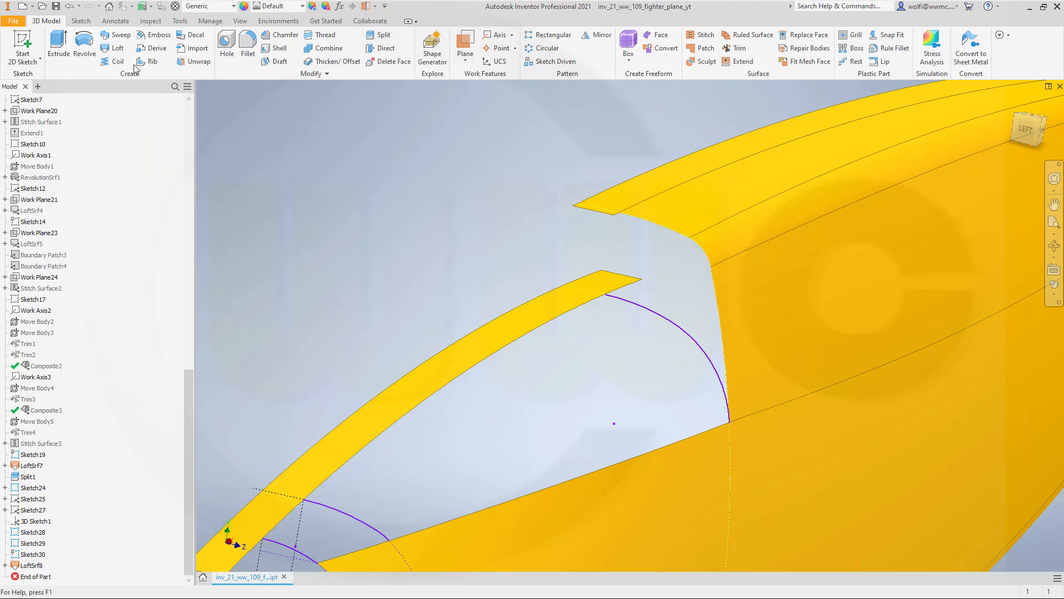
left_click(114, 48)
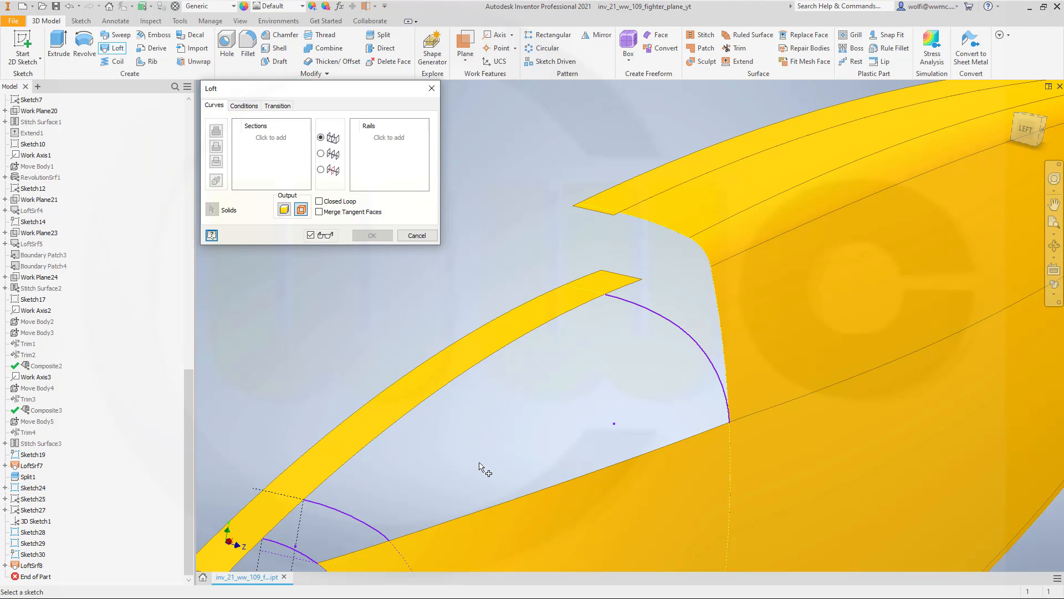
left_click(451, 522)
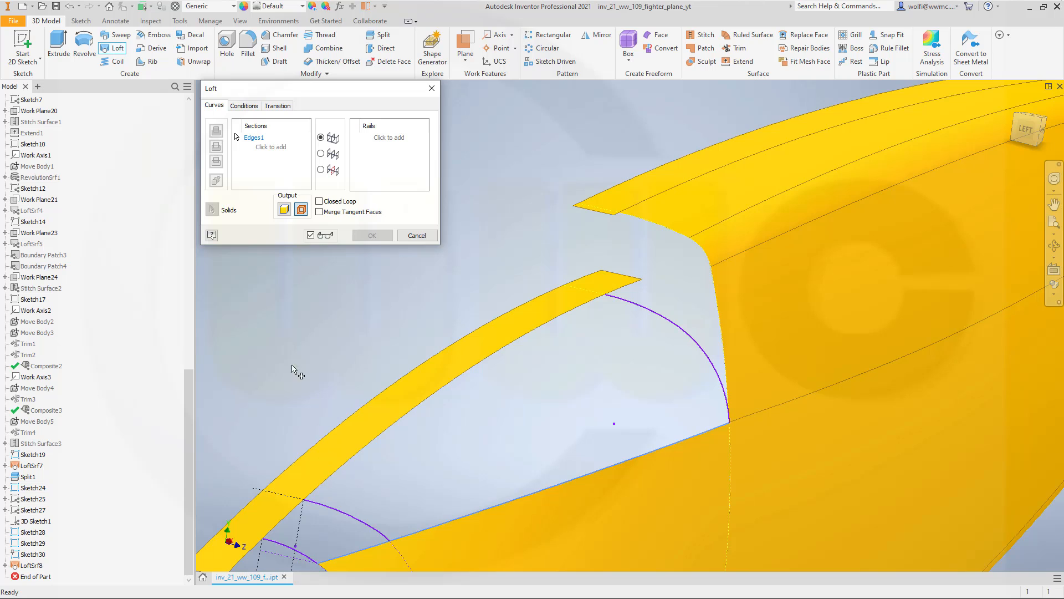
left_click(271, 148)
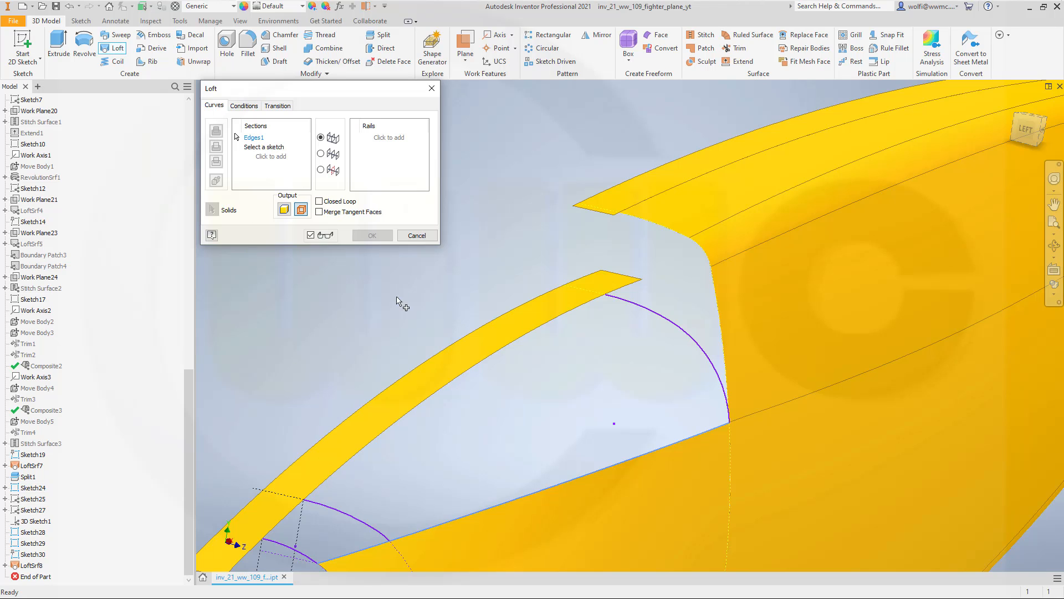
left_click(358, 454)
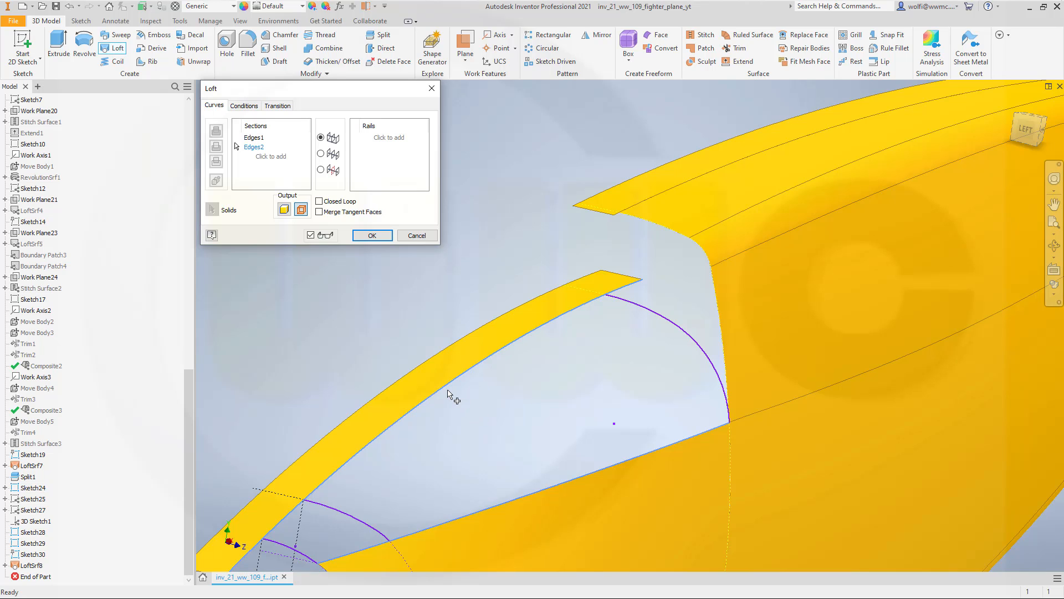
left_click(377, 235)
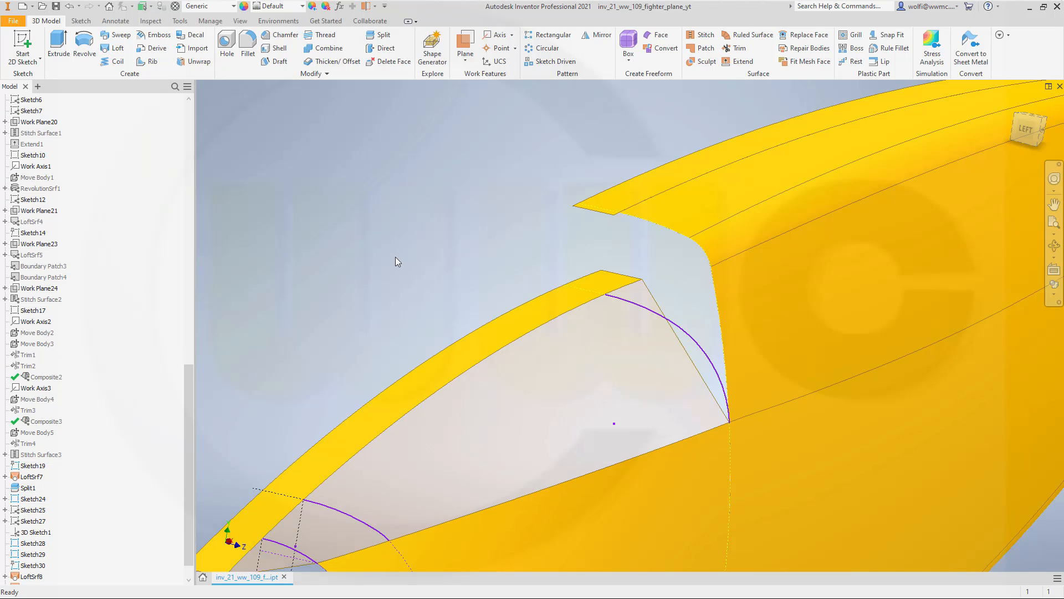
middle_click_drag(423, 258, 513, 161)
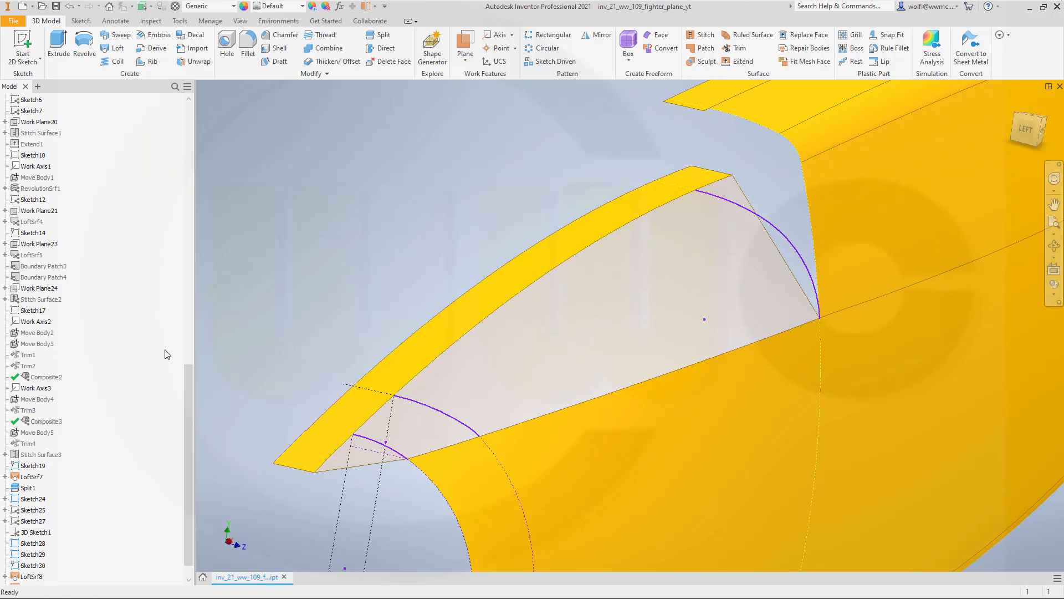
double_click(32, 576)
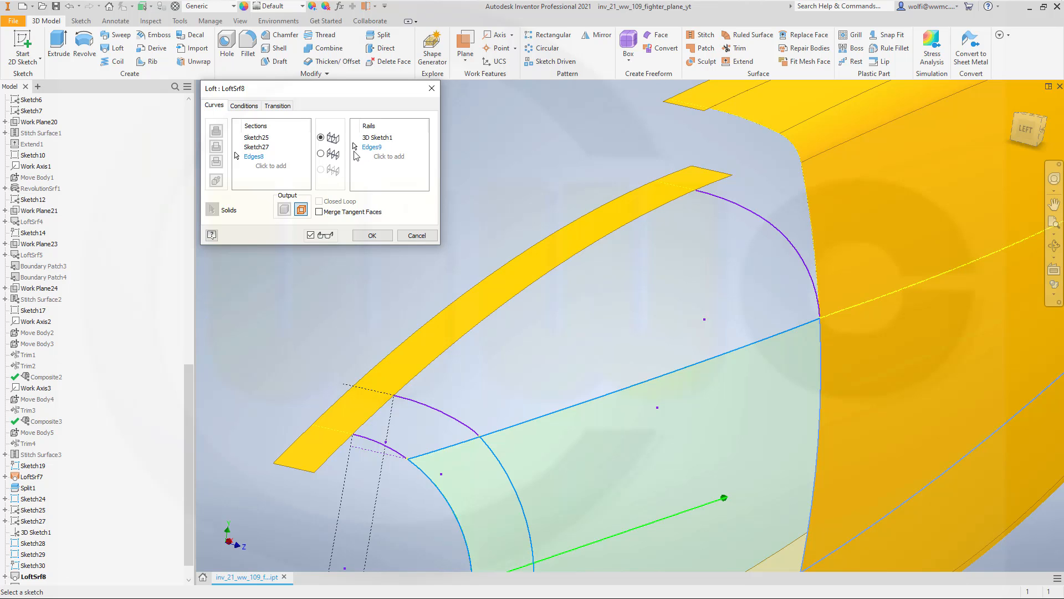
left_click(418, 236)
scroll(102, 419, "down", 1)
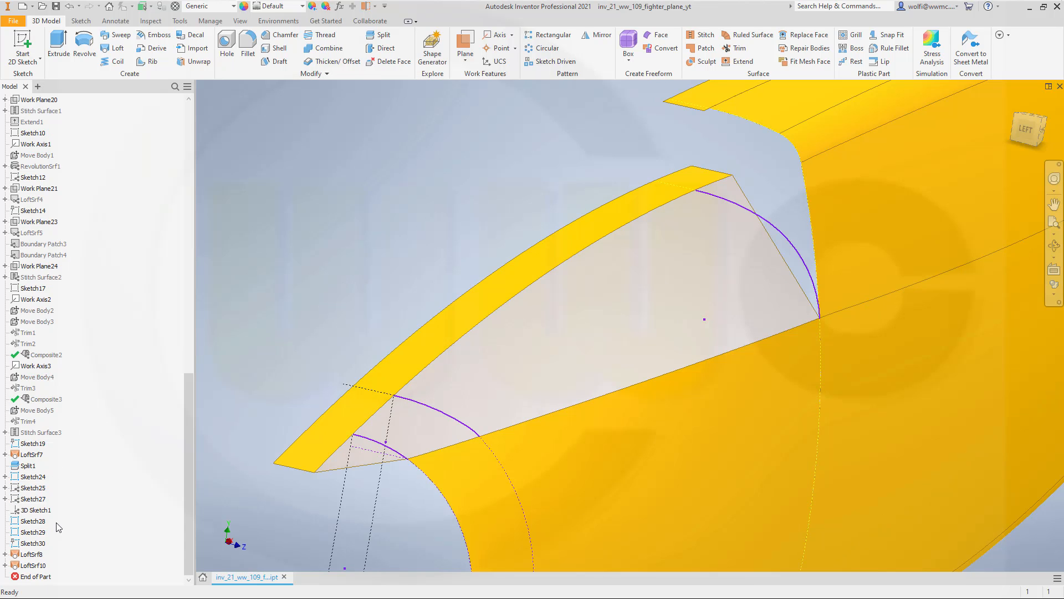
double_click(34, 565)
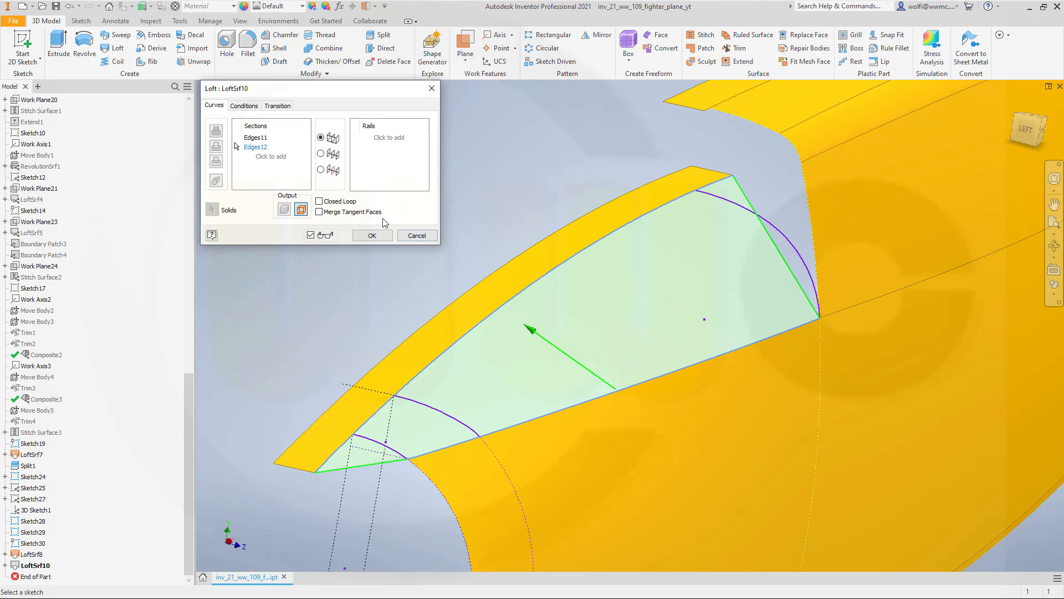
left_click(415, 237)
Step: Split the upper strip's face with work plane A
left_click(335, 441)
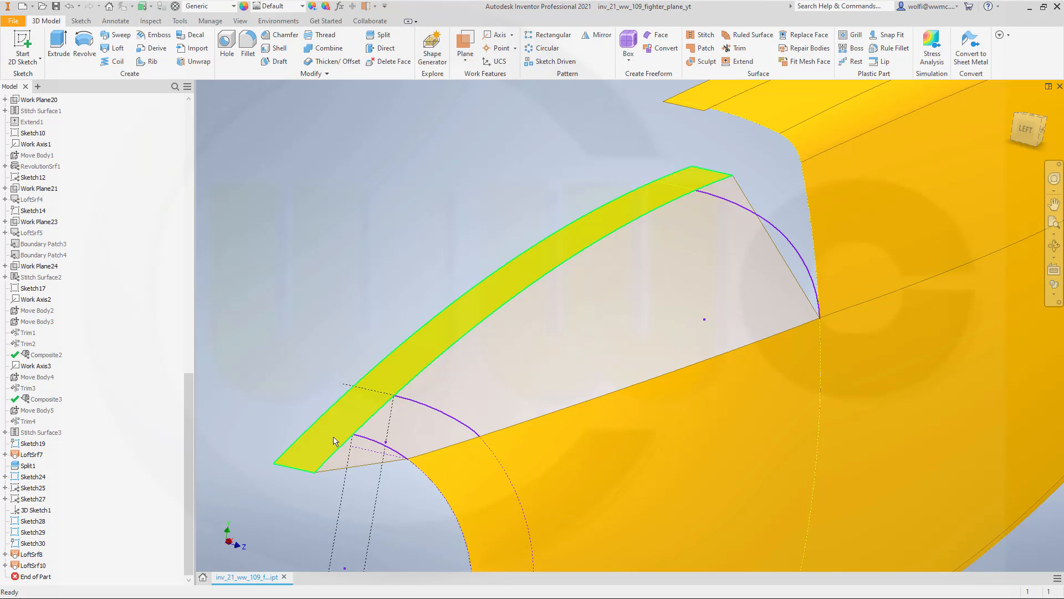
scroll(500, 255, "up", 4)
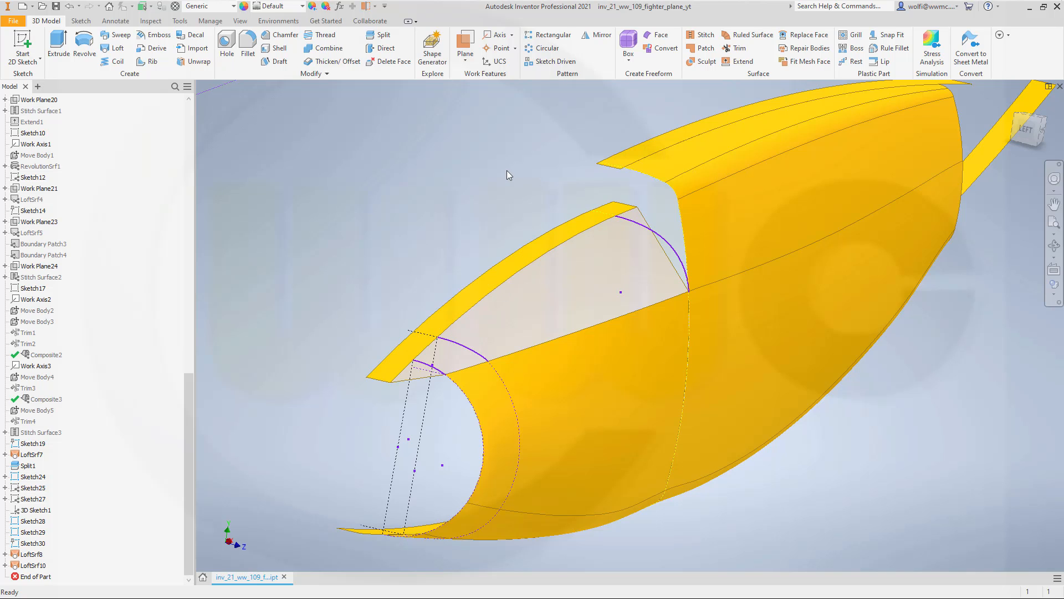
scroll(177, 226, "up", 10)
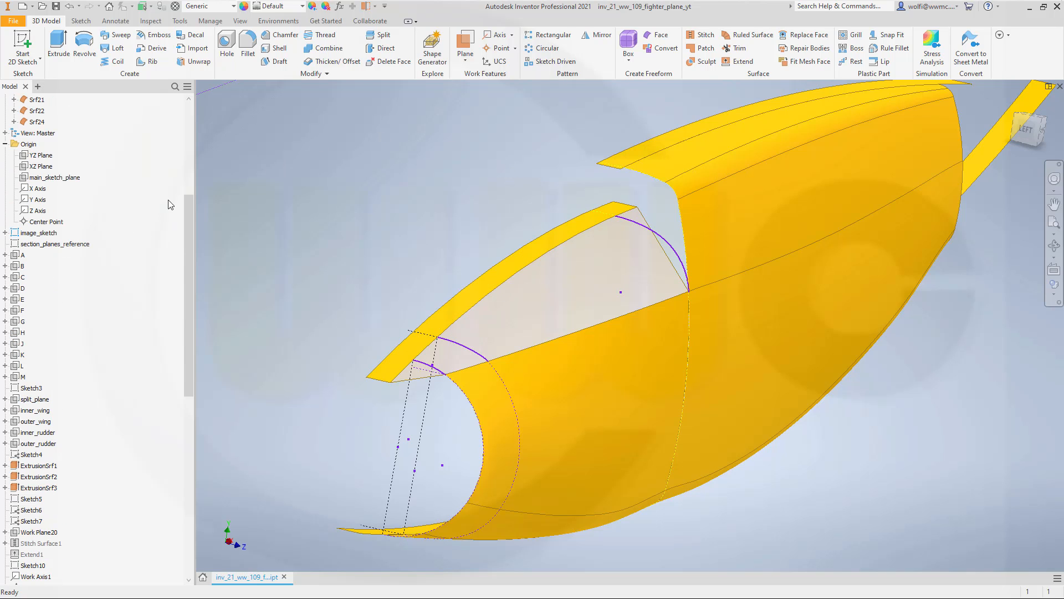
left_click(384, 35)
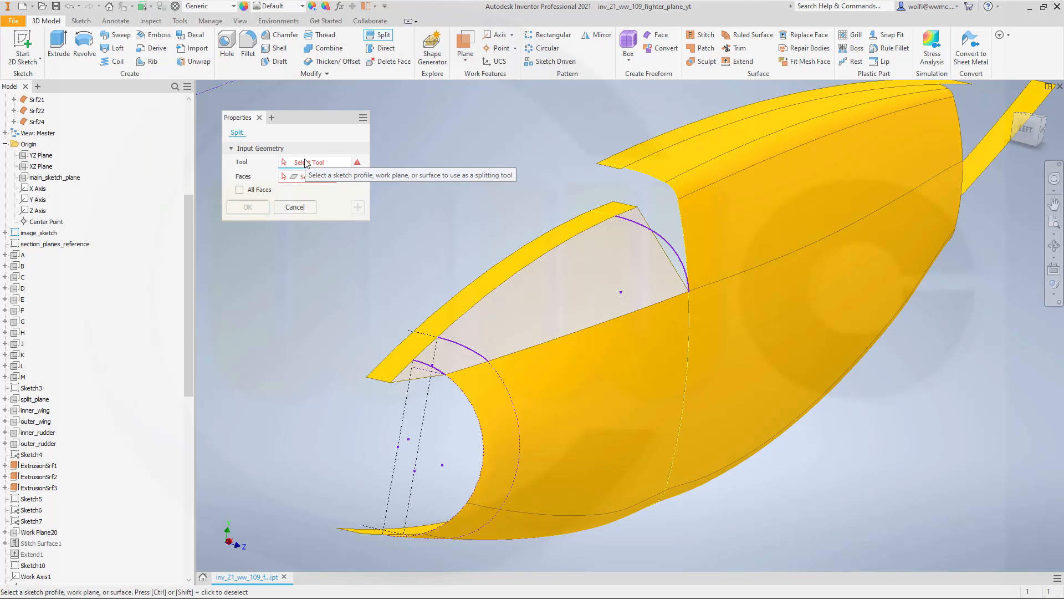
left_click(22, 256)
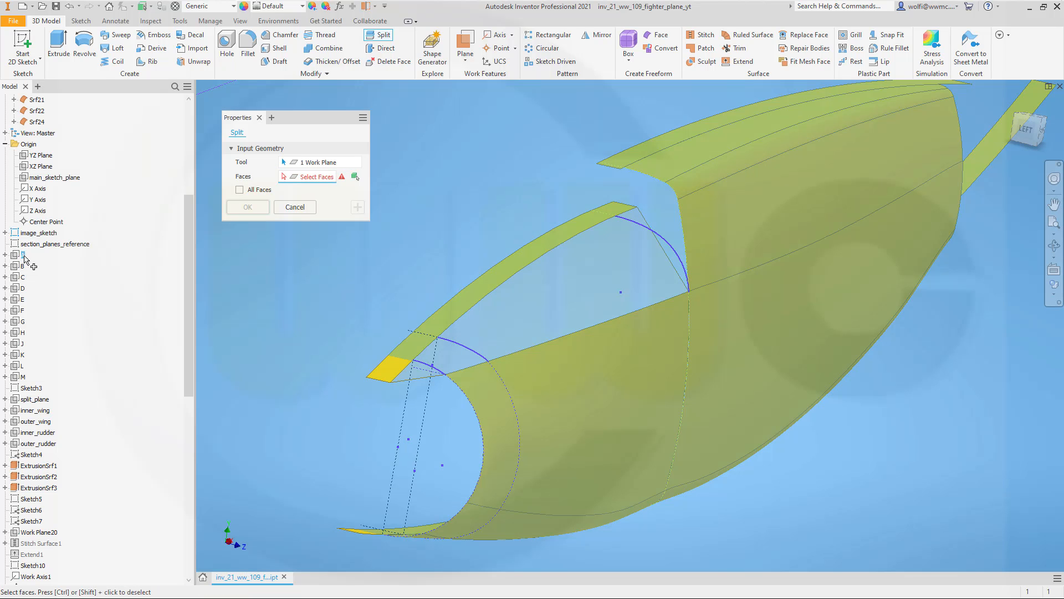
left_click(443, 321)
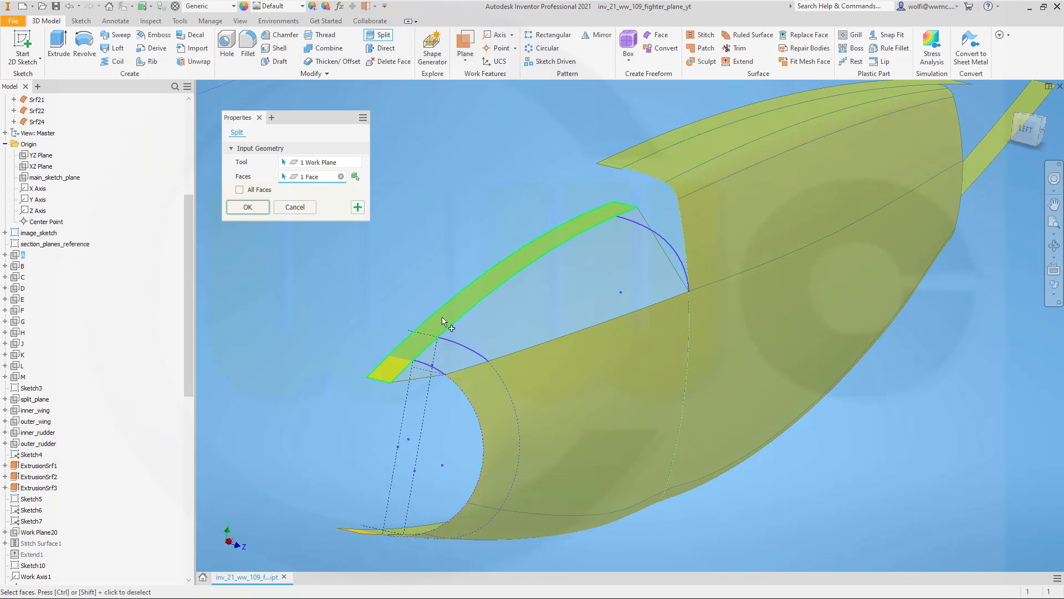
left_click(253, 206)
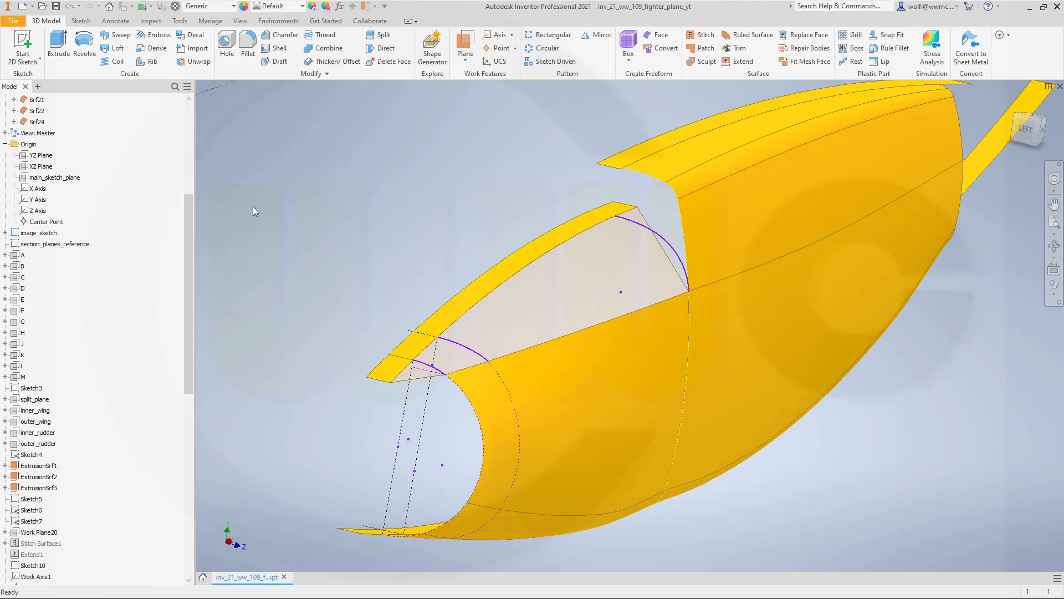
Step: Split the remaining long face of the upper strip with work plane E
left_click(383, 35)
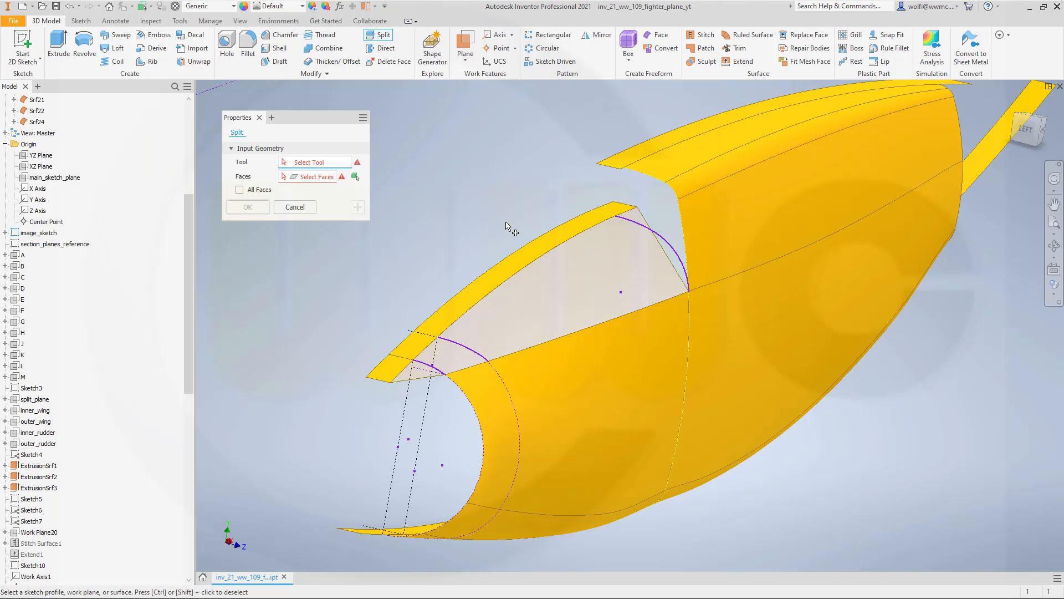
left_click(23, 299)
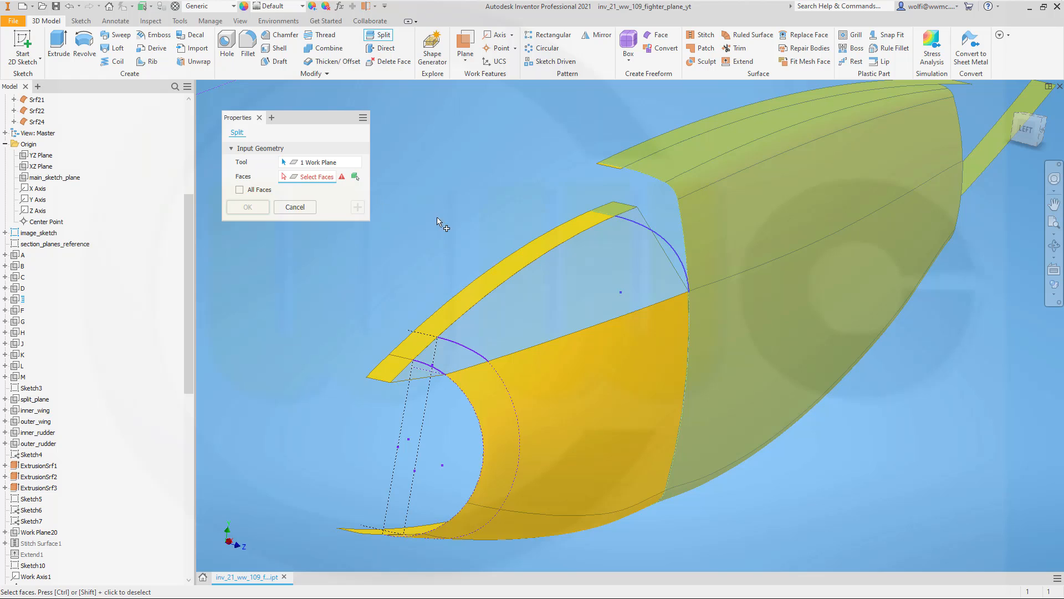
left_click(498, 271)
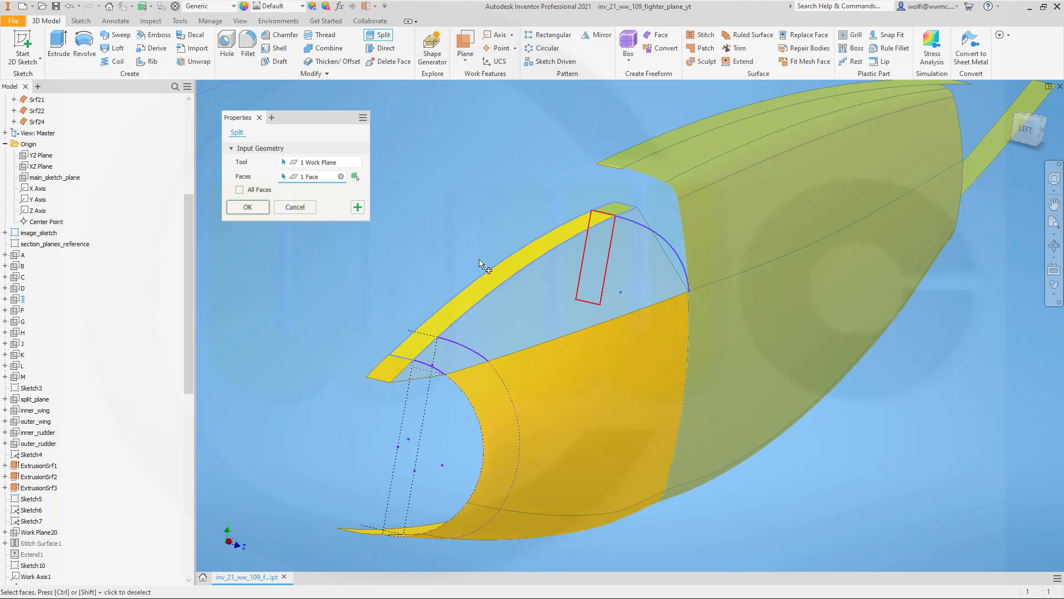
left_click(248, 207)
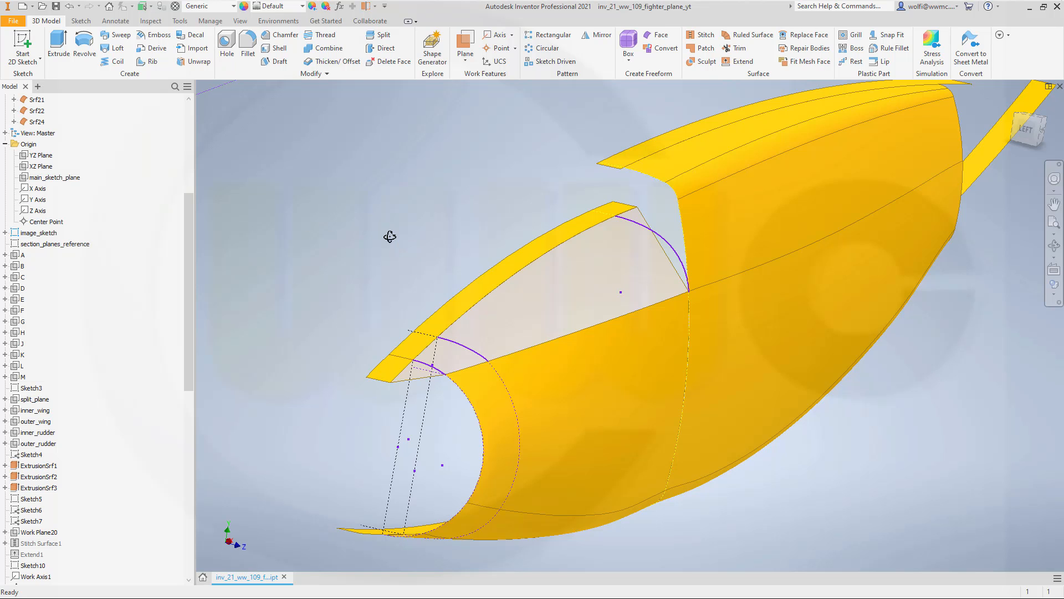
mouse_move(390, 236)
middle_mouse_down("shift")
mouse_move(377, 231)
mouse_move(381, 243)
middle_mouse_up("shift")
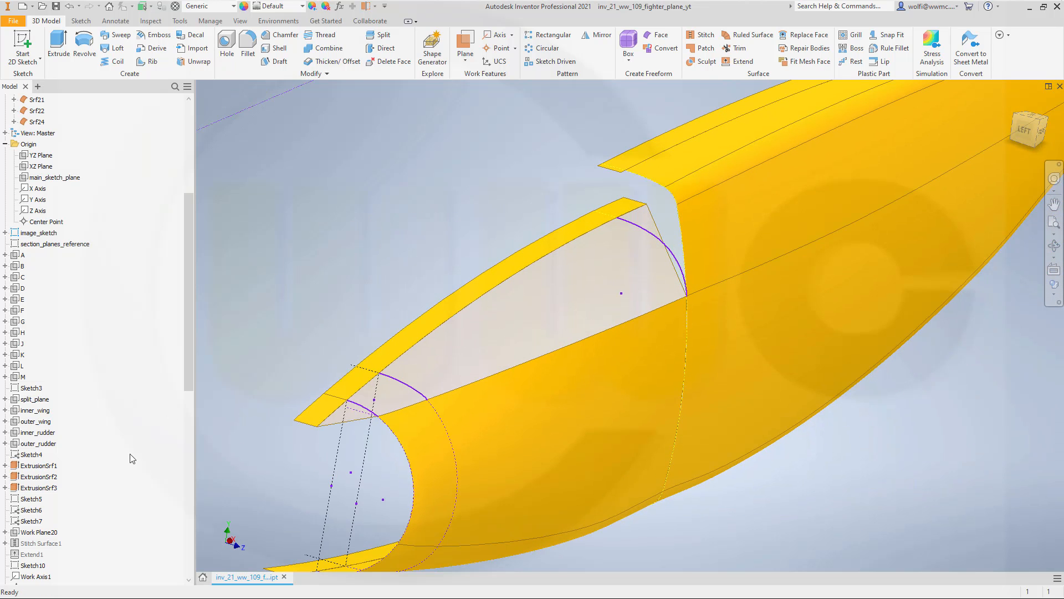
Step: Delete the LoftSrf10 surface between the lower loft surface and the upper strip
scroll(83, 532, "down", 14)
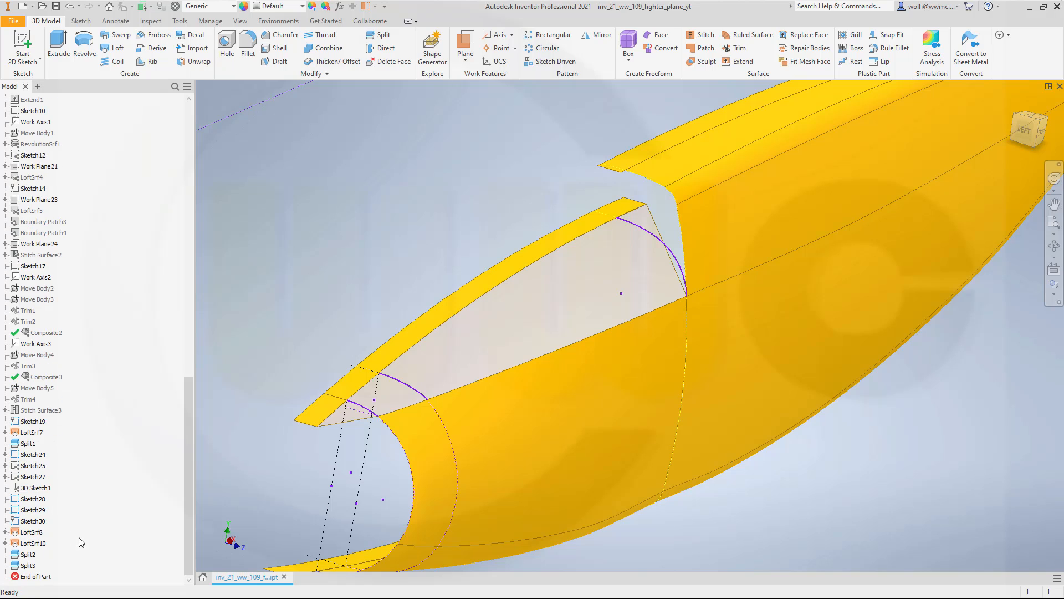
left_click(34, 543)
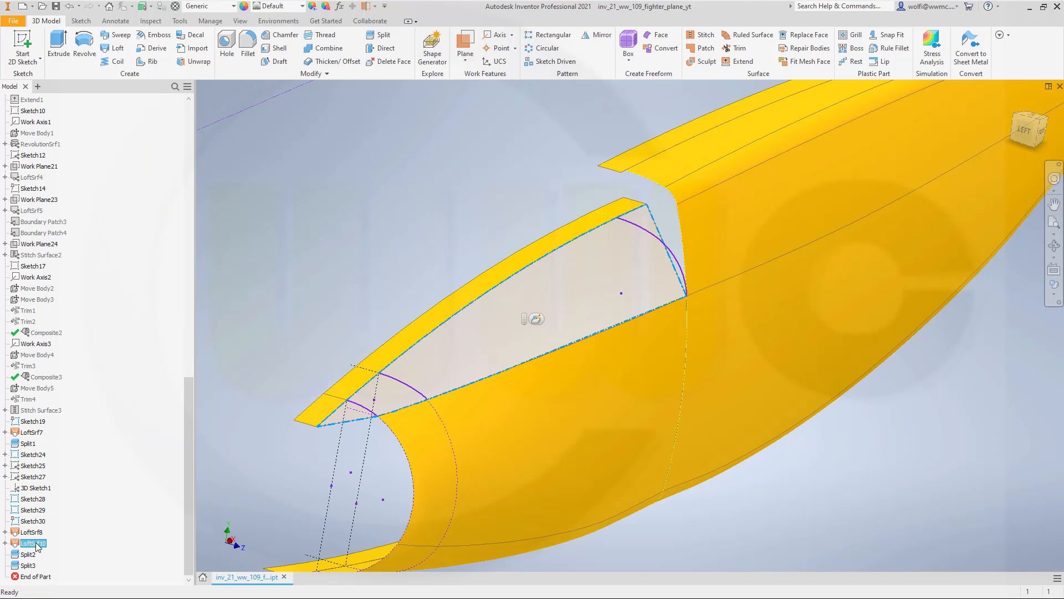
right_click(37, 545)
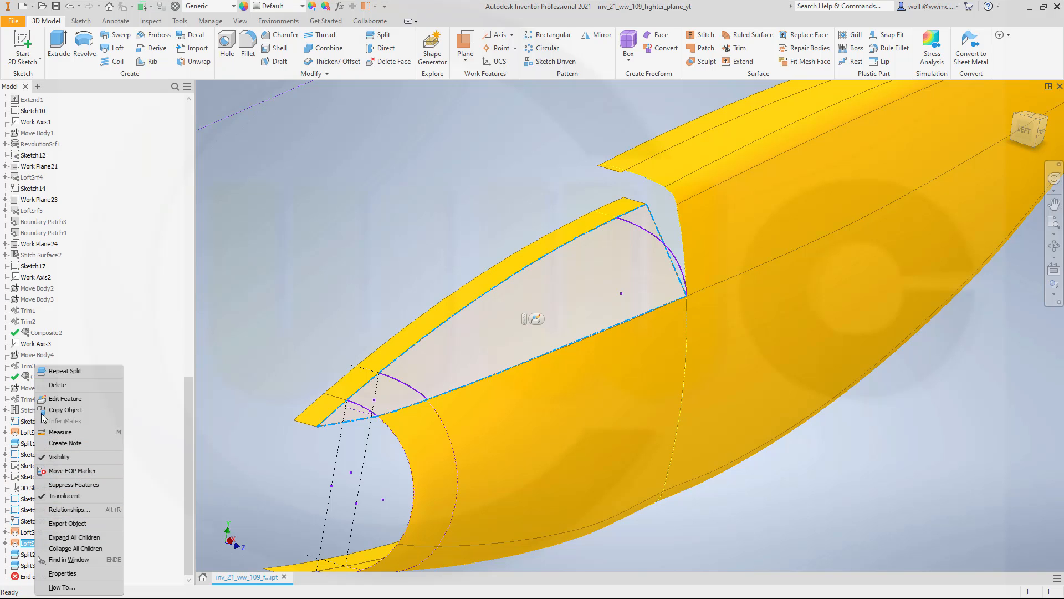
left_click(68, 385)
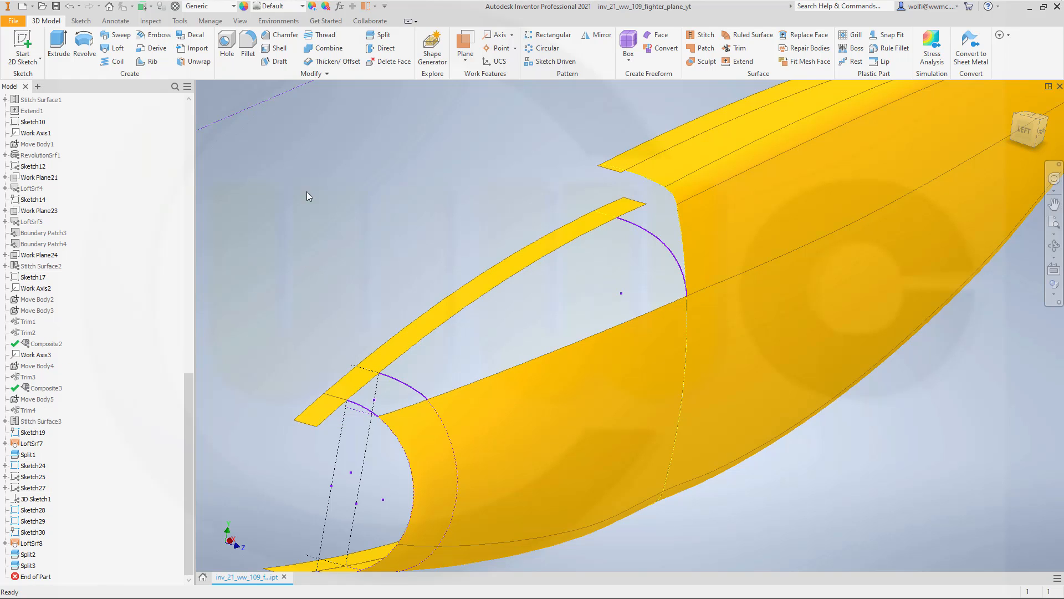
Step: Create a surface loft between the lower loft surface's top edge and the upper strip's split edge between planes A and E
left_click(116, 50)
left_click(402, 410)
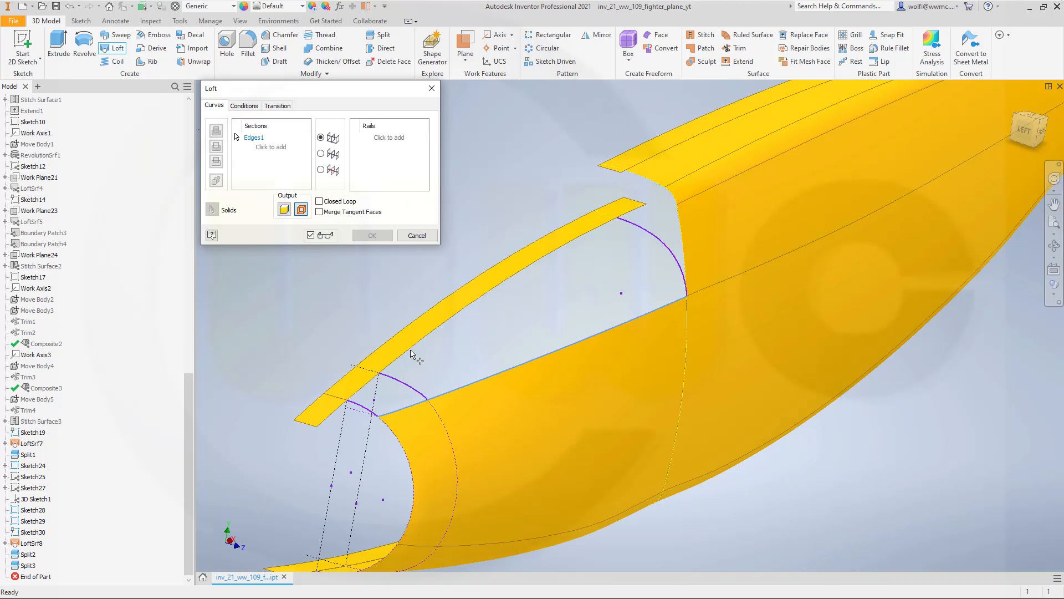
left_click(280, 151)
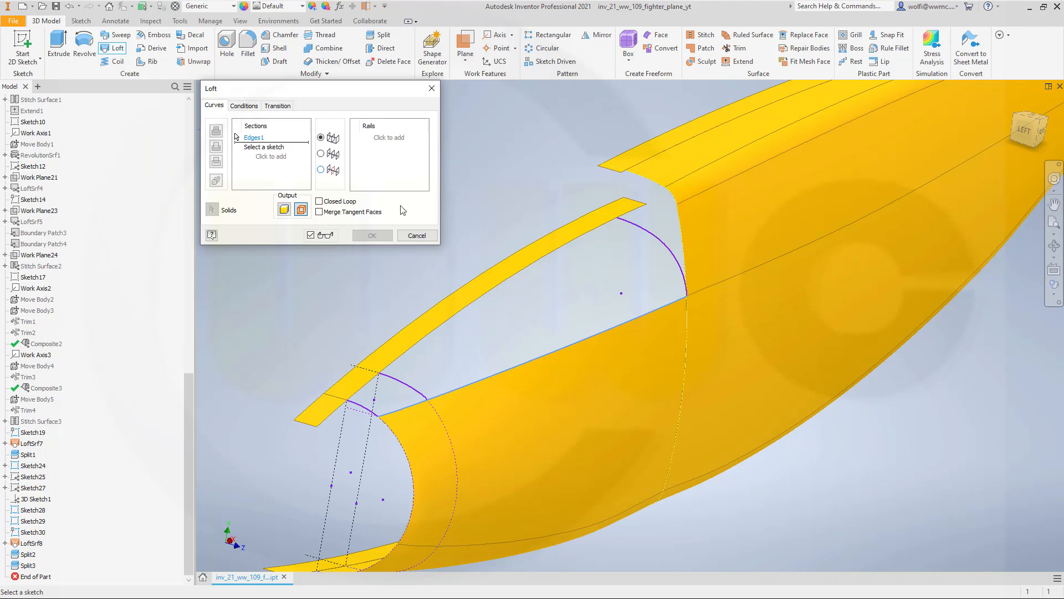
left_click(431, 337)
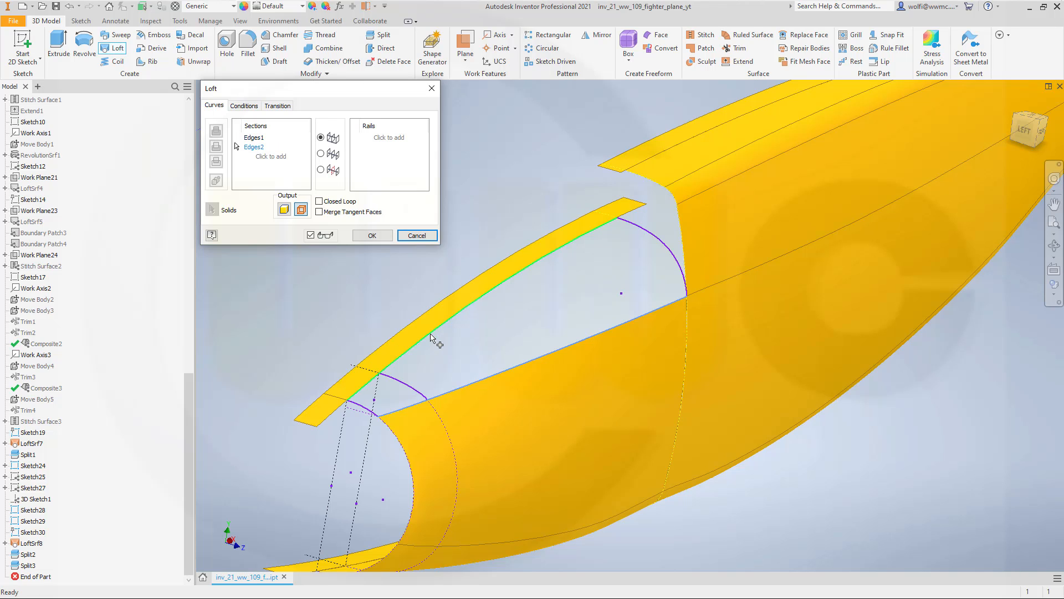
left_click(368, 235)
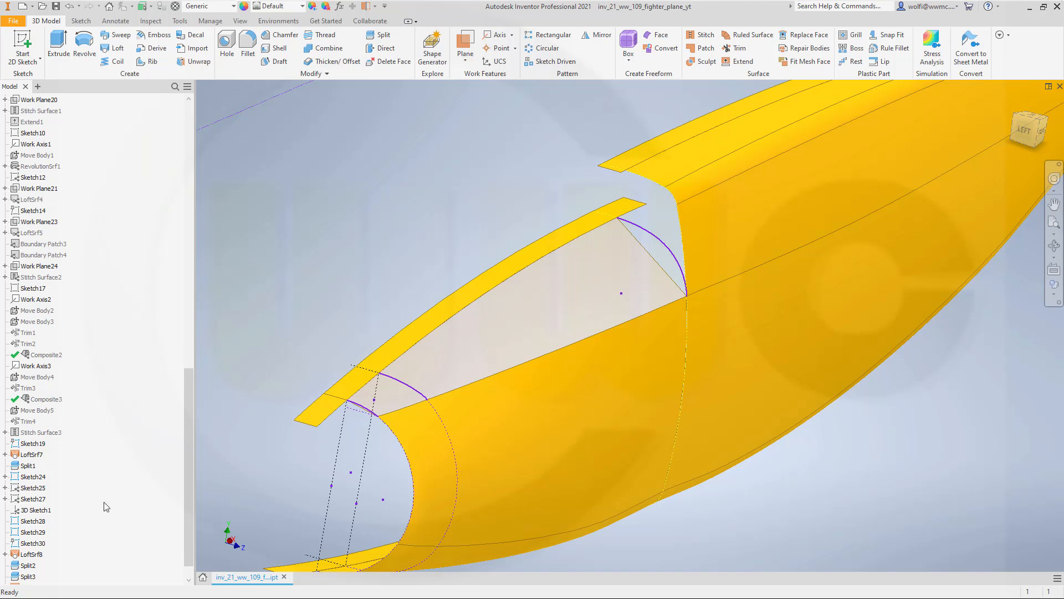
Step: Edit LoftSrf11 to add the section curves Sketch28, Sketch29 and Sketch24 as rails
scroll(56, 554, "down", 1)
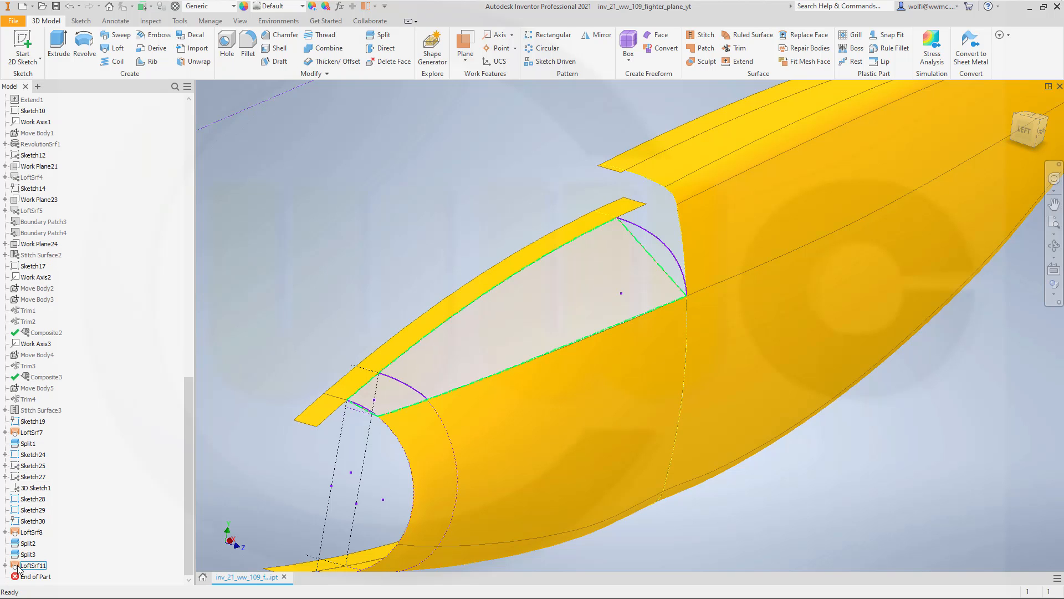
double_click(22, 565)
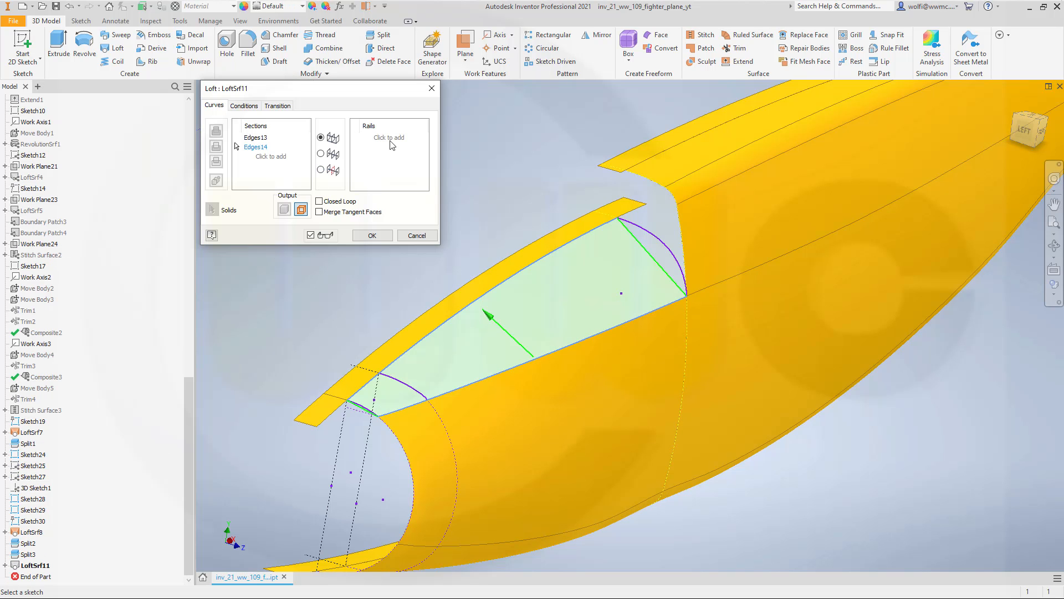
left_click(390, 142)
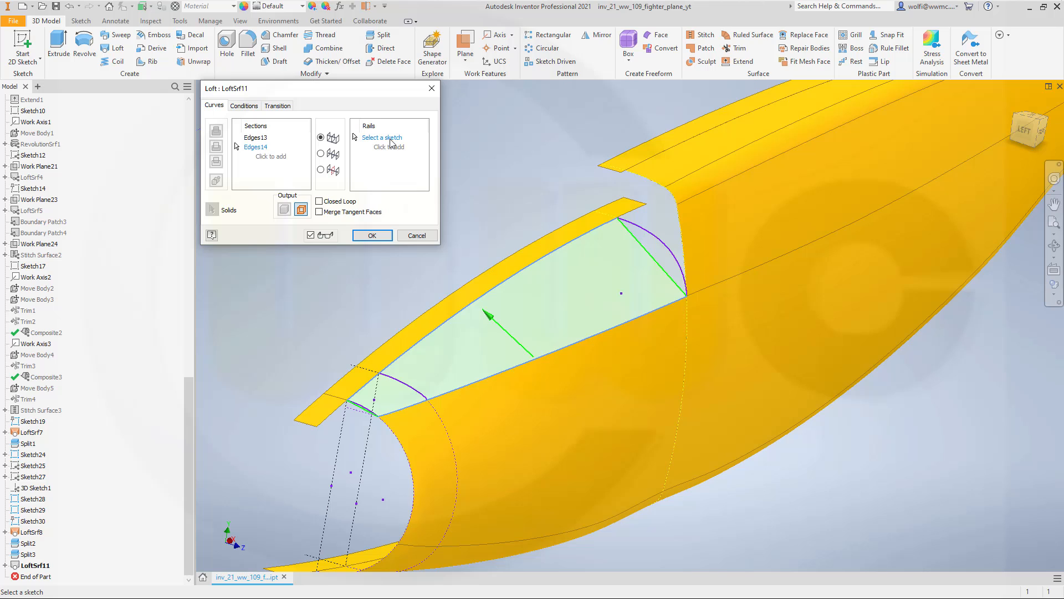
left_click(367, 411)
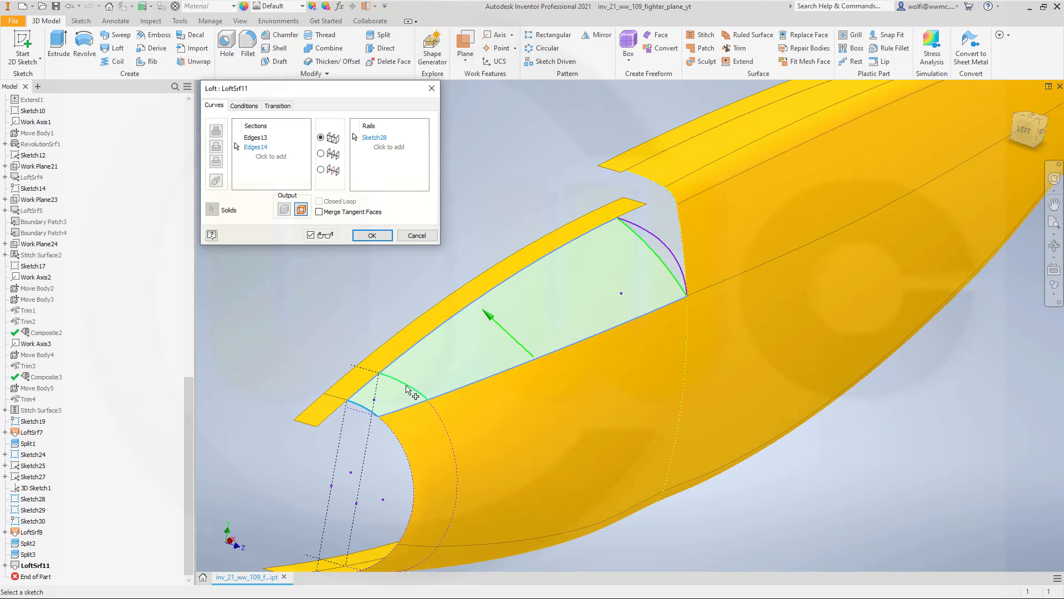
left_click(409, 390)
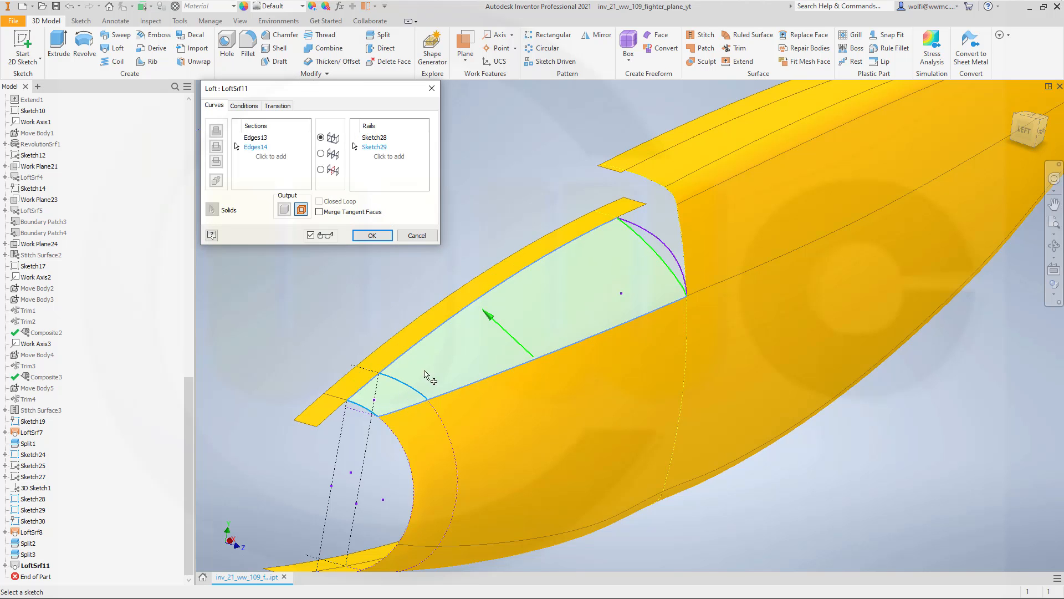
left_click(669, 251)
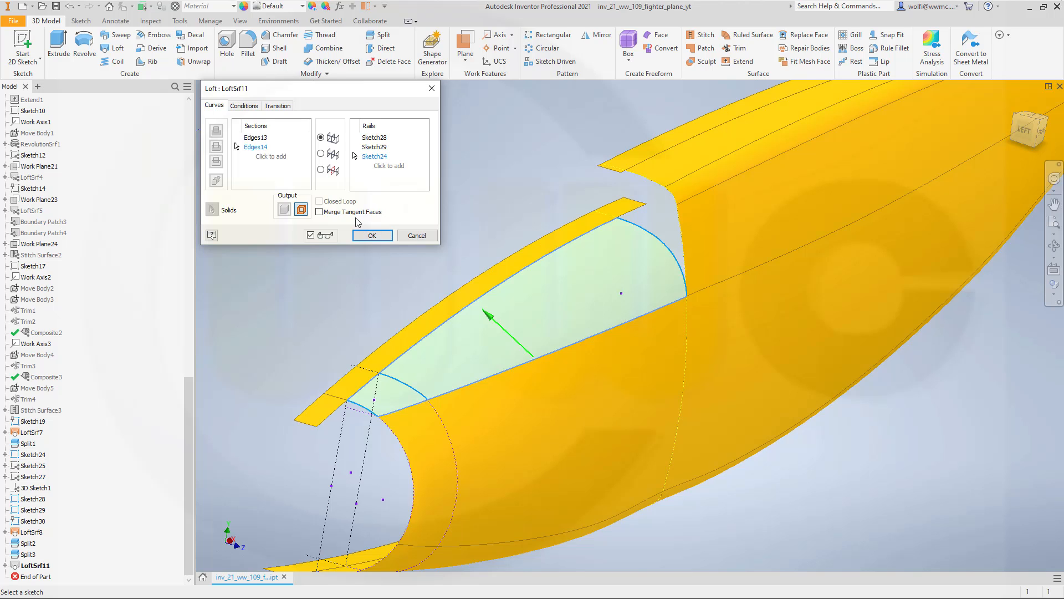
Step: Apply the tangent condition to both section edges, Edges13 and Edges14, of LoftSrf11 and accept the loft
left_click(244, 105)
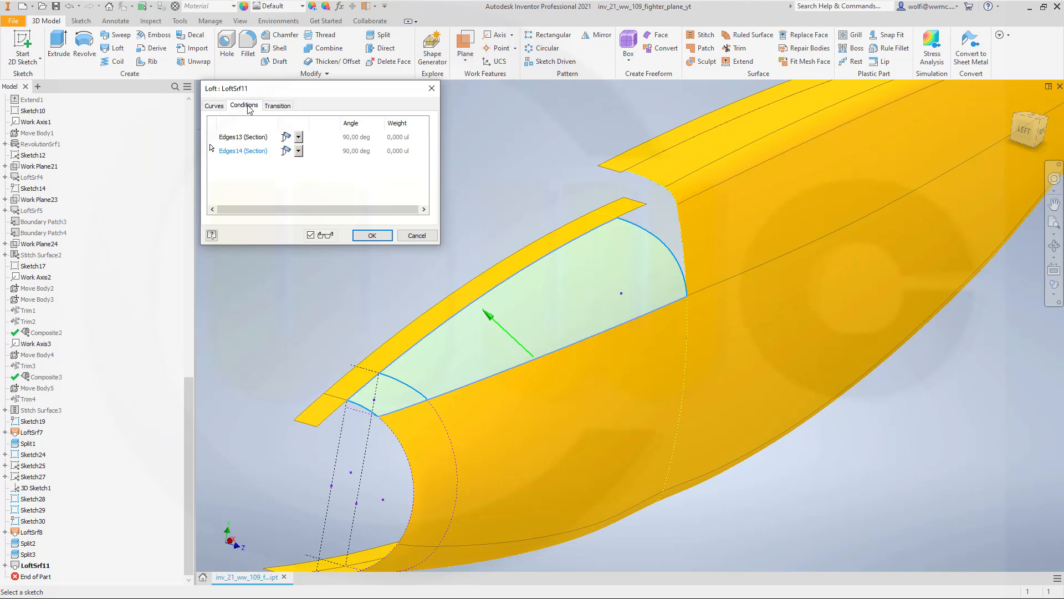
left_click(299, 138)
left_click(297, 159)
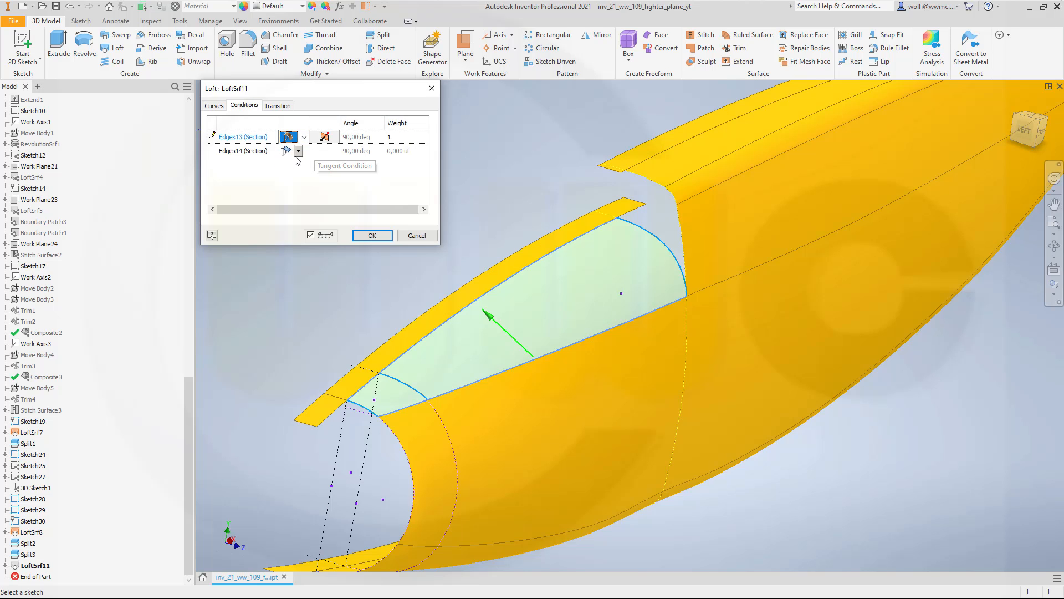
left_click(300, 151)
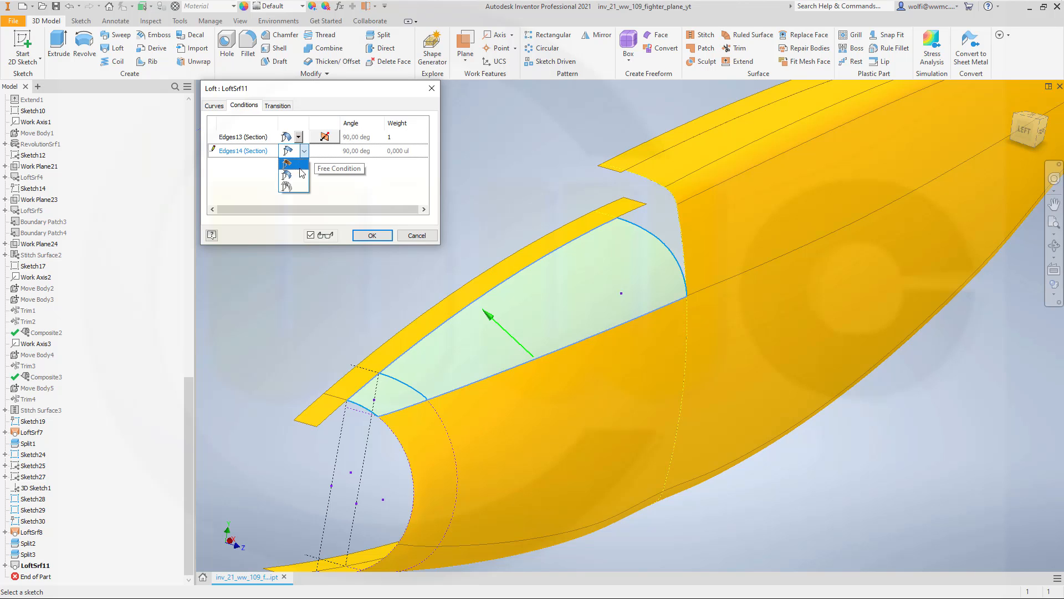
left_click(294, 172)
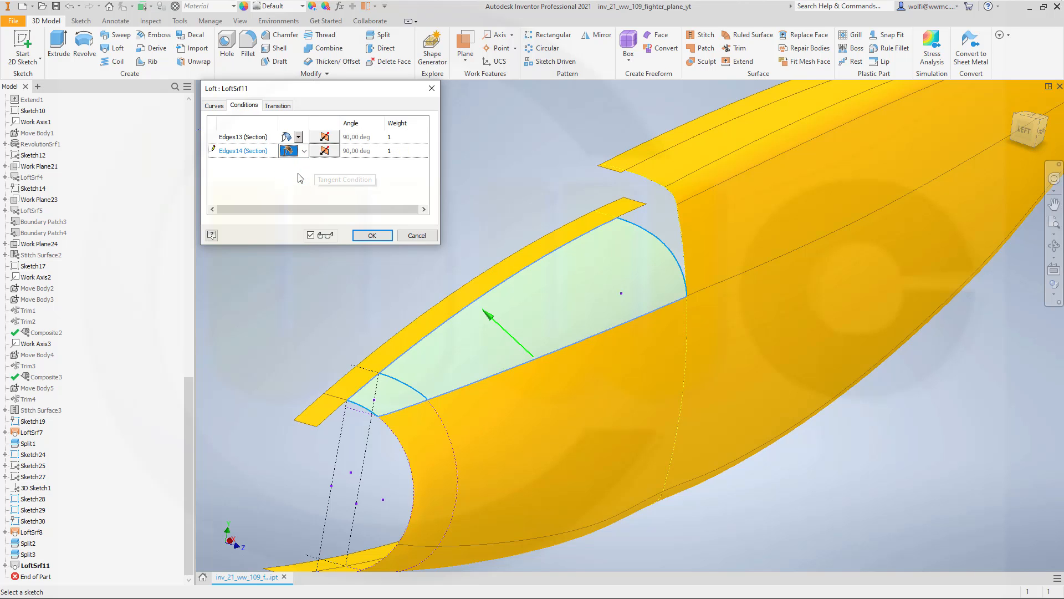
left_click(370, 236)
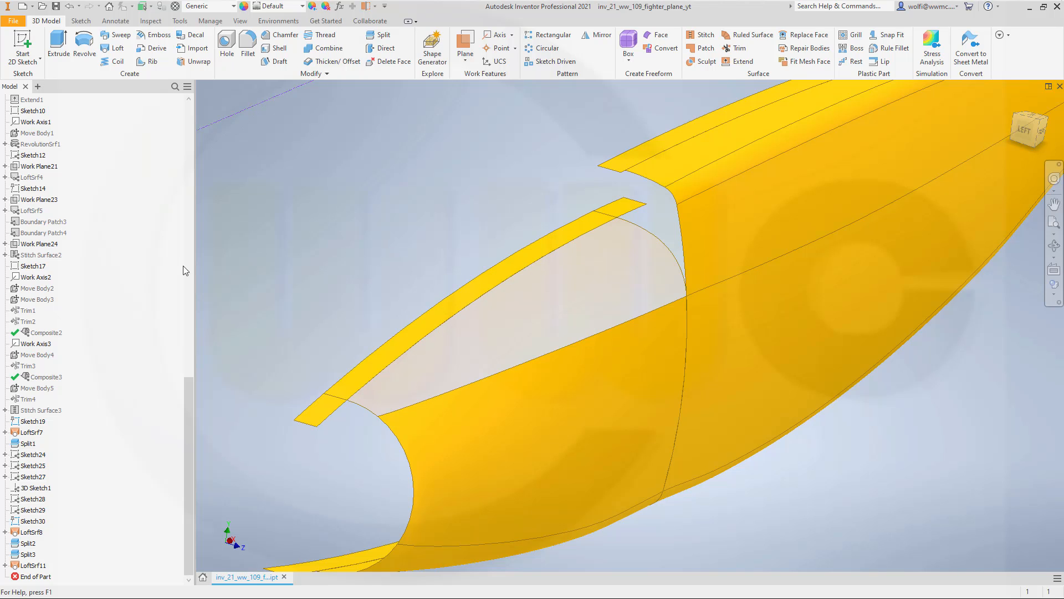
Step: Turn off translucency for the surface body Srf25
scroll(147, 260, "up", 11)
scroll(139, 241, "up", 6)
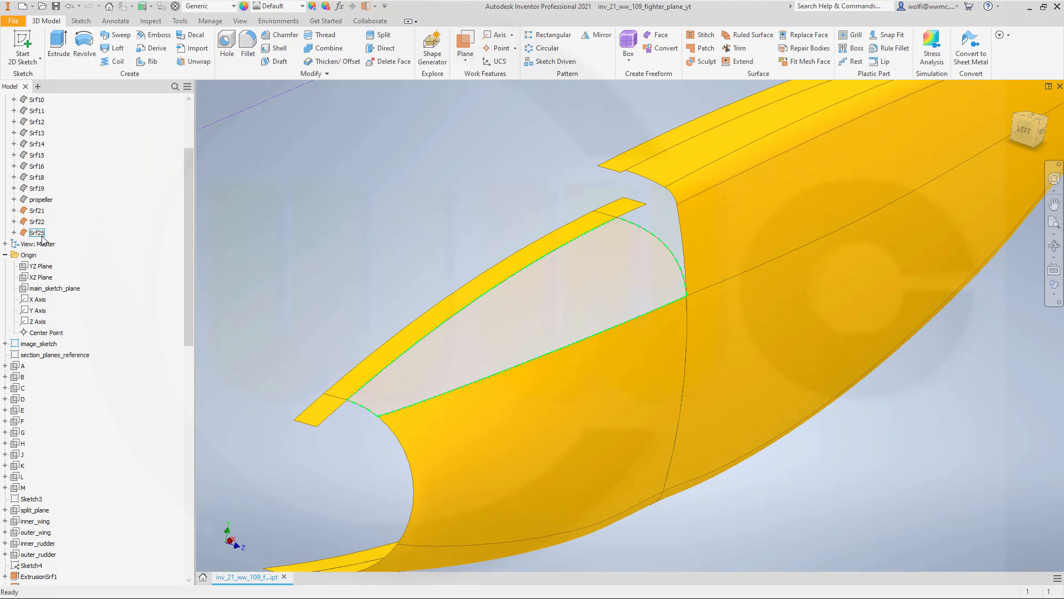
left_click(35, 235)
right_click(34, 234)
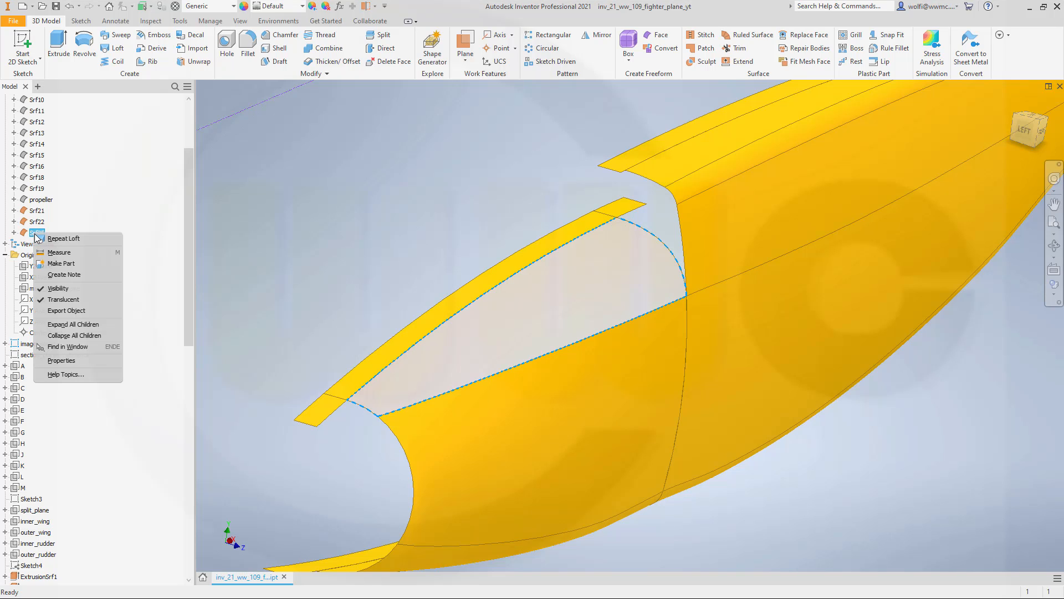
left_click(60, 299)
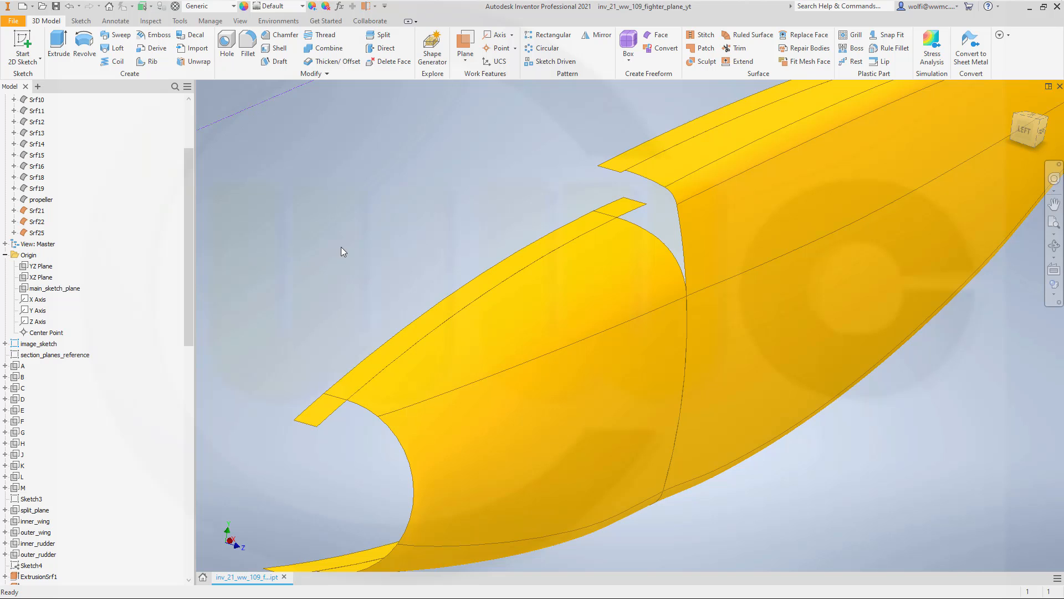
Step: Examine the lofted fuselage surfaces from several angles, especially the gap between the end section and the main section
middle_click_drag(390, 256, 381, 244)
scroll(399, 281, "down", 5)
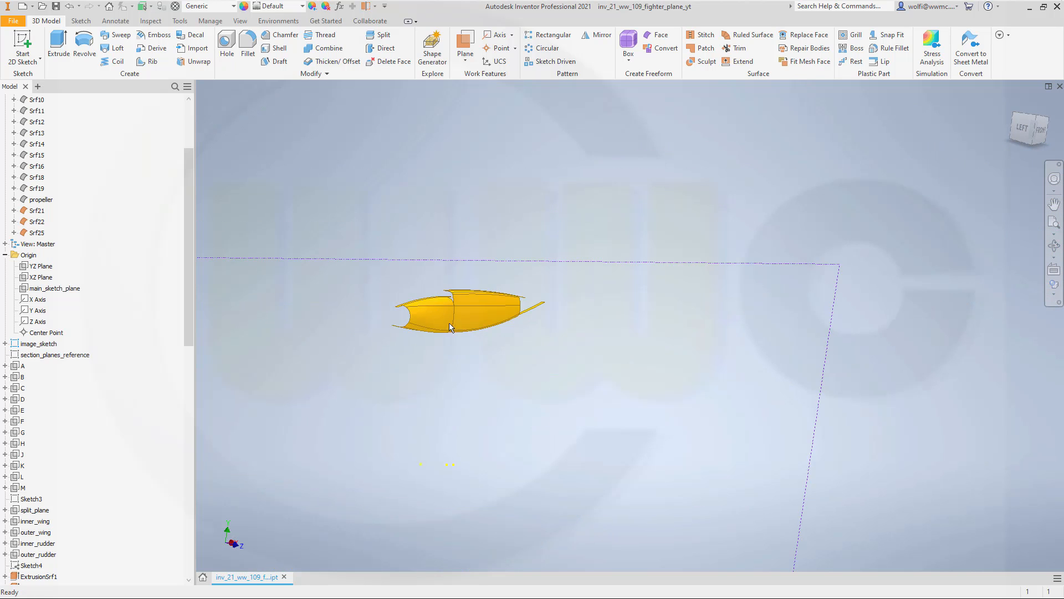
scroll(494, 342, "up", 3)
scroll(476, 338, "down", 3)
middle_click_drag(455, 331, 430, 288, "shift")
scroll(452, 293, "up", 6)
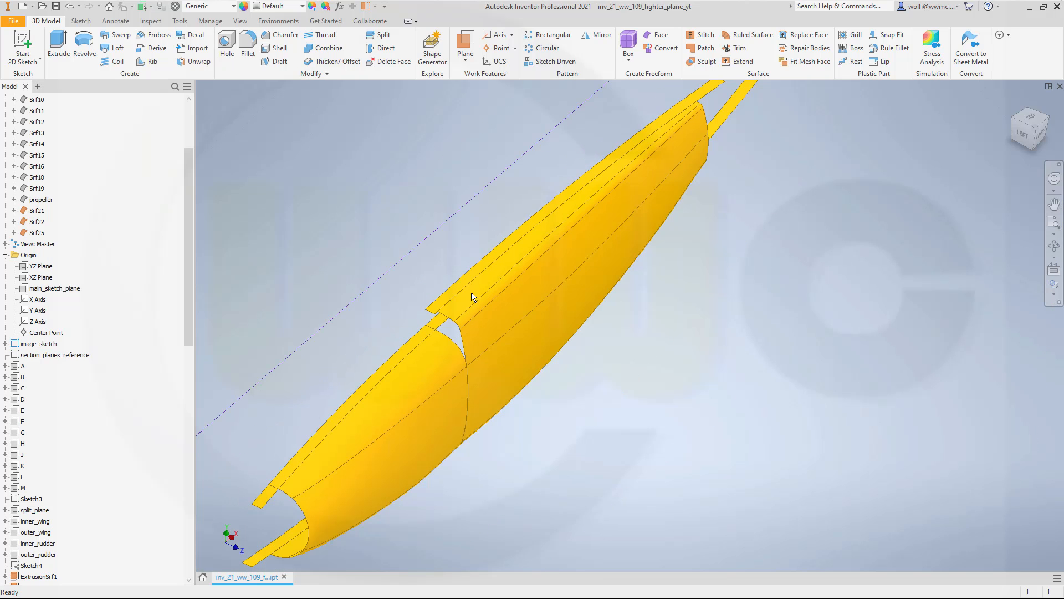
middle_click_drag(593, 428, 563, 409, "shift")
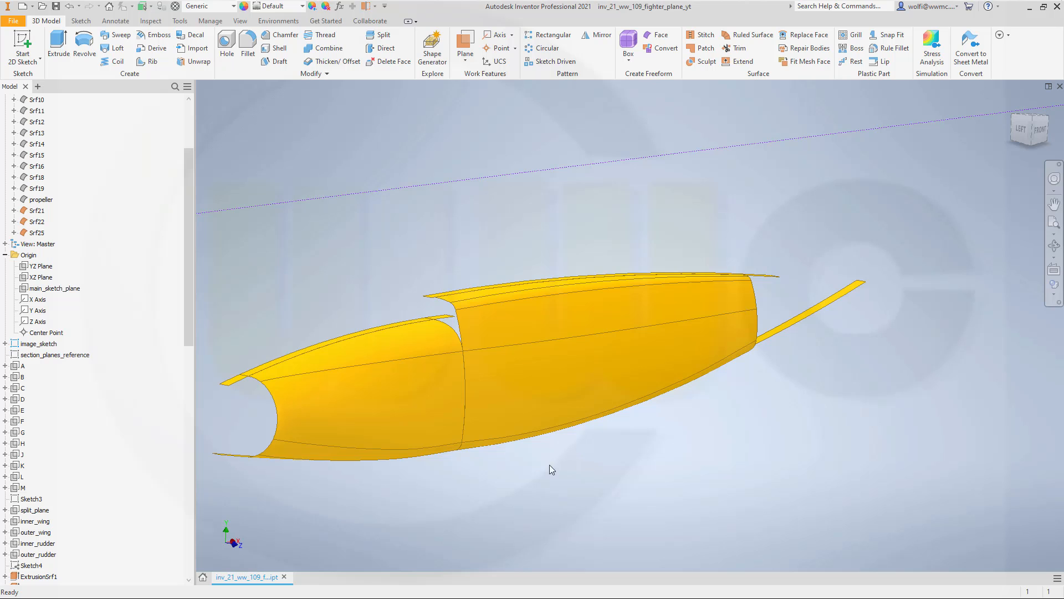
scroll(559, 471, "down", 1)
scroll(451, 408, "up", 2)
scroll(458, 409, "down", 3)
scroll(457, 400, "up", 5)
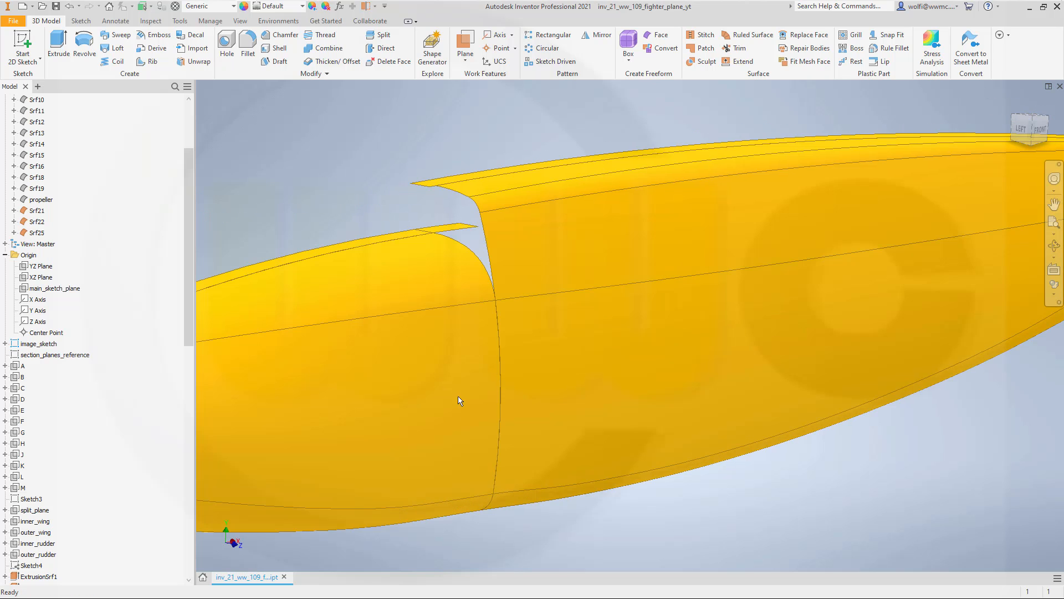
middle_click_drag(458, 396, 510, 409, "shift")
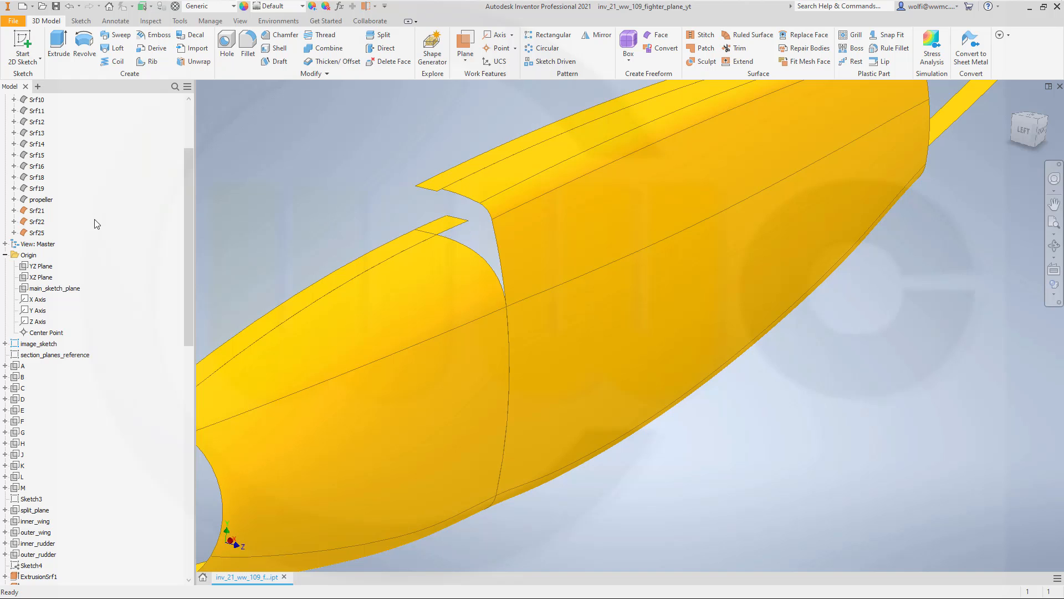
Step: Edit Sketch4 and try to lengthen the nose section's upper profile curve by moving its rear endpoint towards the main fuselage
scroll(97, 223, "up", 3)
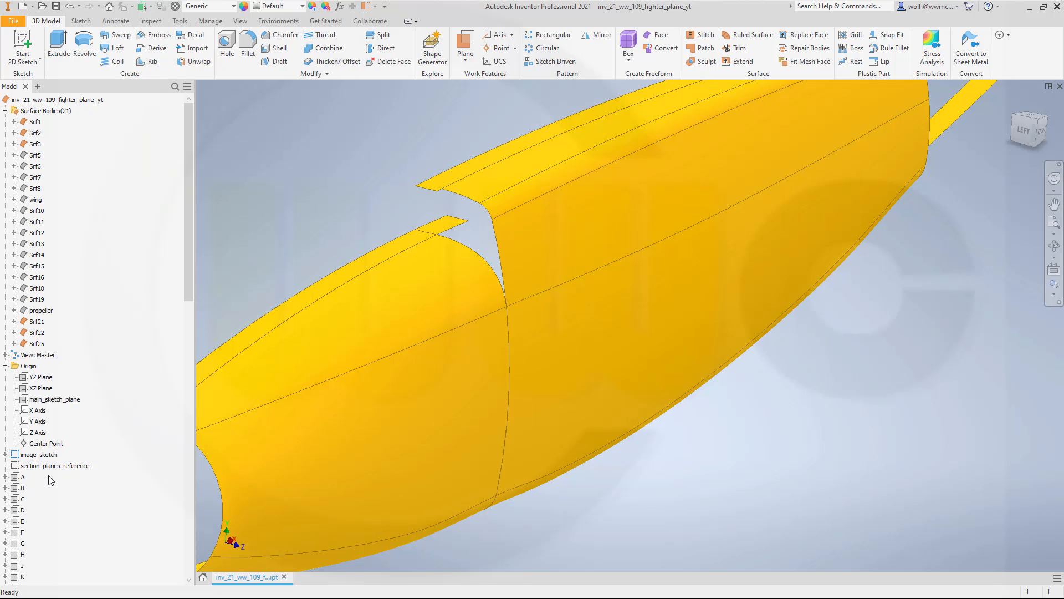
scroll(64, 476, "down", 4)
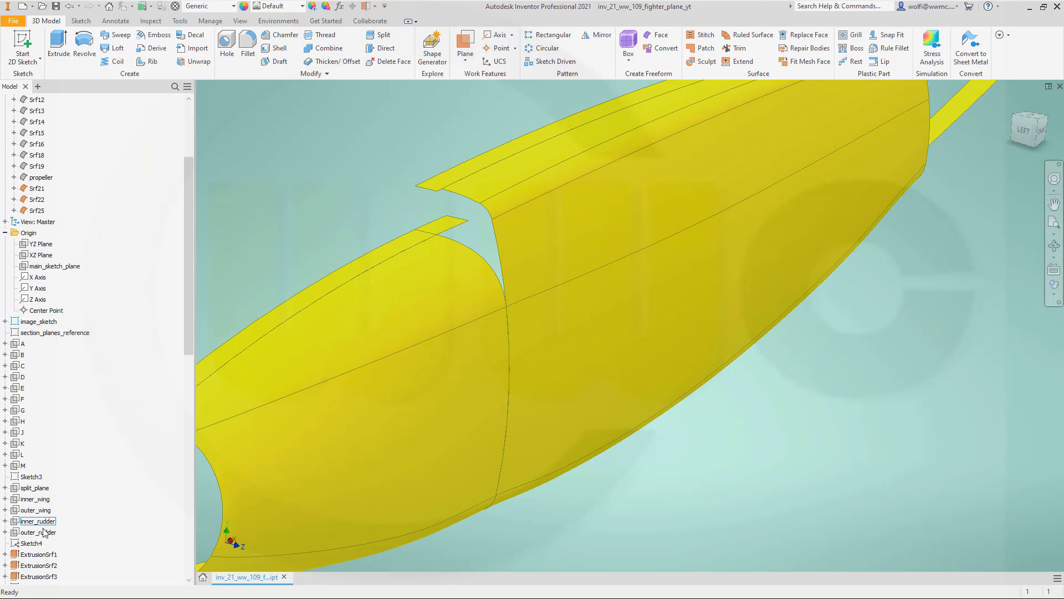
left_click(31, 544)
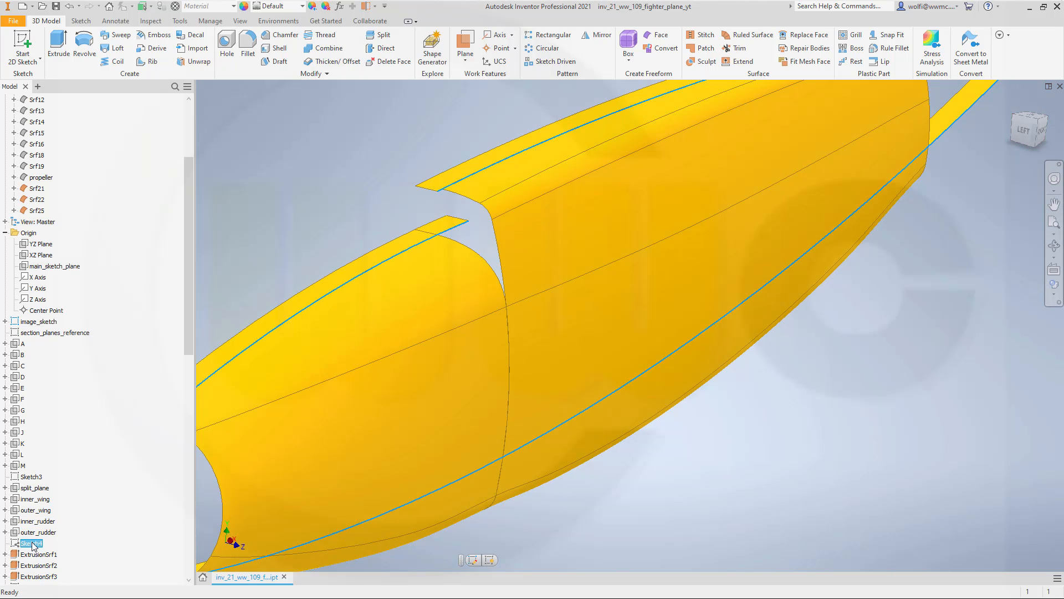
double_click(22, 546)
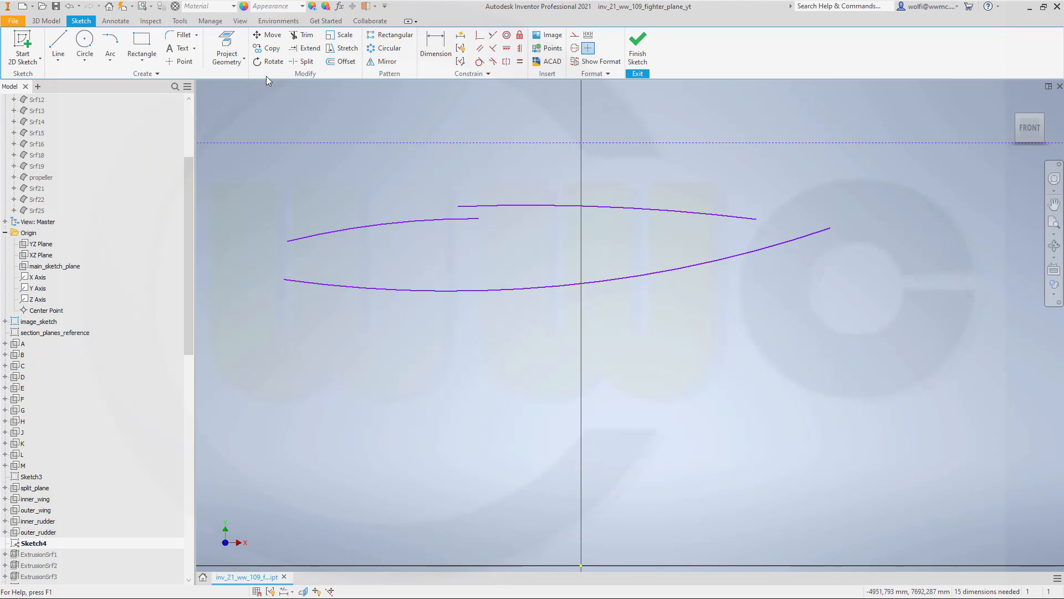
left_click(305, 48)
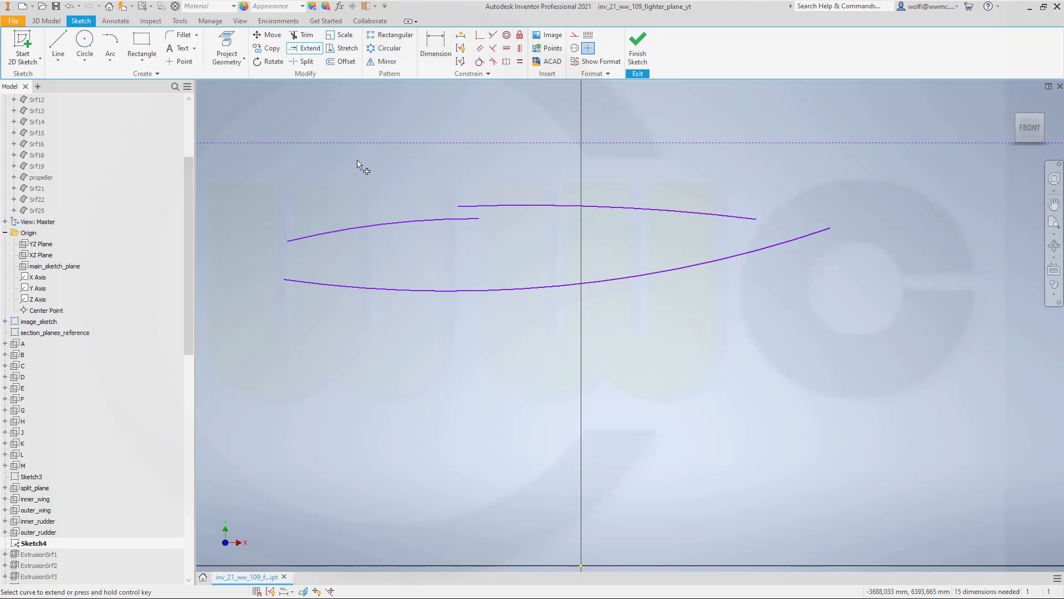
key("Escape")
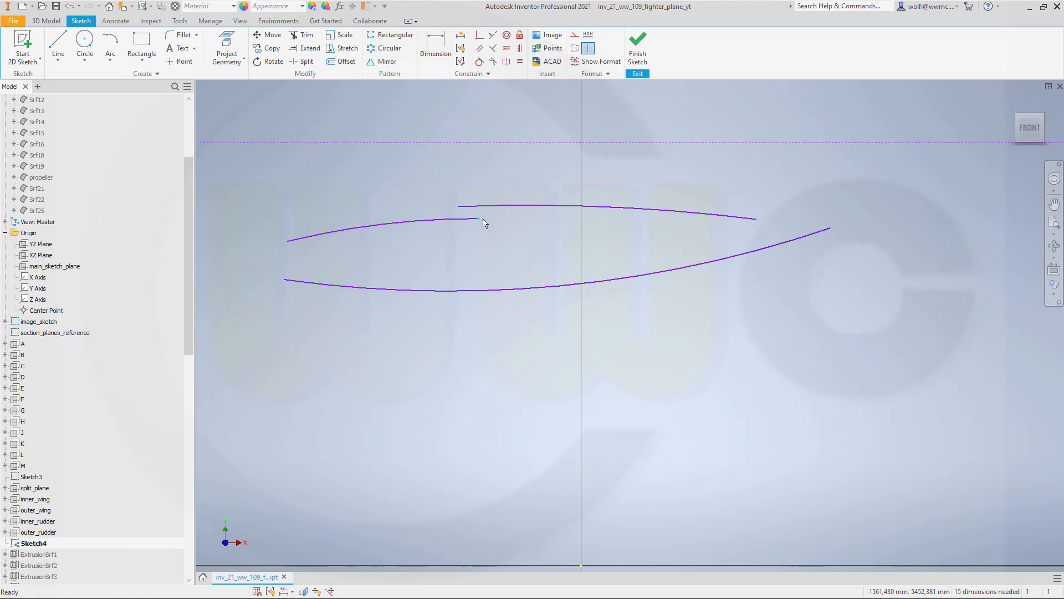
left_click_drag(479, 220, 524, 218)
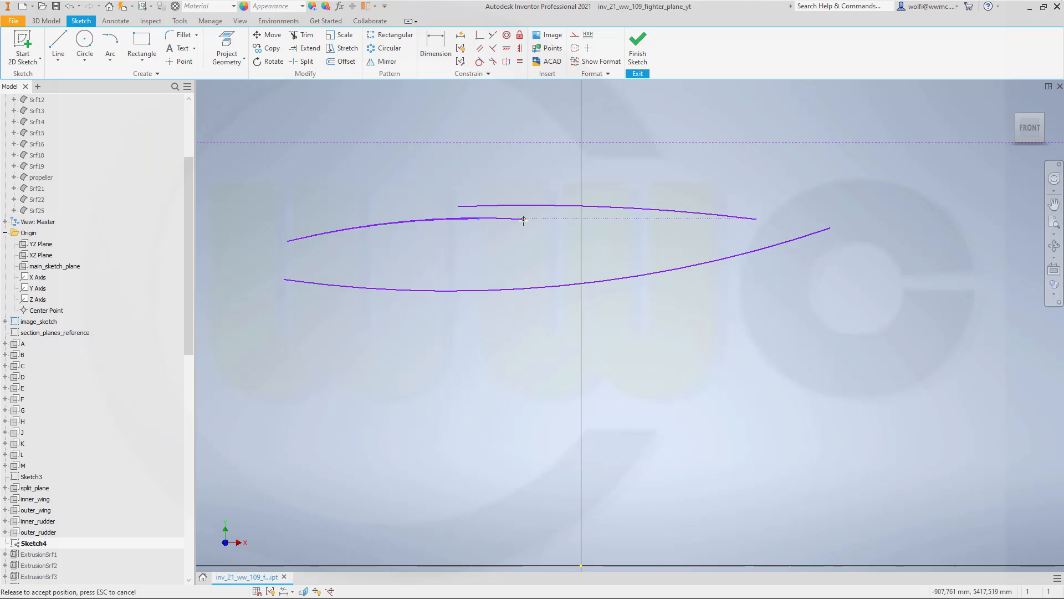
Step: Finish Sketch4 and accept the model update despite the reported errors
left_click(638, 45)
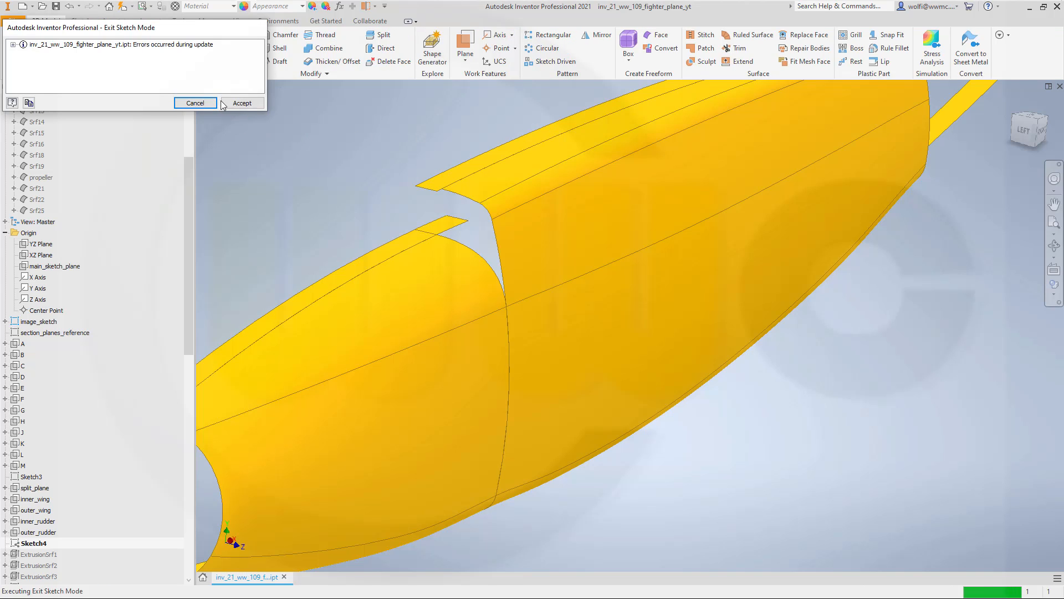
left_click(196, 103)
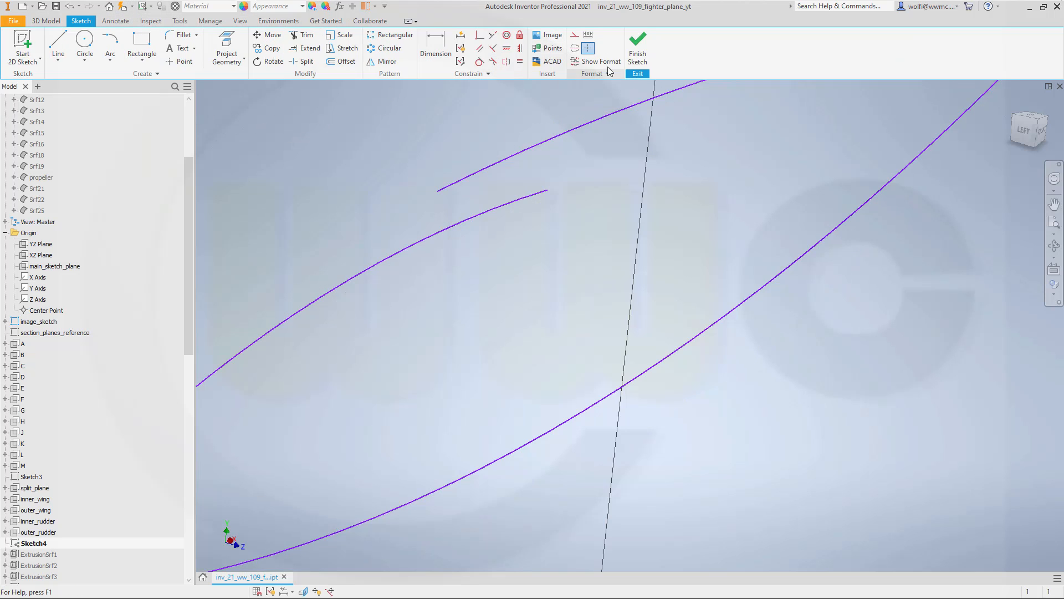
left_click(638, 54)
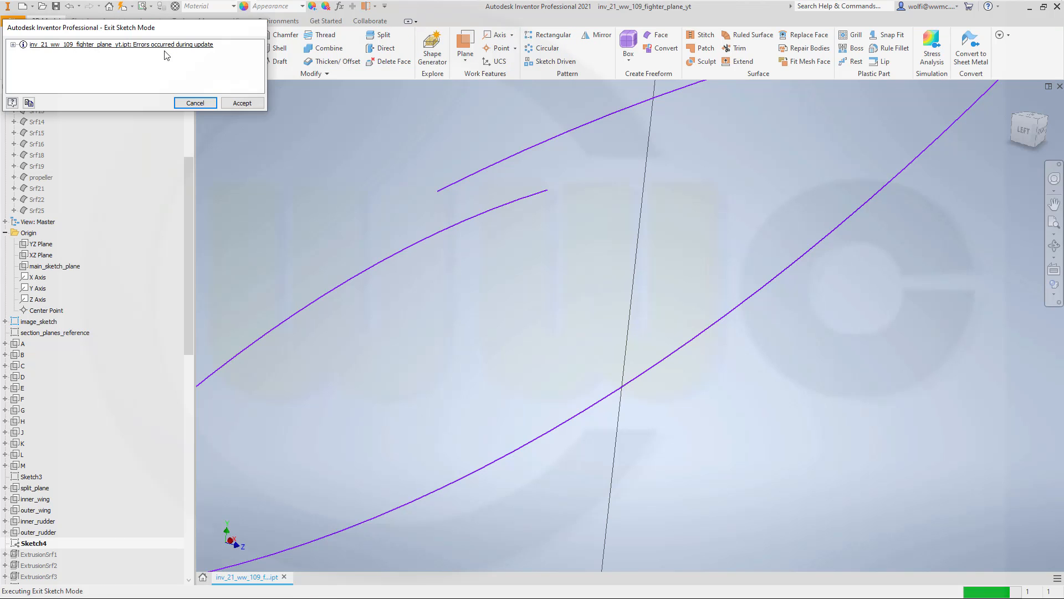
left_click(243, 104)
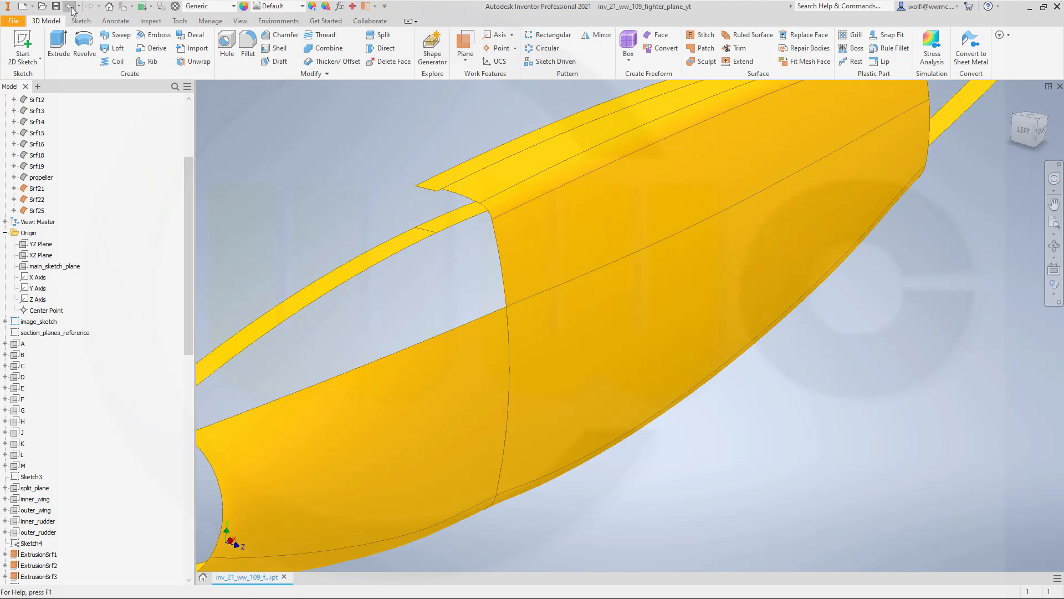
Step: Undo the Sketch4 update and the endpoint move of the upper profile curve
left_click(71, 9)
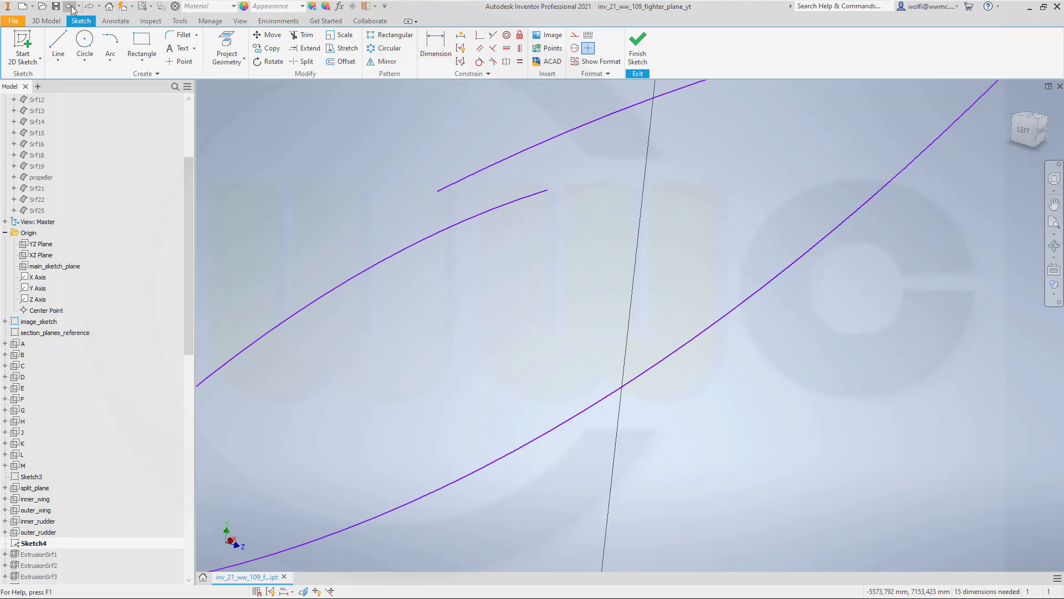
left_click(72, 10)
left_click(72, 10)
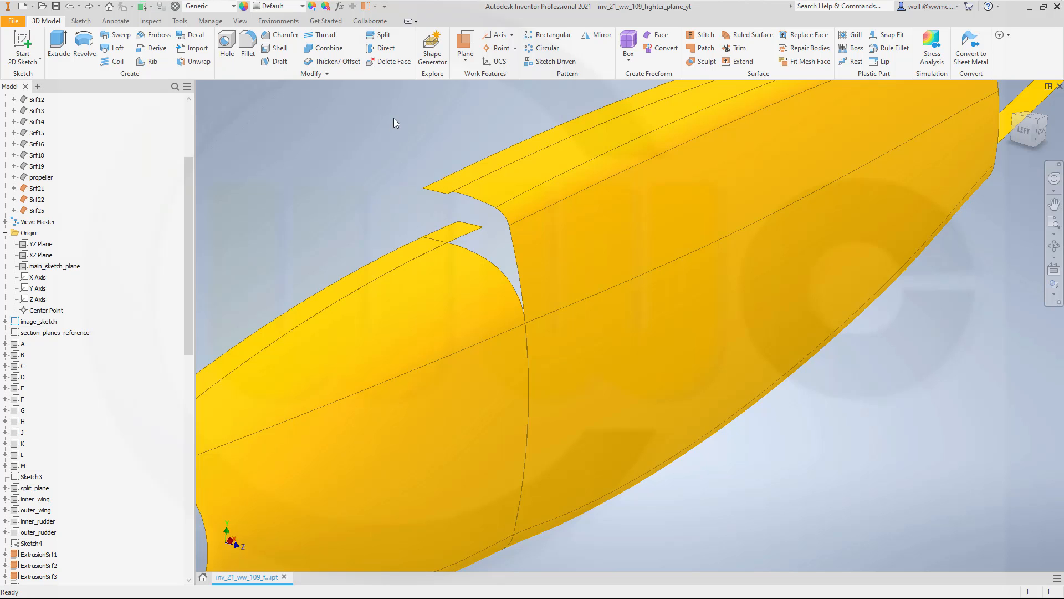
Step: Extend the rear edge of the nose section's narrow upper surface strip by a distance of 446.5 mm towards the main fuselage
left_click(741, 62)
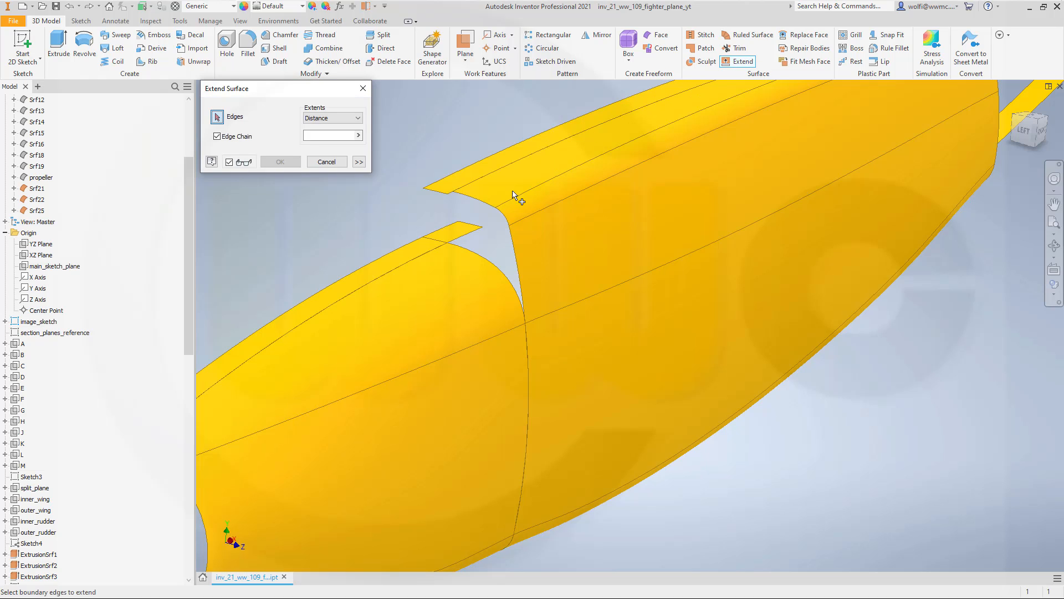
left_click(473, 224)
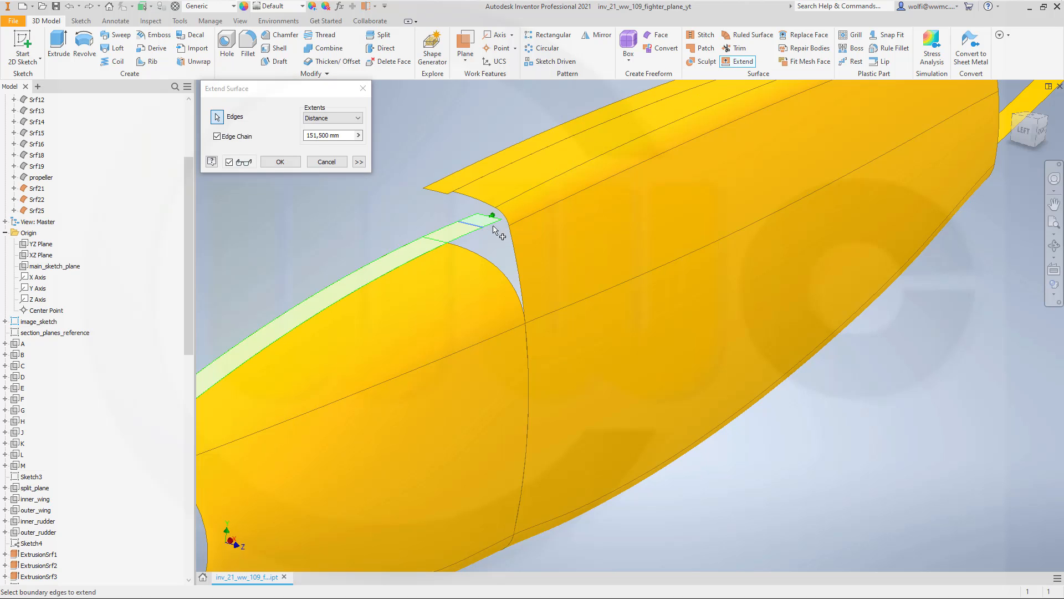
left_click_drag(491, 217, 643, 144)
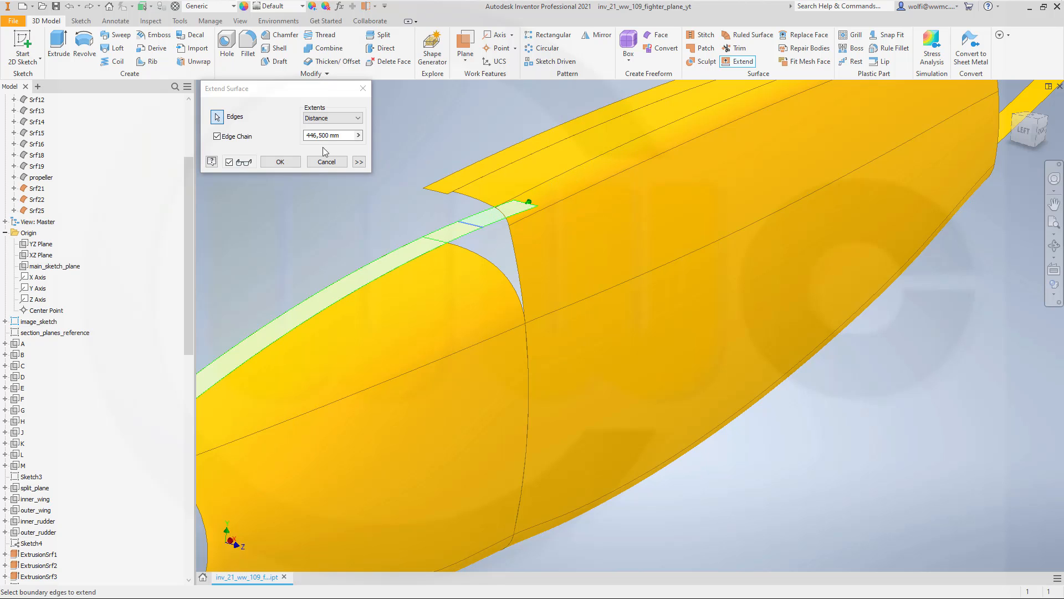
left_click(280, 162)
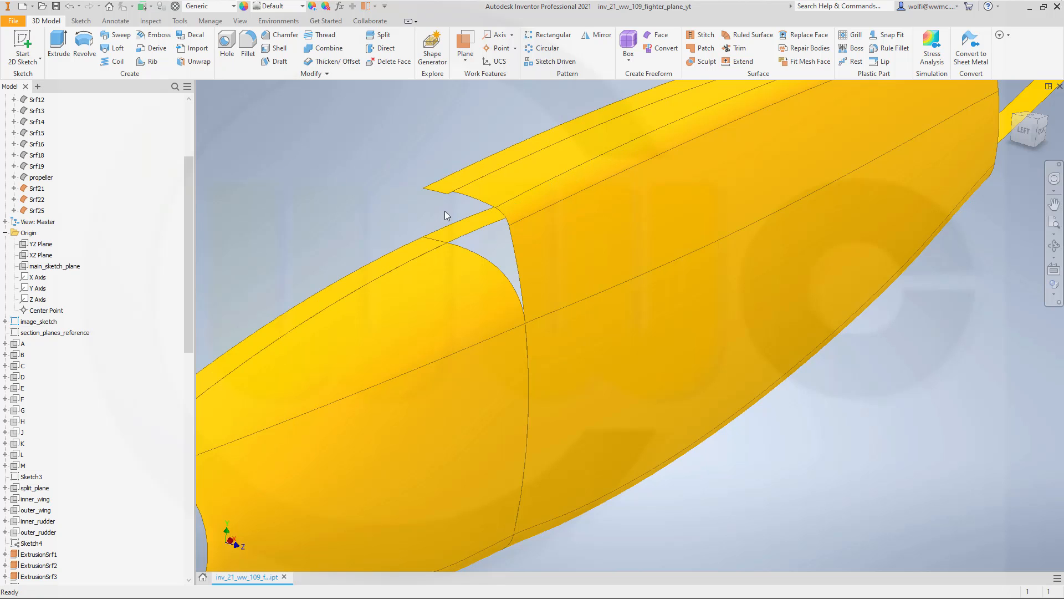
Step: Make the blueprint picture Image1 in image_sketch visible behind the fuselage surfaces
scroll(444, 211, "down", 5)
middle_click_drag(627, 295, 769, 365, "shift")
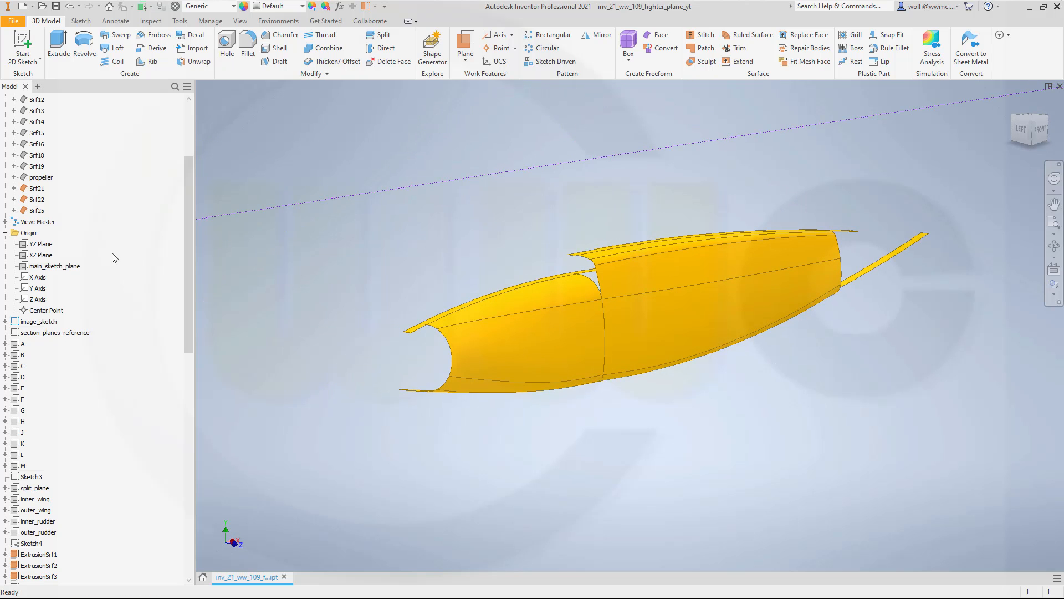
scroll(111, 243, "up", 4)
scroll(111, 241, "down", 4)
left_click(5, 322)
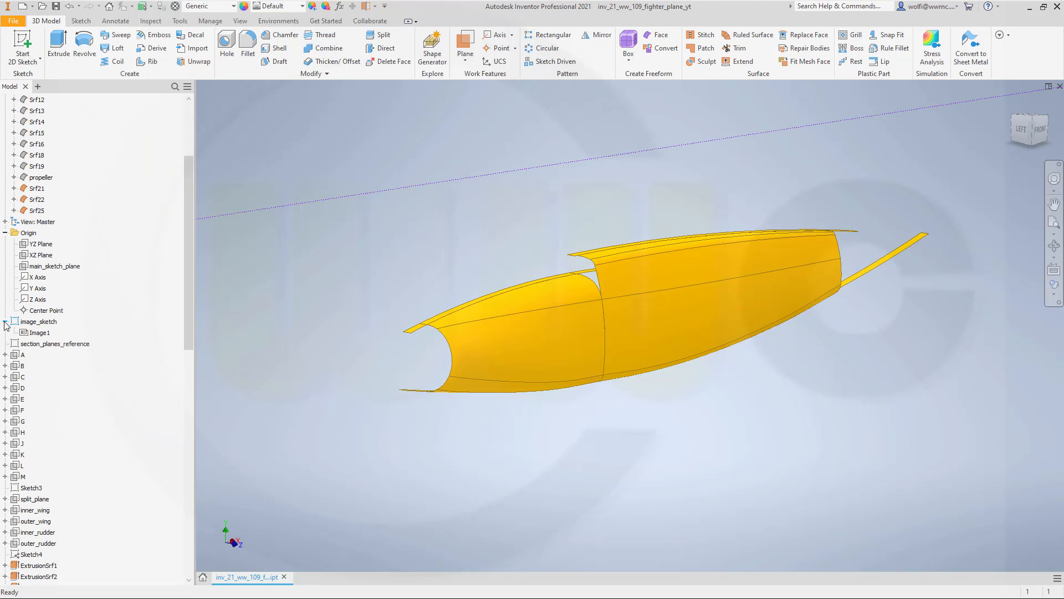
right_click(34, 333)
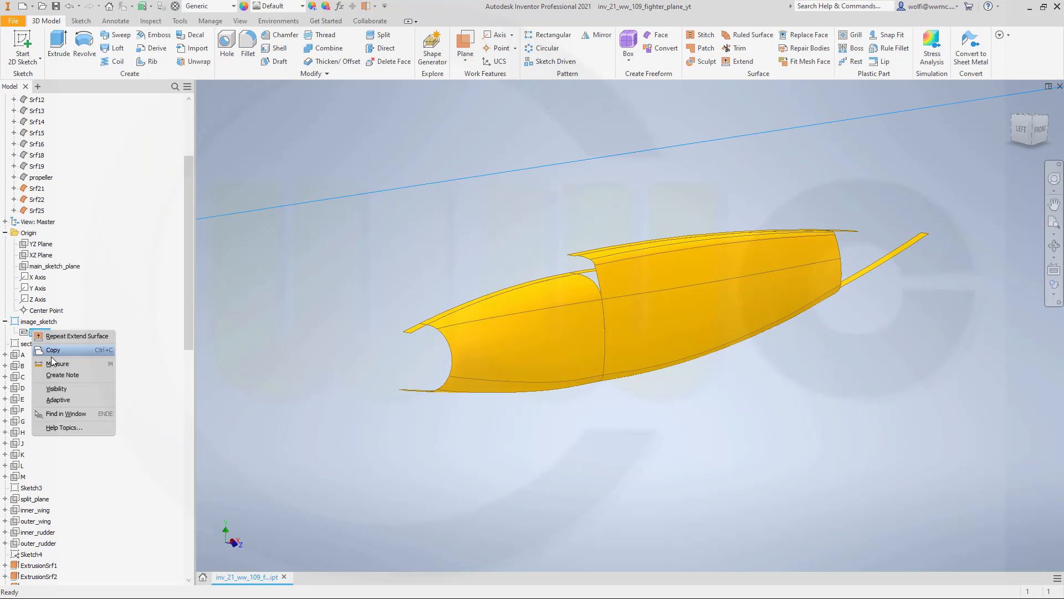
left_click(99, 387)
scroll(328, 293, "down", 3)
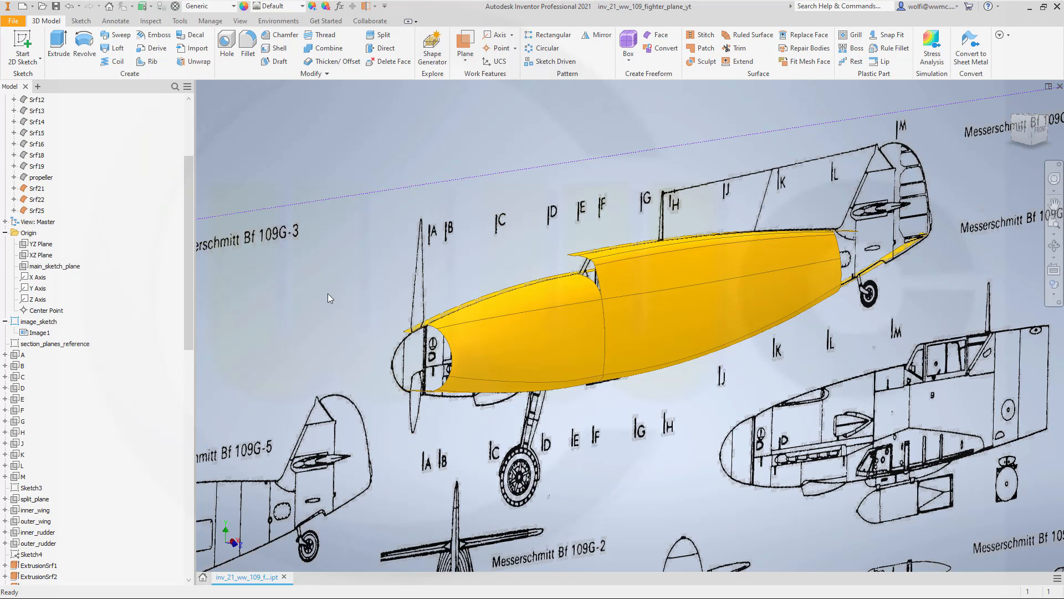
Step: Examine the gap between the nose and main fuselage sections against the blueprint's cockpit outline from several angles
scroll(456, 278, "up", 5)
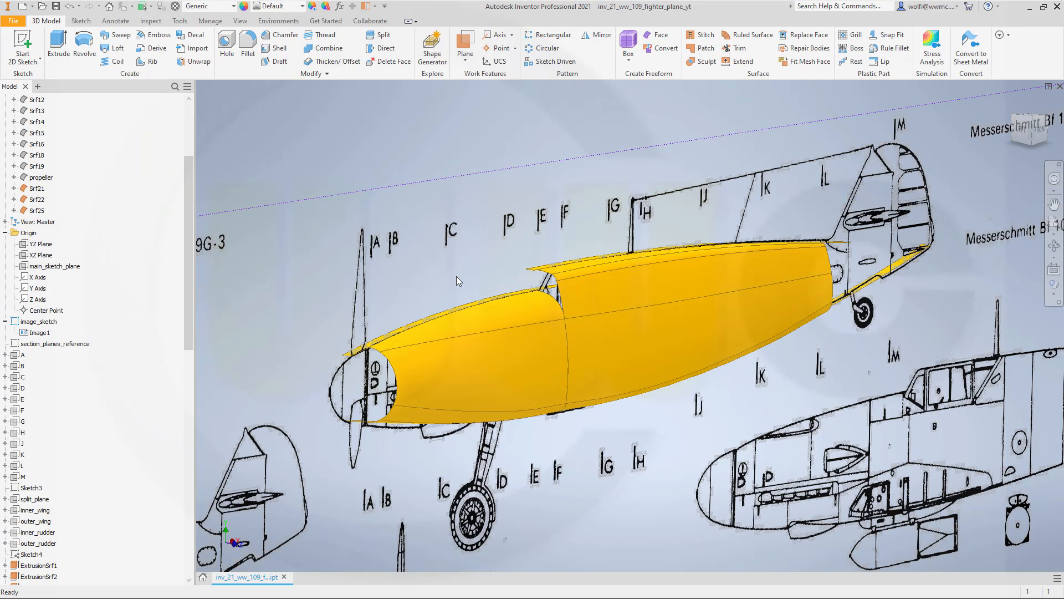
middle_click_drag(532, 287, 570, 289, "shift")
middle_click(570, 290)
middle_click(569, 289)
scroll(624, 176, "down", 5)
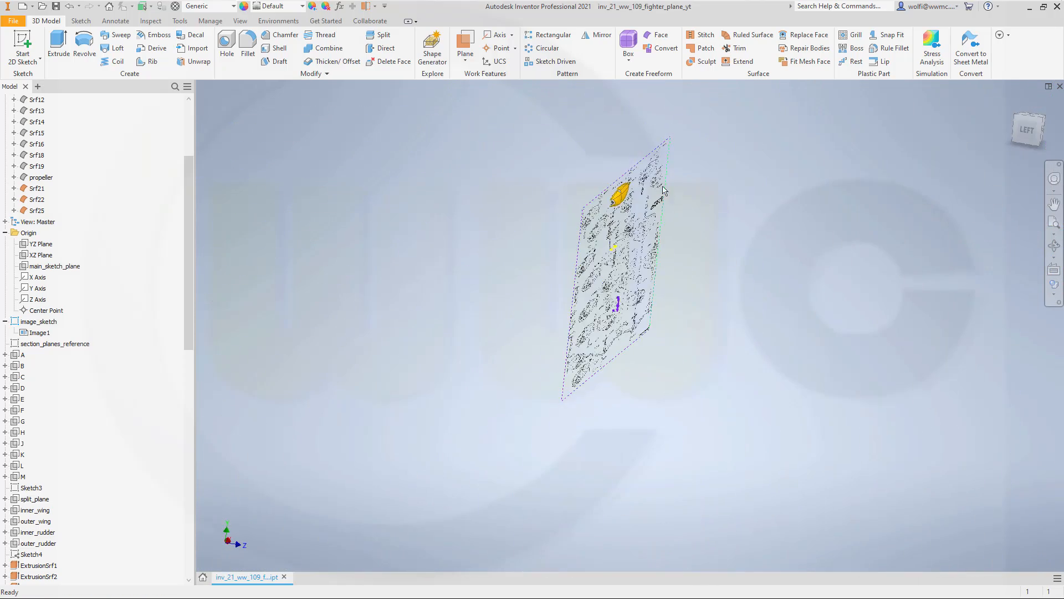
scroll(620, 180, "up", 12)
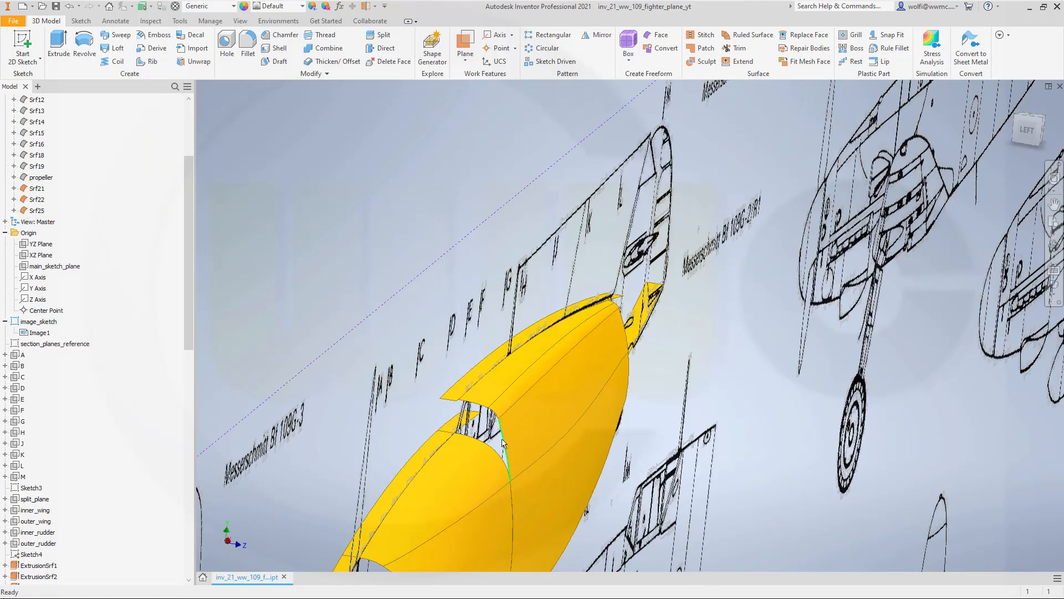
scroll(503, 447, "down", 5)
scroll(501, 448, "up", 6)
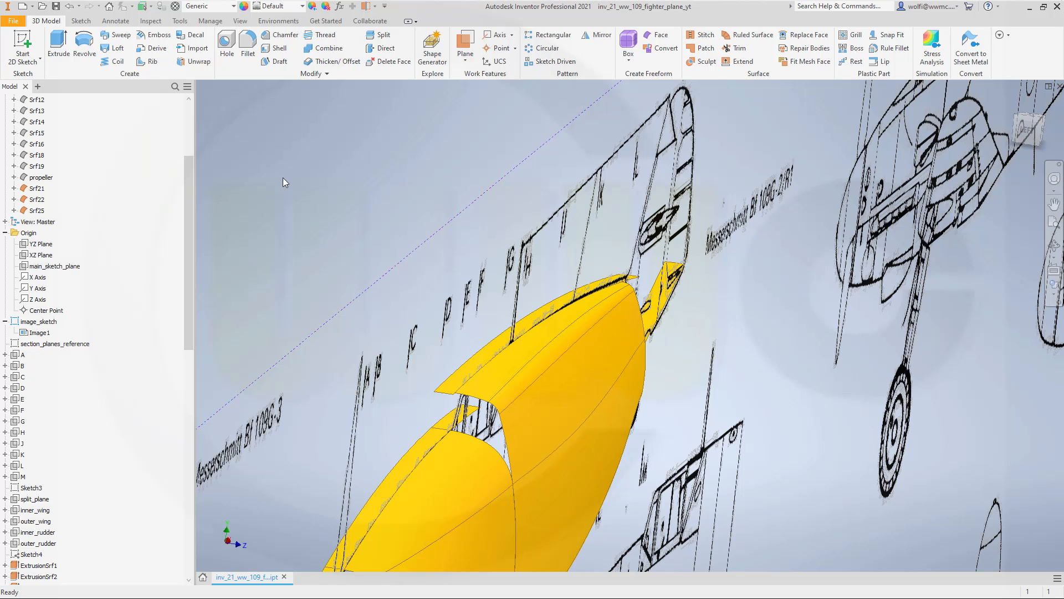
scroll(713, 455, "down", 3)
scroll(715, 453, "up", 4)
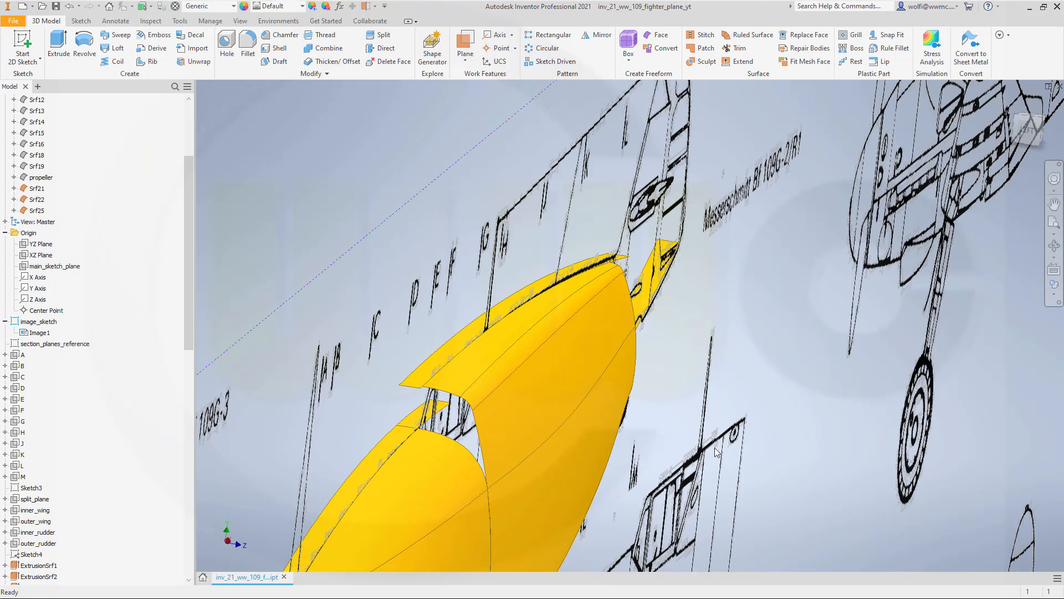
middle_click_drag(724, 427, 788, 384)
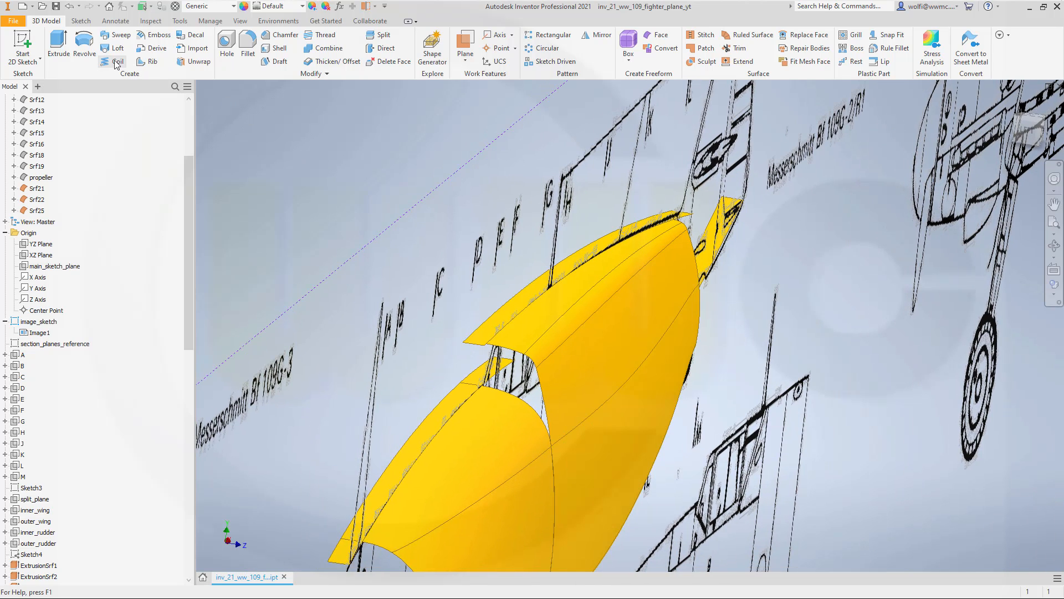
left_click(116, 34)
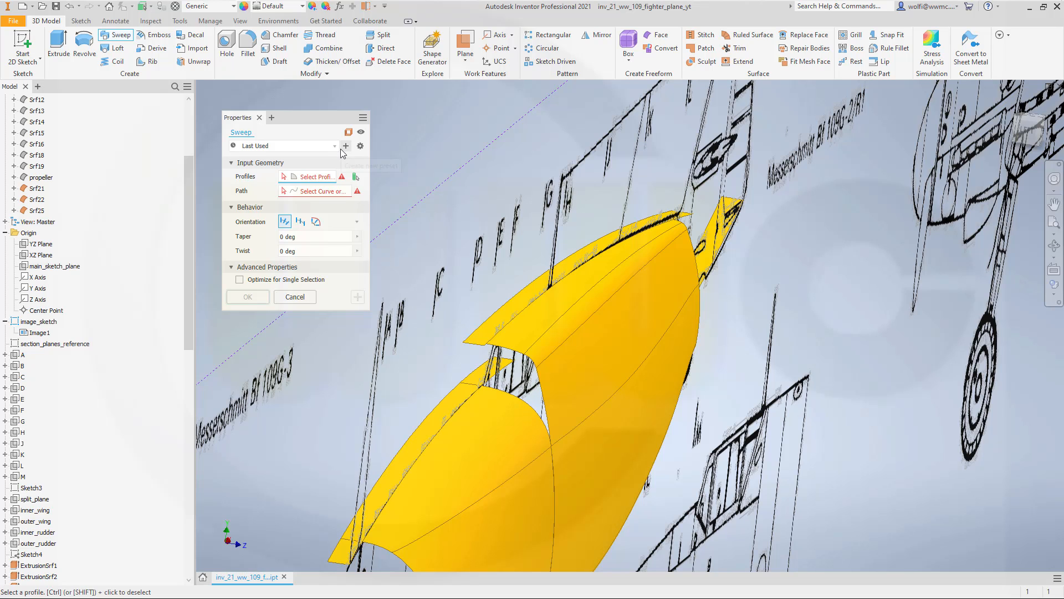
left_click(295, 297)
middle_click_drag(392, 320, 386, 266)
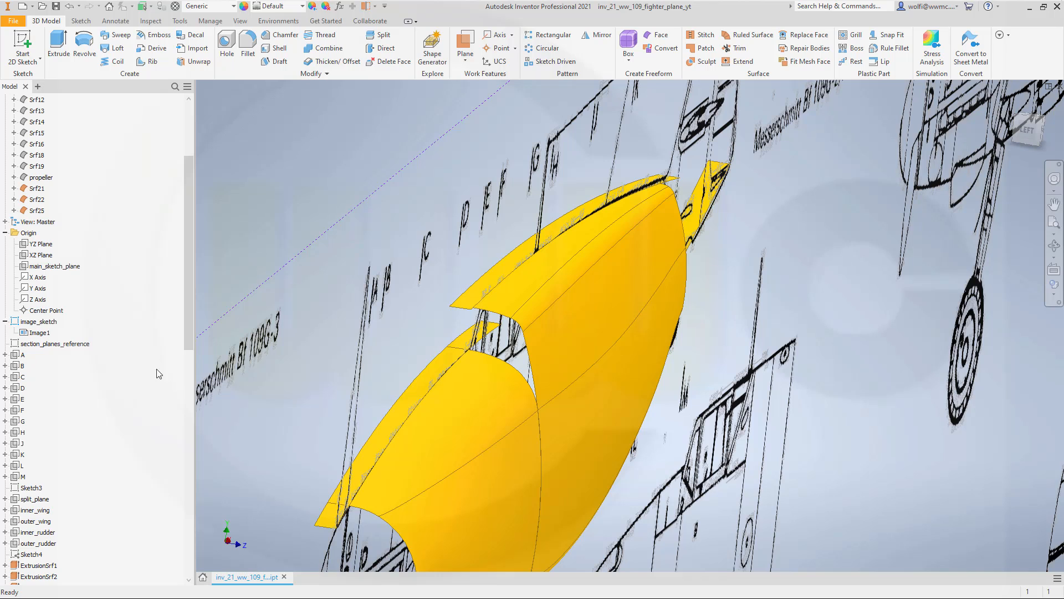
Step: Make Sketch24 visible at the rear edge of the nose section
left_click_drag(189, 331, 188, 568)
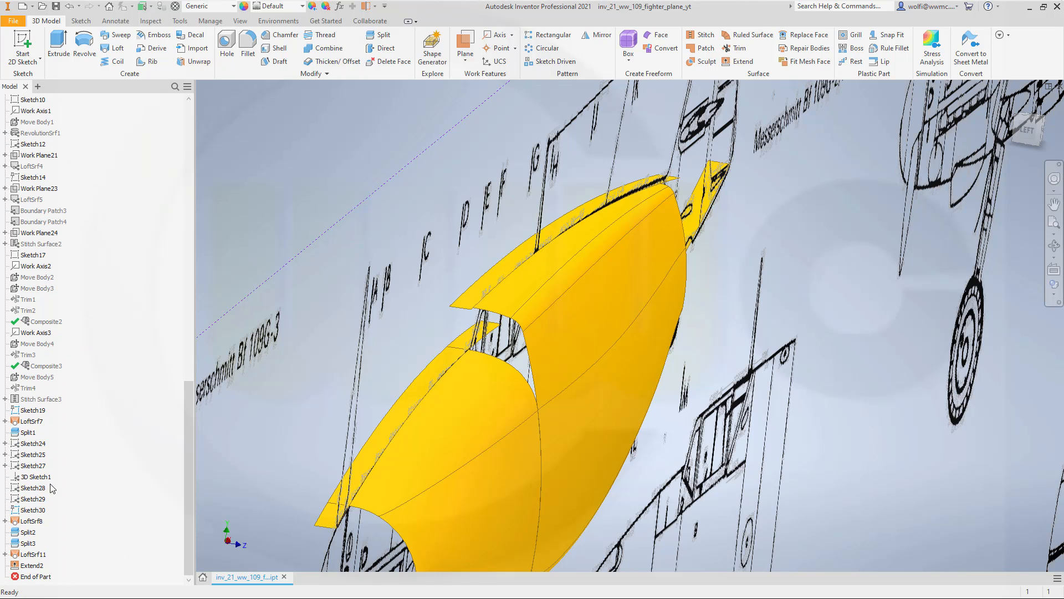
right_click(40, 446)
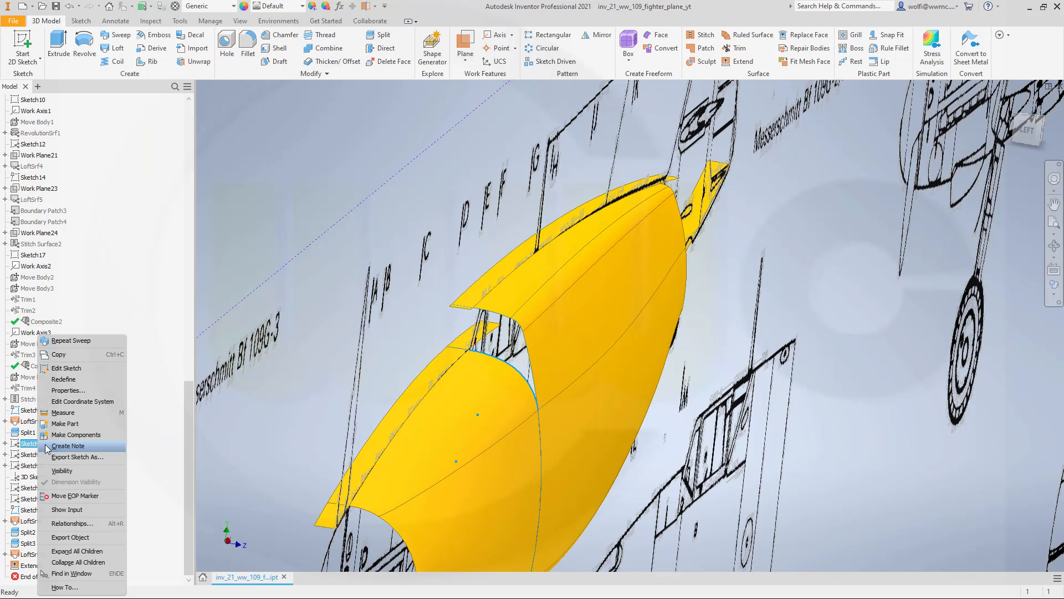
left_click(58, 471)
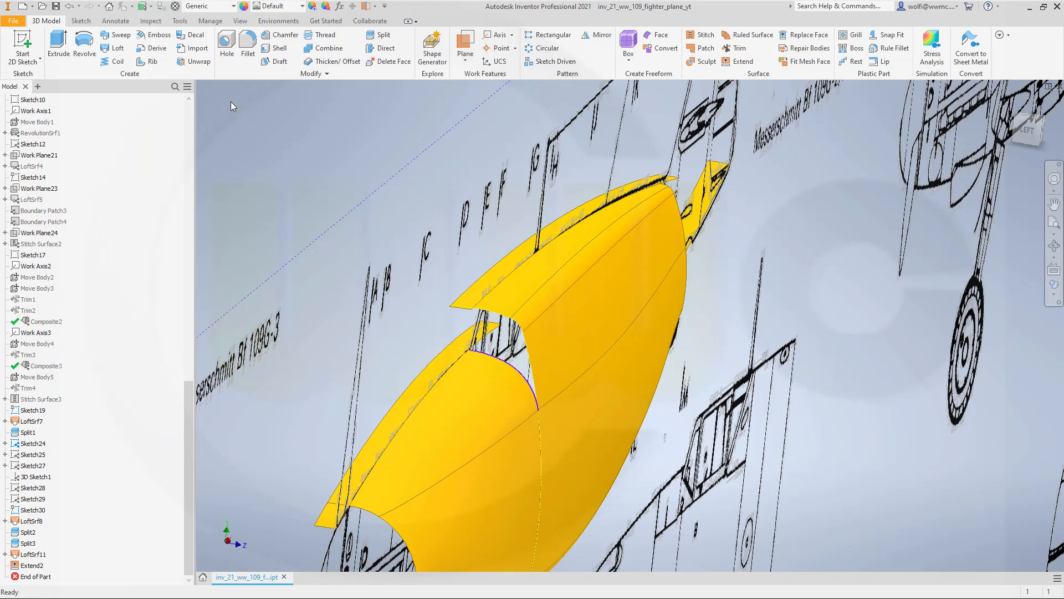
left_click(118, 35)
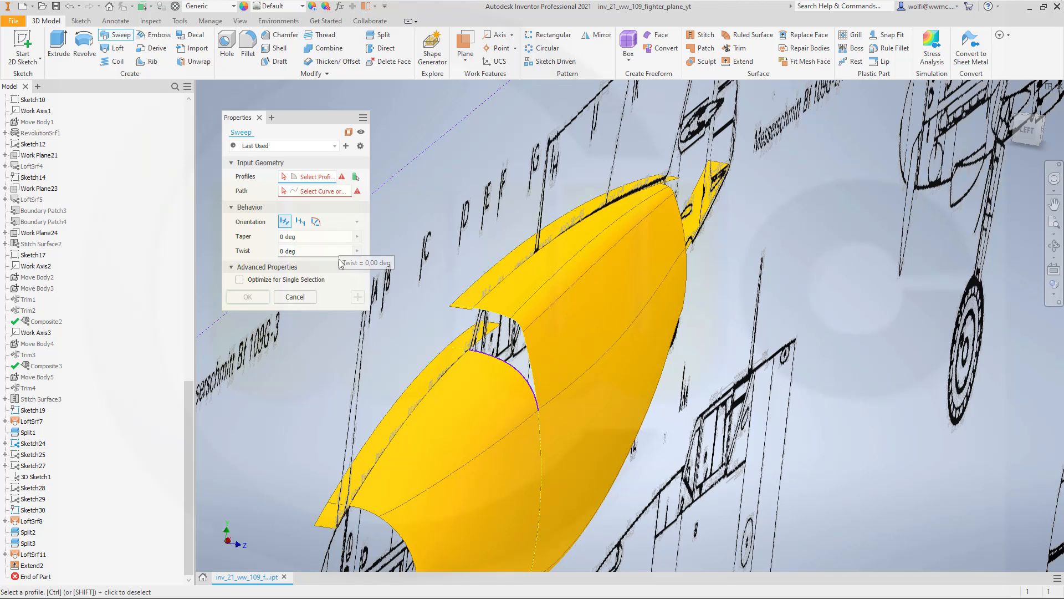
left_click(349, 132)
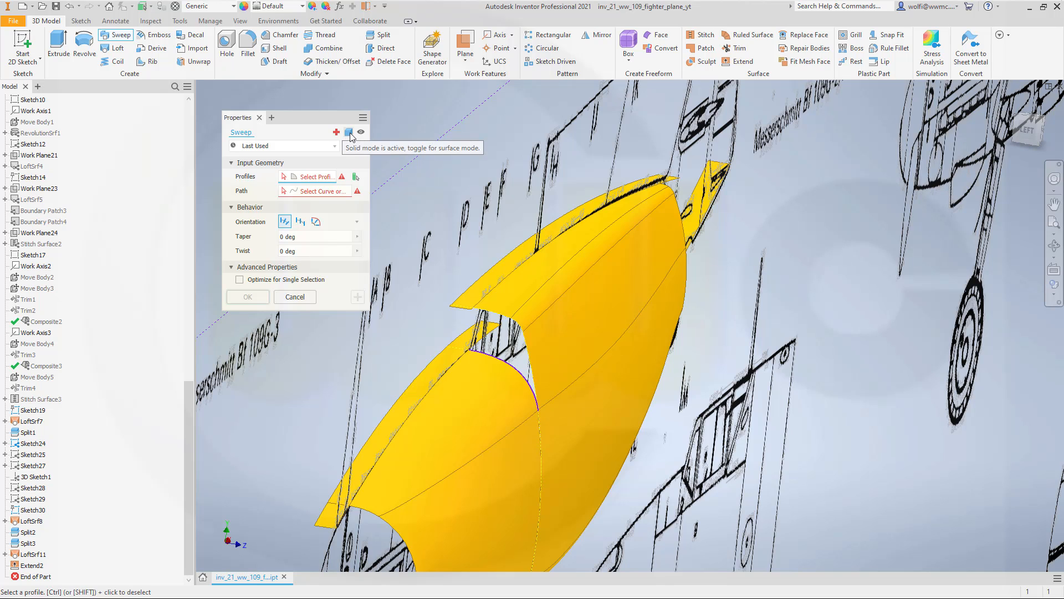
left_click(350, 133)
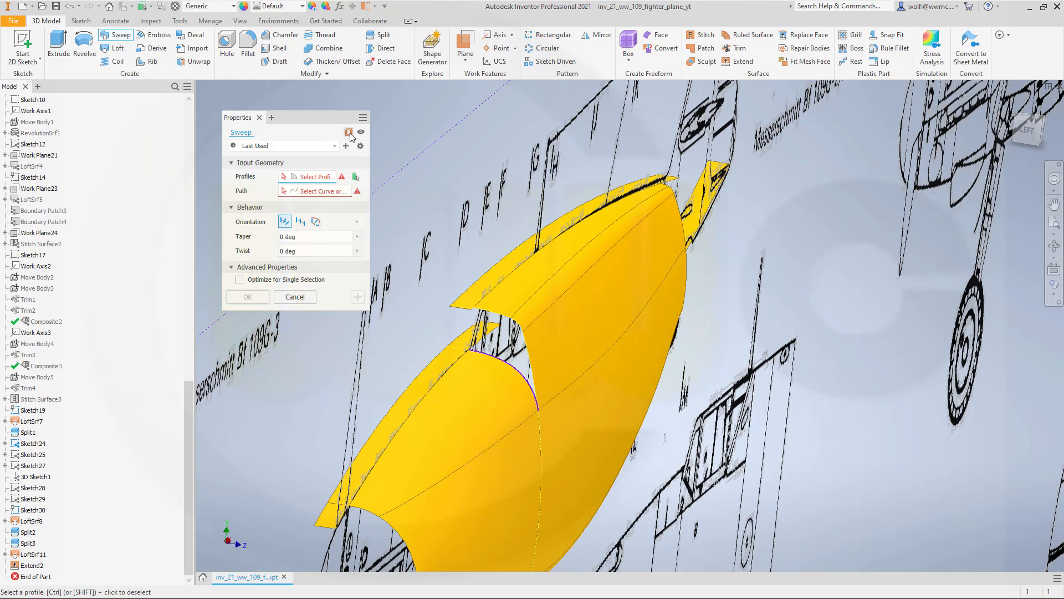
left_click(507, 365)
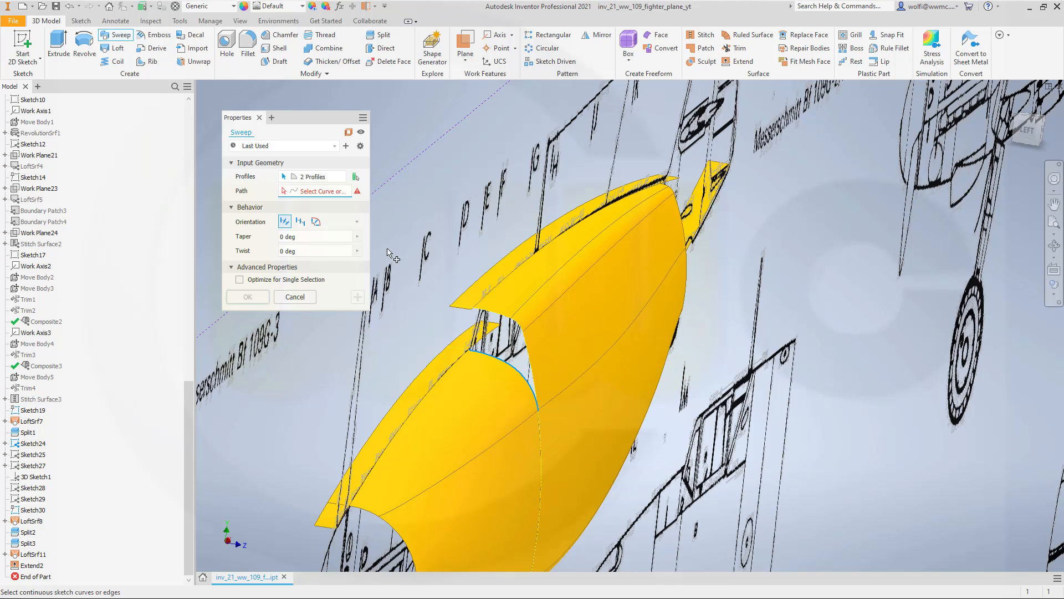
left_click(341, 177)
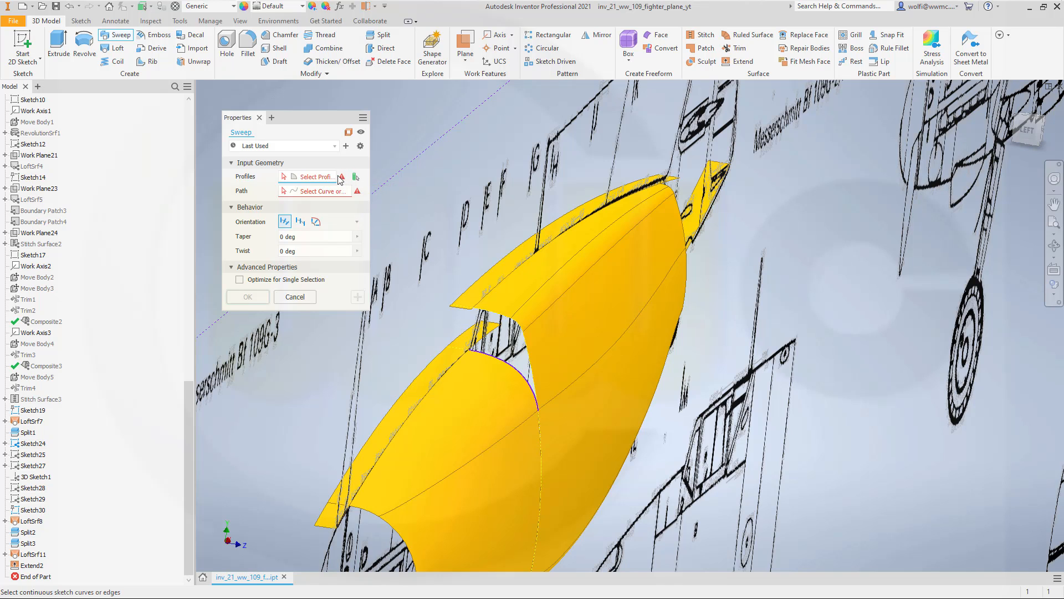
left_click(492, 357)
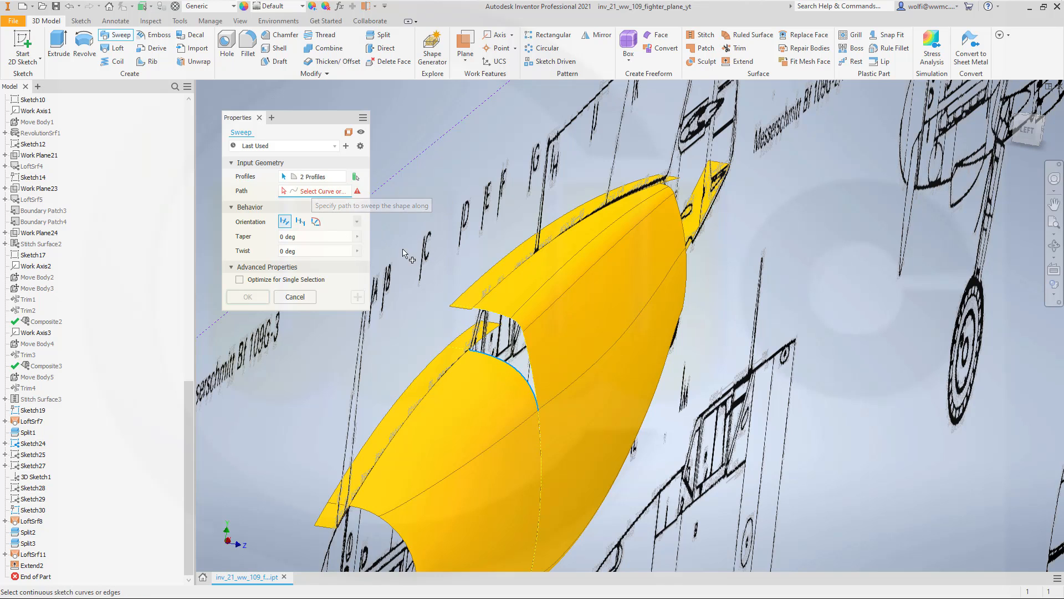
left_click(484, 340)
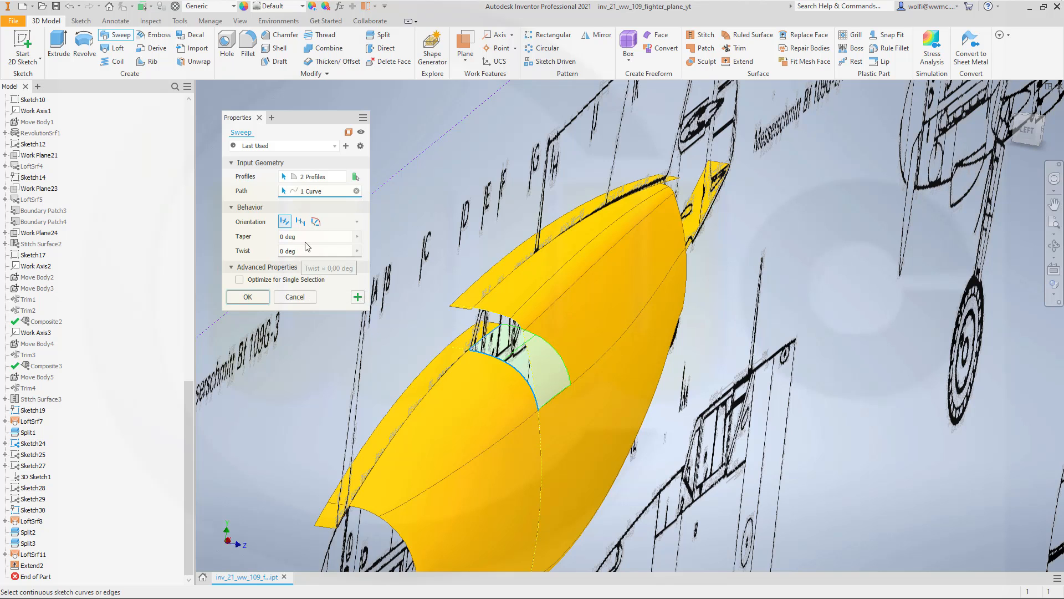
left_click(316, 223)
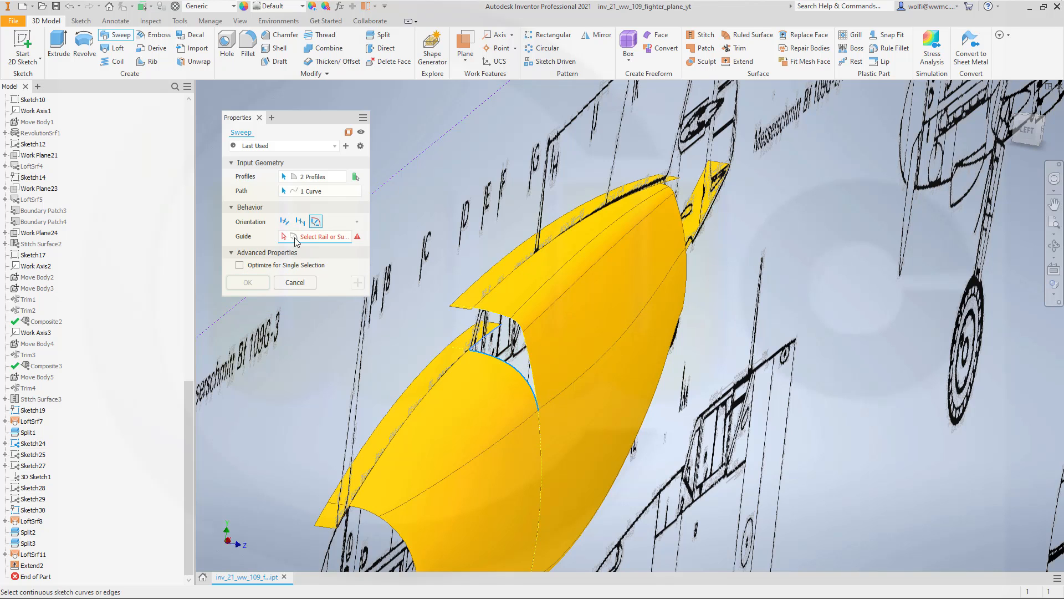
left_click(314, 238)
left_click(239, 266)
left_click(296, 283)
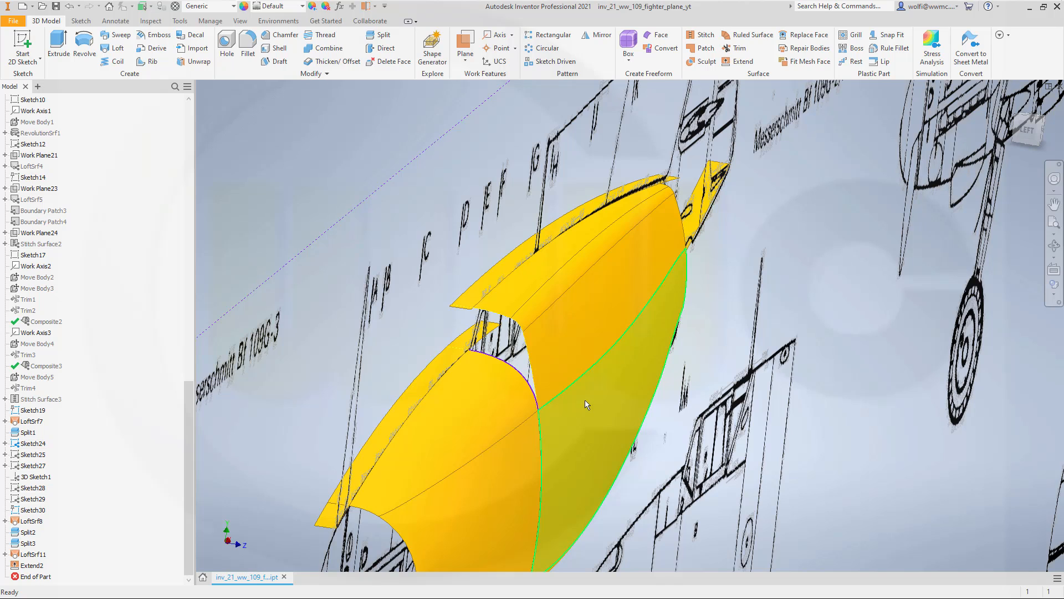
scroll(136, 247, "up", 2)
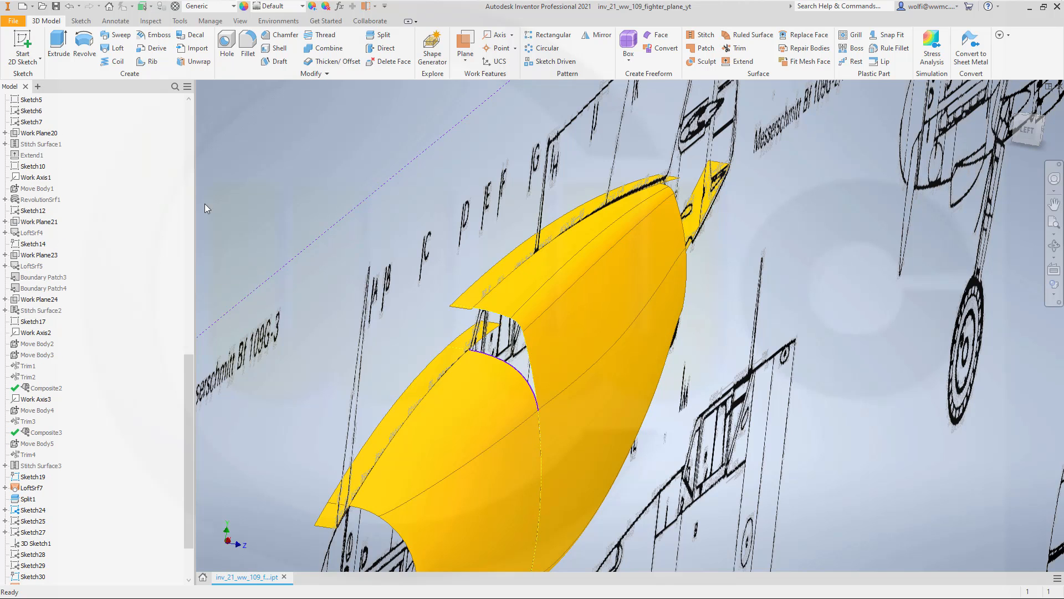
left_click(387, 37)
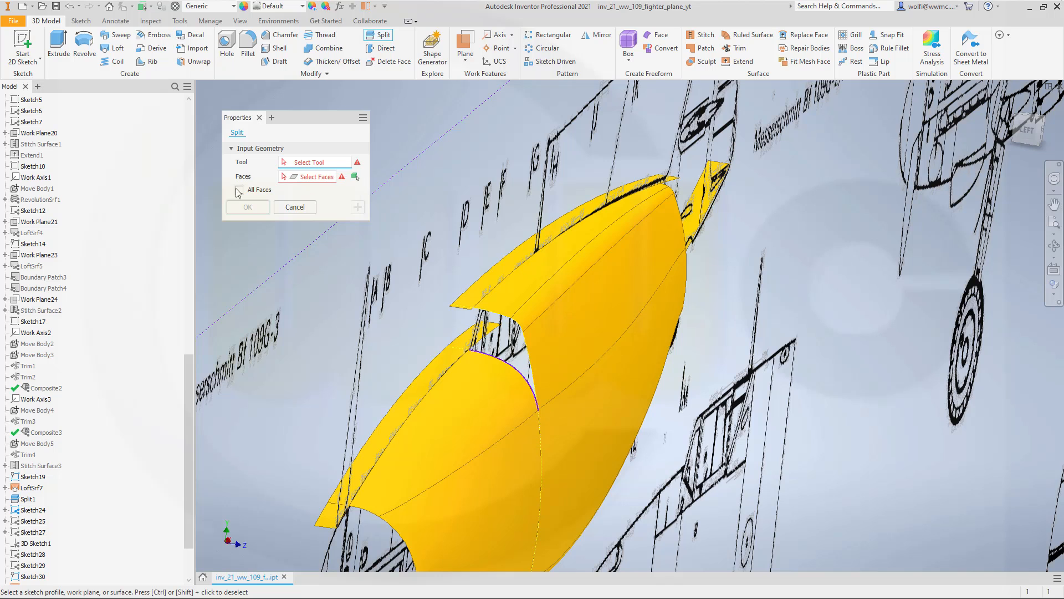
scroll(92, 201, "up", 6)
scroll(106, 200, "up", 5)
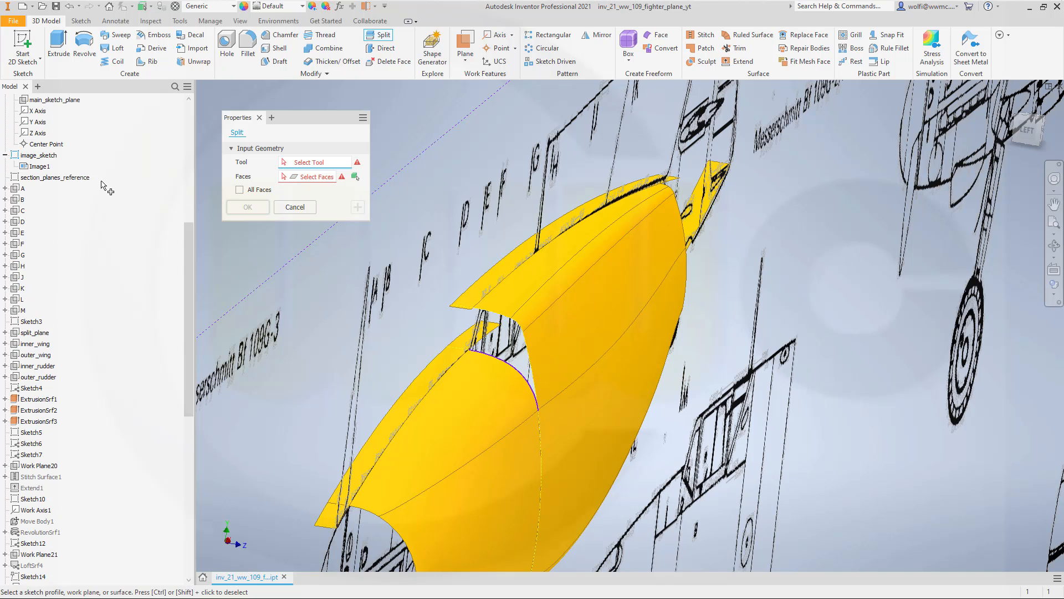
scroll(109, 177, "up", 3)
scroll(113, 176, "up", 2)
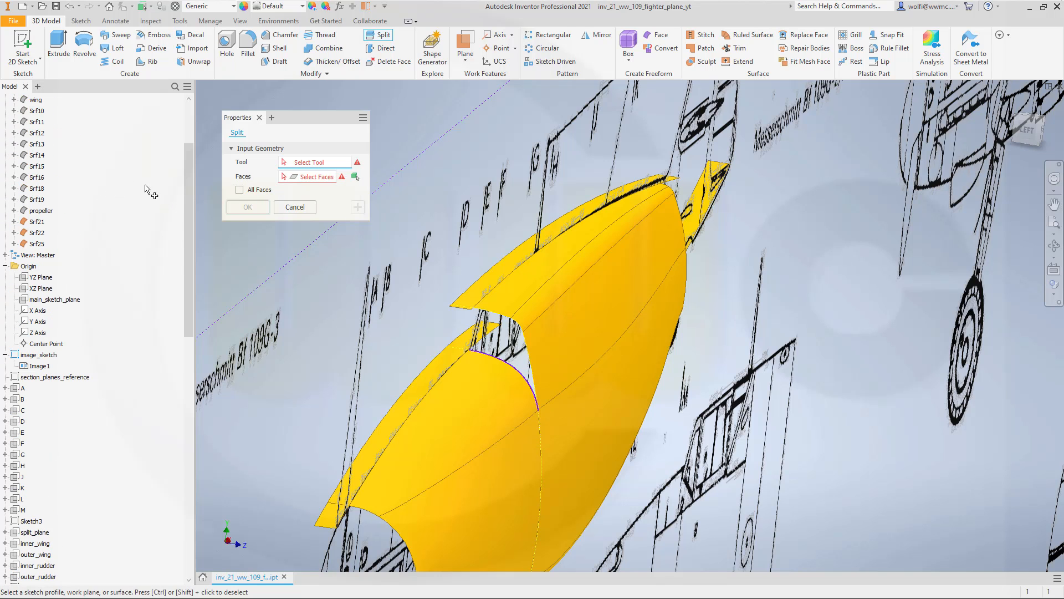
left_click(294, 207)
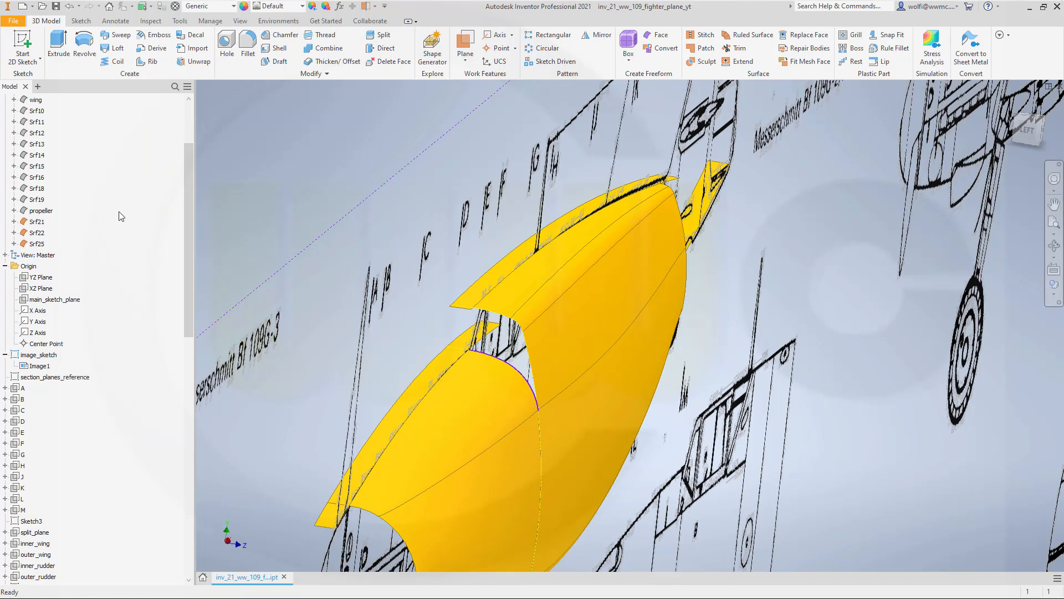
left_click(384, 38)
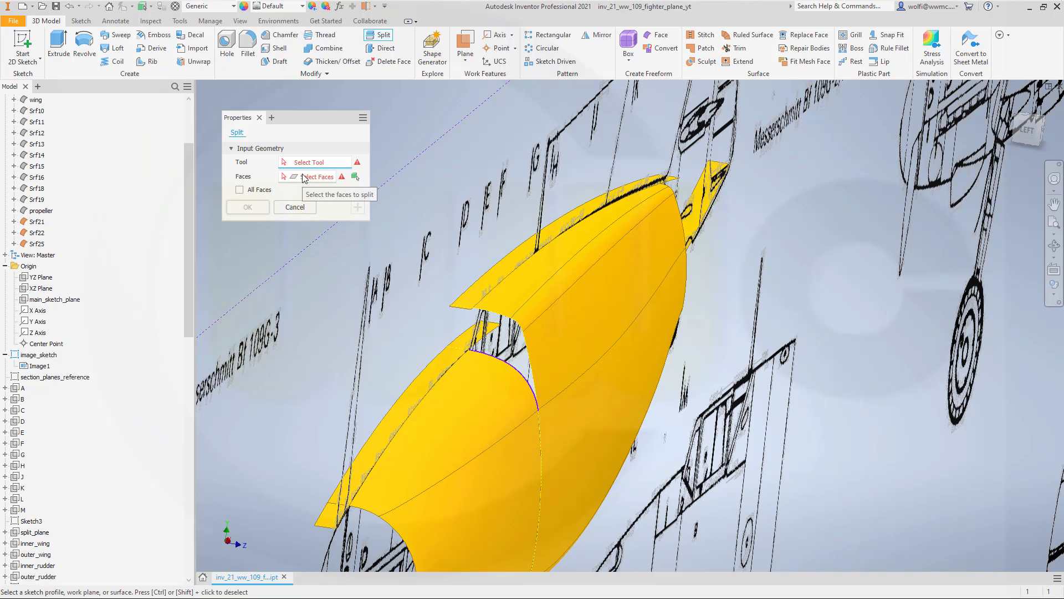
scroll(61, 365, "down", 3)
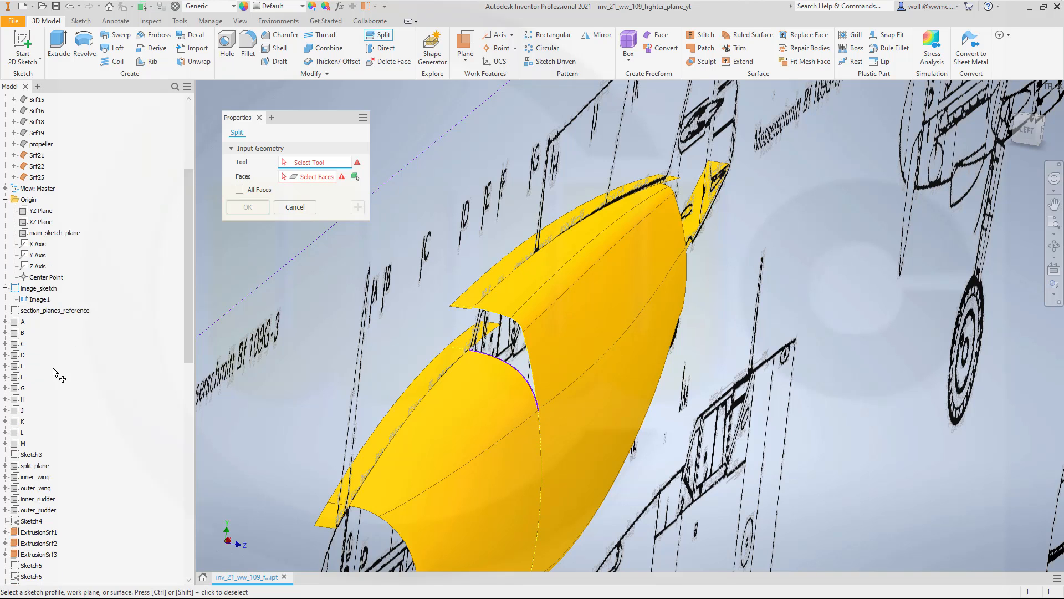
scroll(58, 388, "down", 3)
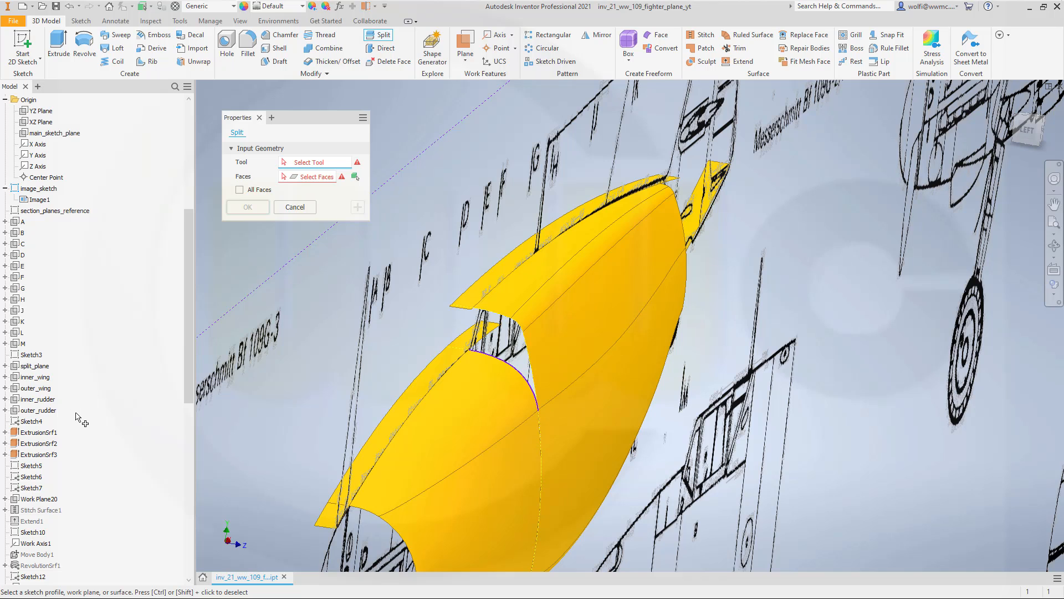
scroll(78, 420, "down", 1)
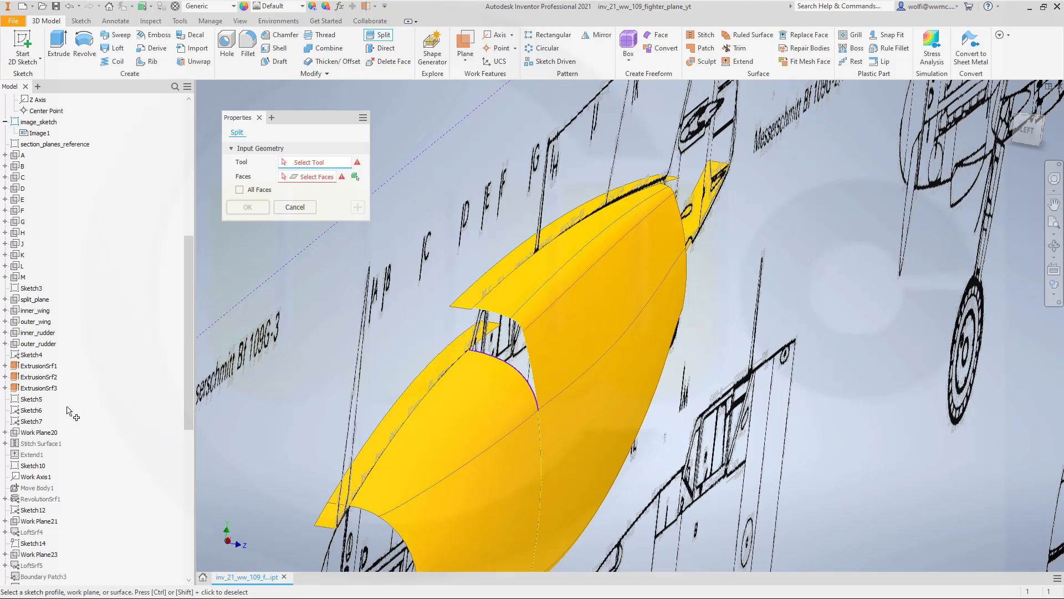
left_click(25, 300)
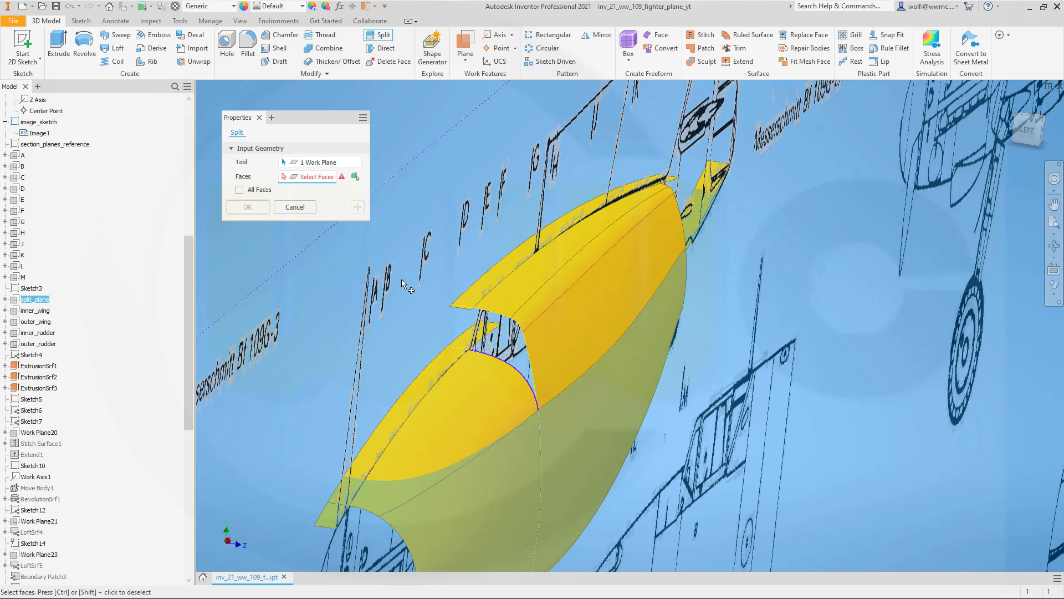
left_click(294, 208)
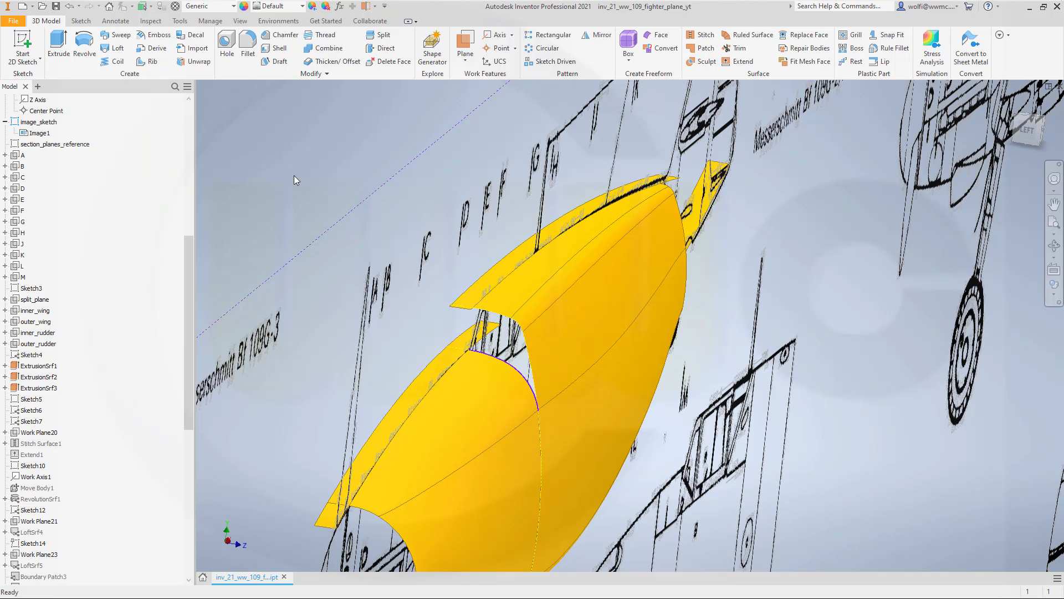
Step: Create a 3D sketch that includes the main fuselage's lengthwise side edge starting at the lower end of Sketch24's arc
left_click(40, 58)
left_click(40, 103)
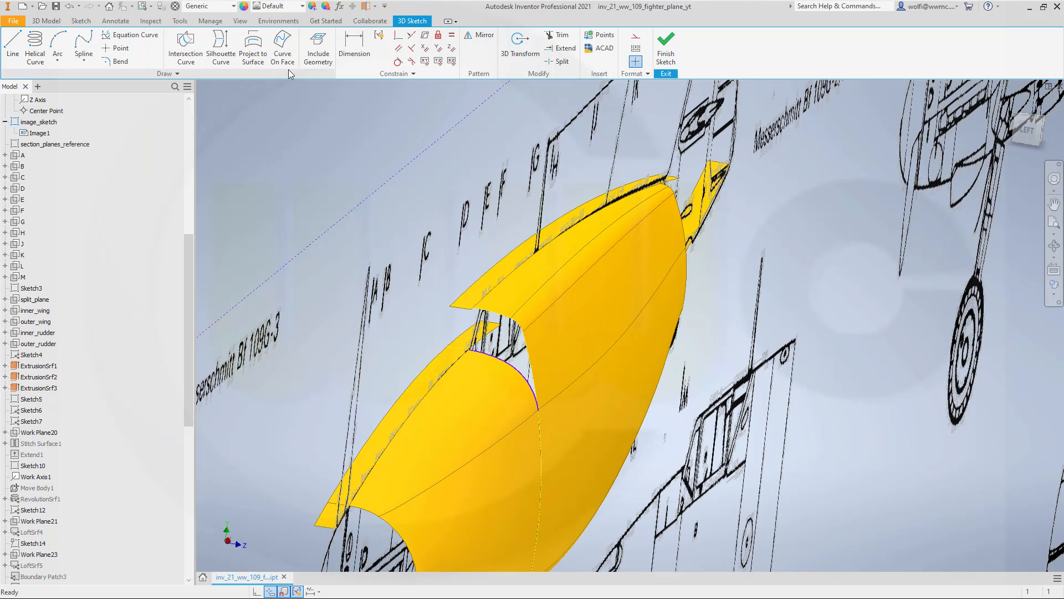
left_click(318, 49)
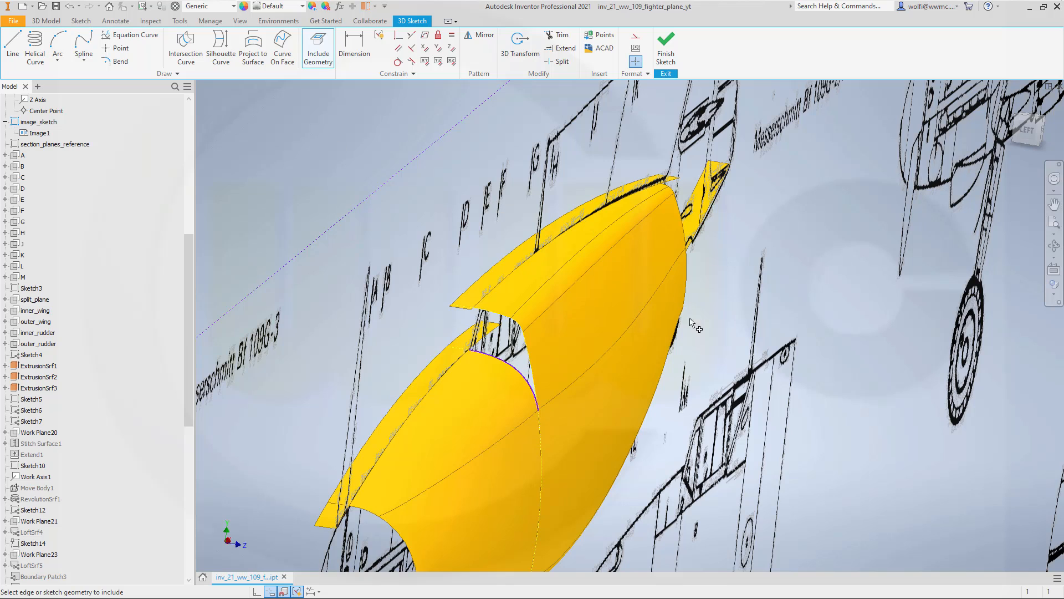
left_click(602, 370)
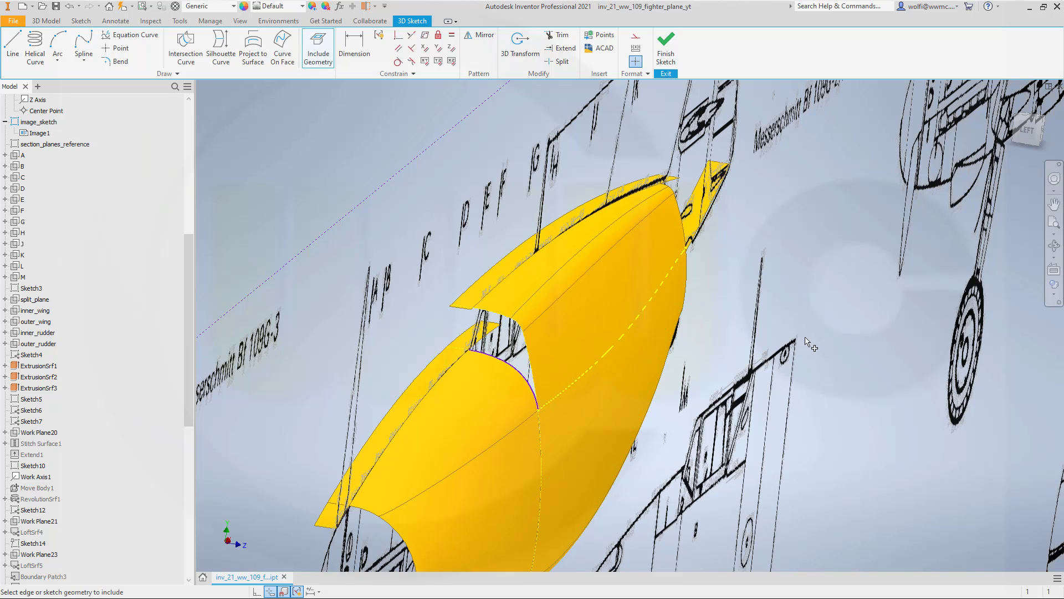
left_click(674, 58)
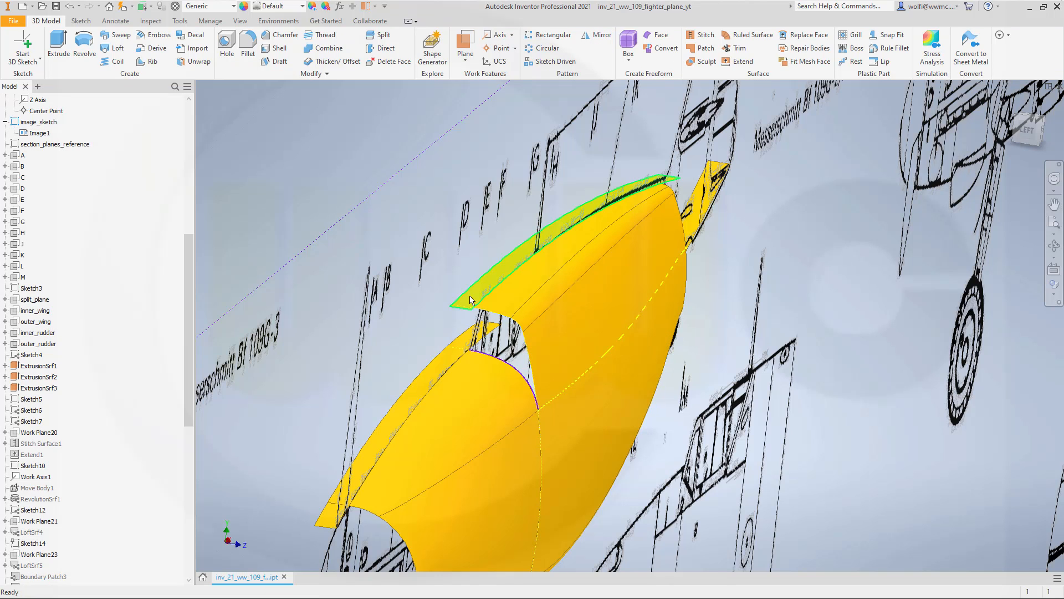
Step: Hide surface body Srf21, the main fuselage skin, so the sketched curves behind the nose section are exposed
scroll(46, 200, "up", 6)
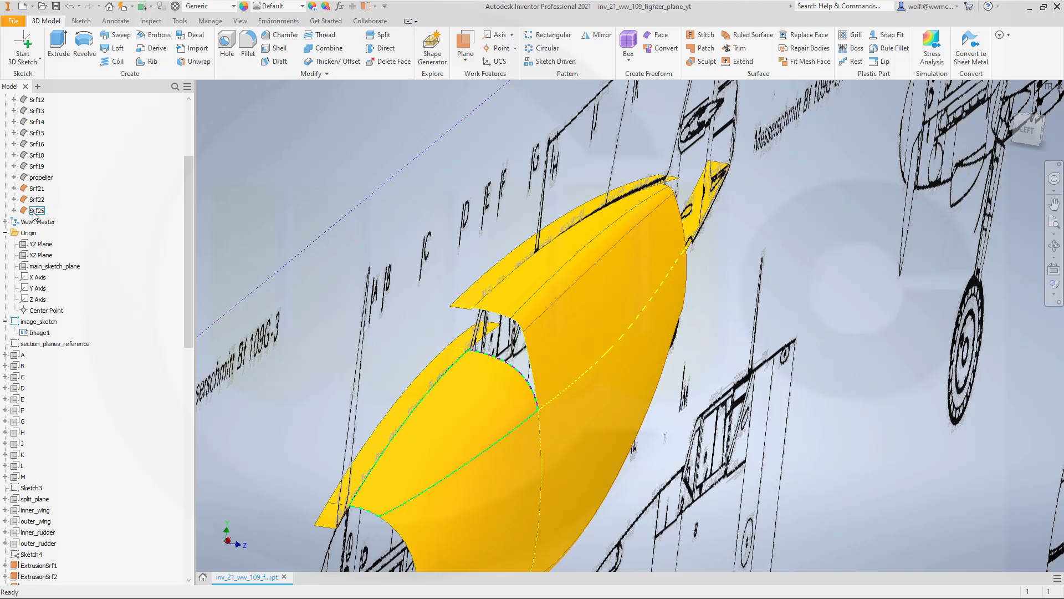
right_click(35, 214)
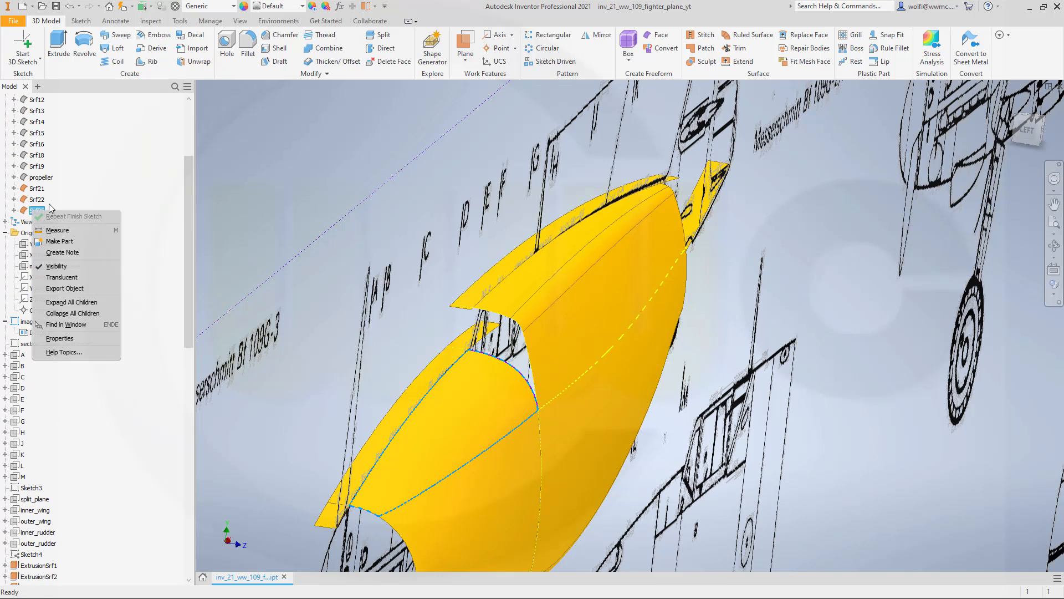
key("Escape")
right_click(42, 192)
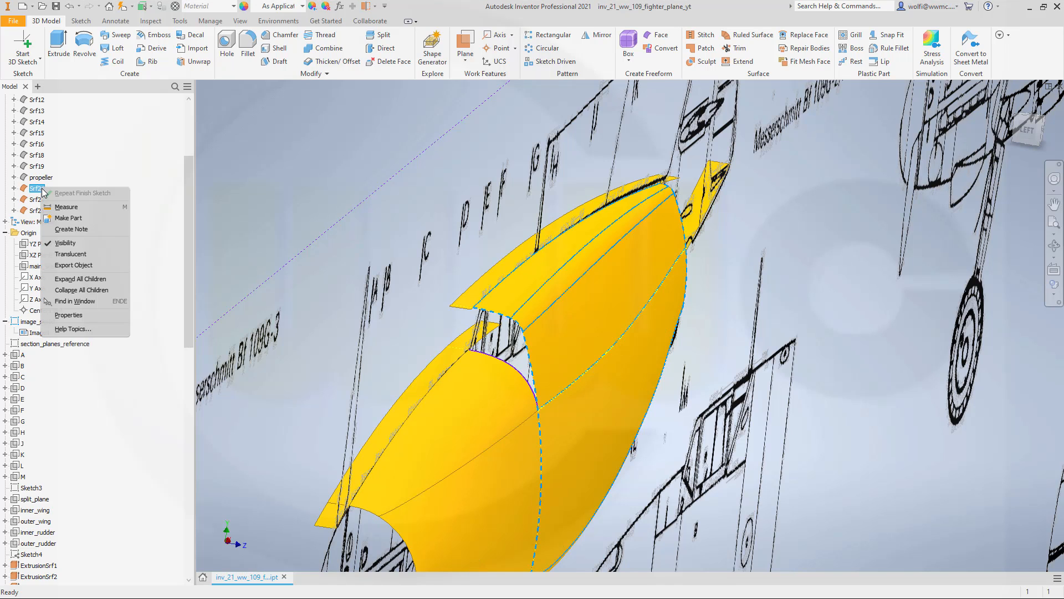
left_click(73, 245)
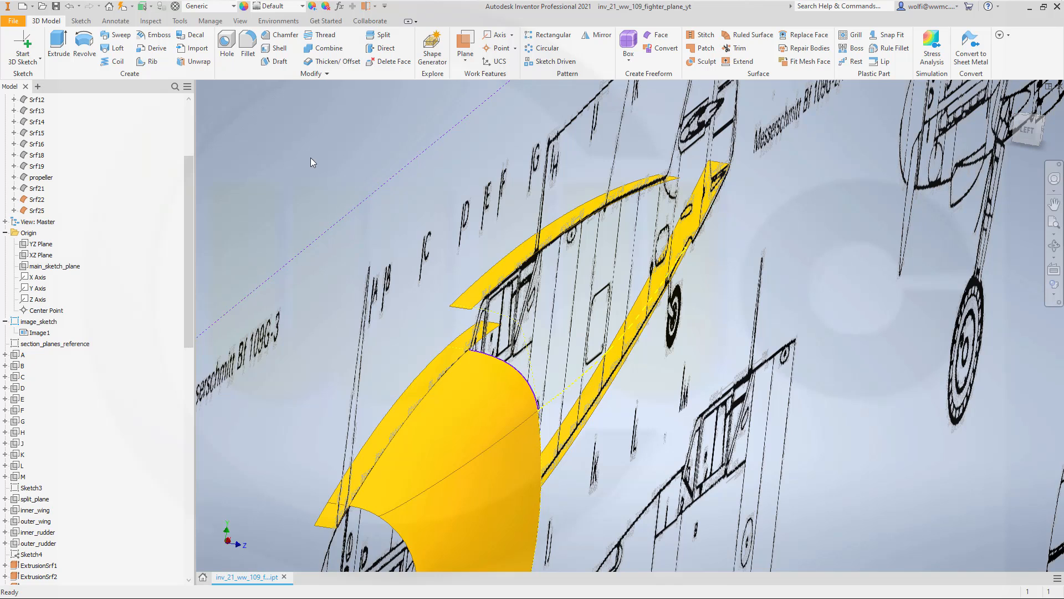
left_click(121, 35)
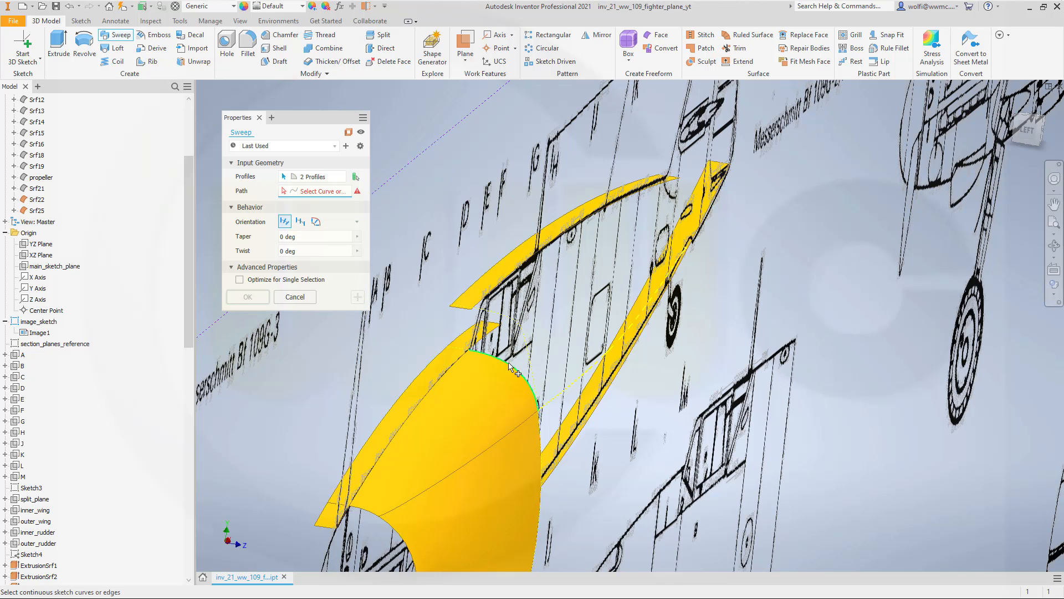
left_click(483, 341)
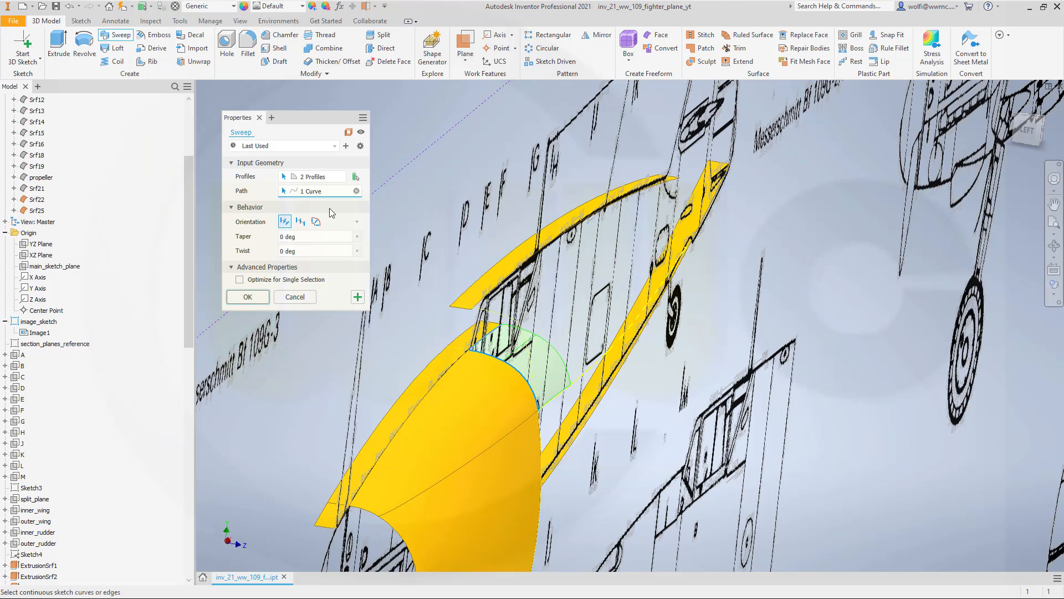
left_click(316, 221)
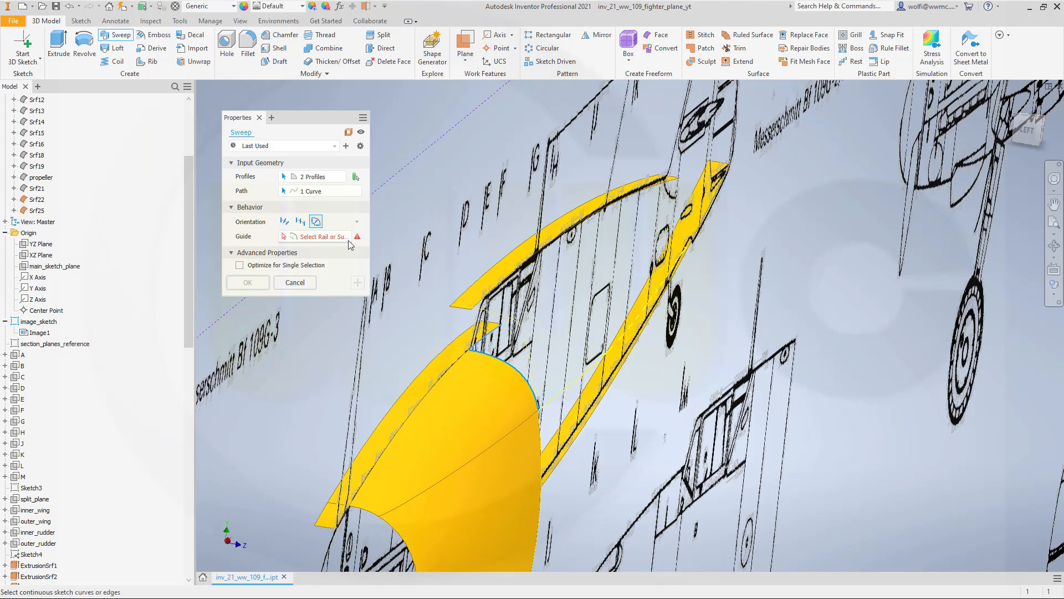
left_click(295, 283)
Step: Change the included fuselage edge in 3D Sketch2 from construction to normal geometry and finish the sketch
scroll(77, 389, "down", 4)
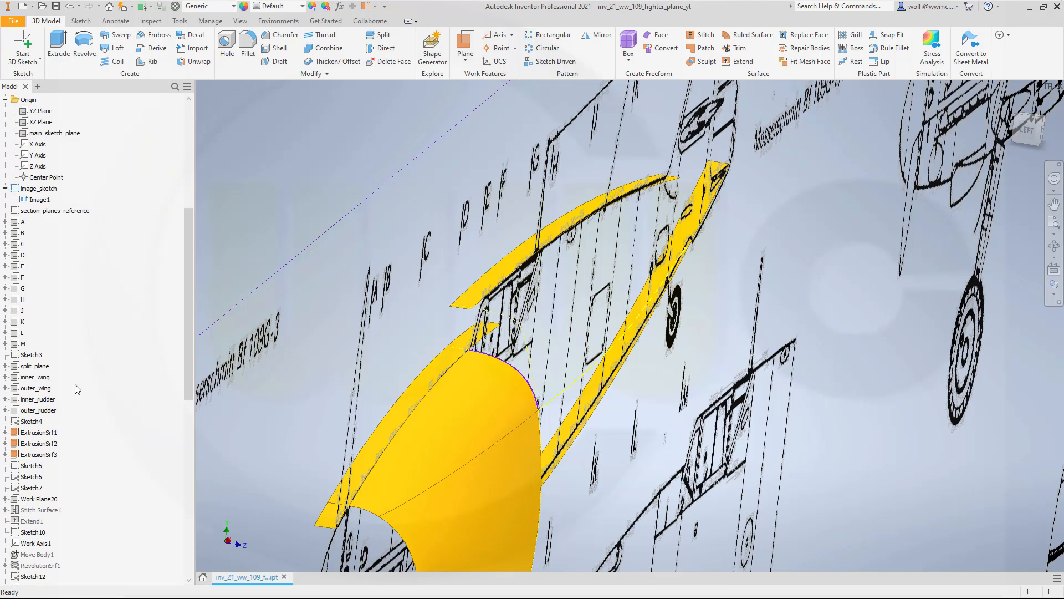
scroll(125, 369, "down", 13)
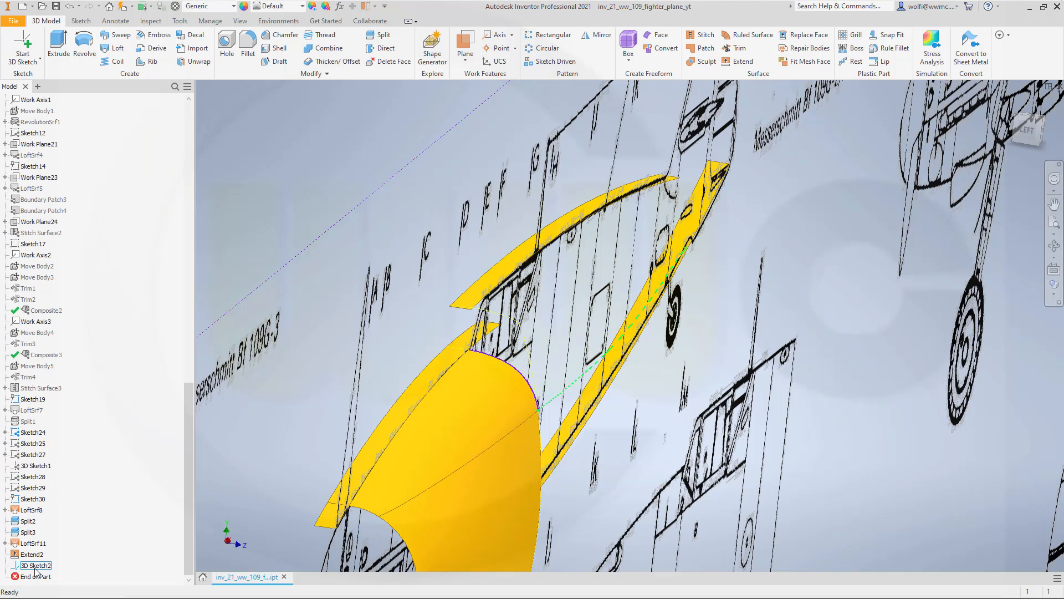
left_click(23, 567)
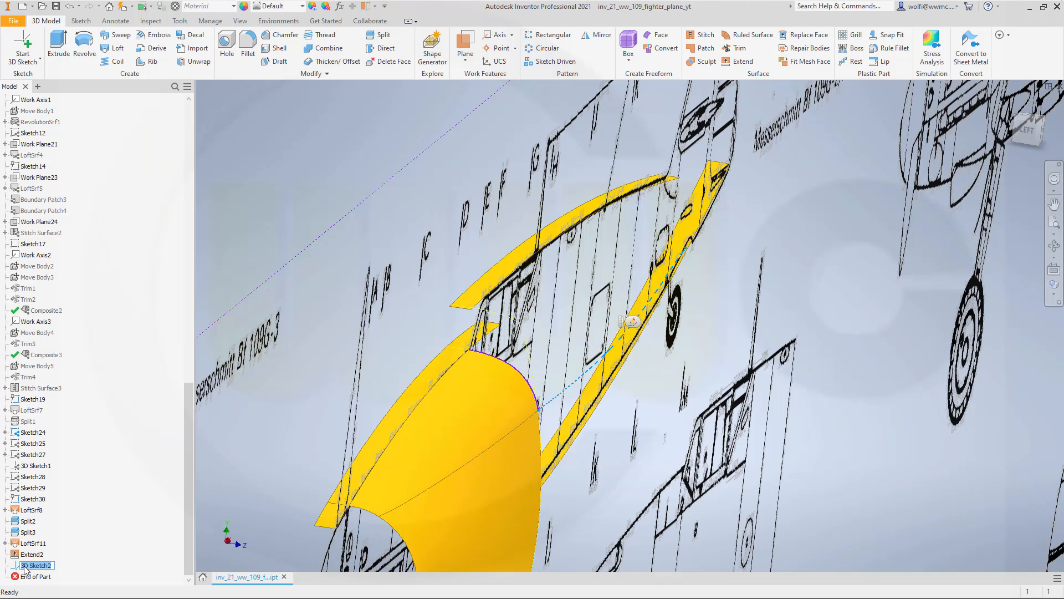
double_click(16, 568)
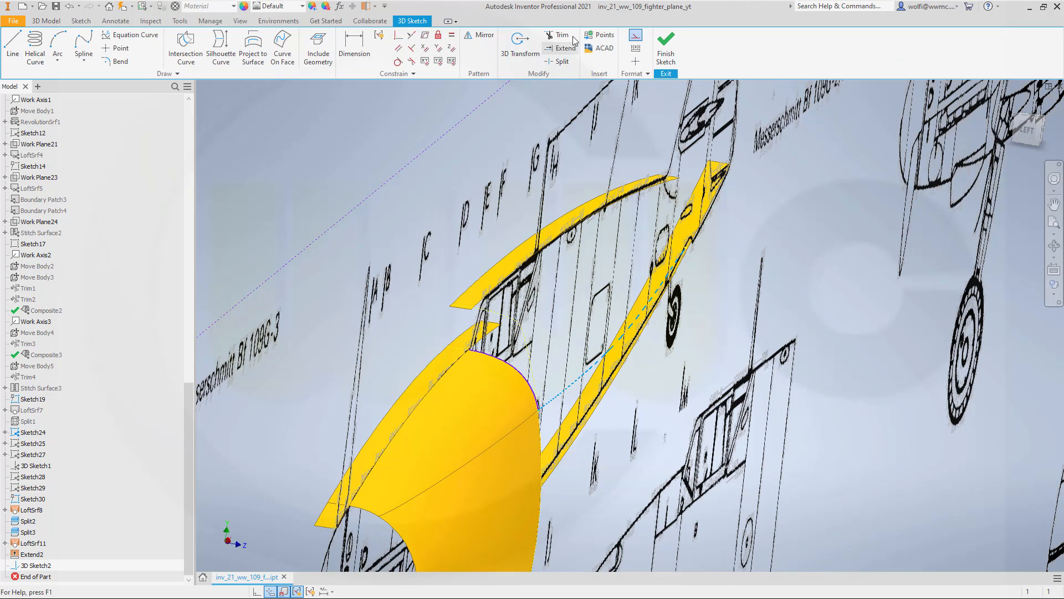
left_click(639, 39)
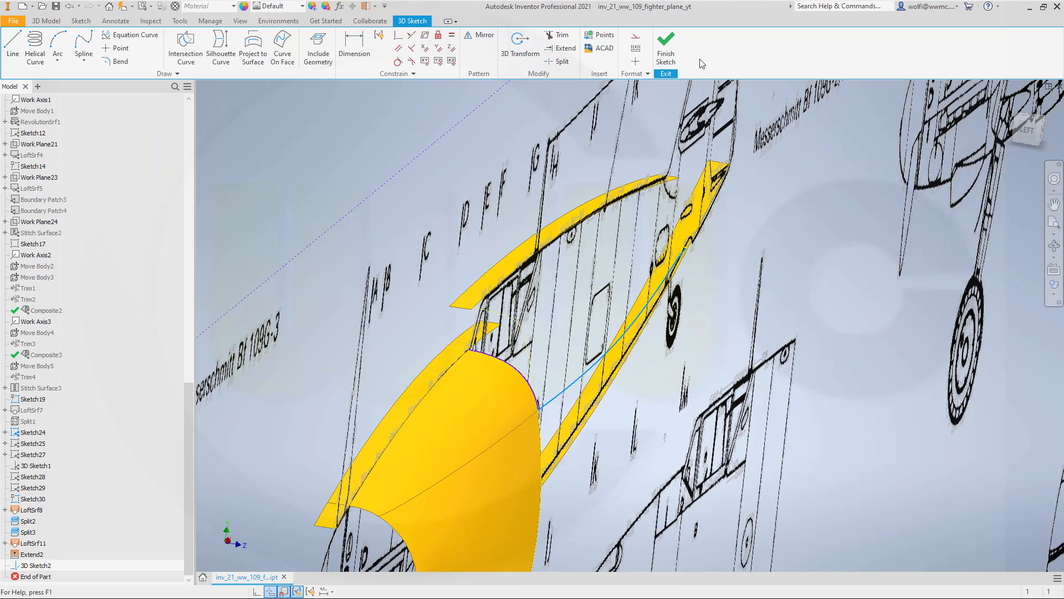
left_click(666, 48)
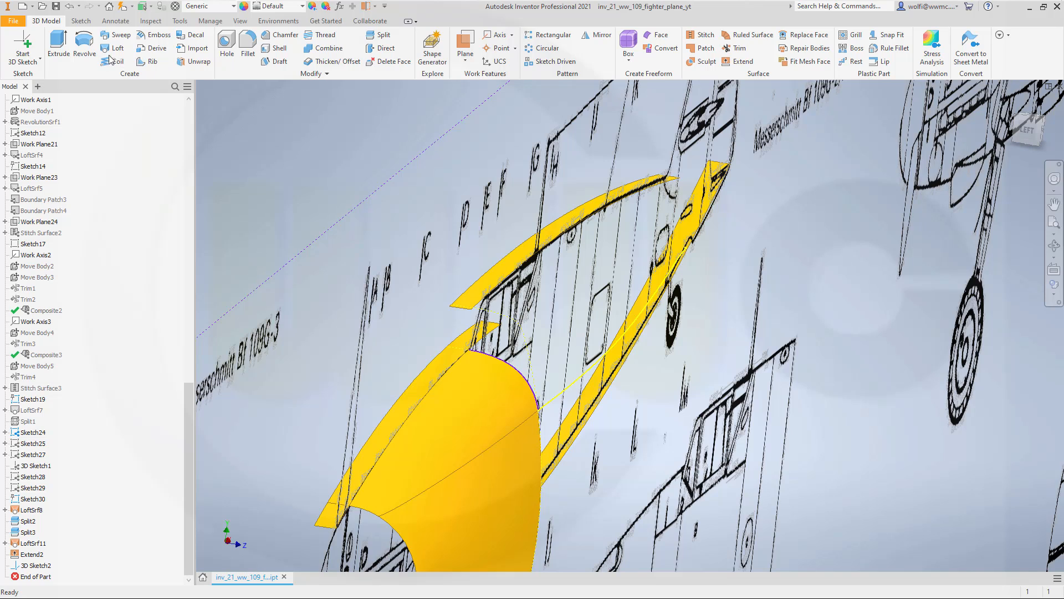
Step: Sweep the Sketch24 arc along the short upper edge behind the nose, using Guide orientation with the 3D Sketch2 curve as rail
left_click(118, 34)
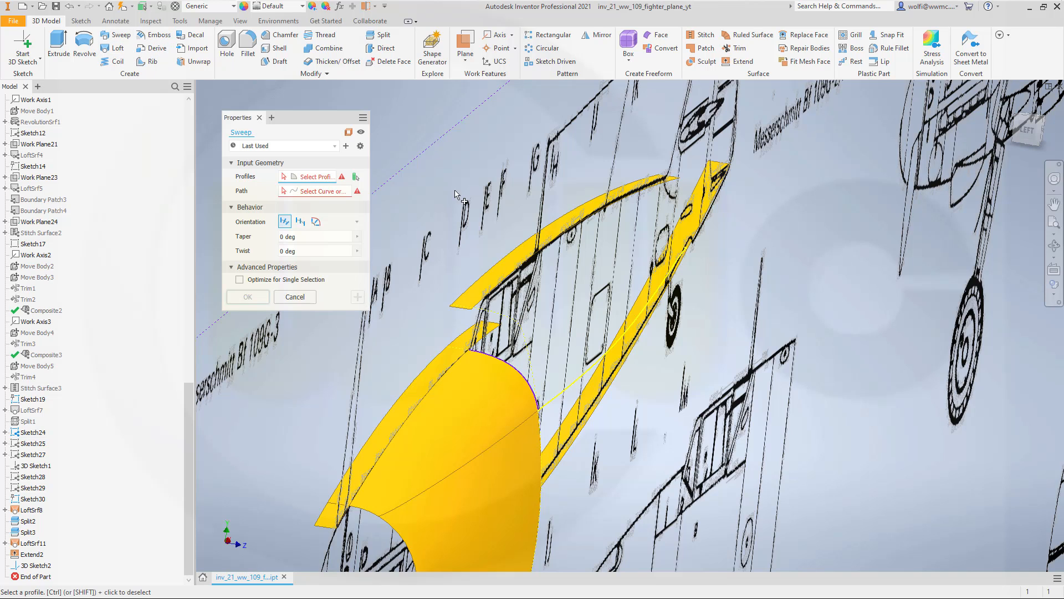
left_click(517, 352)
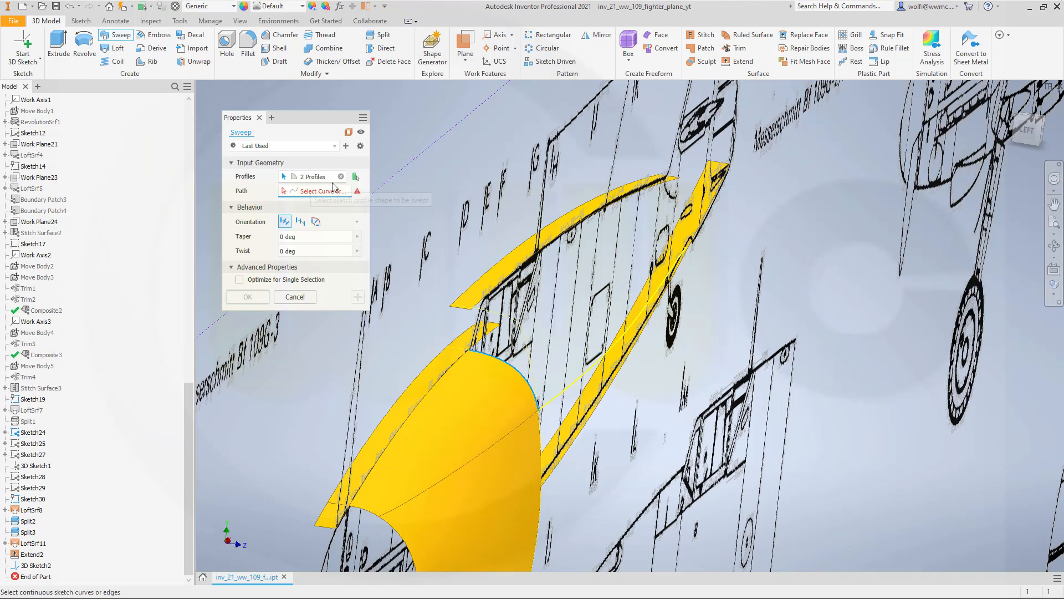
left_click(490, 333)
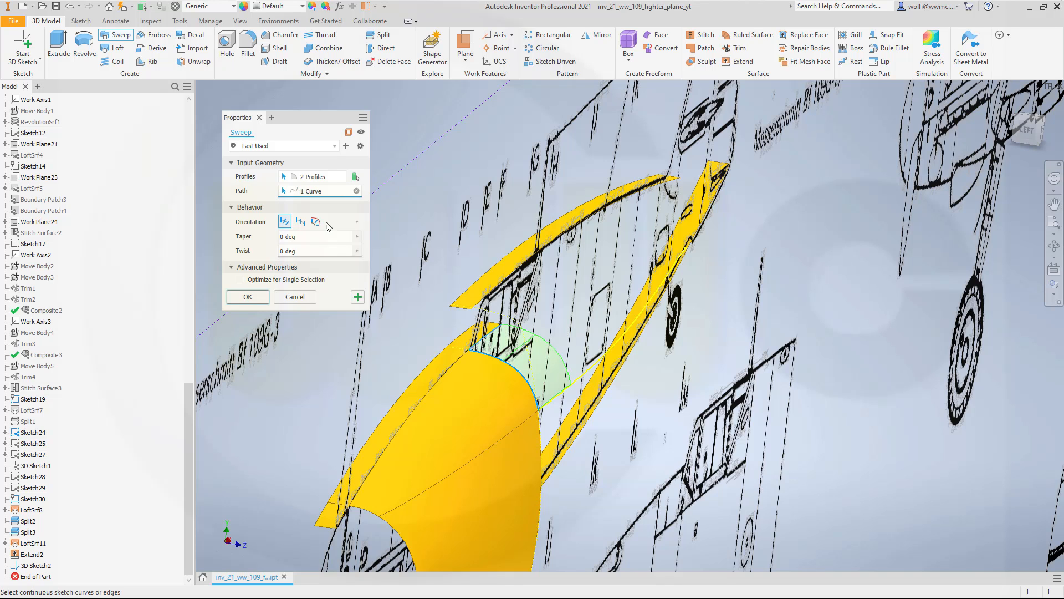
left_click(316, 221)
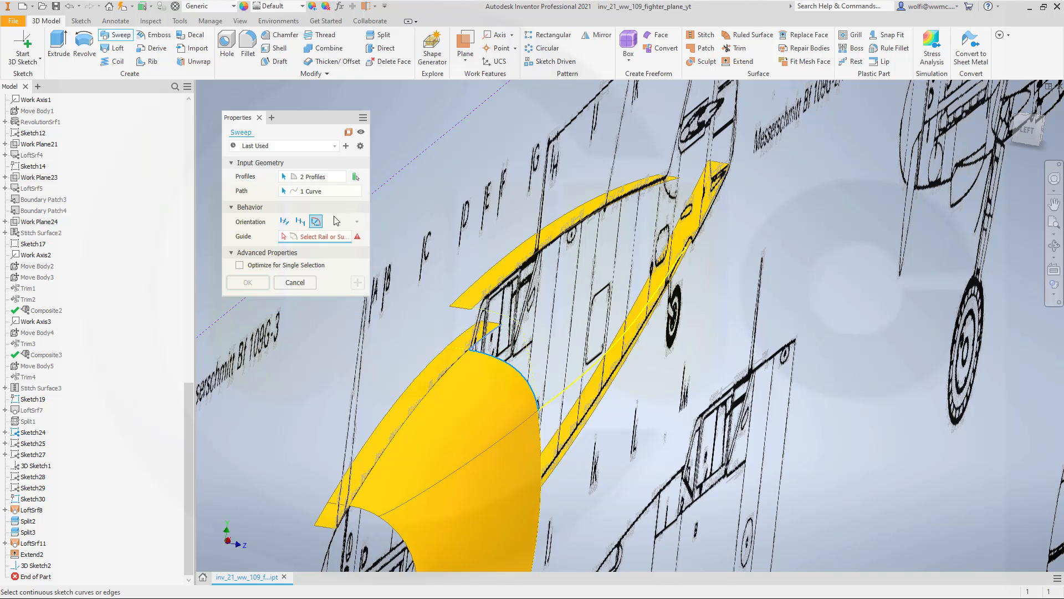
left_click(564, 392)
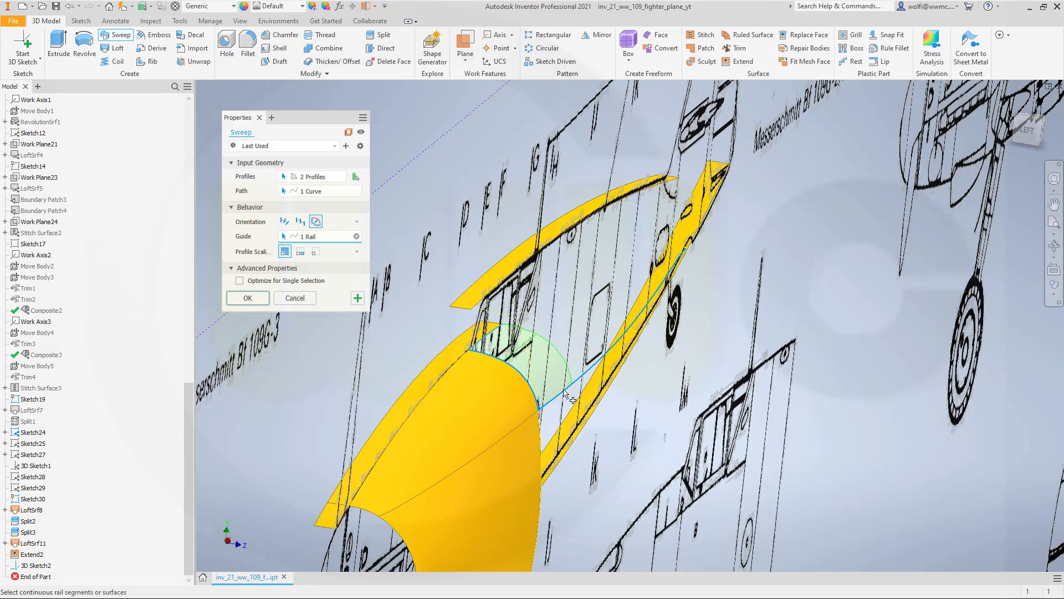
left_click(249, 299)
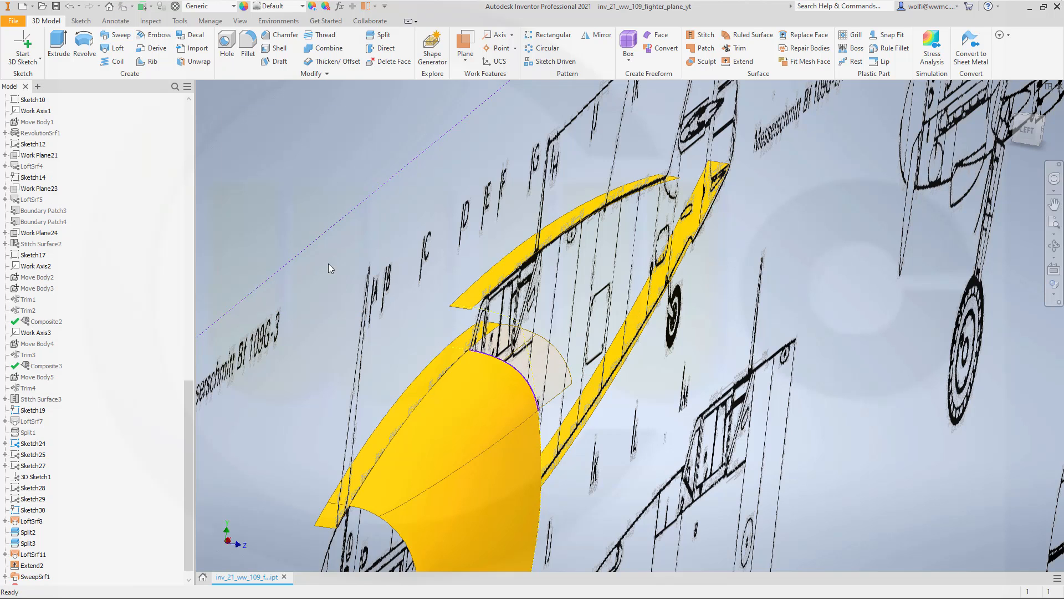
Step: Turn off translucency for the swept surface body Srf26 and make the main fuselage skin Srf21 visible again
scroll(110, 205, "up", 15)
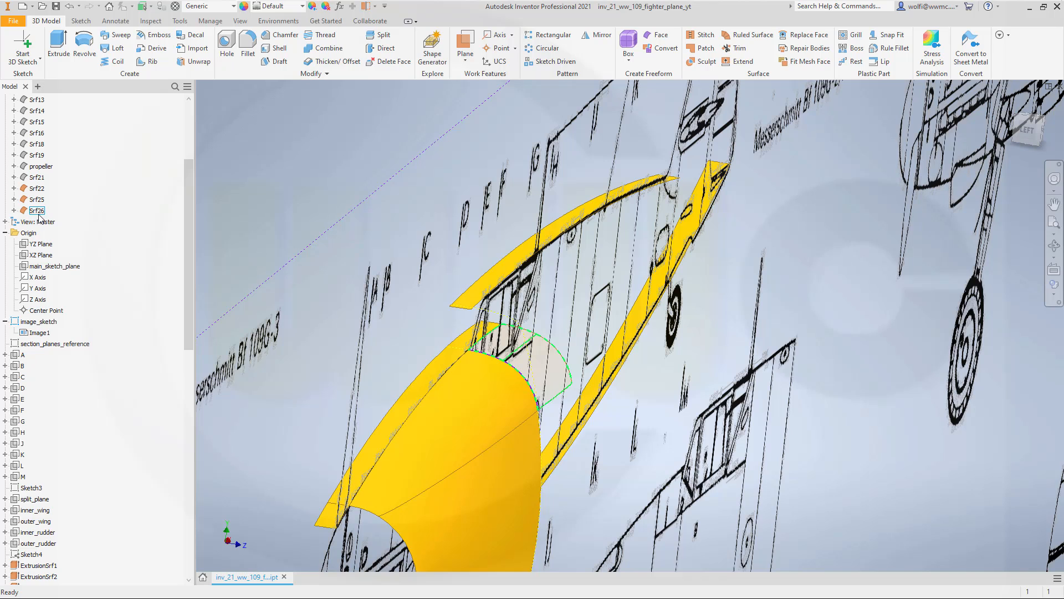
right_click(27, 216)
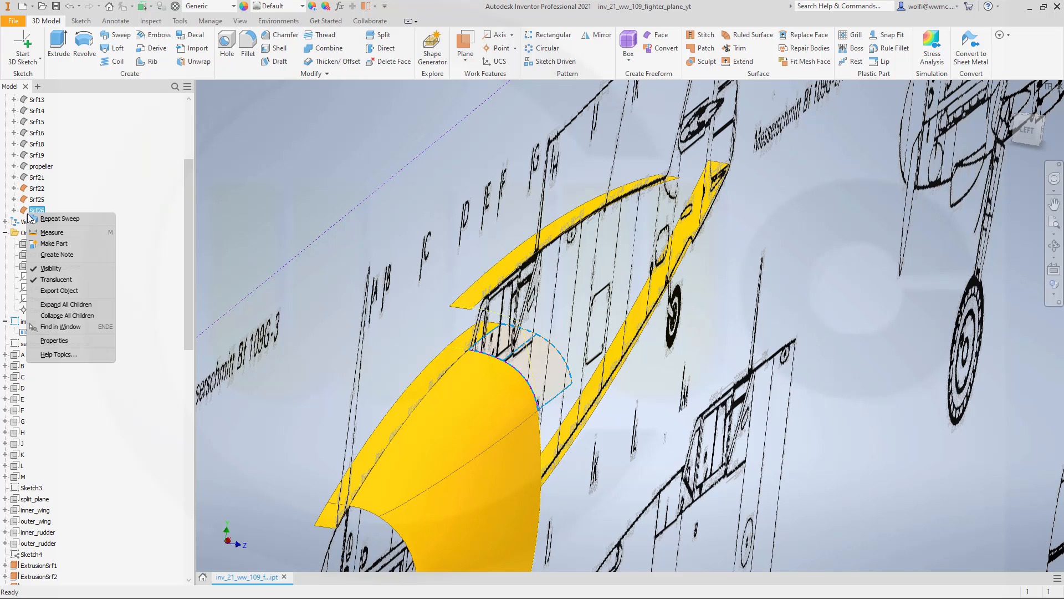
left_click(55, 283)
middle_click_drag(389, 316, 454, 274)
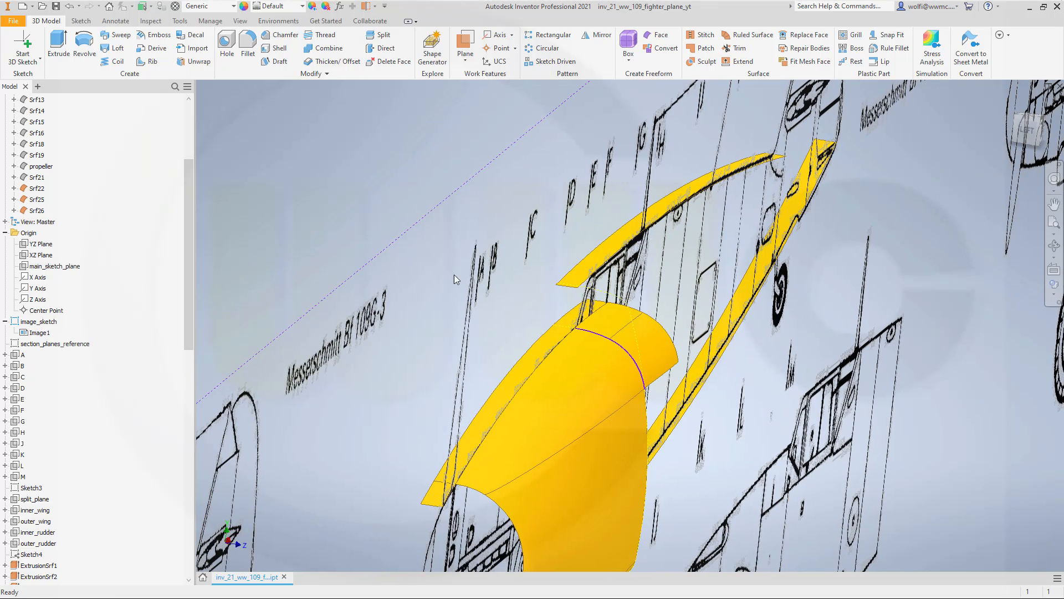
right_click(39, 181)
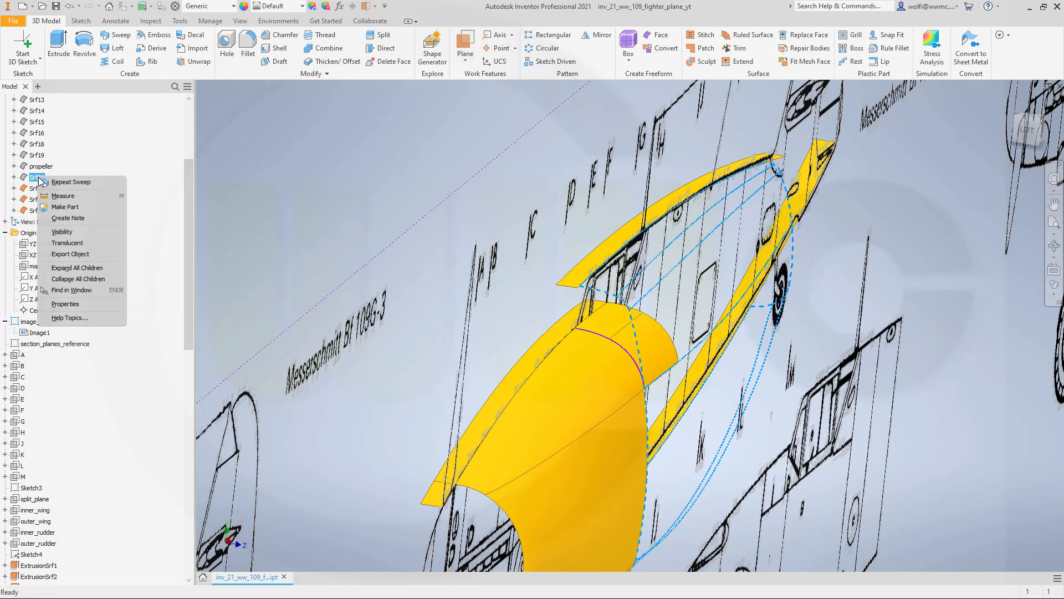
left_click(62, 232)
middle_click_drag(377, 270, 322, 257)
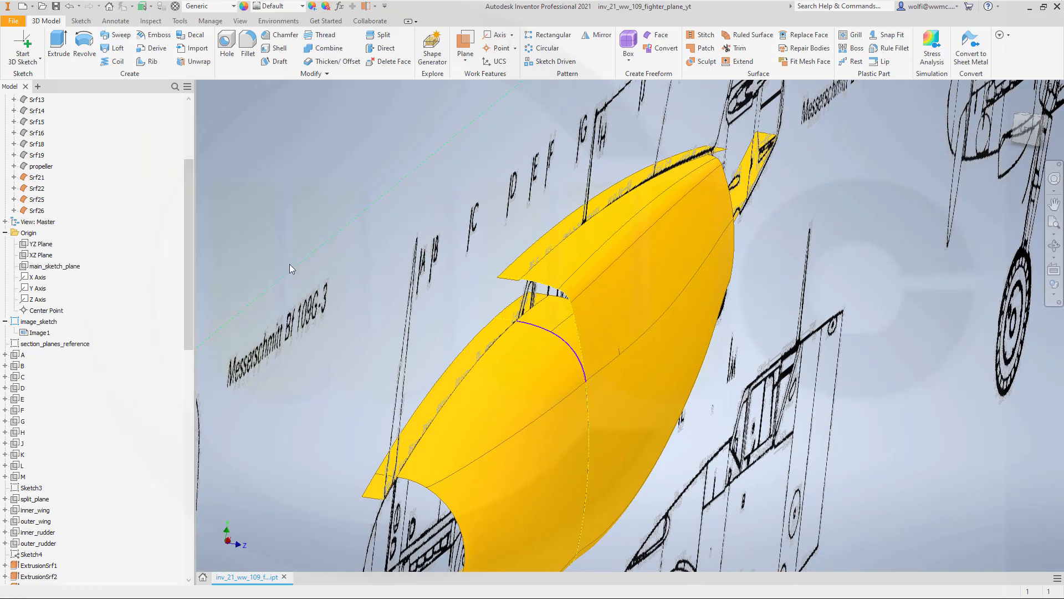
Step: Hide surface bodies Srf21, Srf22, Srf25 and Srf26 to expose the aircraft's side view on the blueprint
scroll(290, 264, "up", 10)
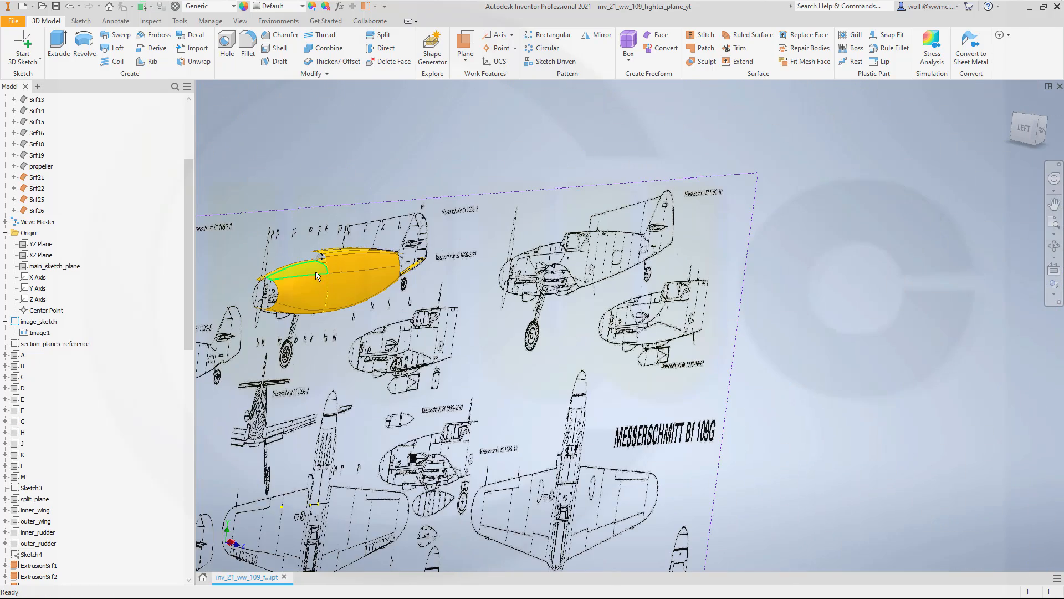
middle_click_drag(333, 310, 546, 360)
middle_click_drag(546, 360, 448, 356, "shift")
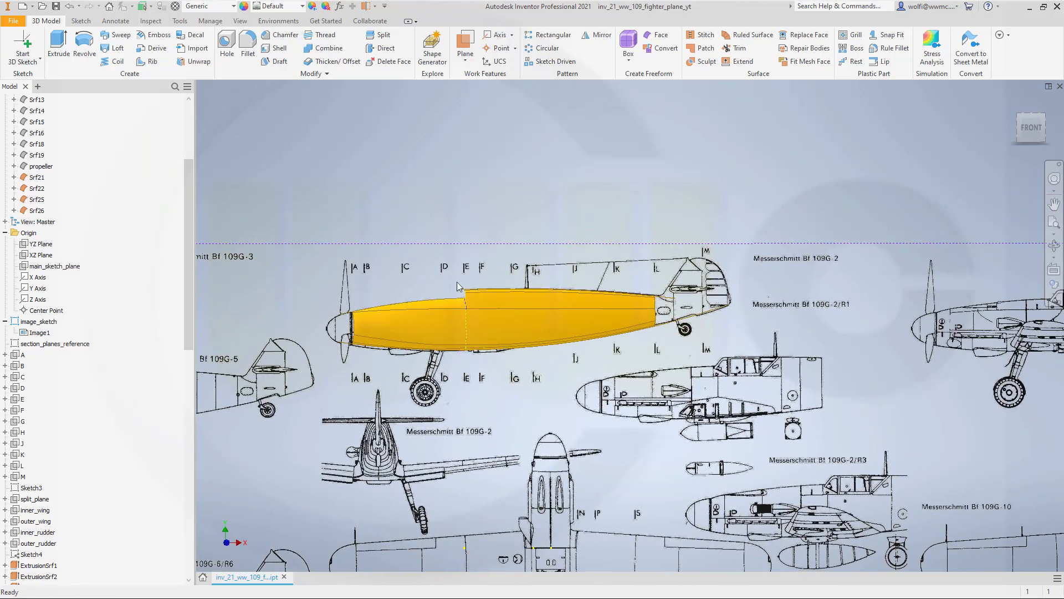
left_click(36, 177)
left_click(38, 210, "shift")
right_click(44, 213)
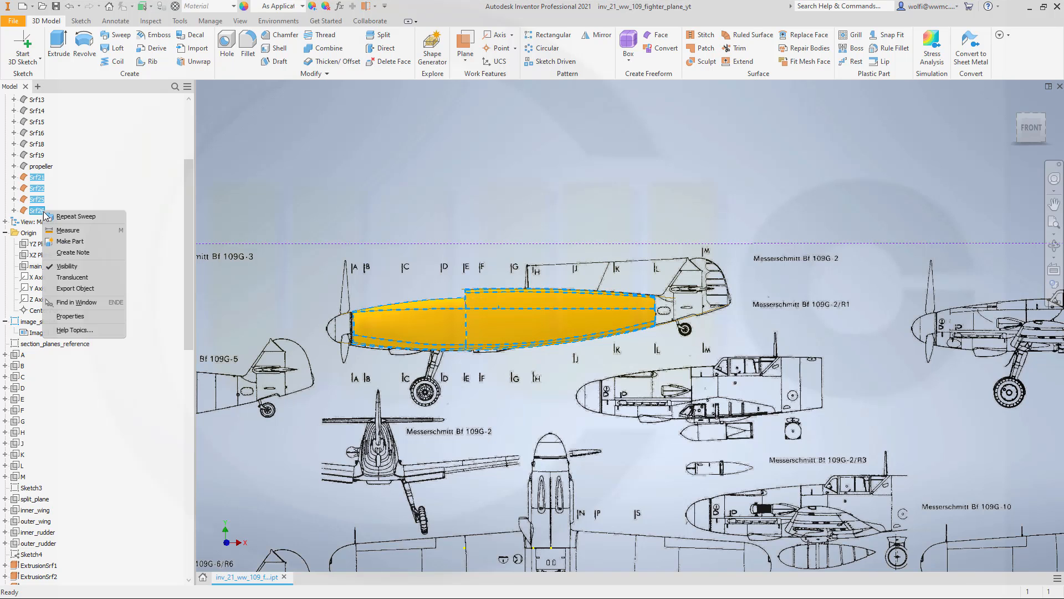
left_click(66, 267)
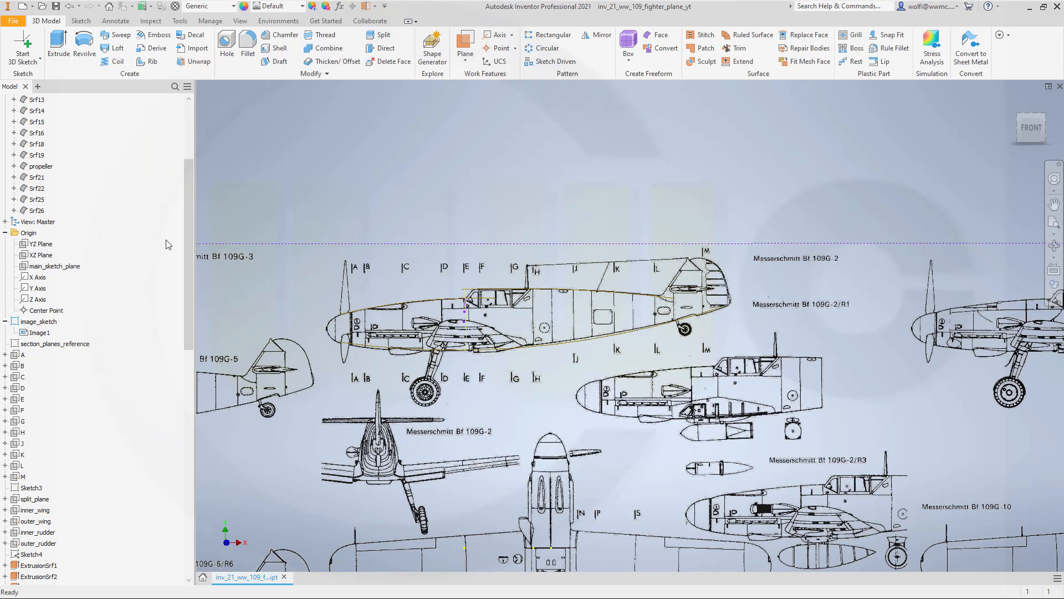
Step: Start a new 2D sketch on main_sketch_plane
scroll(81, 145, "up", 5)
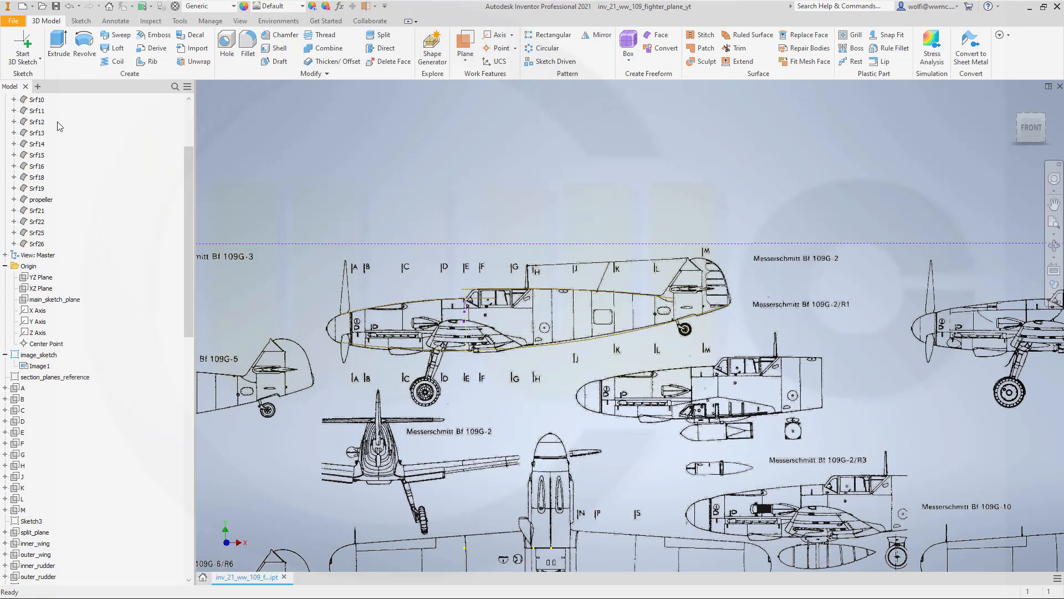
left_click(41, 63)
left_click(30, 100)
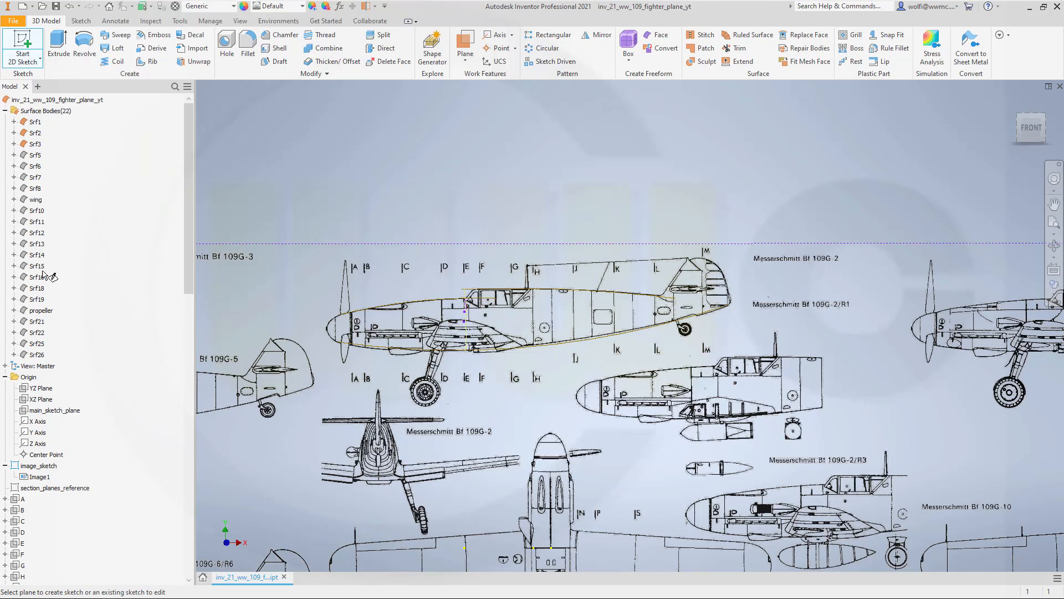
left_click(52, 410)
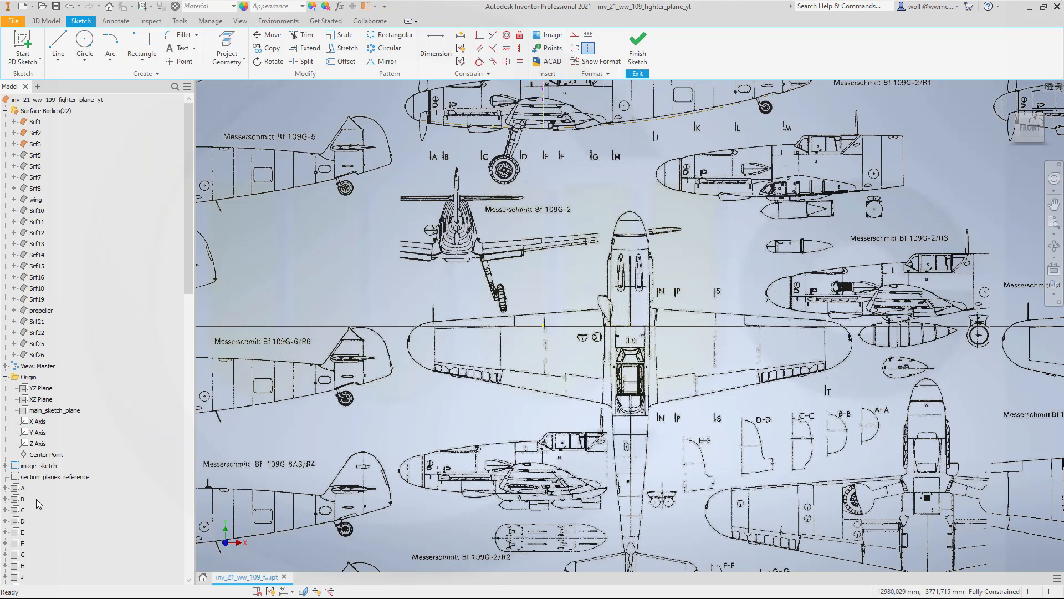
Step: Make the split_plane work plane visible and face the aircraft's side view from the front
scroll(35, 500, "down", 3)
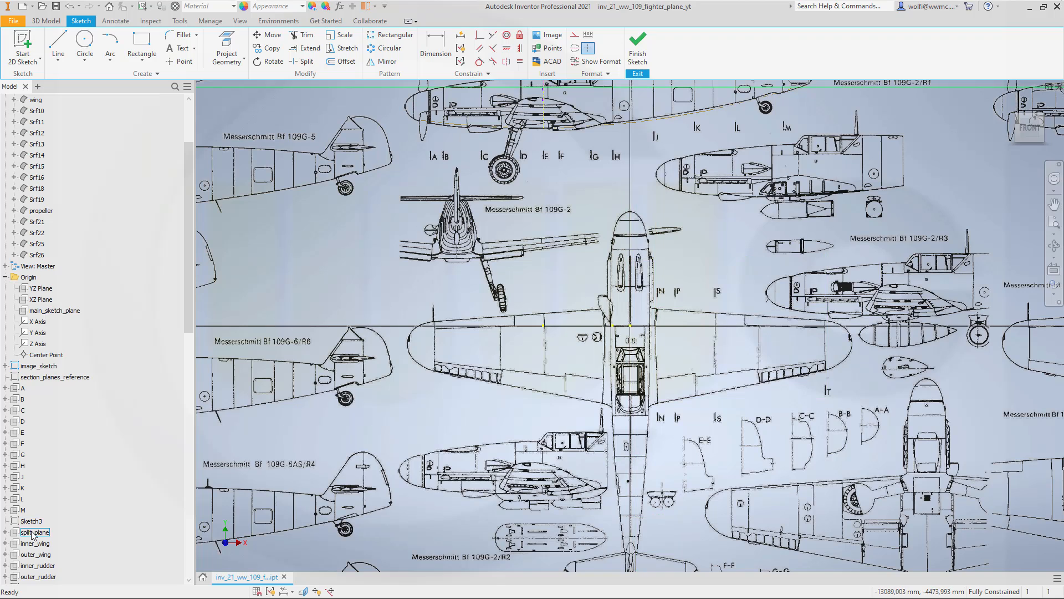
right_click(33, 532)
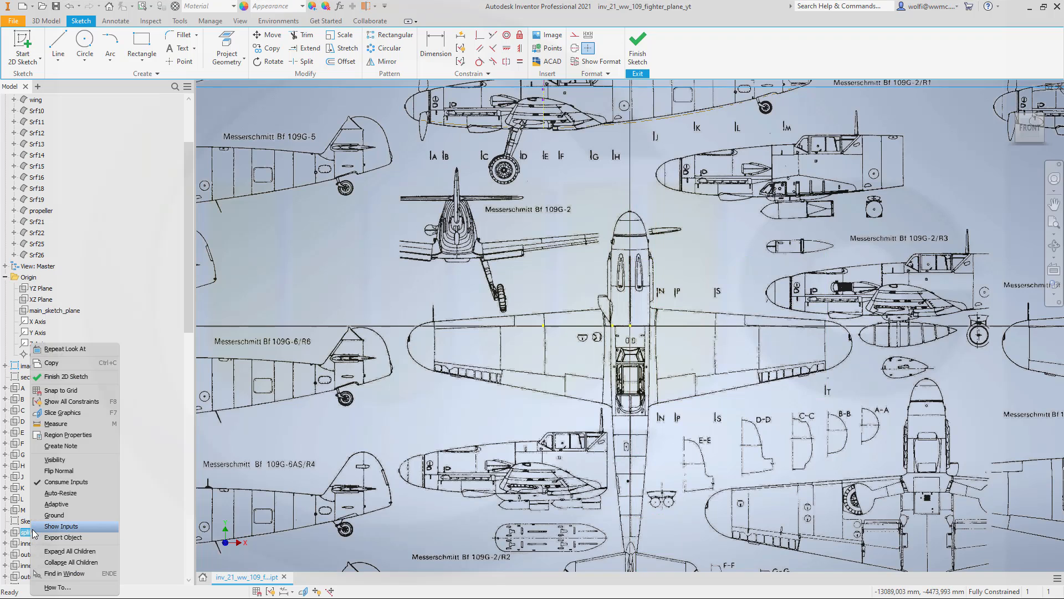
left_click(54, 461)
middle_click_drag(535, 151, 502, 284, "shift")
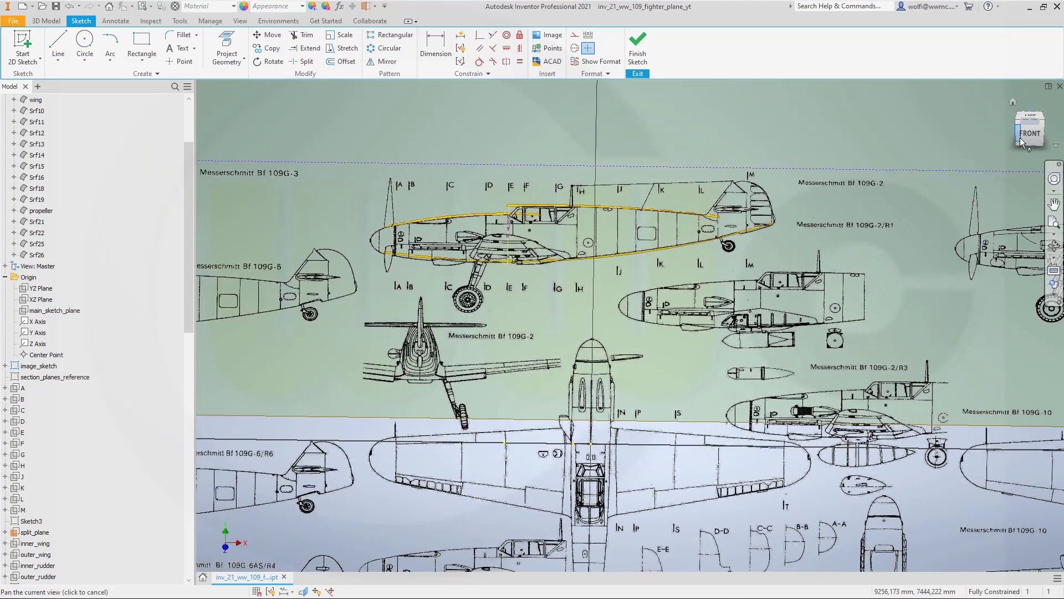
left_click(1021, 144)
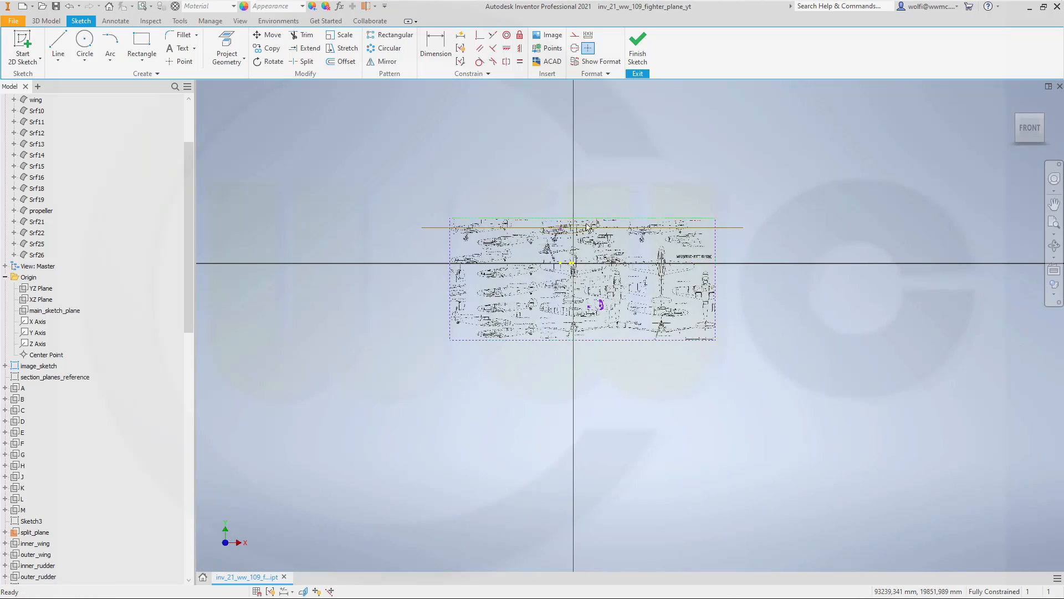
scroll(547, 220, "up", 6)
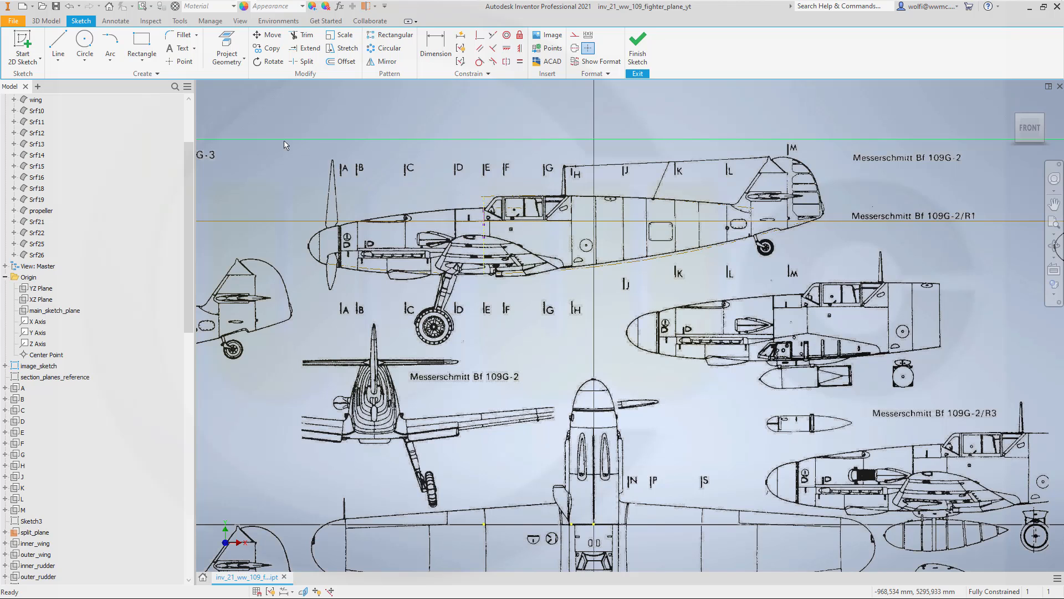
Step: Sketch three connected lines around the cockpit's front, lower and rear edges, extending above the fuselage, with a horizontal base about 625 mm long
left_click(57, 45)
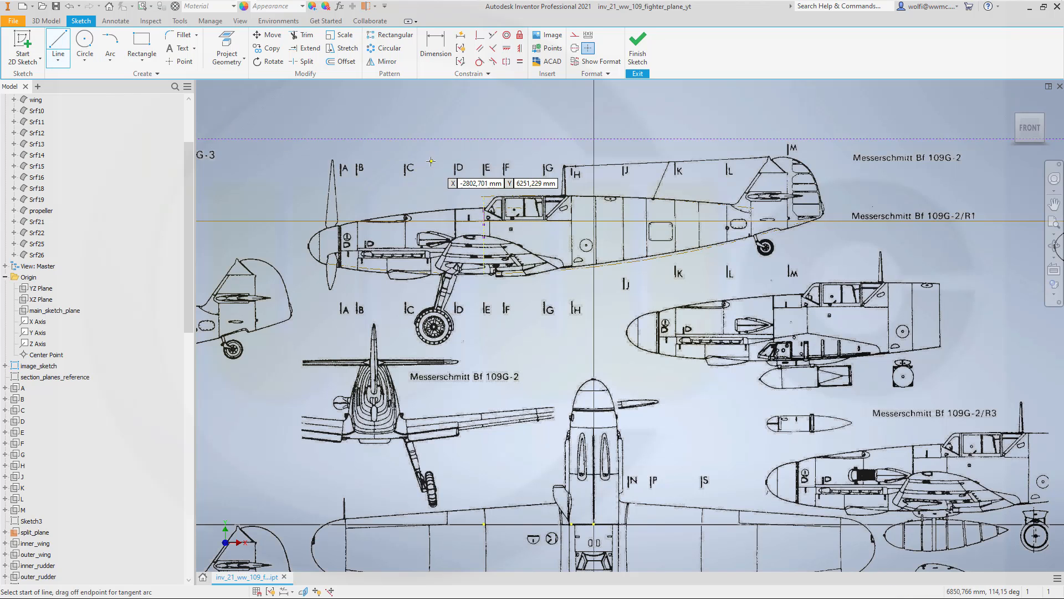
scroll(477, 178, "up", 3)
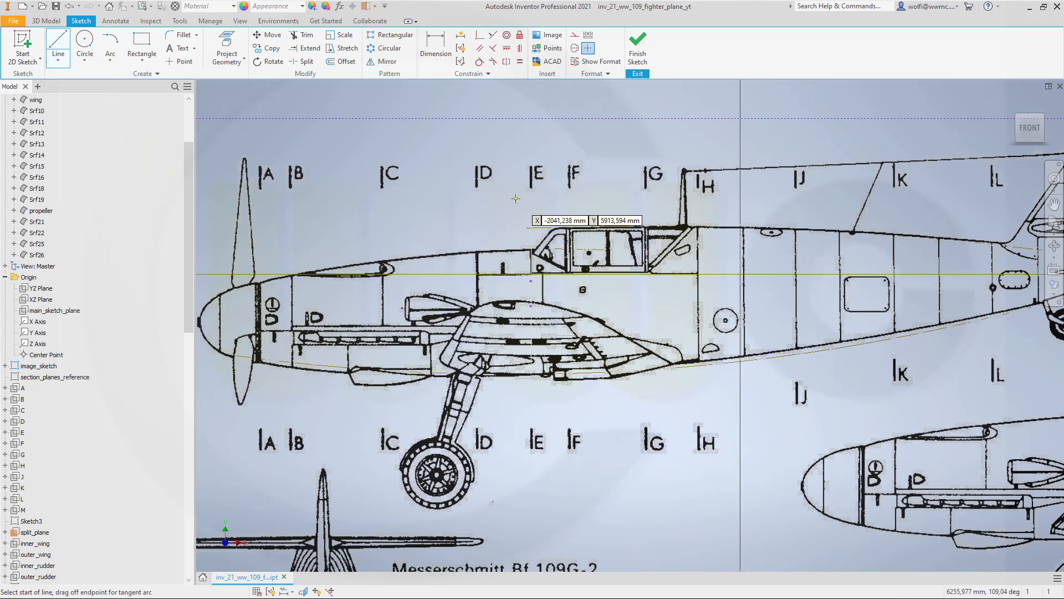
left_click(501, 228)
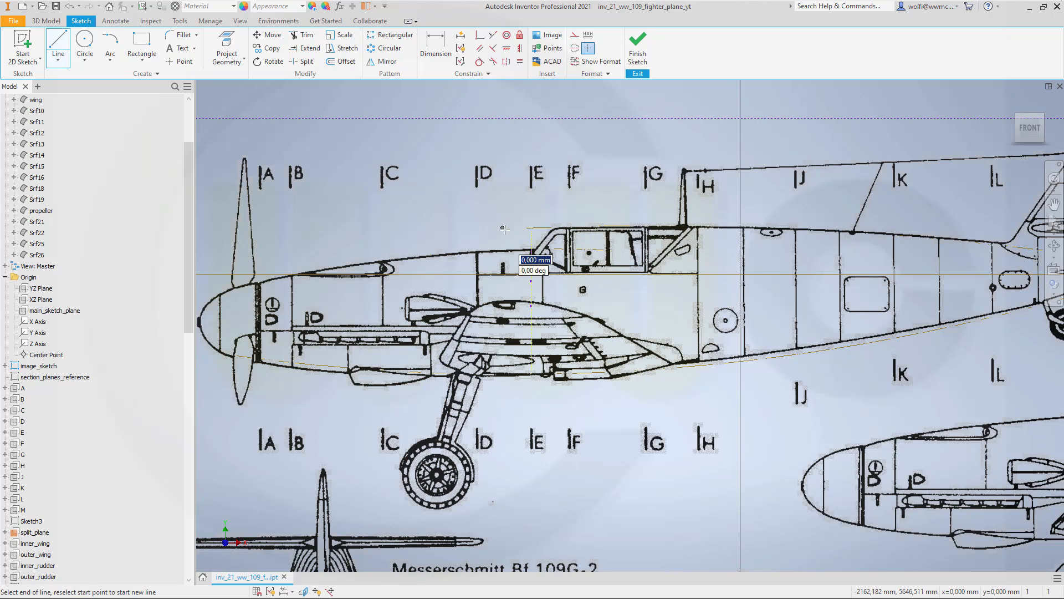
left_click(578, 275)
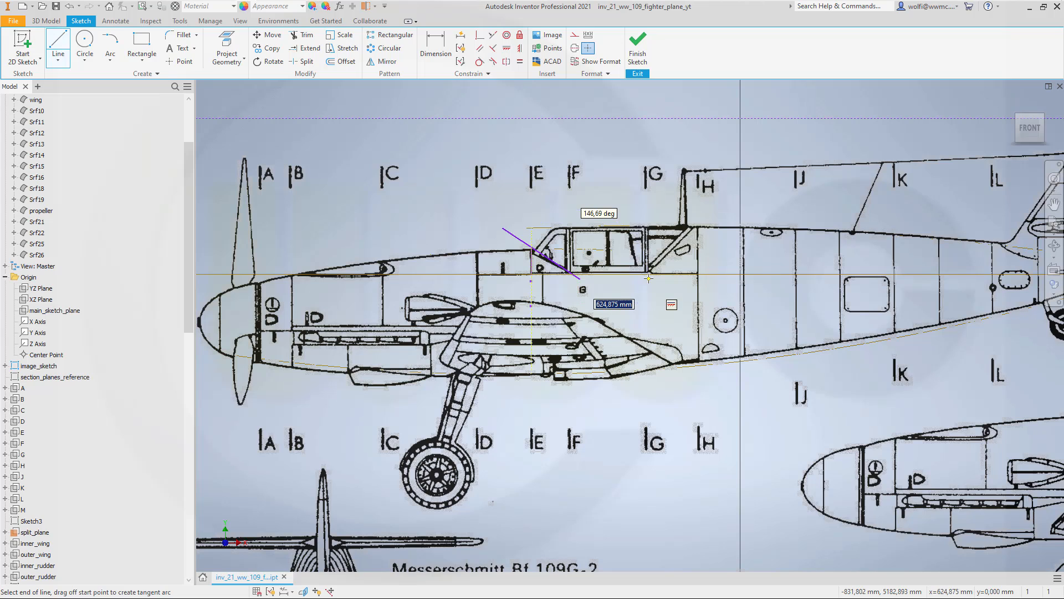
left_click(649, 279)
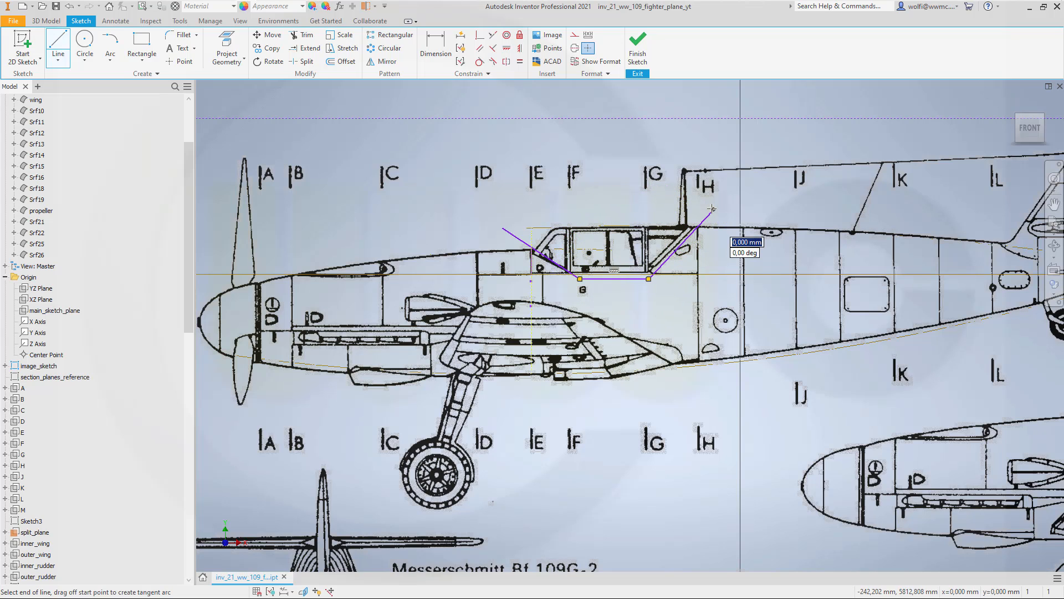
left_click(711, 208)
key("Escape")
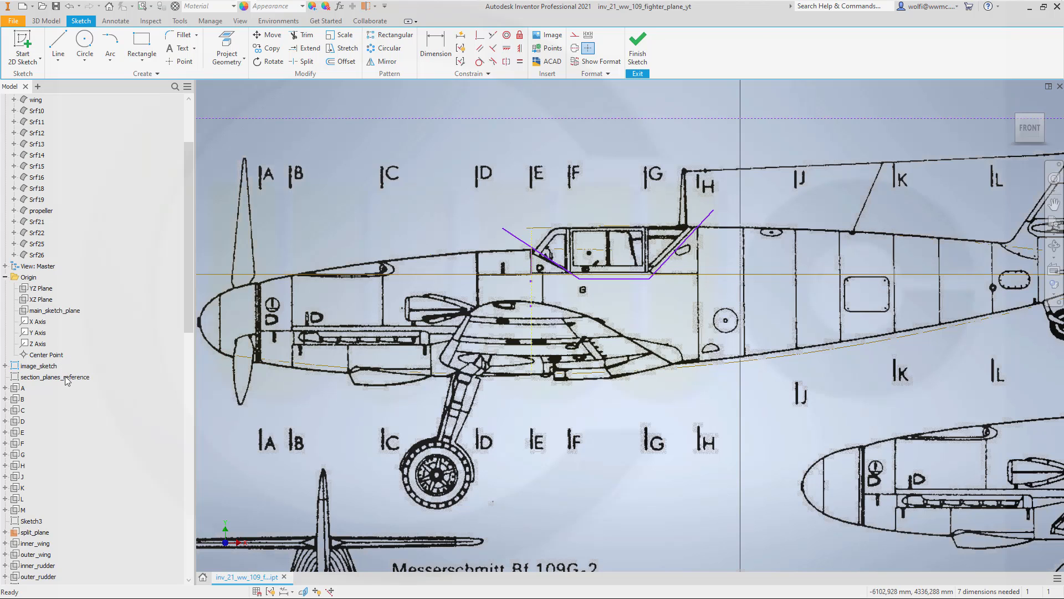
scroll(65, 388, "down", 2)
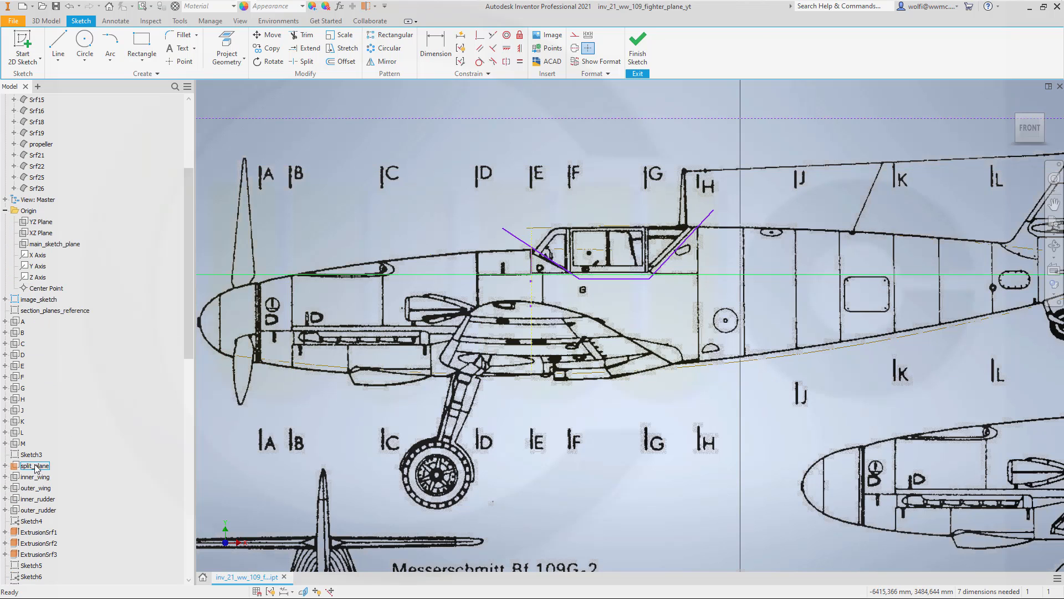
scroll(243, 392, "down", 3)
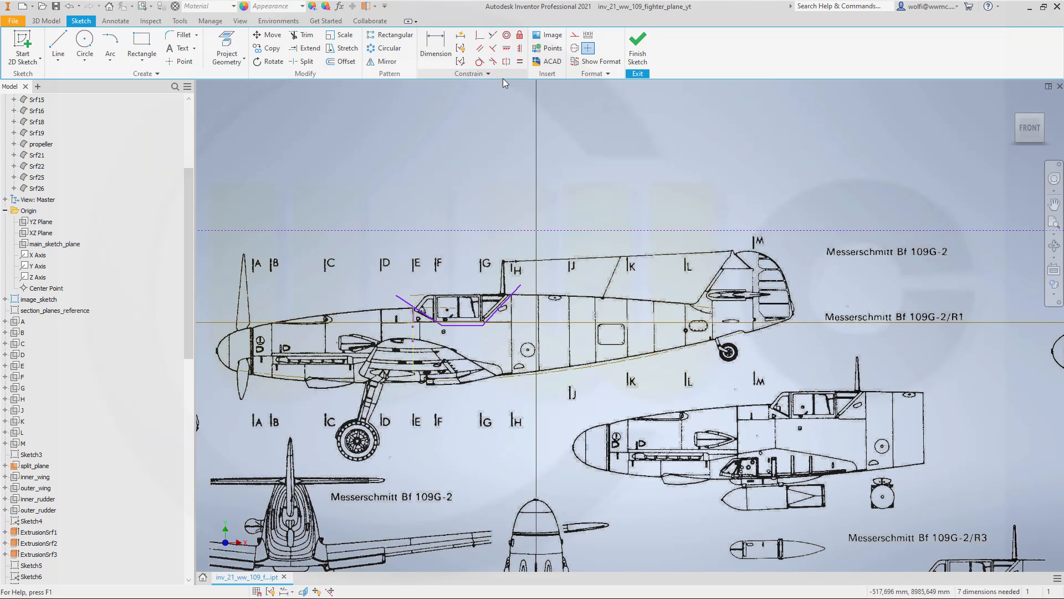
left_click(492, 35)
left_click(455, 325)
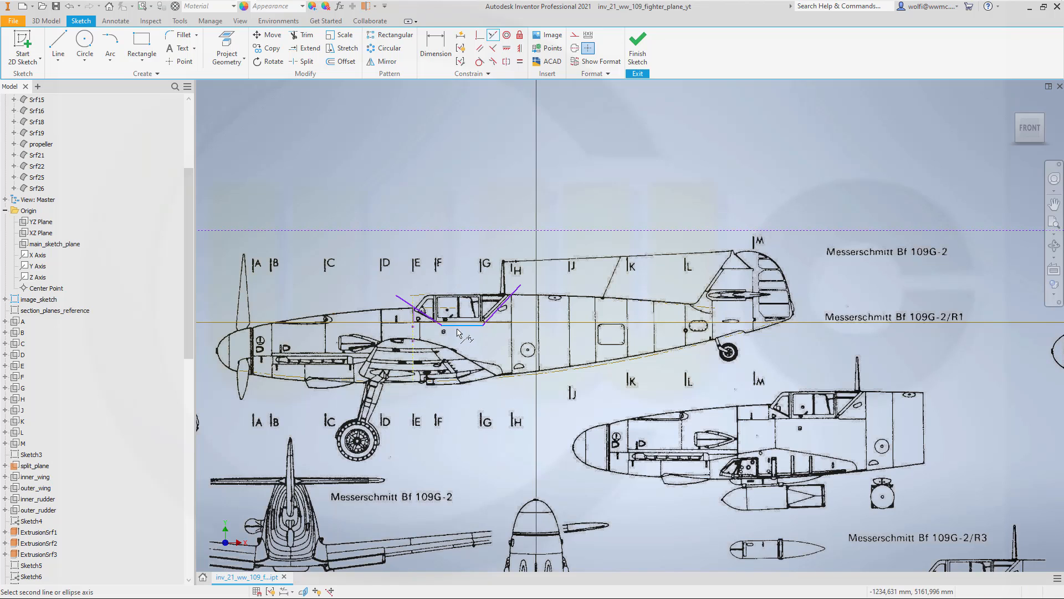
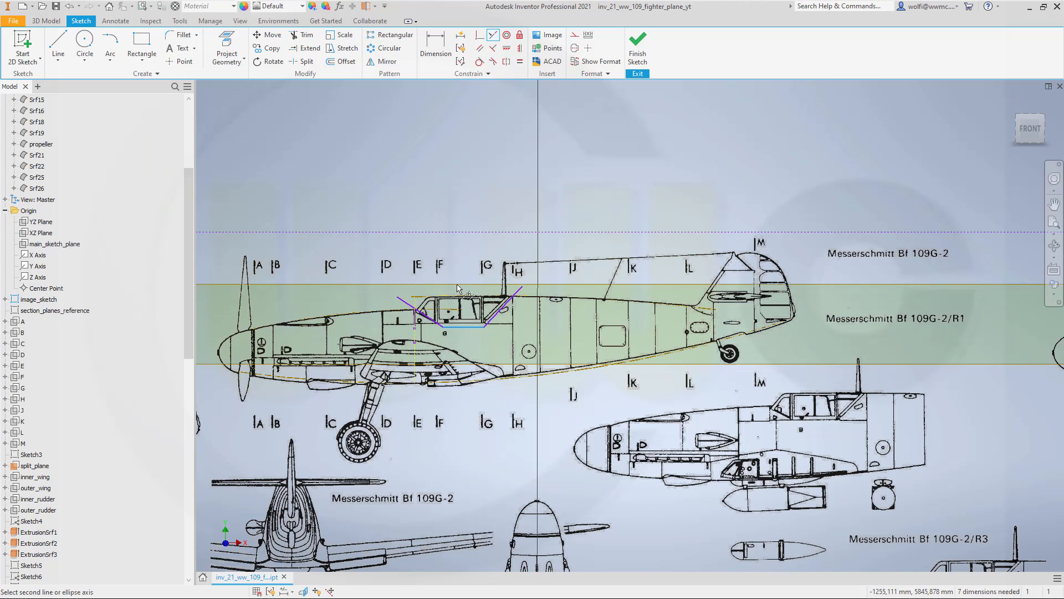
key("Escape")
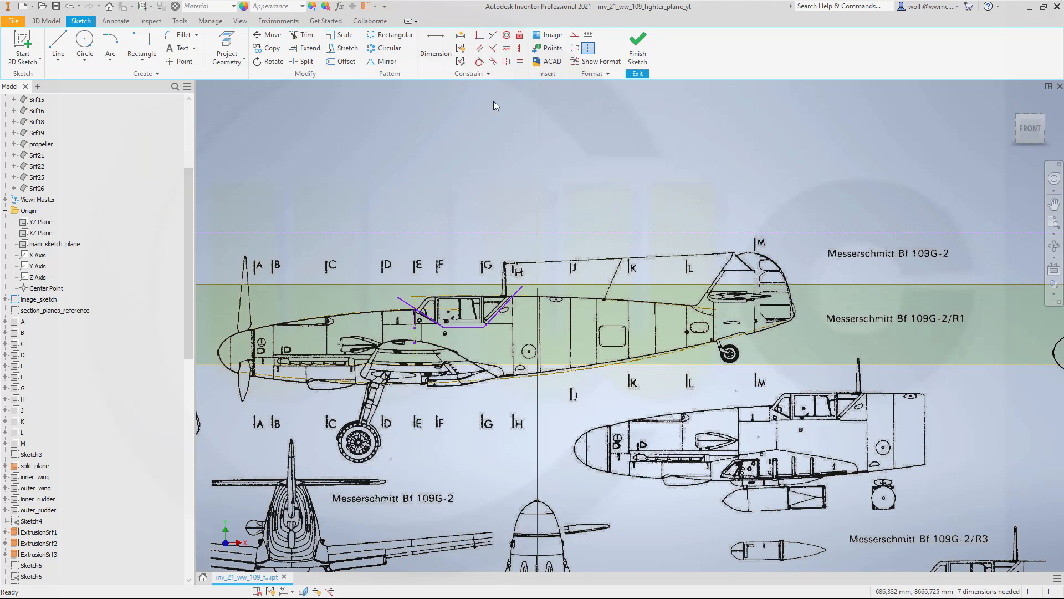
Step: Apply a coincident constraint between the cockpit outline's horizontal base line and the split_plane work plane
left_click(478, 39)
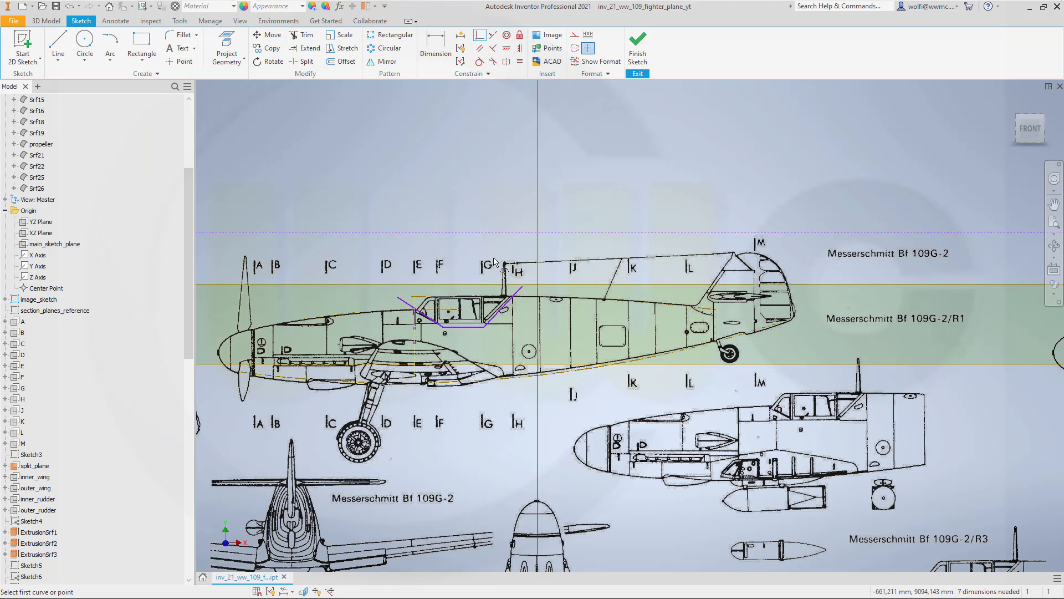
left_click(442, 327)
left_click(449, 284)
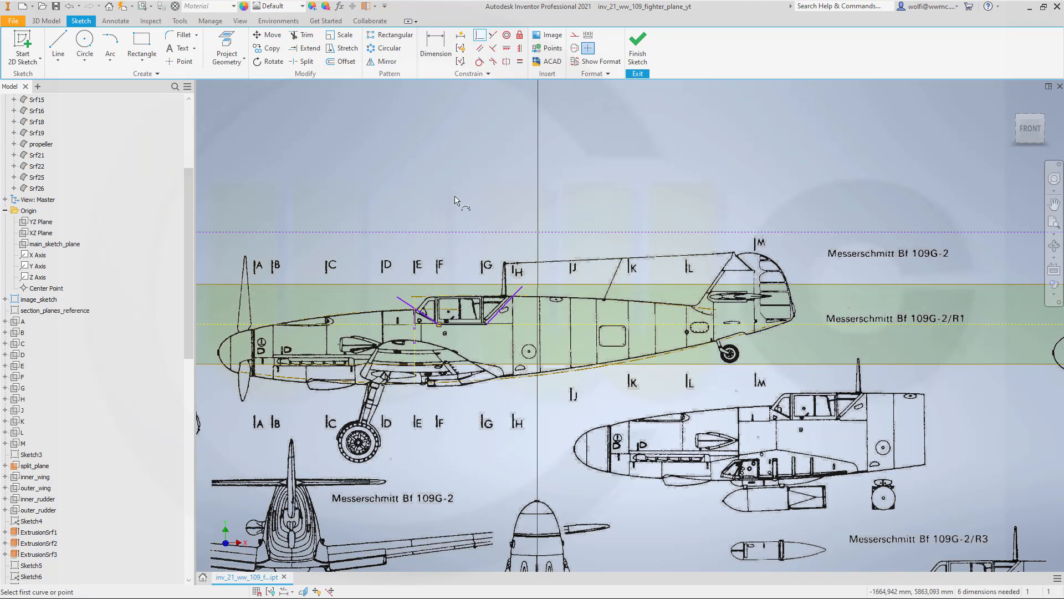
key("Escape")
Step: Reposition the cockpit outline's lower rear corner and both upper line ends so the sloping lines follow the blueprint's cockpit edges
left_click(1028, 132)
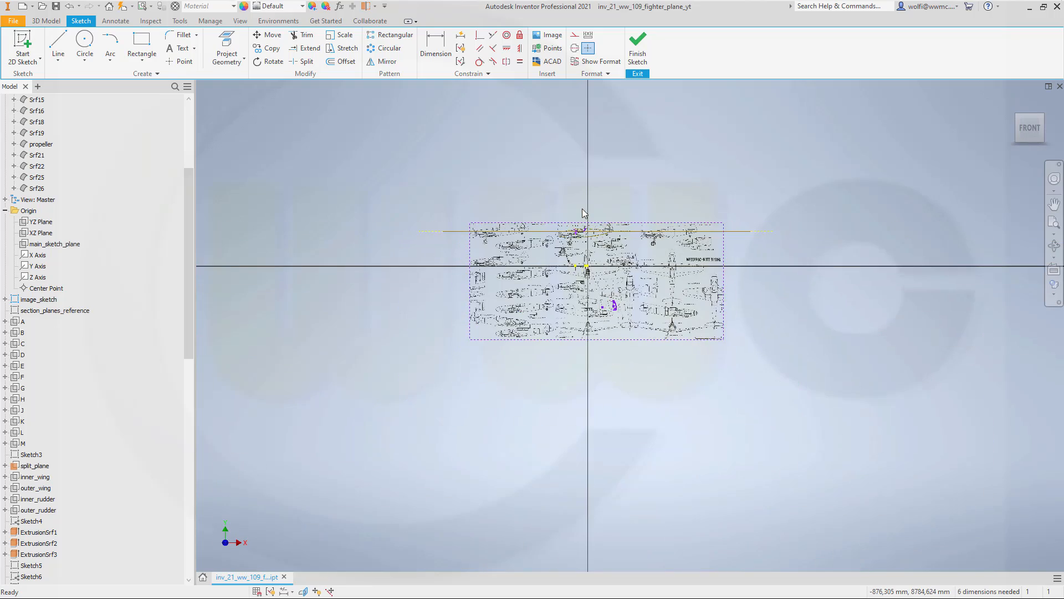
scroll(583, 225, "up", 10)
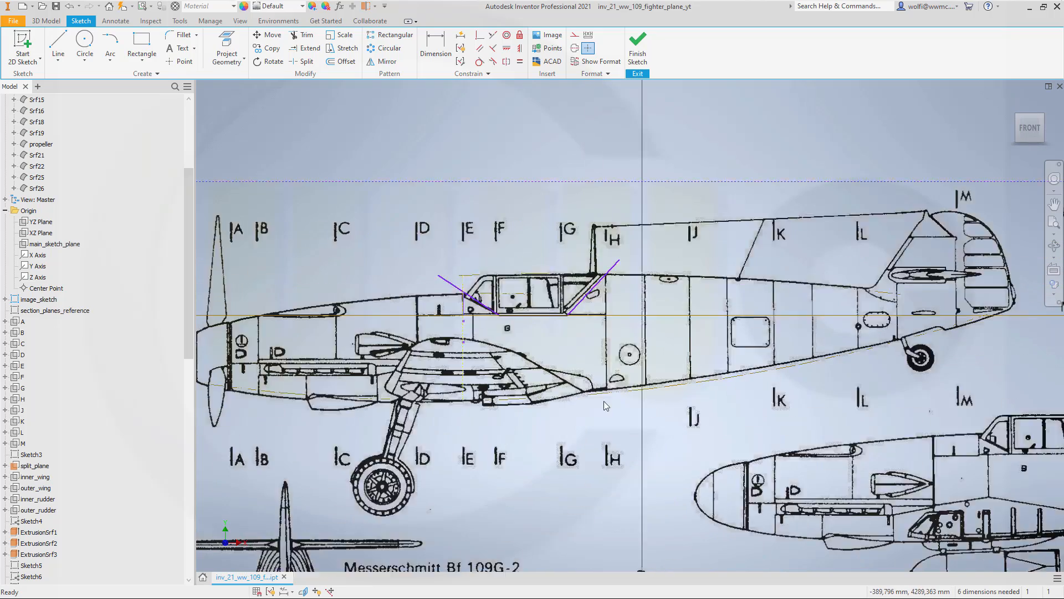
scroll(604, 402, "up", 3)
scroll(334, 205, "down", 5)
scroll(367, 201, "up", 5)
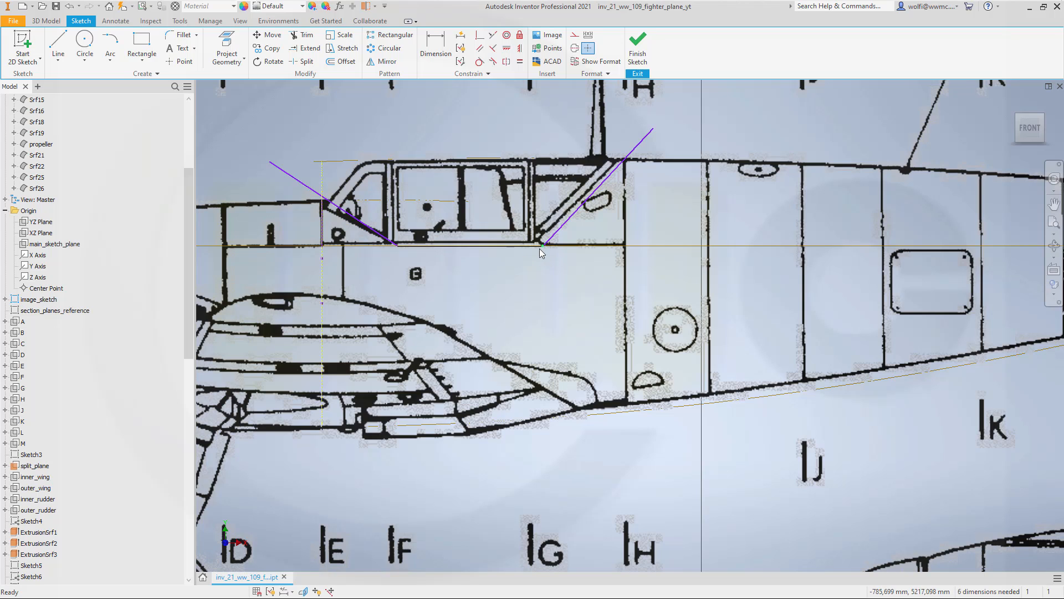
left_click_drag(541, 247, 531, 245)
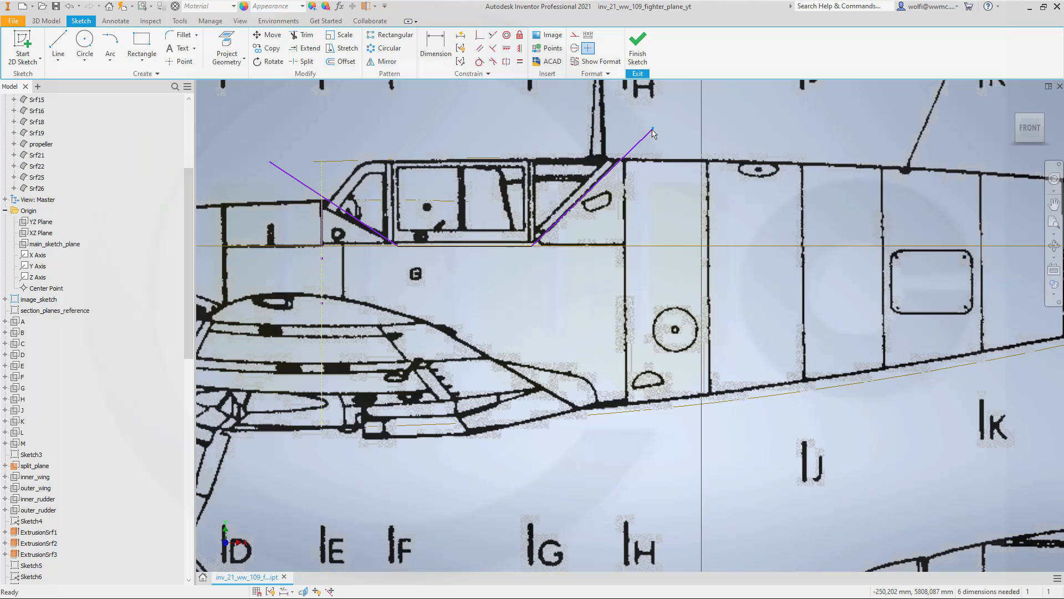
left_click_drag(652, 129, 647, 131)
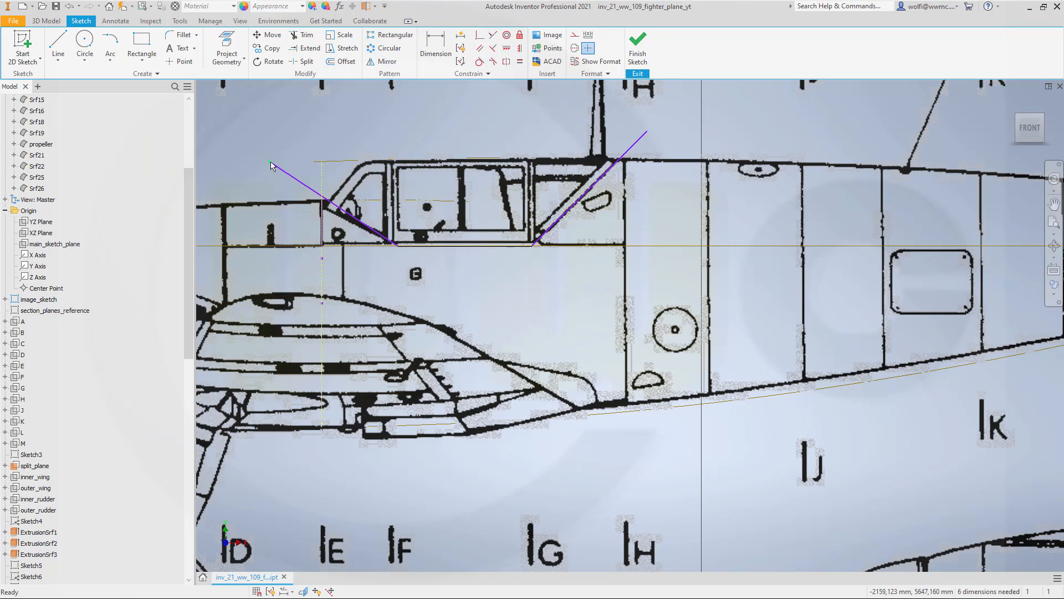
left_click_drag(270, 162, 266, 174)
Step: Sketch a vertical line about 542 mm long across the front sloping line, close to section E
left_click(69, 56)
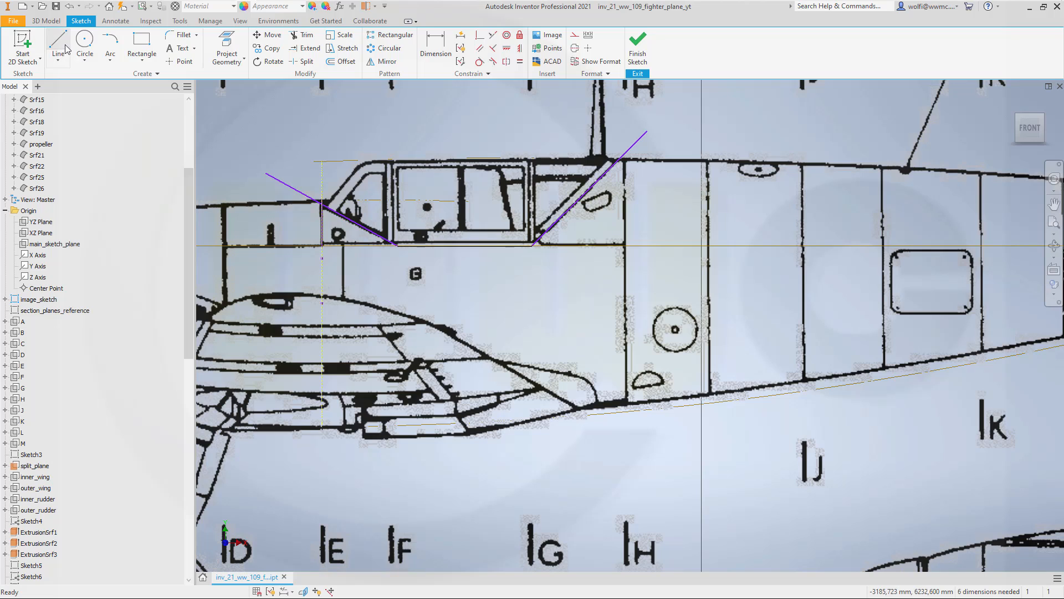
left_click(316, 125)
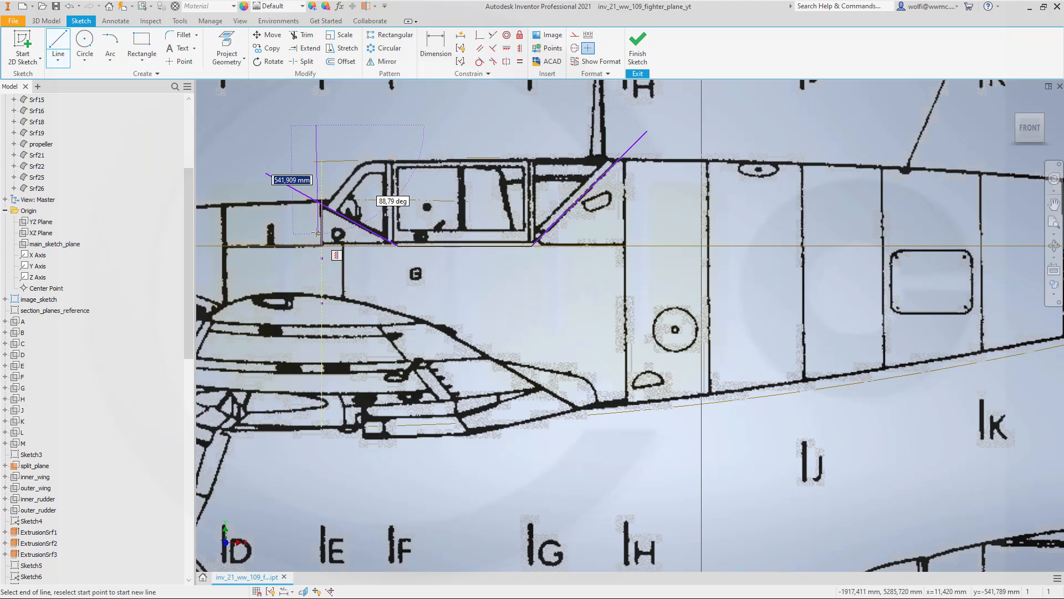
left_click(317, 233)
key("Escape")
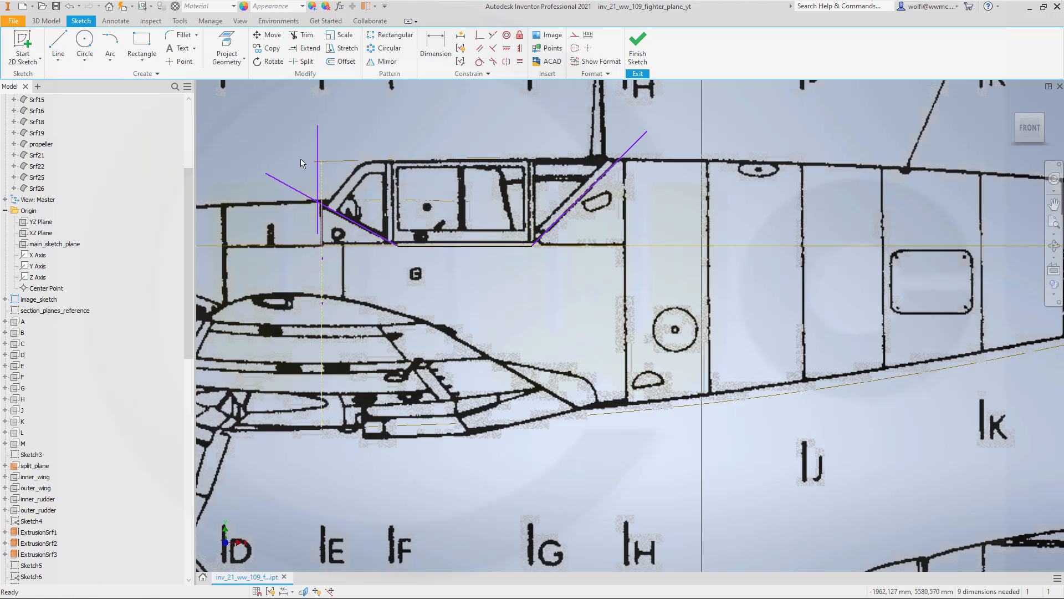
Step: Trim the front sloping line ahead of the vertical line and the vertical line below their intersection
left_click(305, 35)
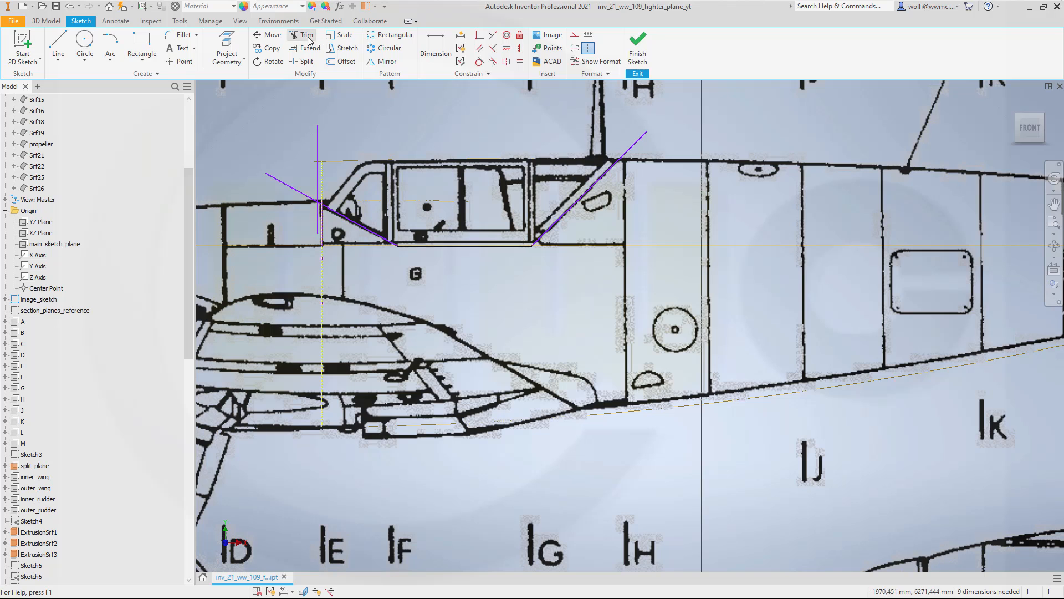
mouse_move(293, 172)
left_mouse_down()
mouse_move(290, 202)
mouse_move(317, 218)
mouse_move(308, 177)
left_mouse_up()
scroll(311, 169, "up", 2)
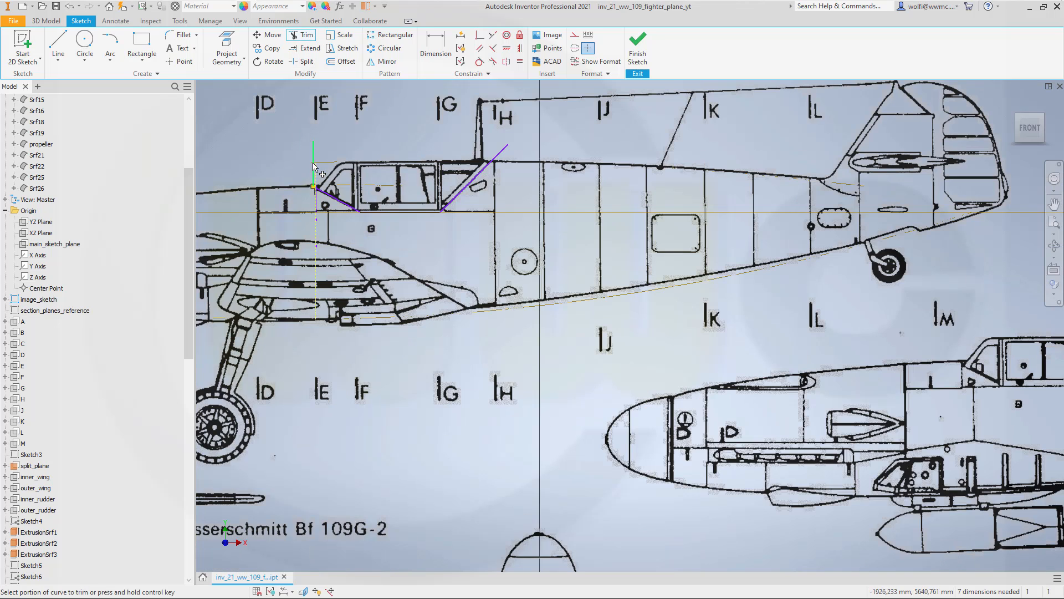
scroll(299, 165, "up", 2)
scroll(306, 149, "down", 2)
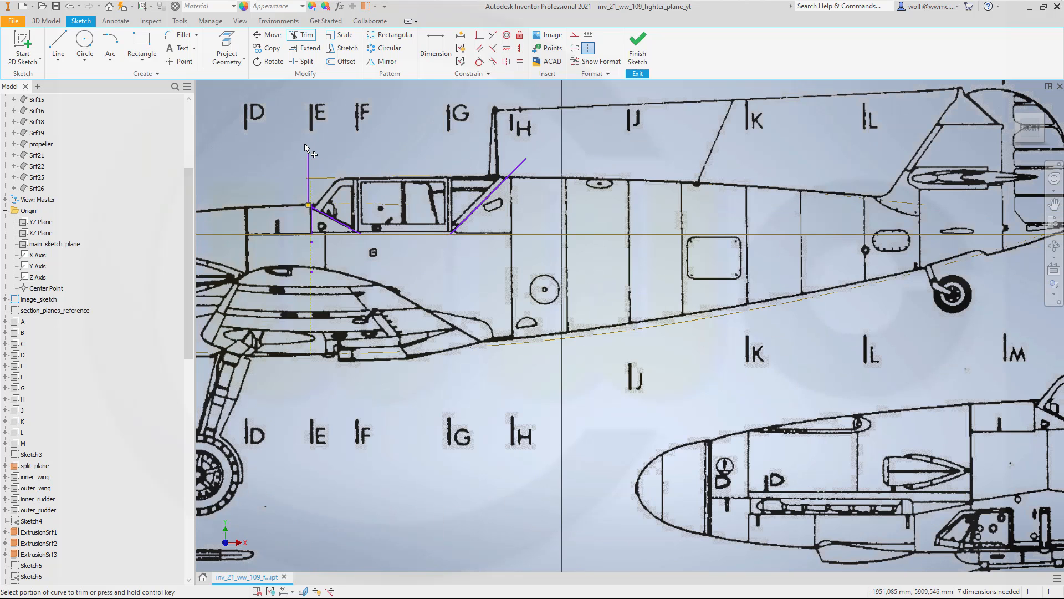
key("Escape")
Step: Make work plane E visible and constrain the vertical line's lower end coincident with it
left_click(478, 36)
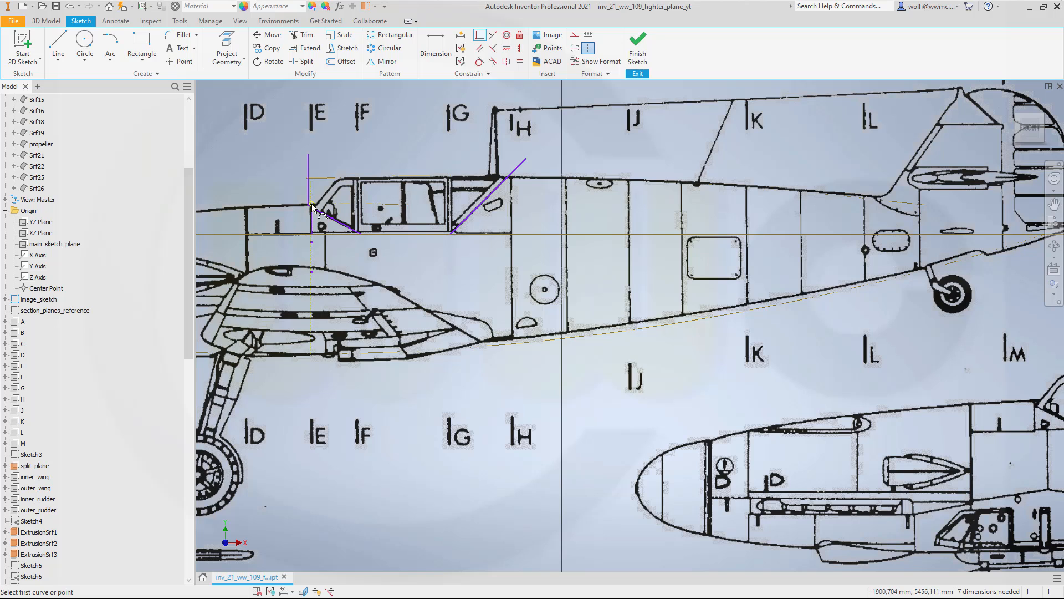
scroll(111, 199, "up", 5)
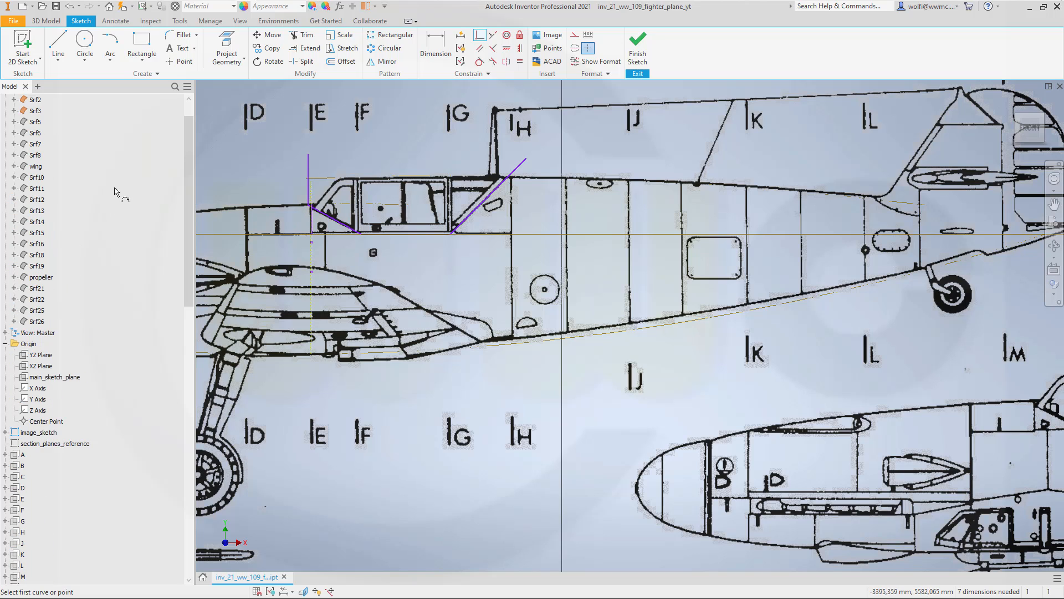
scroll(108, 194, "down", 3)
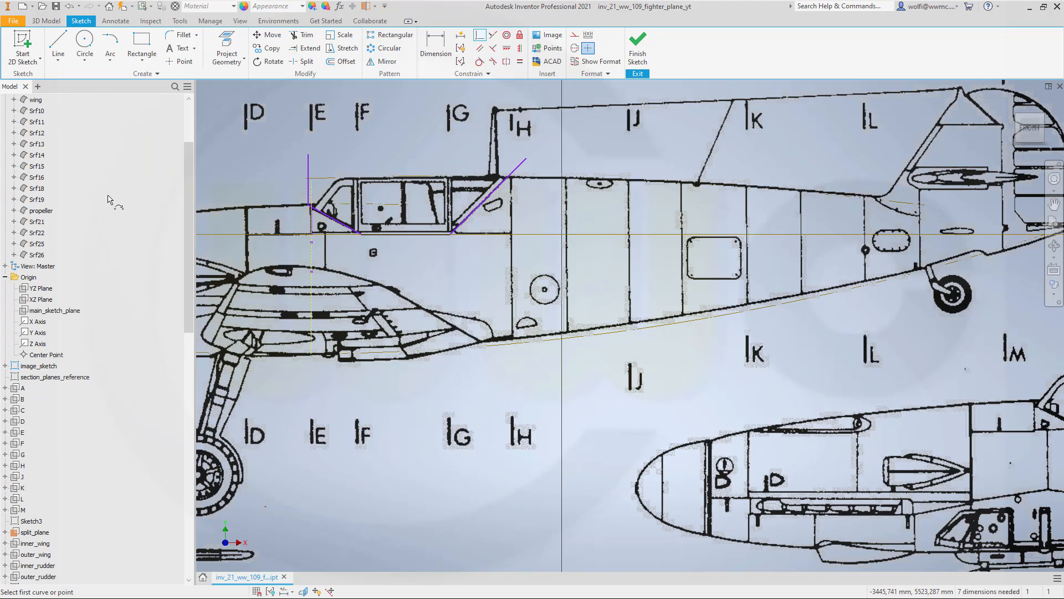
right_click(21, 432)
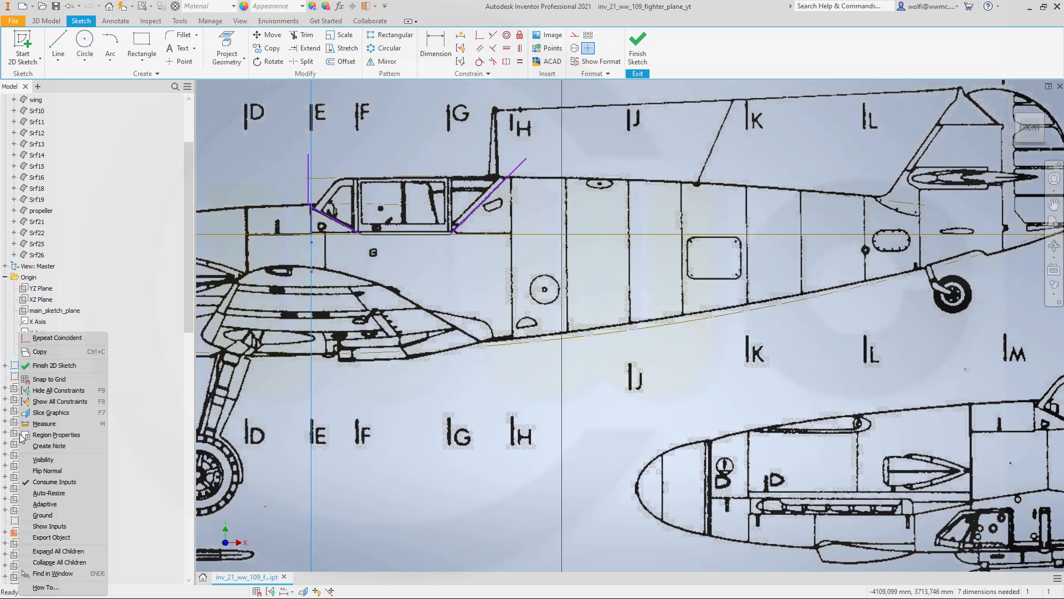
left_click(37, 461)
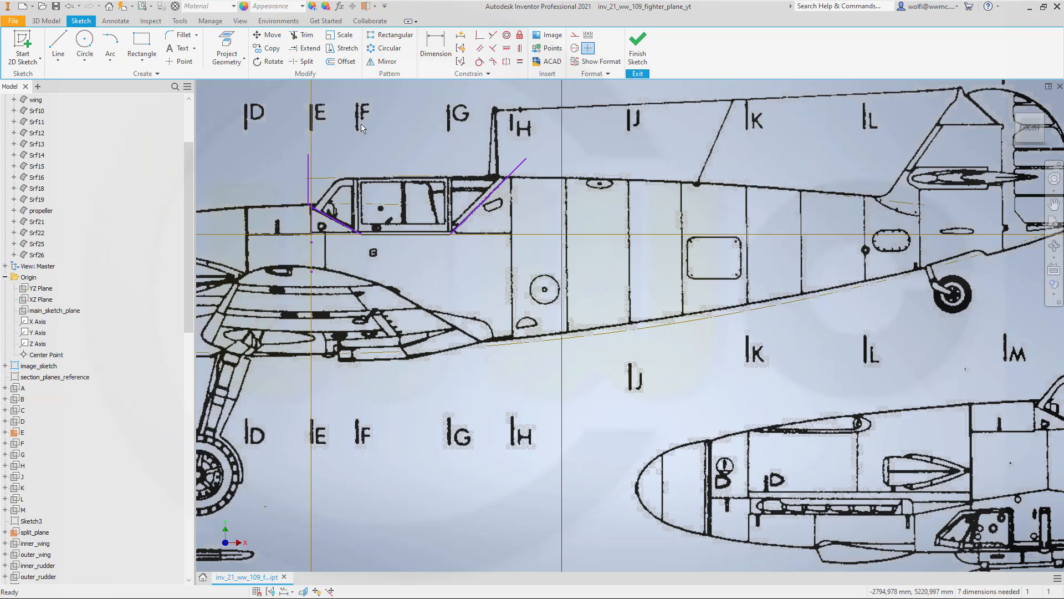
left_click(480, 37)
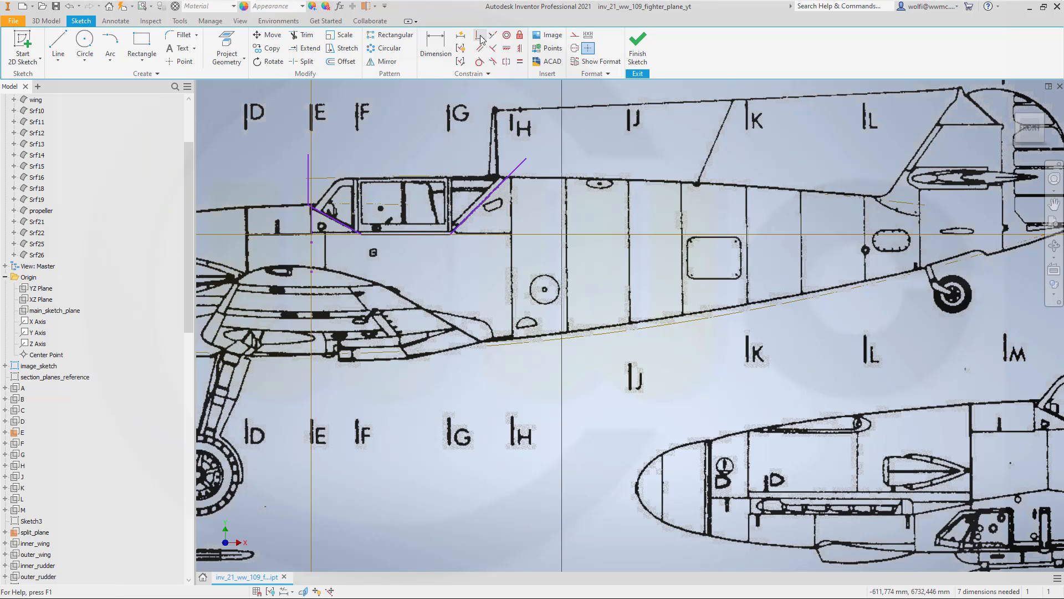
left_click(307, 207)
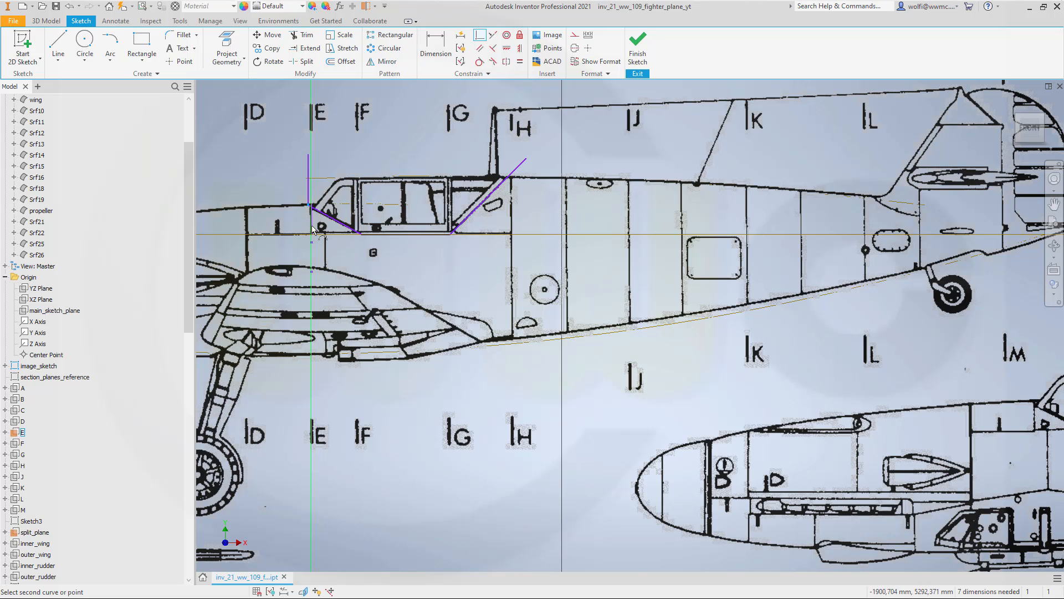
left_click(312, 228)
key("Escape")
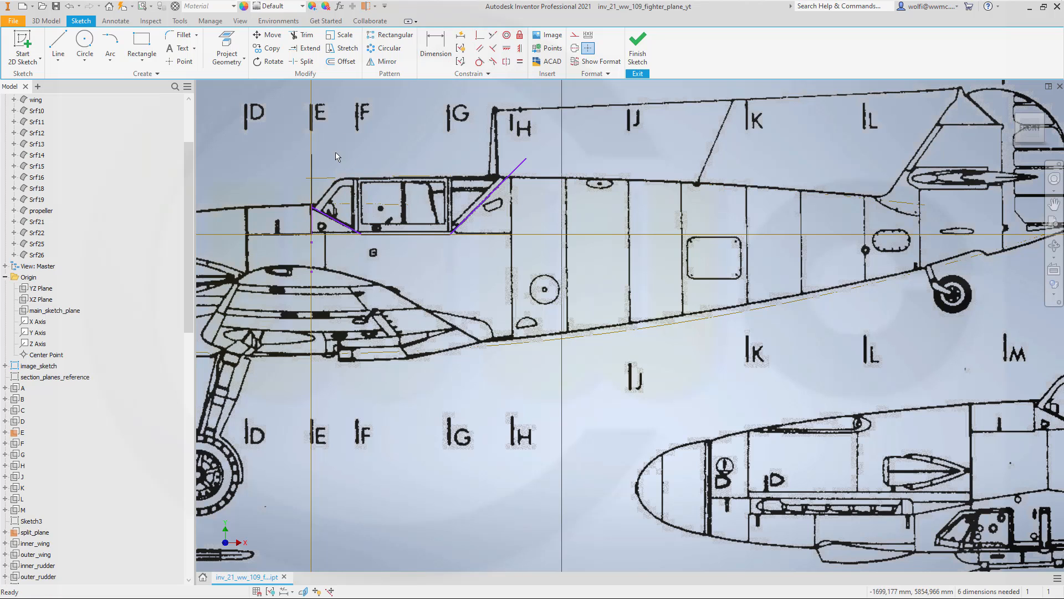
Step: Move the front sloping line's upper end and lower corner to match the blueprint's windshield base, and finish the sketch
scroll(296, 208, "down", 3)
scroll(302, 200, "up", 7)
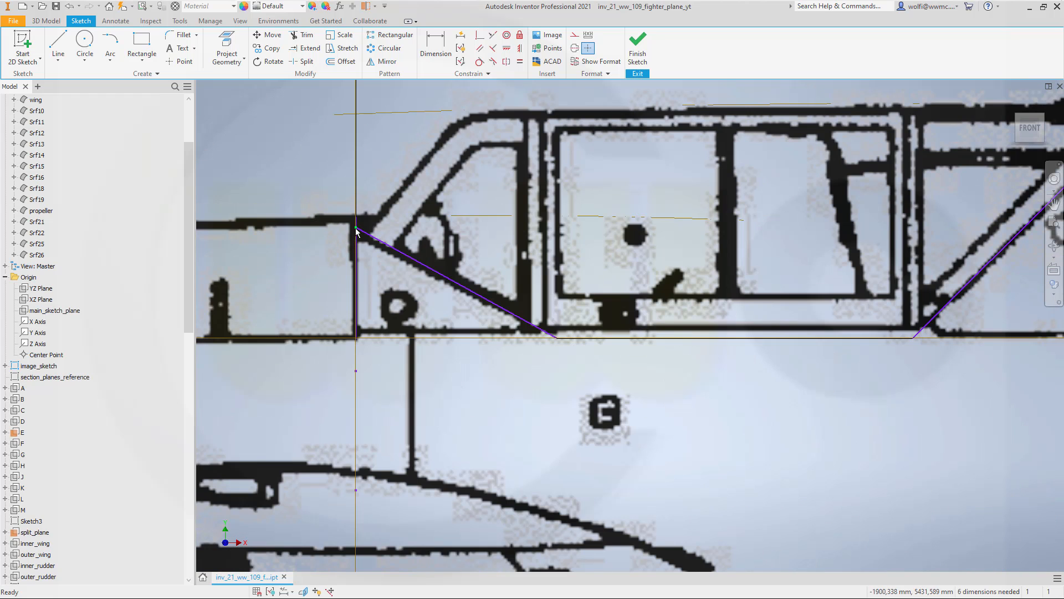
left_click_drag(355, 232, 355, 240)
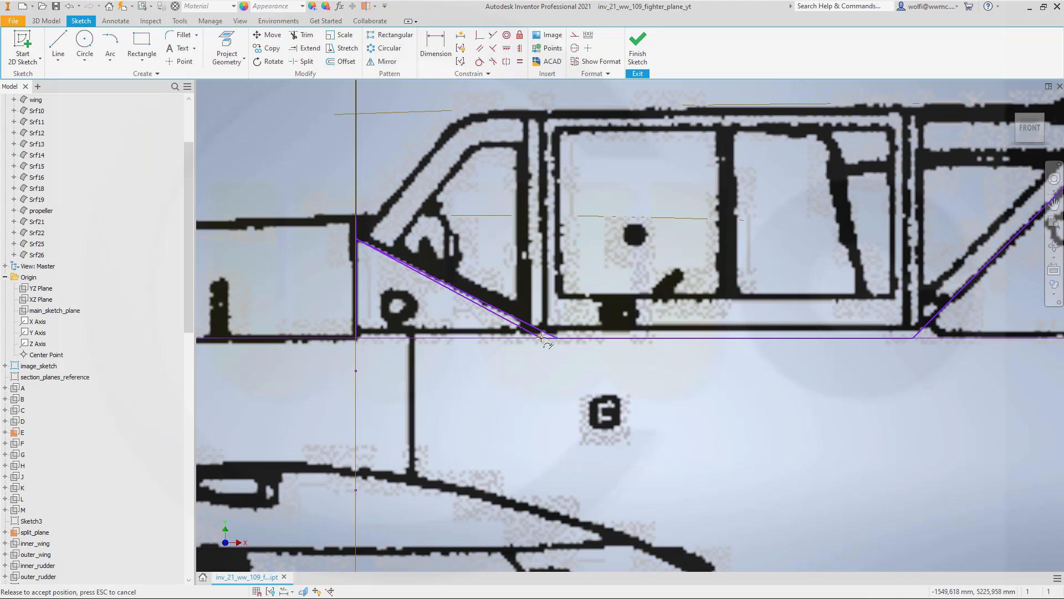
left_click_drag(541, 336, 541, 336)
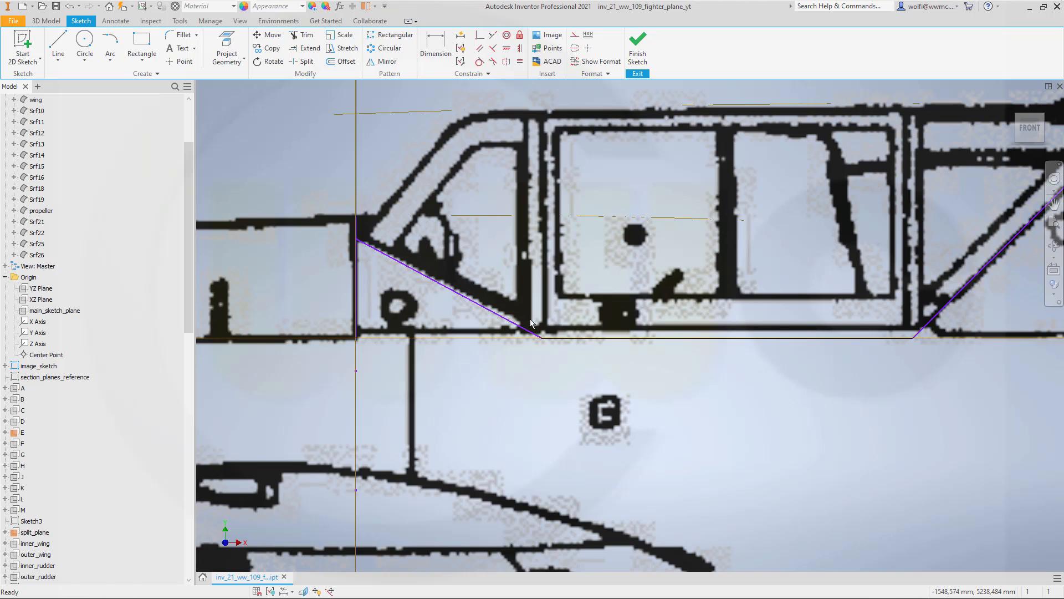
left_click(637, 56)
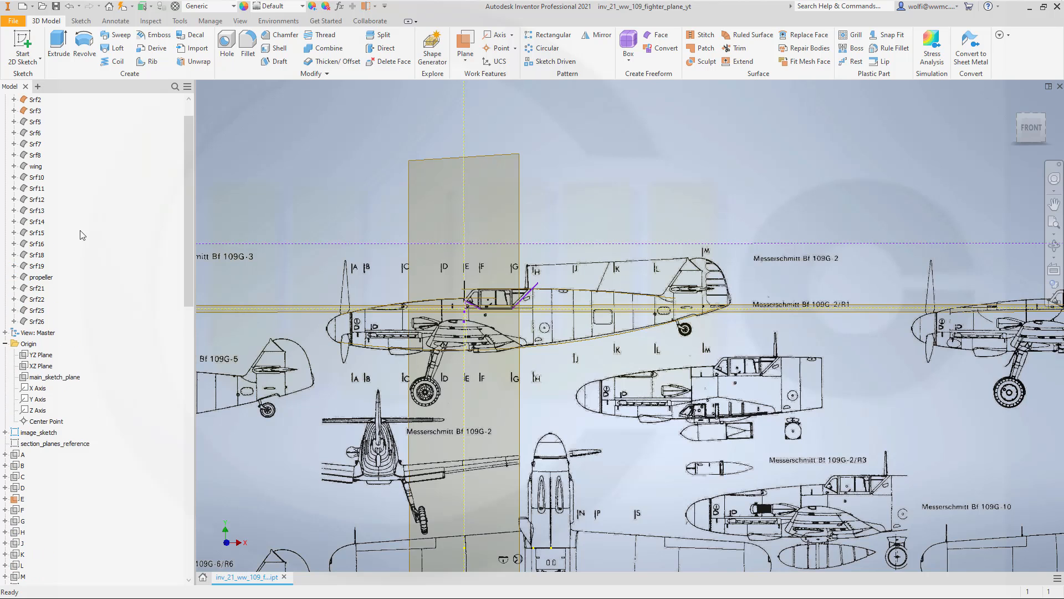
Step: Hide the work planes E and split_plane
scroll(74, 261, "down", 1)
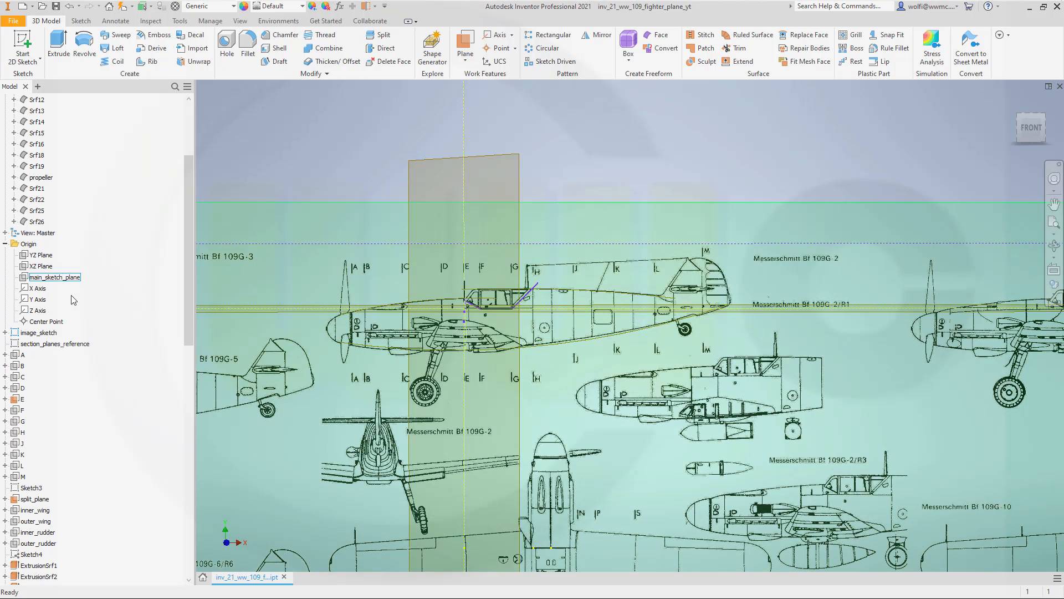
right_click(23, 404)
left_click(54, 393)
scroll(55, 392, "down", 2)
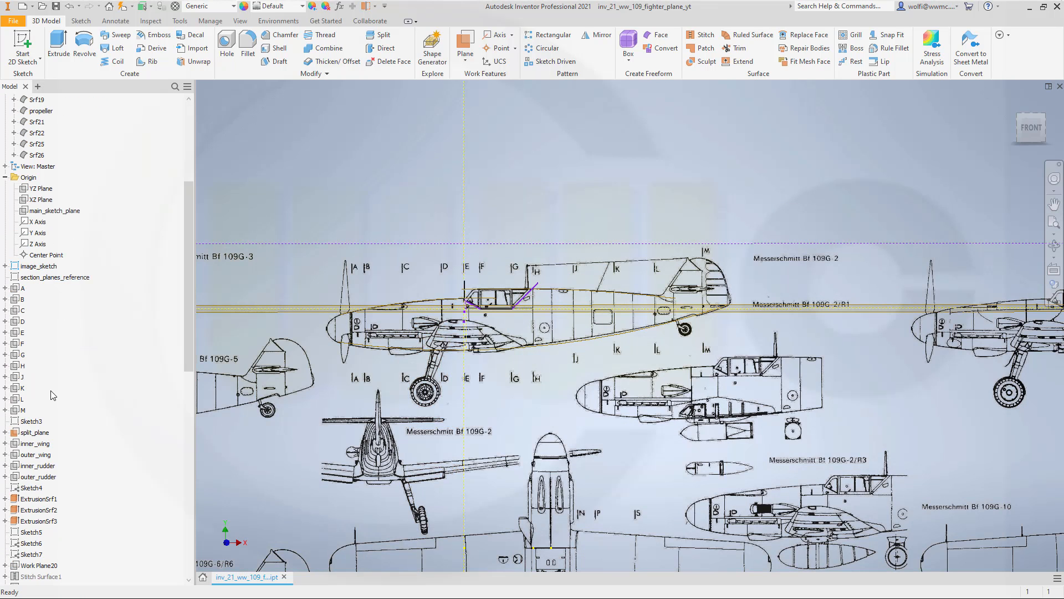
right_click(47, 432)
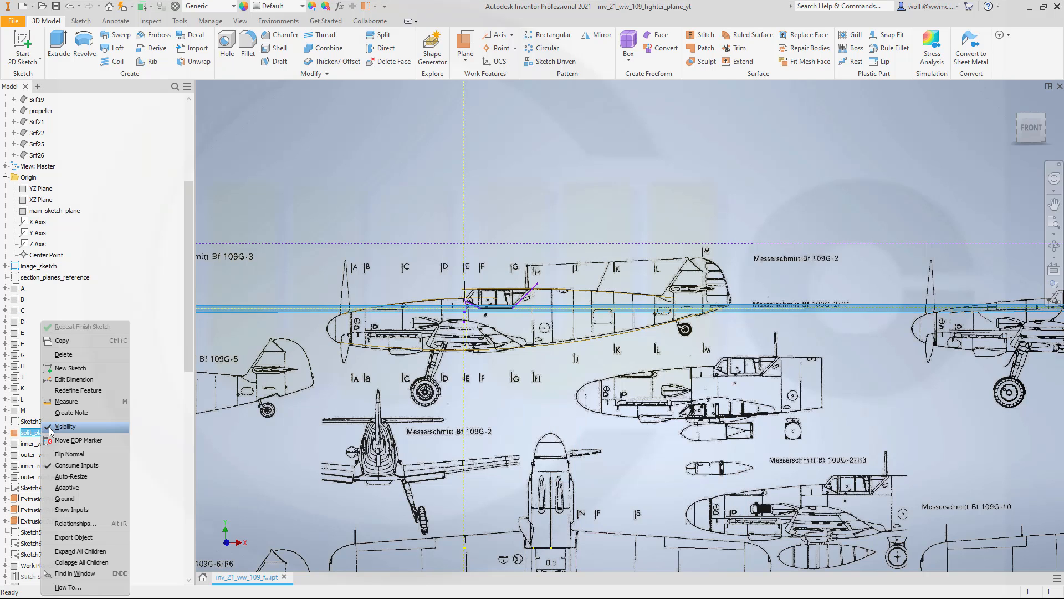
left_click(50, 427)
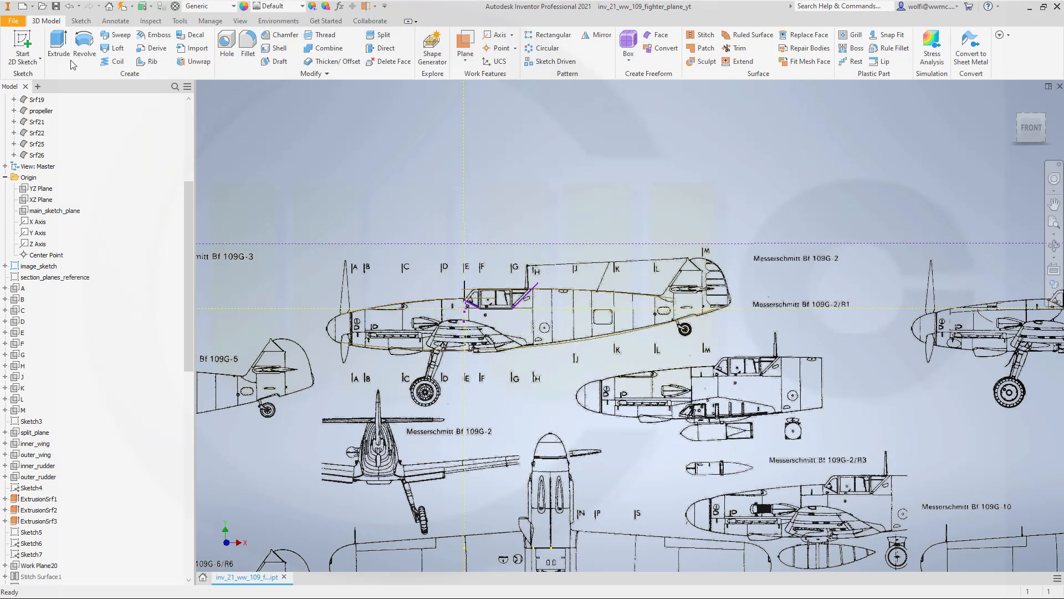
Step: Extrude the four-curve cockpit outline sketch as a surface, 500.25 mm outward from the sketch plane
left_click(59, 47)
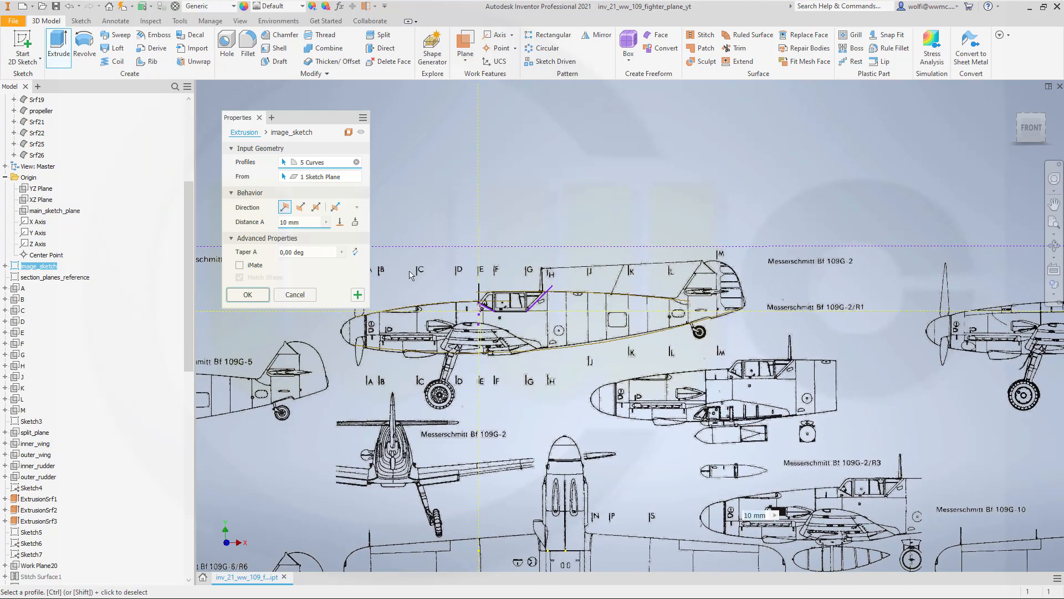
mouse_move(425, 280)
middle_mouse_down("shift")
mouse_move(461, 293)
mouse_move(430, 280)
middle_mouse_up("shift")
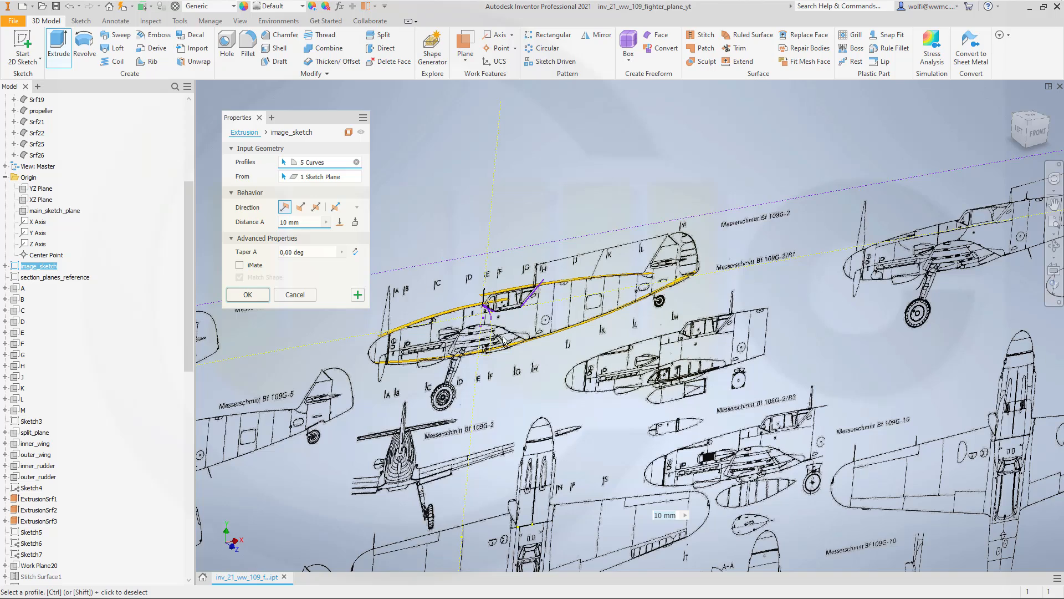
scroll(505, 342, "down", 5)
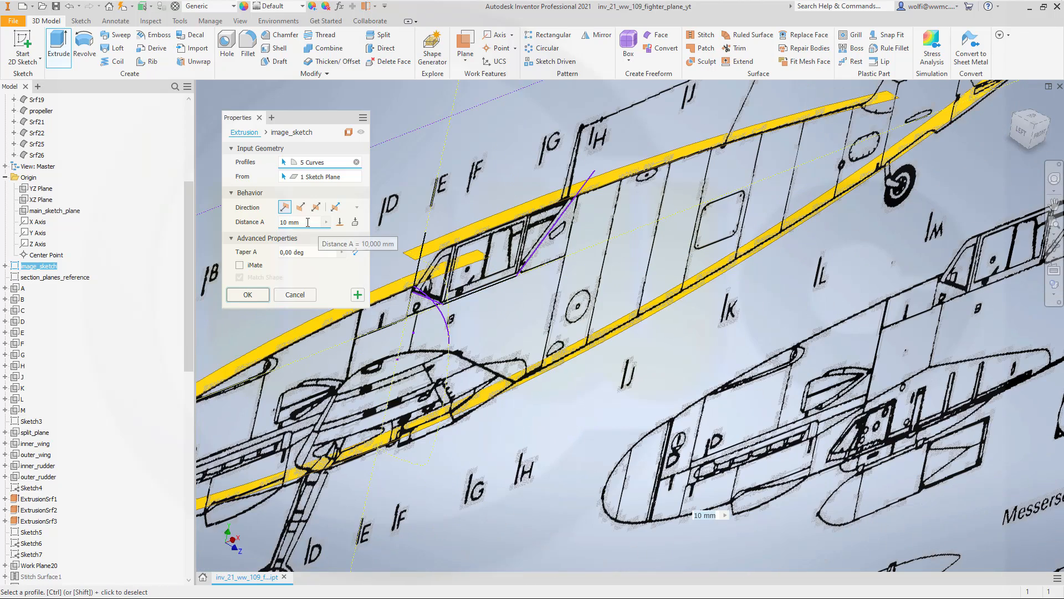
type("50,")
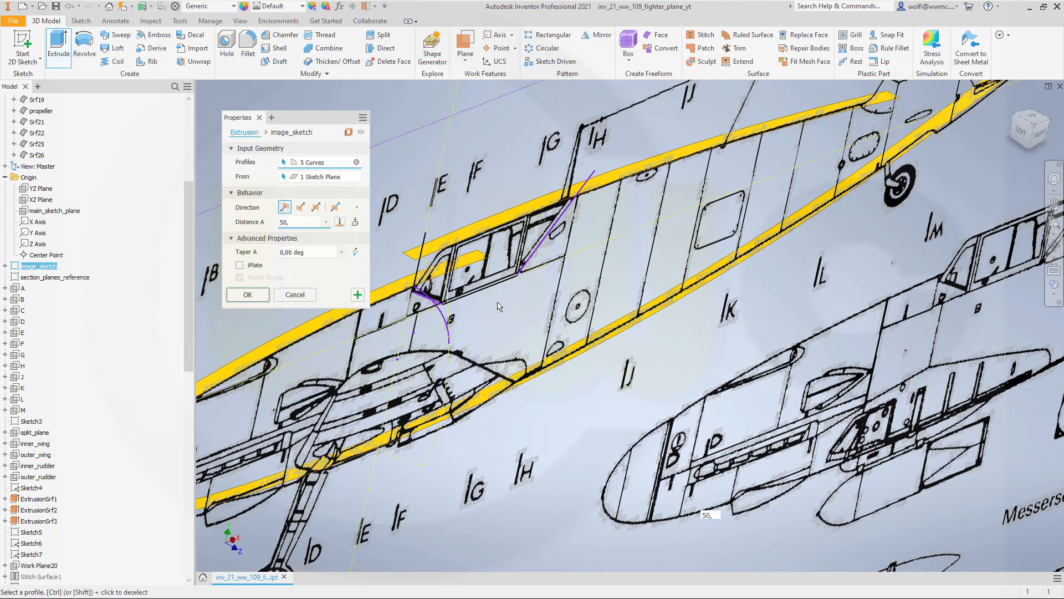
left_click(463, 304)
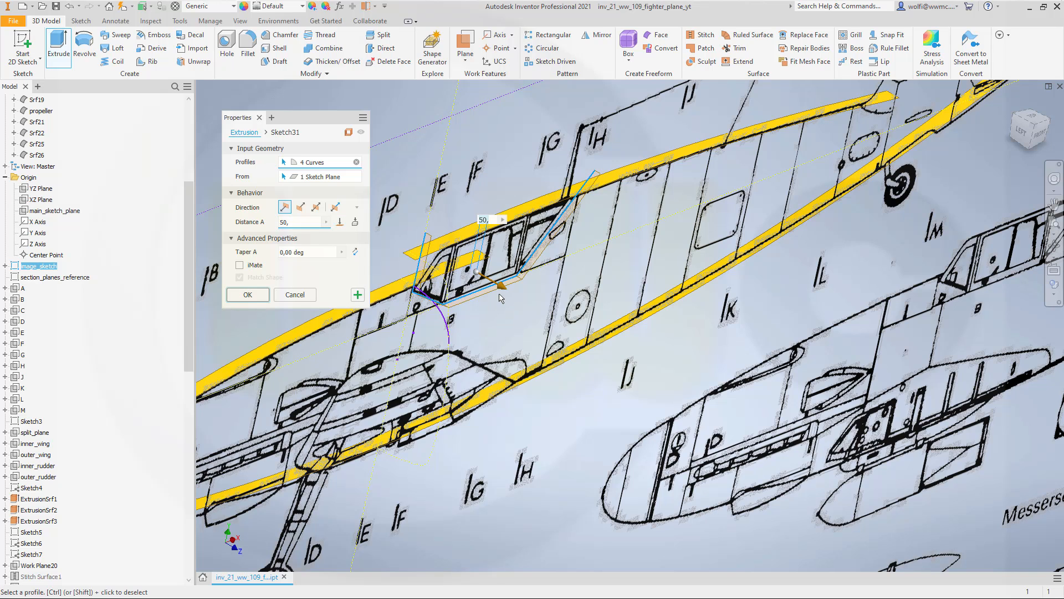
left_click_drag(502, 288, 545, 341)
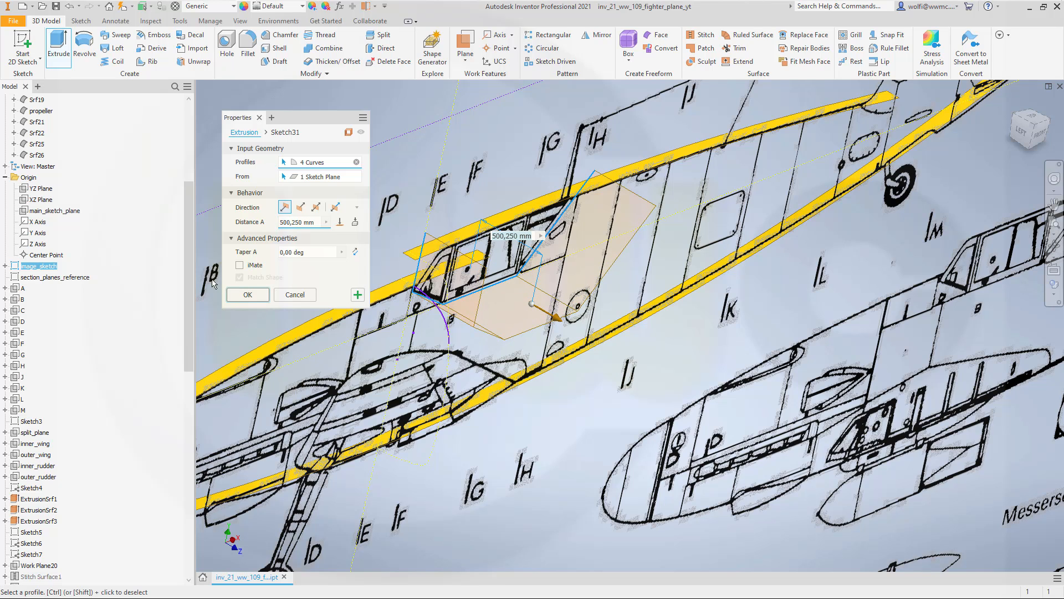
left_click(248, 295)
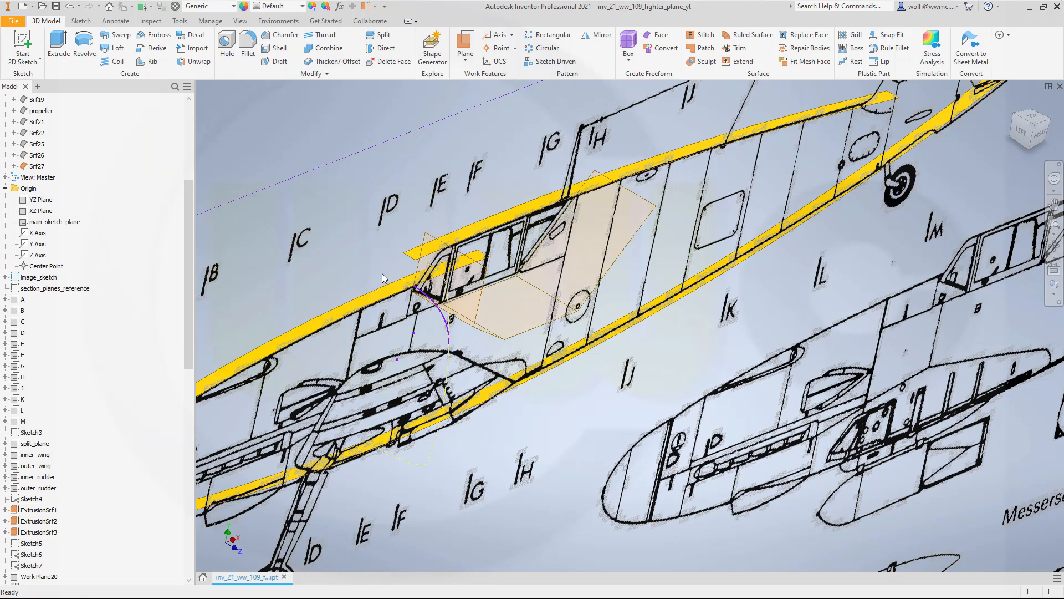
Step: Turn off translucency for the new cockpit surface Srf27 and make Srf26 visible
right_click(39, 166)
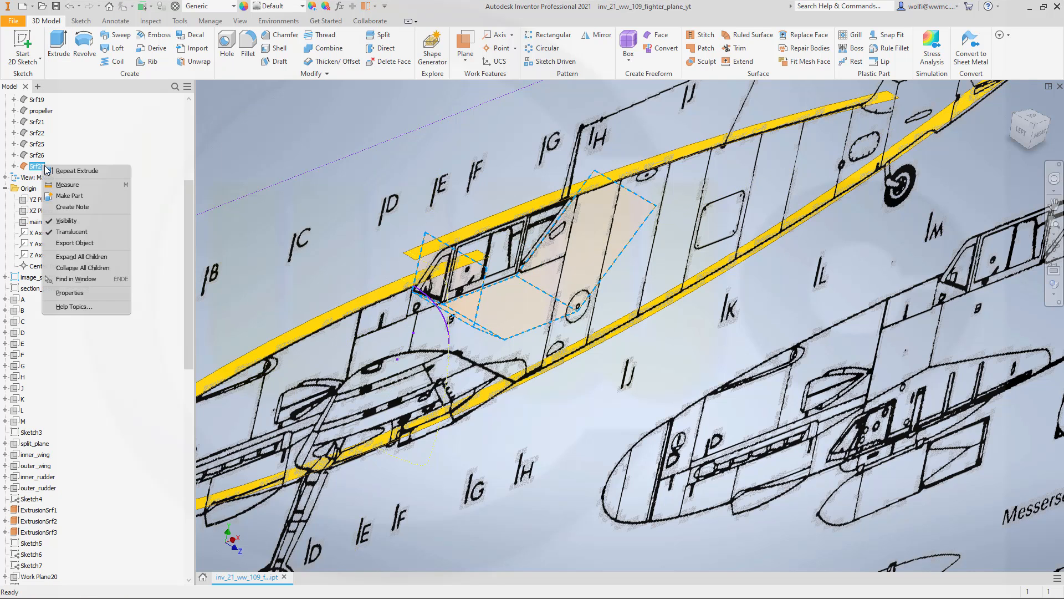
left_click(77, 232)
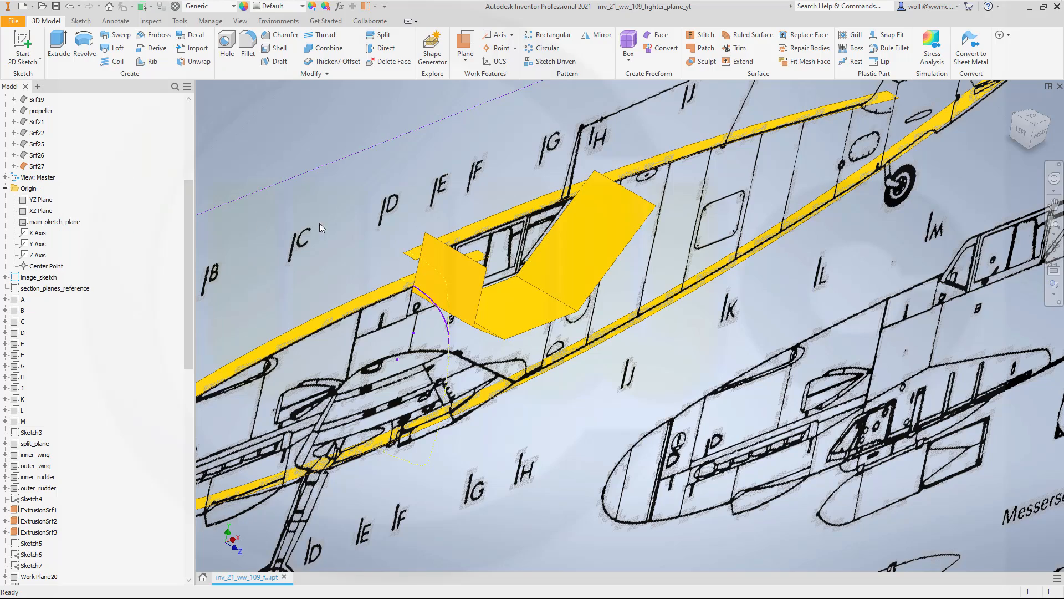
middle_click_drag(319, 223, 267, 174, "shift")
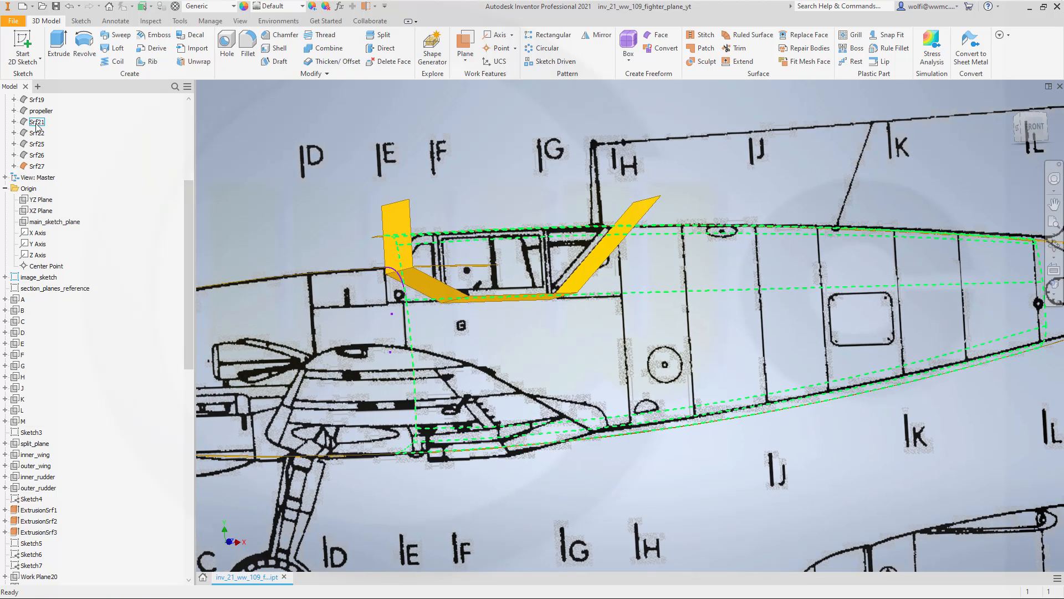
right_click(35, 157)
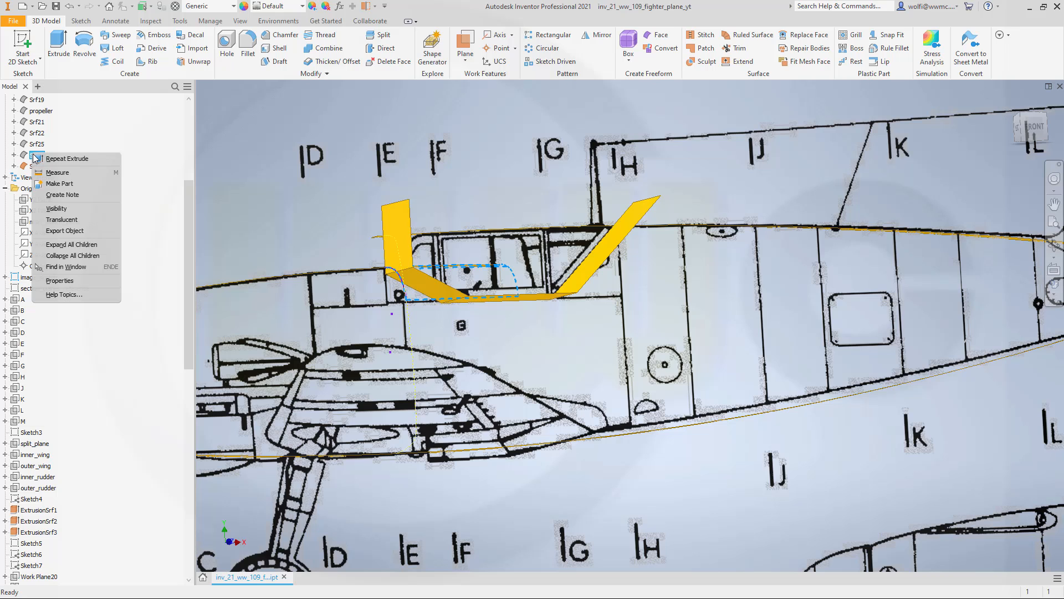
left_click(65, 209)
middle_click_drag(235, 211, 249, 192, "shift")
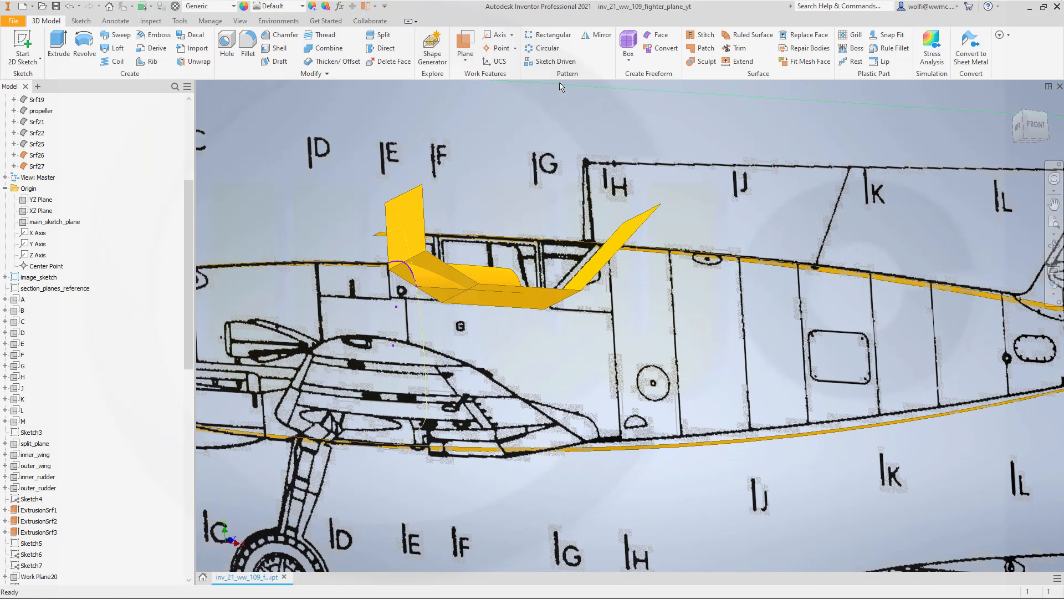
Step: Trim Srf26 with the extruded cockpit surface, removing the portion inside the cockpit outline, and leave the trim command
left_click(736, 48)
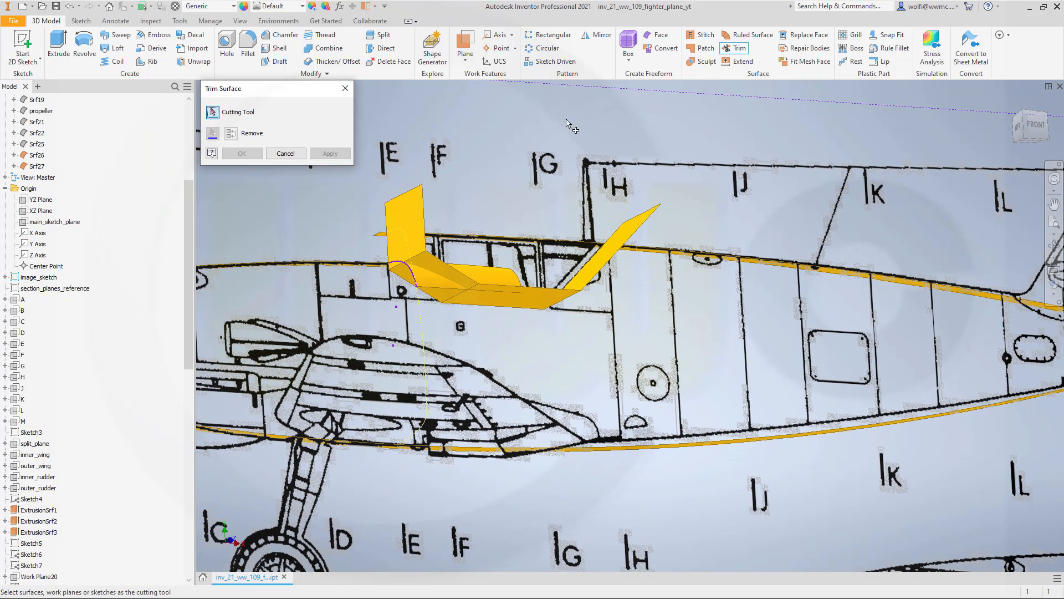
left_click(416, 214)
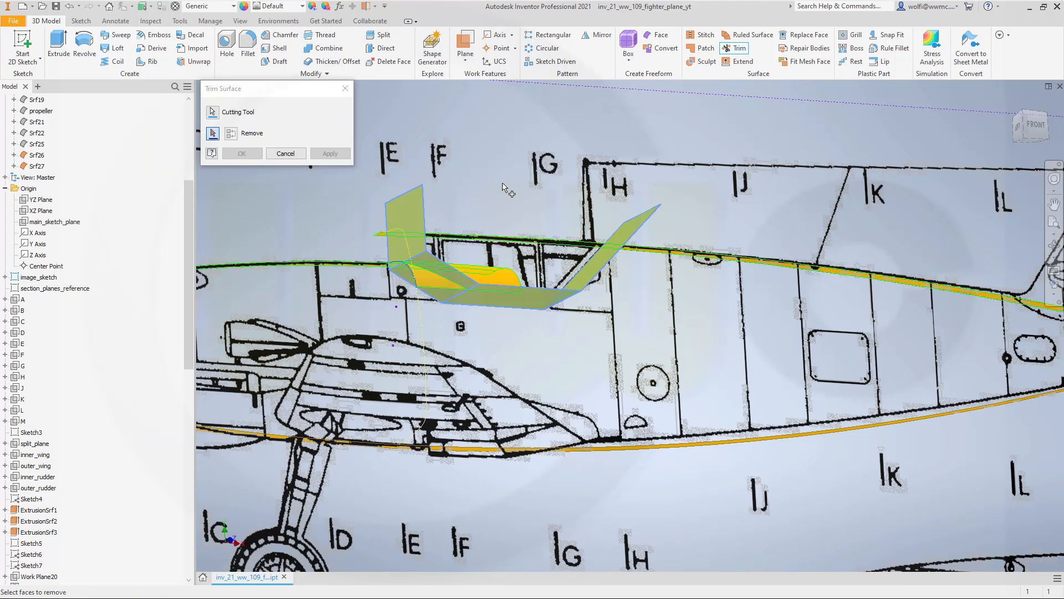
middle_click_drag(497, 196, 481, 222, "shift")
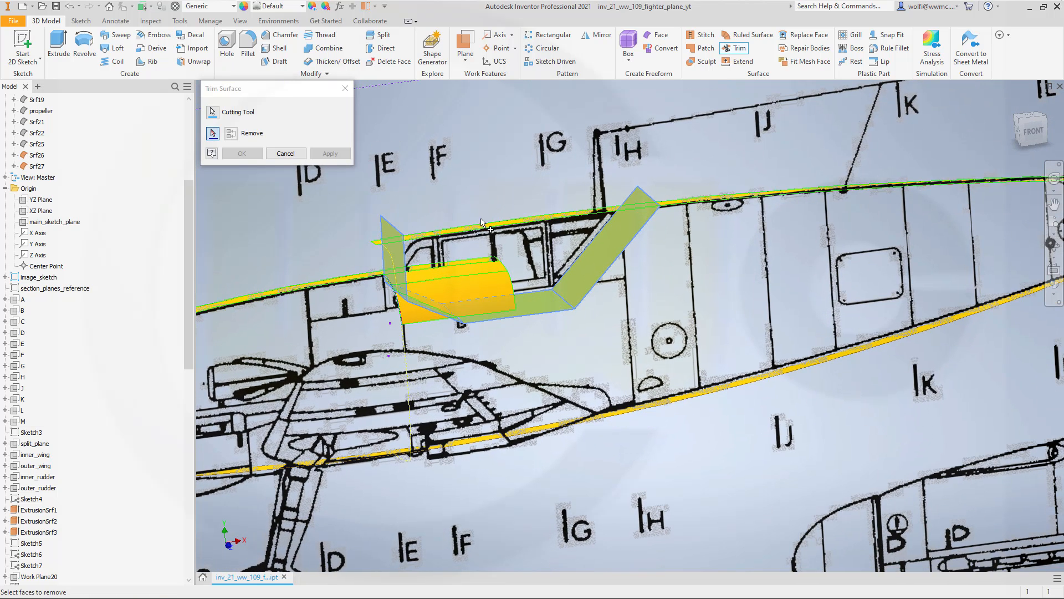
left_click(482, 273)
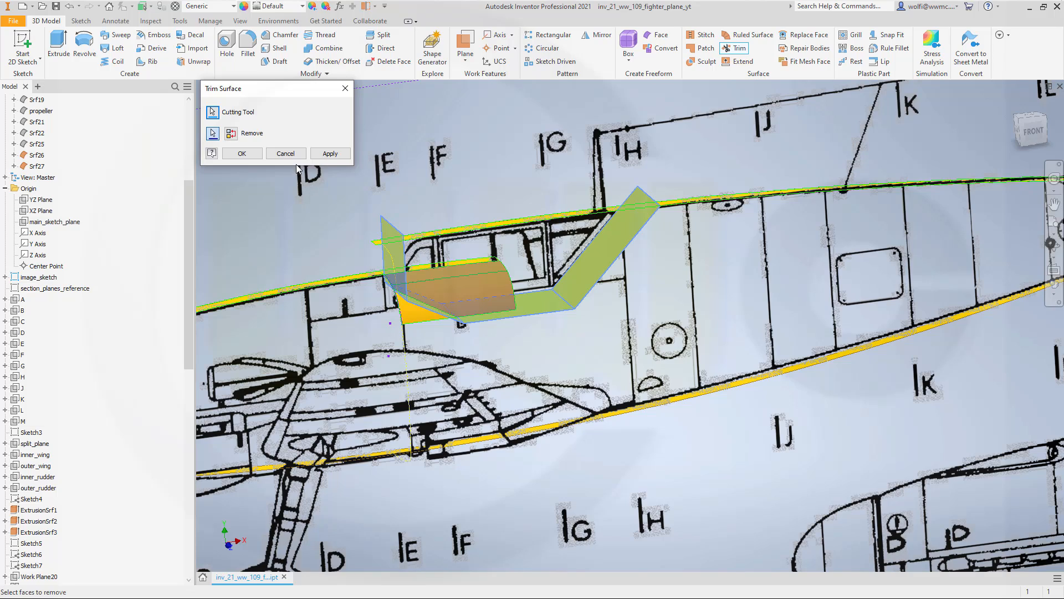
left_click(330, 153)
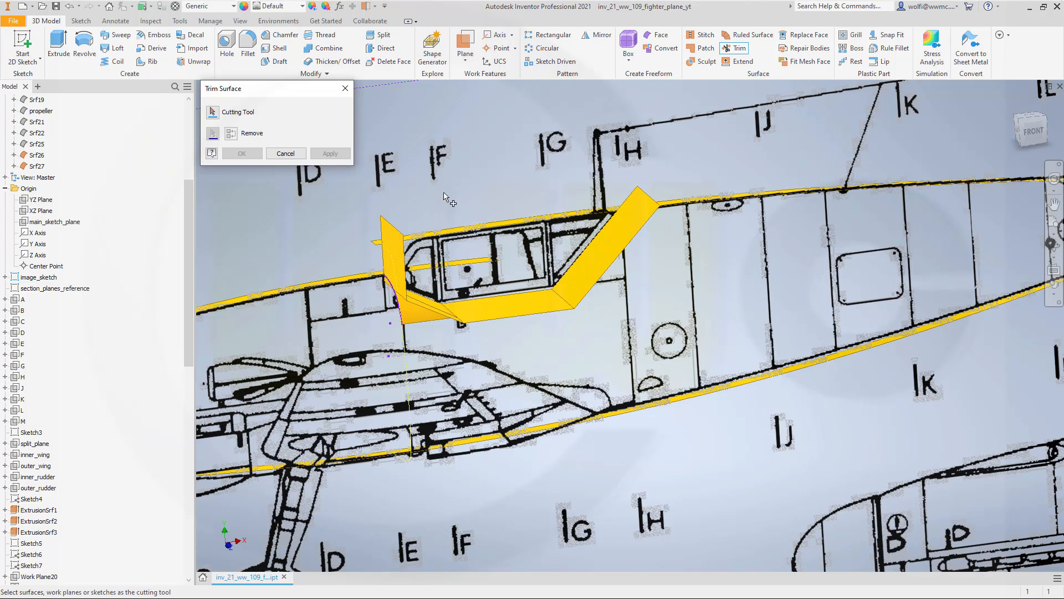
middle_click_drag(463, 186, 410, 204, "shift")
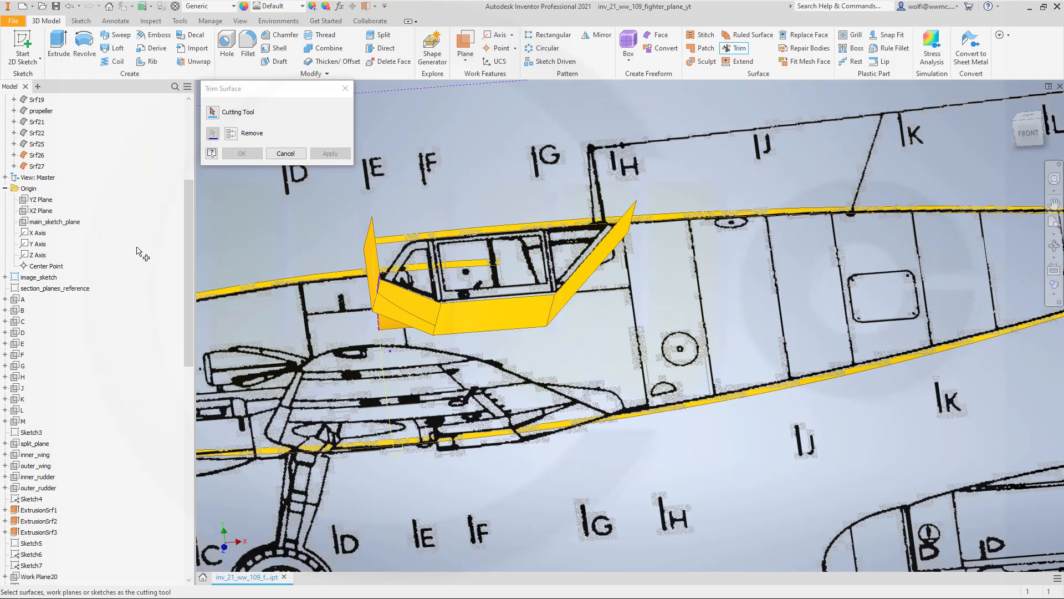
right_click(41, 145)
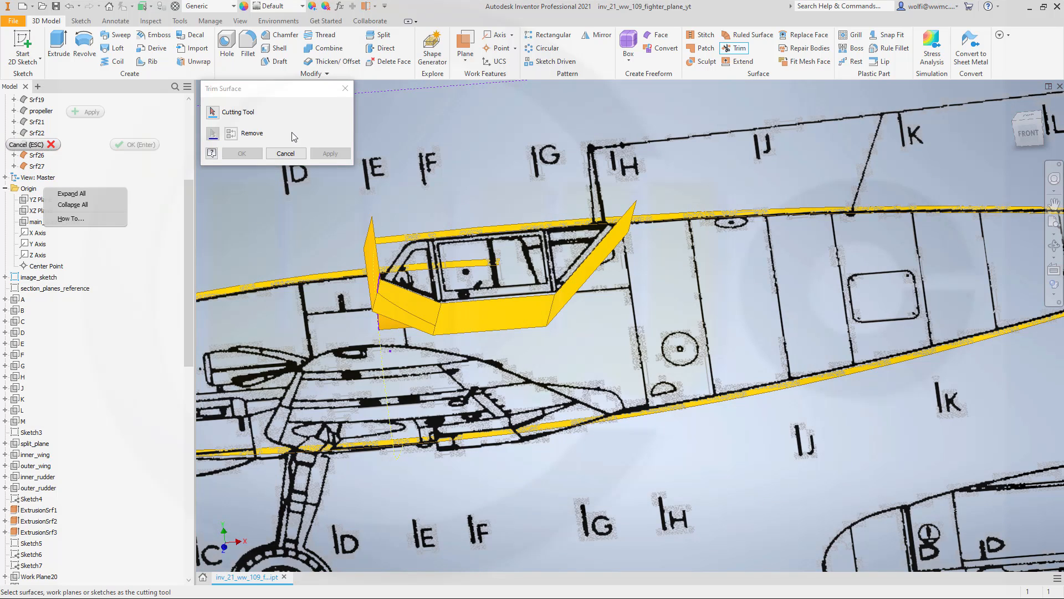
left_click(286, 155)
right_click(43, 143)
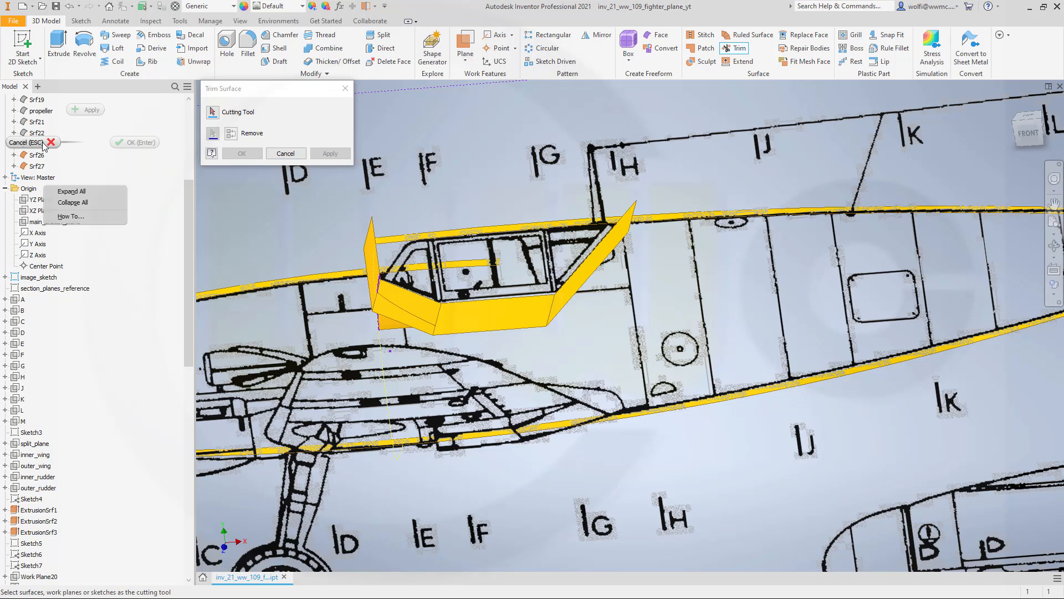
left_click(53, 143)
Step: Make the fuselage surfaces Srf25, Srf22 and Srf21 visible
right_click(42, 145)
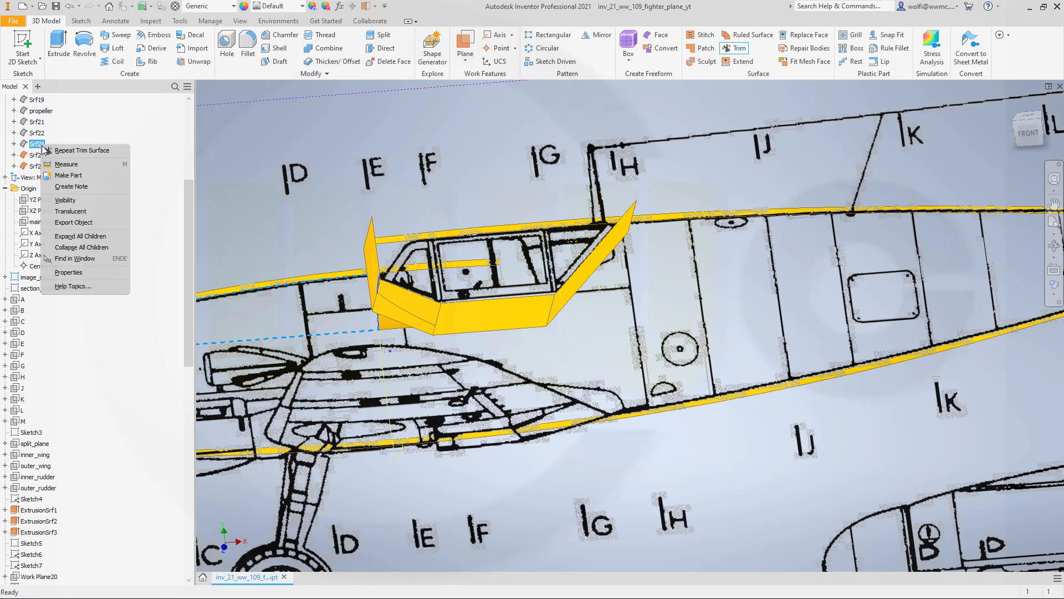
left_click(70, 202)
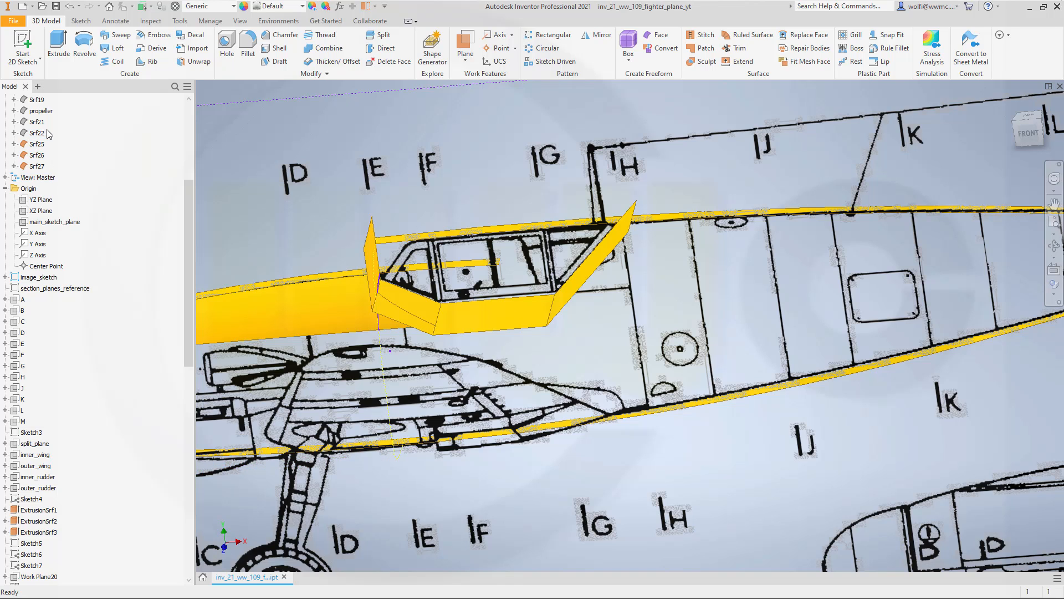
right_click(38, 133)
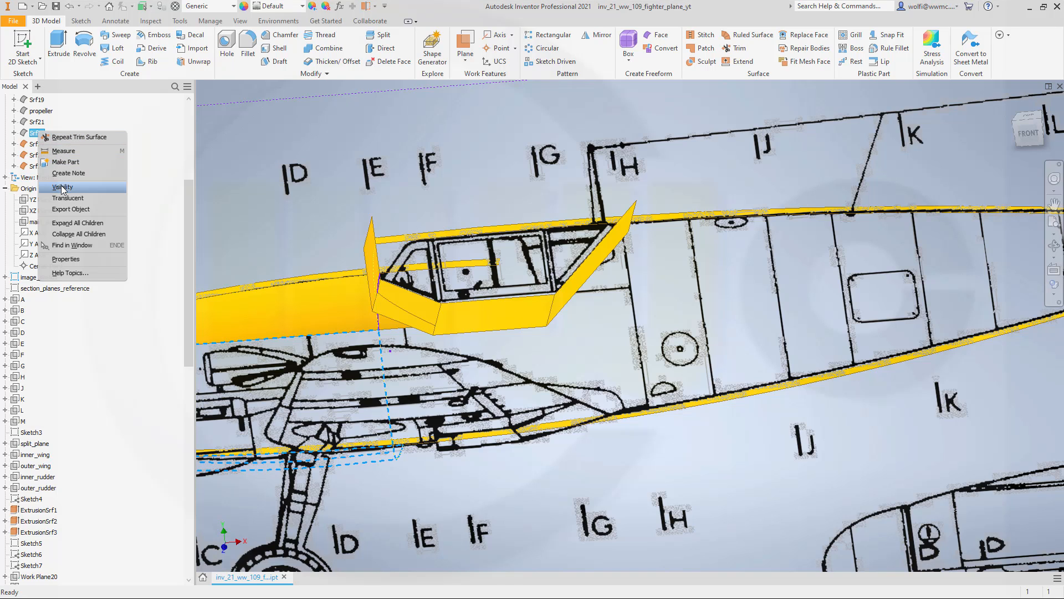
left_click(62, 187)
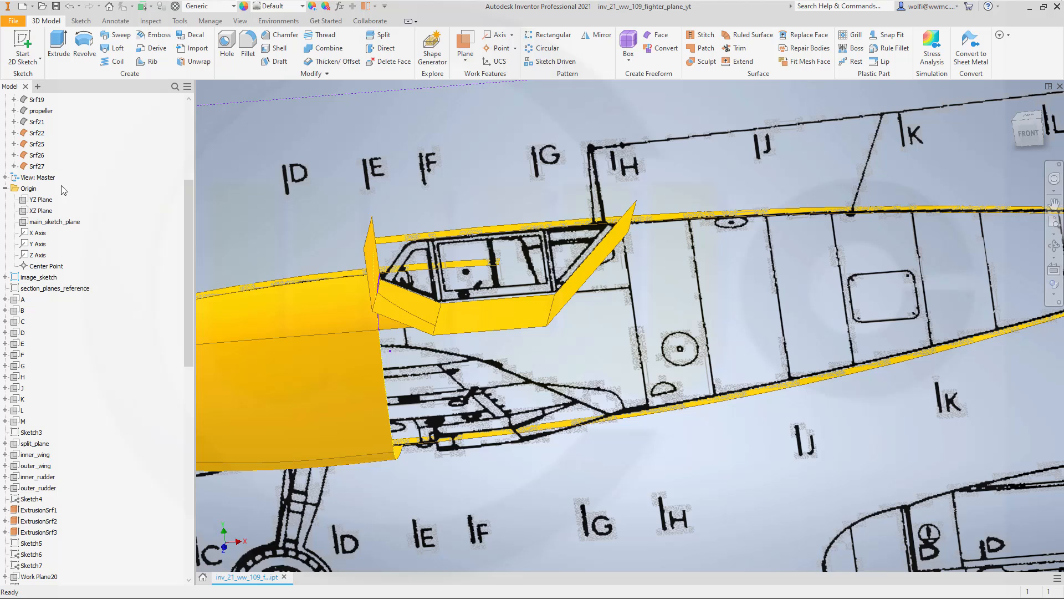
right_click(39, 123)
left_click(102, 173)
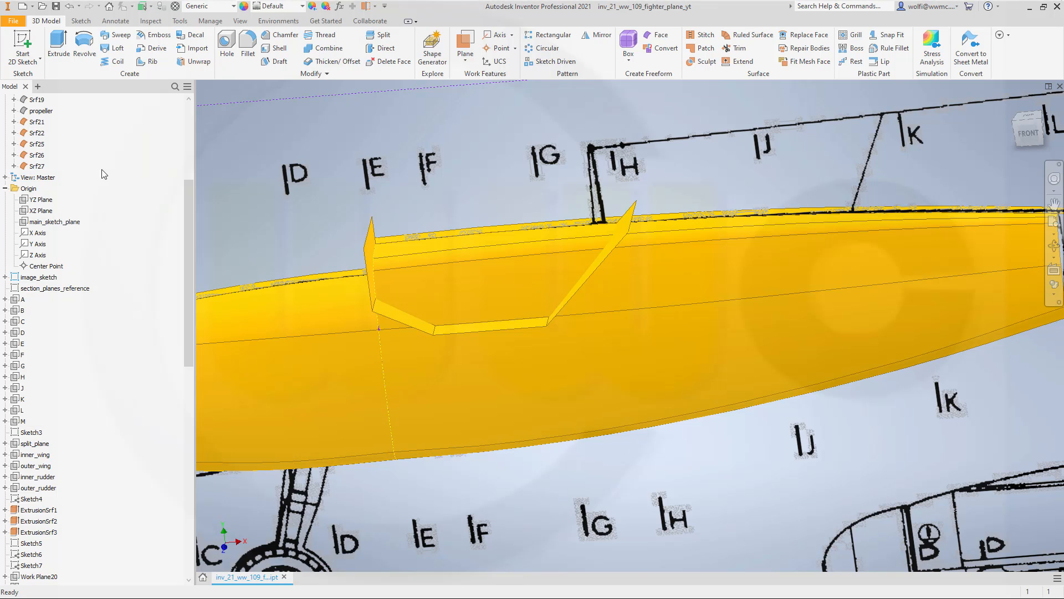
Step: Trim the rear fuselage surface with the extruded cockpit surface, removing the region inside the cockpit outline
middle_click_drag(291, 189, 321, 143, "shift")
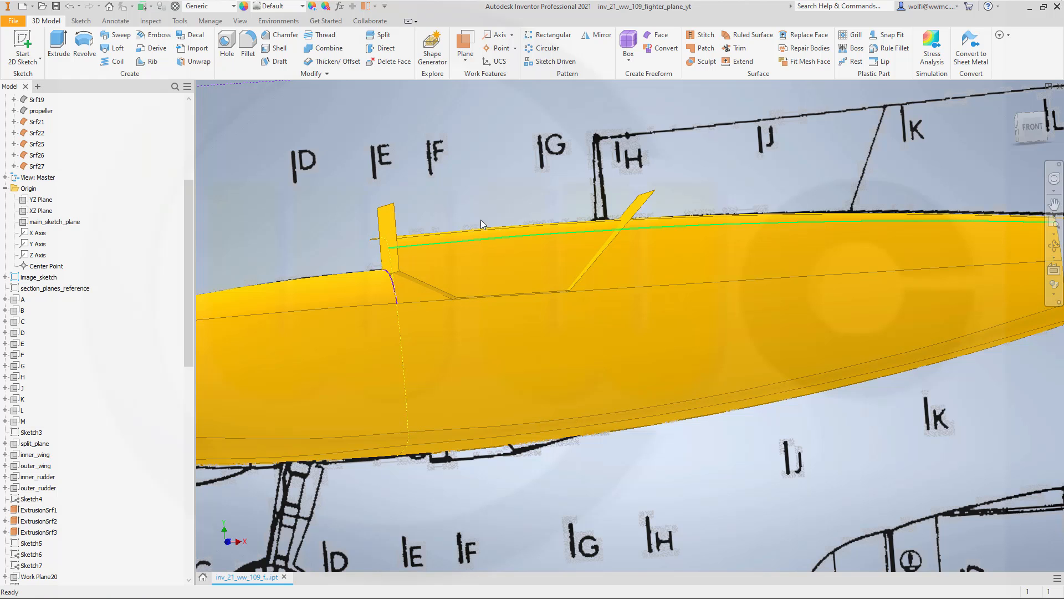
left_click(738, 50)
left_click(394, 232)
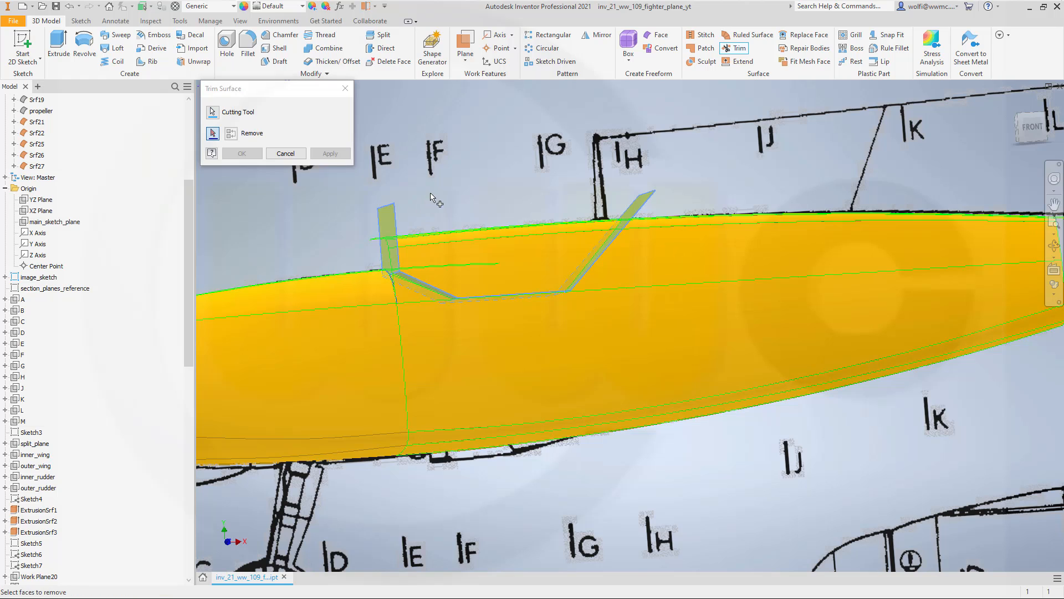
left_click(531, 254)
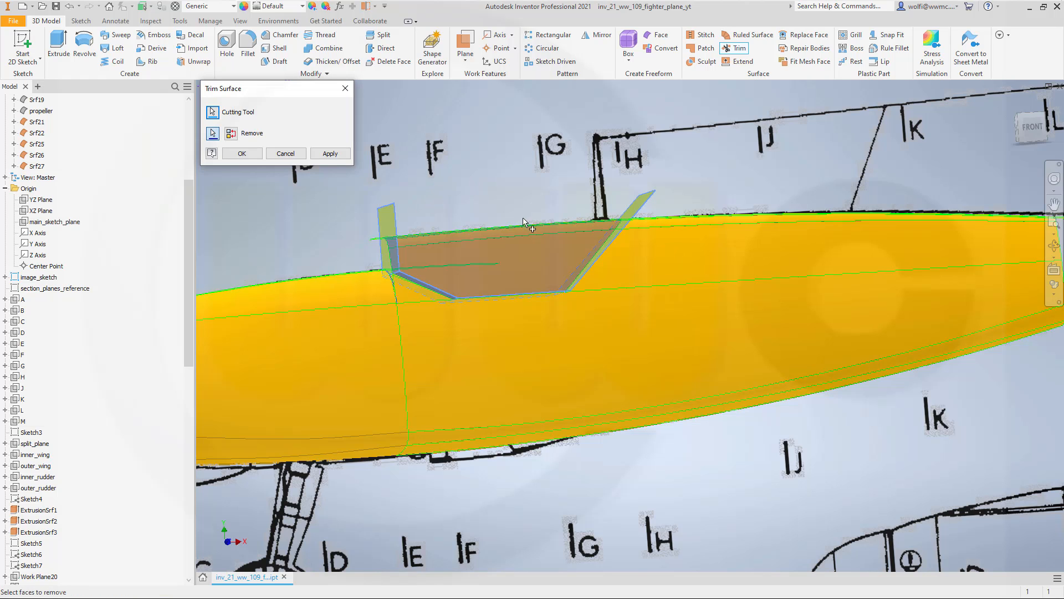
left_click(330, 154)
Step: Trim away the small triangular remnant between section E and the cockpit edge, using split_plane as the cutting tool
middle_click_drag(460, 180, 454, 159, "shift")
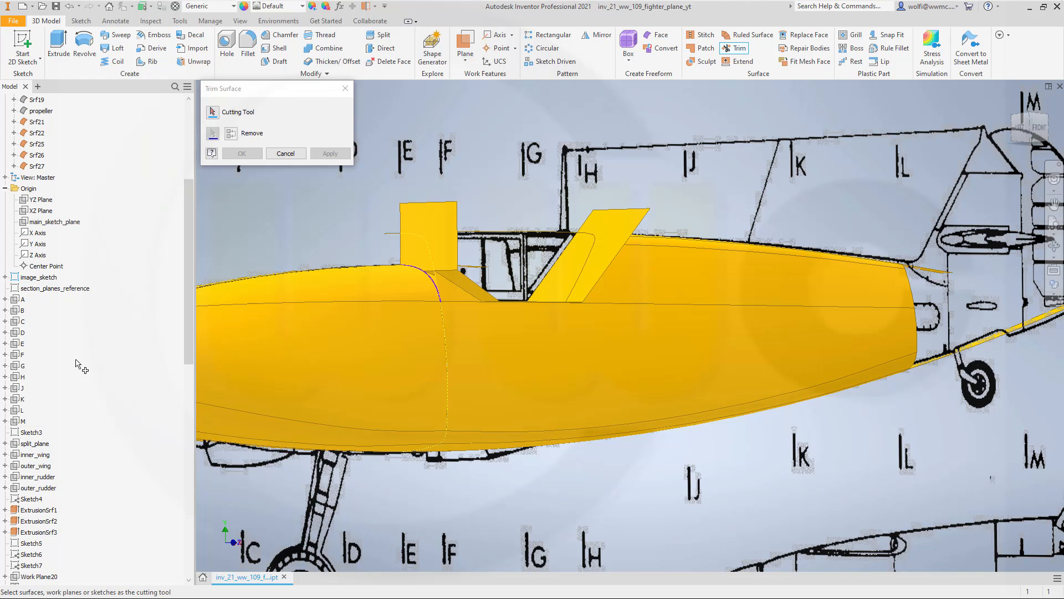
left_click(39, 444)
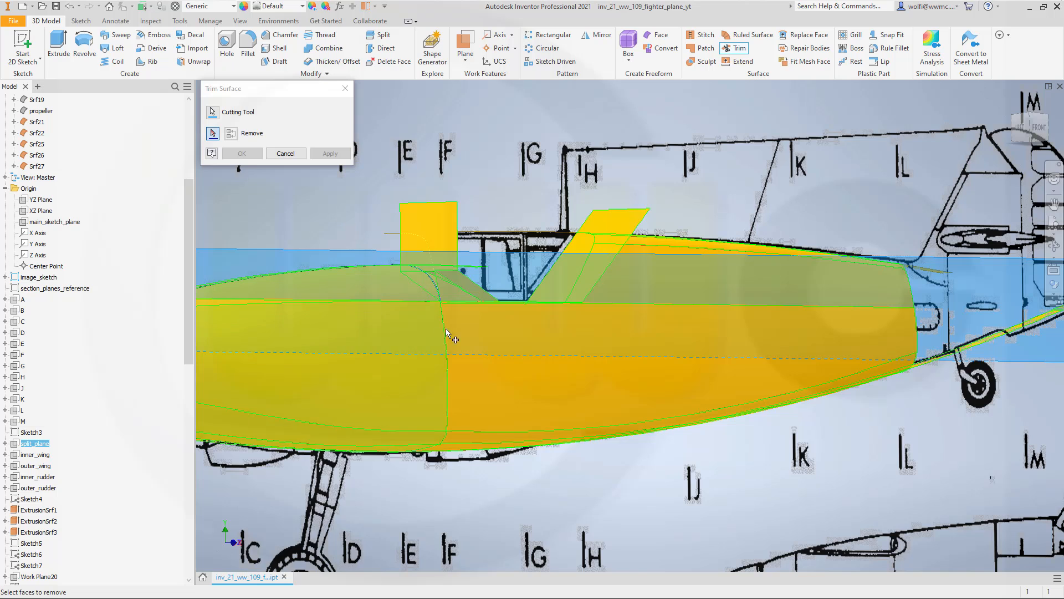
scroll(447, 333, "up", 3)
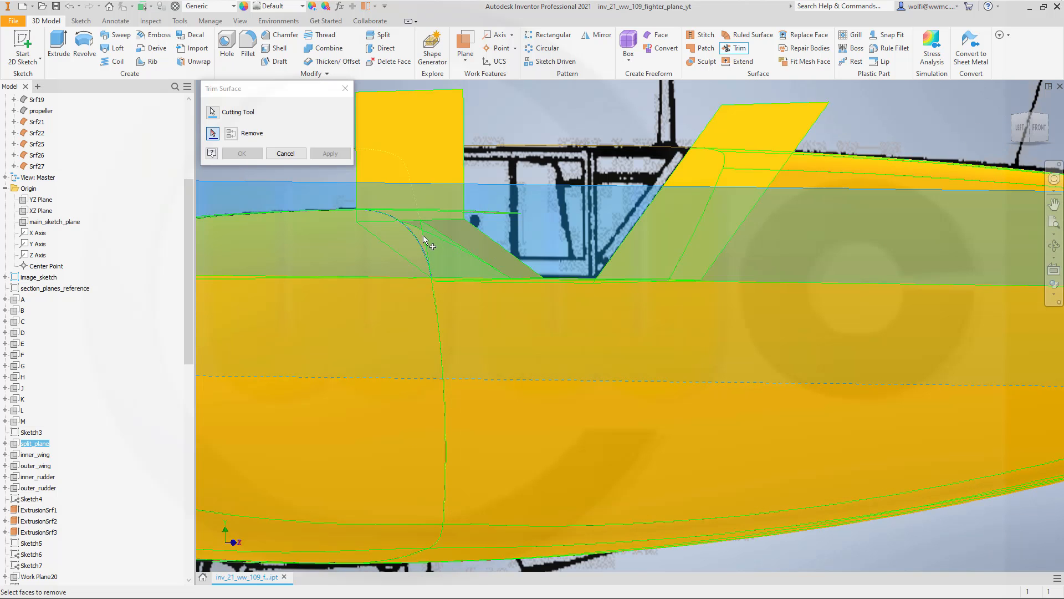
middle_click_drag(494, 316, 526, 273, "shift")
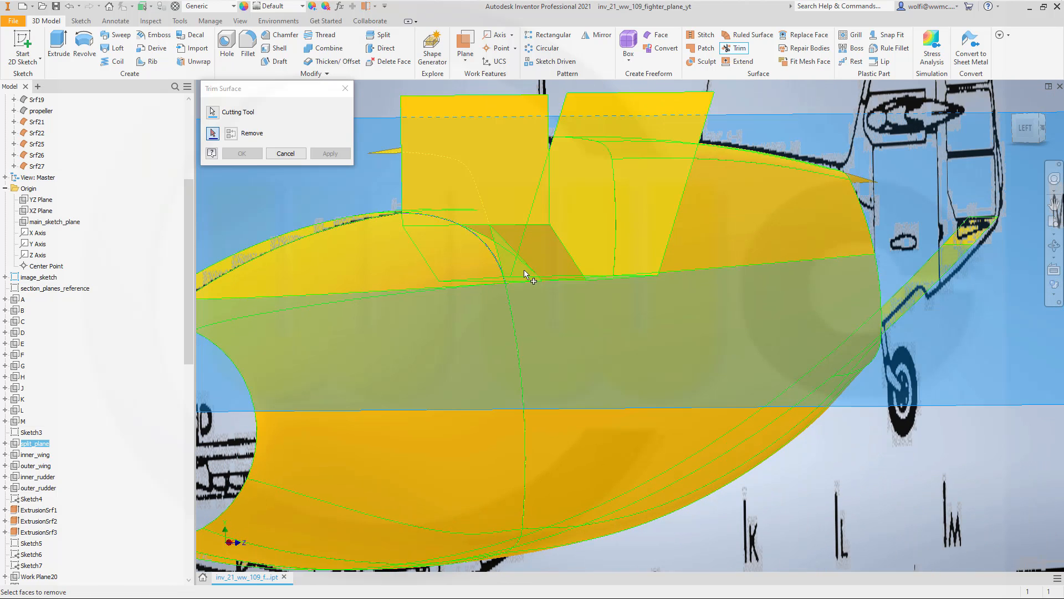
left_click(497, 243)
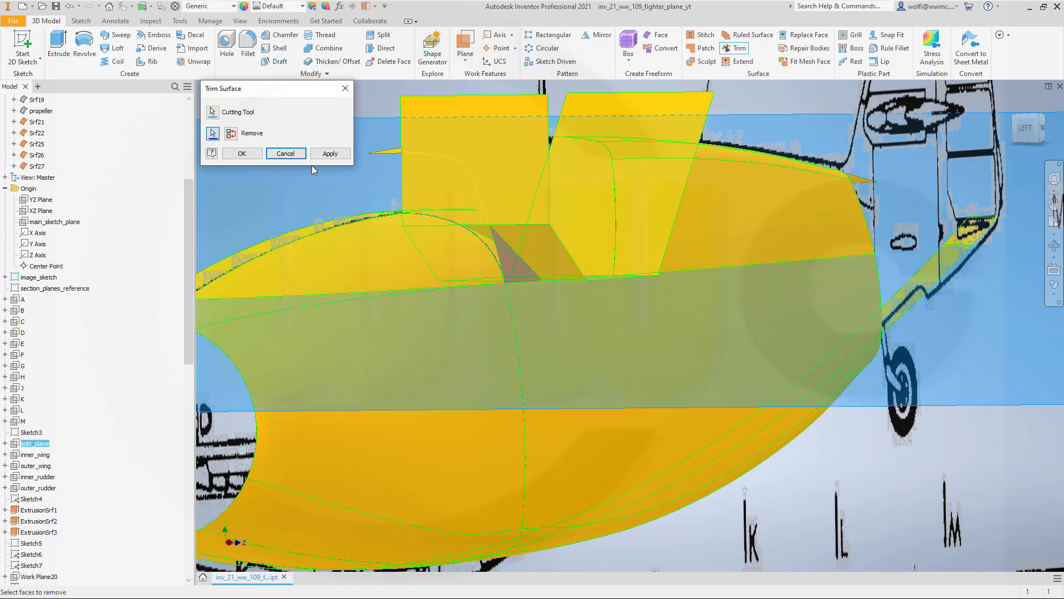
left_click(328, 154)
middle_click_drag(397, 227, 277, 169, "shift")
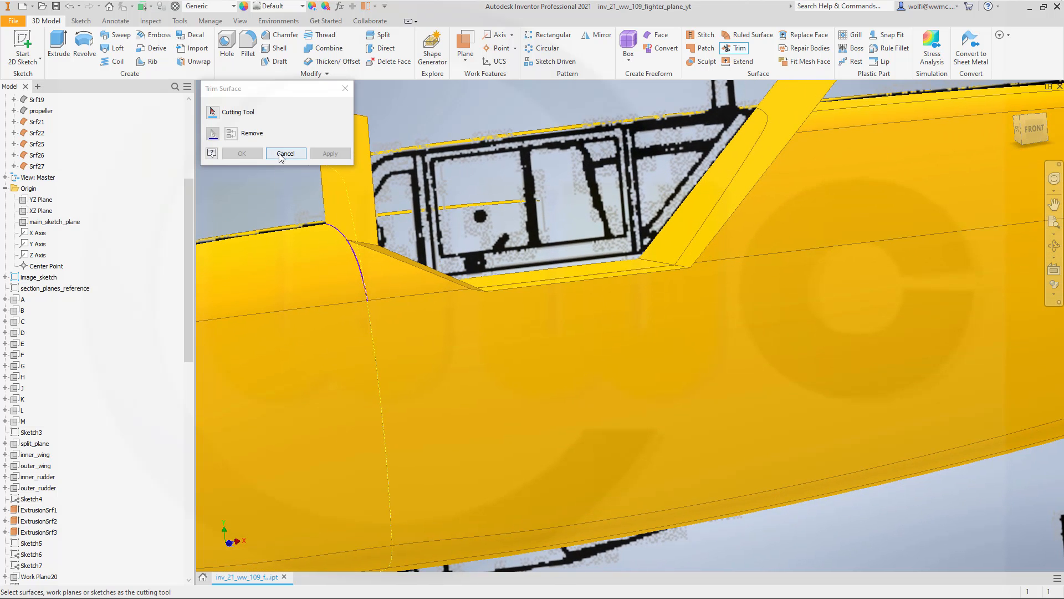
left_click(284, 154)
scroll(291, 169, "down", 5)
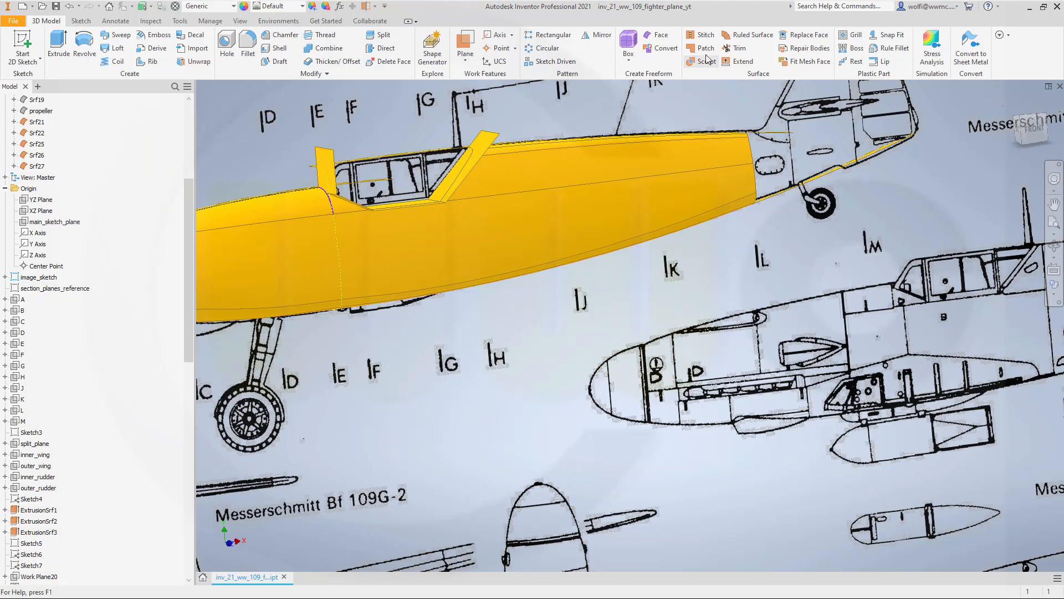
Step: Stitch the fuselage surfaces Srf25, Srf22, Srf21 and Srf26 into one surface and turn off its translucency
left_click(702, 34)
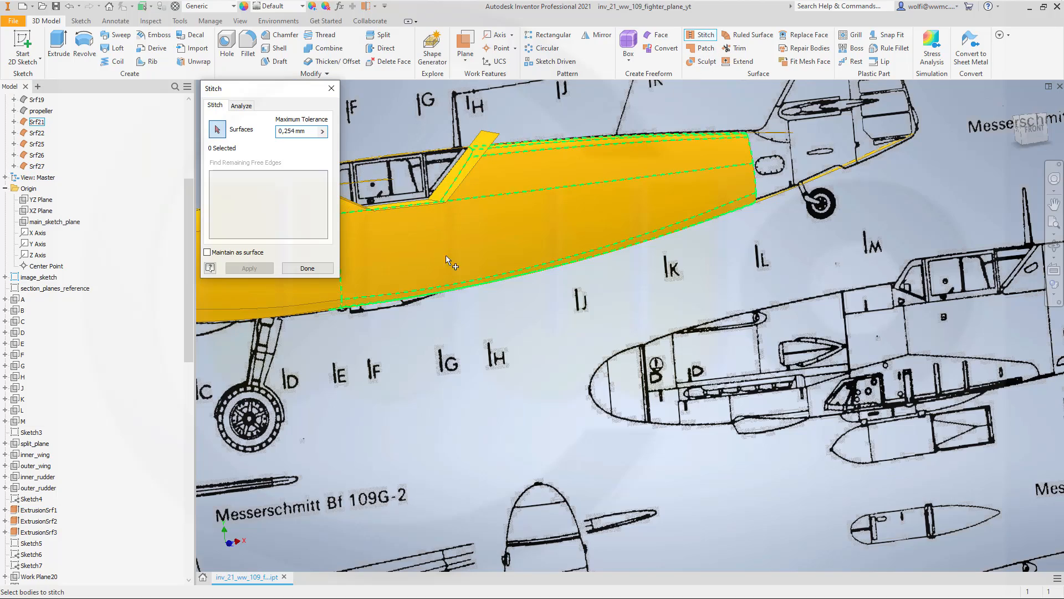
middle_click_drag(448, 257, 734, 334, "shift")
middle_click_drag(734, 334, 657, 328, "shift")
left_click(577, 271)
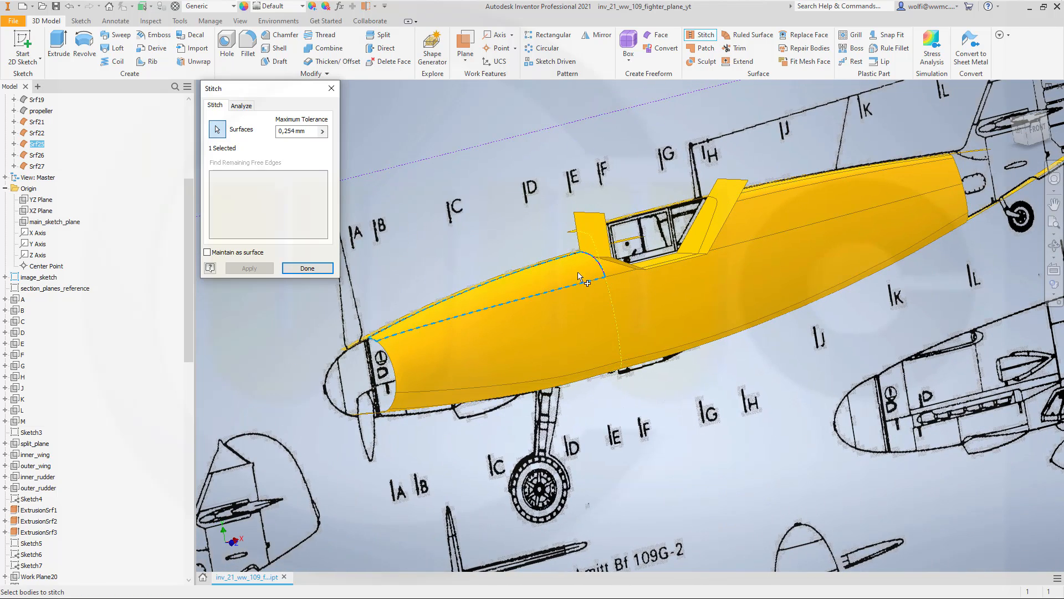
left_click(590, 321)
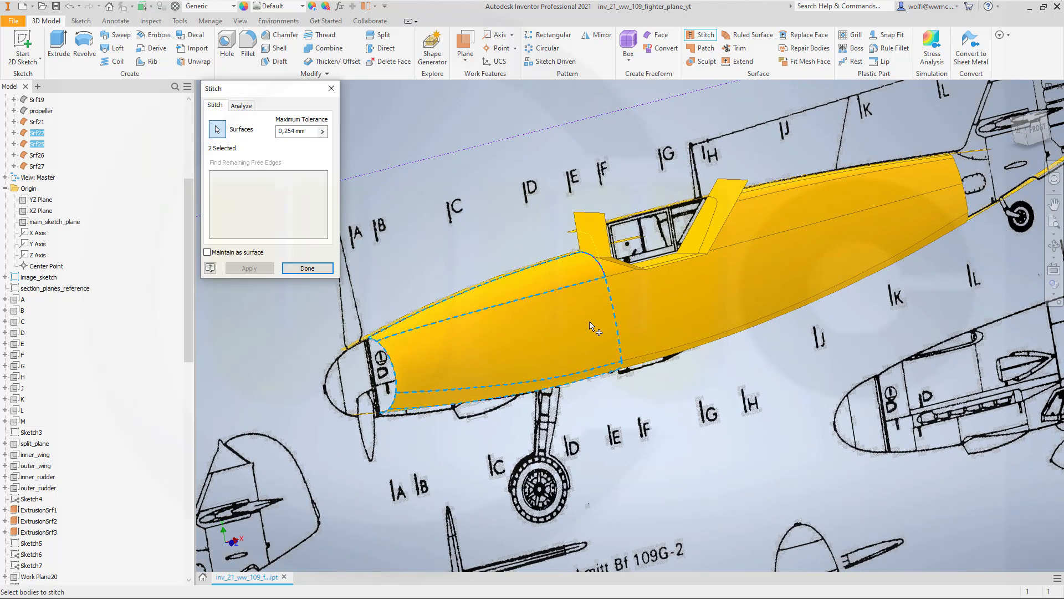
left_click(670, 306)
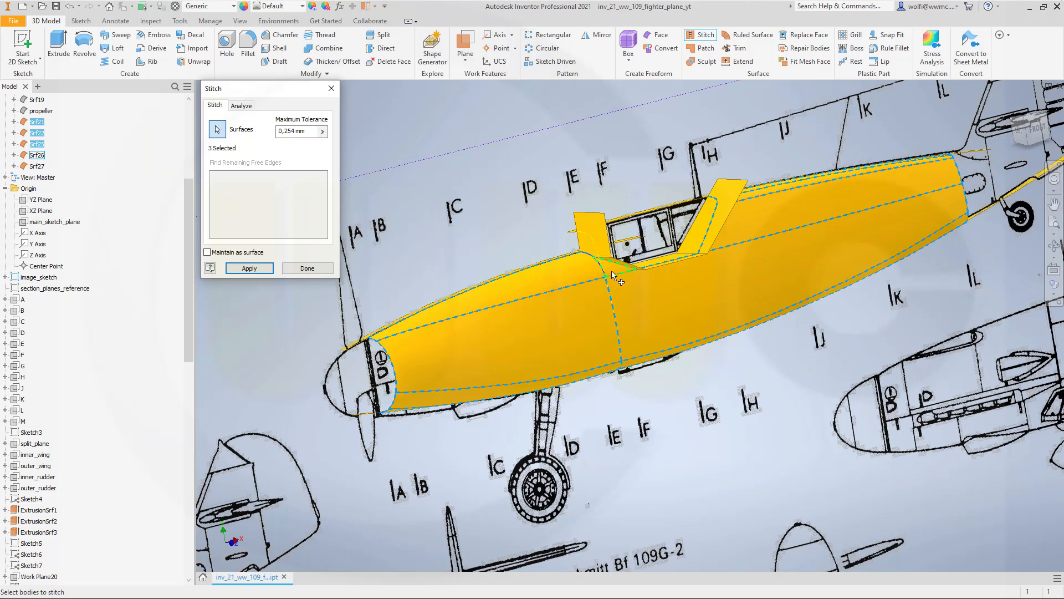
scroll(612, 274, "down", 3)
scroll(613, 271, "up", 6)
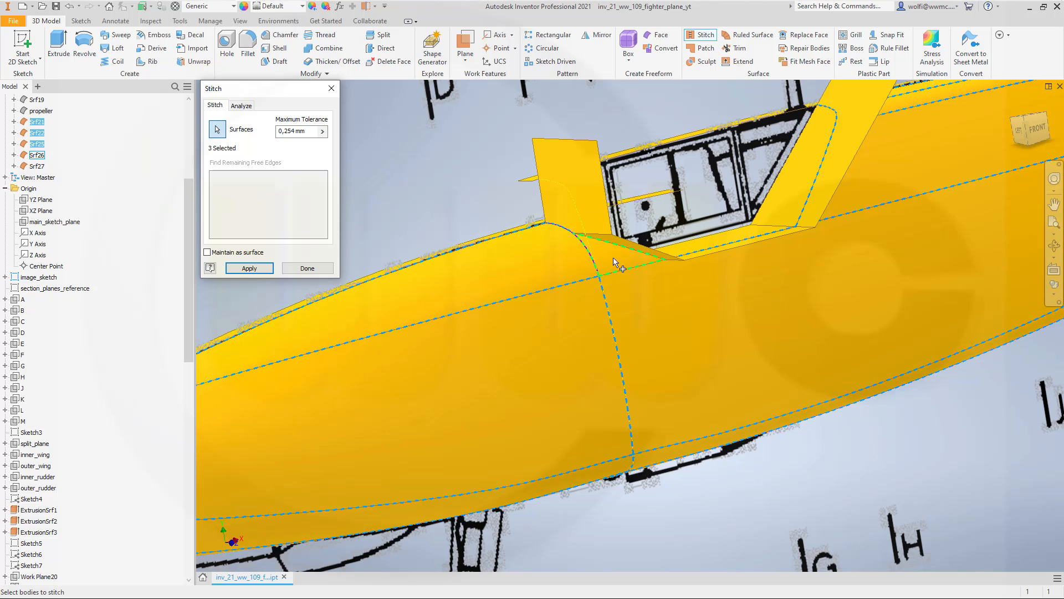
left_click(247, 269)
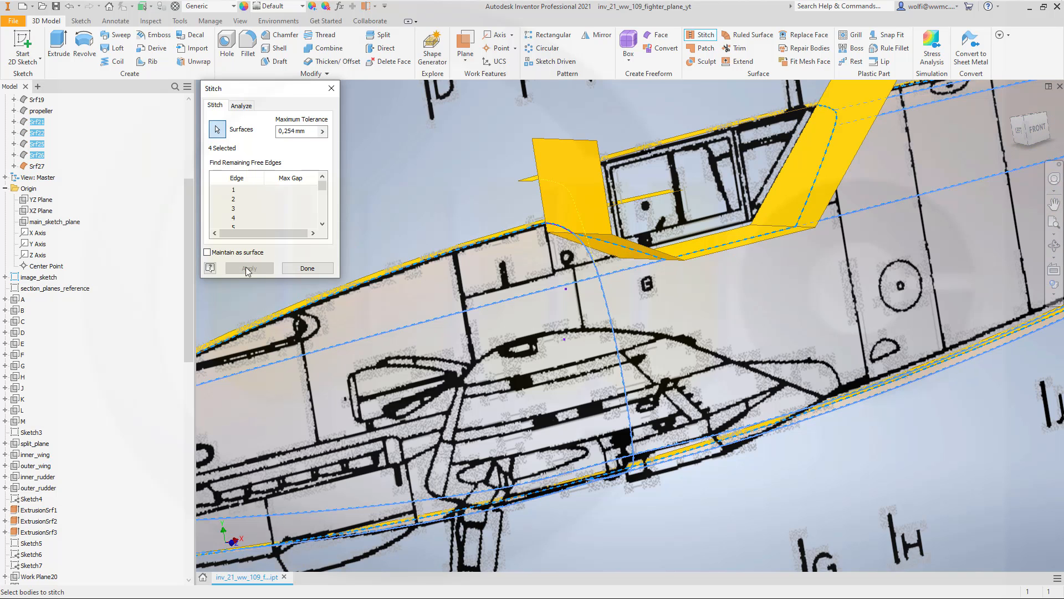
left_click(304, 267)
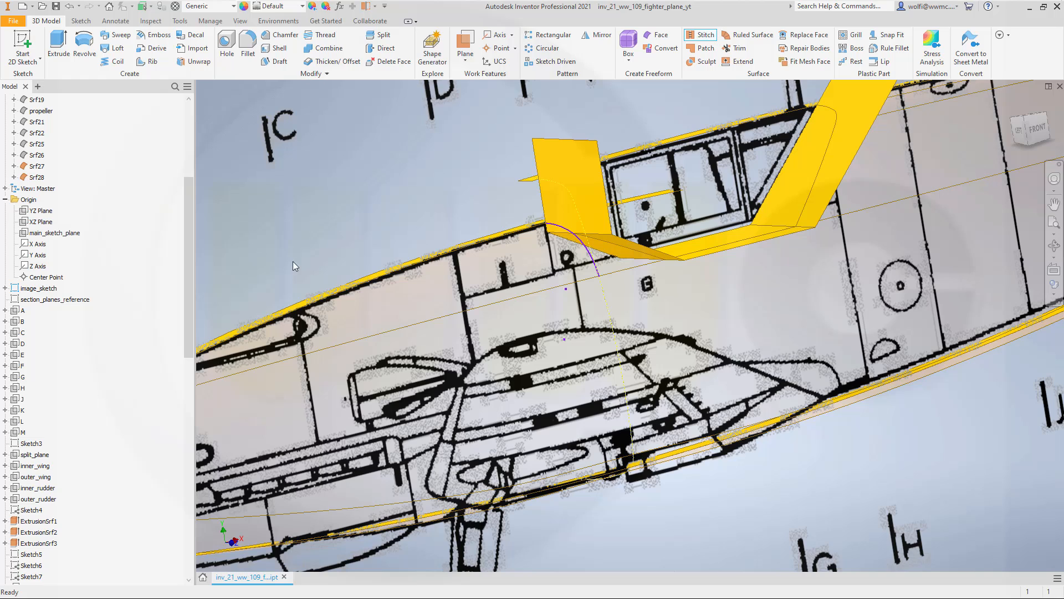
right_click(31, 178)
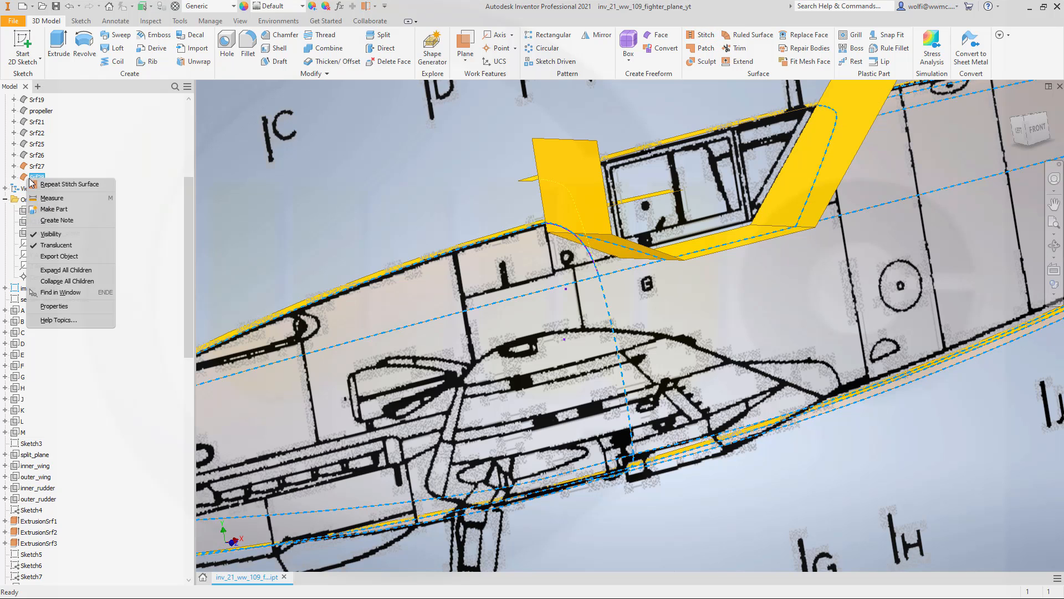
left_click(69, 245)
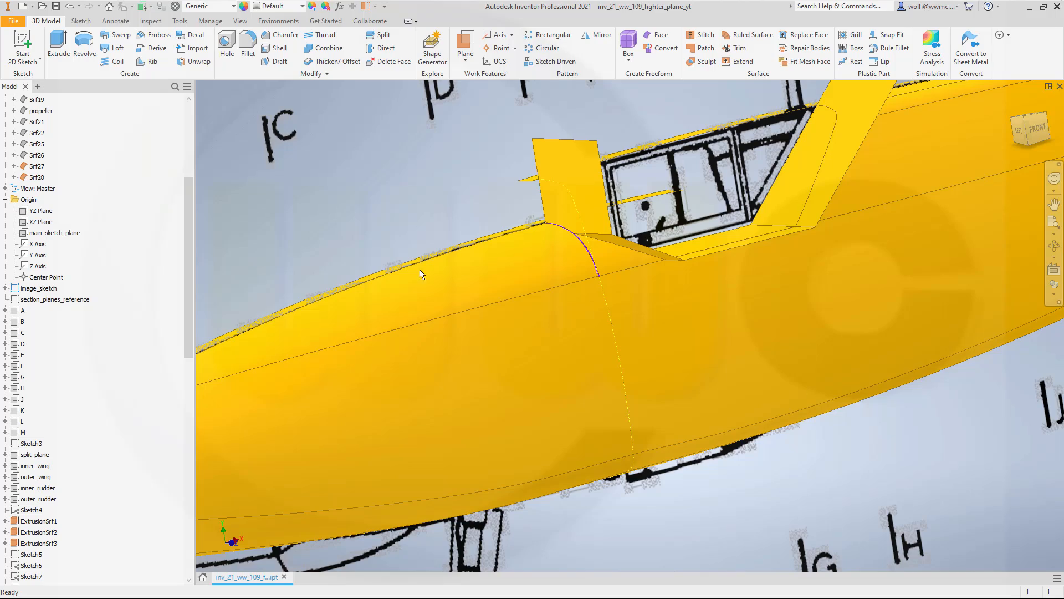
Step: Trim the extruded cockpit surface with the stitched fuselage as cutting tool, removing the portion that protrudes outside the fuselage
middle_click_drag(420, 274, 365, 303, "shift")
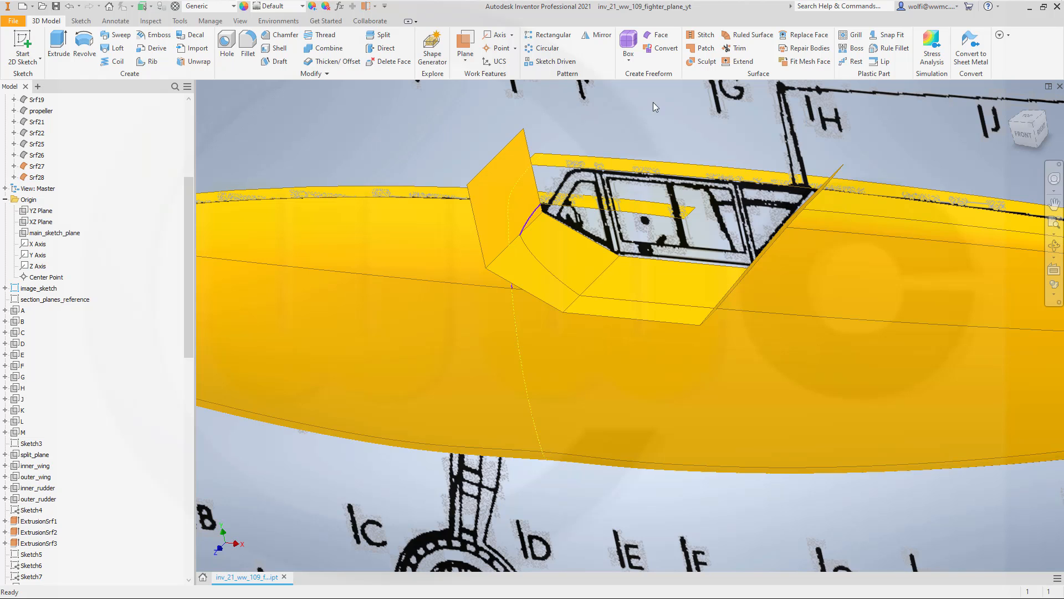
left_click(737, 48)
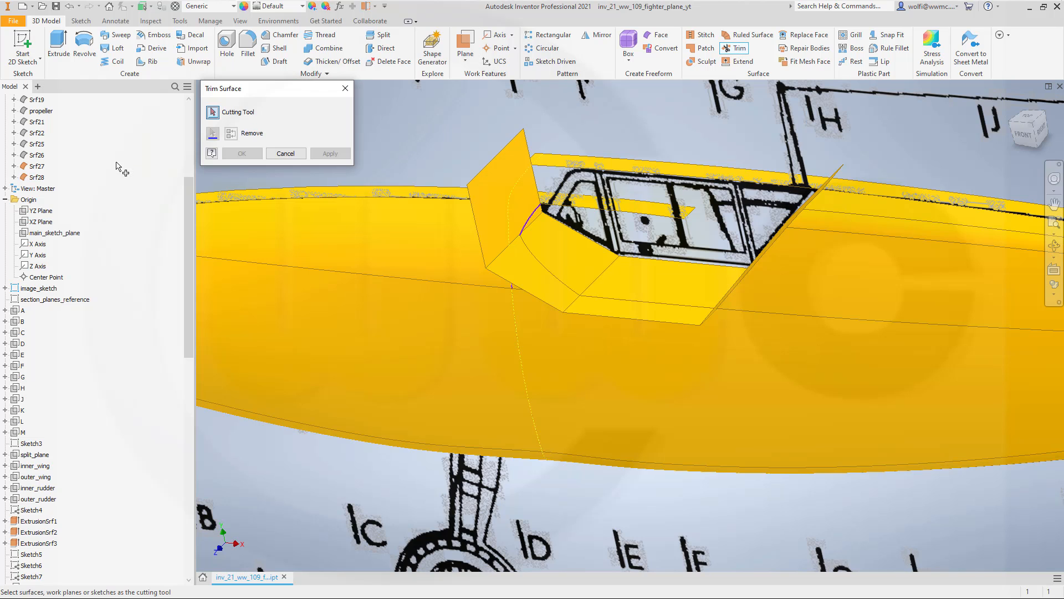
left_click(443, 357)
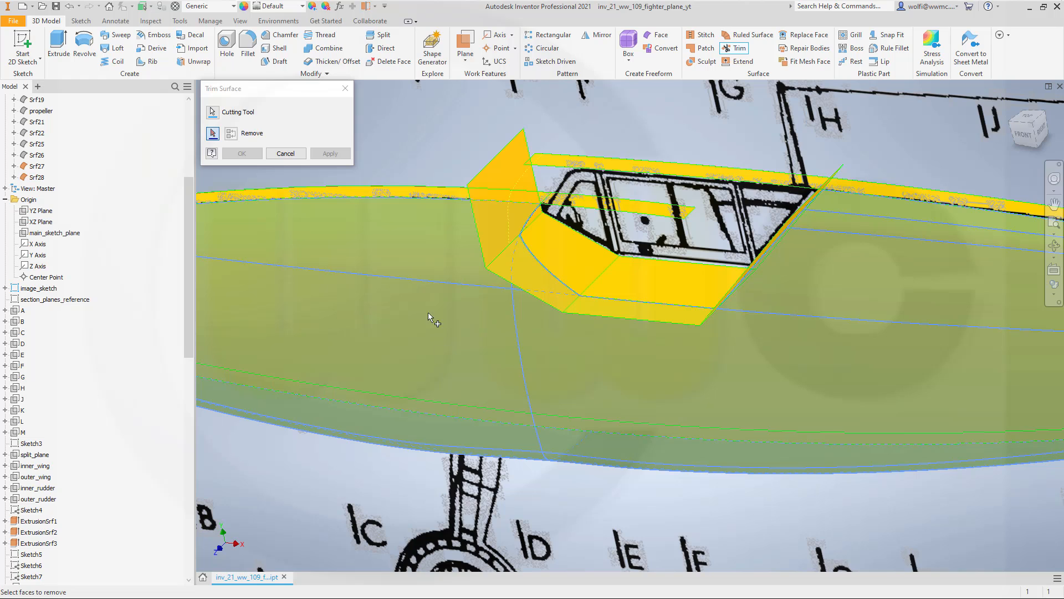
left_click(505, 183)
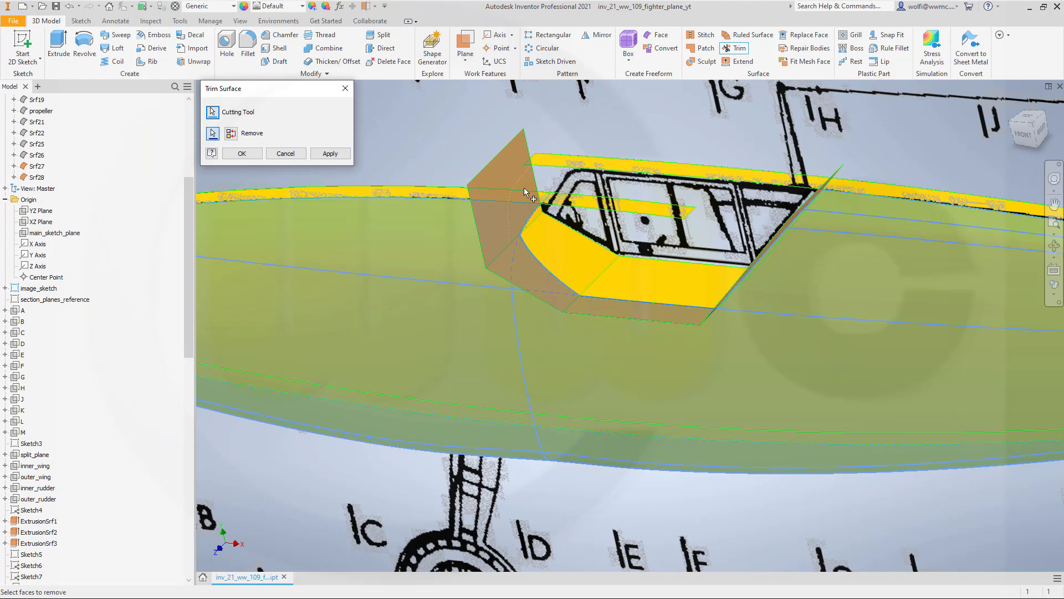
left_click(242, 154)
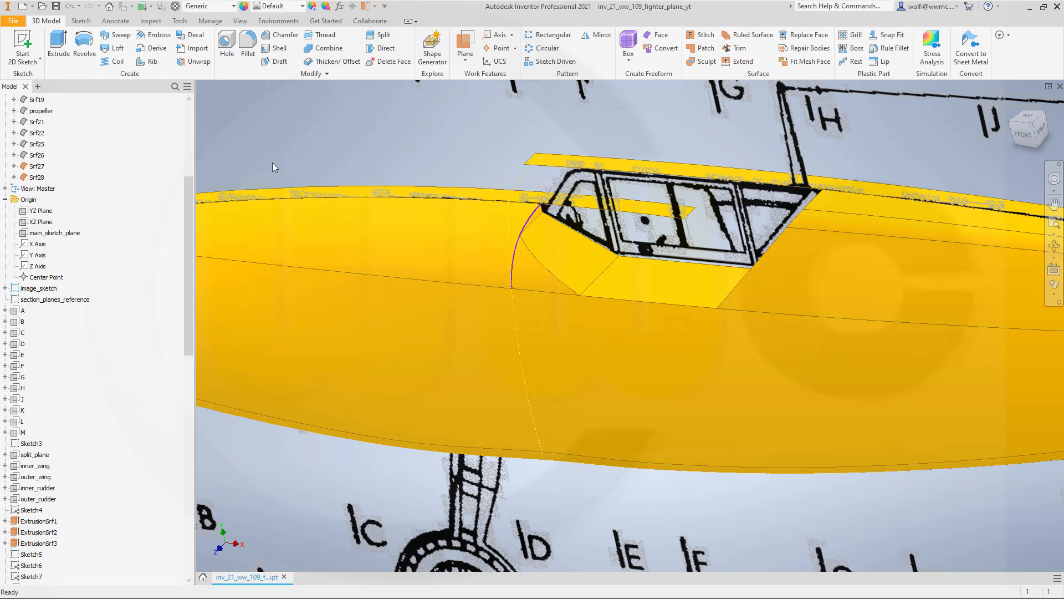
Step: Stitch the trimmed cockpit surface to the fuselage surface and make the combined surface non-translucent
middle_click_drag(394, 227, 508, 216, "shift")
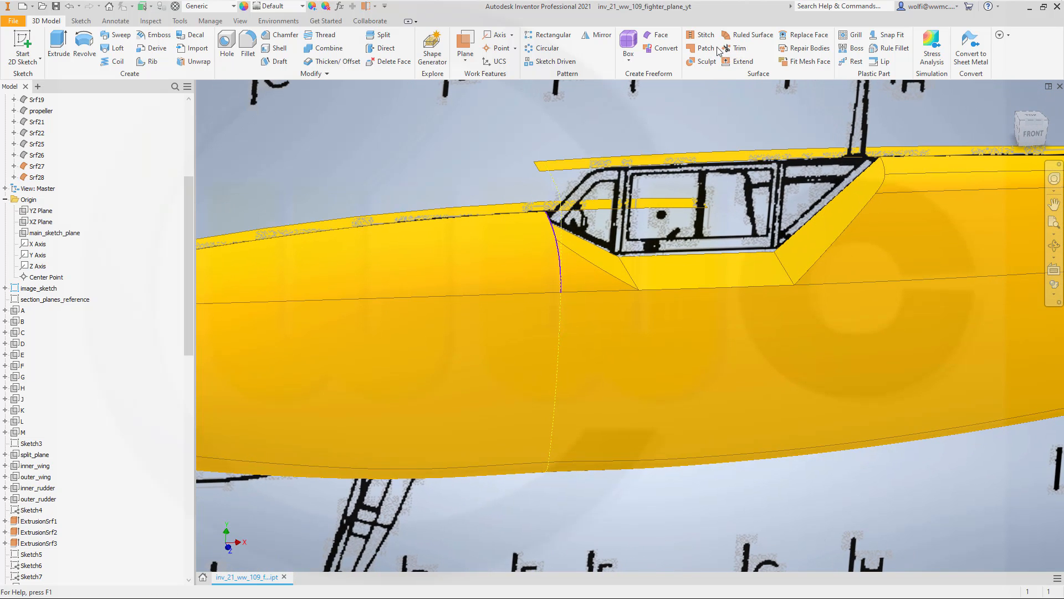
left_click(701, 35)
left_click(489, 266)
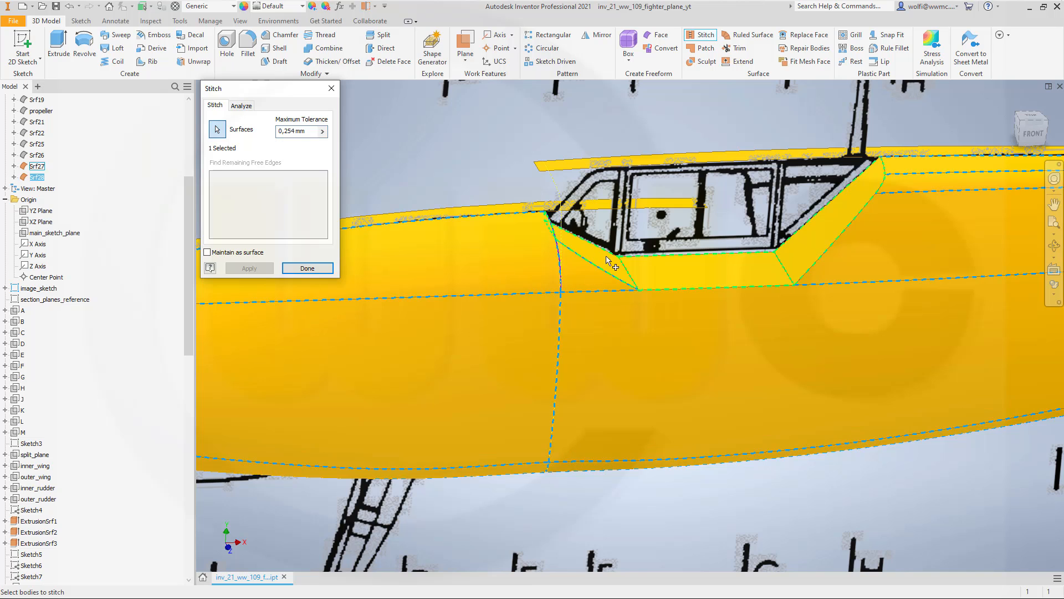
left_click(658, 268)
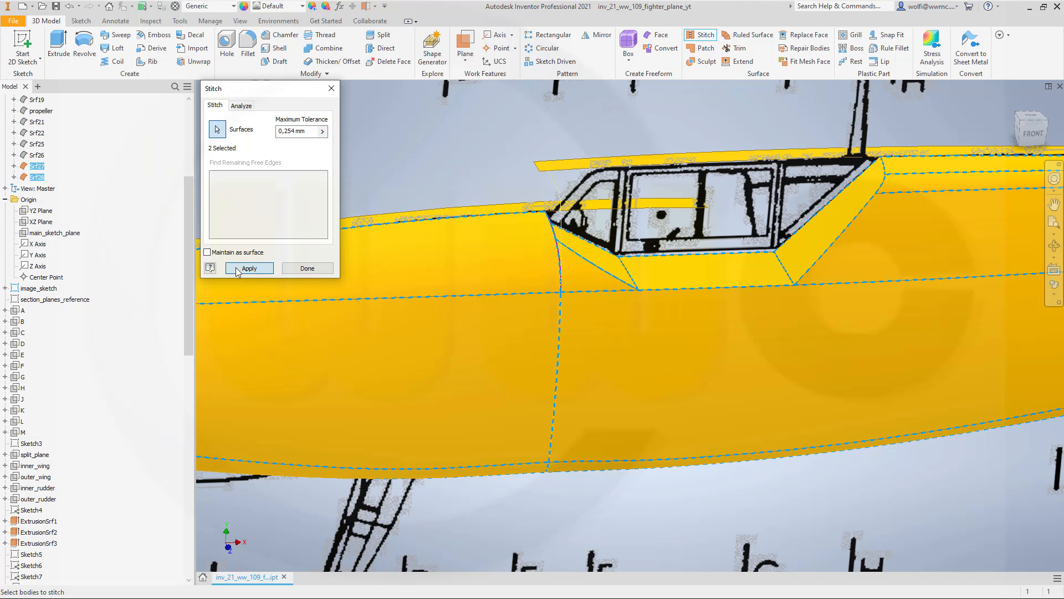
left_click(256, 268)
left_click(329, 268)
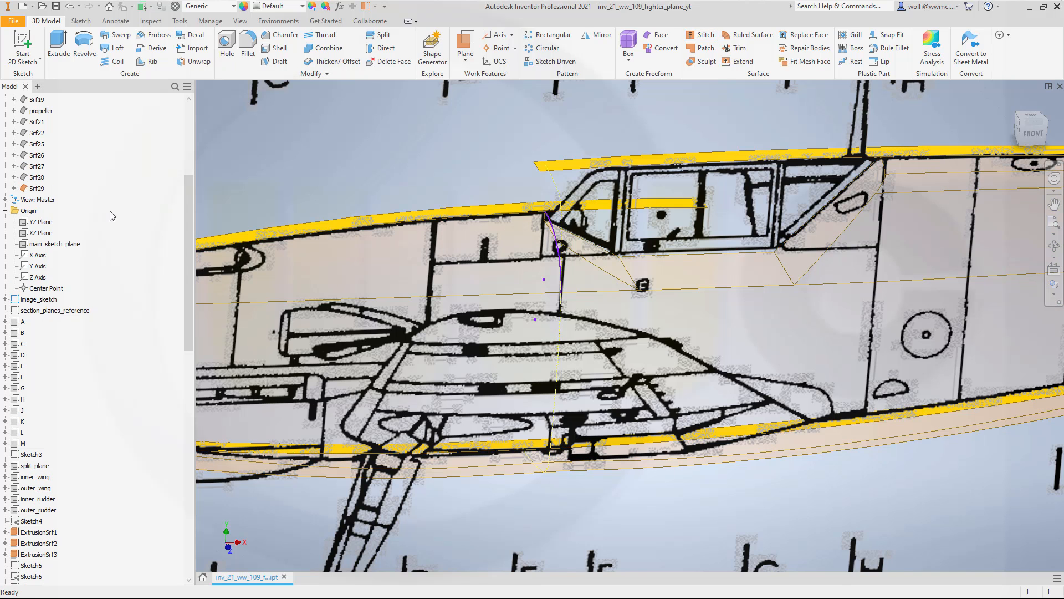
right_click(44, 189)
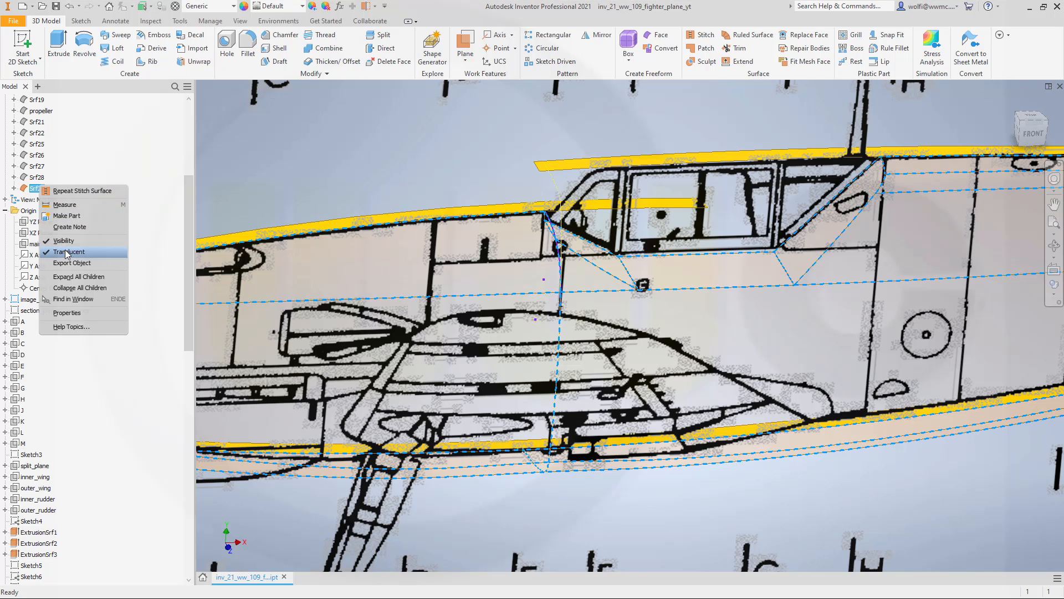
left_click(69, 251)
Step: Rename the combined fuselage and cockpit surface body as main_fuselage
left_click(36, 189)
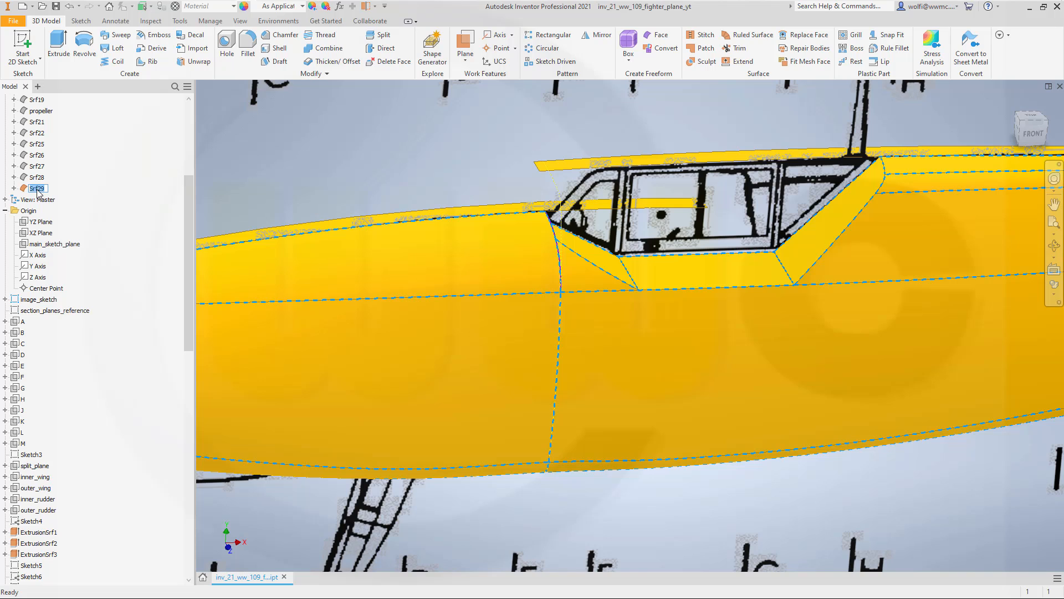
left_click(39, 177, "ctrl")
key("Return")
left_click(325, 158)
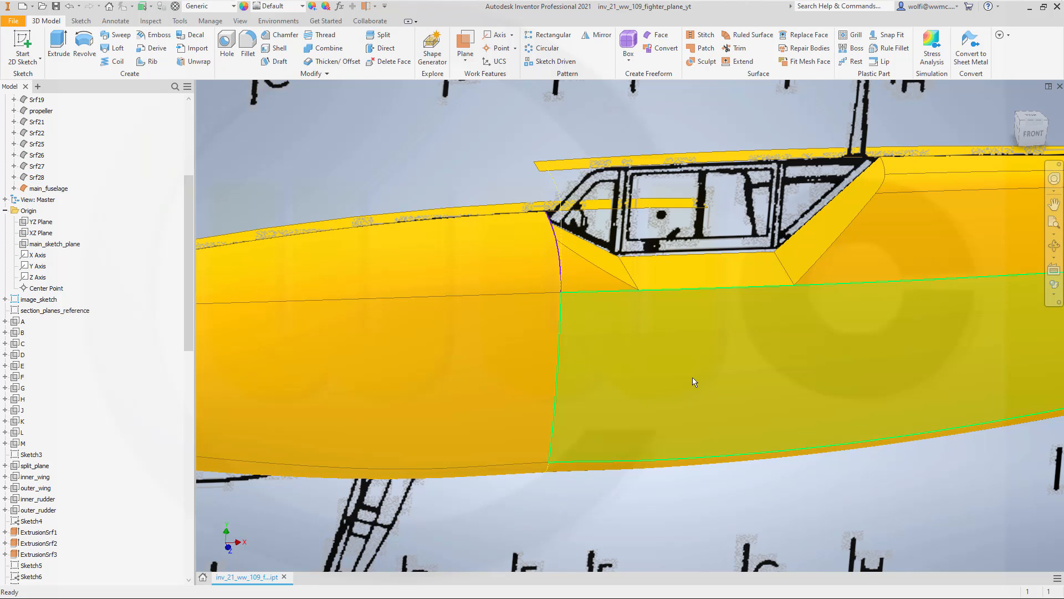
middle_click_drag(694, 382, 804, 352, "shift")
scroll(887, 341, "up", 5)
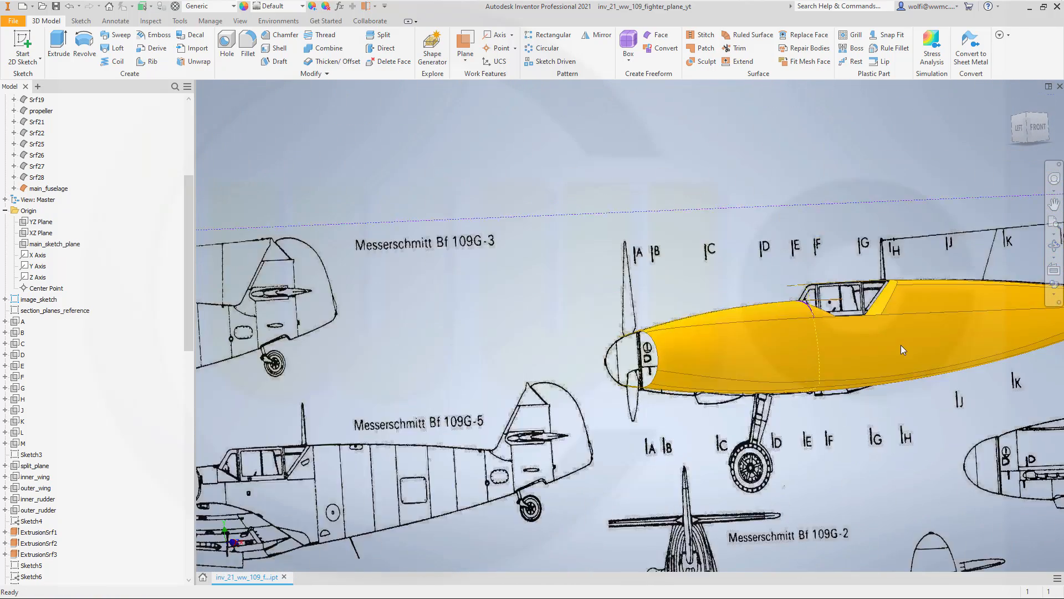
scroll(953, 327, "down", 2)
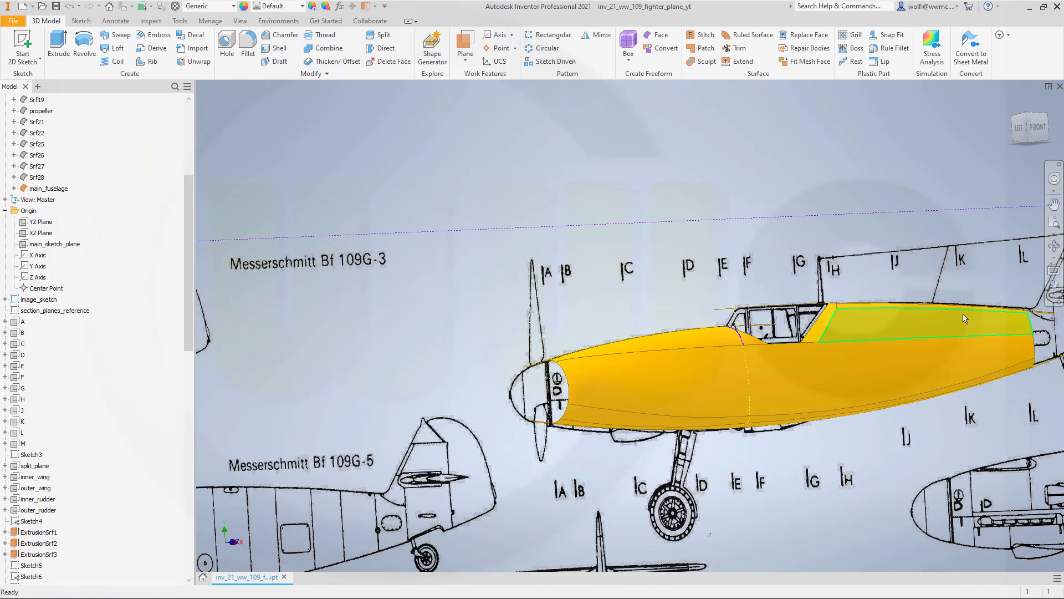